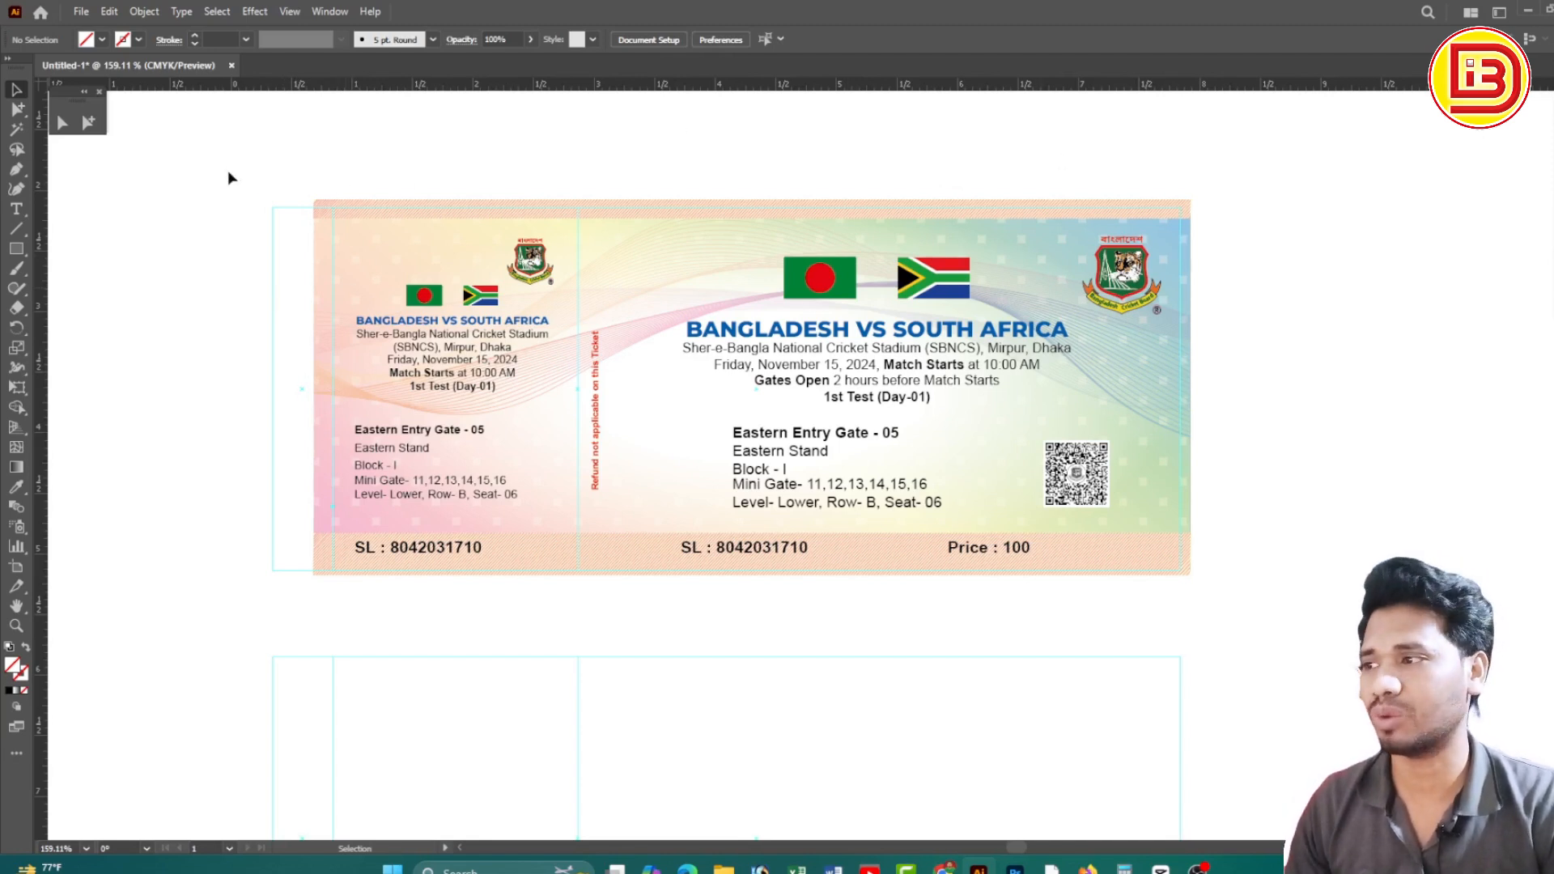
Inspect the finished ticket's main and stub logos, then zoom out to show both tickets
left_click_drag(227, 171, 1252, 607)
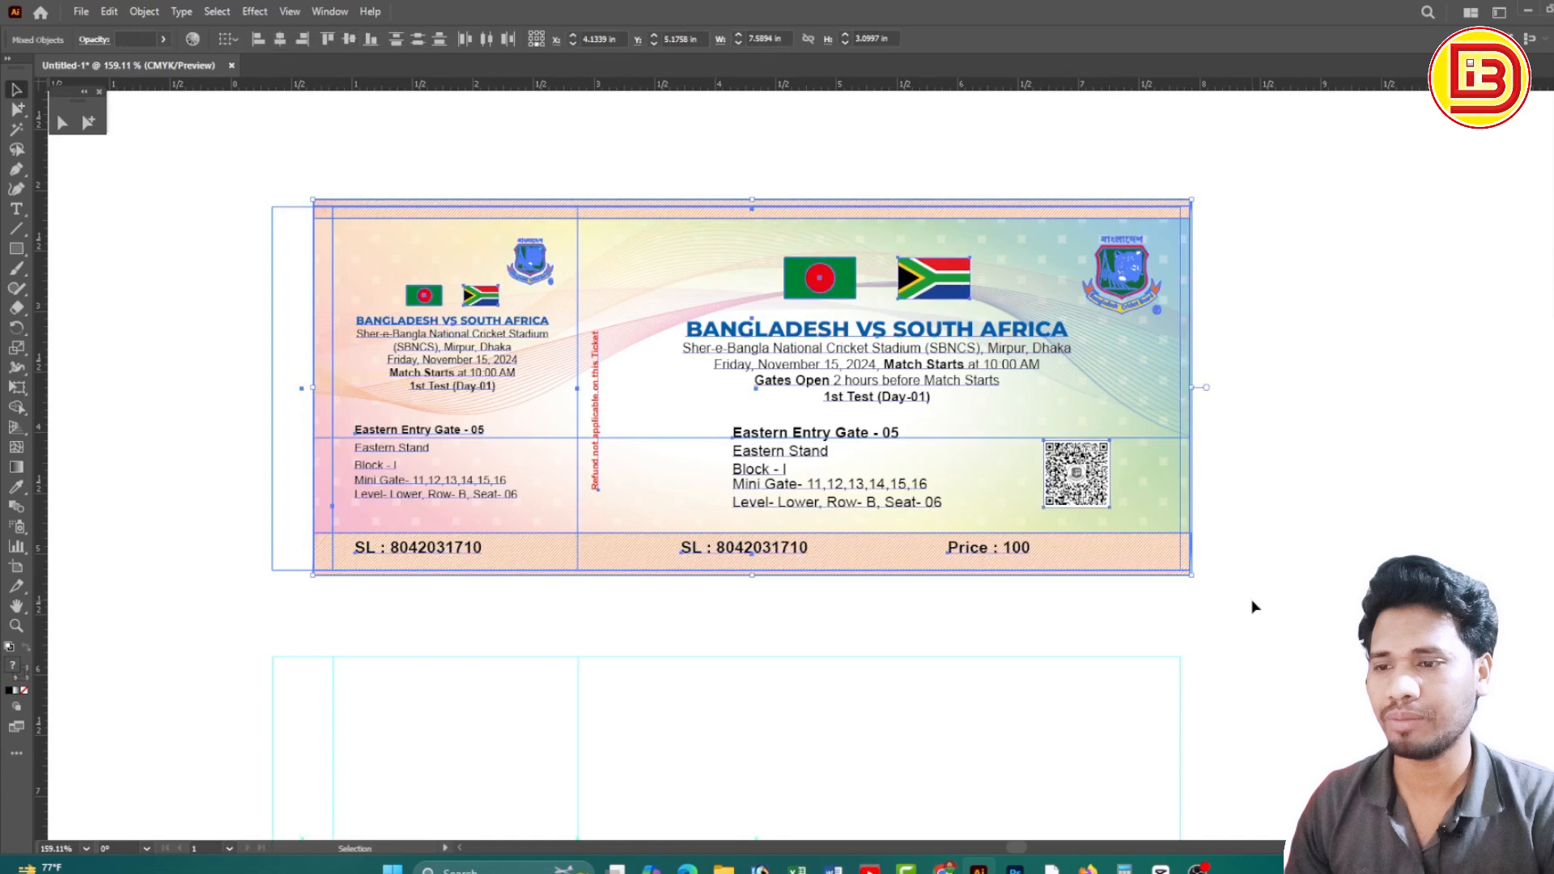
left_click(1272, 493)
left_click(1125, 282)
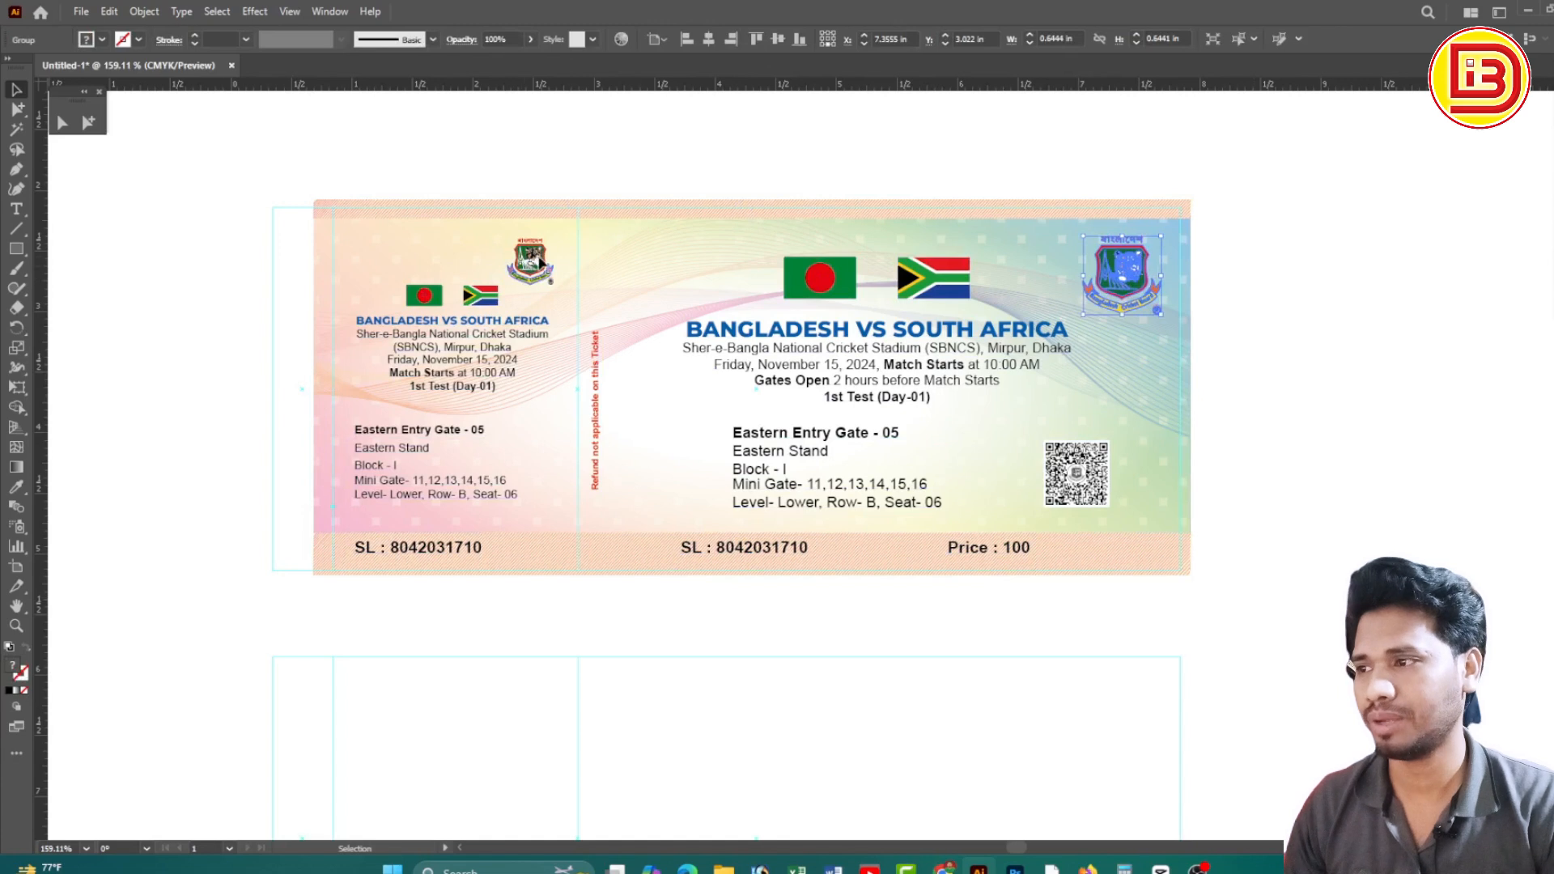
left_click(534, 242)
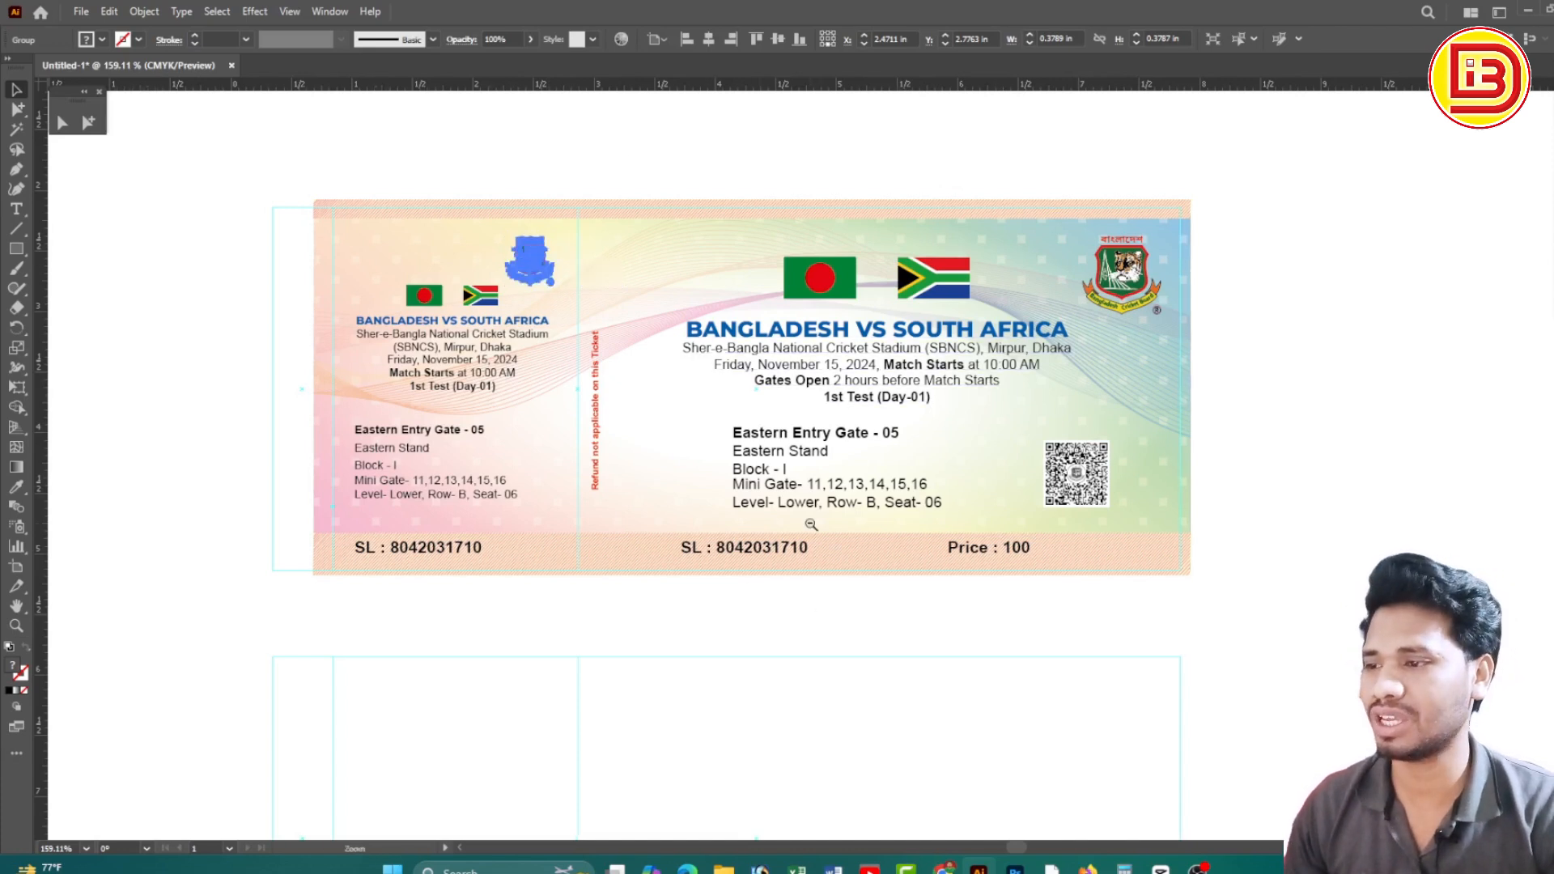
left_click(811, 523, "ctrl+alt")
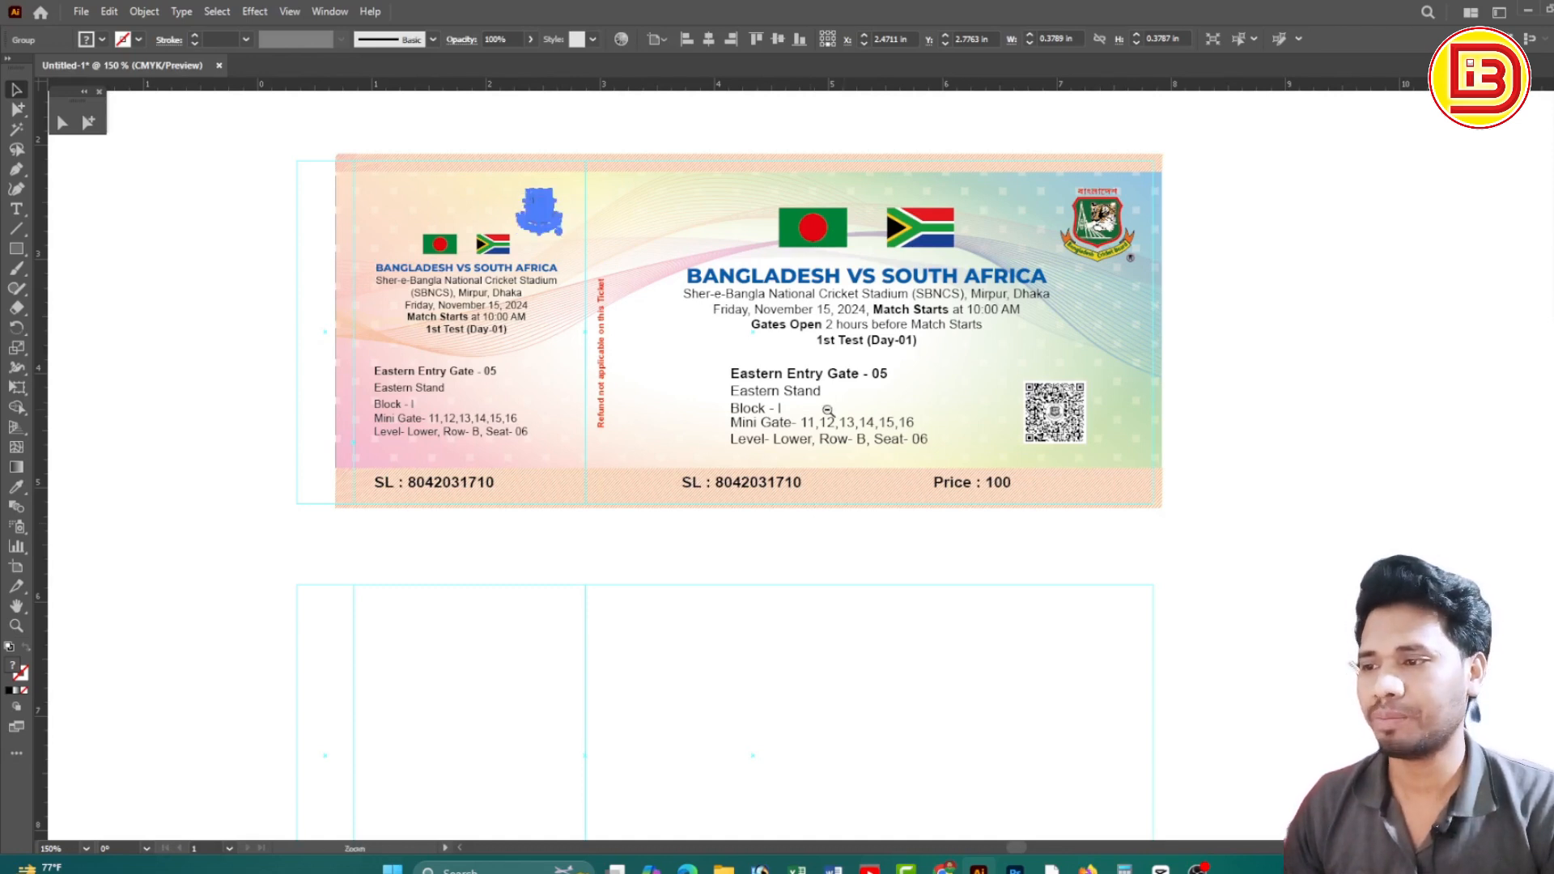
left_click(781, 438, "ctrl+alt")
scroll(785, 435, "down", 2)
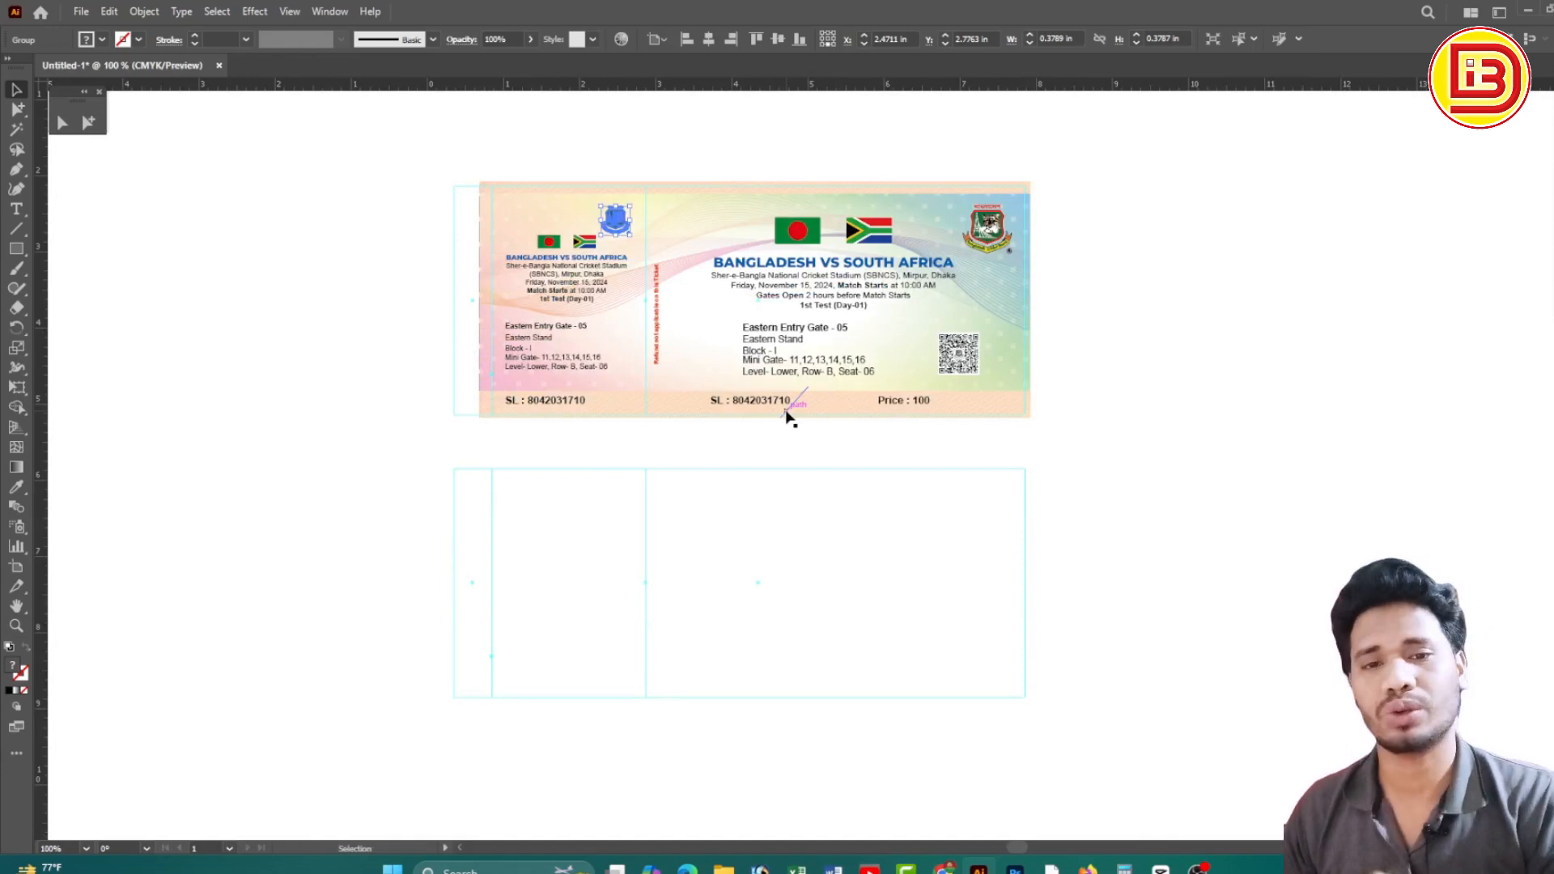
Select the whole blank ticket outline and read its 7.5 in width in Transform
left_click(89, 122)
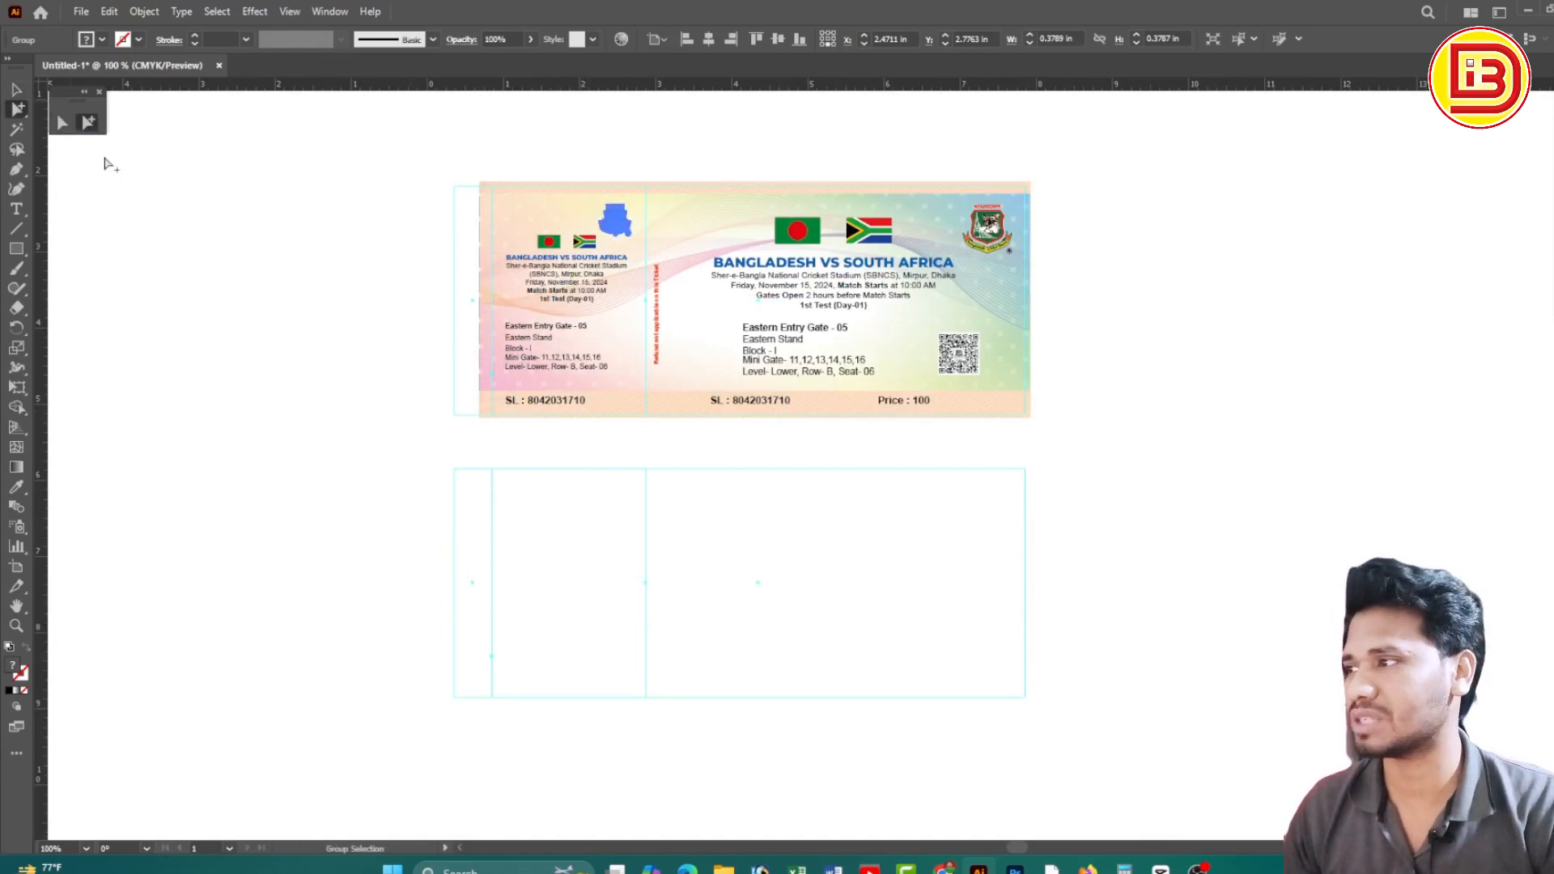
left_click_drag(357, 541, 1163, 603)
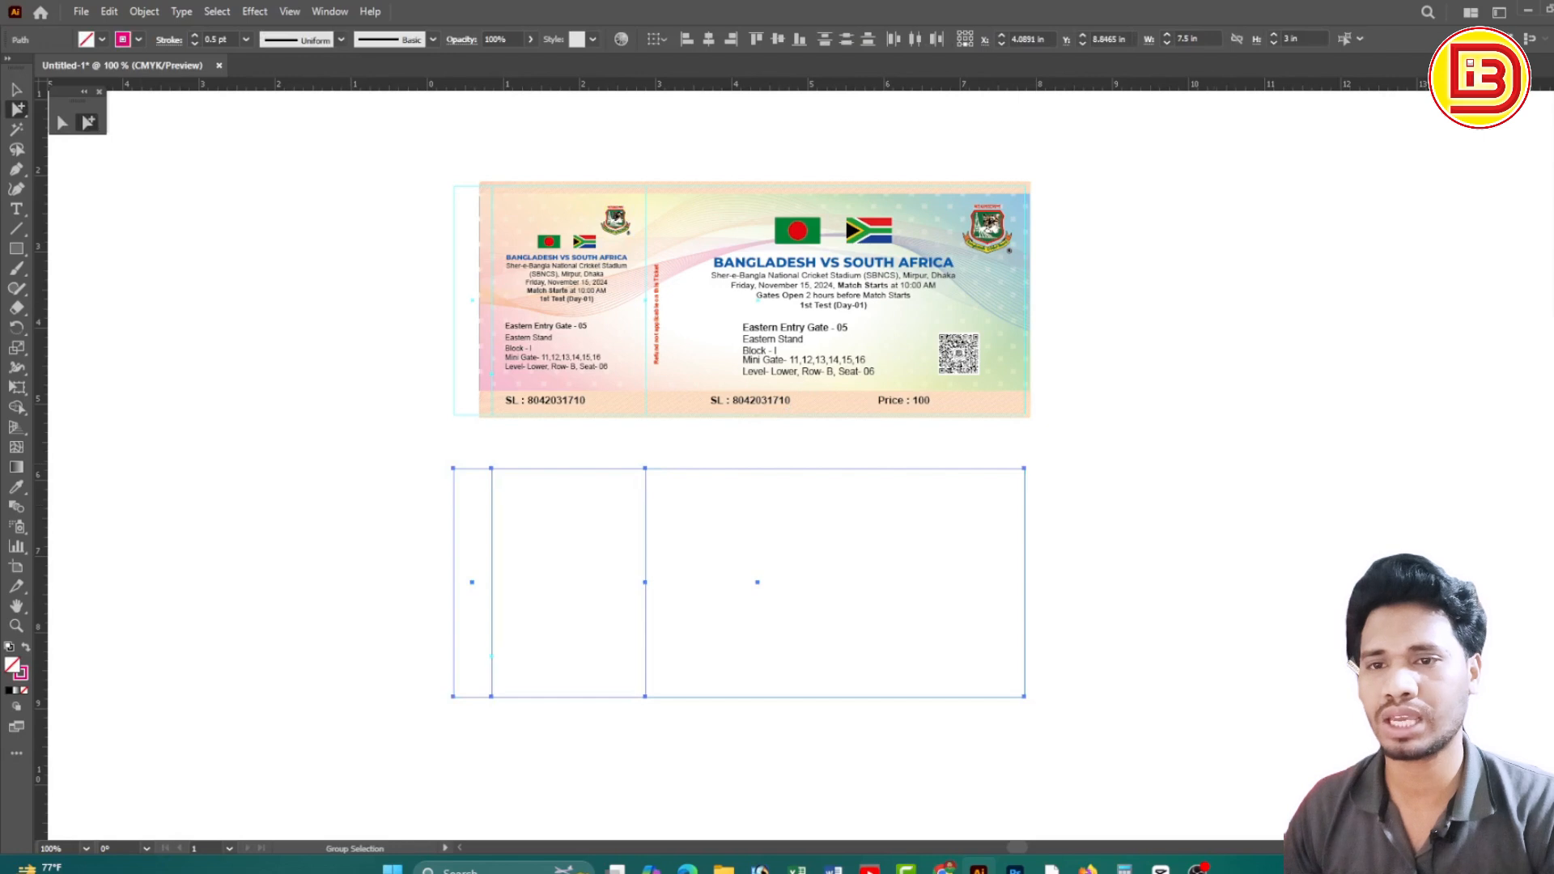
left_click(1552, 298)
left_click_drag(1504, 321, 1415, 337)
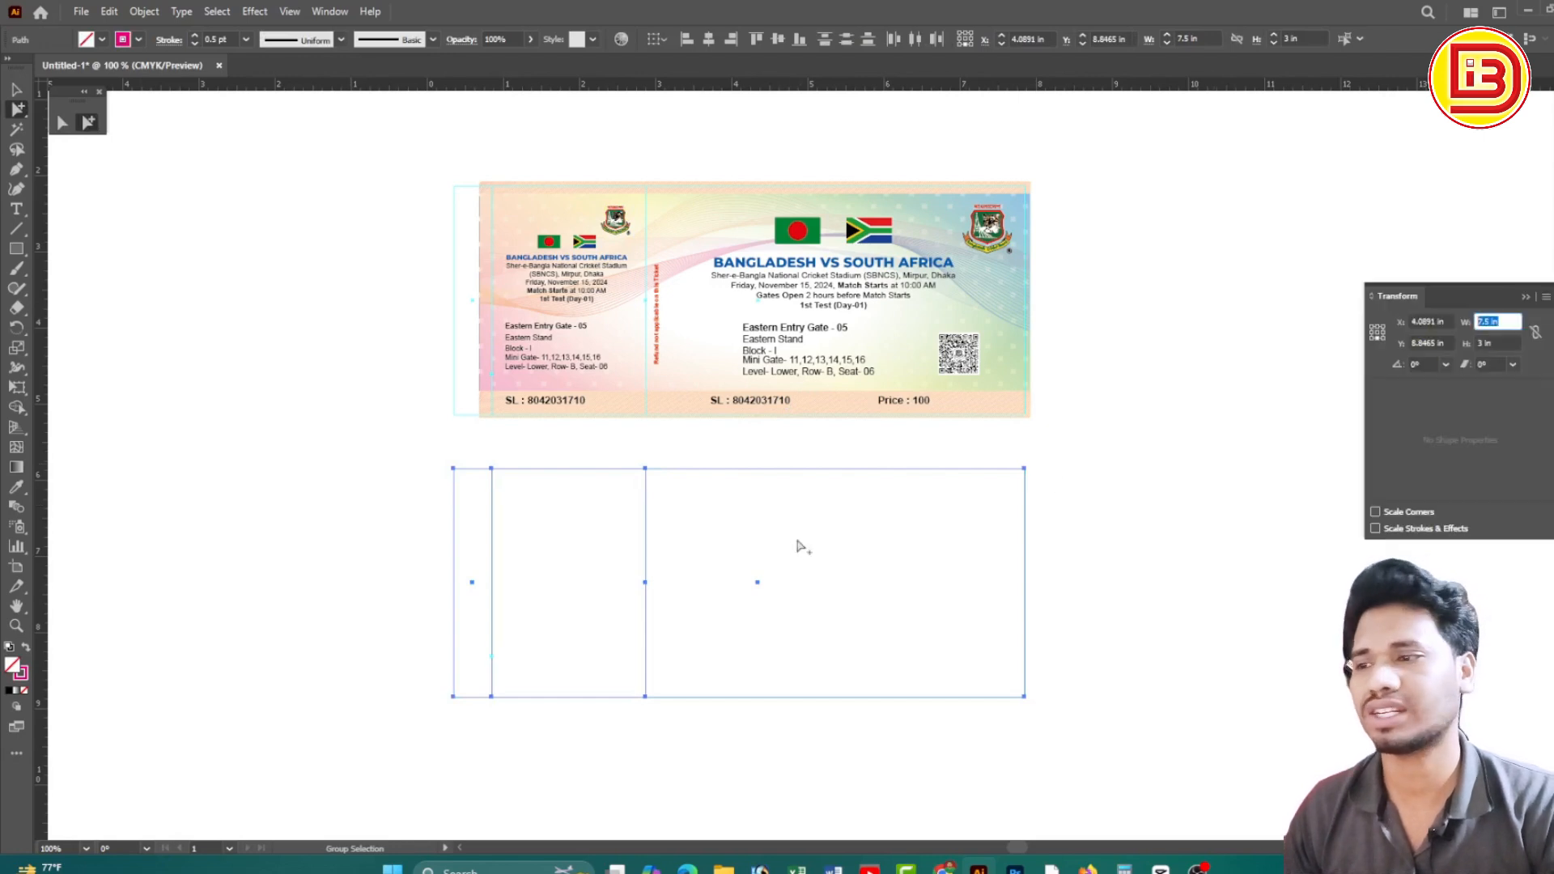
Check the outline's parts: the 0.5 in left strip and the 7 in main rectangle
left_click_drag(1030, 516, 437, 536)
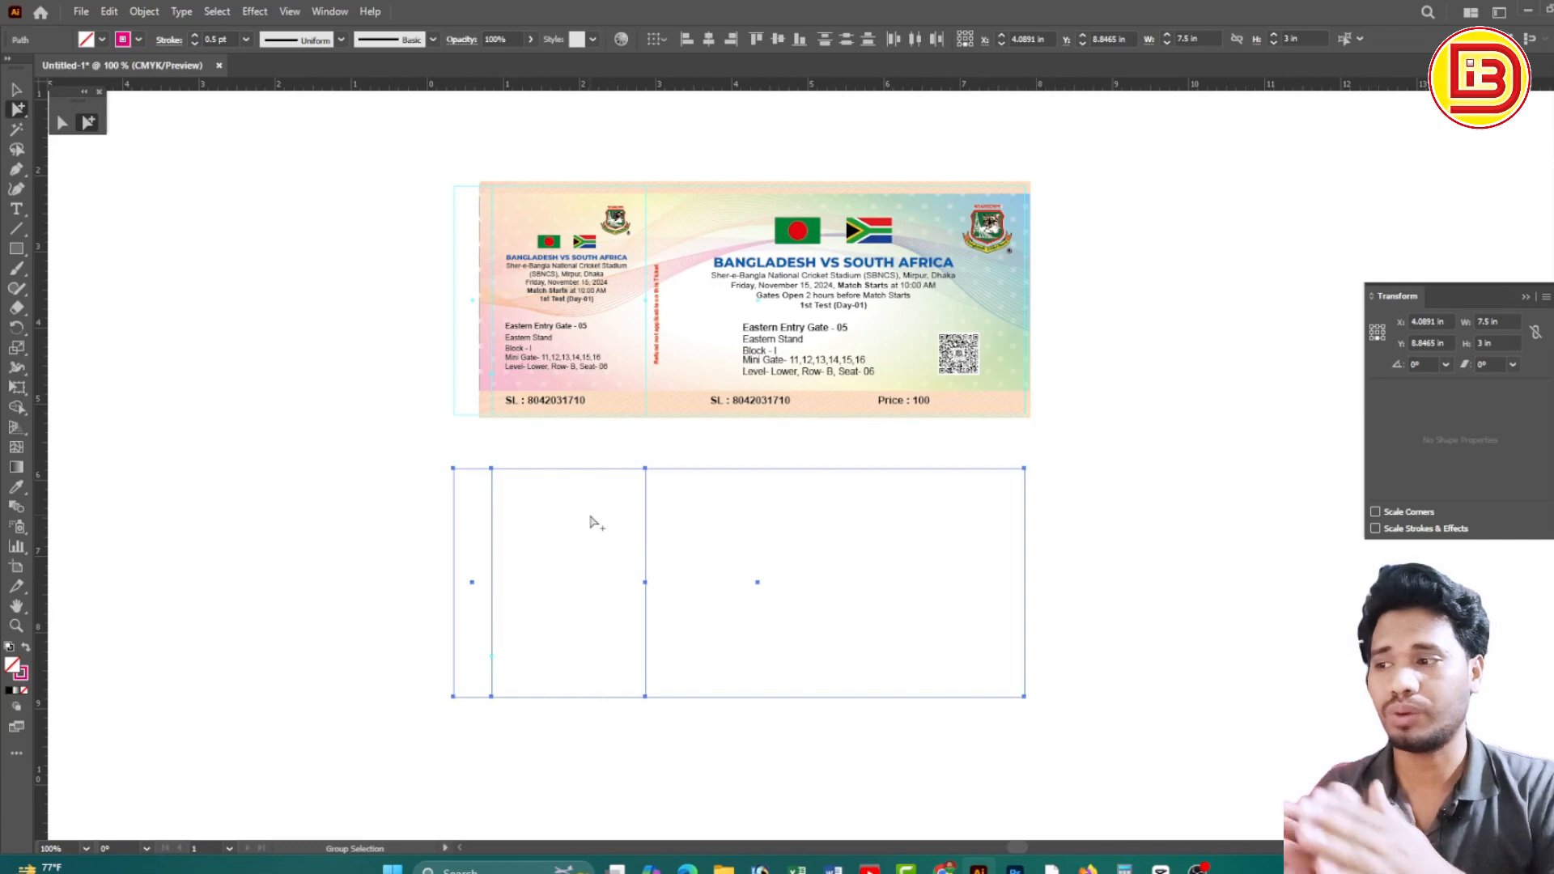
left_click_drag(425, 502, 492, 600)
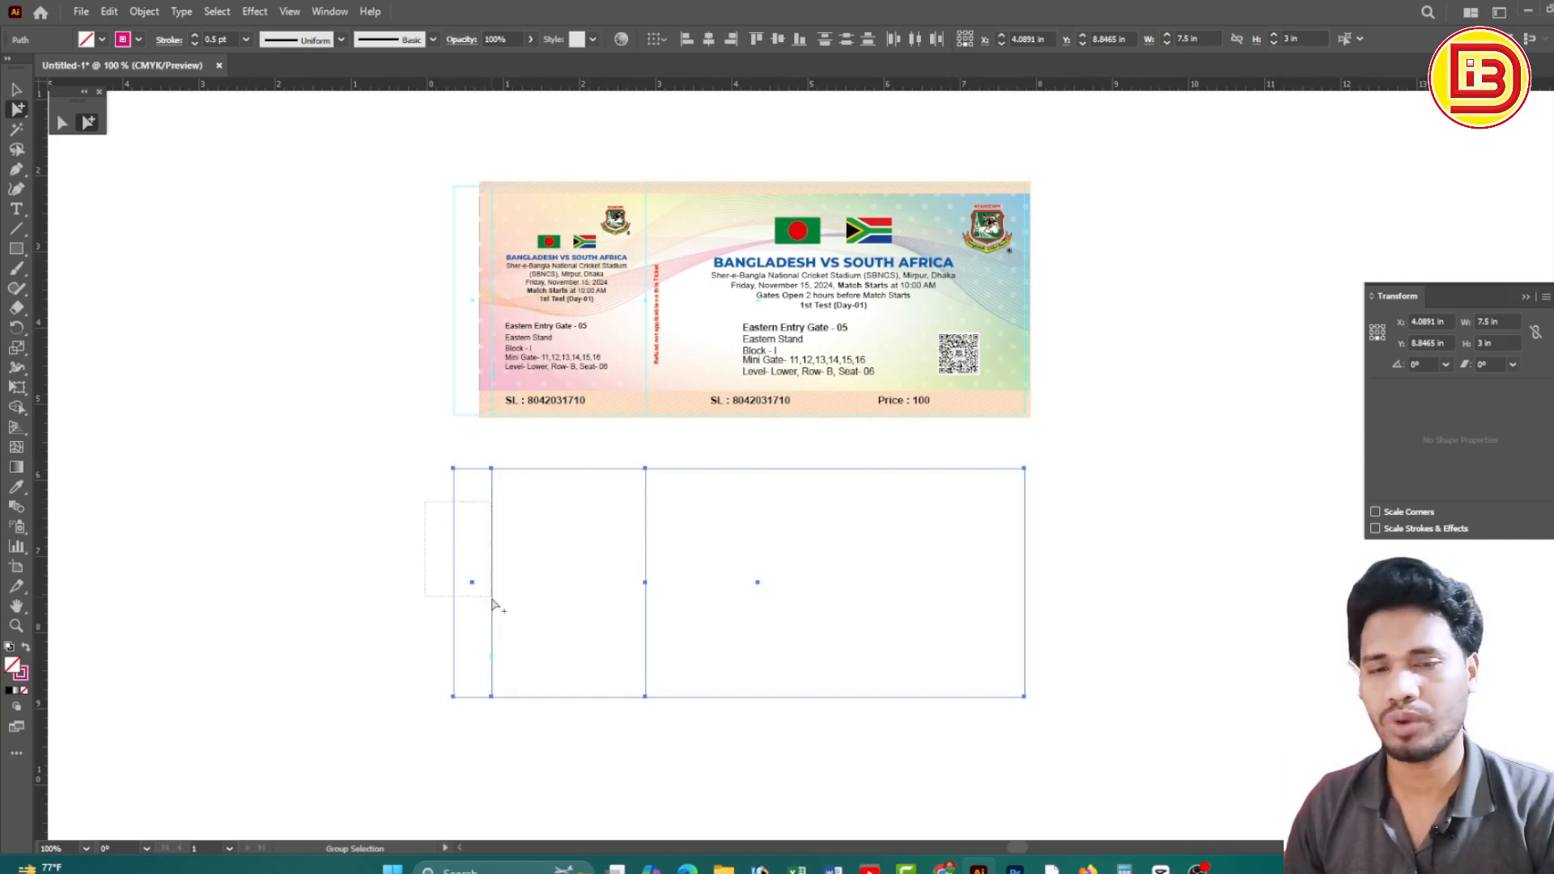
left_click_drag(492, 602, 496, 598)
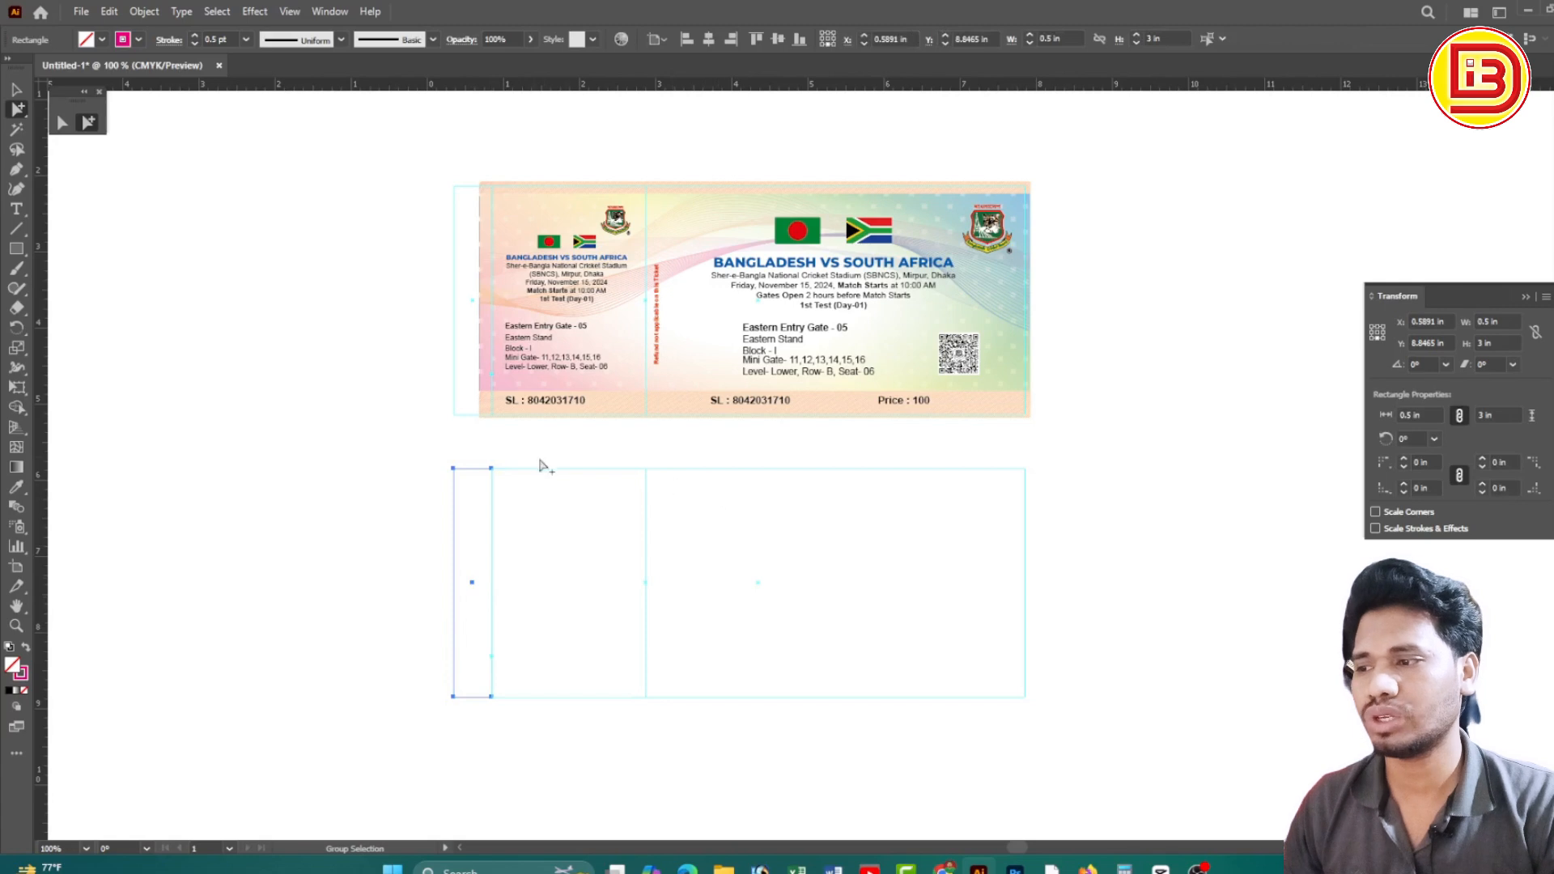
left_click(712, 496)
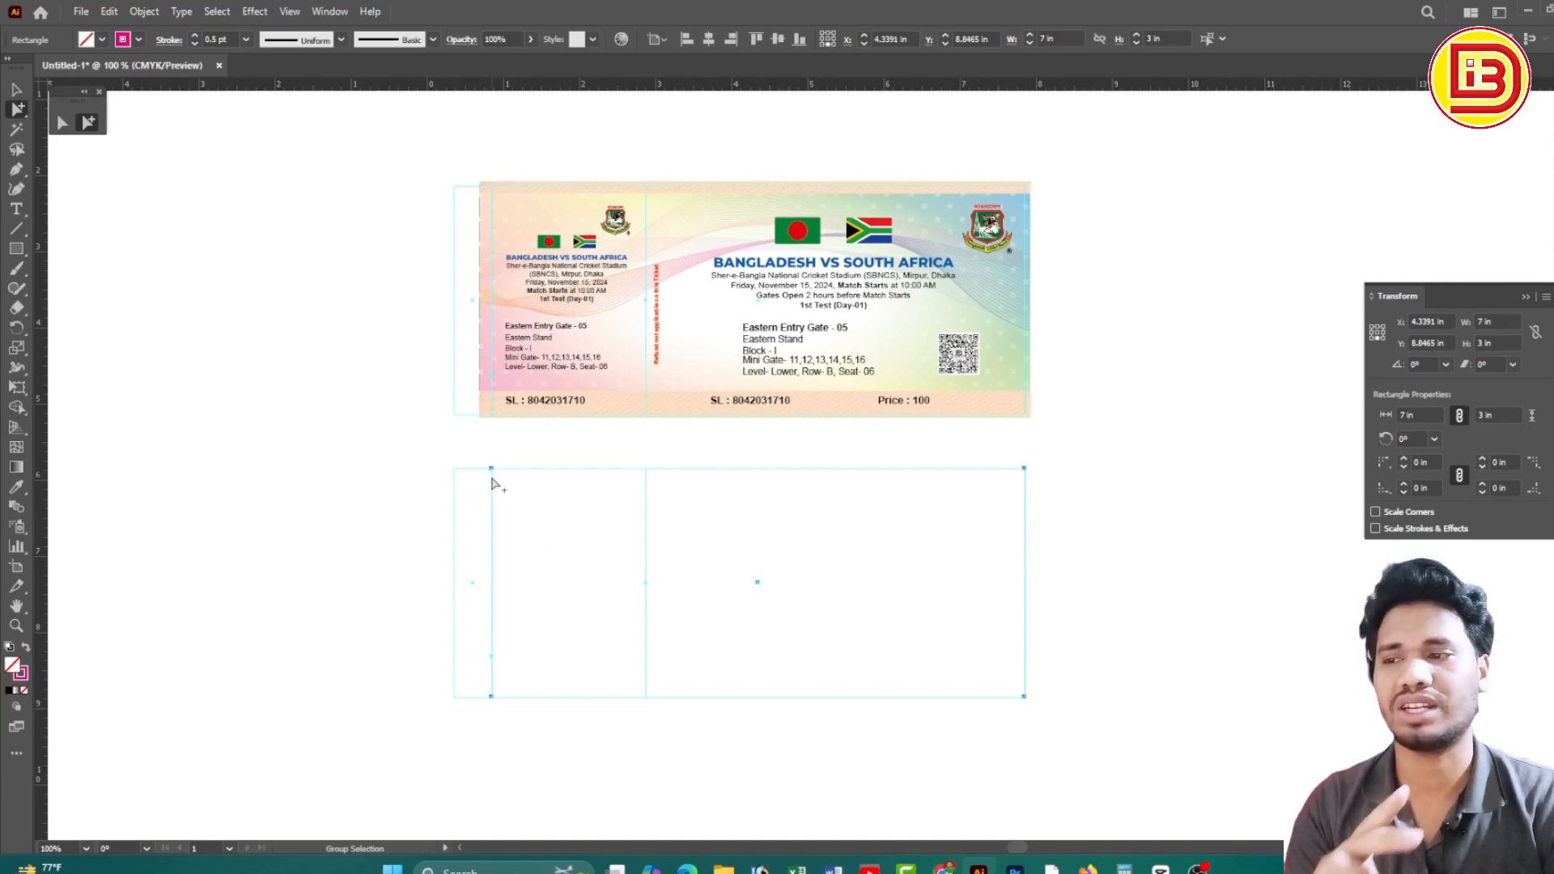
left_click(666, 526)
scroll(662, 521, "up", 5)
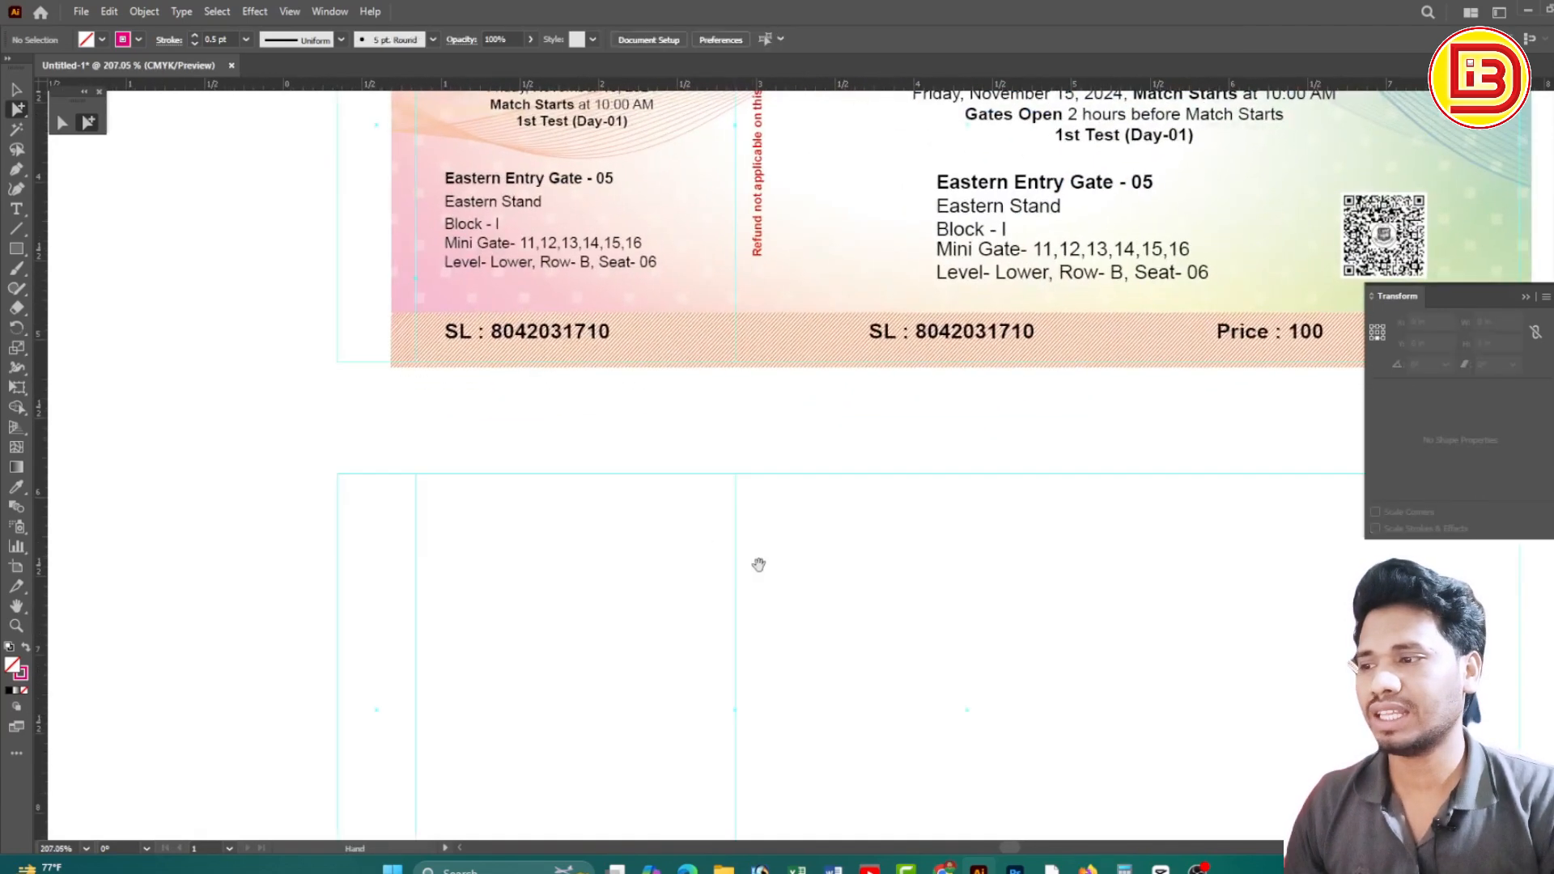
left_click_drag(758, 564, 718, 434)
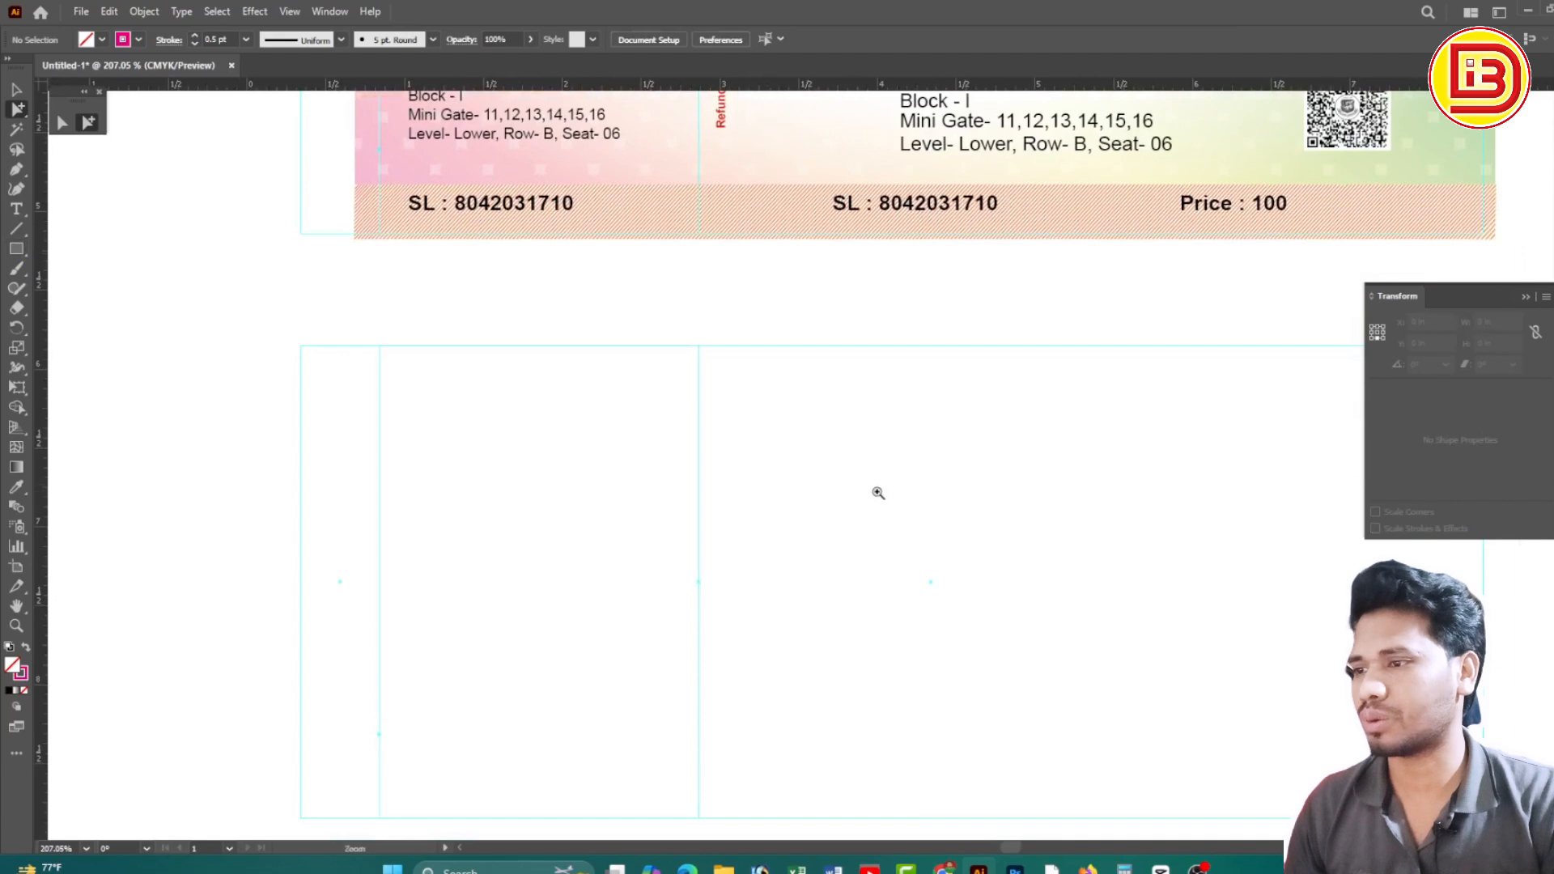
scroll(878, 493, "down", 2)
left_click_drag(1217, 413, 1141, 485)
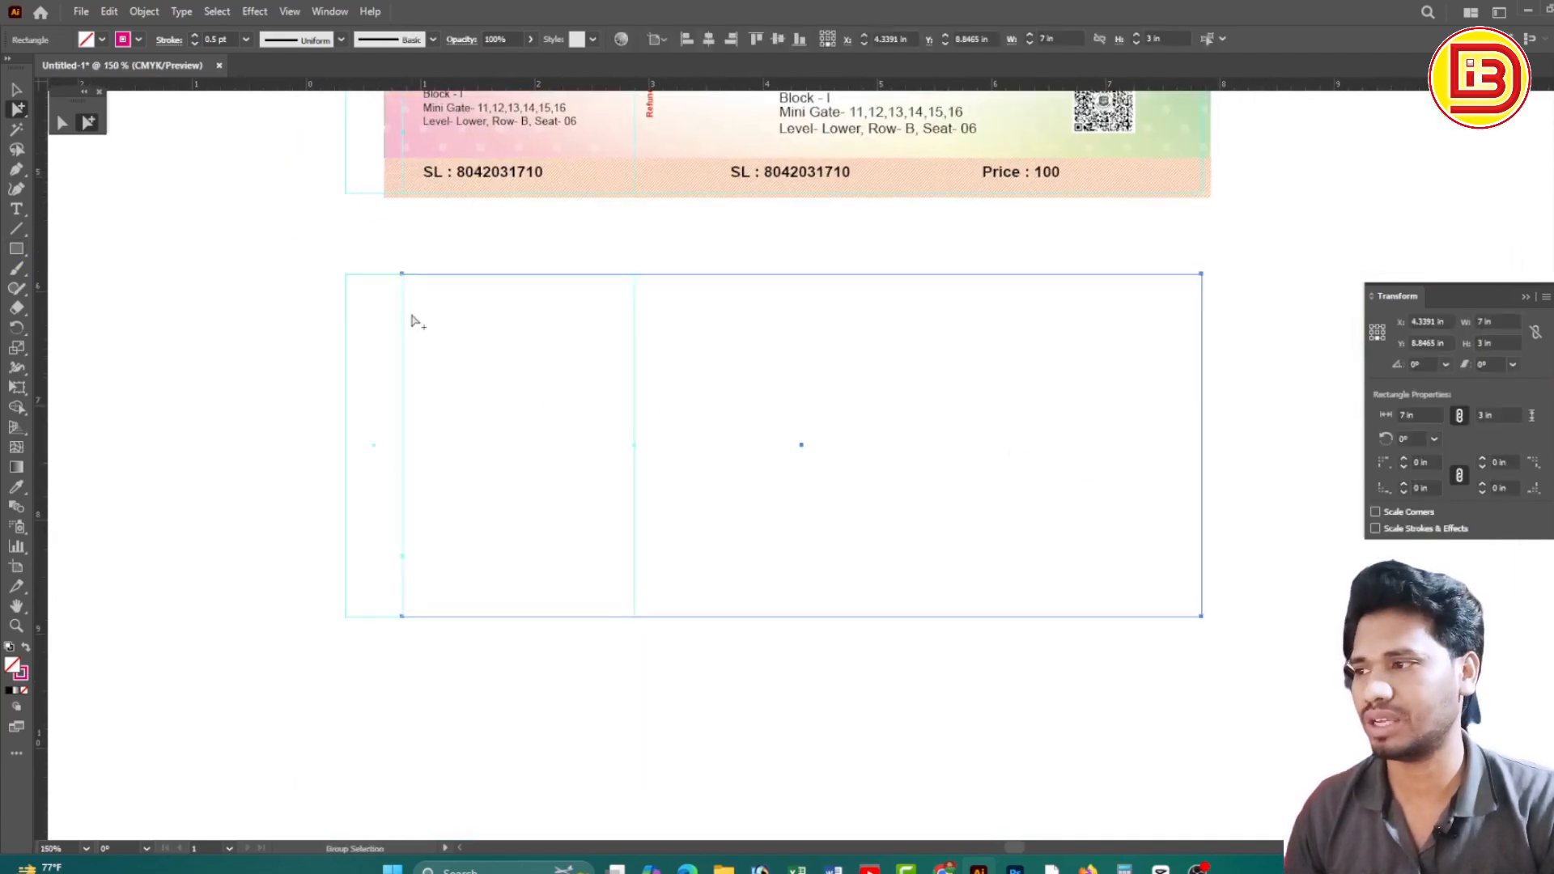
left_click_drag(941, 216, 940, 499)
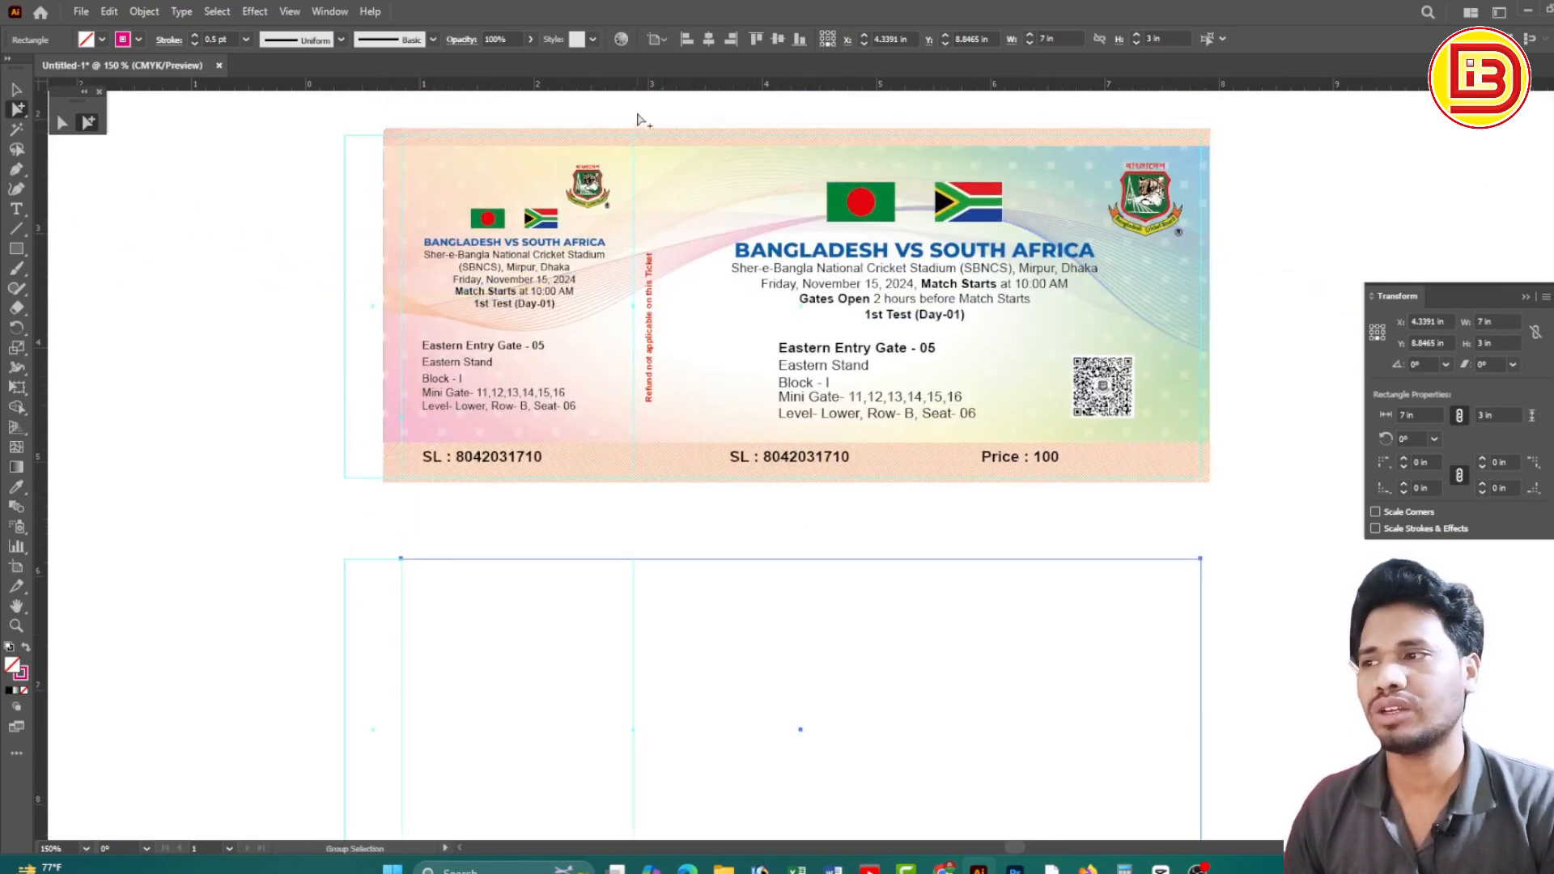
left_click_drag(328, 123, 1261, 522)
left_click(1259, 520)
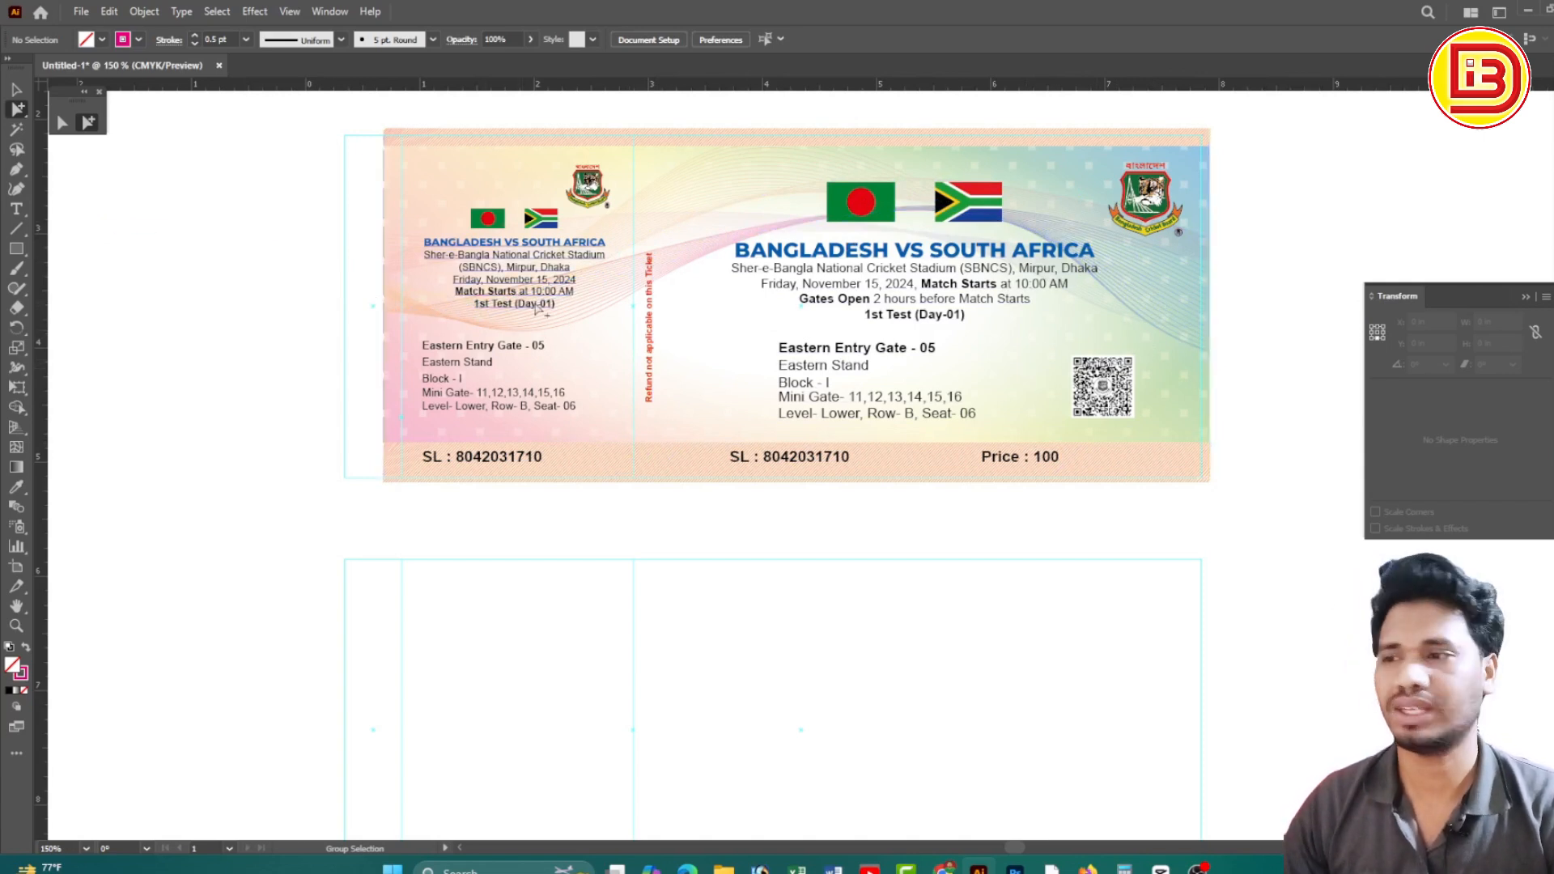
scroll(590, 507, "down", 3)
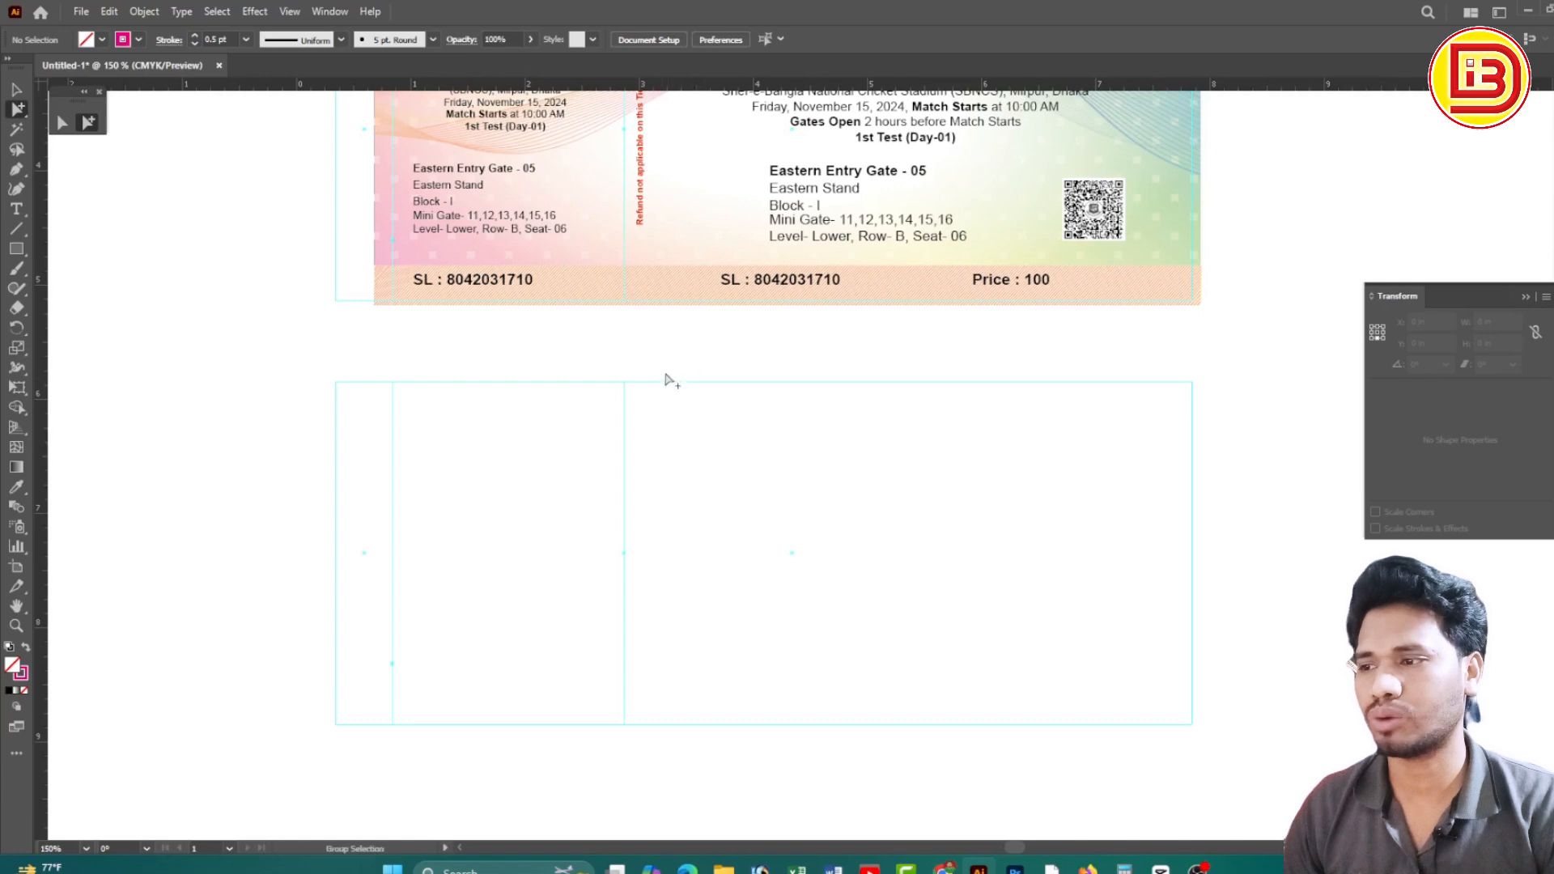
left_click_drag(645, 363, 1127, 711)
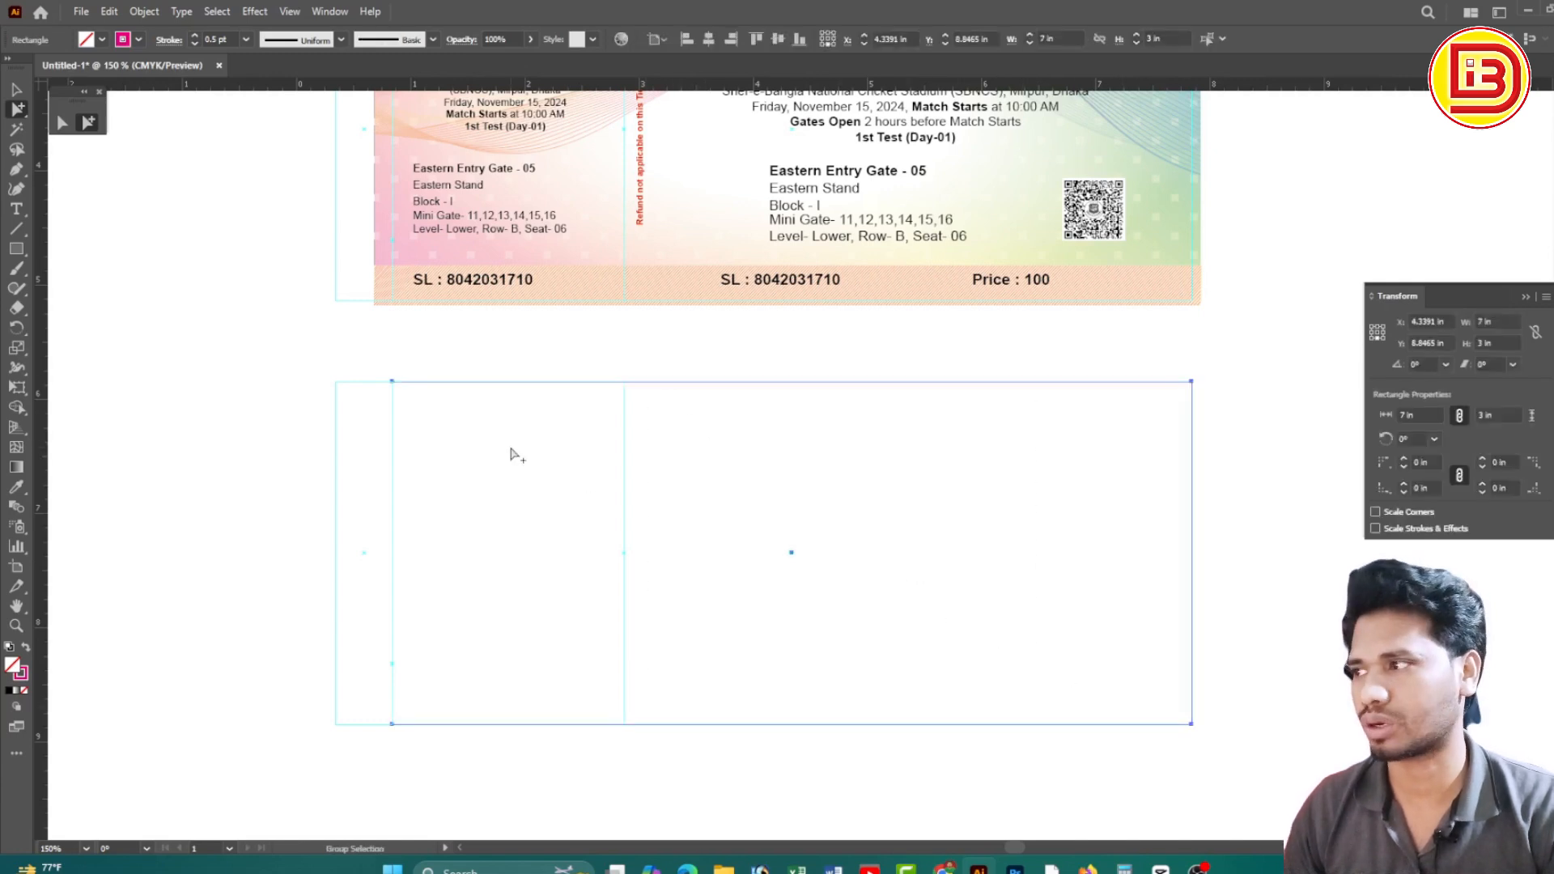
left_click(65, 257)
left_click(16, 248)
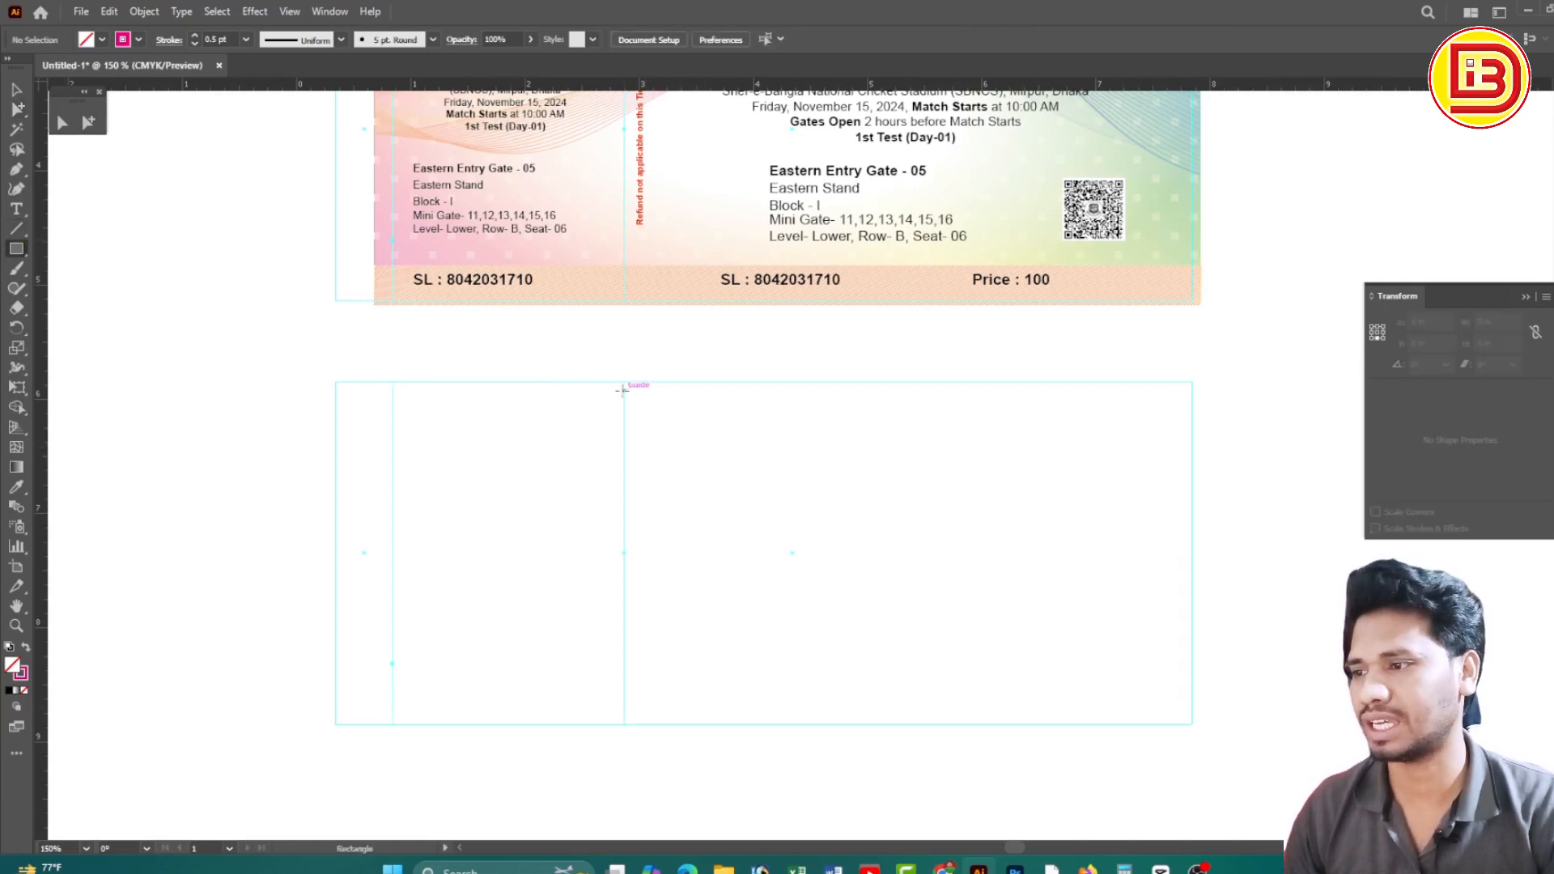
Draw a 2.026 × 3 in rectangle fitted to the stub section and cut it with Ctrl+X
left_click_drag(624, 381, 1189, 723)
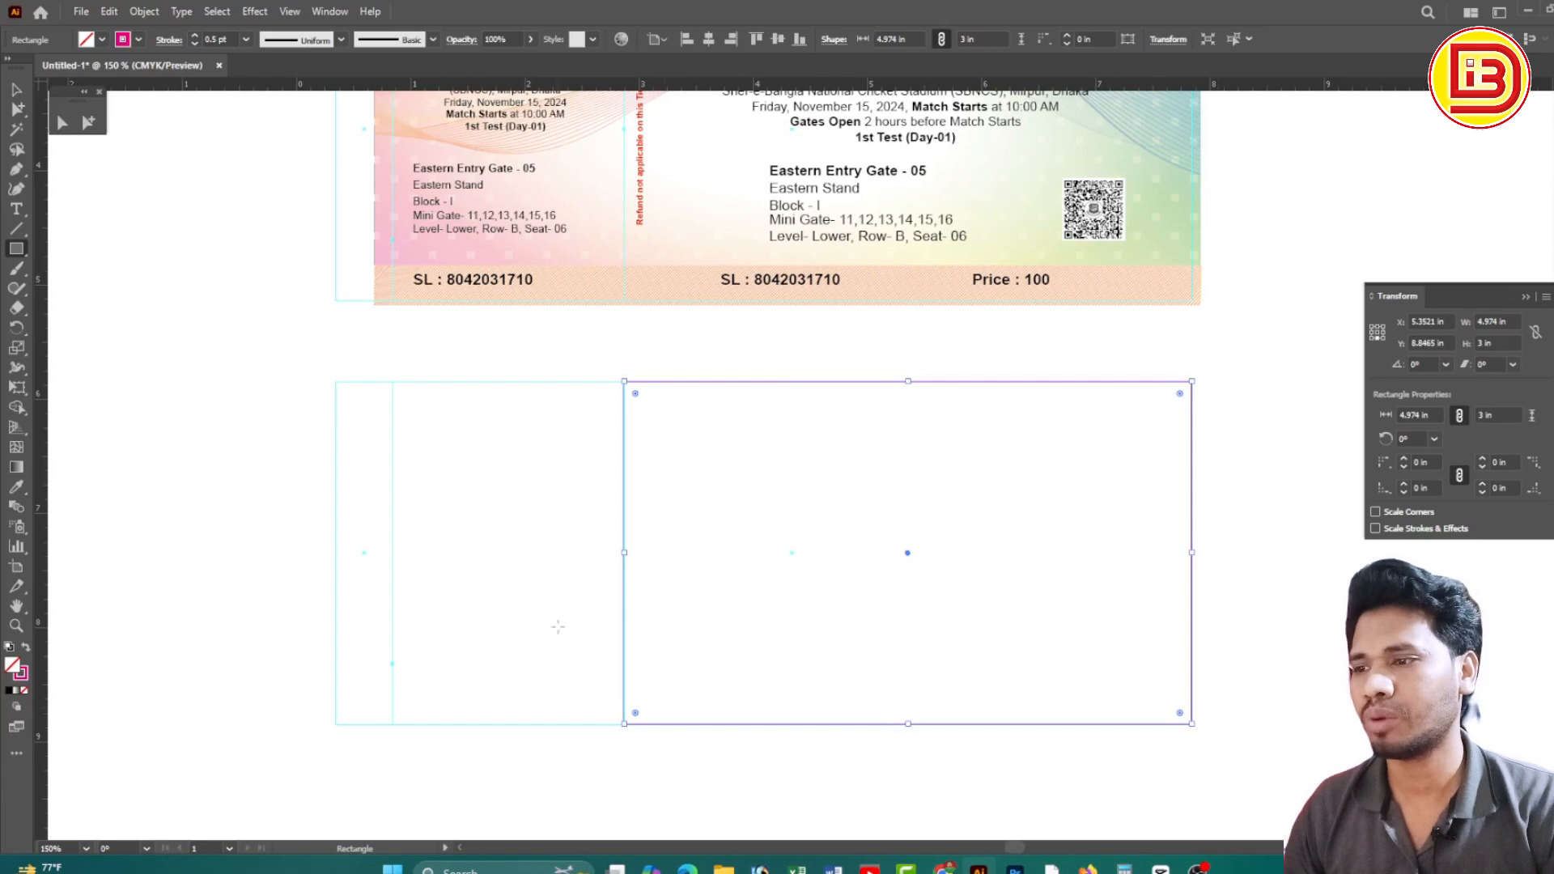
left_click_drag(625, 553, 392, 552)
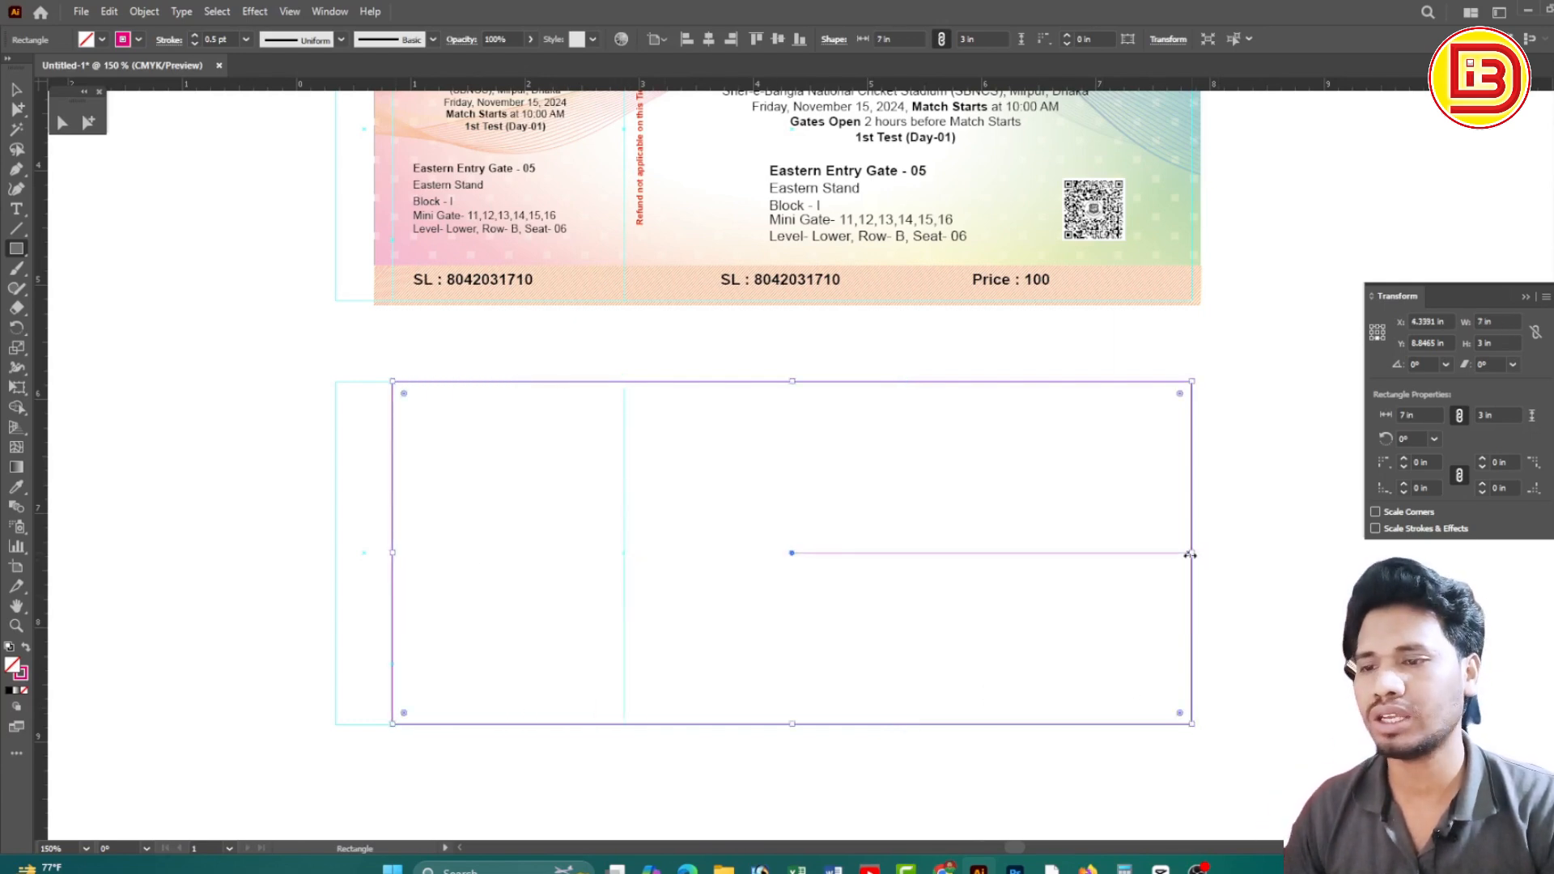
left_click_drag(1189, 555, 627, 568)
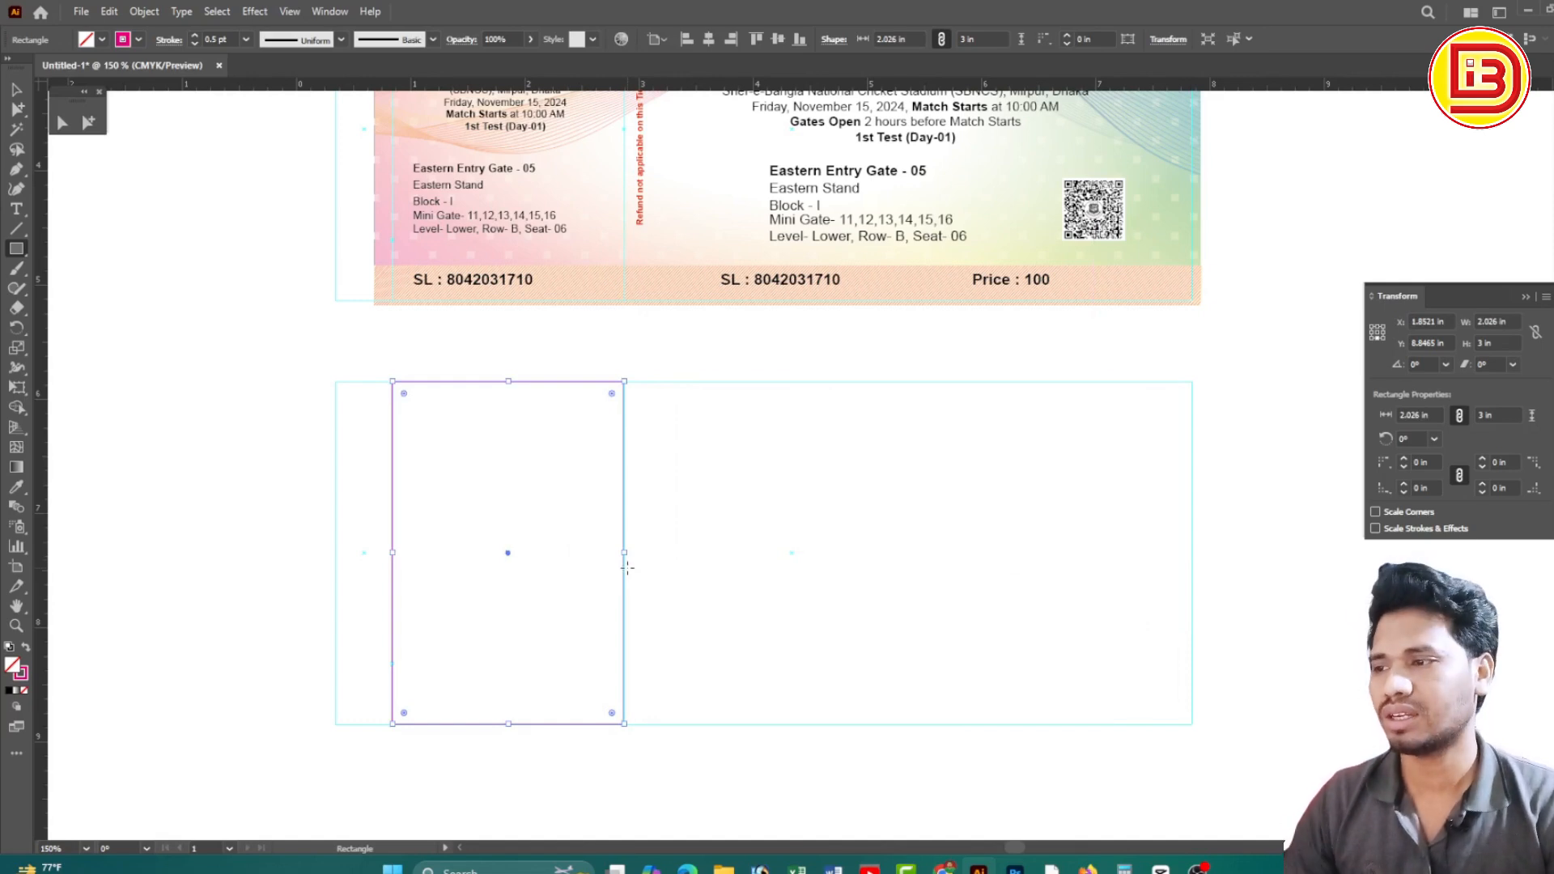
left_click(89, 123)
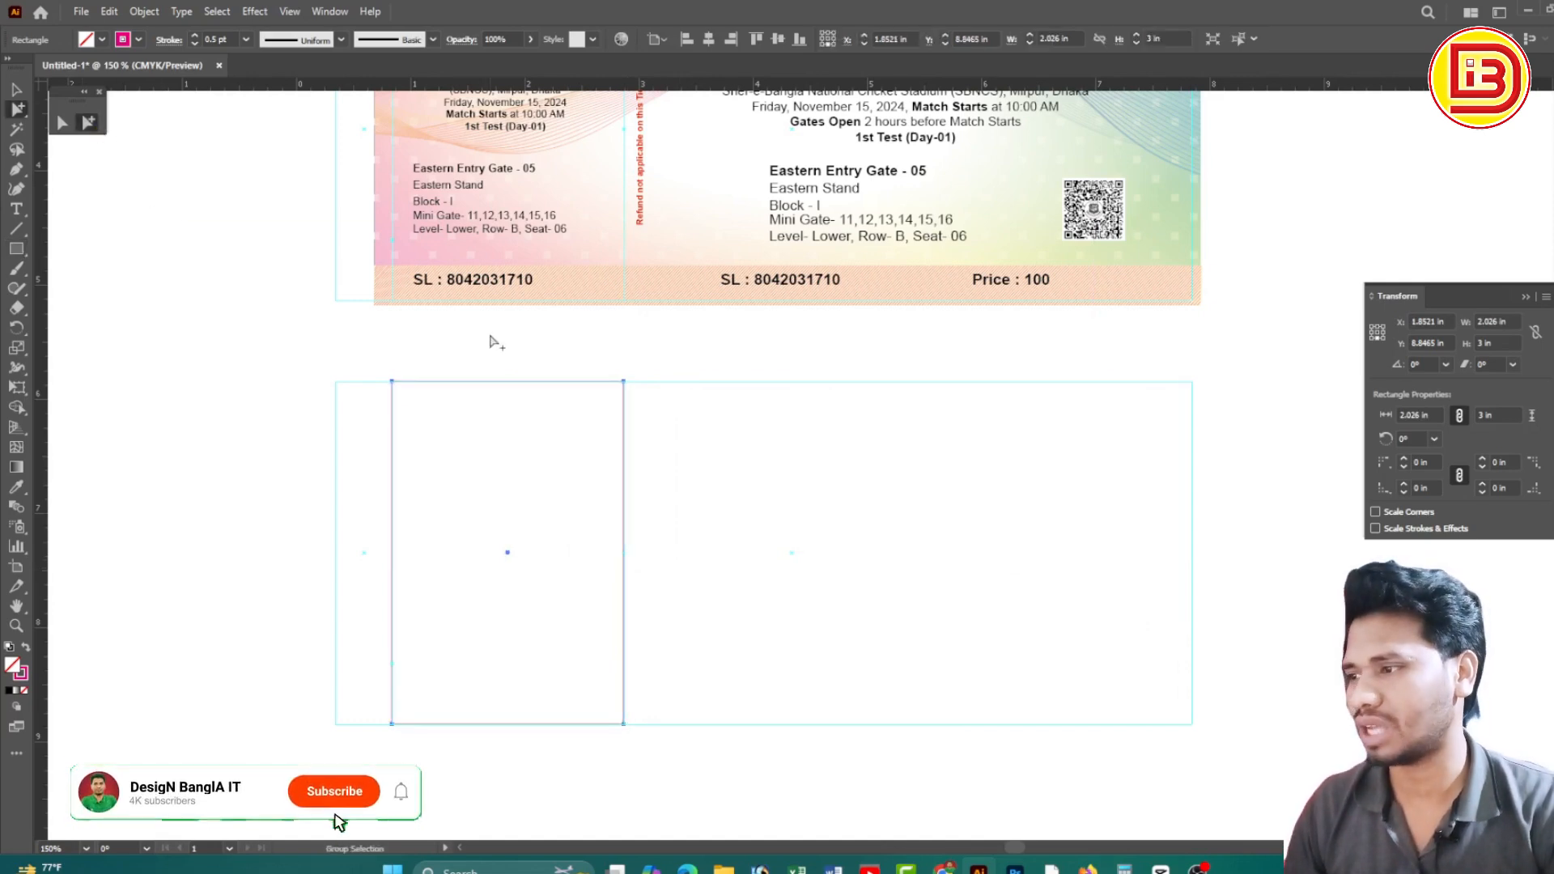
key("ctrl+x")
left_click_drag(278, 392, 1134, 583)
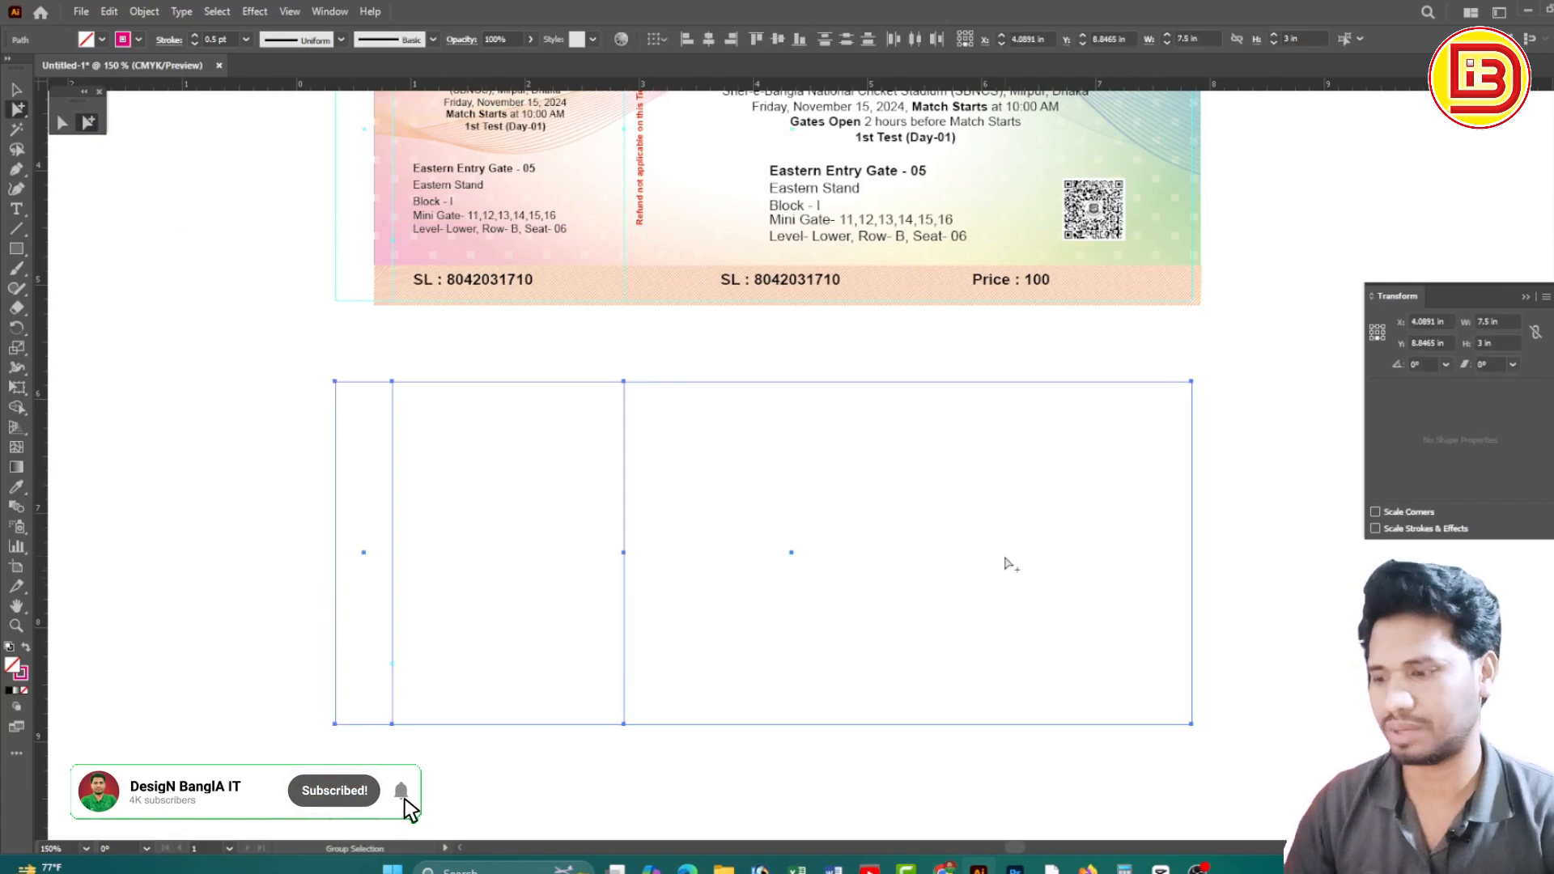
Paste the stub rectangle in place, set its width to 2 in and shift it left
left_click(1011, 564)
key("ctrl+f")
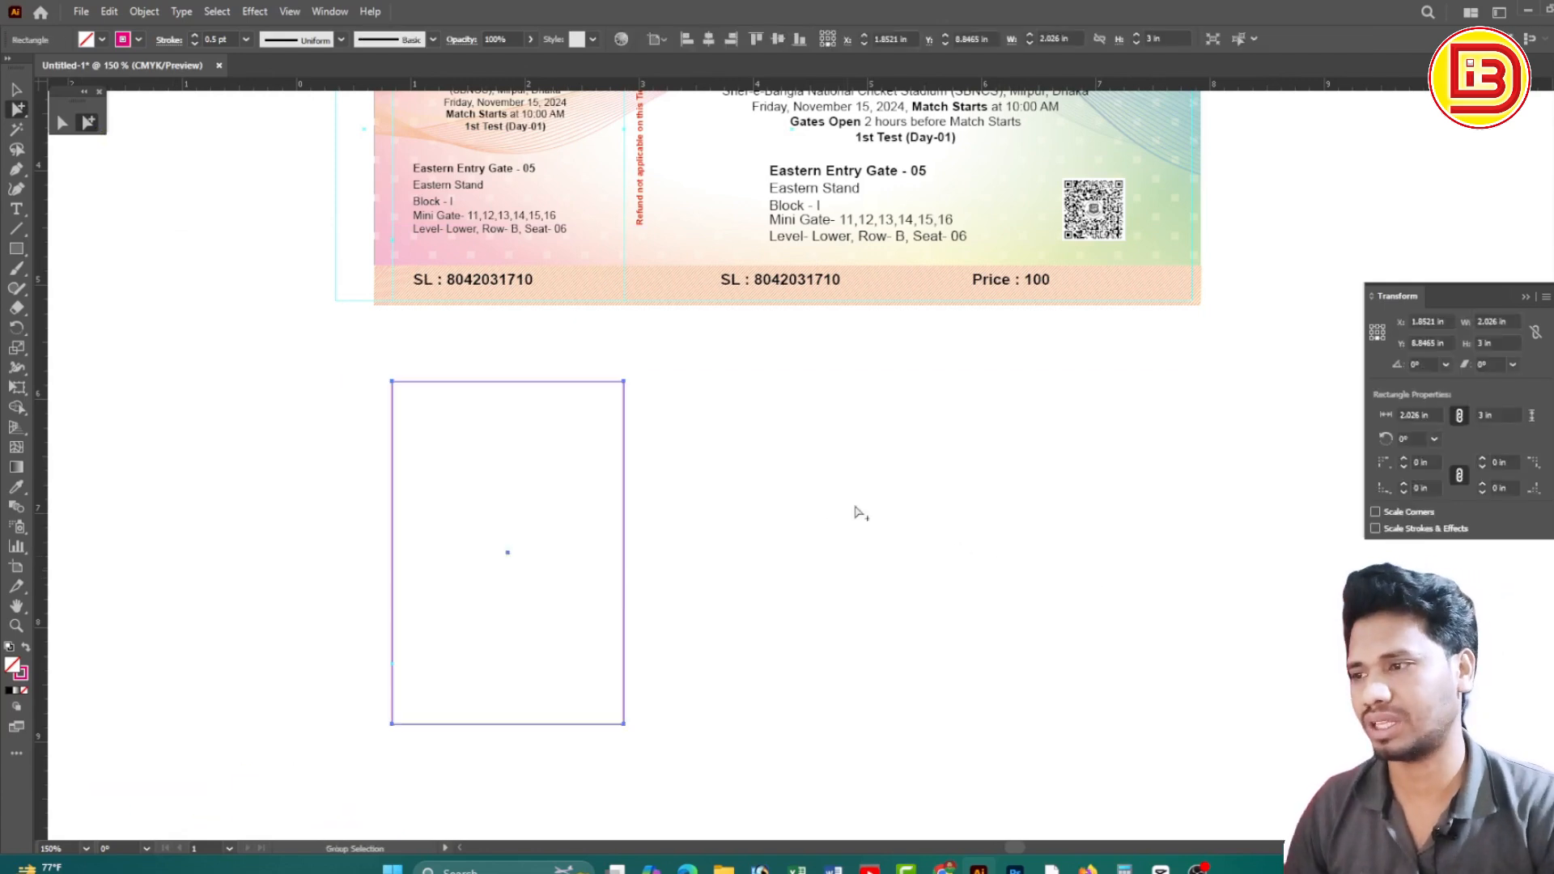
left_click(1481, 322)
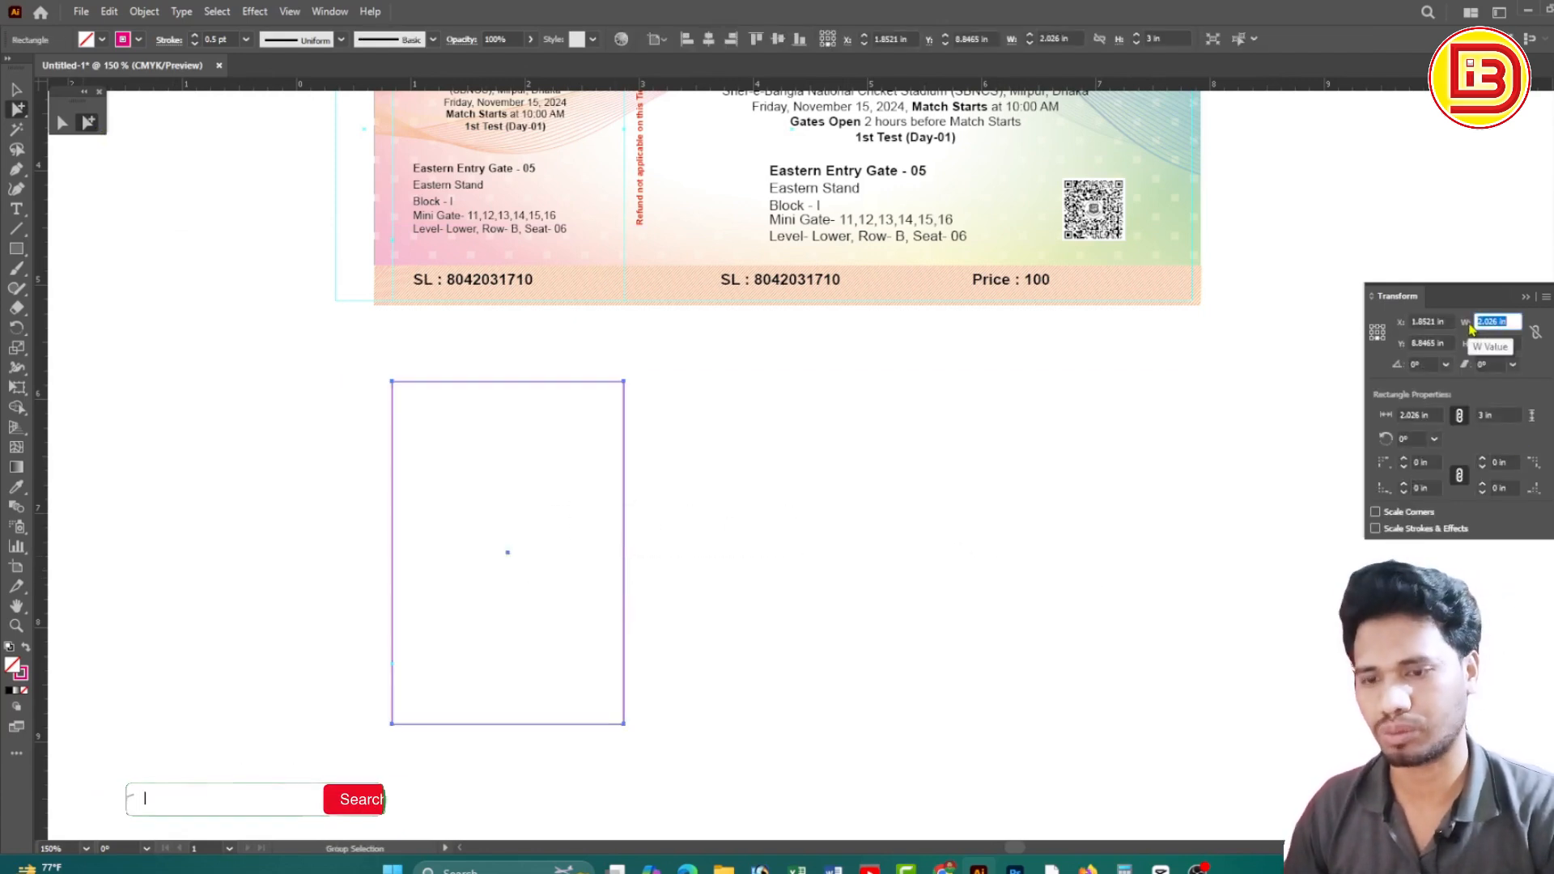
type("2")
key("Return")
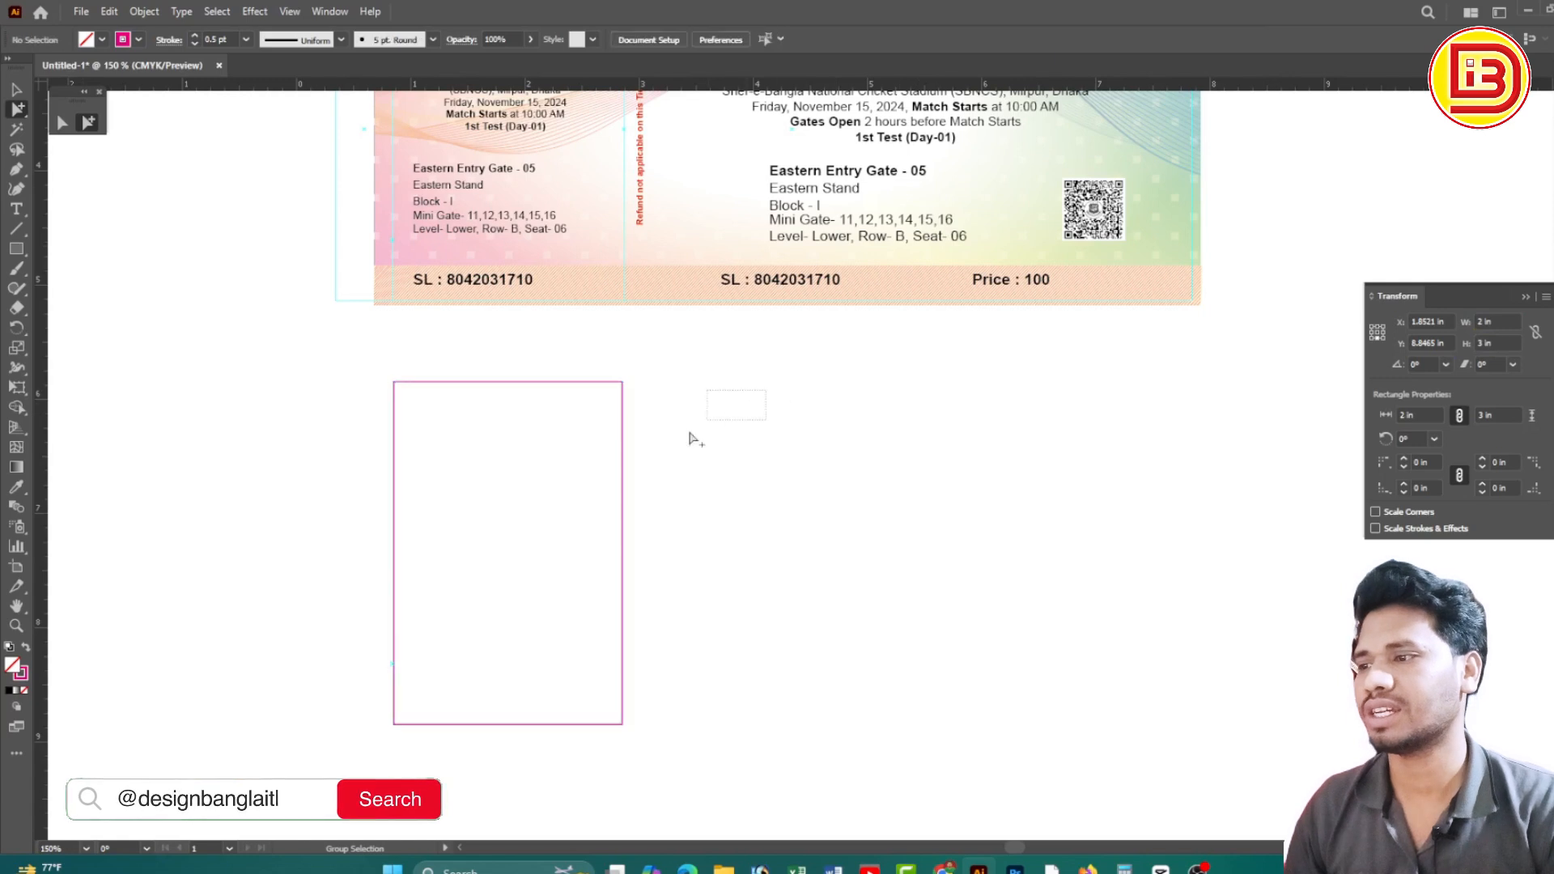
left_click_drag(622, 561, 393, 561)
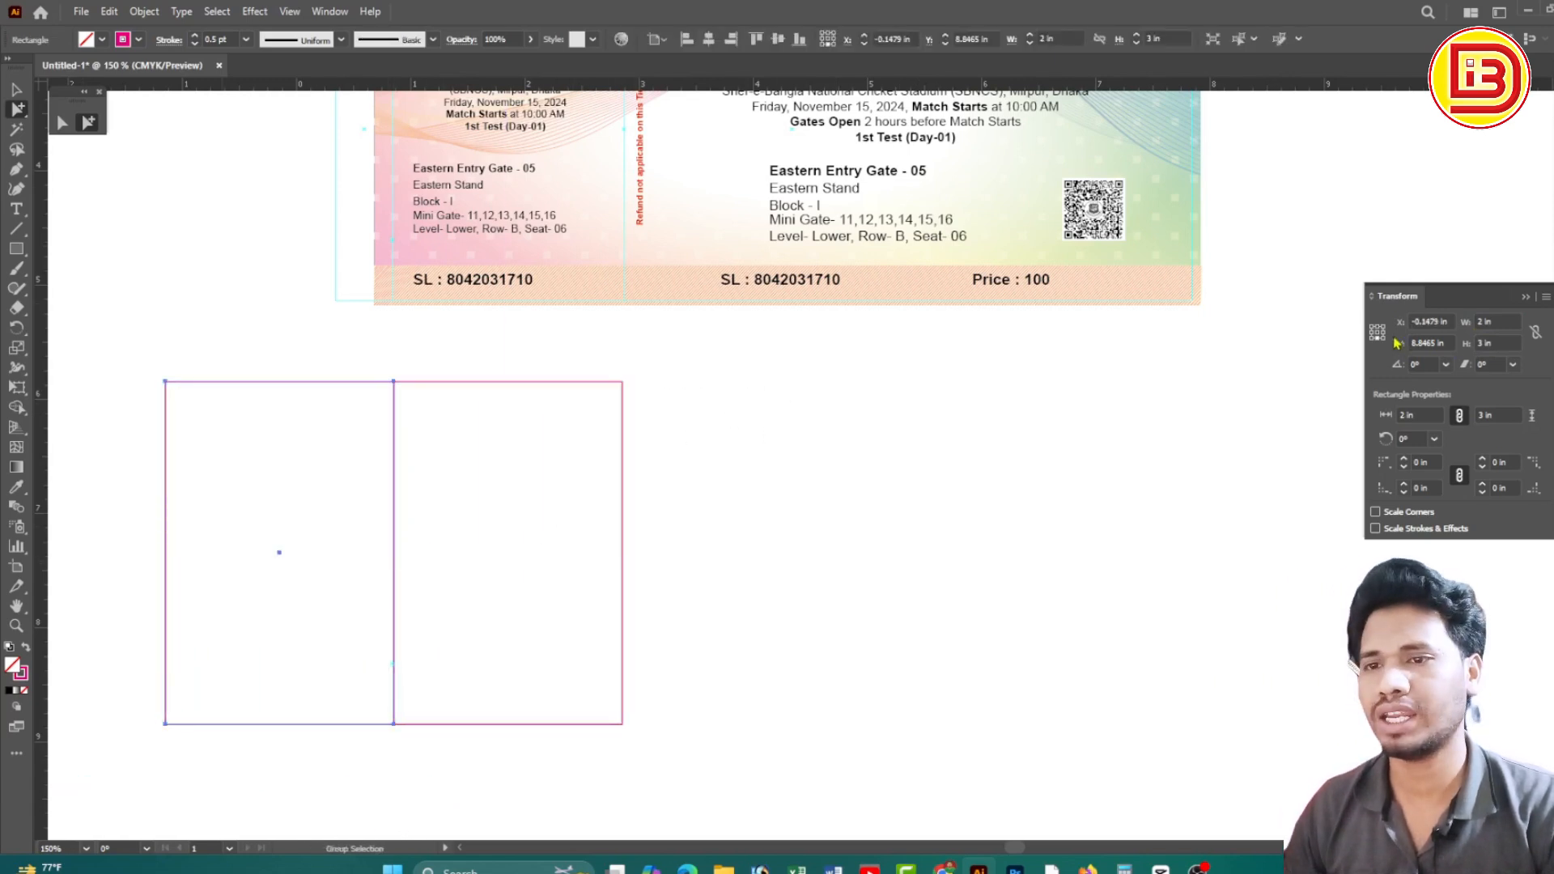
Narrow the copied rectangle to a 0.5 in wide edge strip
left_click(1377, 332)
left_click(1467, 322)
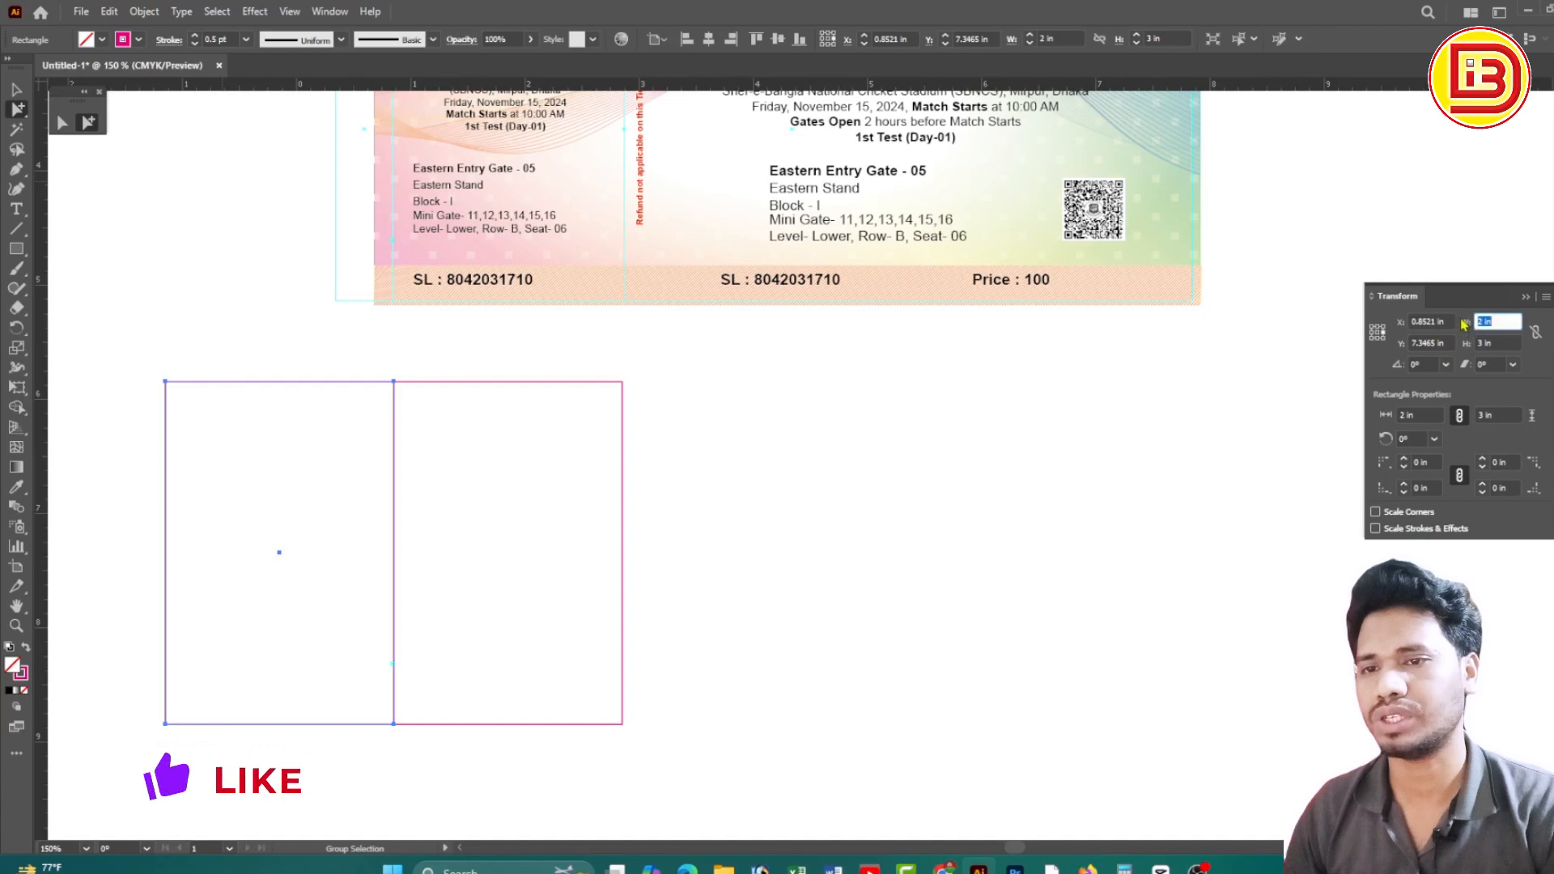
type("0.5")
key("Return")
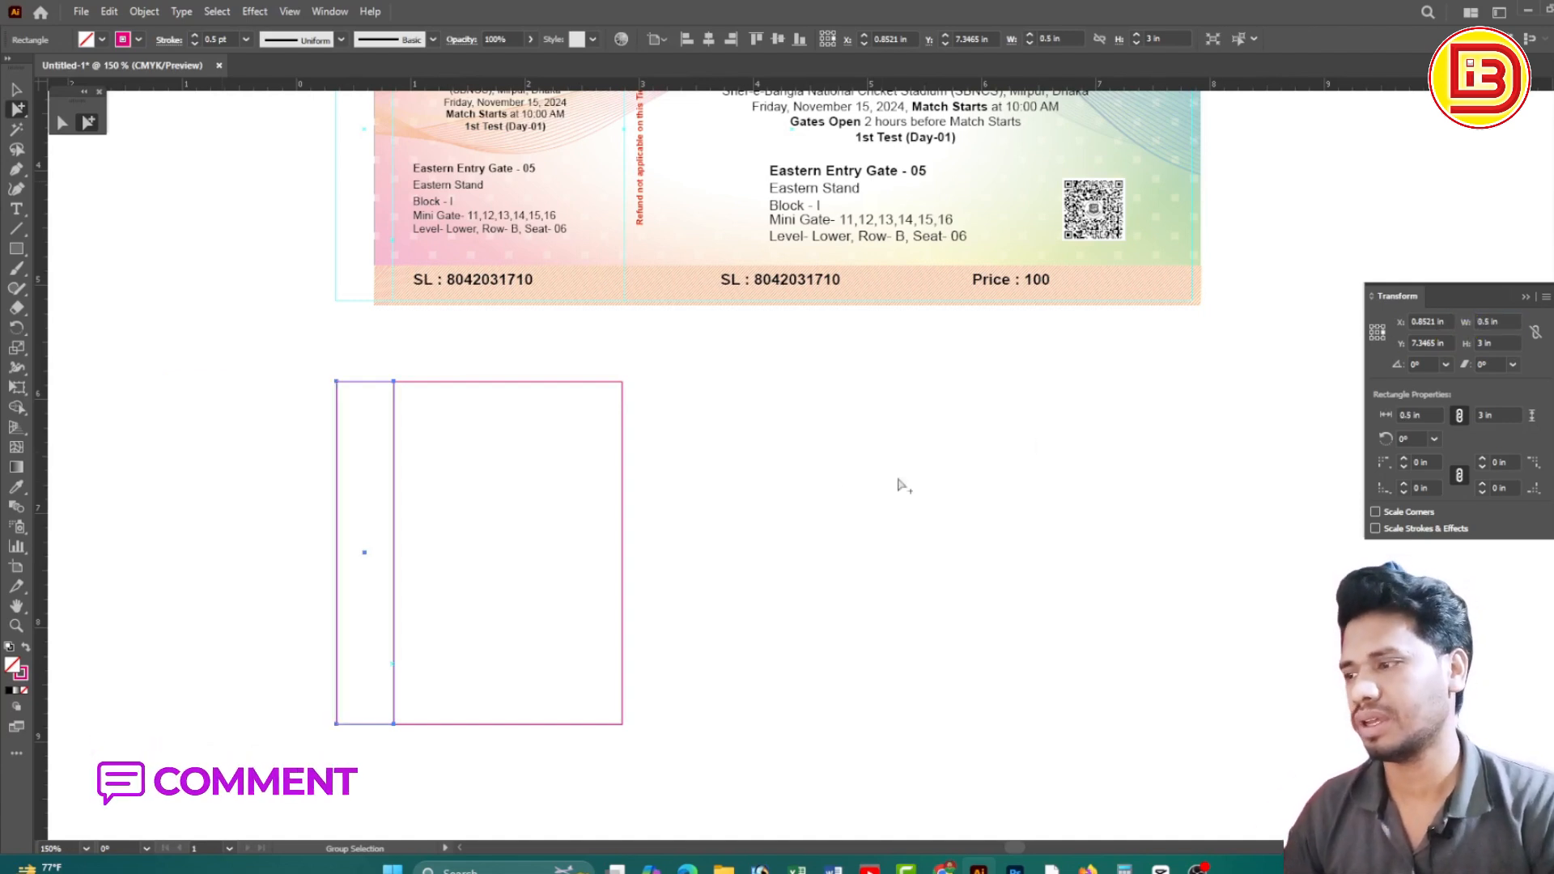
left_click(639, 518)
Duplicate the rectangle to the right and make the copy 5 in wide
left_click_drag(623, 530, 940, 478)
scroll(1055, 520, "up", 3)
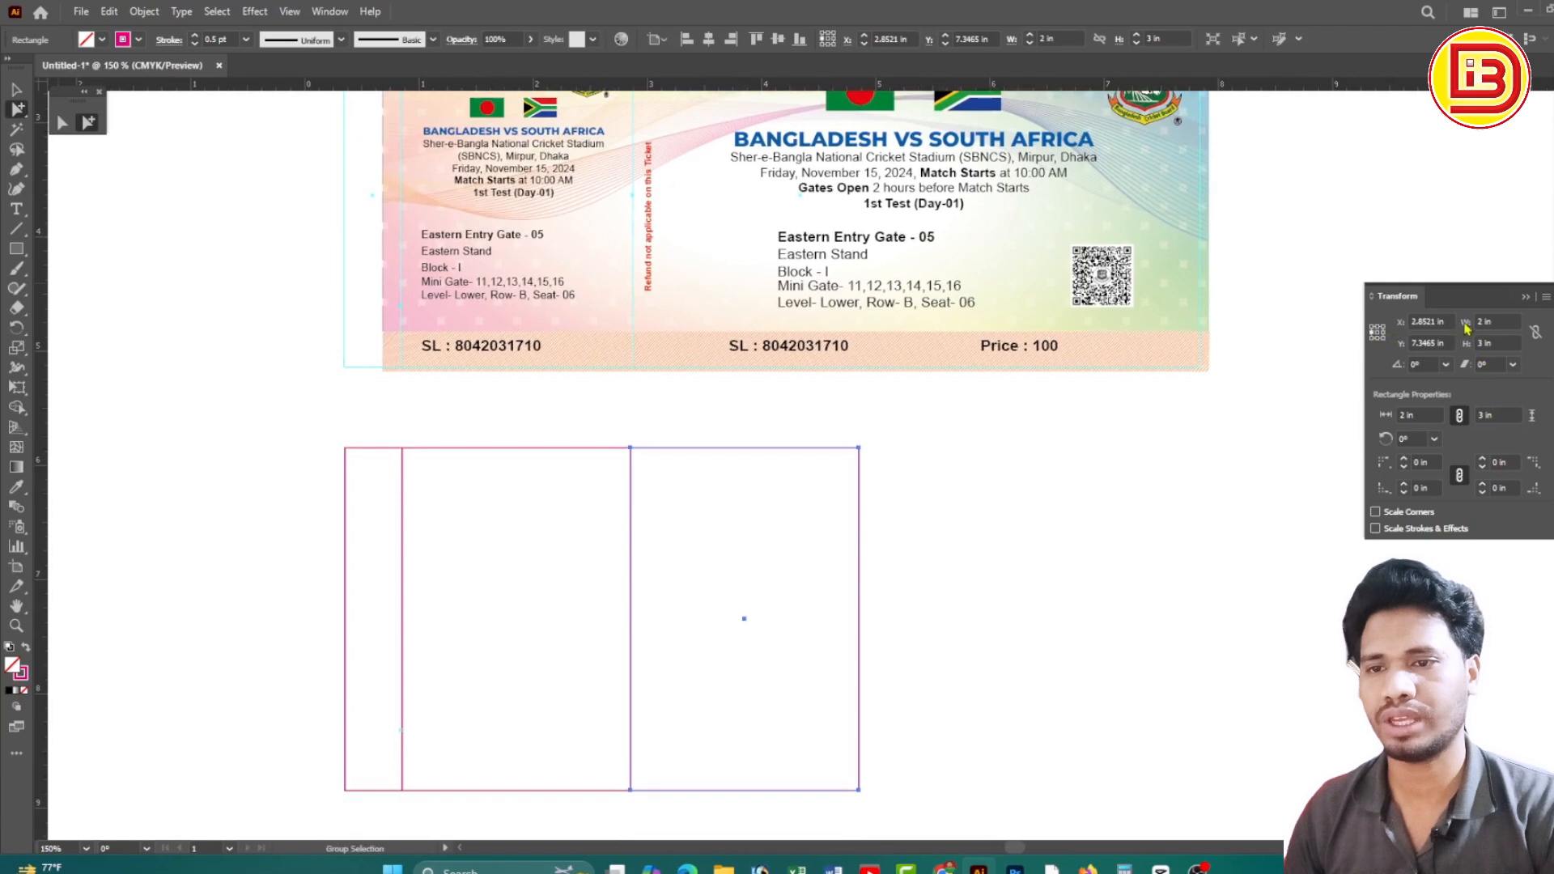
left_click(1489, 321)
key("Return")
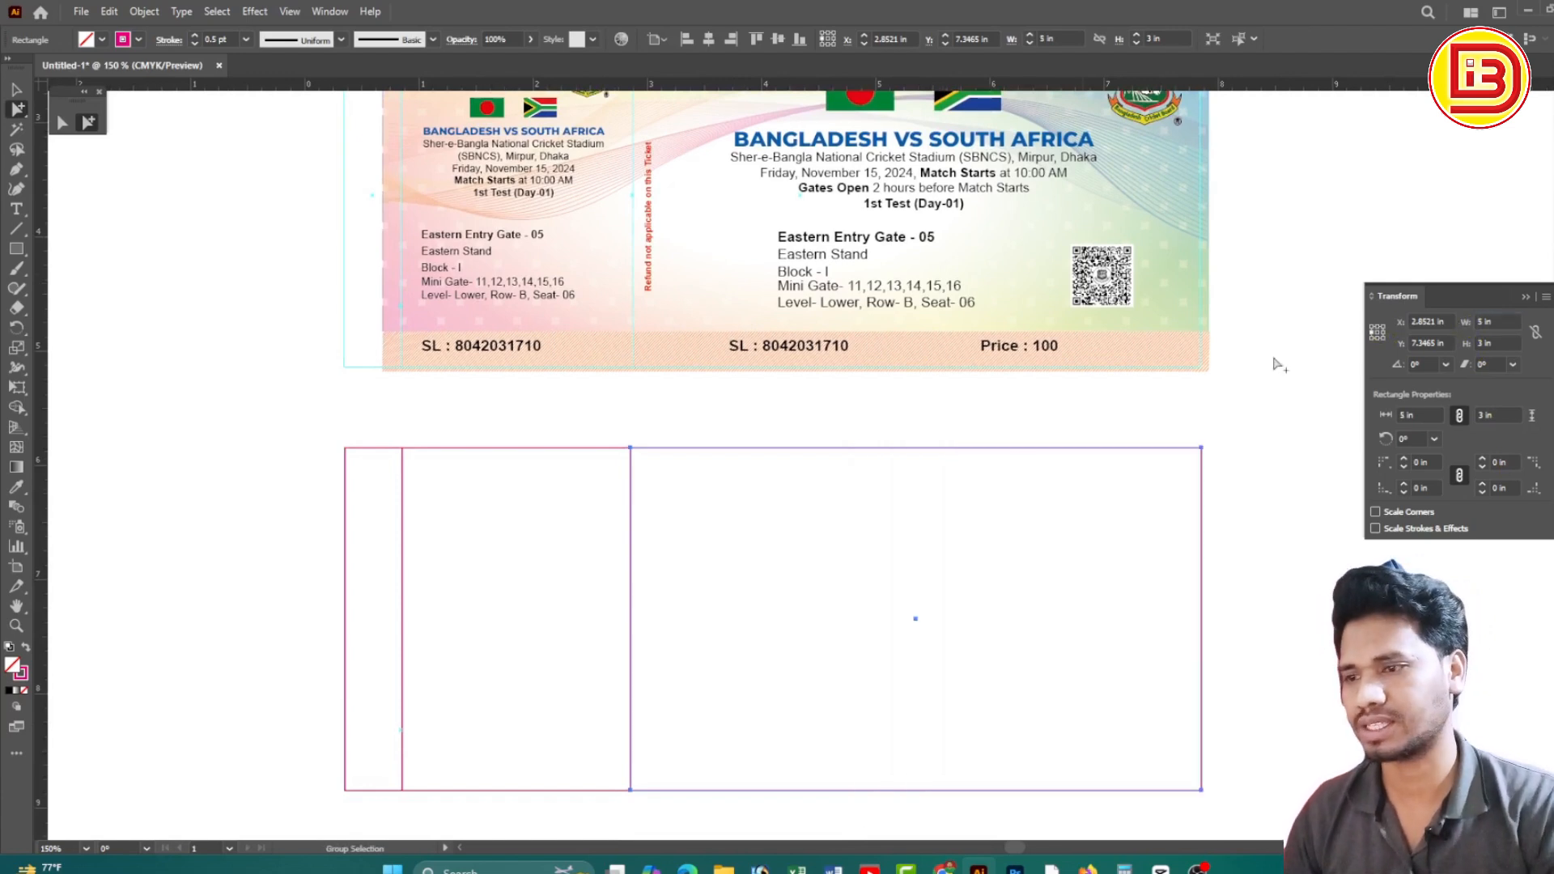
Zoom out, check the three rectangles' total width, and select the stub and main panel
key("ctrl+minus")
left_click_drag(1158, 736, 634, 486)
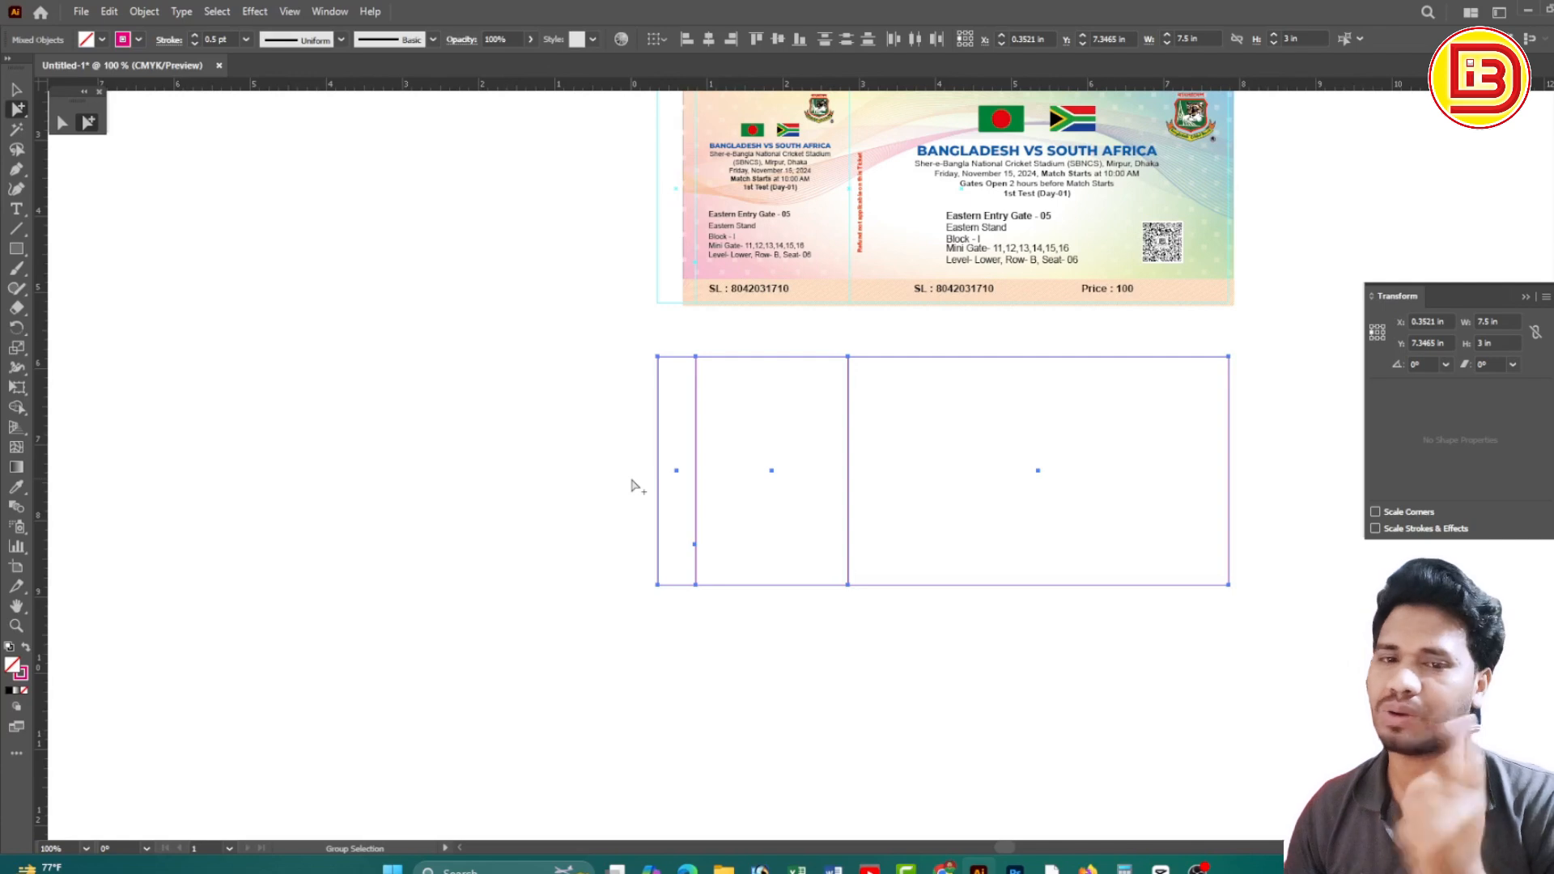
left_click_drag(990, 517, 795, 517)
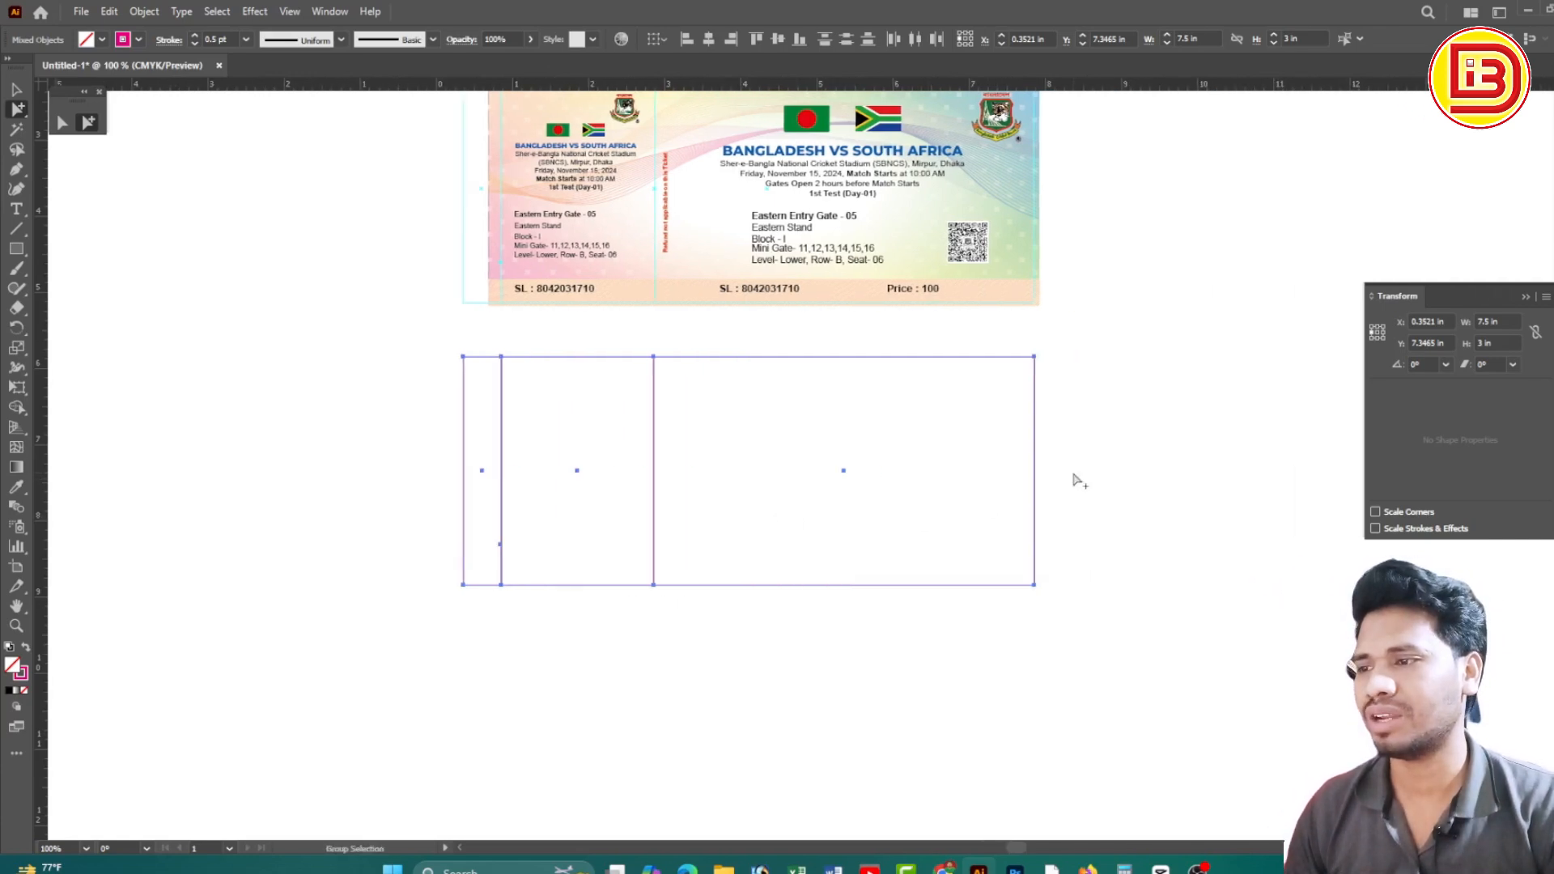
left_click_drag(1075, 478, 973, 515)
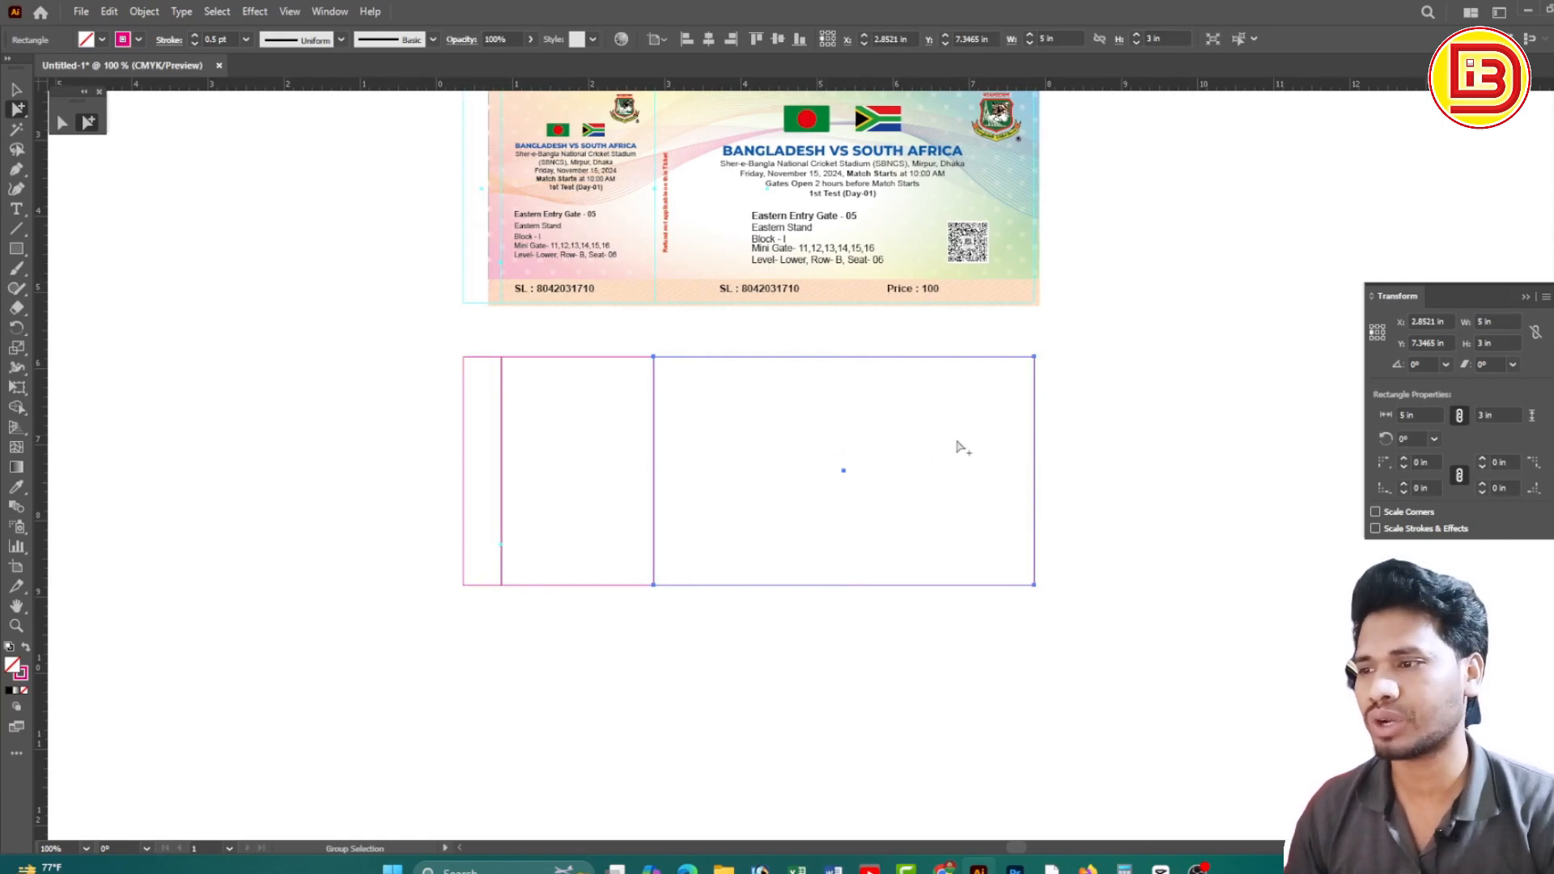
left_click_drag(960, 438, 646, 503)
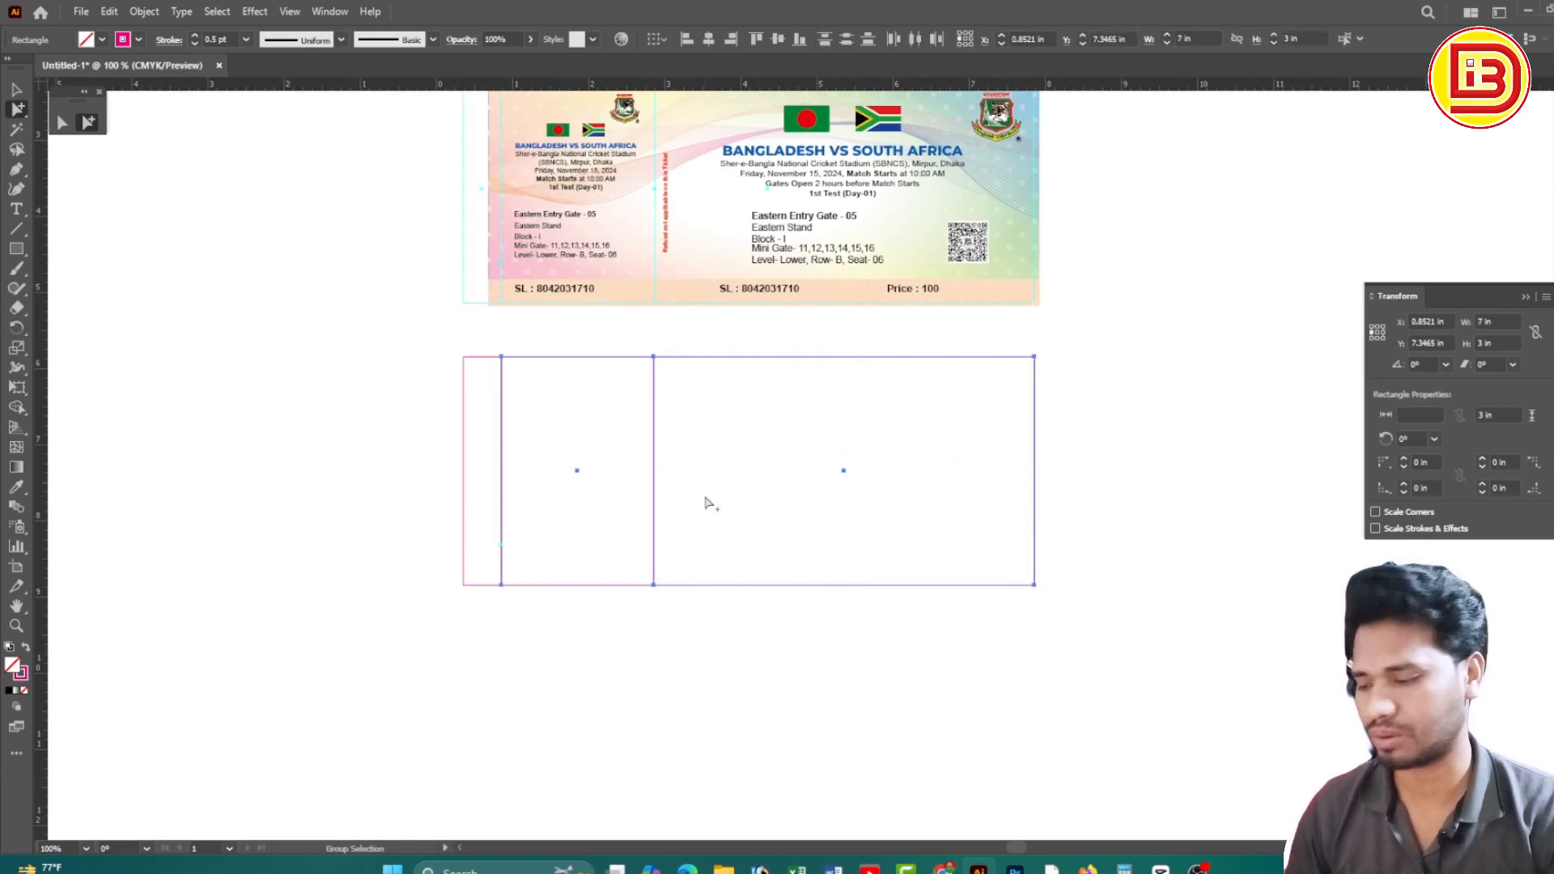
Offset Path the stub and main panel by -4mm (-0.1575 in) with Preview on
key("a")
key("alt+o")
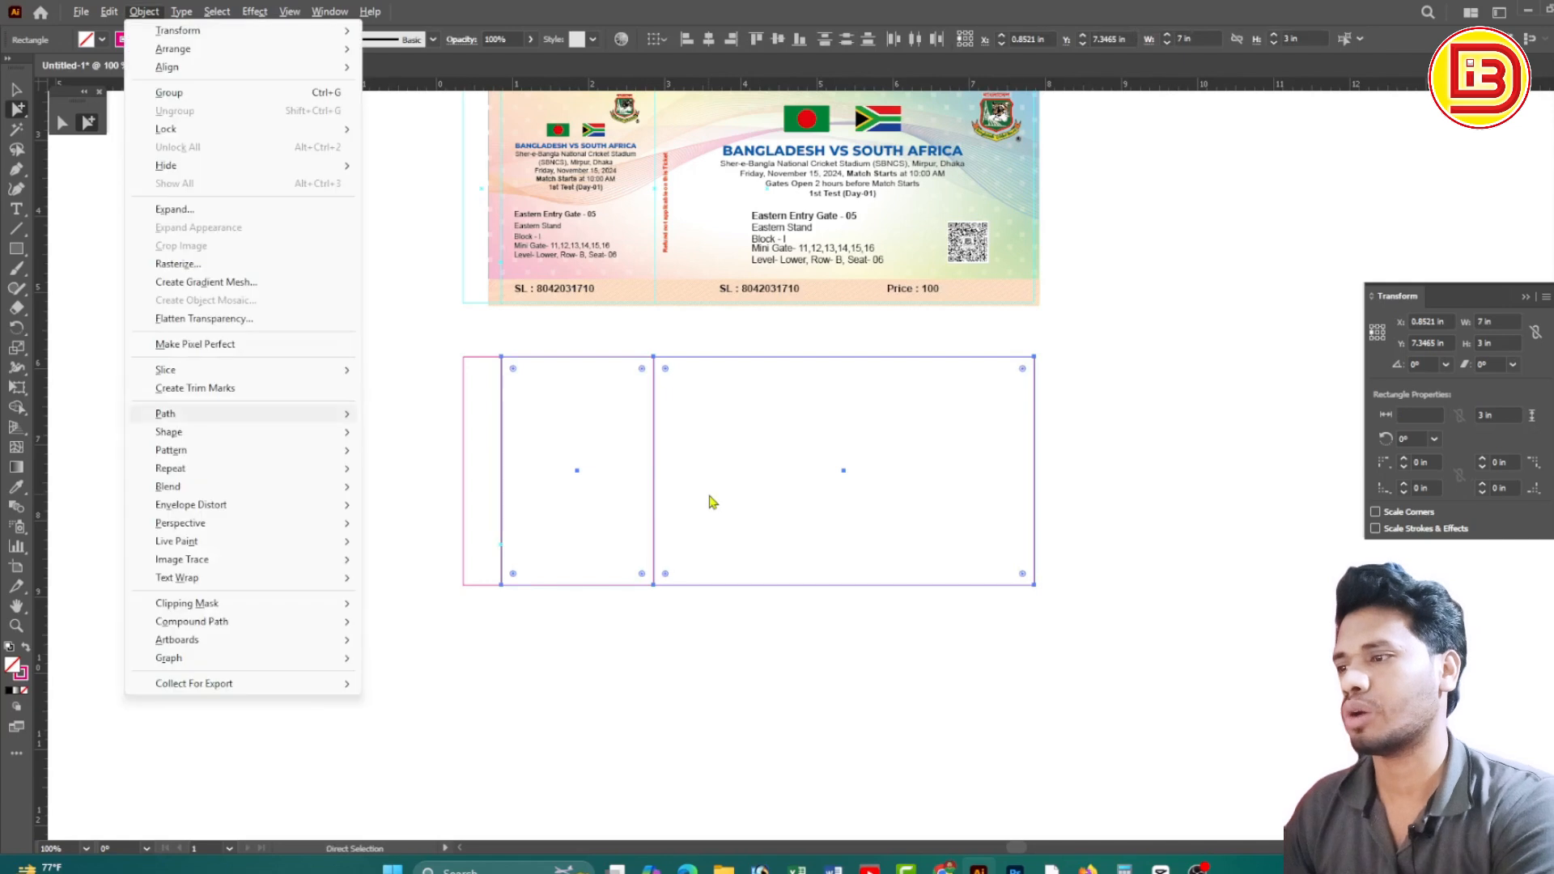
key("Right")
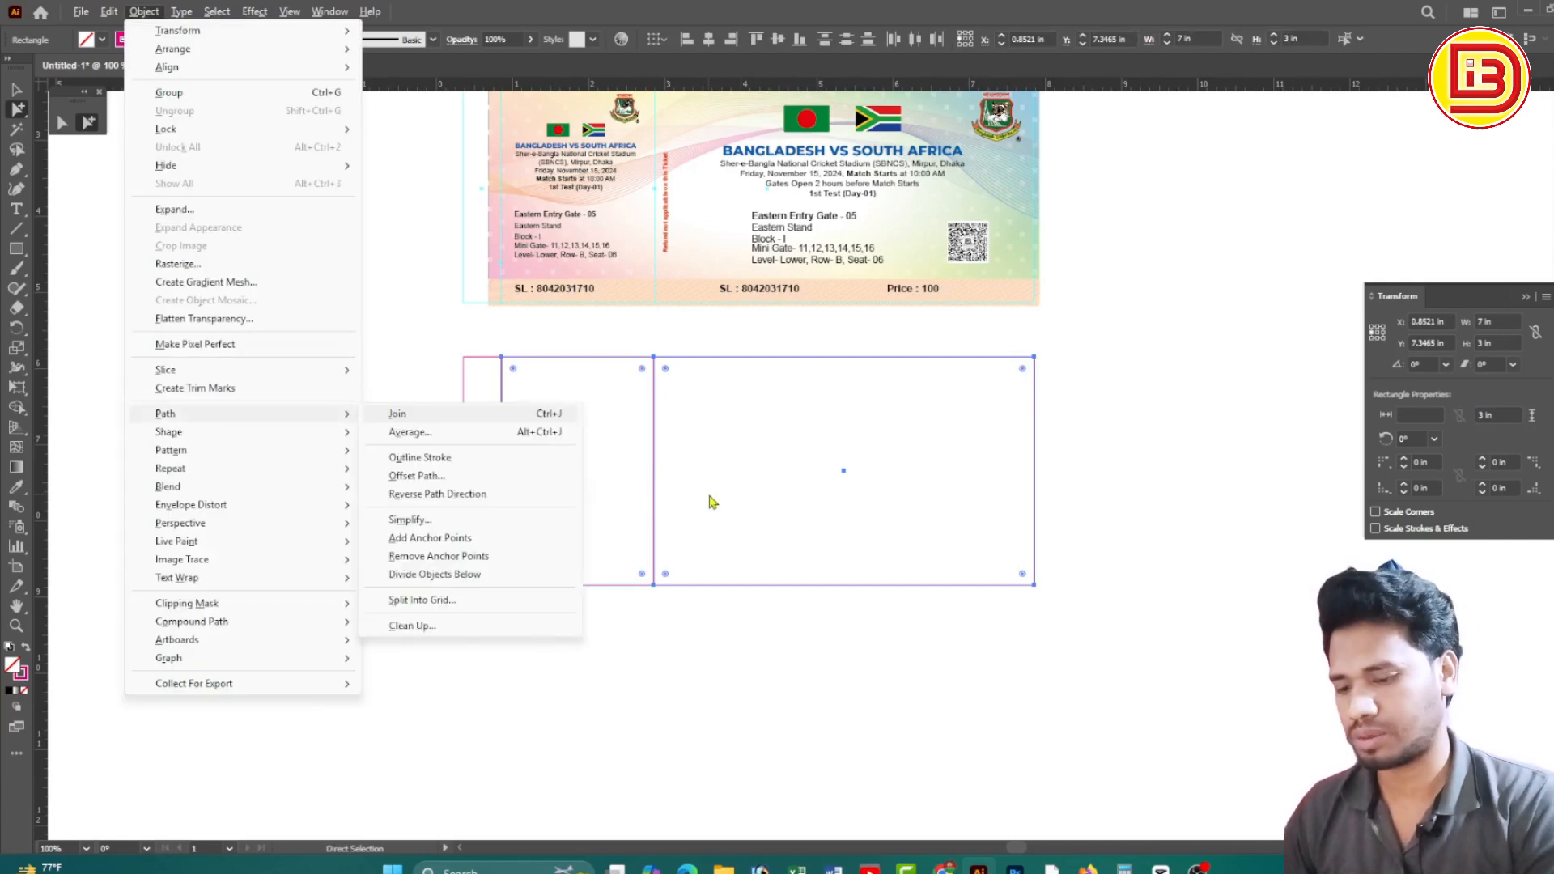
key("Down")
key("Down")
key("Down")
key("Return")
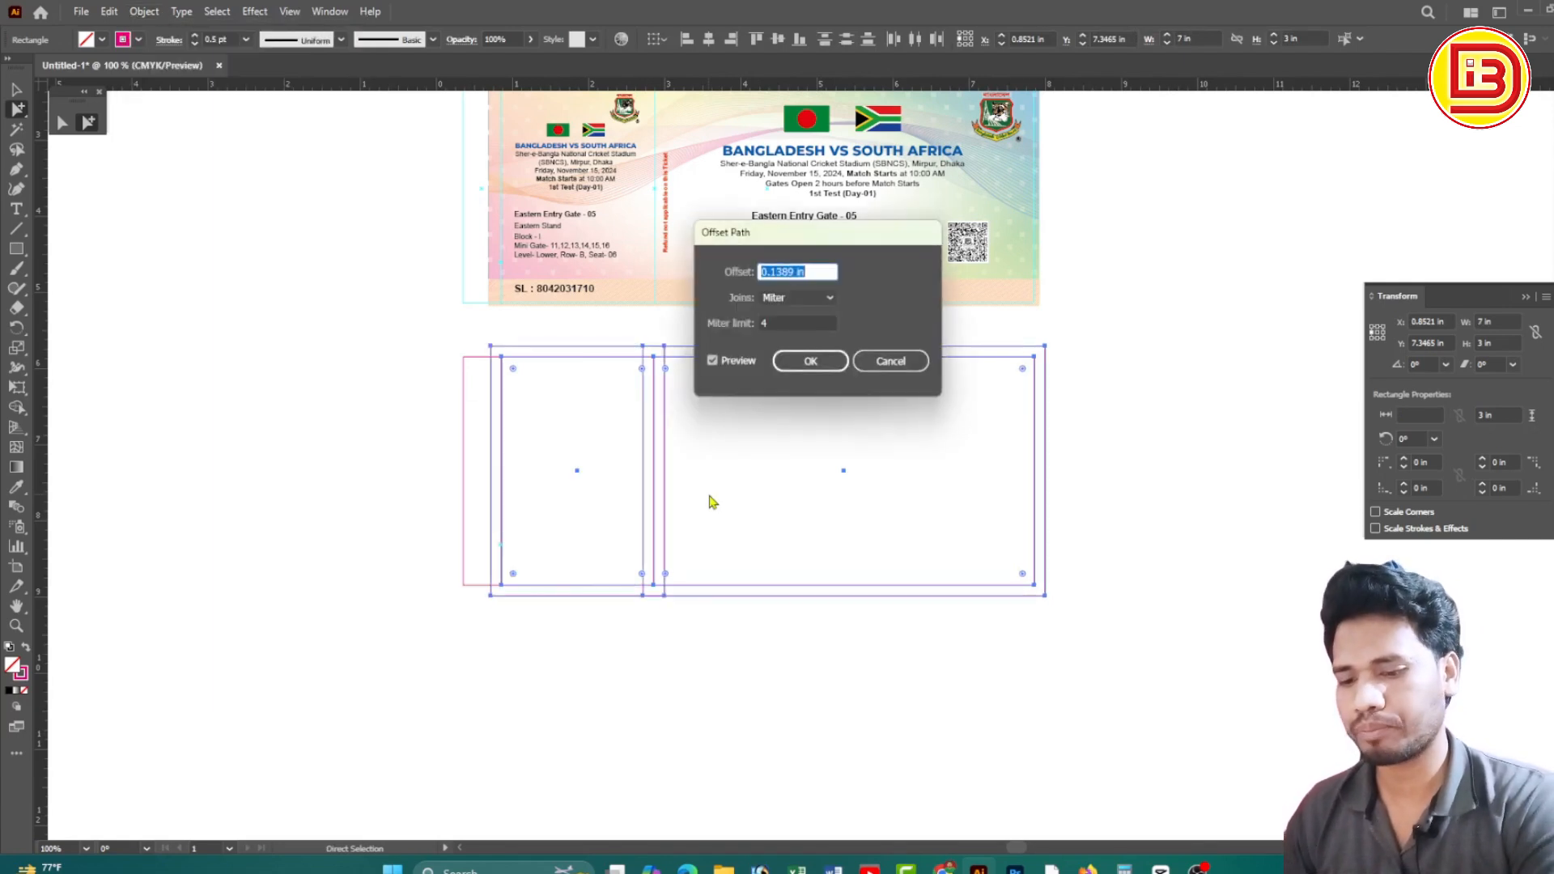
type("-4mm")
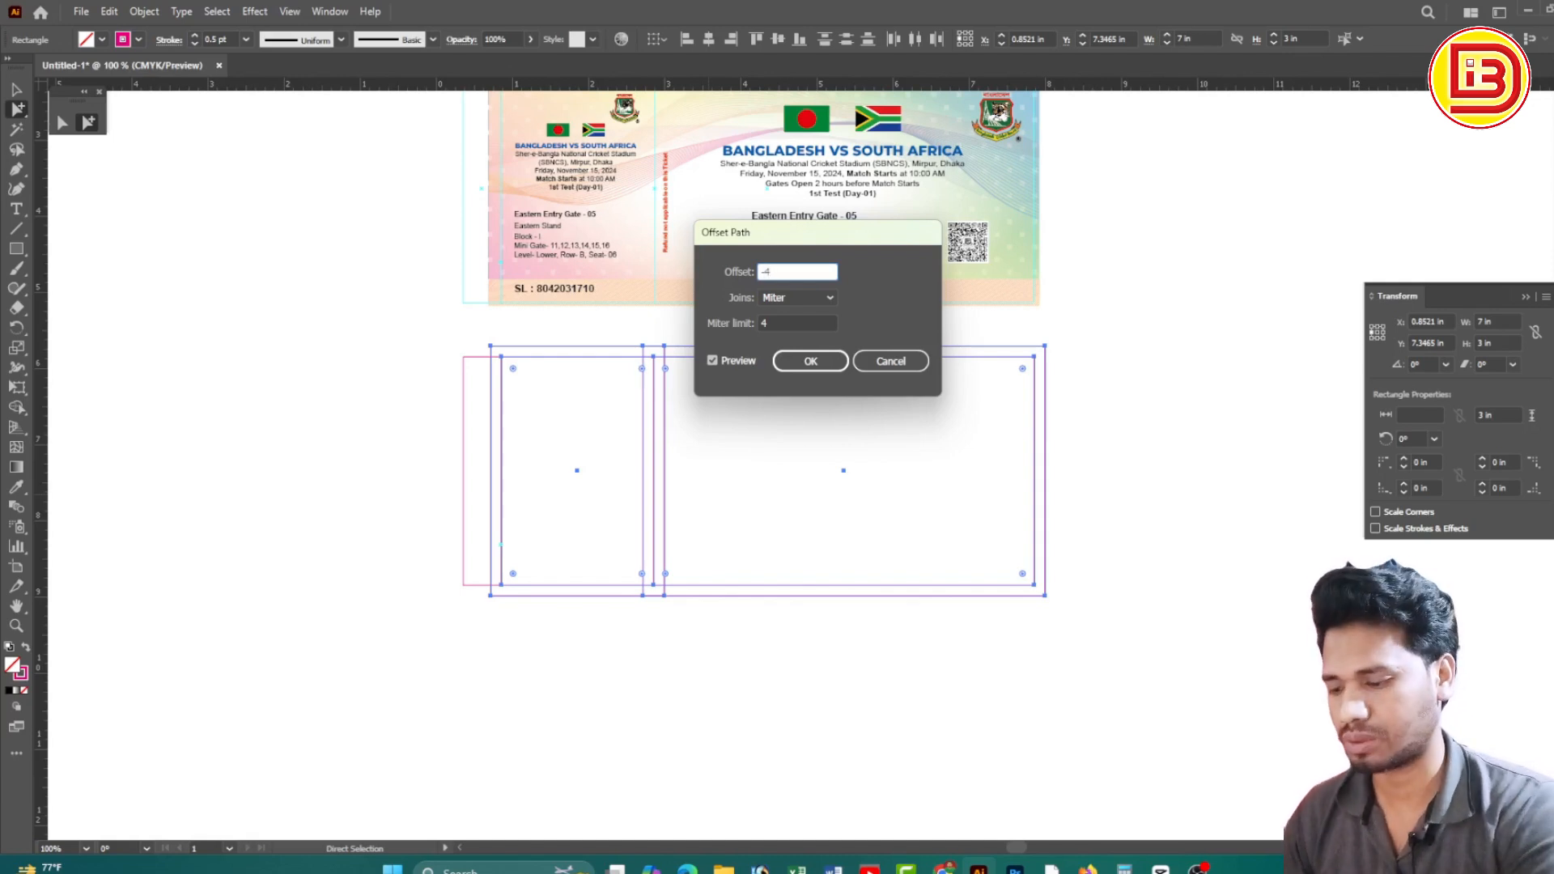
left_click(712, 361)
left_click(712, 363)
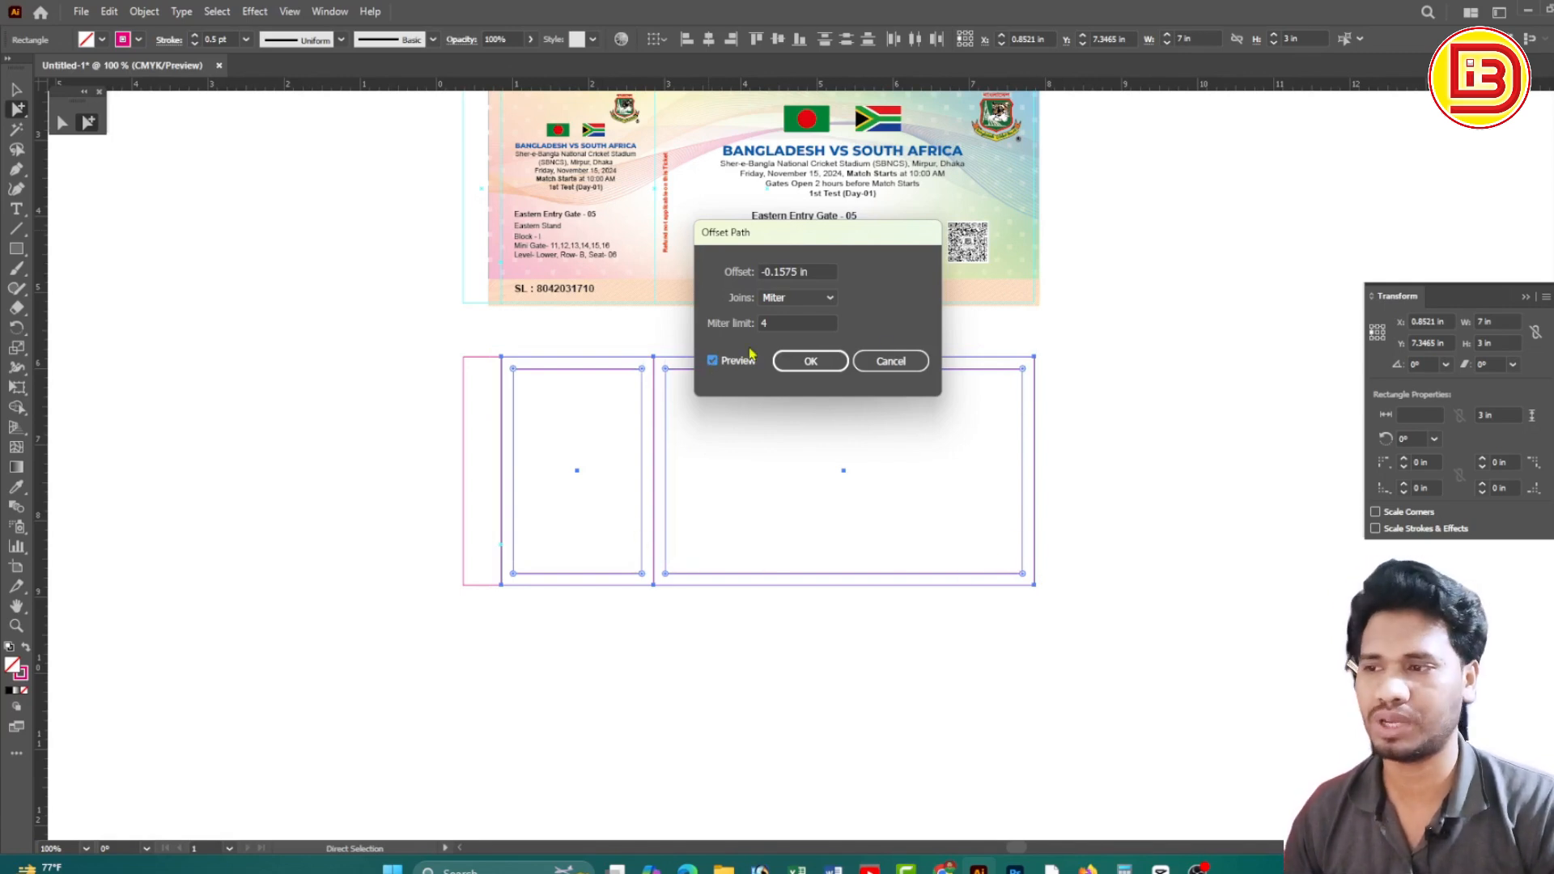
left_click(808, 362)
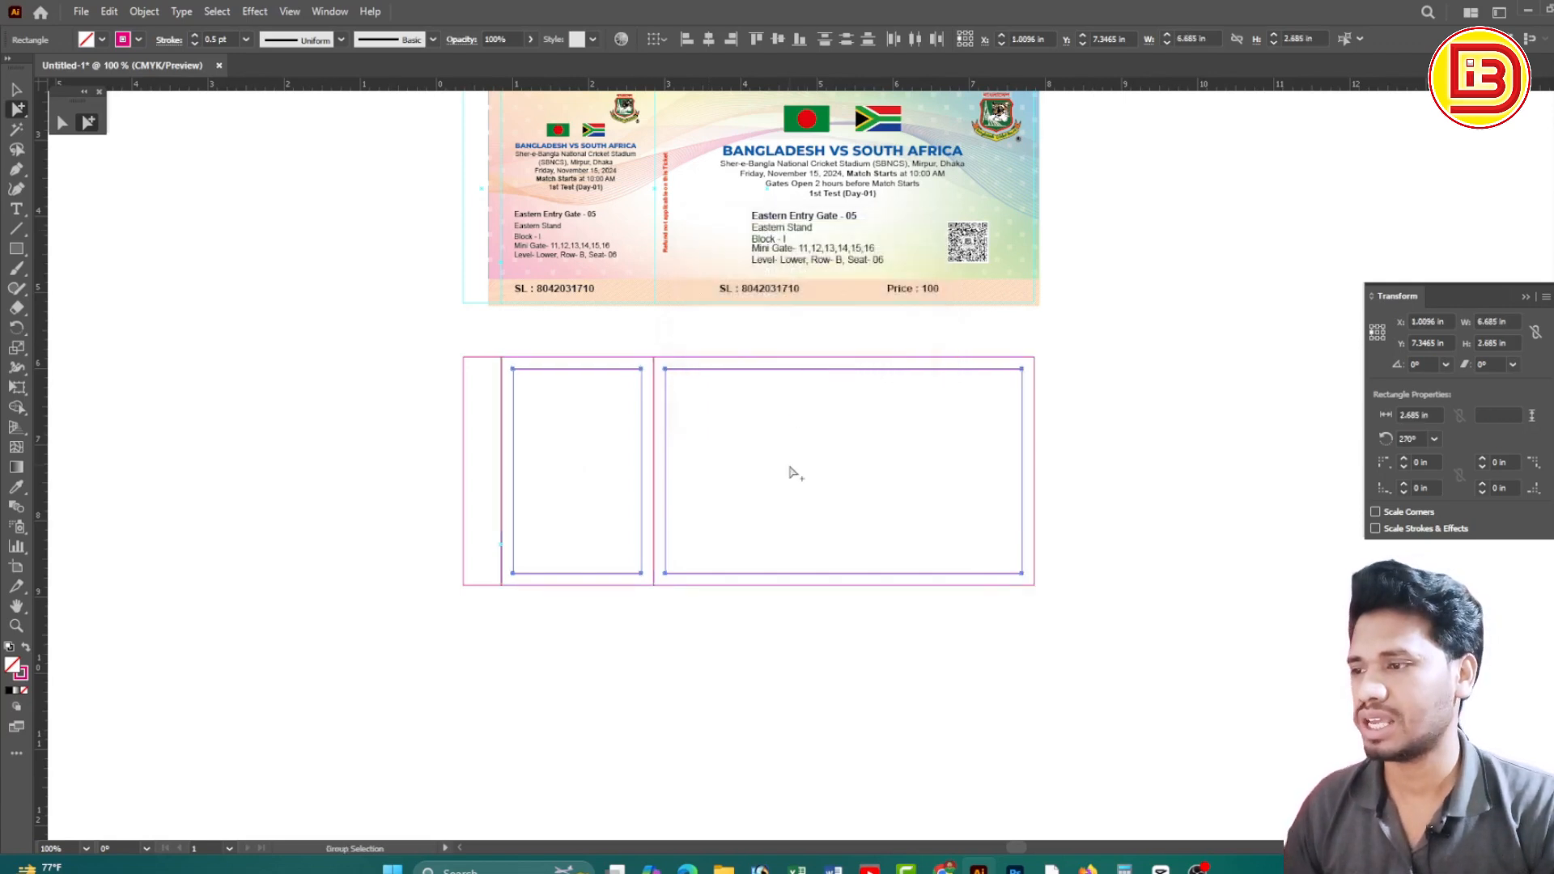
Turn the main panel rectangle into guides with Make Guides
left_click_drag(1231, 671, 405, 371)
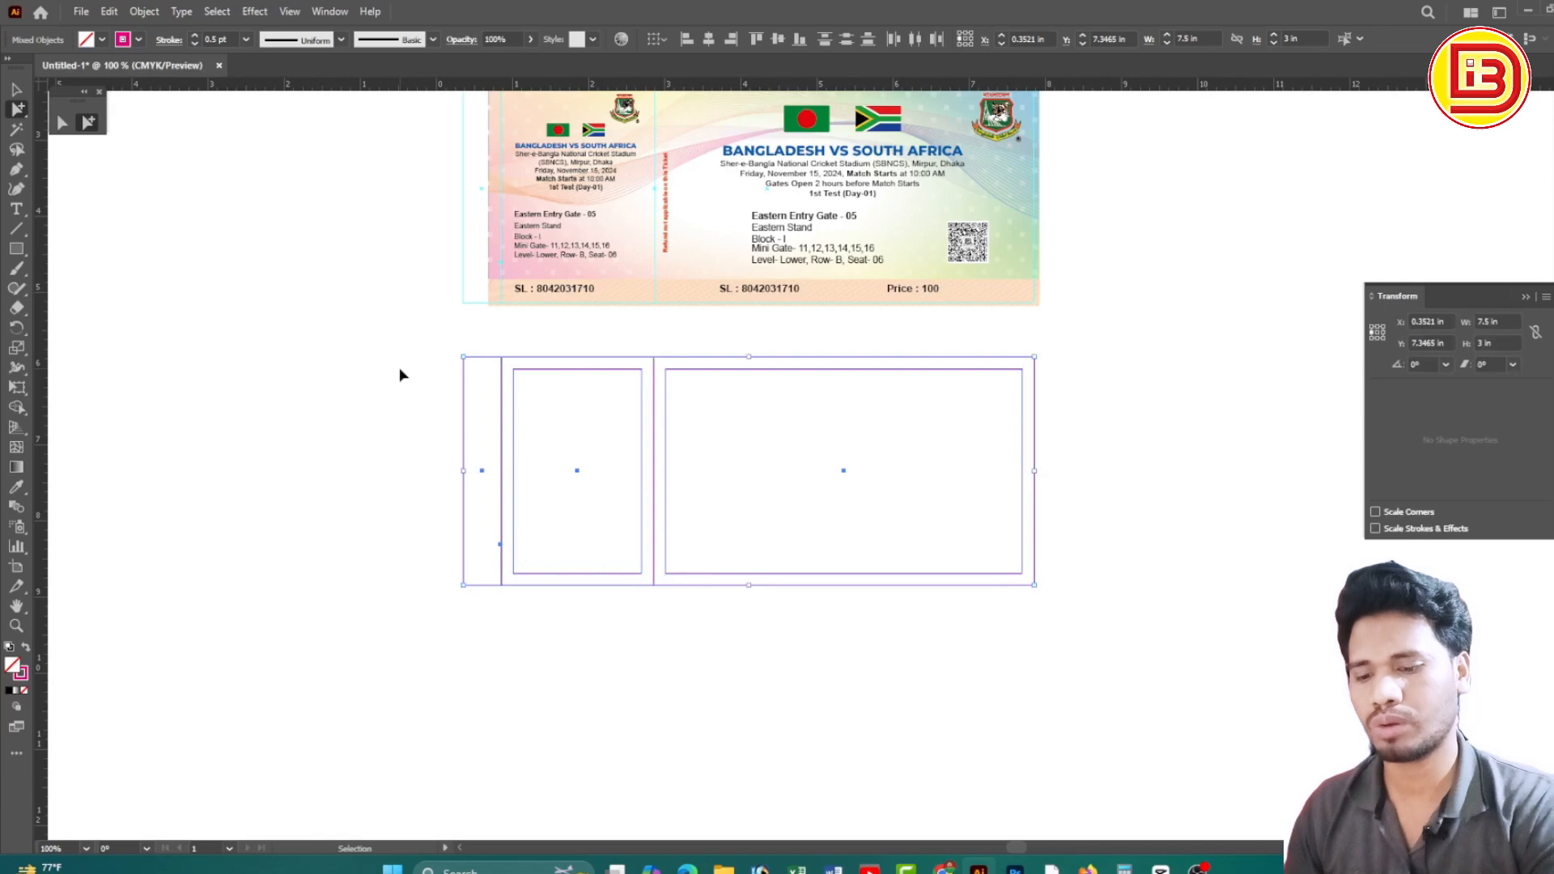
right_click(561, 420)
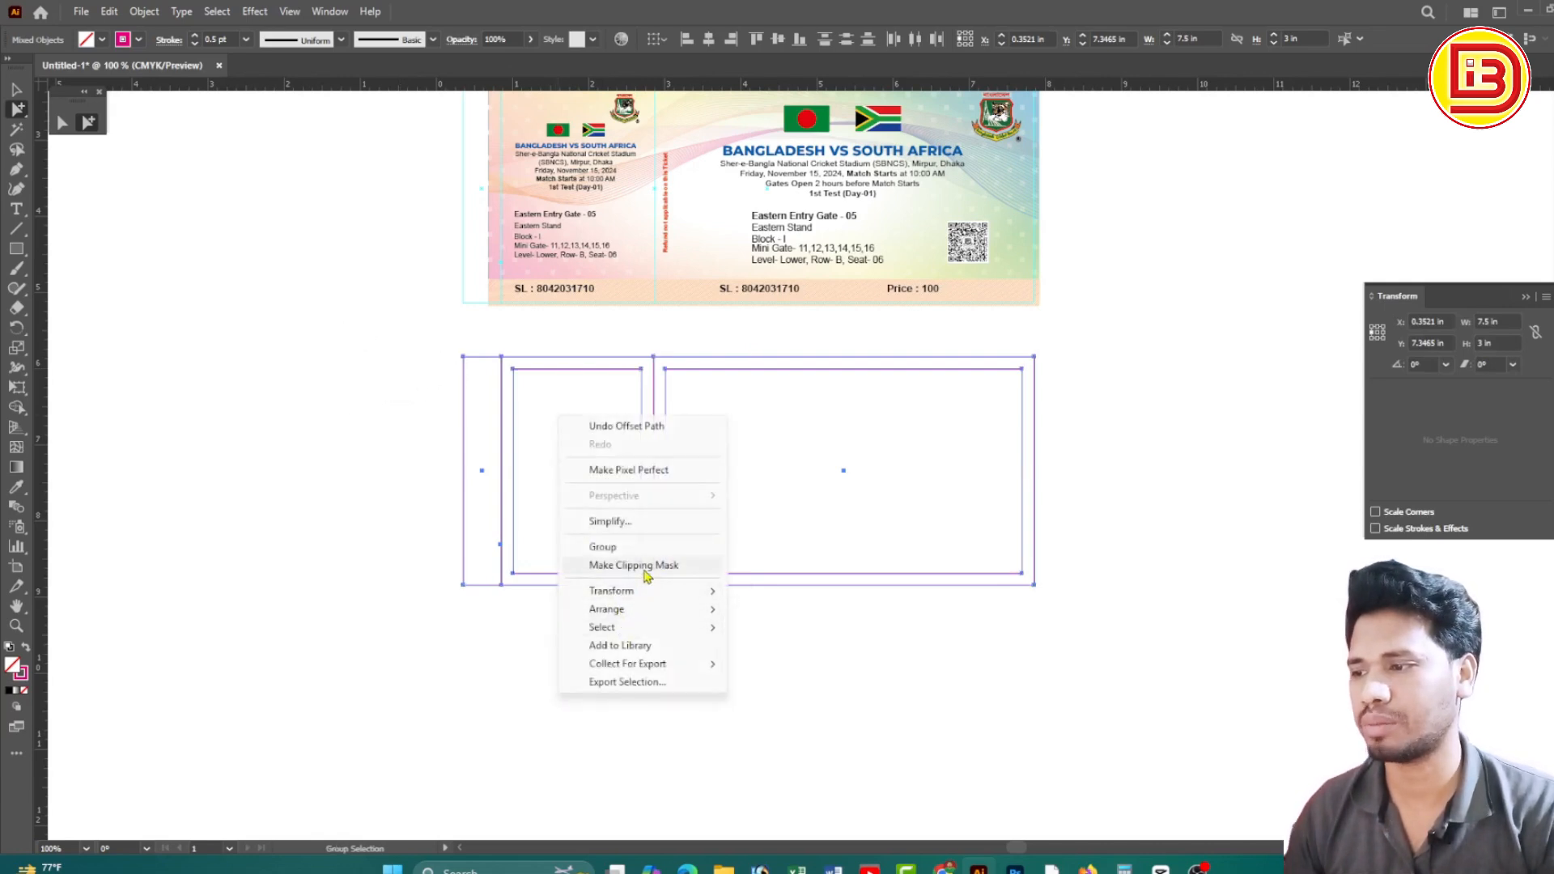
left_click(17, 92)
left_click_drag(358, 457, 849, 540)
right_click(798, 451)
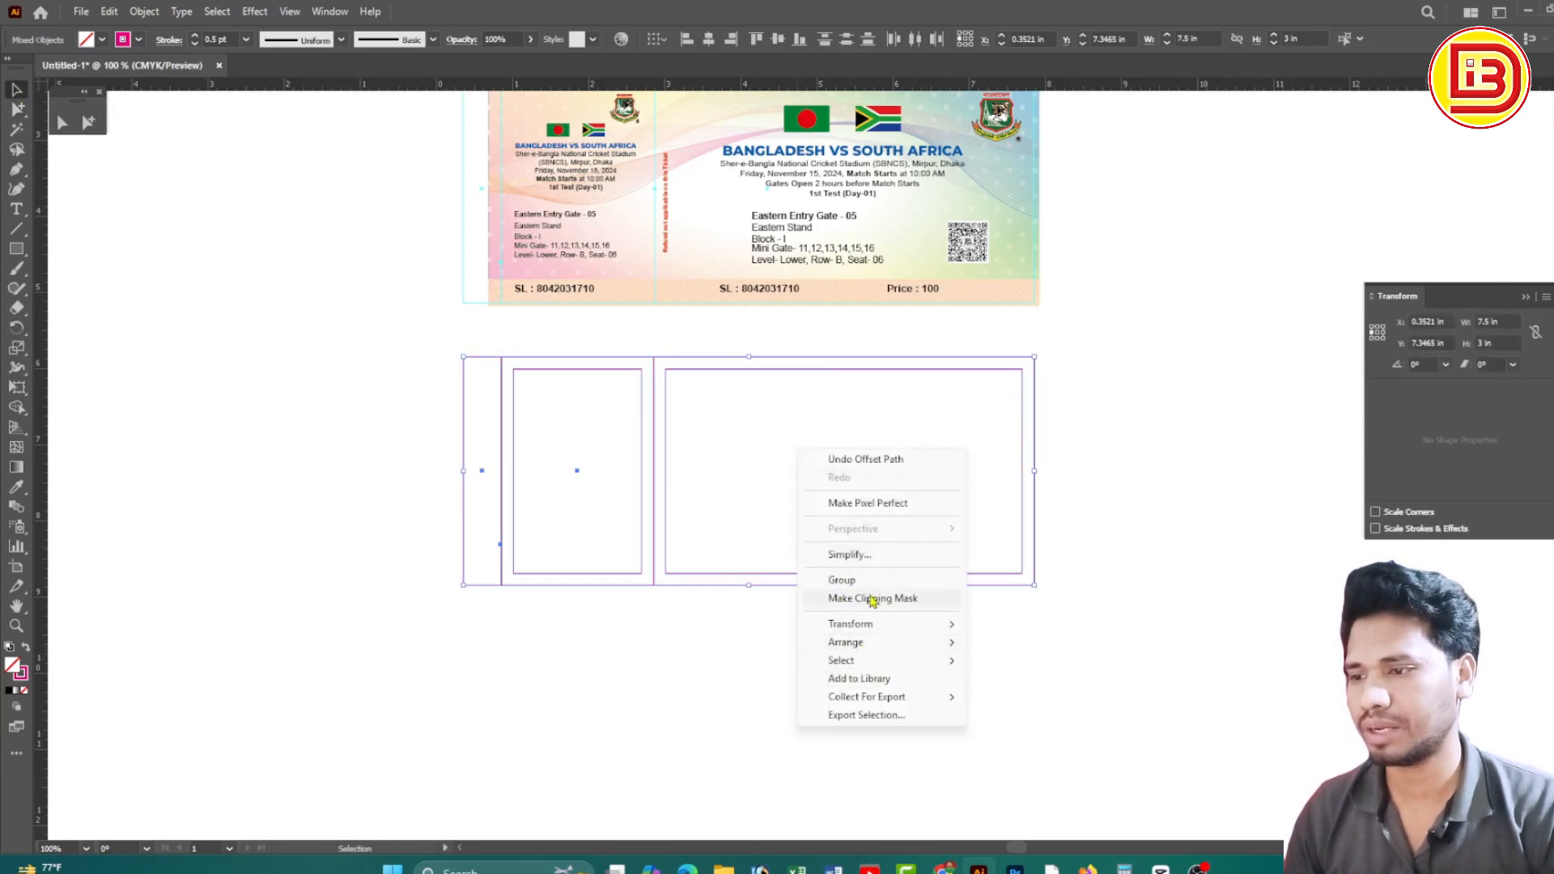
left_click(1003, 611)
left_click(1034, 495)
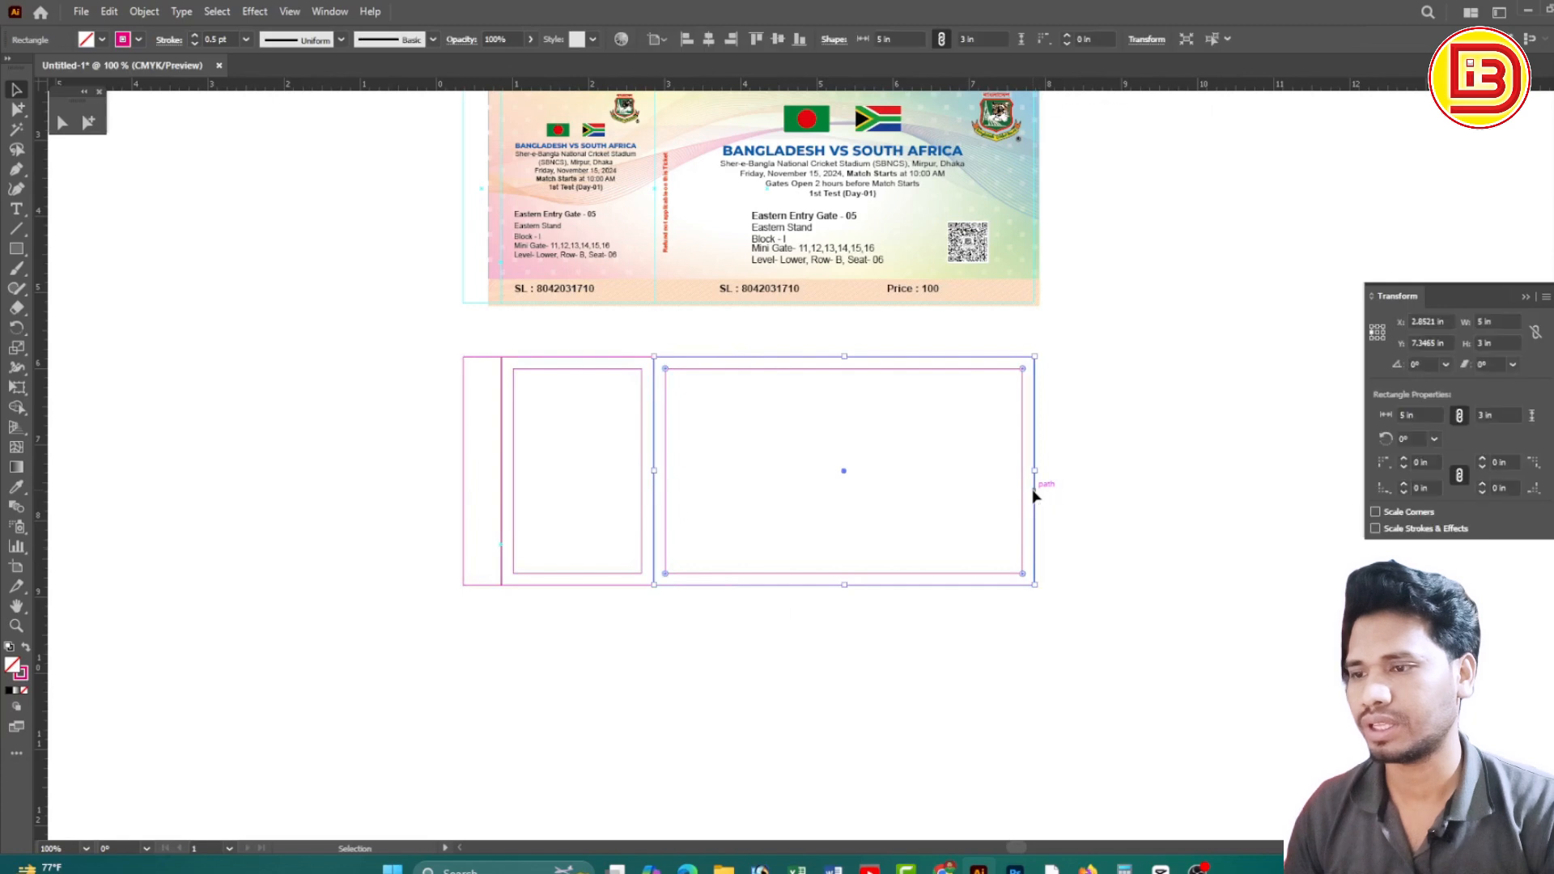
right_click(1034, 494)
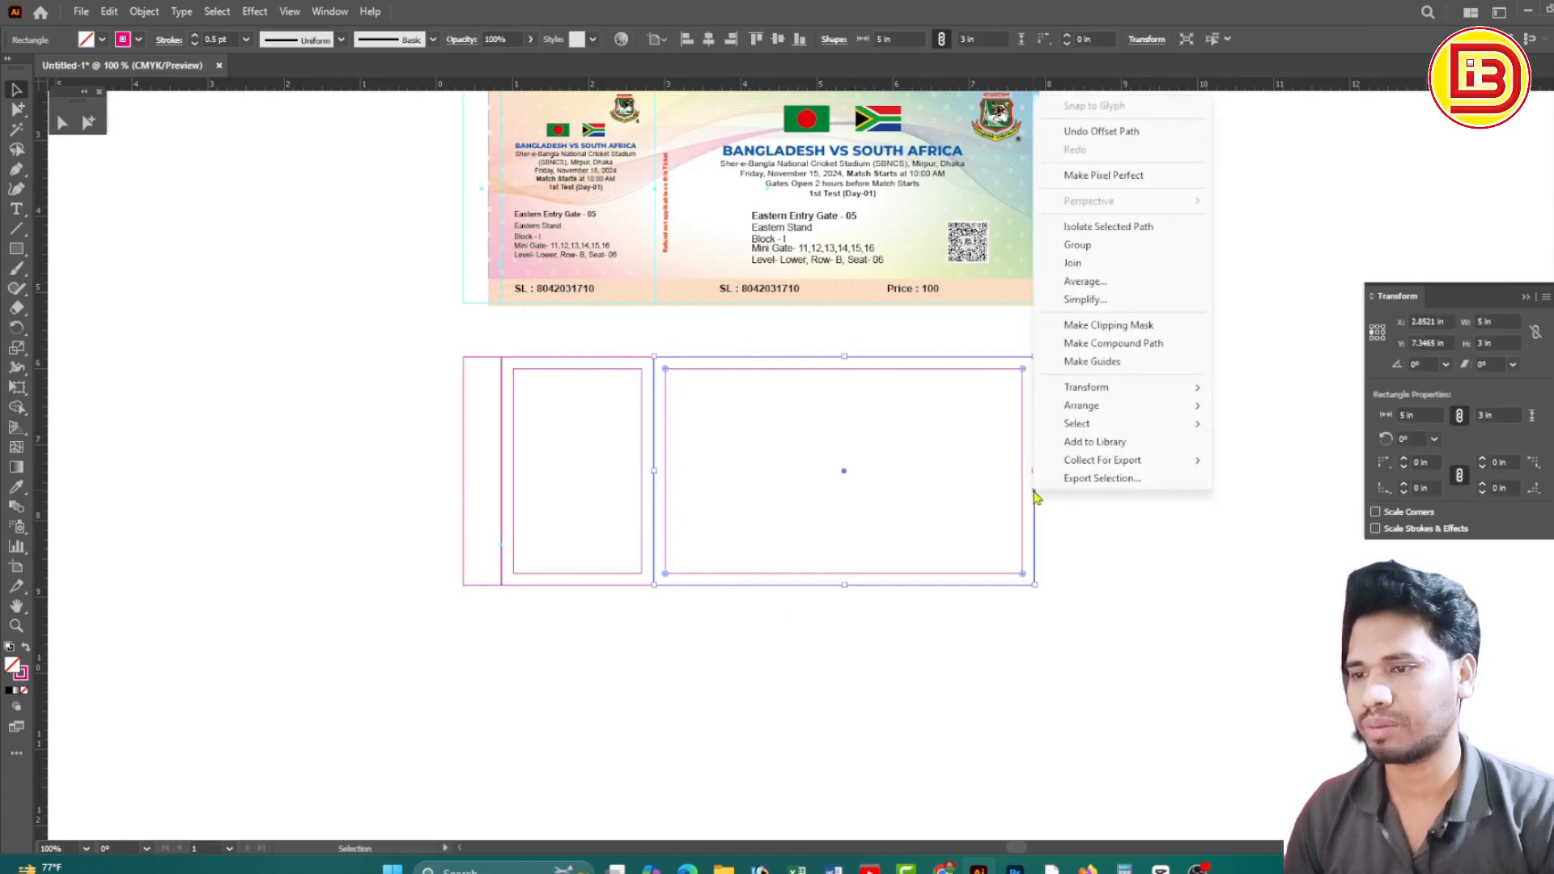
left_click(1092, 362)
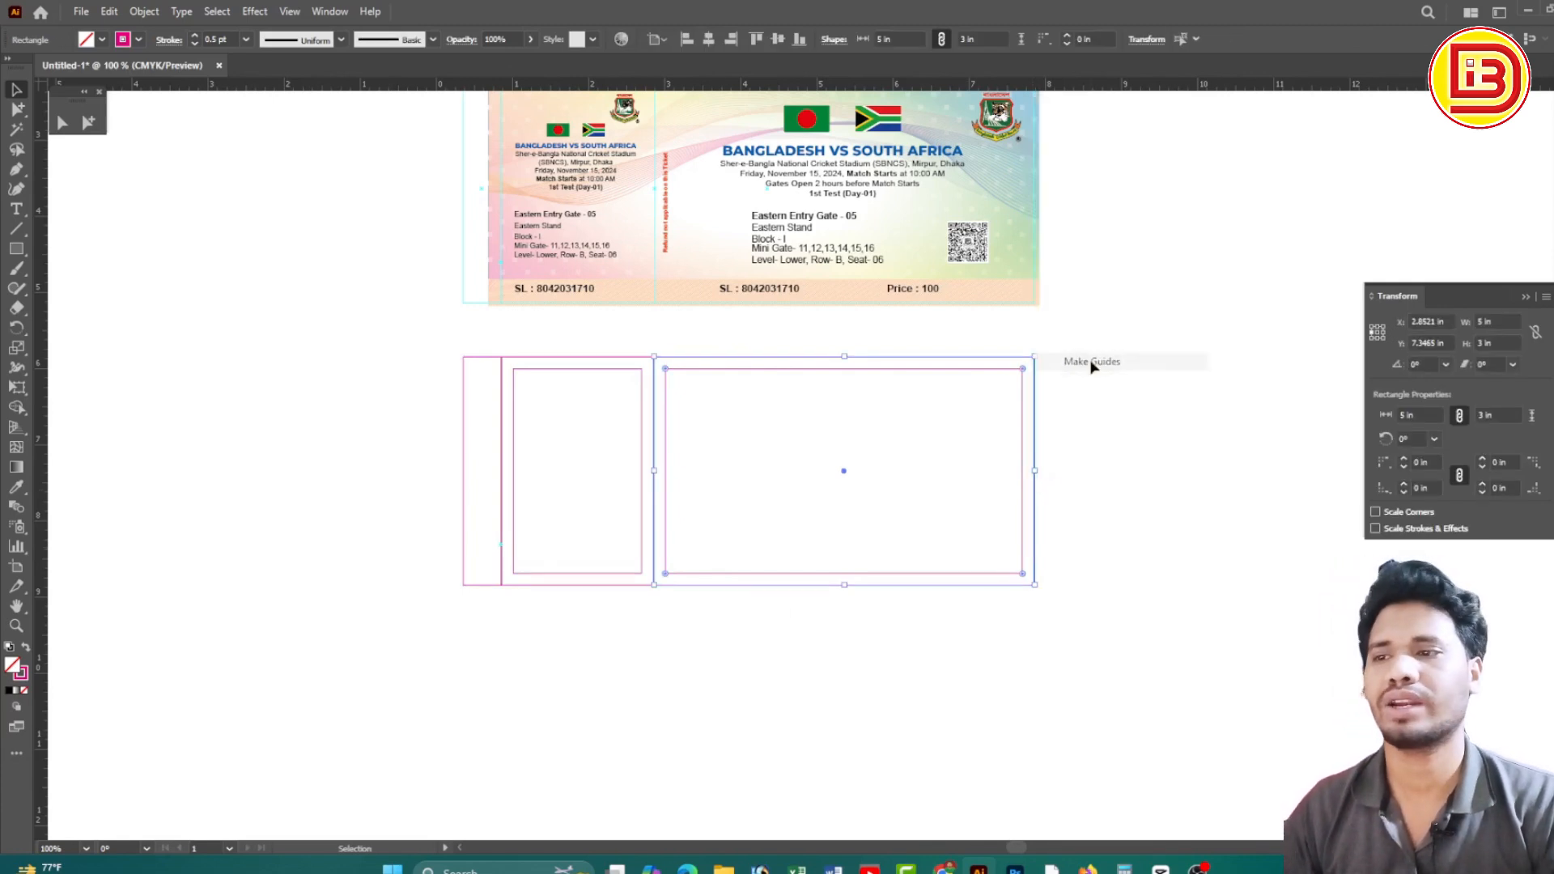
Convert both inner borders and the remaining stub rectangle into guides, then select all guides
left_click(971, 372)
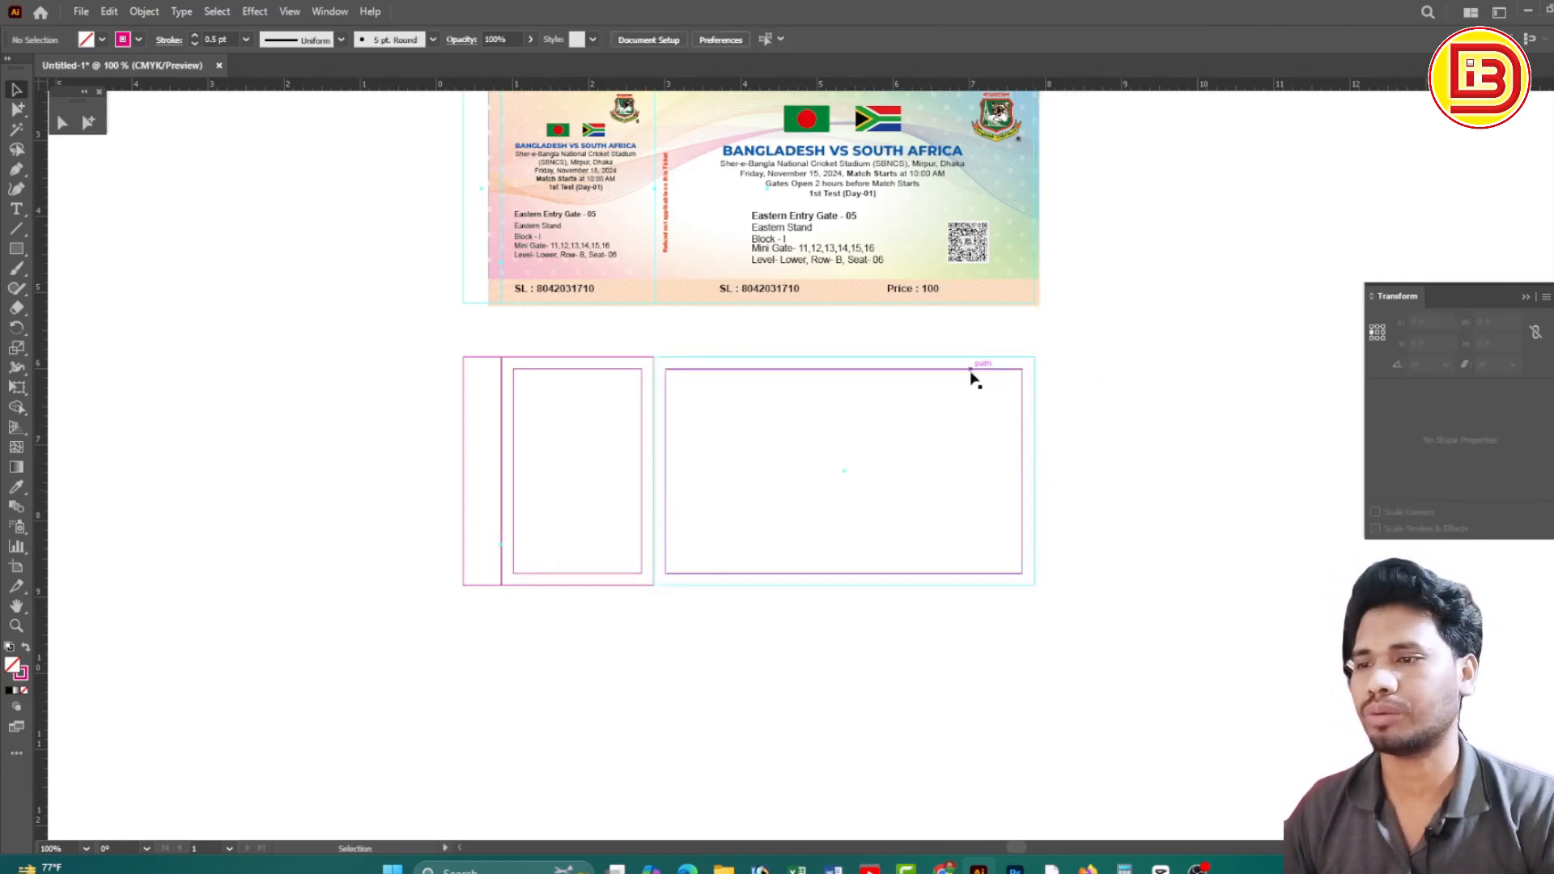
left_click(621, 370, "shift")
right_click(620, 371)
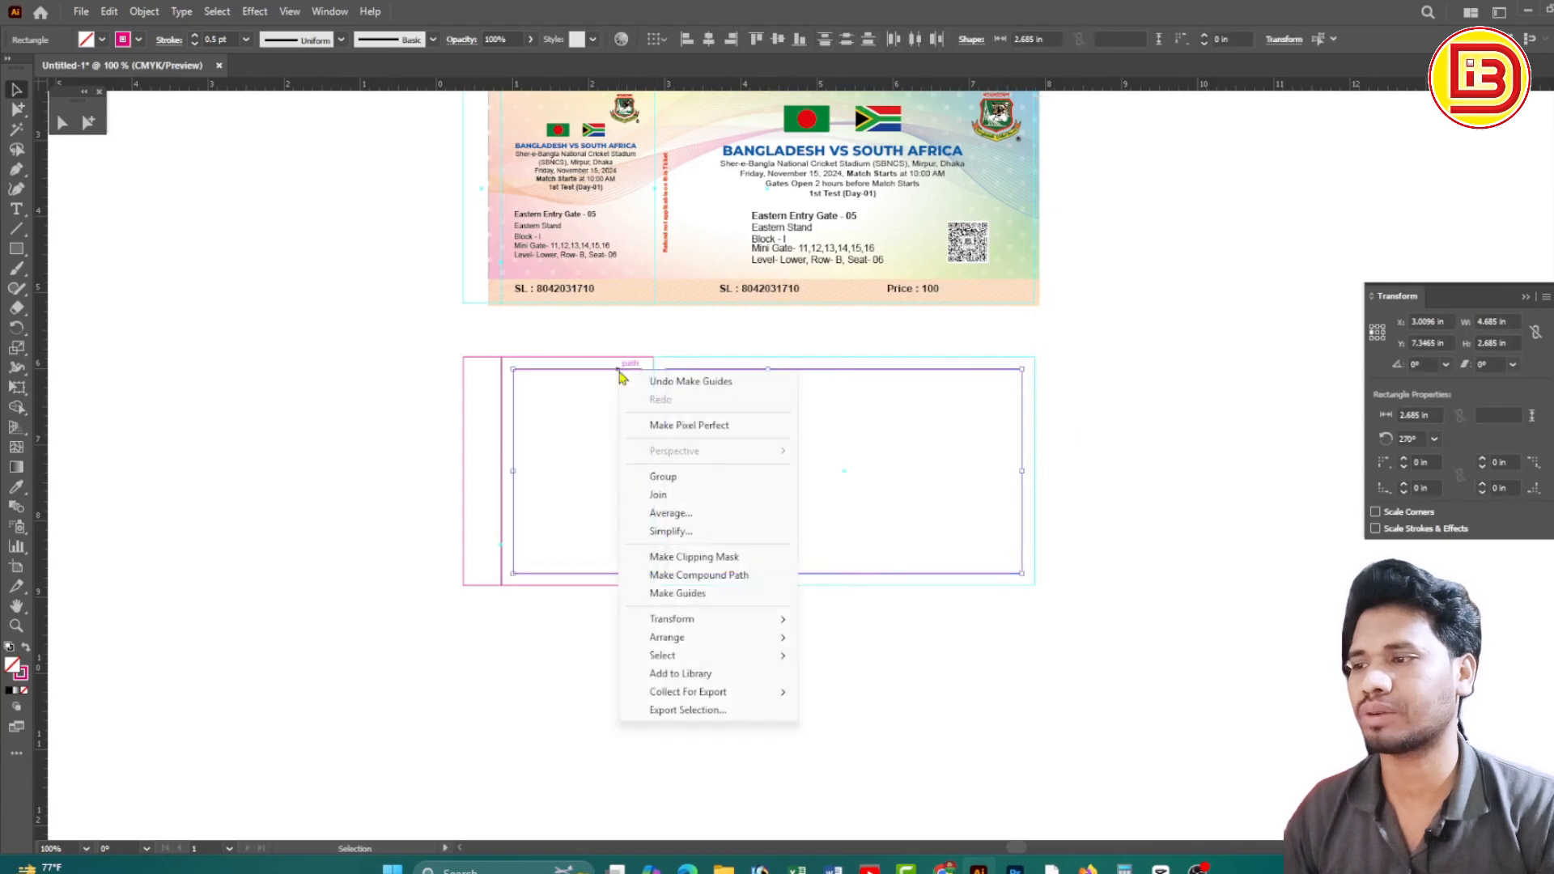
left_click(685, 599)
left_click(513, 367)
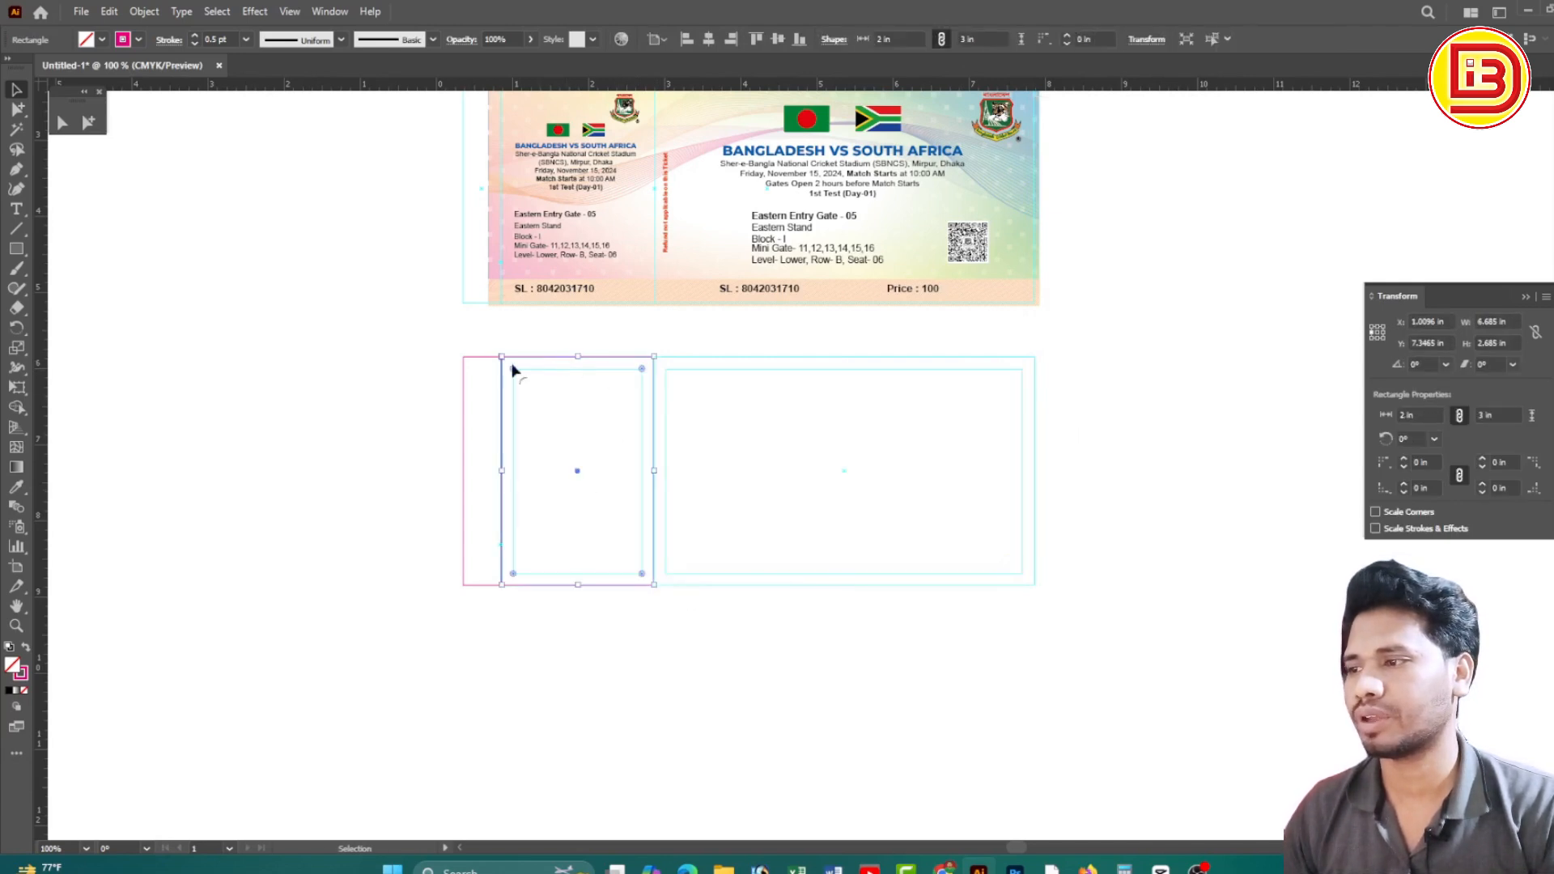
right_click(483, 362)
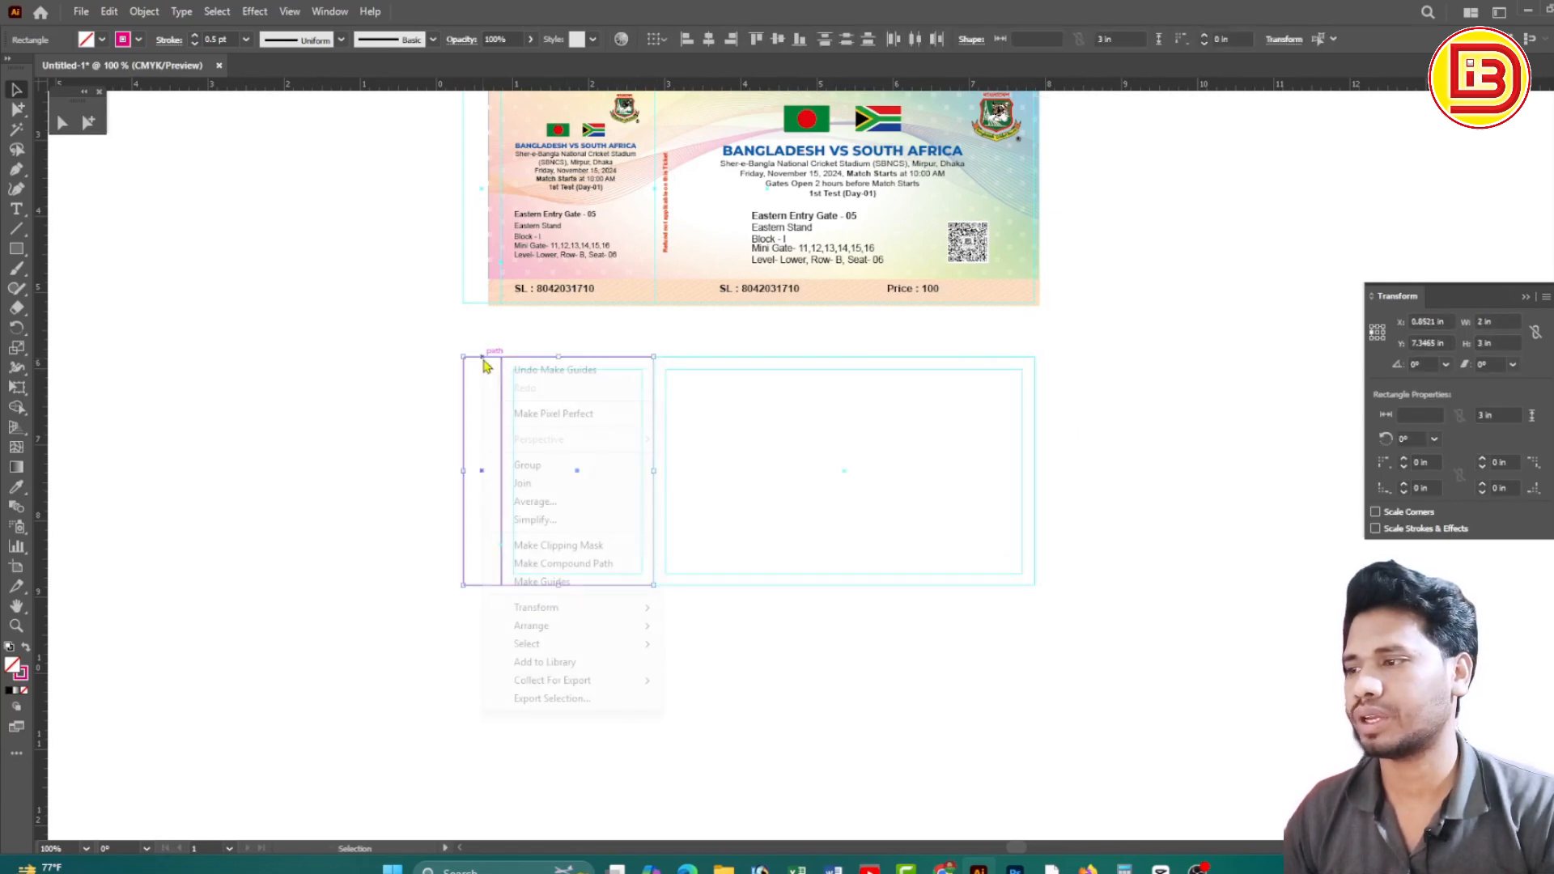
left_click(540, 580)
left_click_drag(288, 371, 1213, 613)
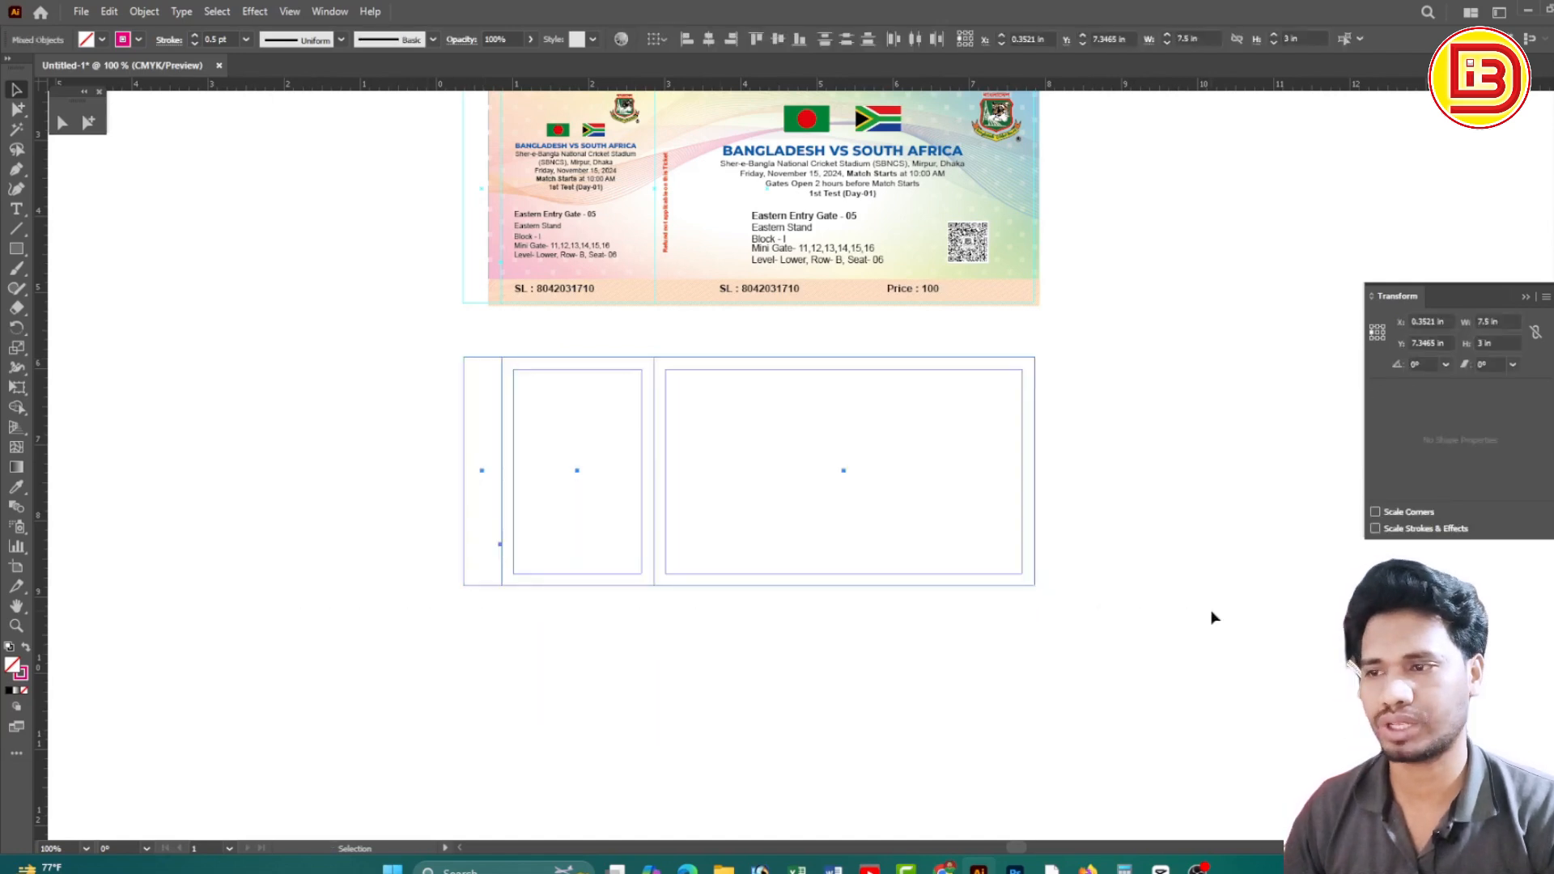
Hide and show the guides with Ctrl+; to confirm the lower layout is guides only
left_click(1150, 501)
key("ctrl+semicolon")
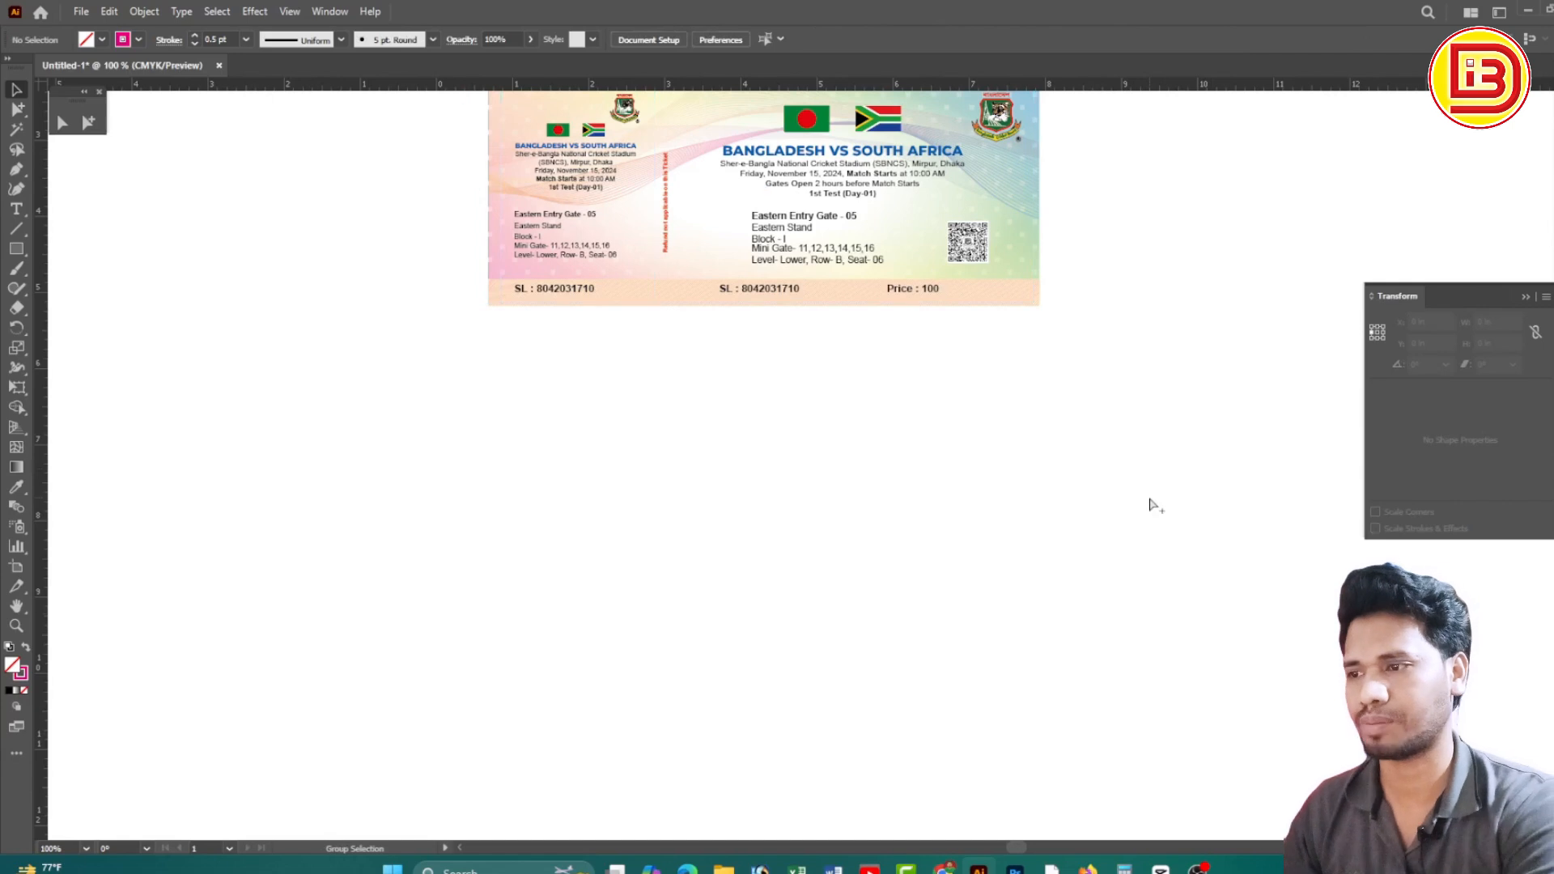
key("ctrl+semicolon")
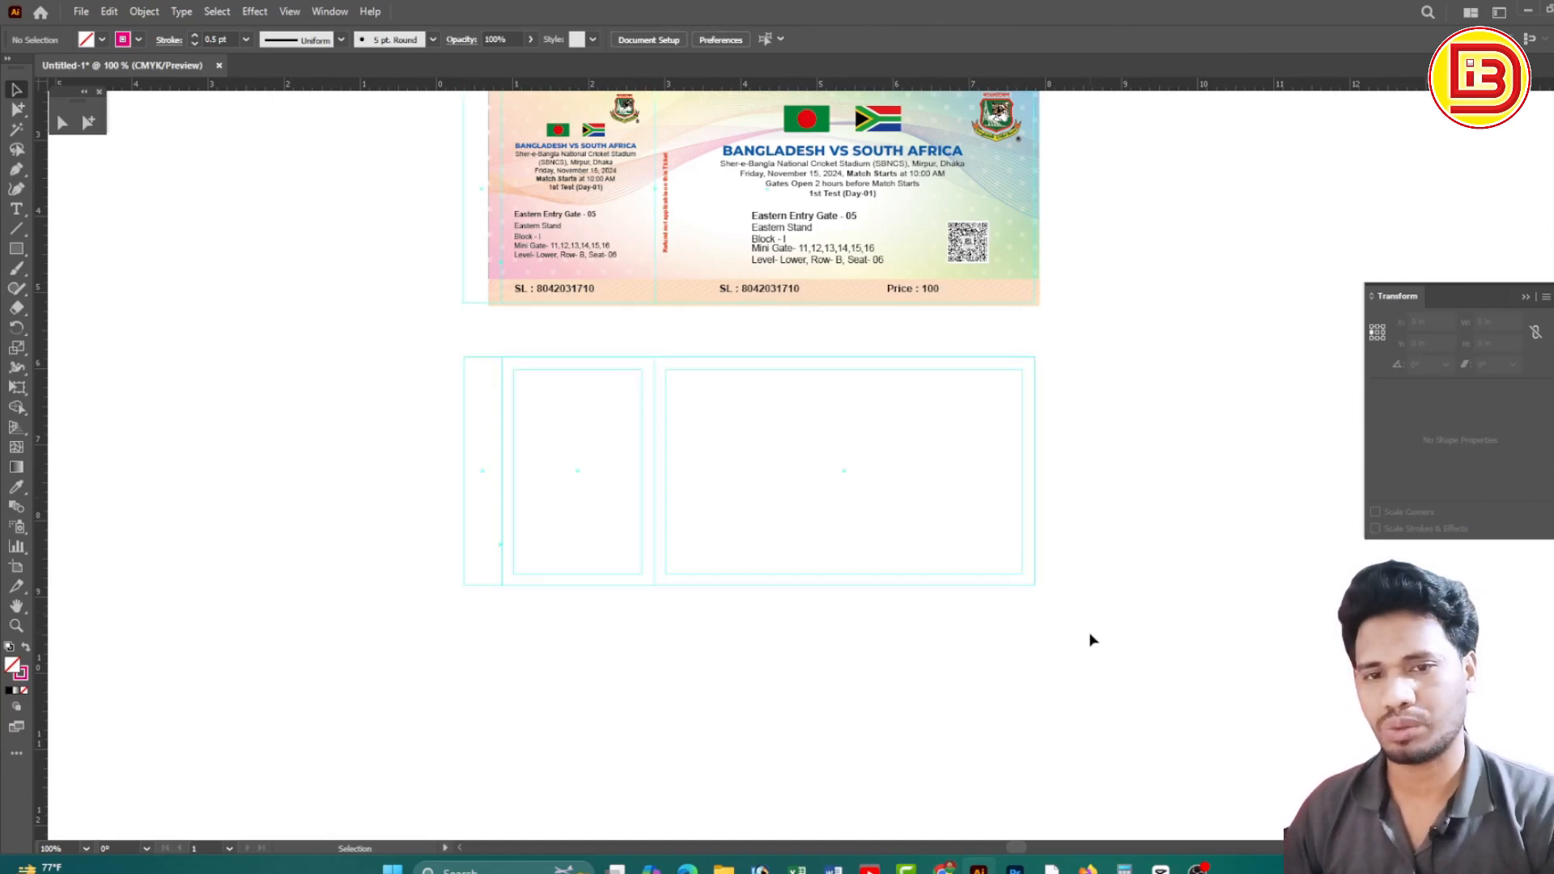
left_click_drag(1089, 640, 427, 376)
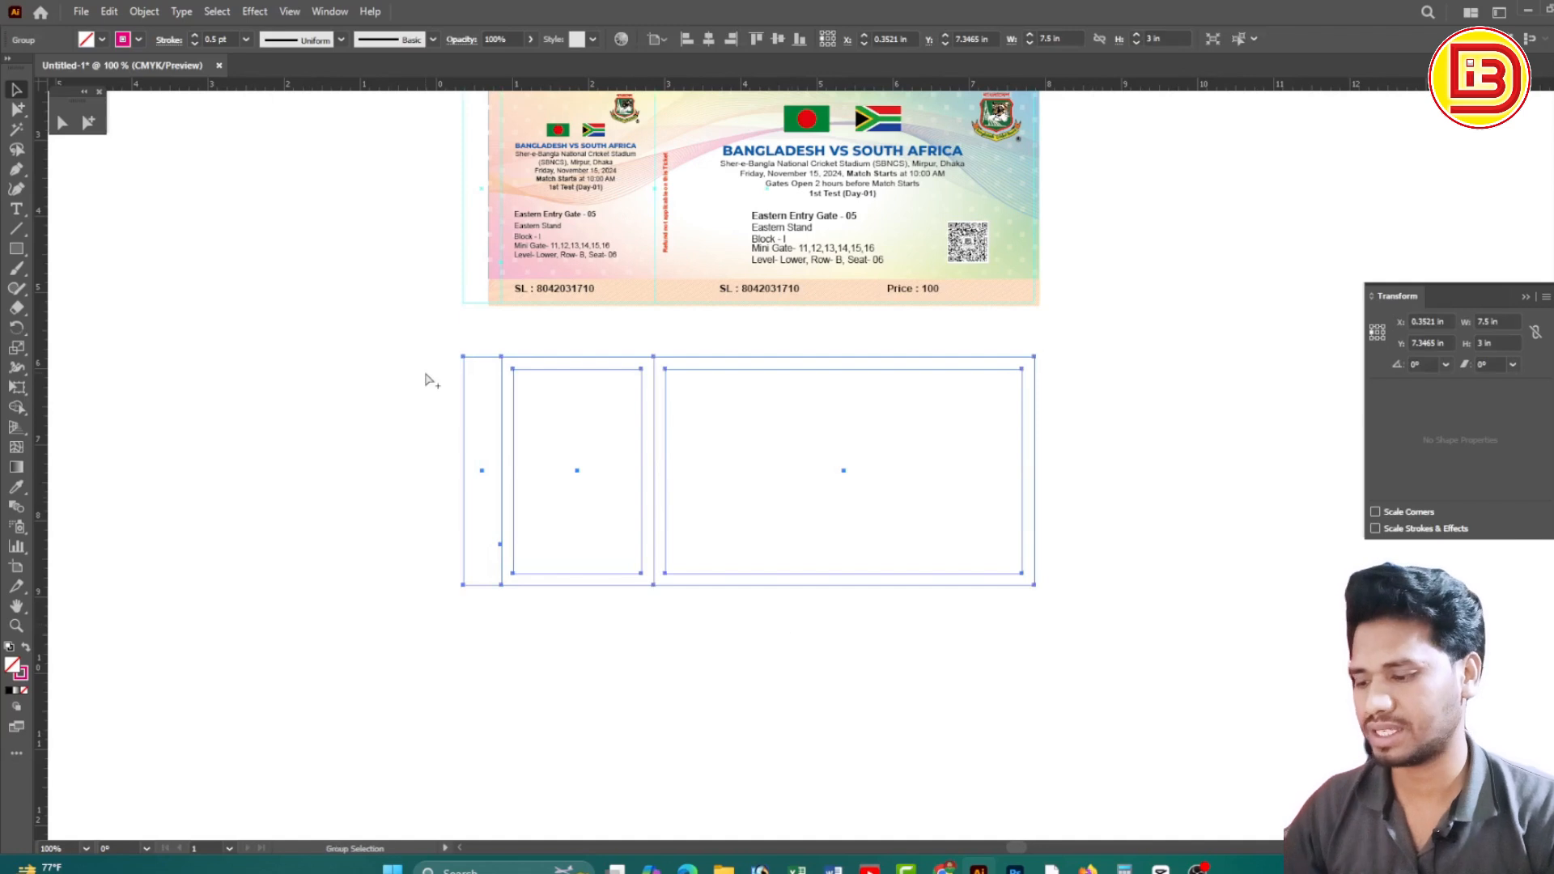
key("v")
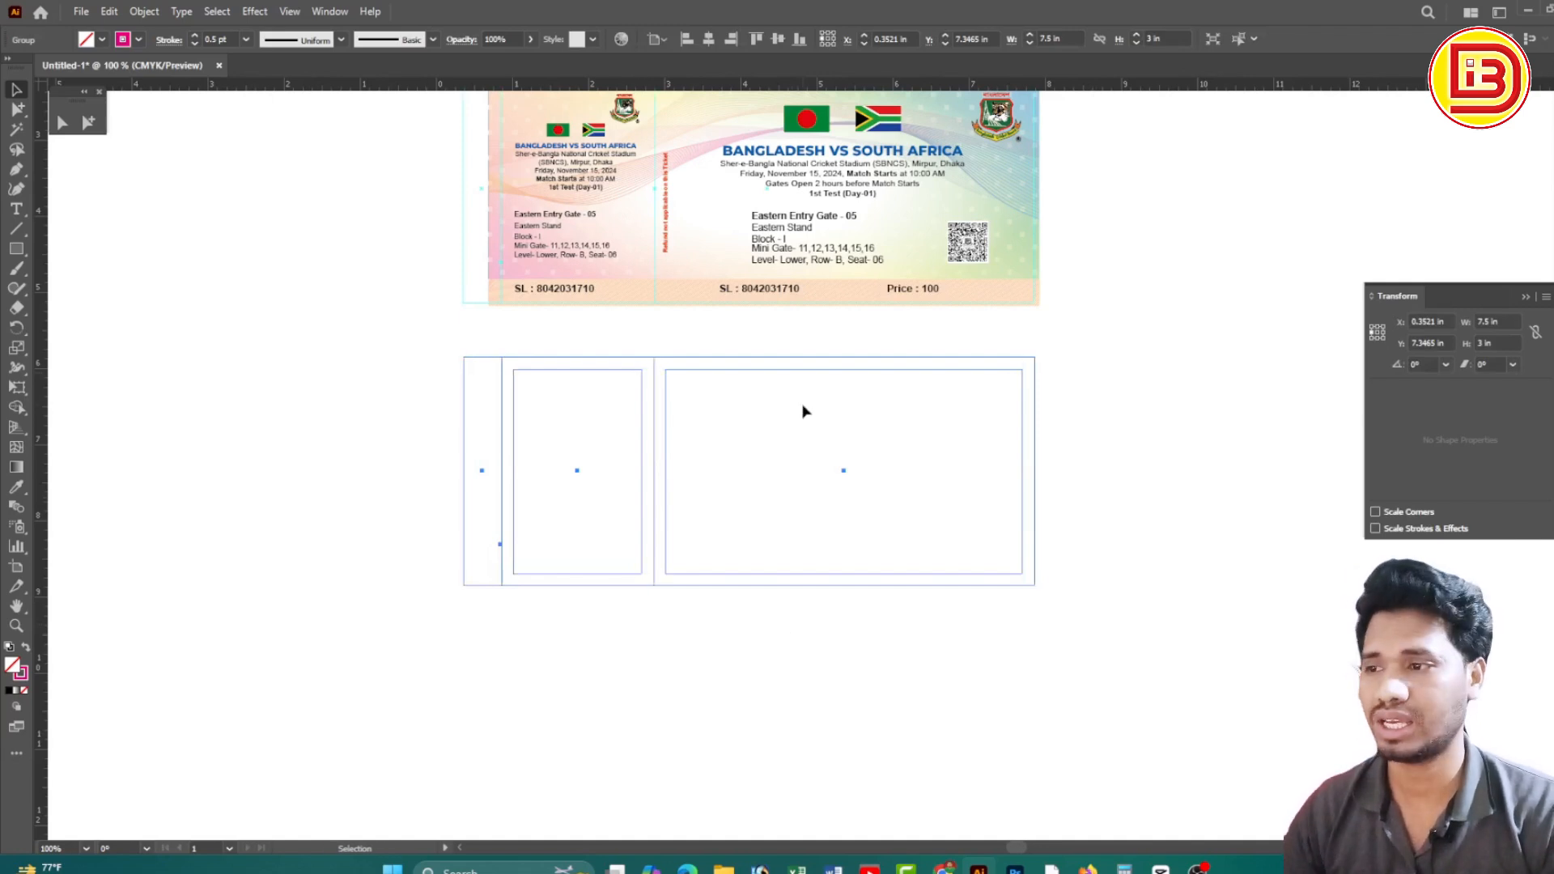
left_click(929, 458)
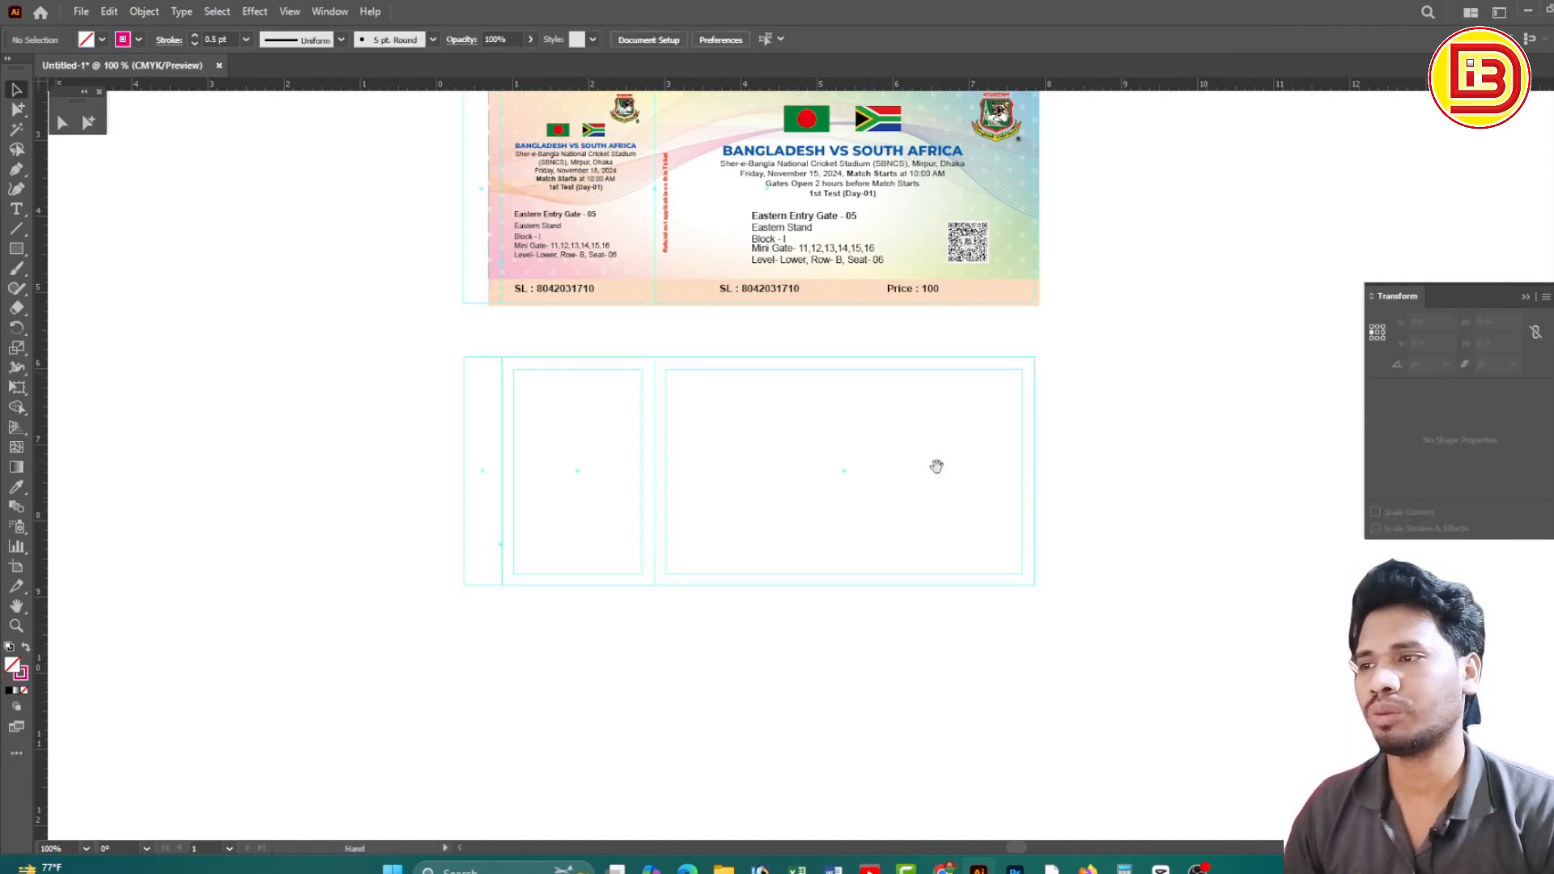
mouse_move(1010, 468)
left_mouse_down()
mouse_move(1024, 498)
mouse_move(1019, 481)
left_mouse_up()
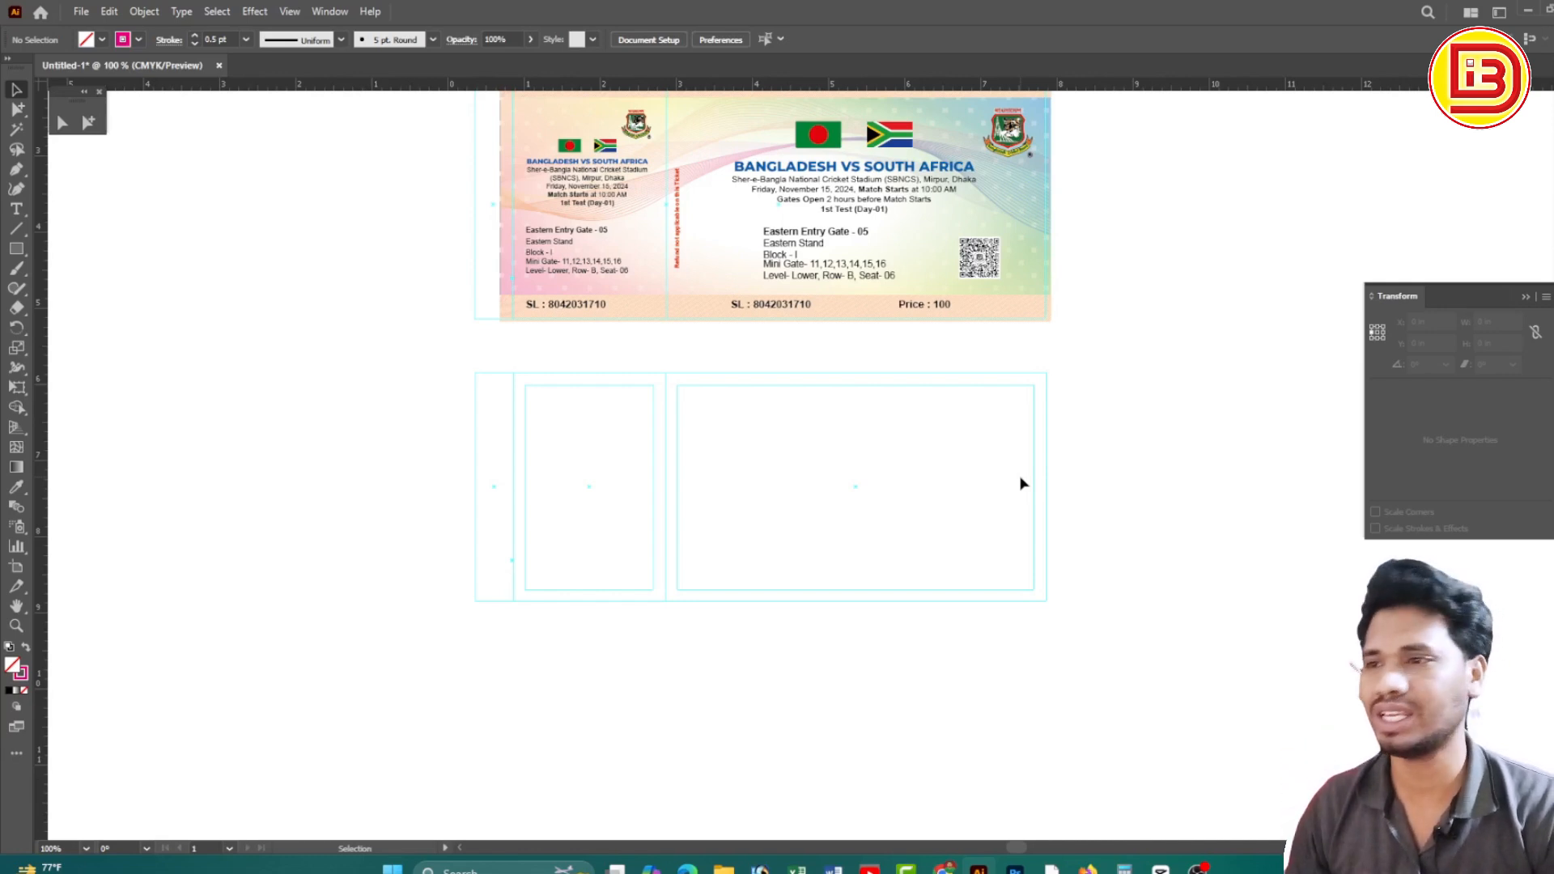
Lock the empty ticket layout's guides with Lock Guides
scroll(1019, 476, "up", 2)
left_click_drag(818, 544, 880, 499)
left_click_drag(694, 424, 1129, 696)
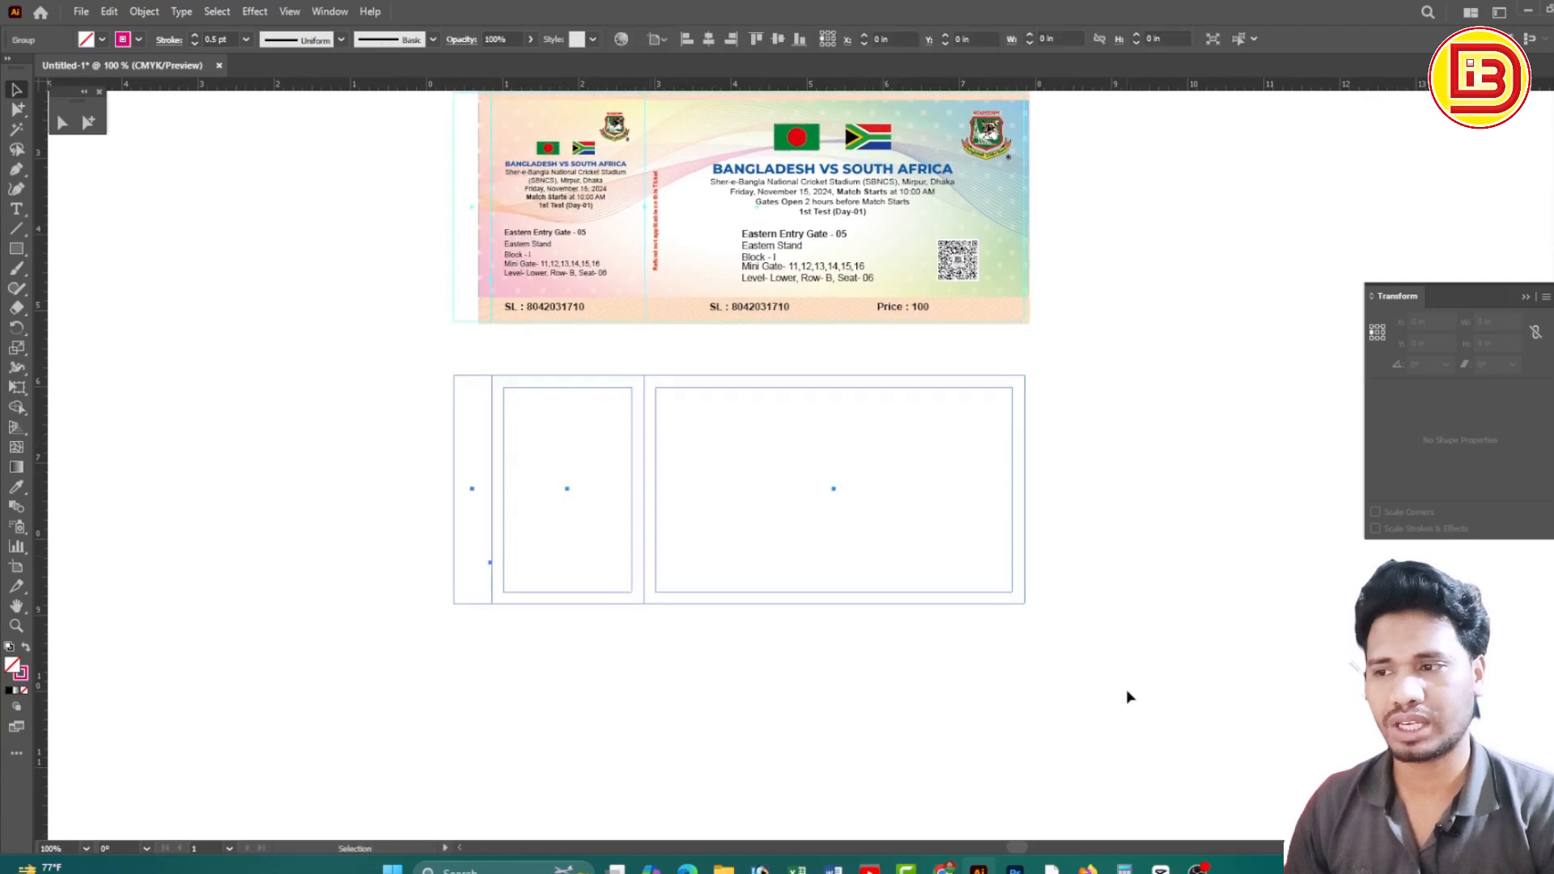
right_click(785, 480)
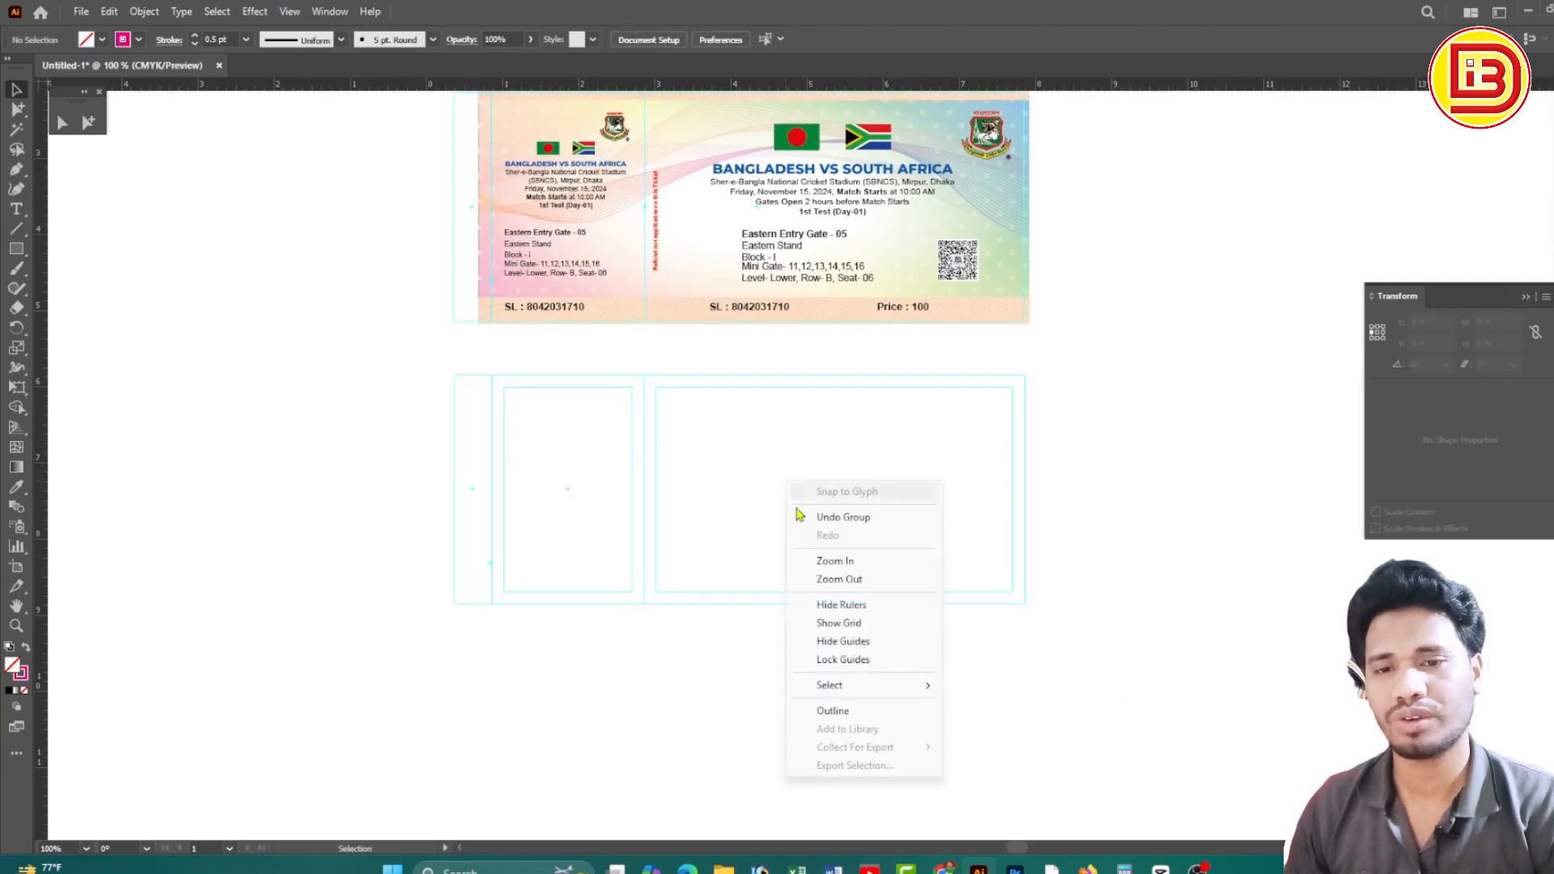
left_click(850, 660)
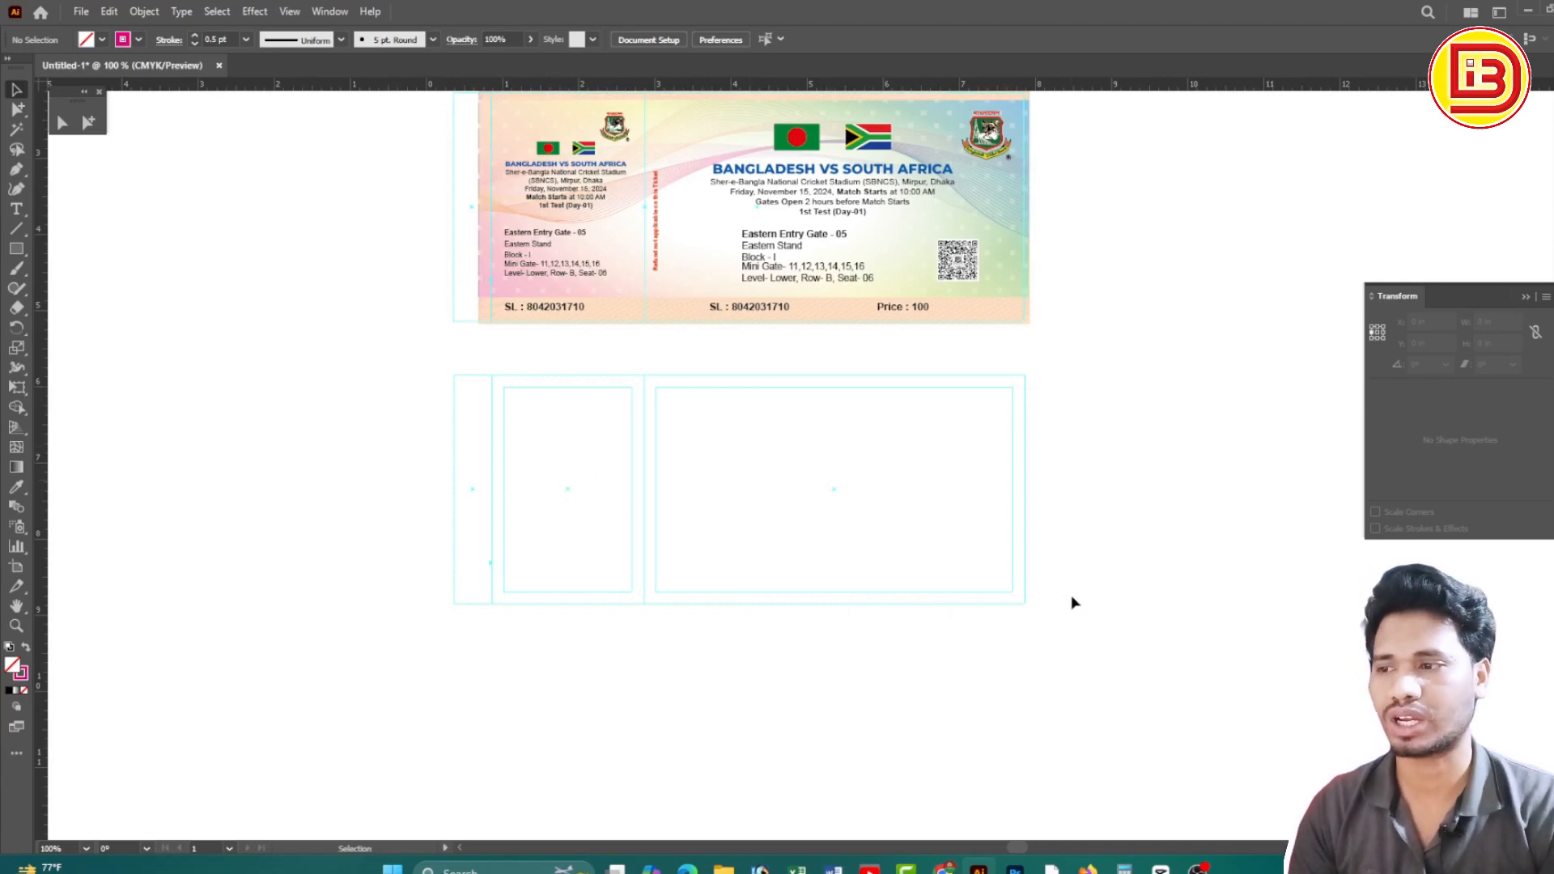
scroll(1077, 597, "up", 1)
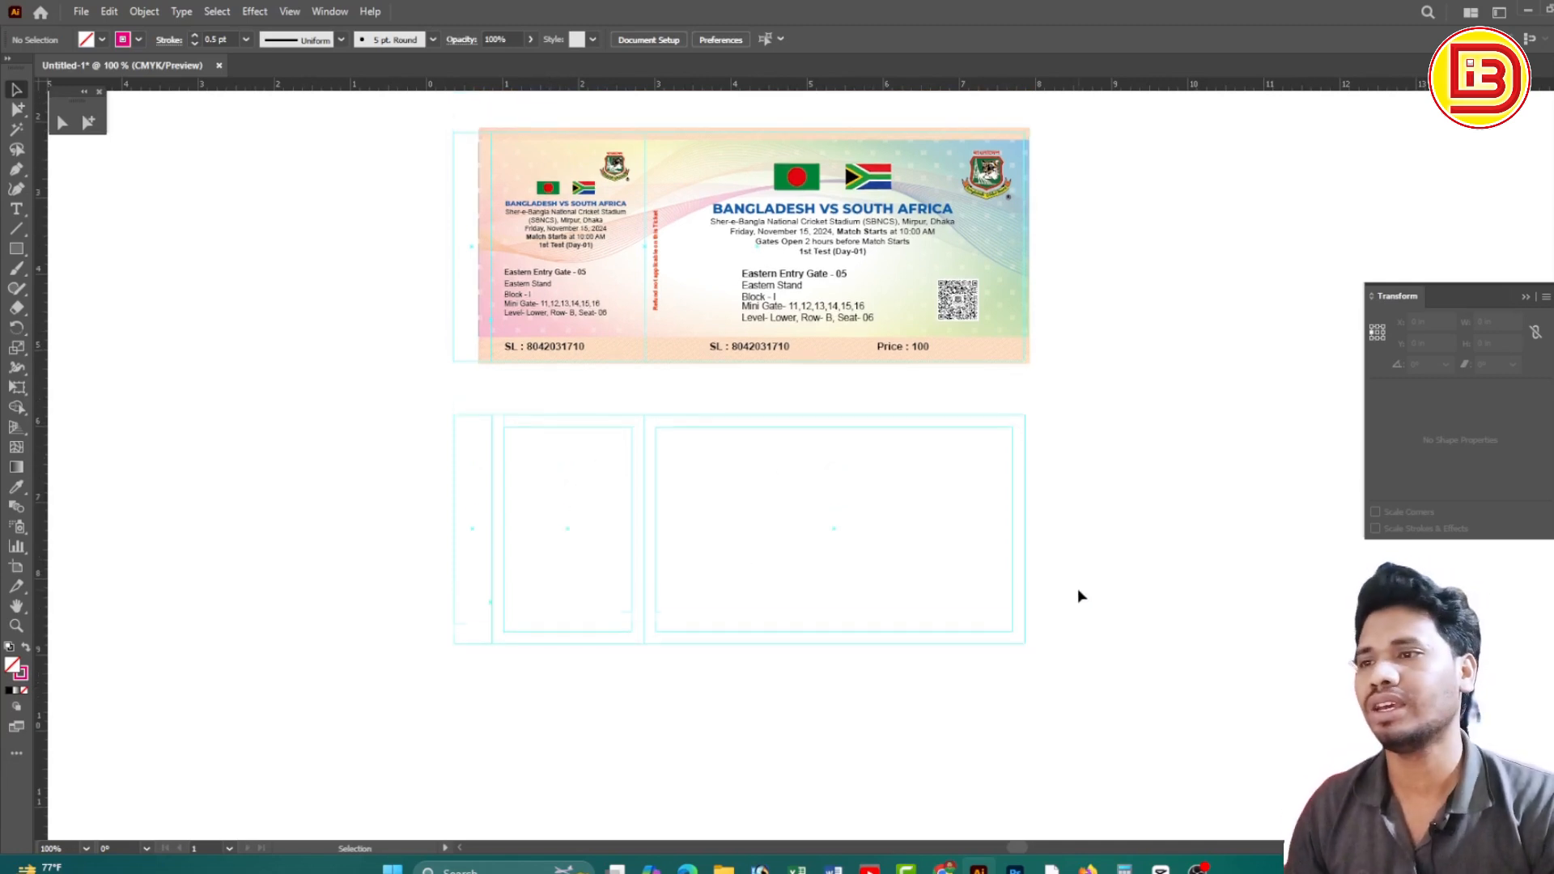
Move the two flags and the match heading straight down onto the lower ticket
left_click(797, 182)
key("ctrl+space")
left_click_drag(833, 188, 1036, 281)
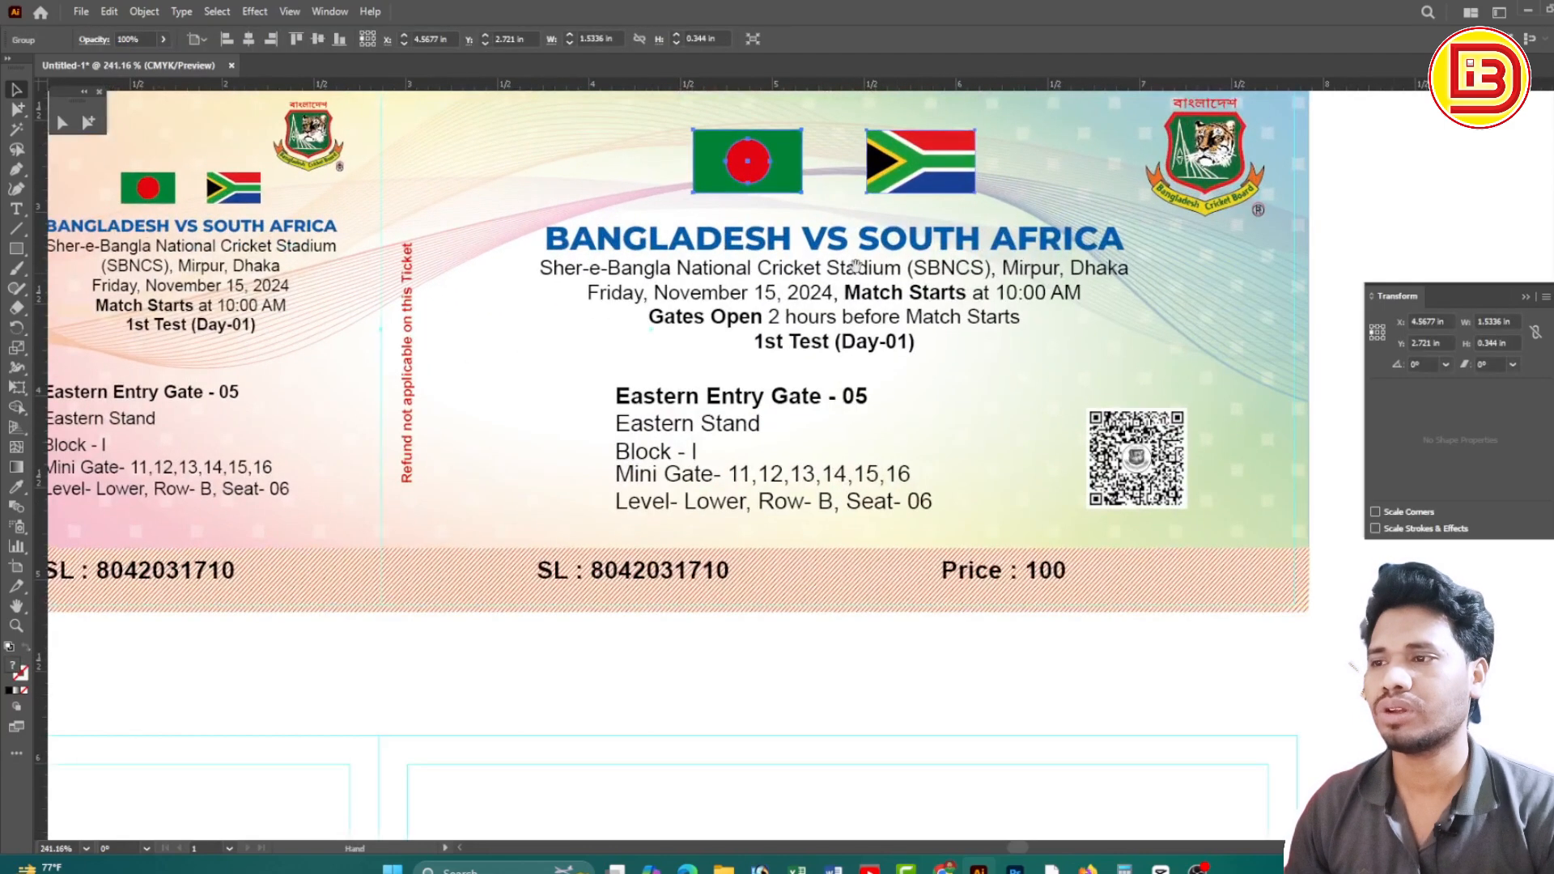
left_click(920, 247, "shift")
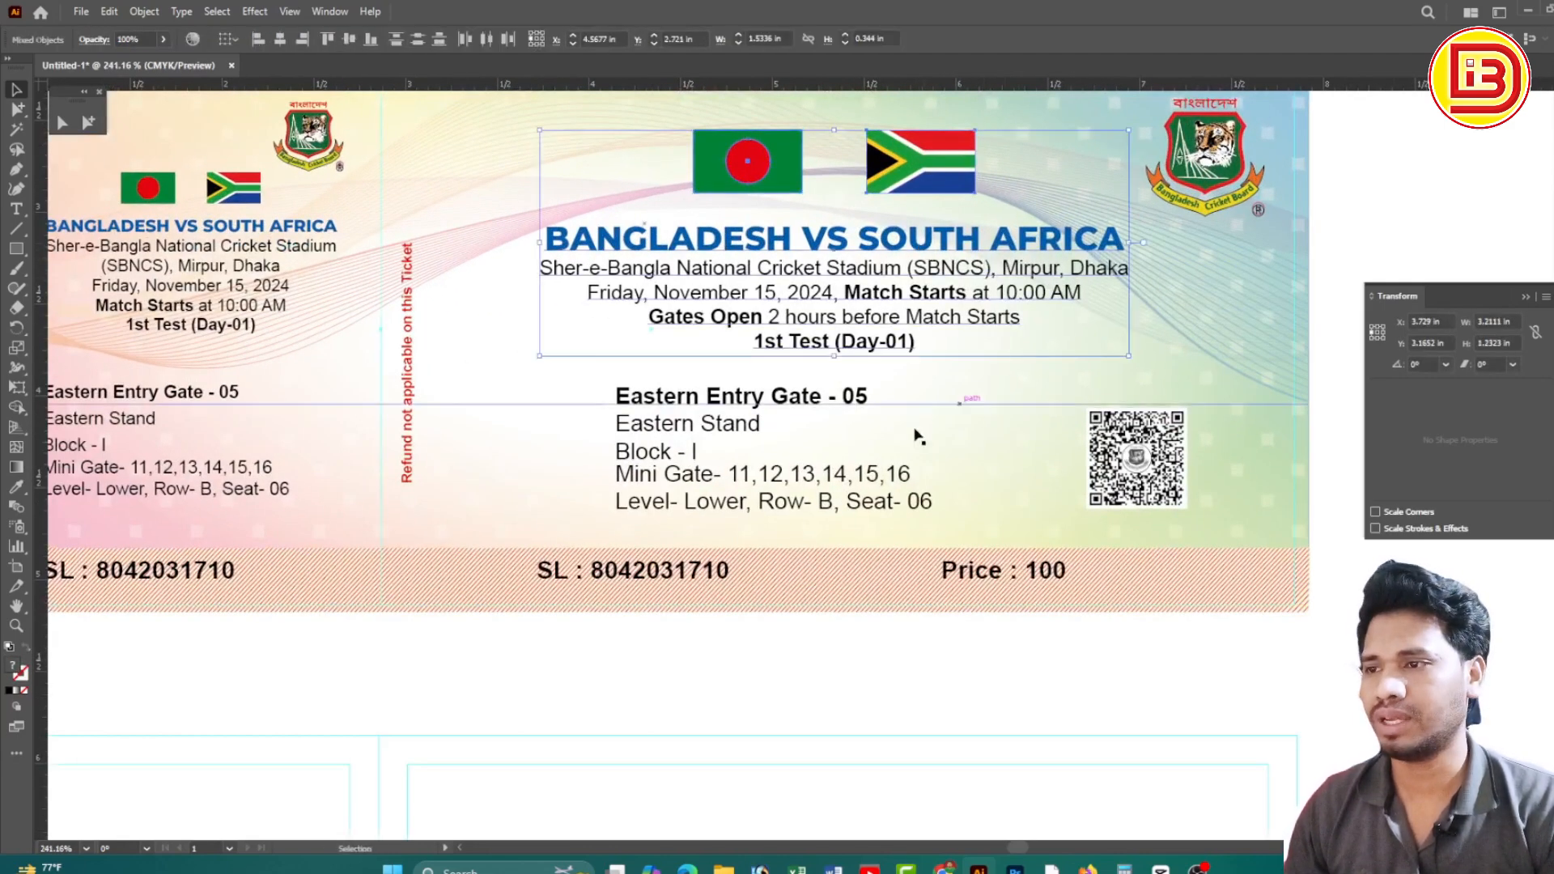
key("ctrl+minus")
key("ctrl+minus")
left_click_drag(862, 217, 880, 620)
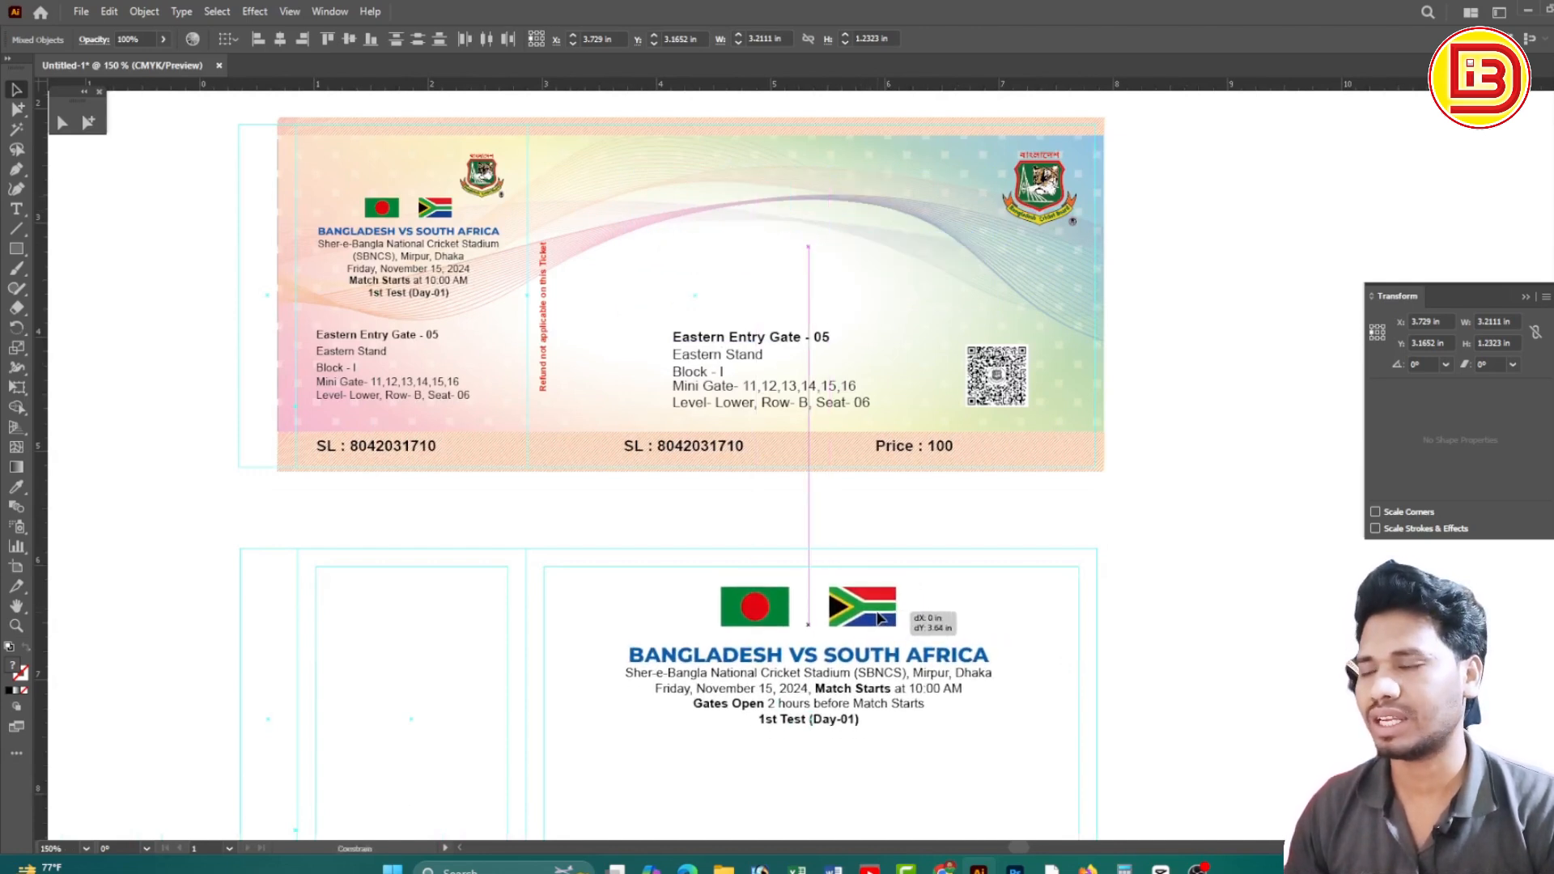
left_click_drag(880, 619, 880, 619)
Zoom in on the lower panel to check the placed flag group and heading text
left_click_drag(1059, 638, 1065, 516)
left_click(1114, 548)
left_click_drag(792, 562, 902, 572)
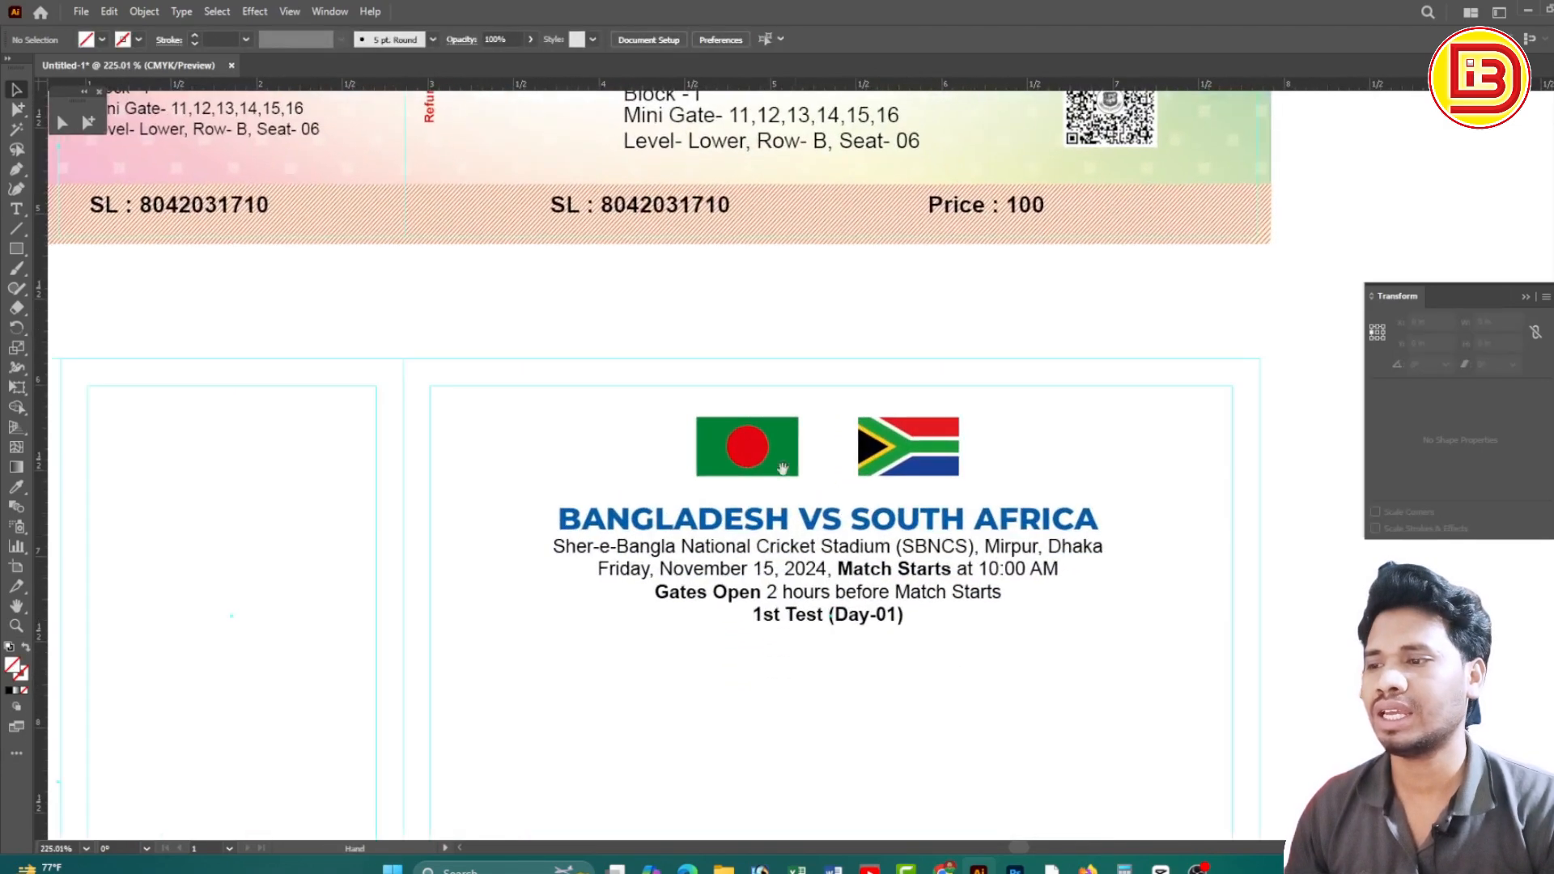
left_click(771, 458)
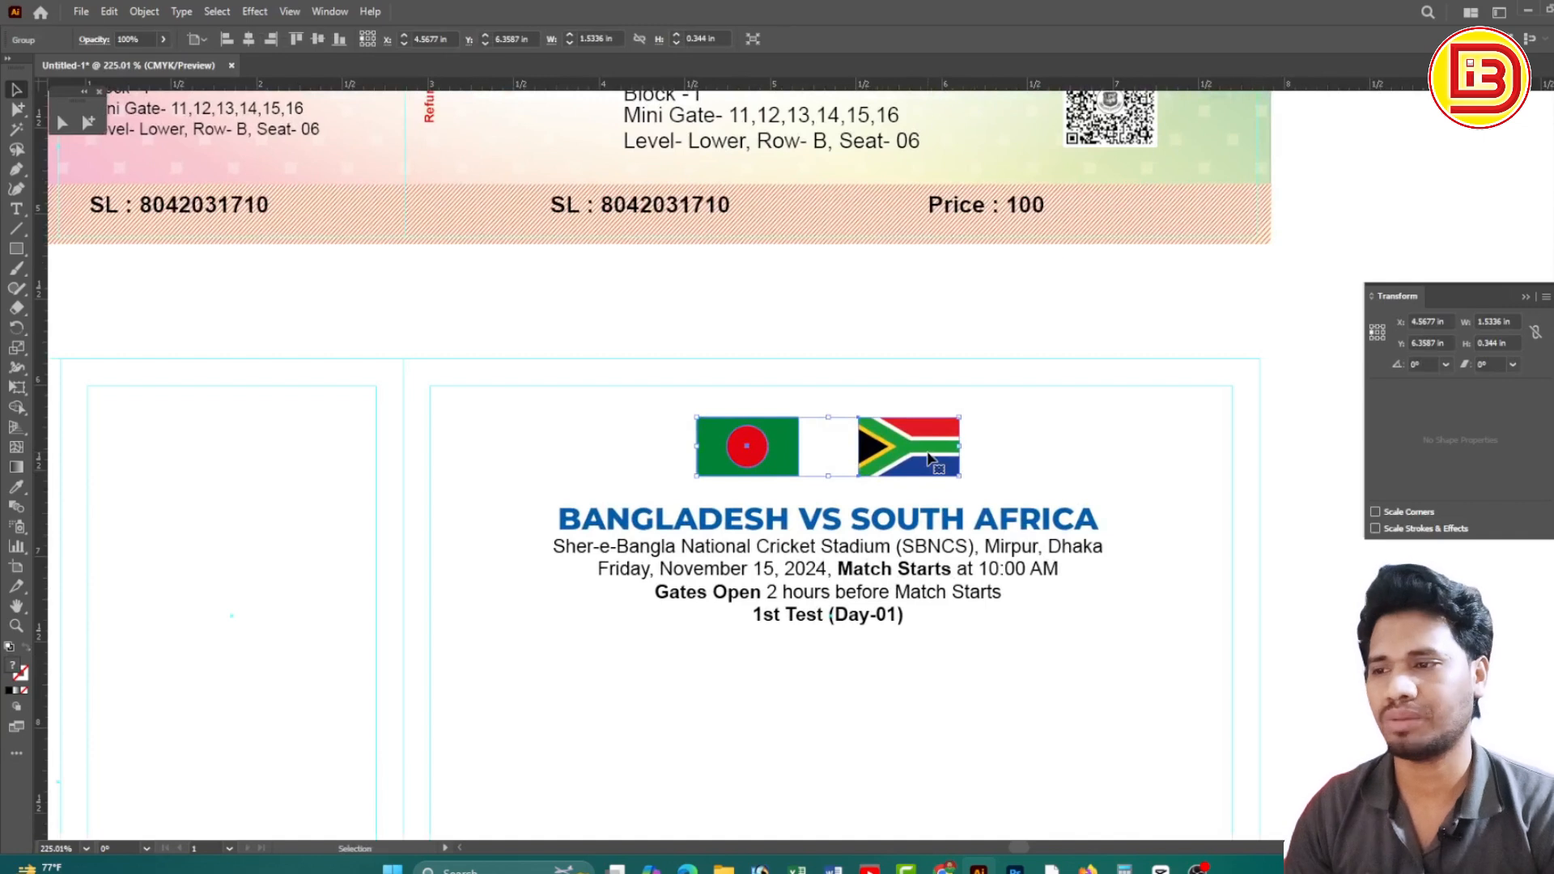
left_click(1076, 445)
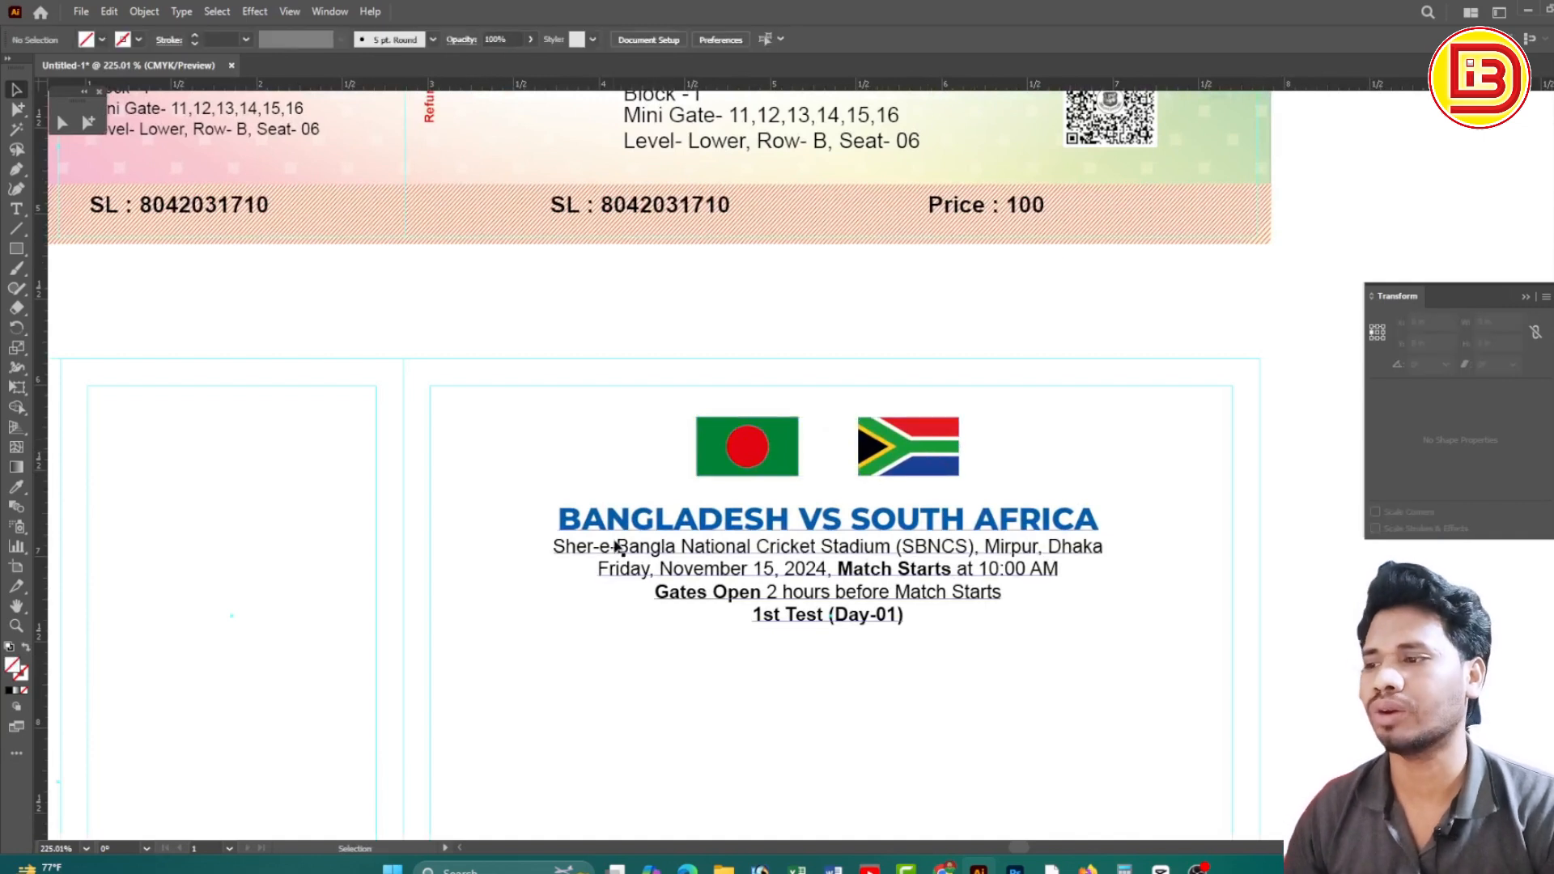
left_click(1011, 526)
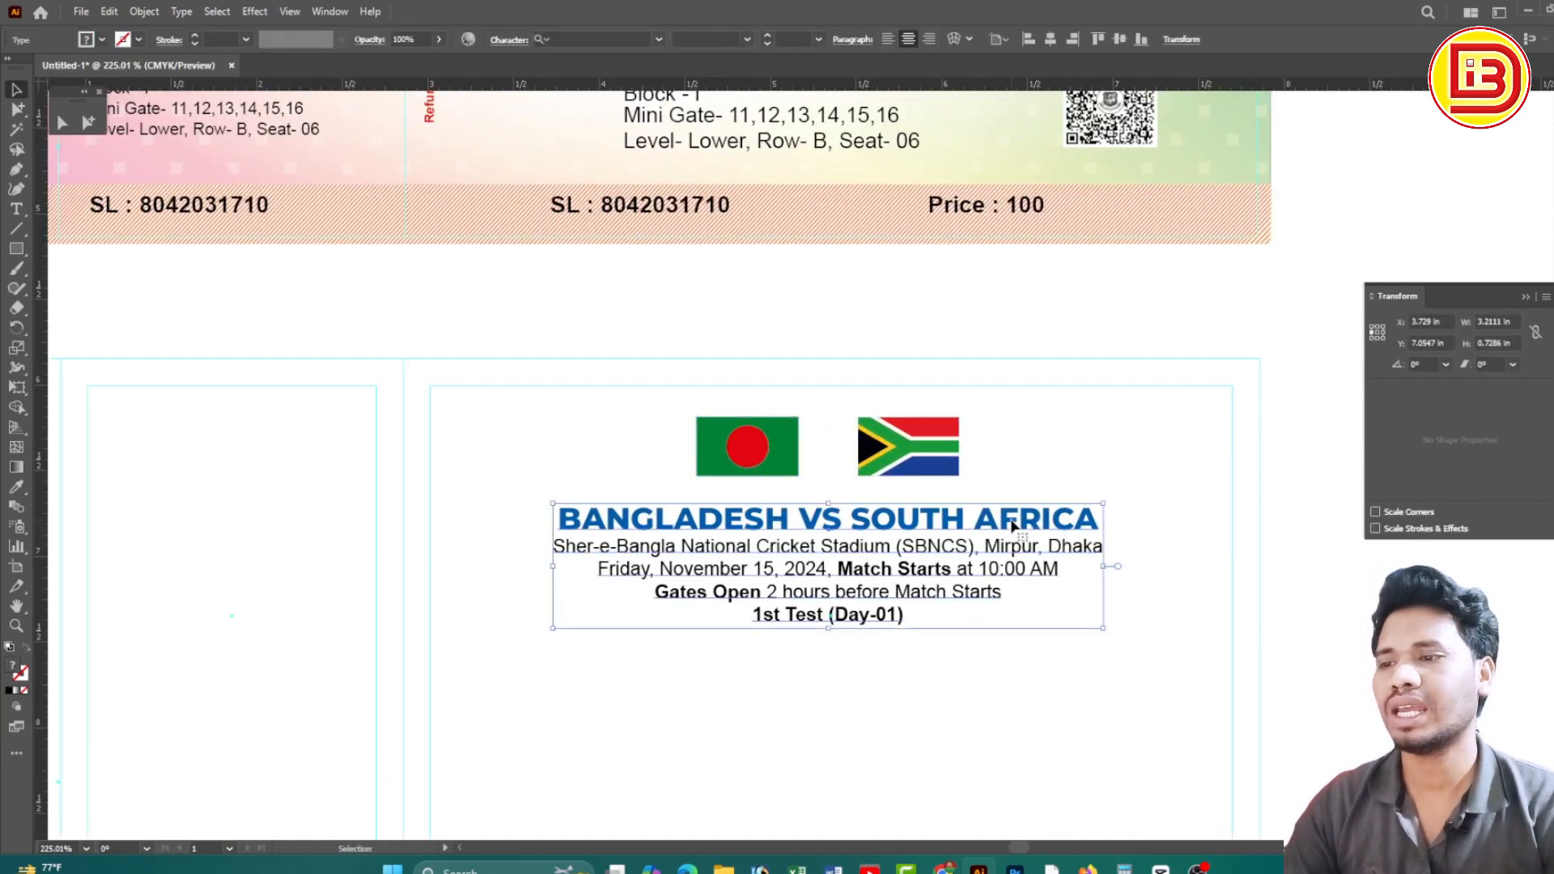
left_click_drag(860, 561, 859, 458)
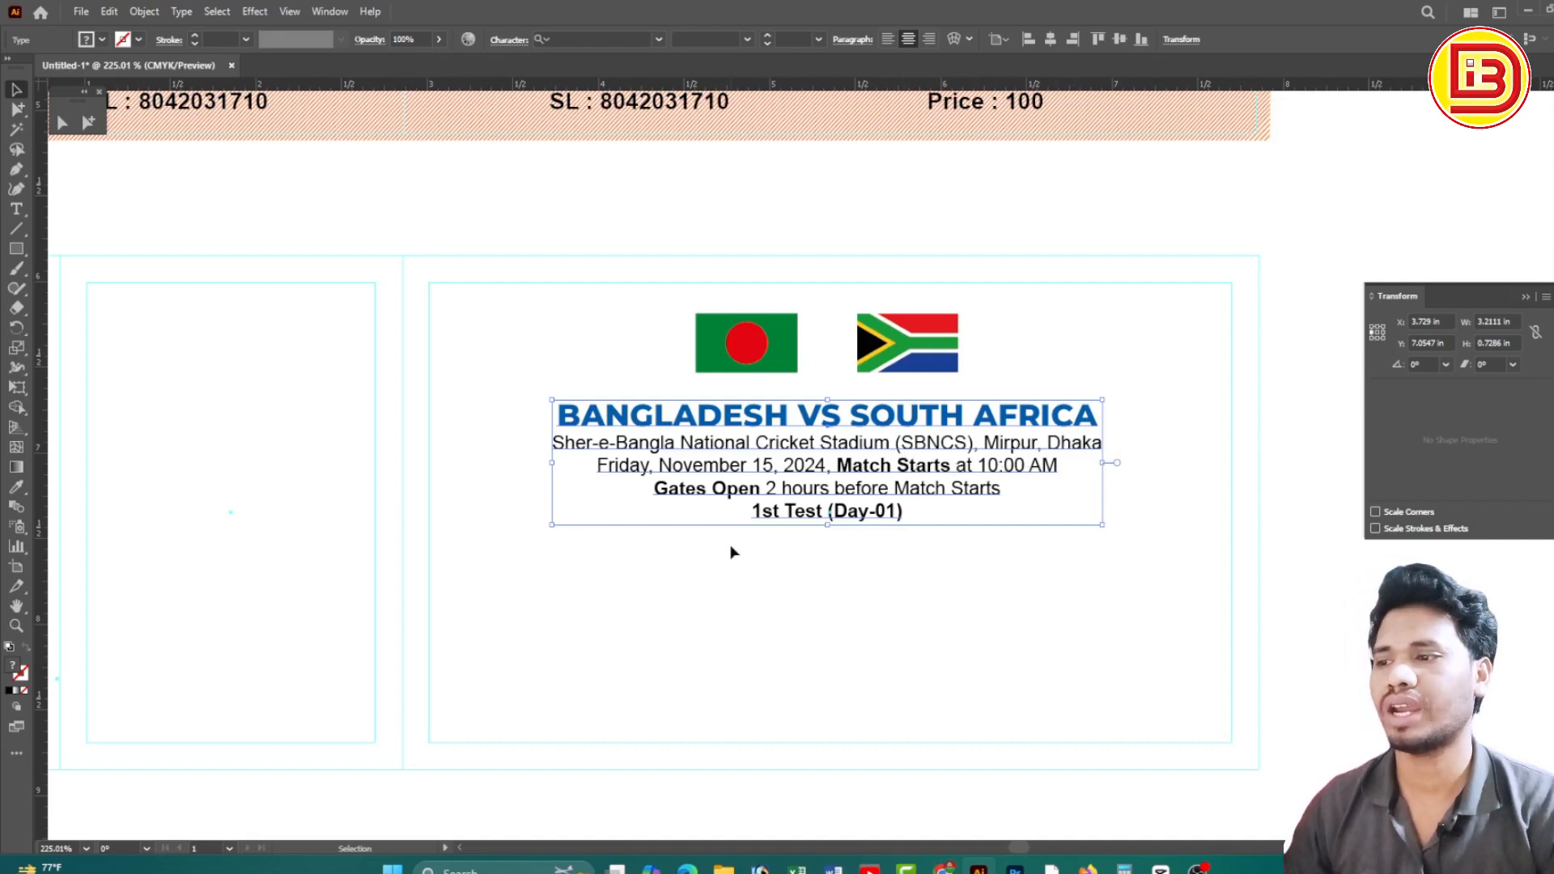
left_click(753, 597)
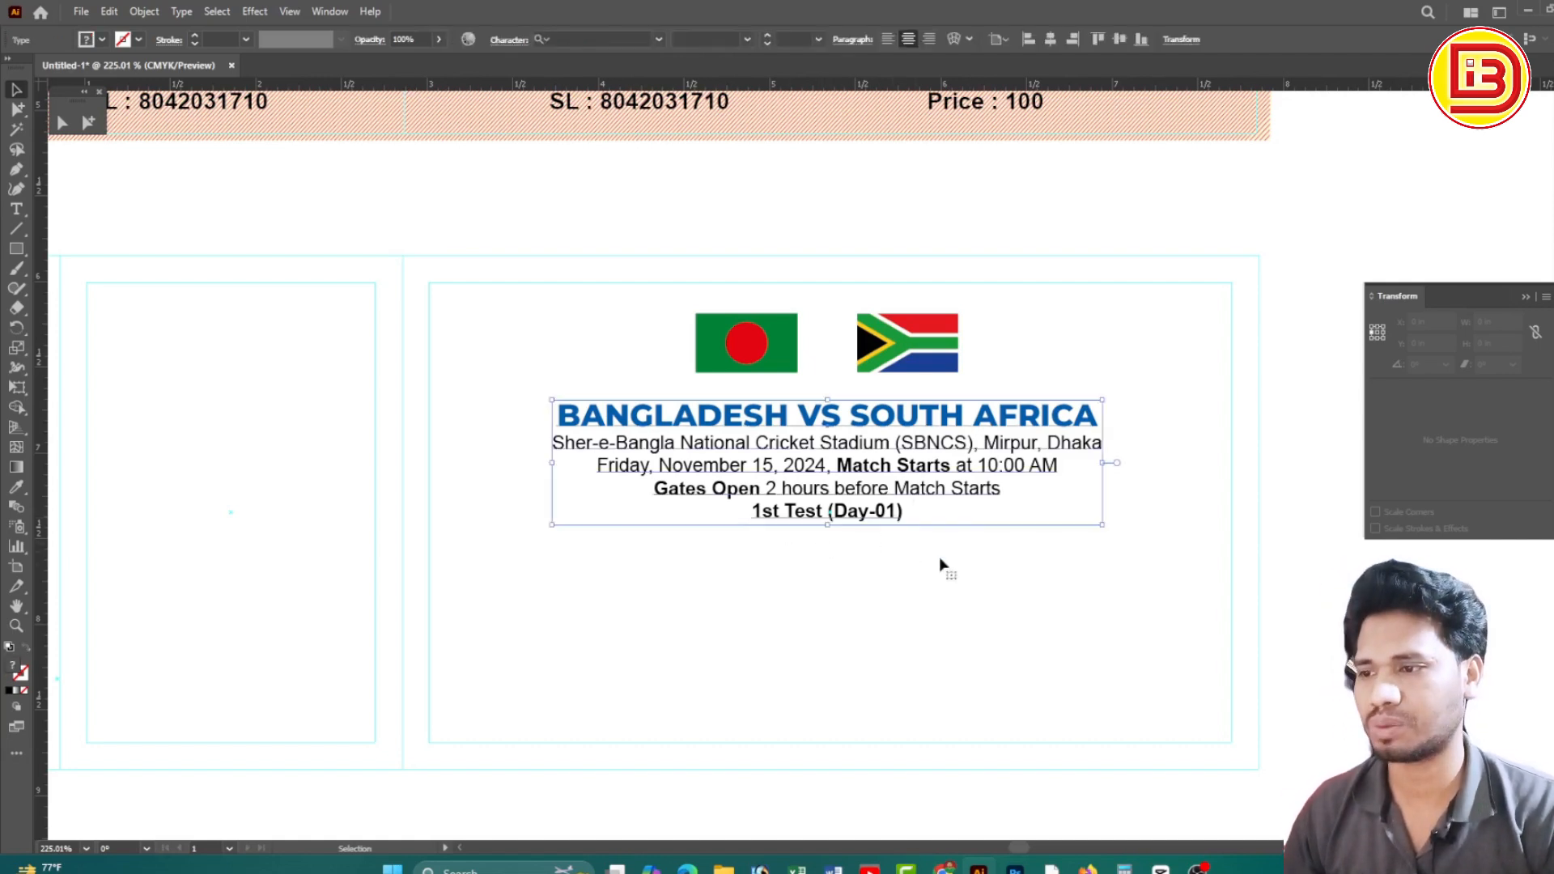
Move the Eastern Entry Gate seat-details text down below the heading on the lower ticket
key("z")
left_click(931, 436, "ctrl+alt")
left_click(923, 438, "ctrl+alt")
left_click(878, 441, "ctrl+alt")
left_click_drag(683, 471, 832, 487)
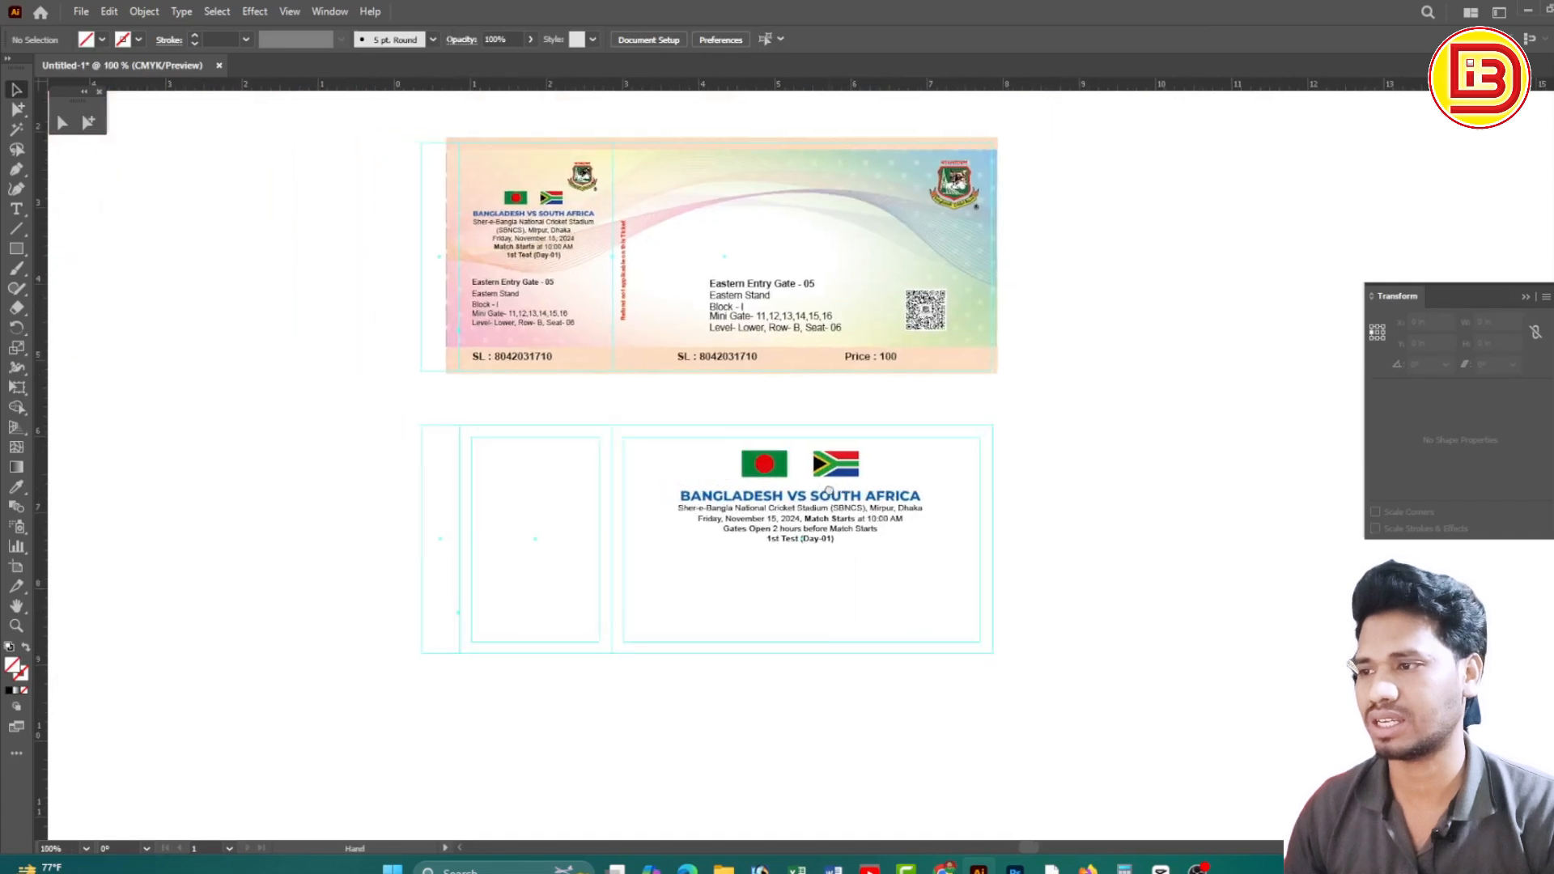
scroll(805, 536, "up", 2)
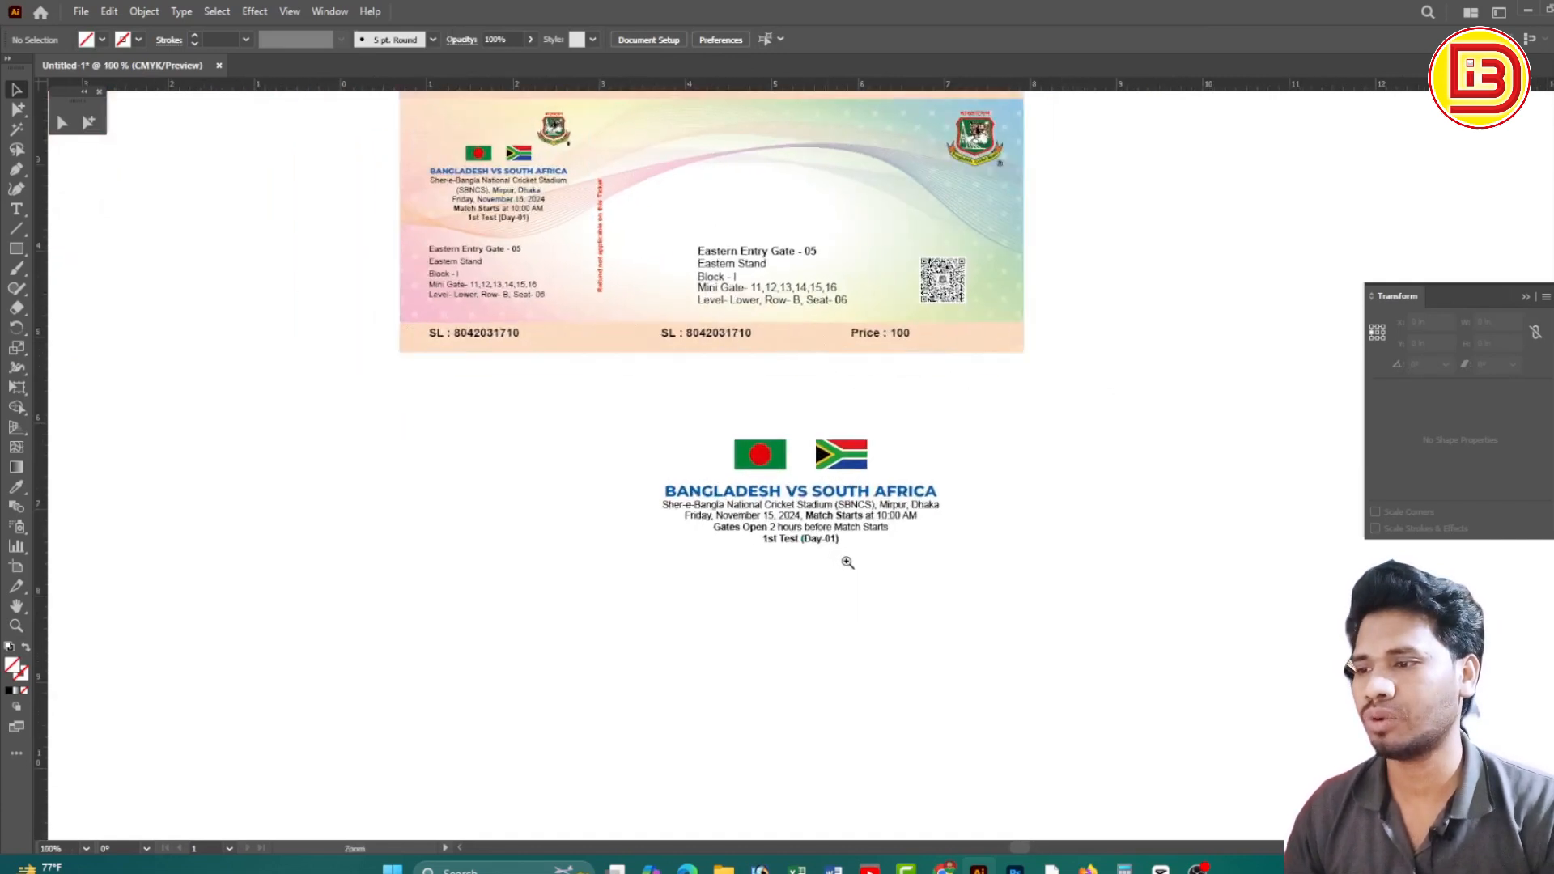
key("v")
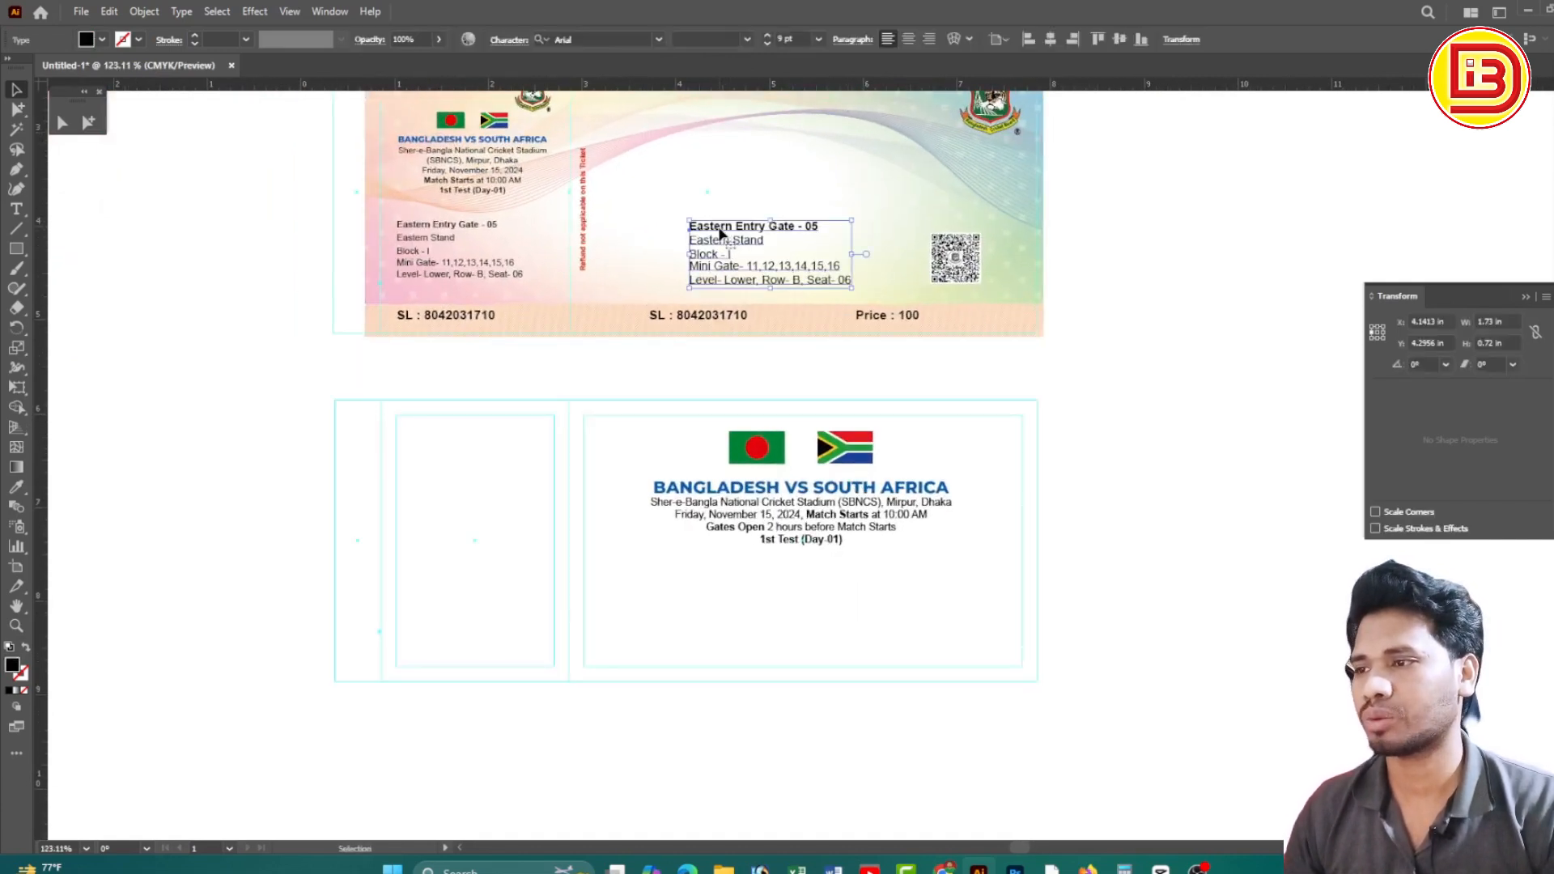
left_click_drag(719, 234, 719, 573)
left_click(915, 596)
scroll(896, 630, "up", 4)
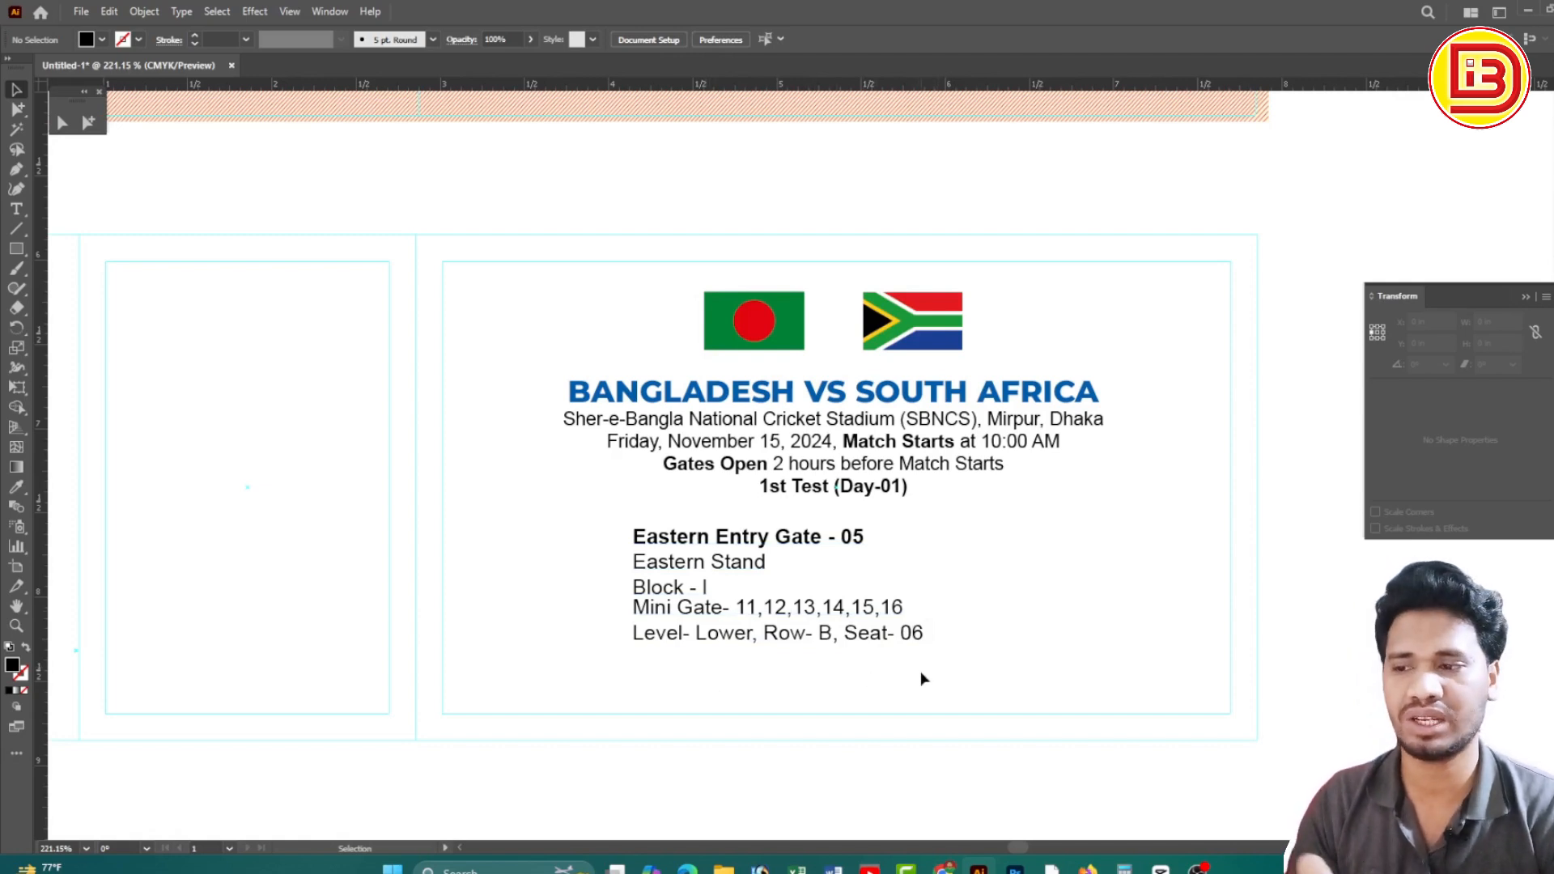
left_click_drag(920, 672, 624, 535)
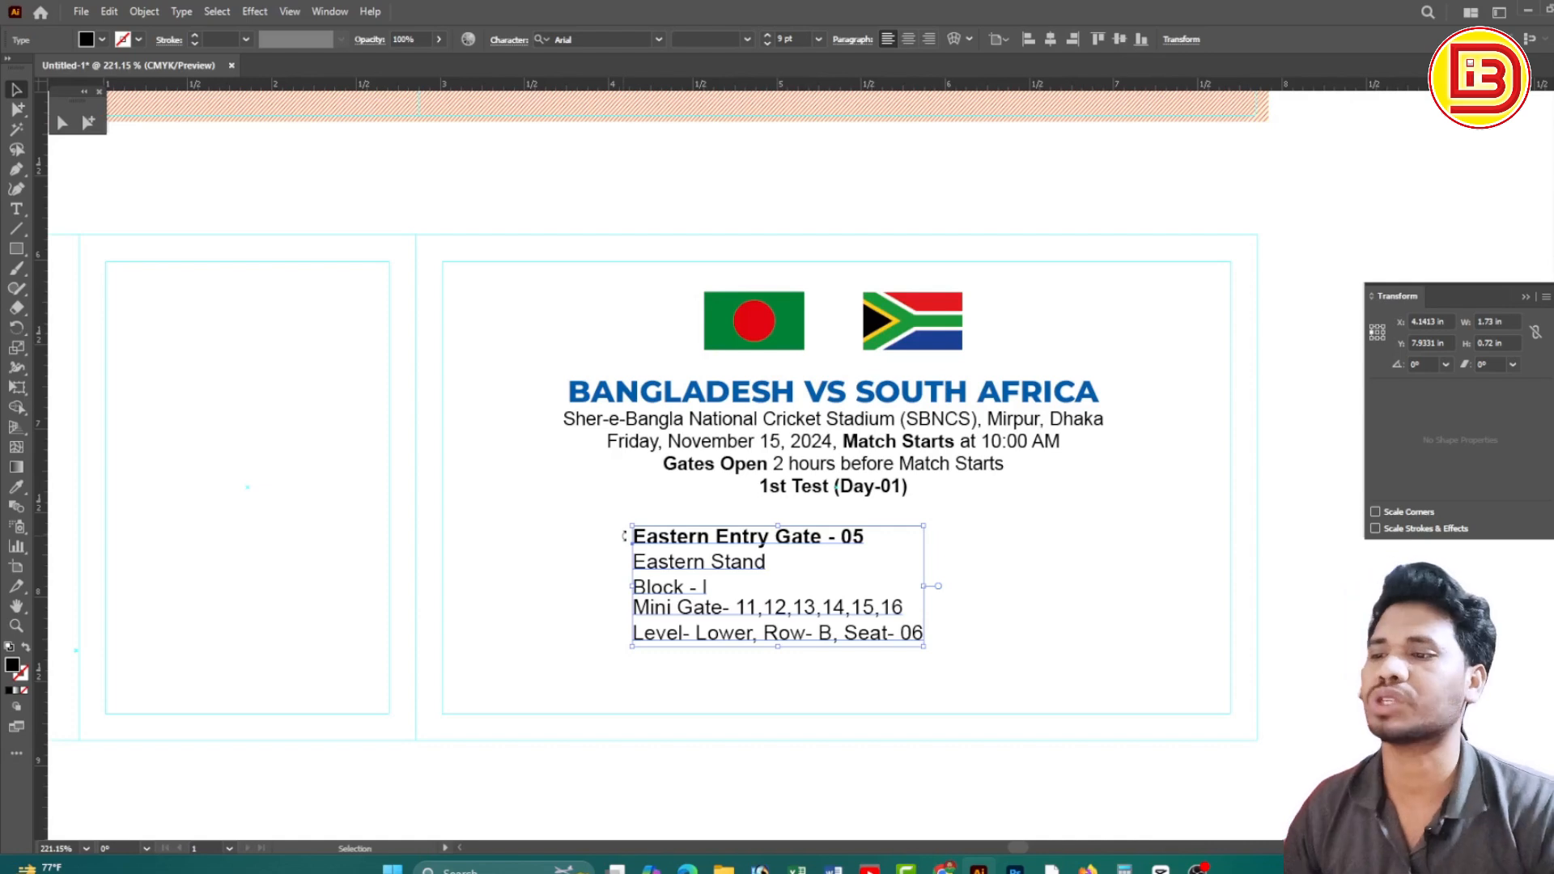
Move the Cricket Board logo straight down onto the lower ticket
scroll(772, 441, "down", 5)
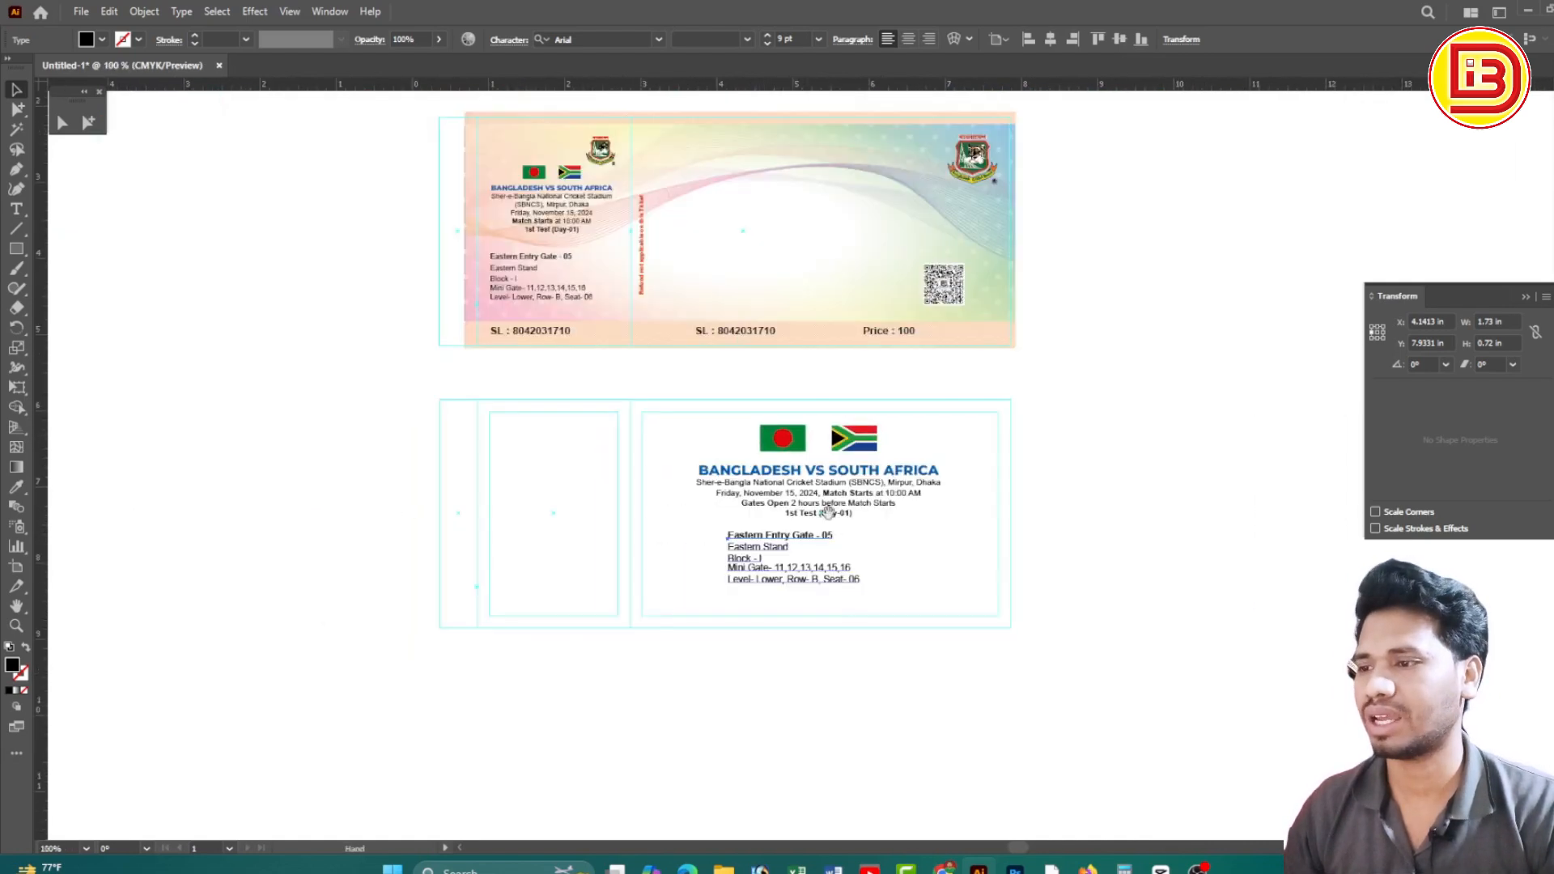
left_click_drag(870, 469, 844, 469)
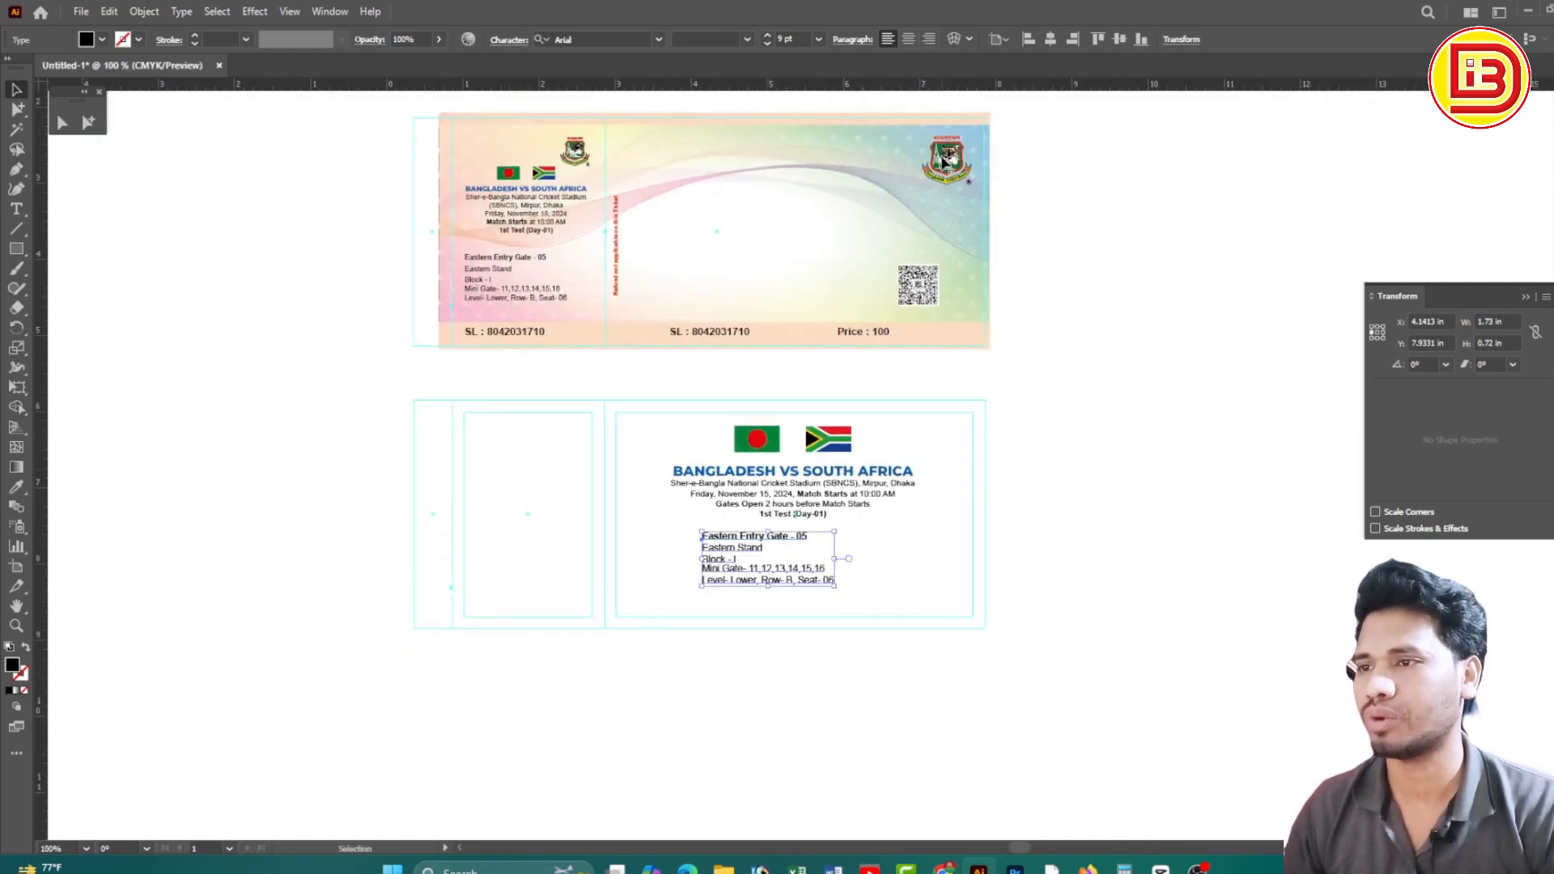
left_click_drag(945, 162, 952, 458)
scroll(1162, 537, "up", 4)
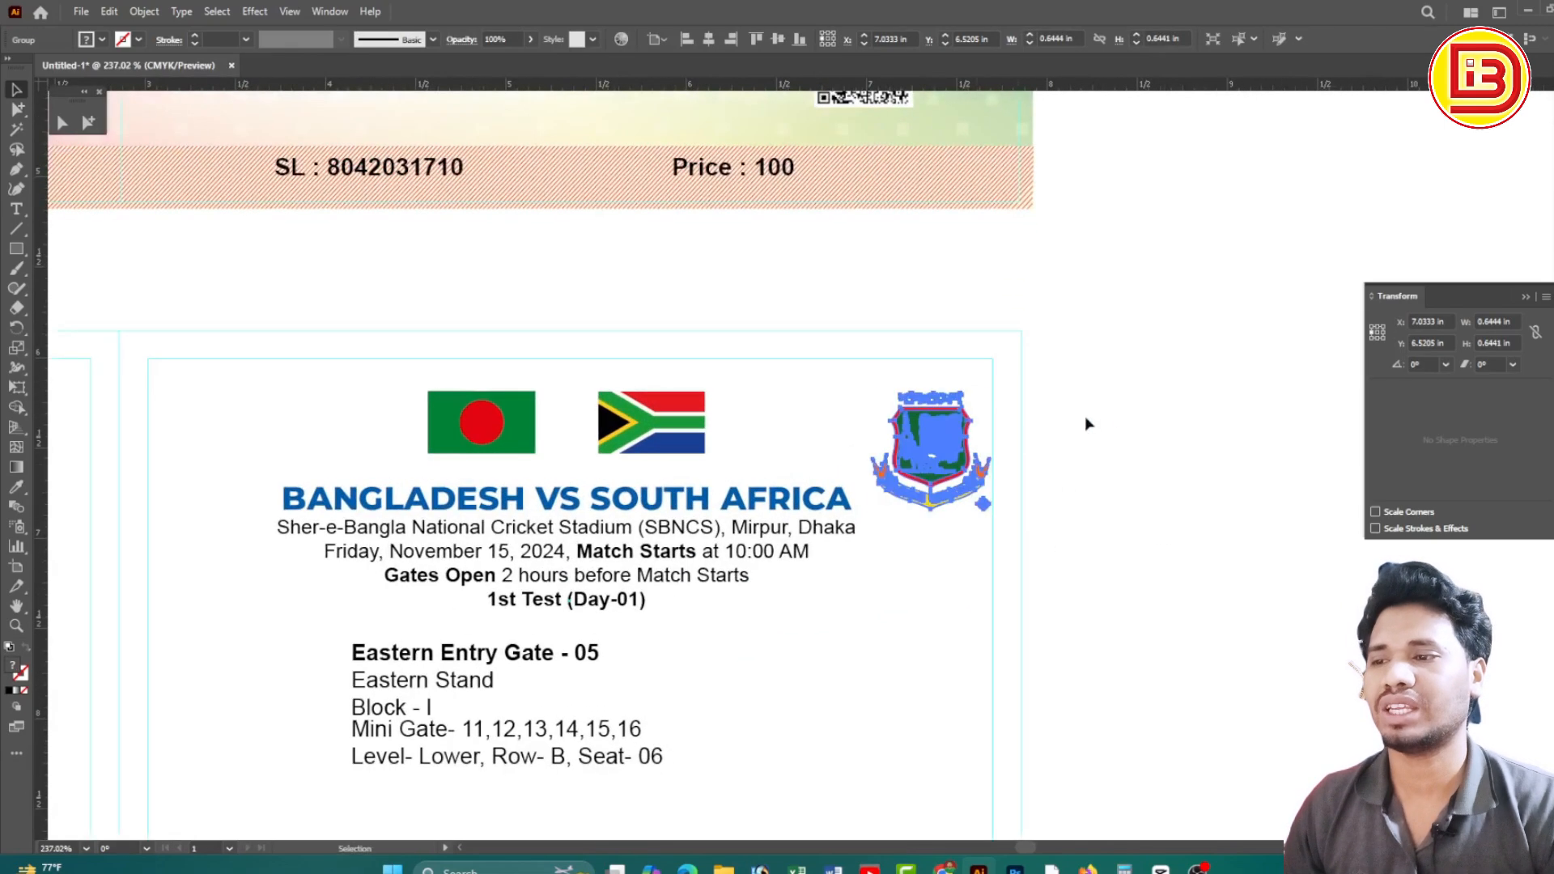
Nudge the Cricket Board logo up level with the flags in the top-right corner
left_click(1085, 416)
scroll(950, 461, "up", 3)
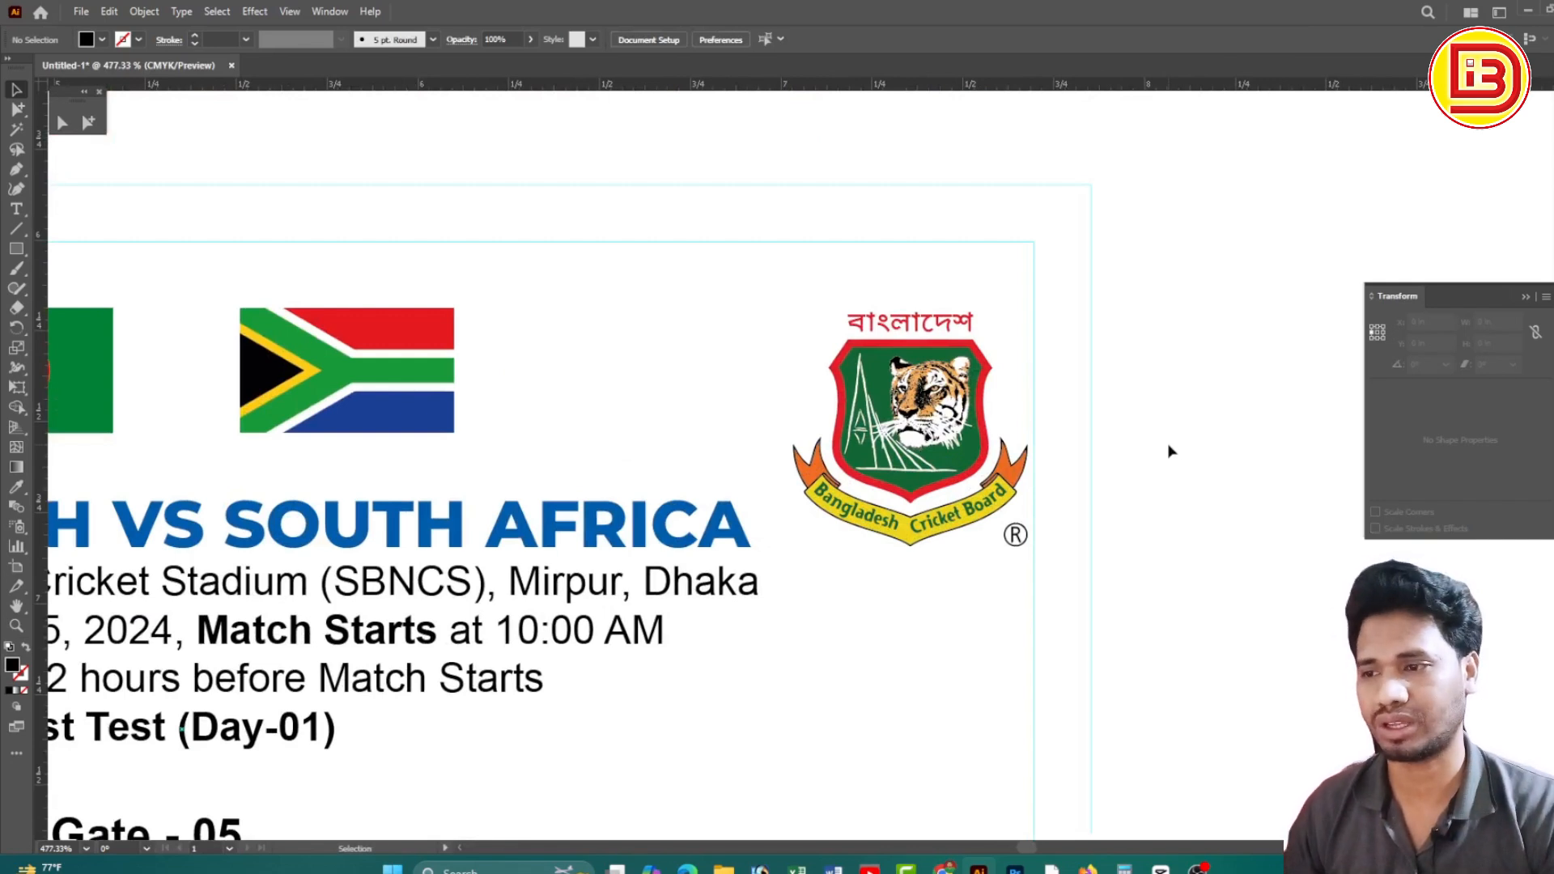
left_click_drag(911, 424, 921, 348)
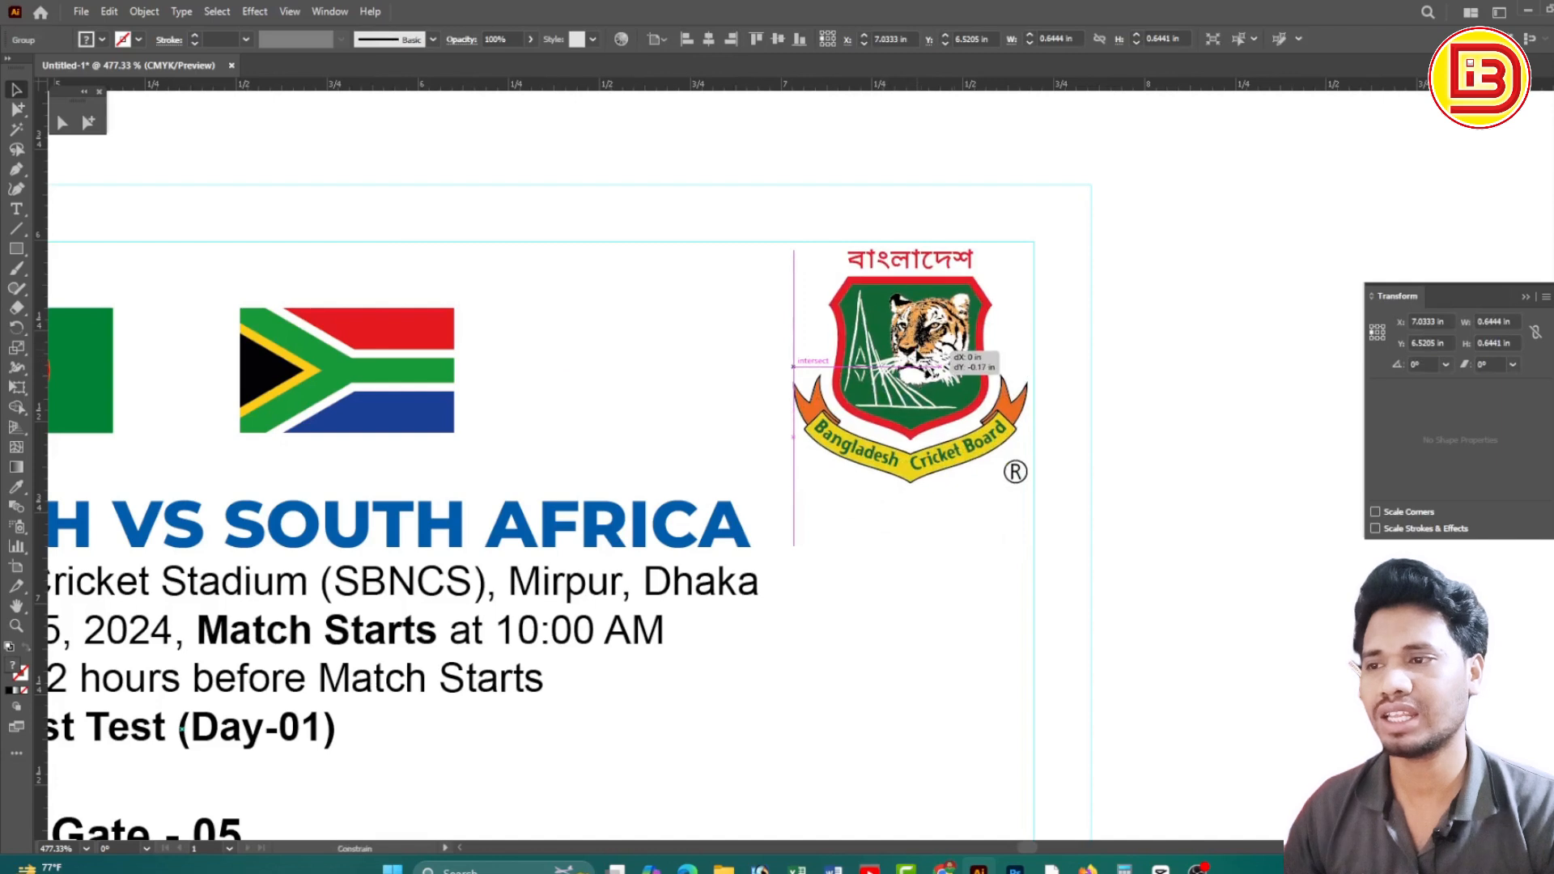
left_click(1051, 375)
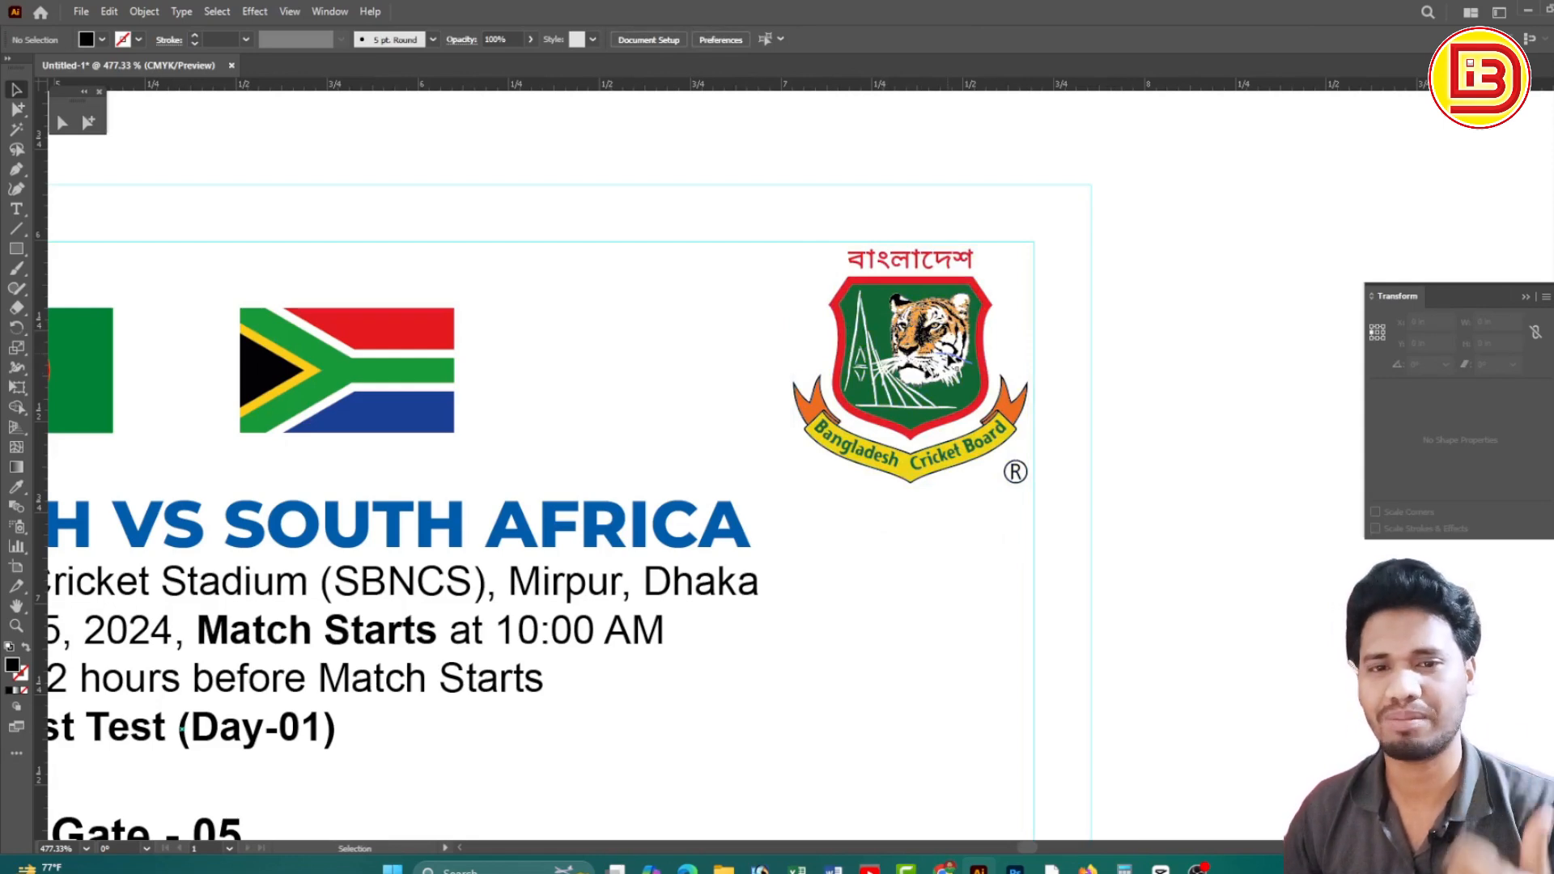
left_click(735, 459, "ctrl+alt")
left_click(736, 459, "ctrl+alt")
left_click(736, 459, "ctrl+alt")
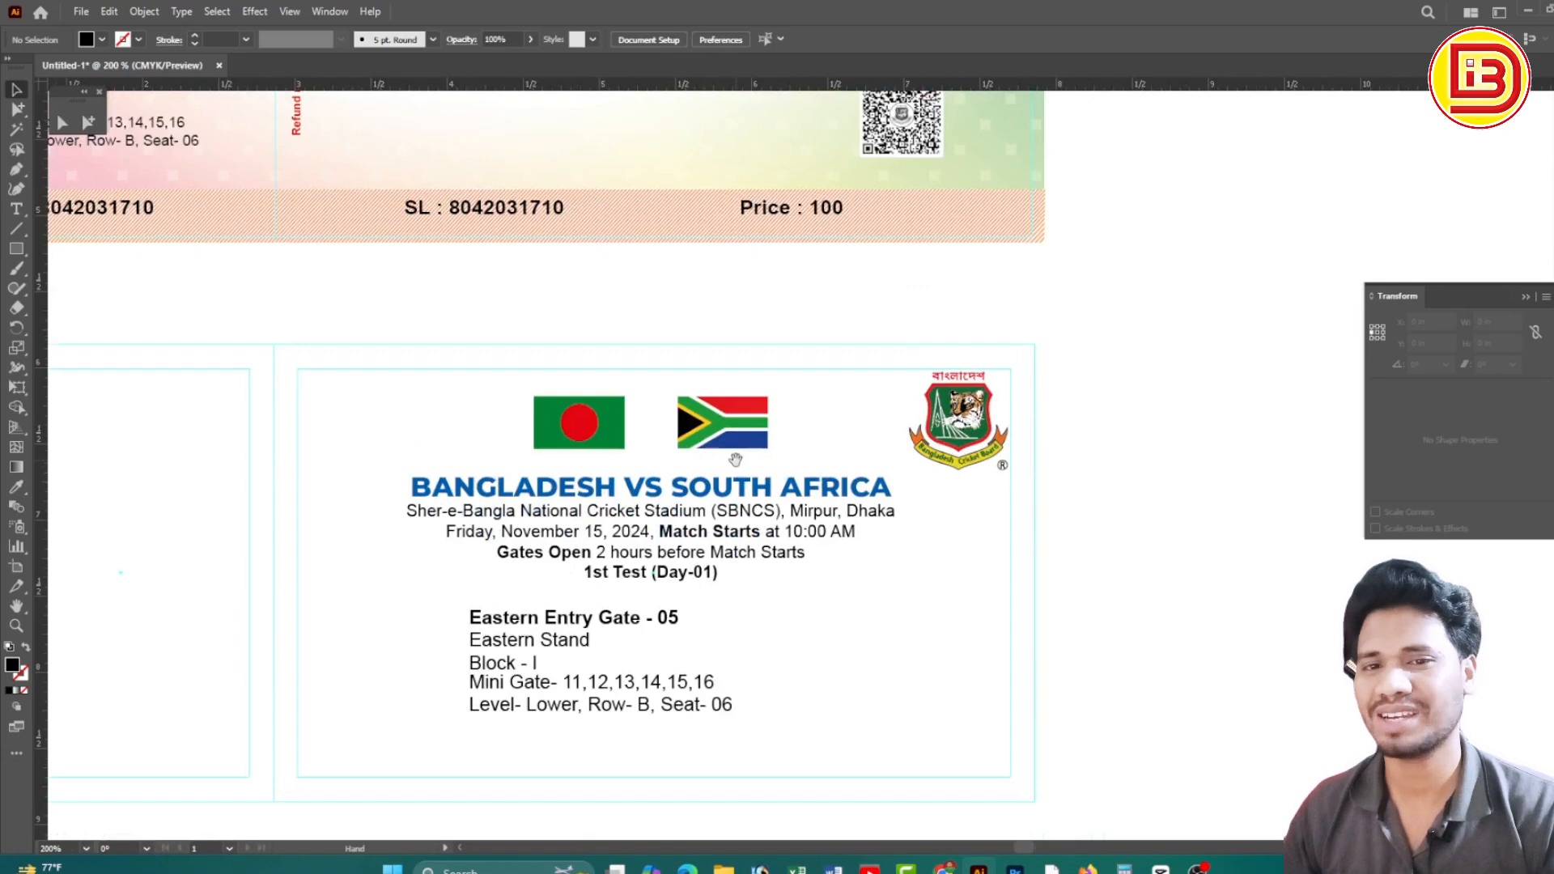
scroll(769, 437, "down", 1)
scroll(774, 425, "down", 3)
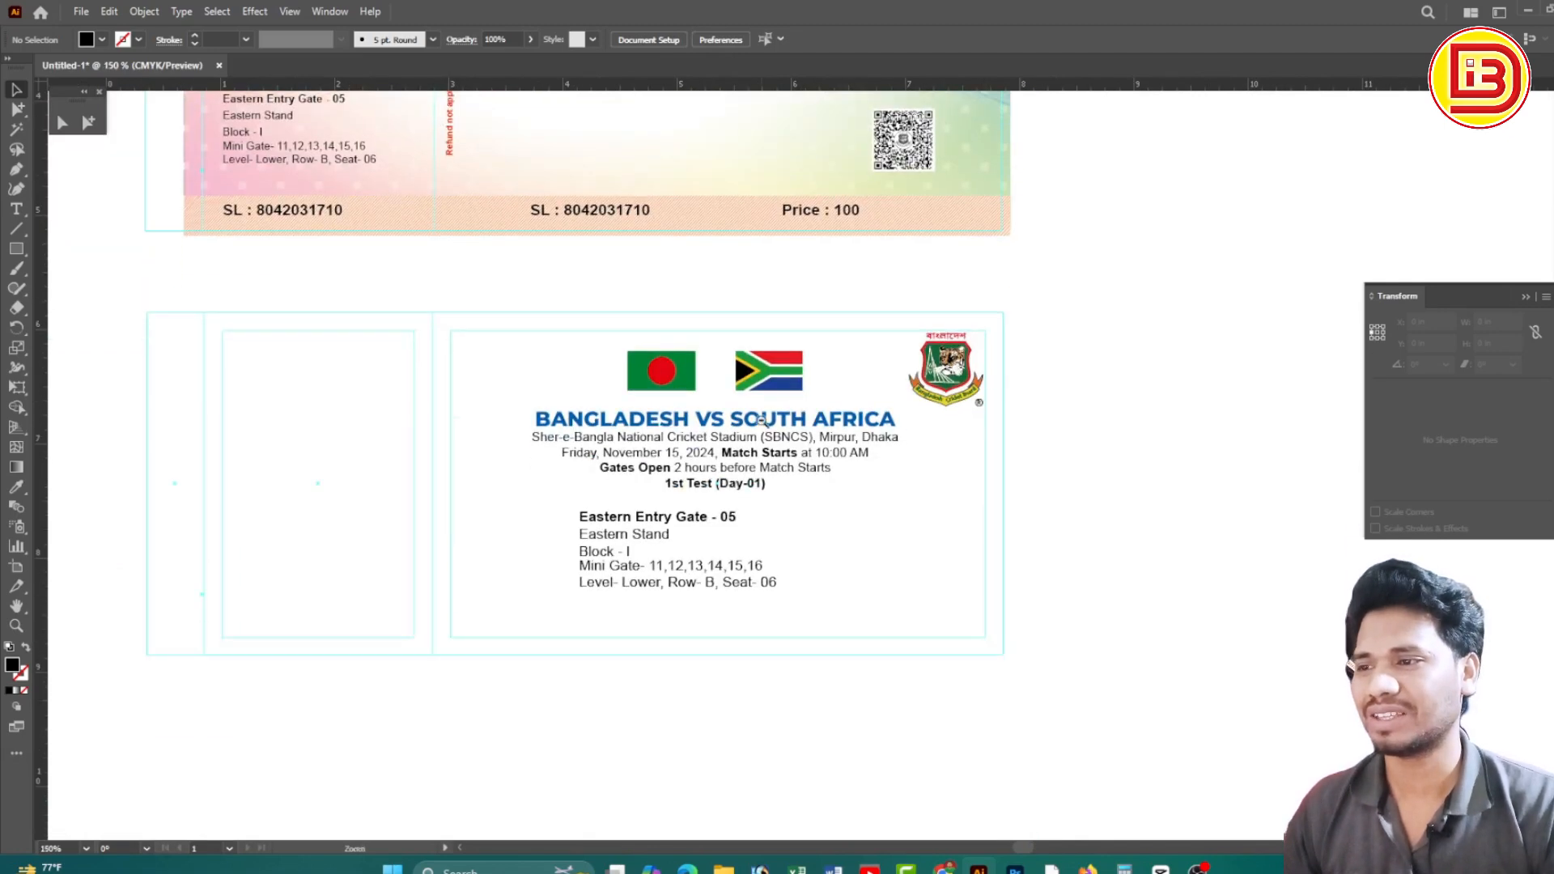
Move the QR code down to the lower ticket and align it beneath the Cricket Board logo
scroll(763, 422, "down", 1)
left_click_drag(895, 274, 923, 570)
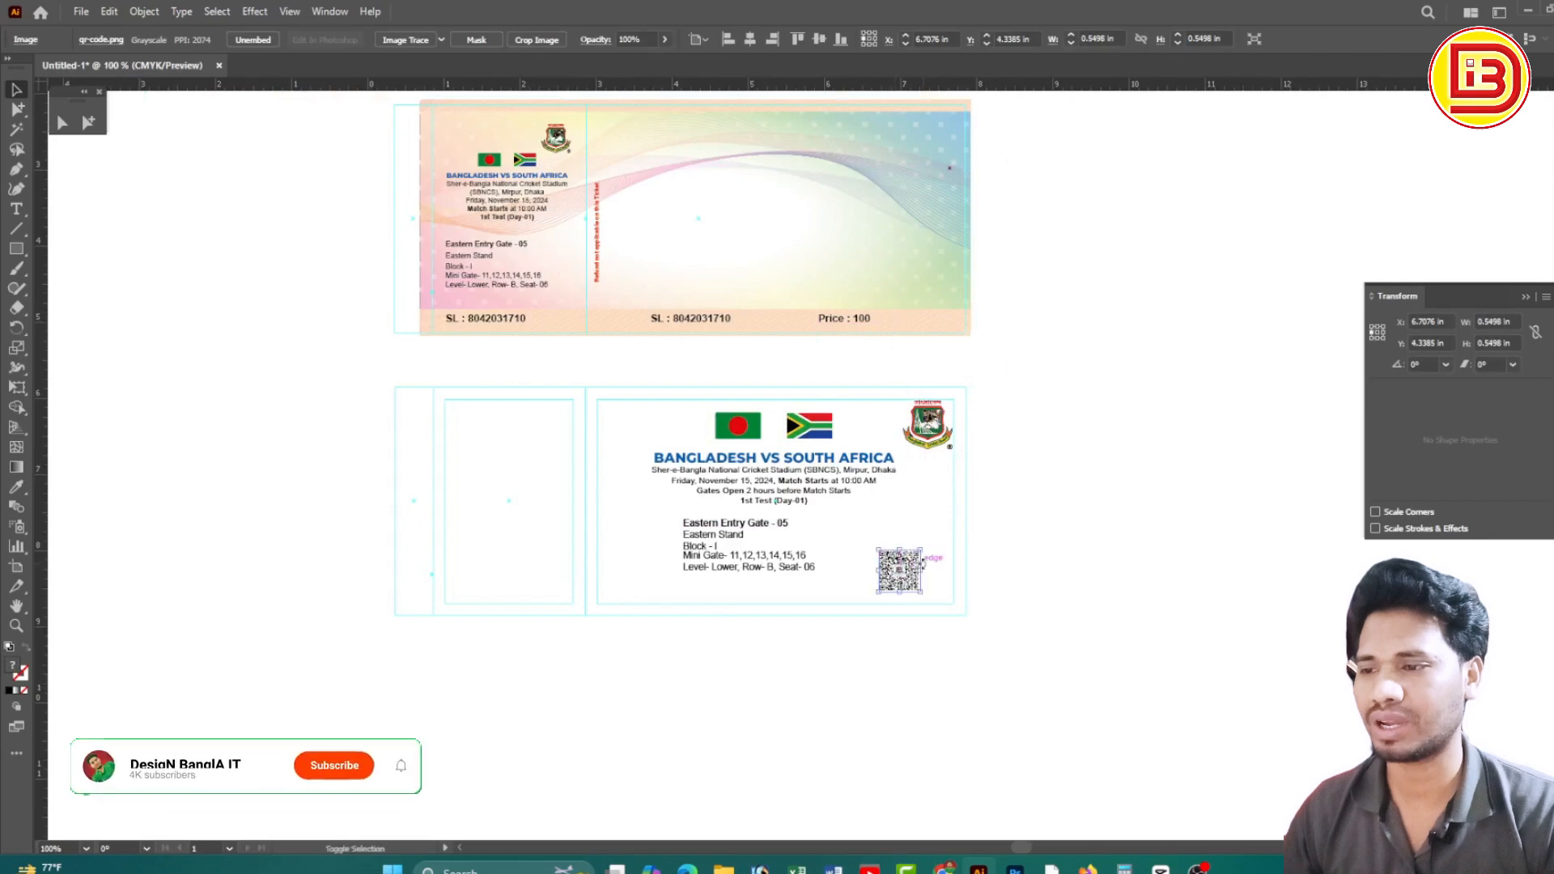
left_click(969, 575)
scroll(931, 583, "up", 3)
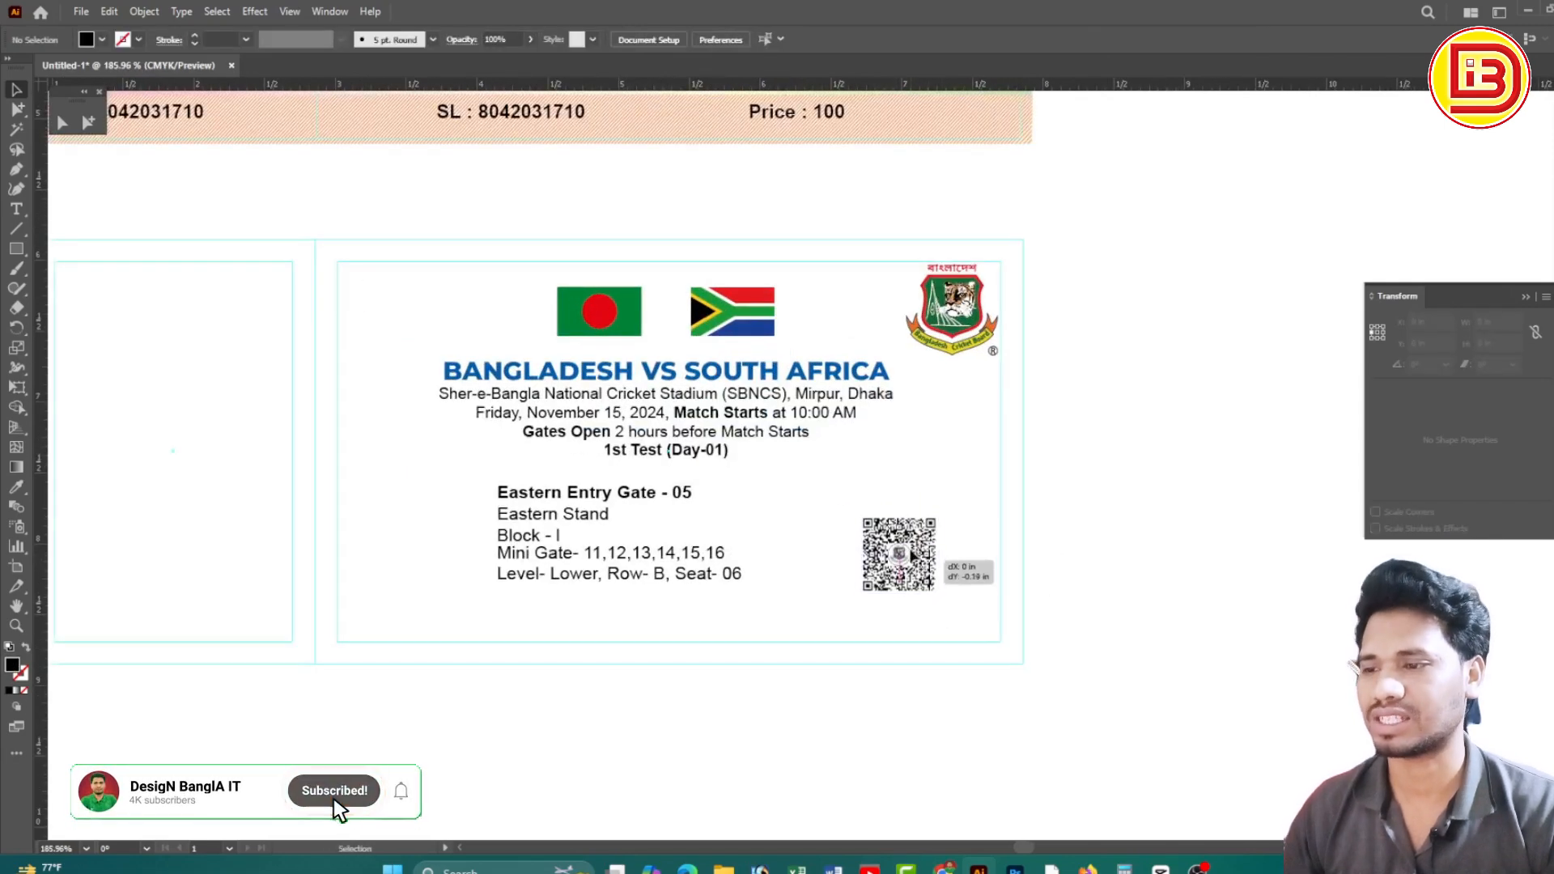
left_click(918, 546)
left_click_drag(919, 546, 1196, 617)
left_click(784, 497)
key("ctrl+alt+space")
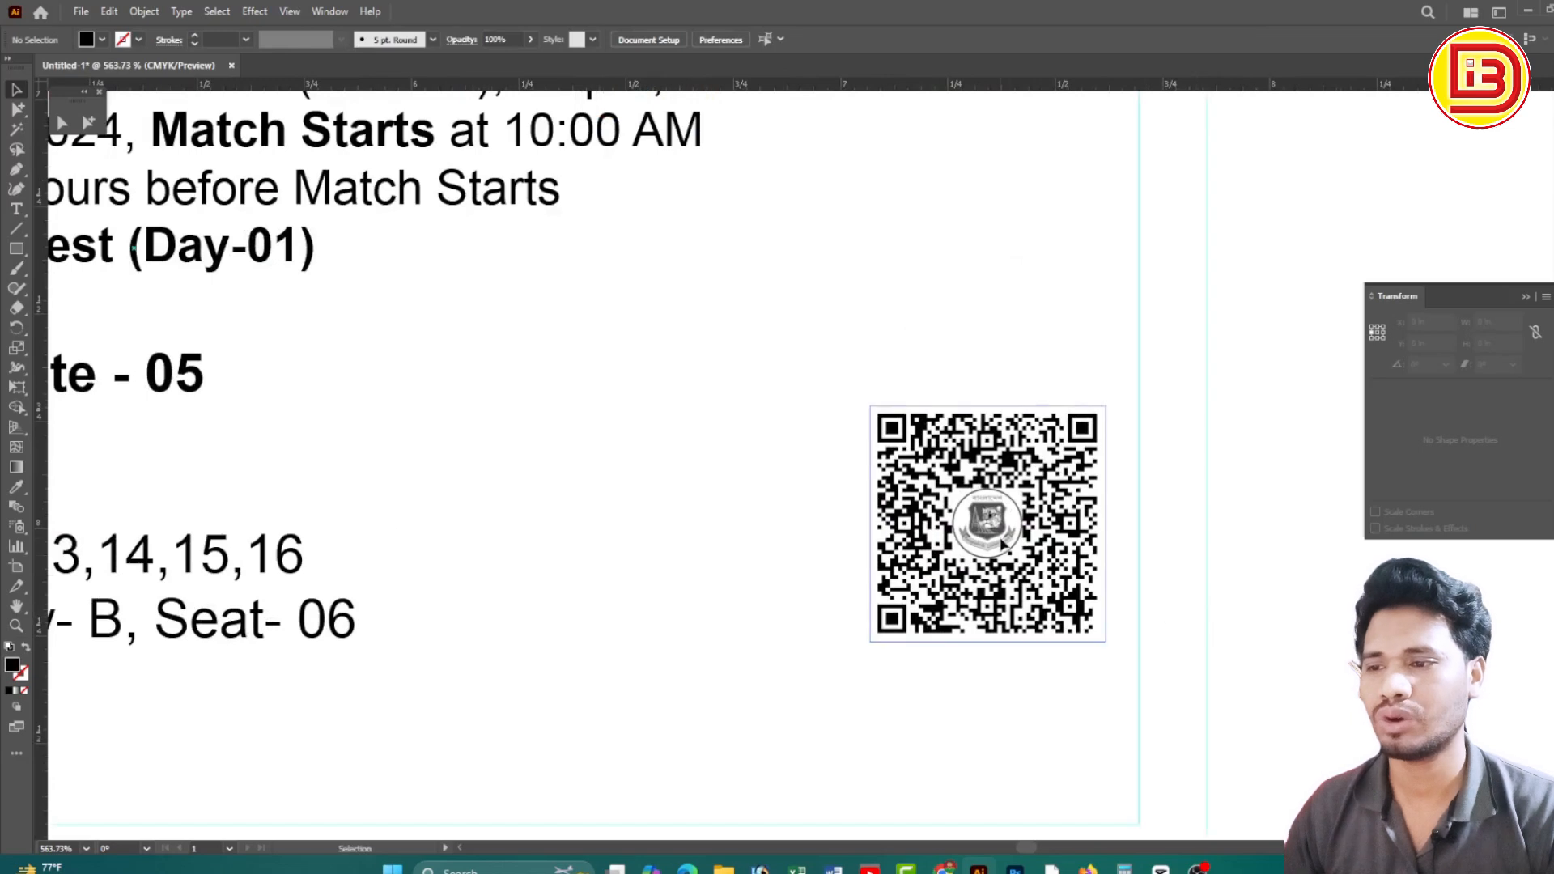
left_click(1002, 544)
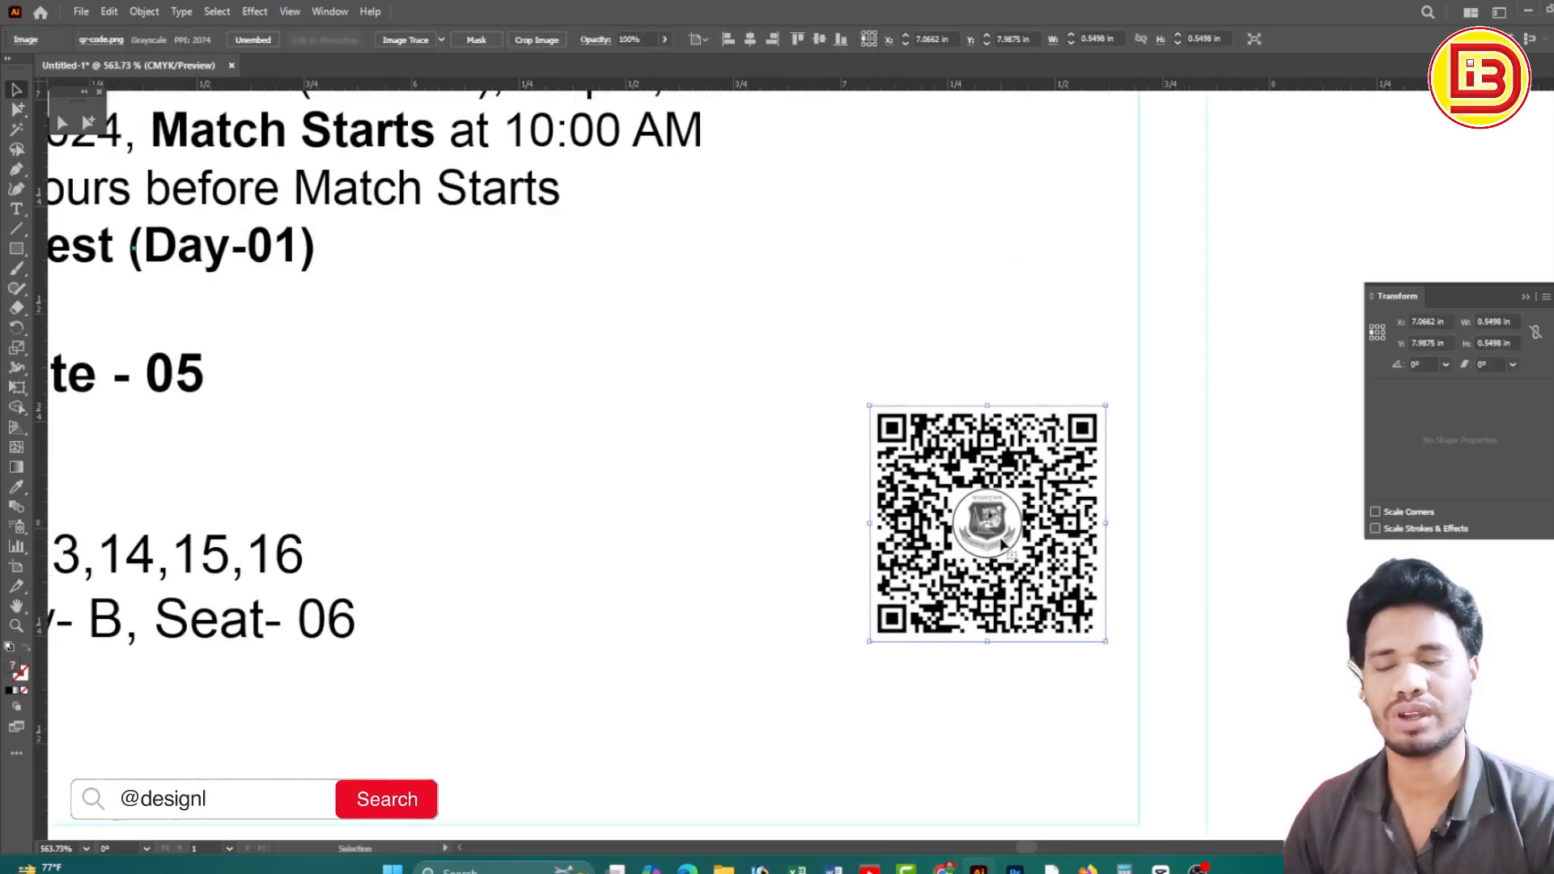
left_click(392, 804)
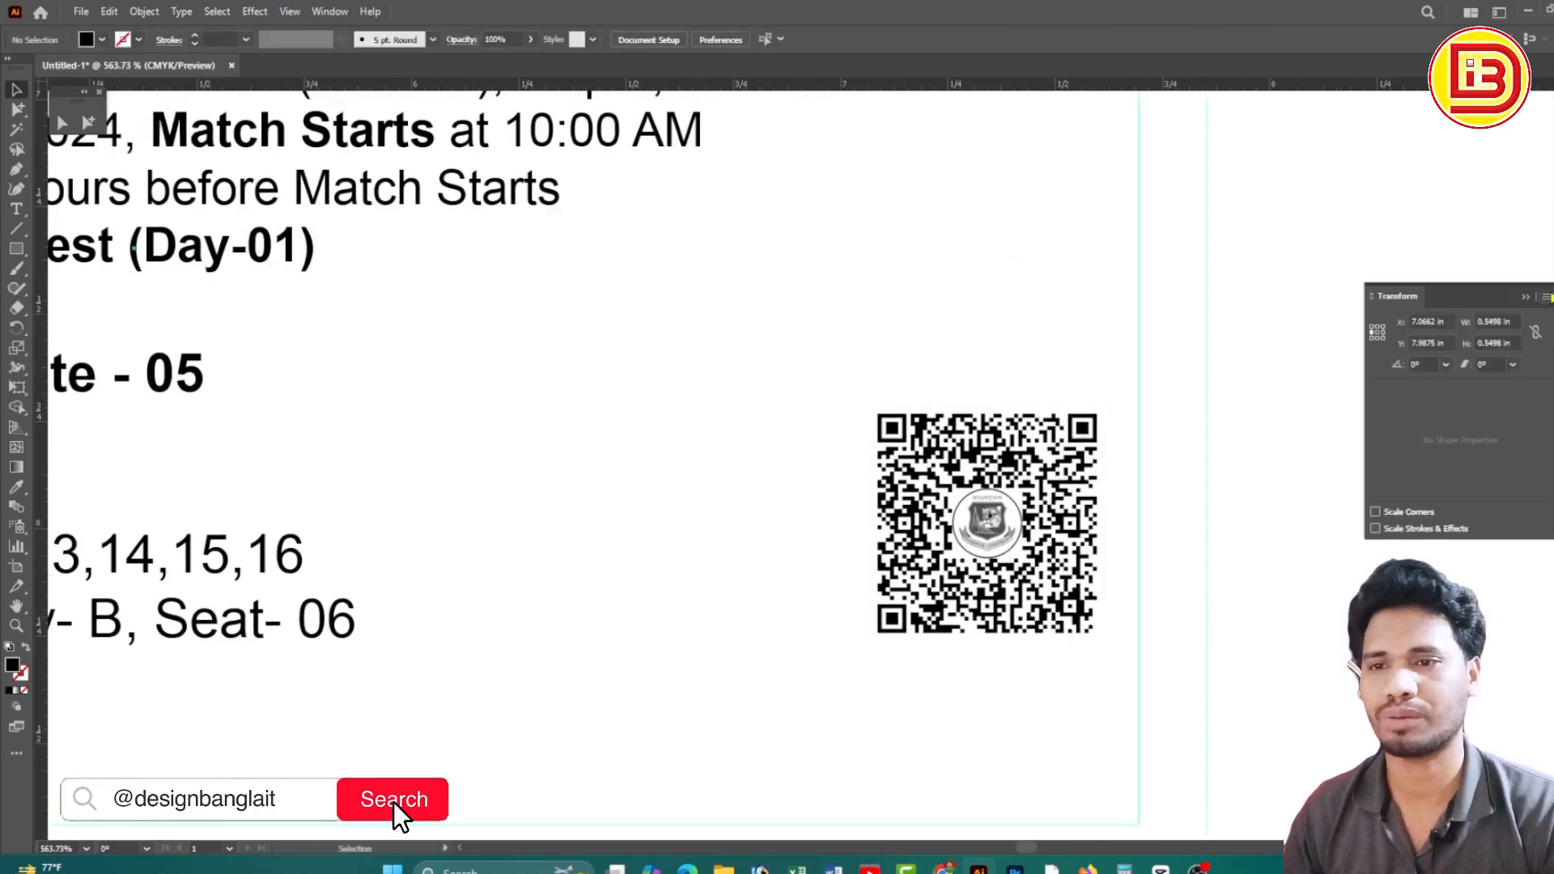
Turn on Overprint Preview in Separations Preview and toggle the Black plate off and on
left_click(1551, 264)
left_click(1367, 286)
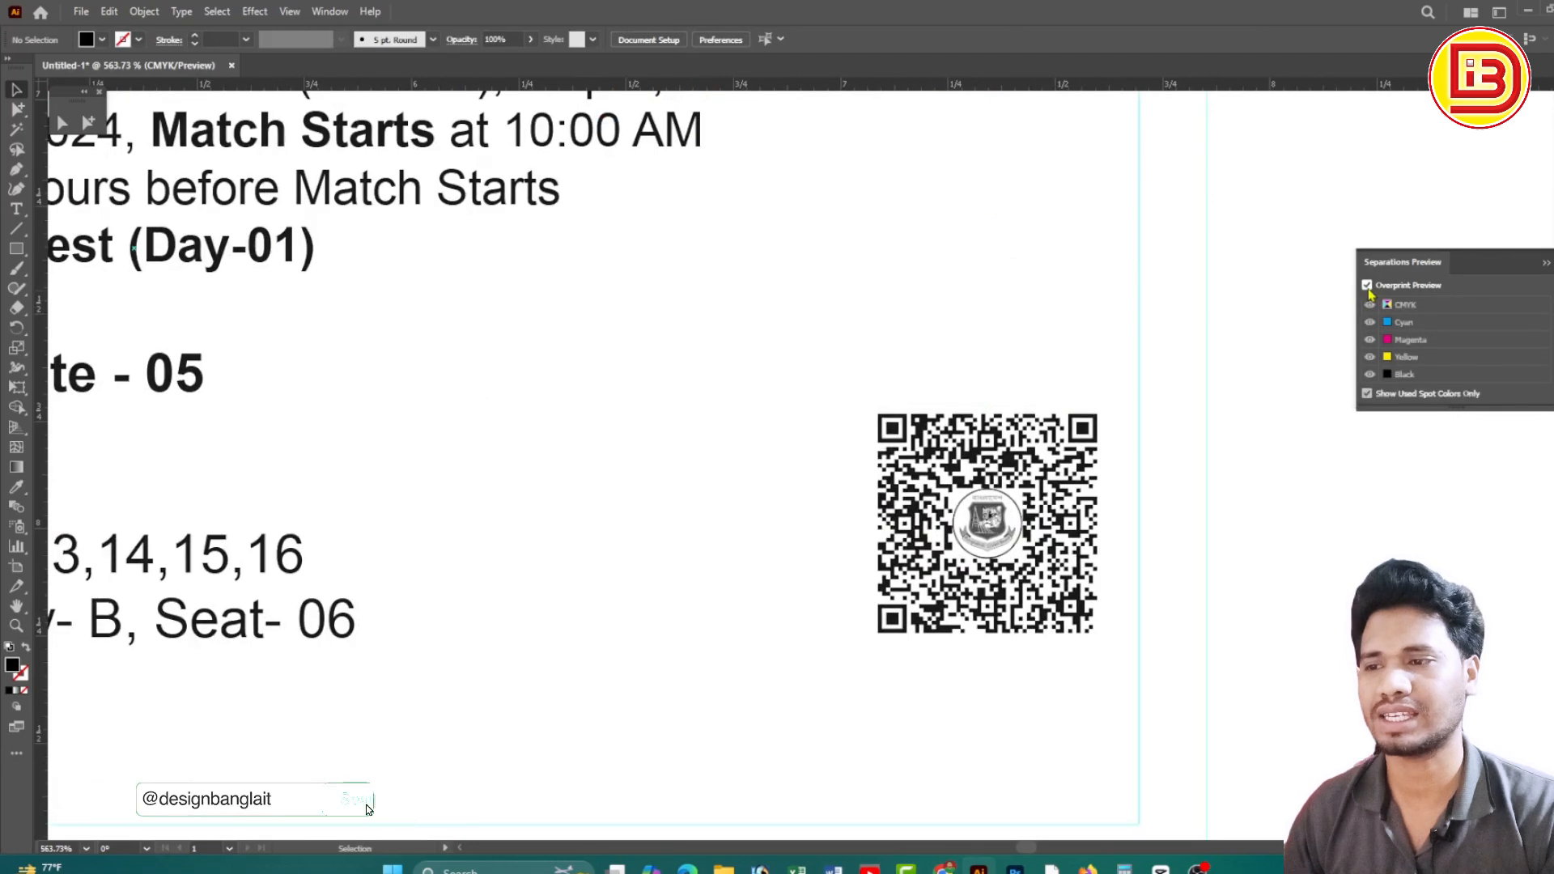
left_click(1369, 376)
left_click(1370, 375)
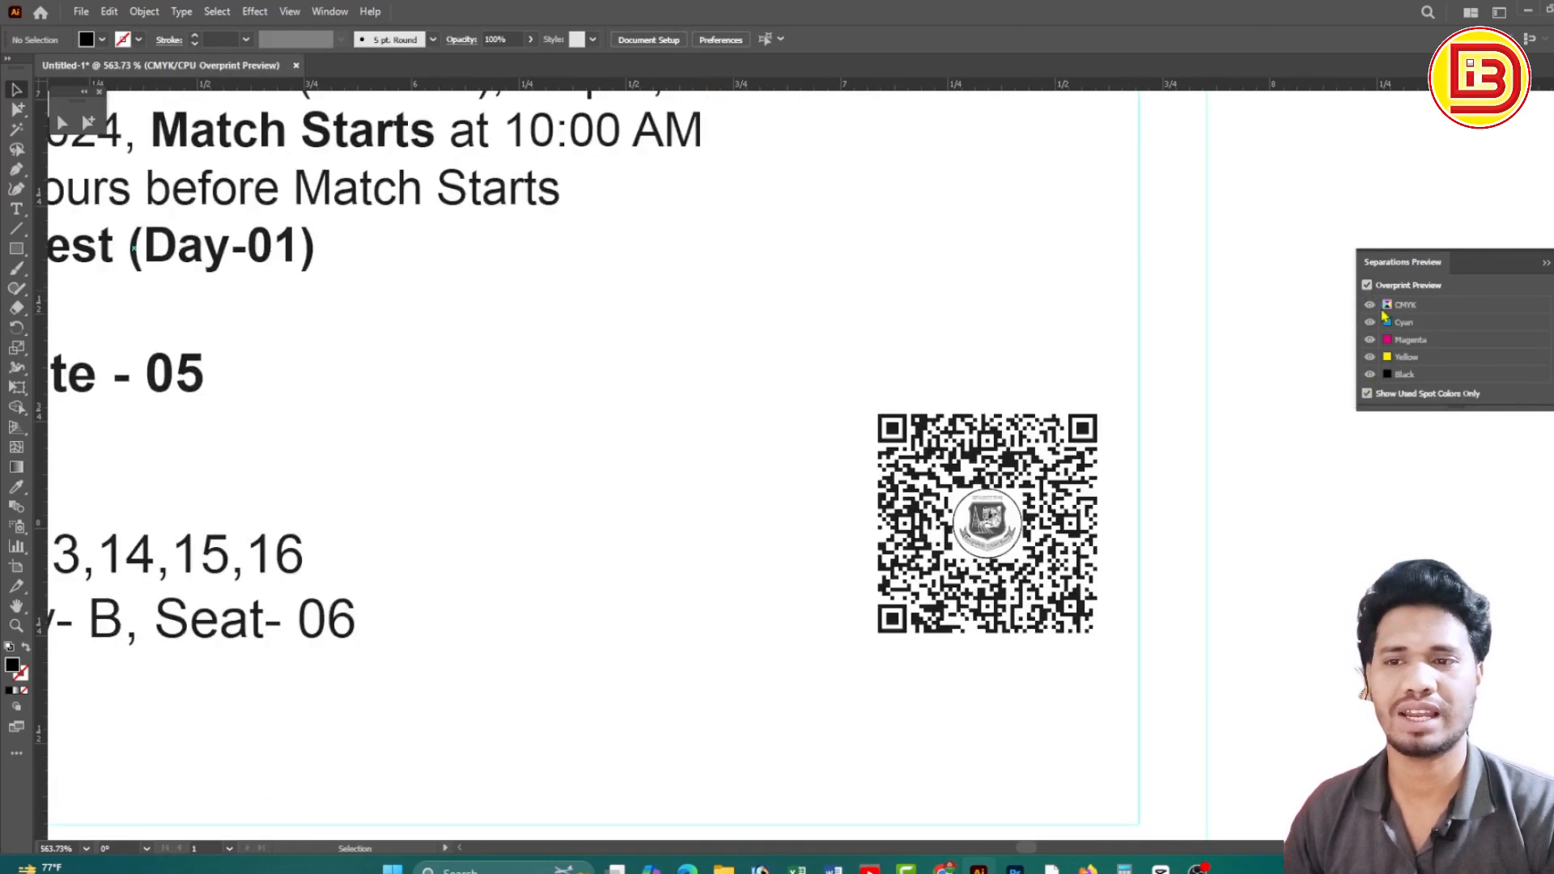
left_click(757, 374, "ctrl+alt")
left_click(757, 374, "ctrl+alt")
left_click(756, 375, "ctrl+alt")
left_click(756, 374, "ctrl+alt")
left_click(756, 374, "ctrl+alt")
left_click_drag(689, 443, 1156, 458)
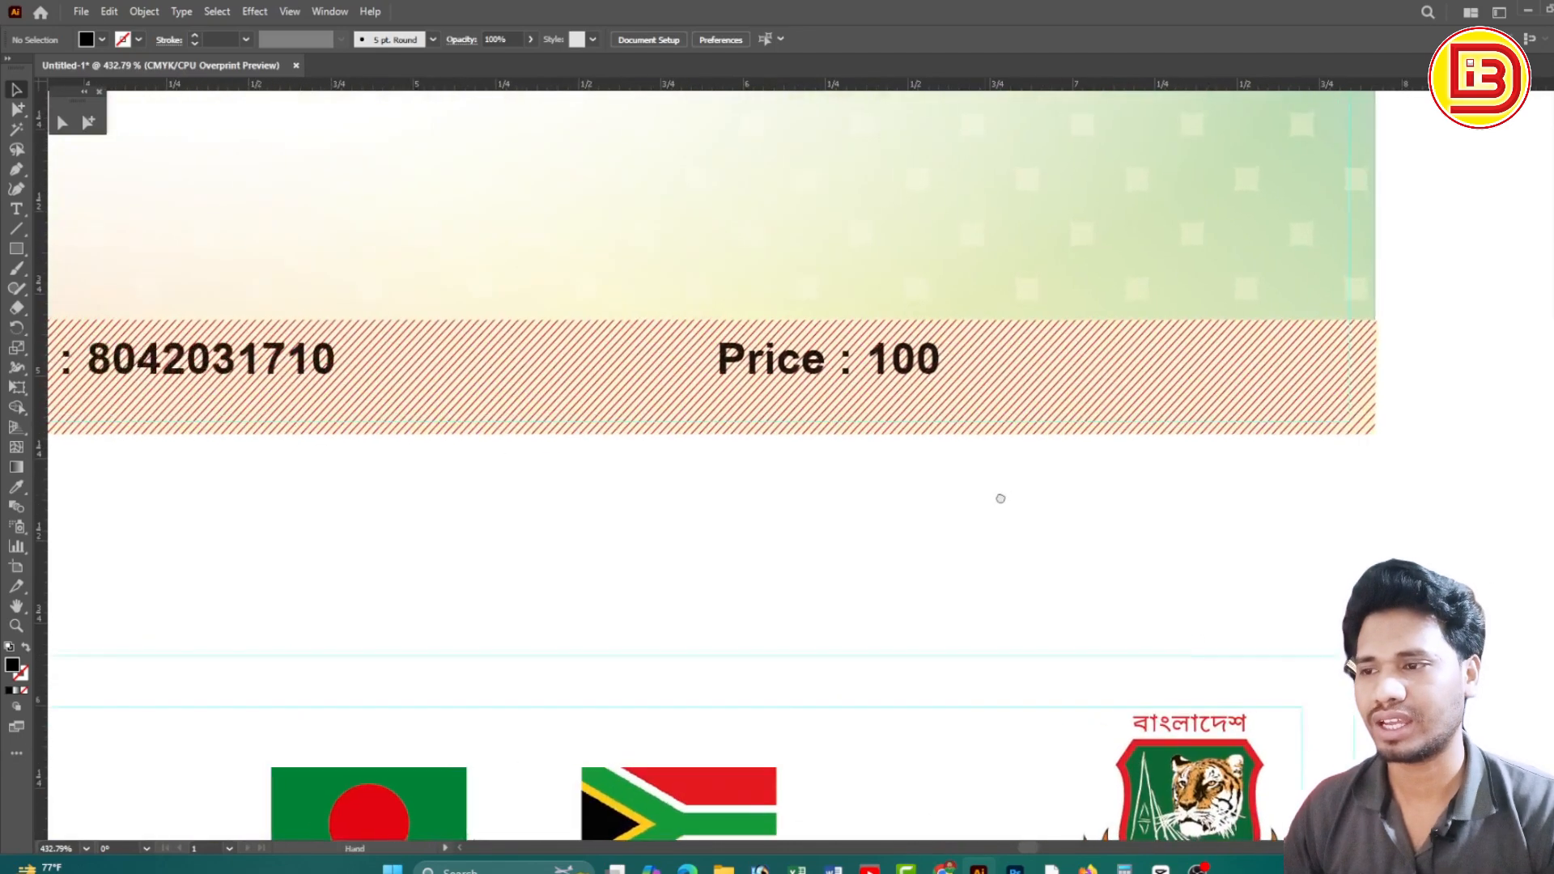
Move the serial number and price line straight down onto the lower ticket
left_click(312, 377)
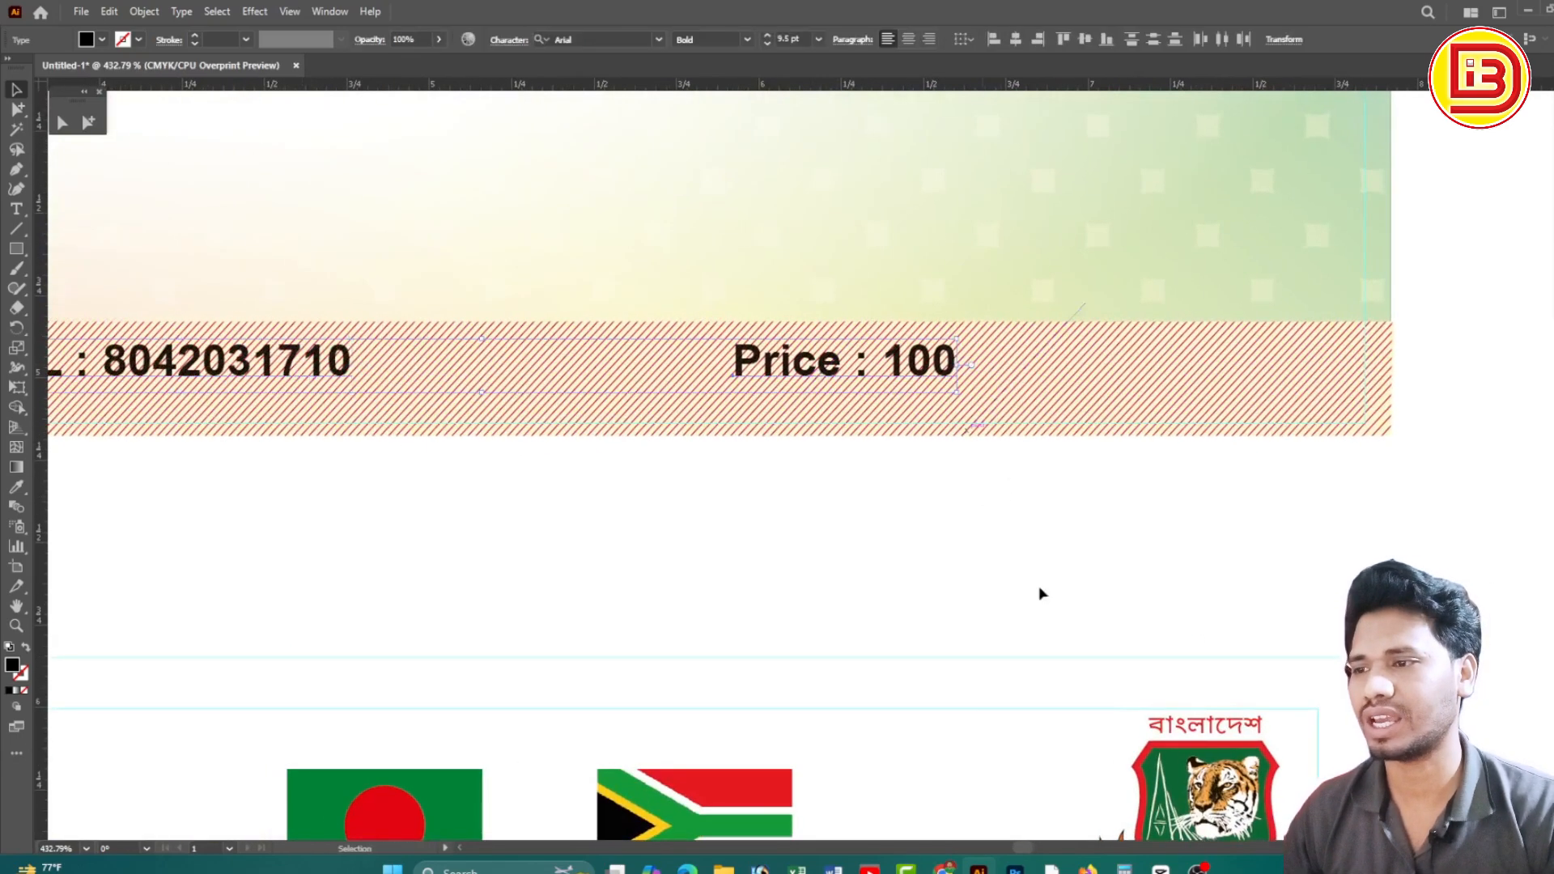
left_click(700, 468, "ctrl+alt")
left_click(701, 470, "ctrl+alt")
left_click(701, 470, "ctrl+alt")
left_click(701, 470, "ctrl+alt")
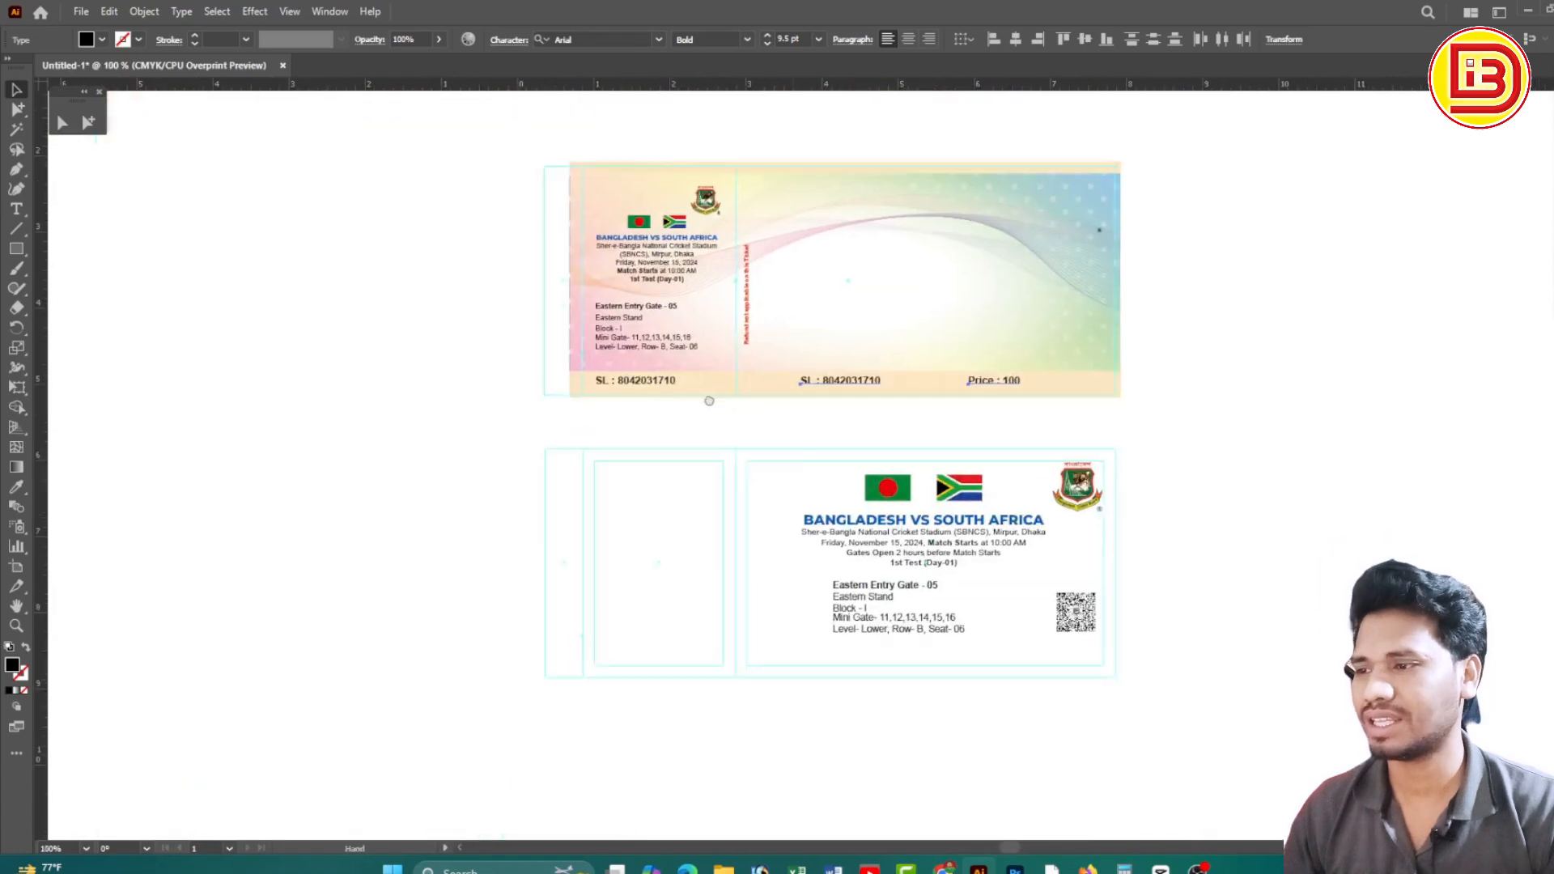
left_click_drag(751, 285, 1233, 661)
left_click(1033, 590)
Append TK to the lower ticket's price so it reads 100 TK
key("ctrl+space")
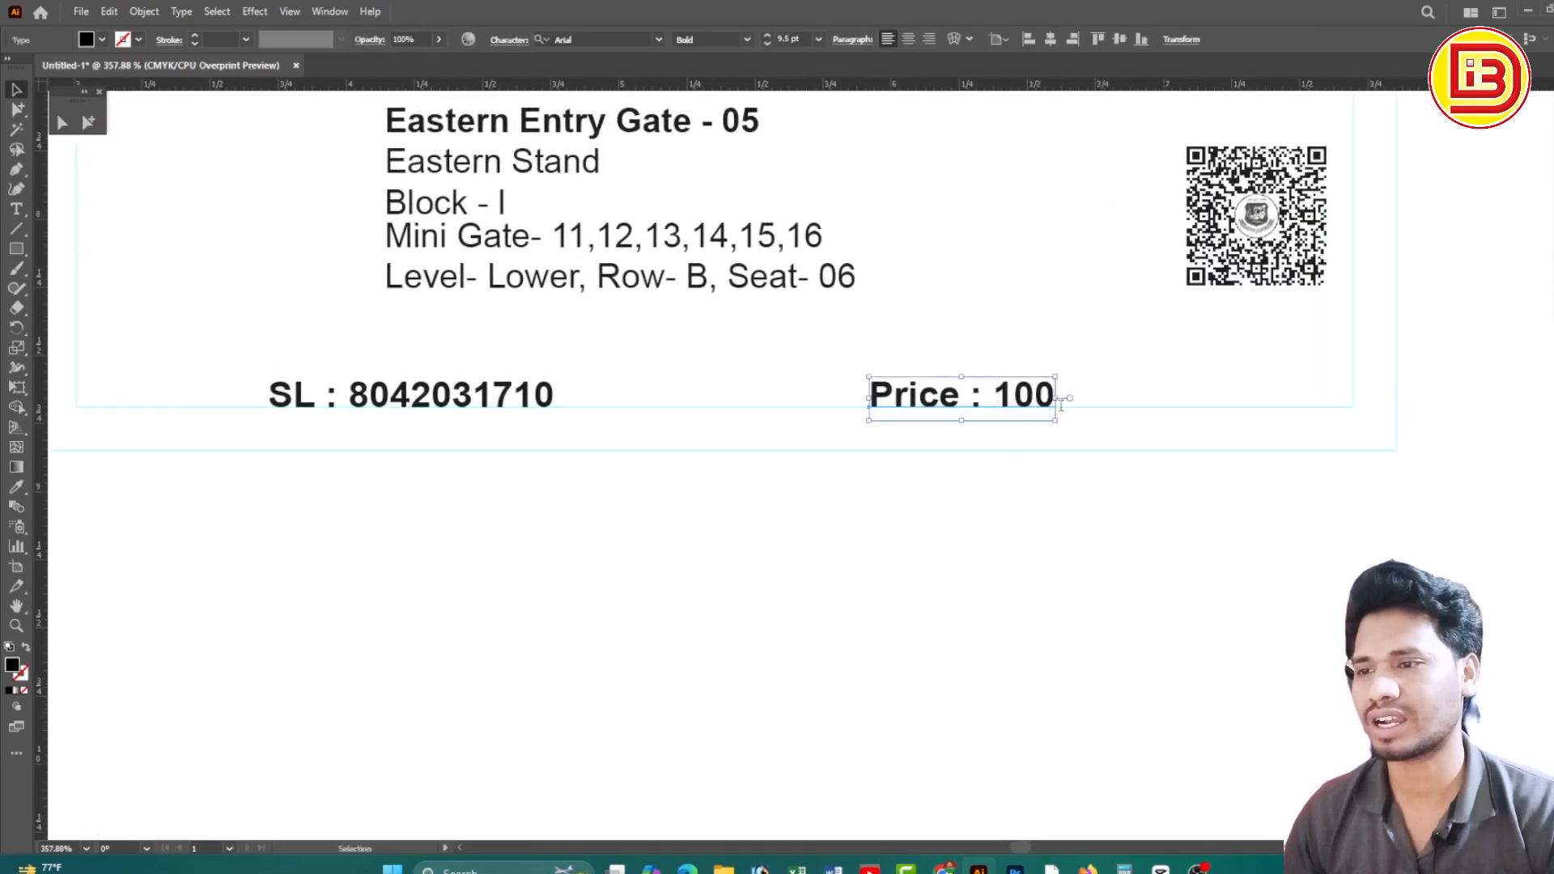
double_click(1049, 397)
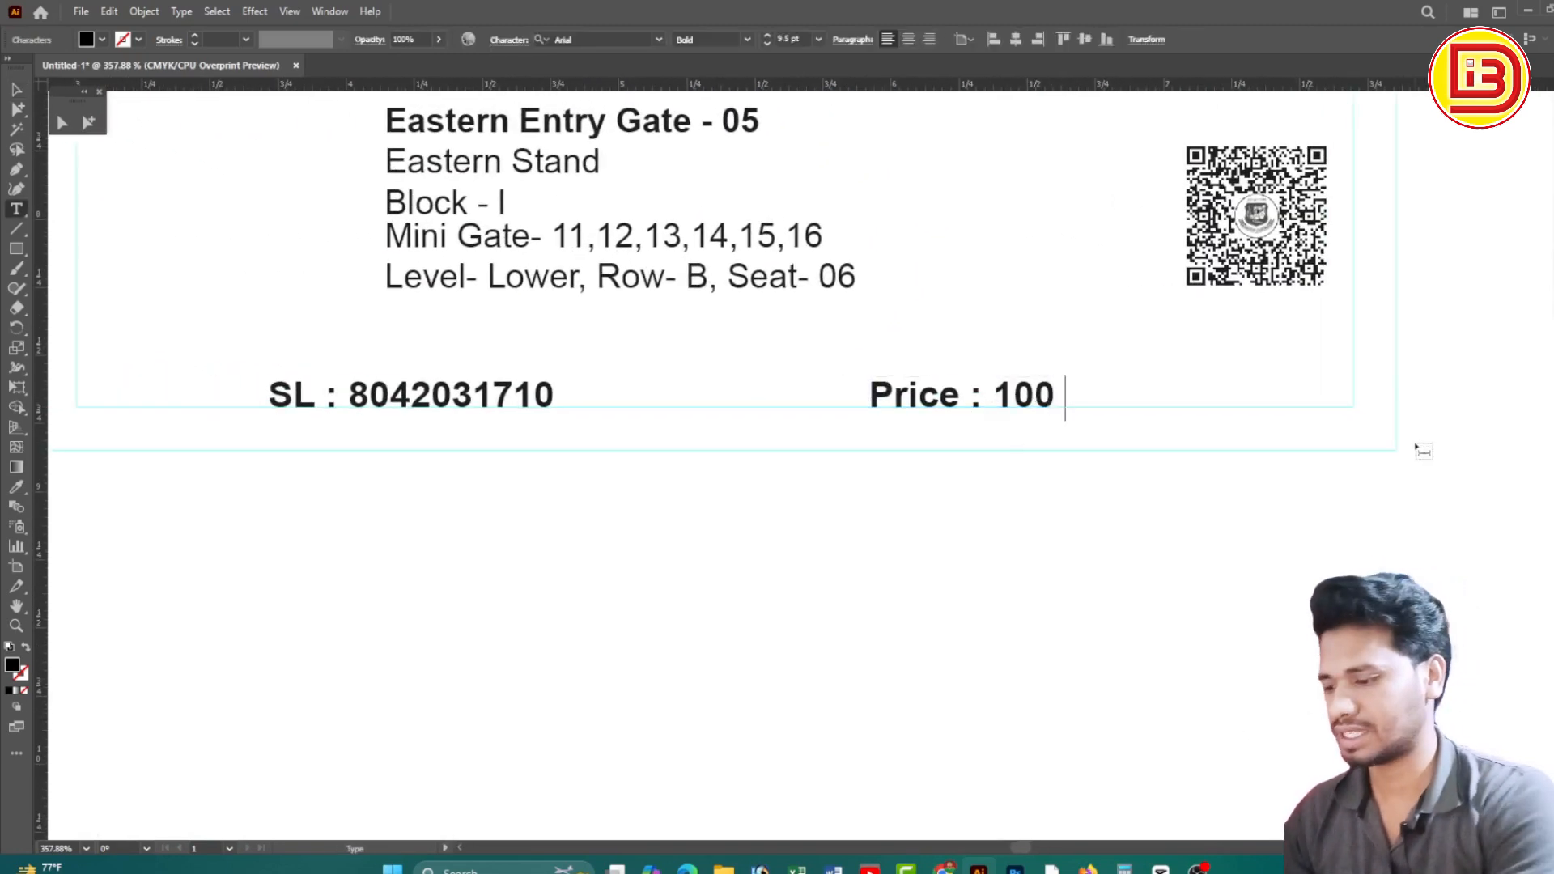
type("TK")
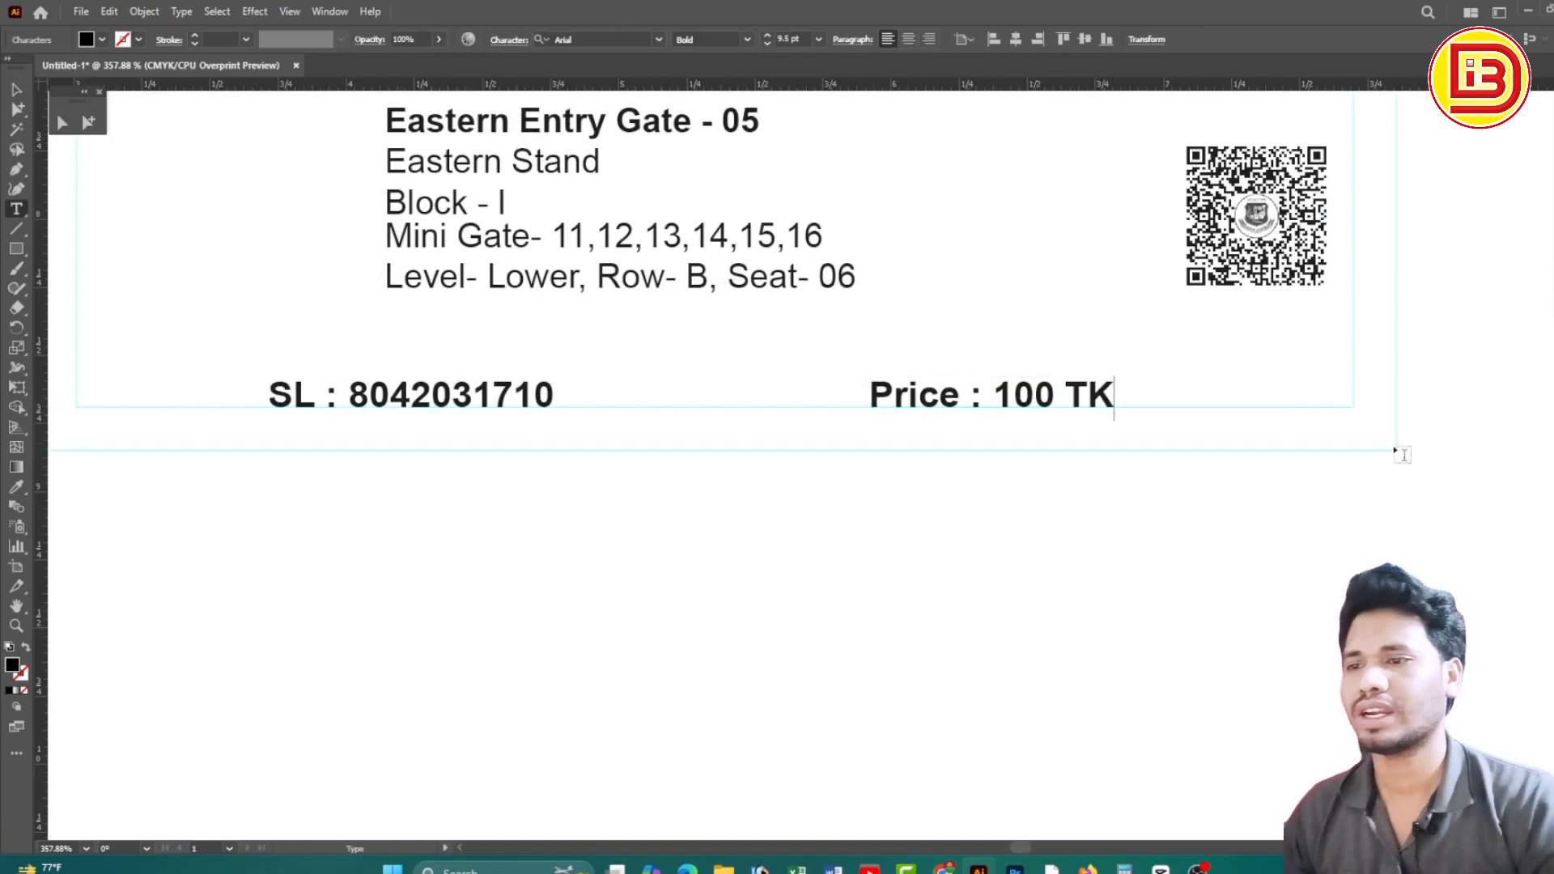
key("Escape")
left_click(919, 558)
scroll(825, 434, "down", 5)
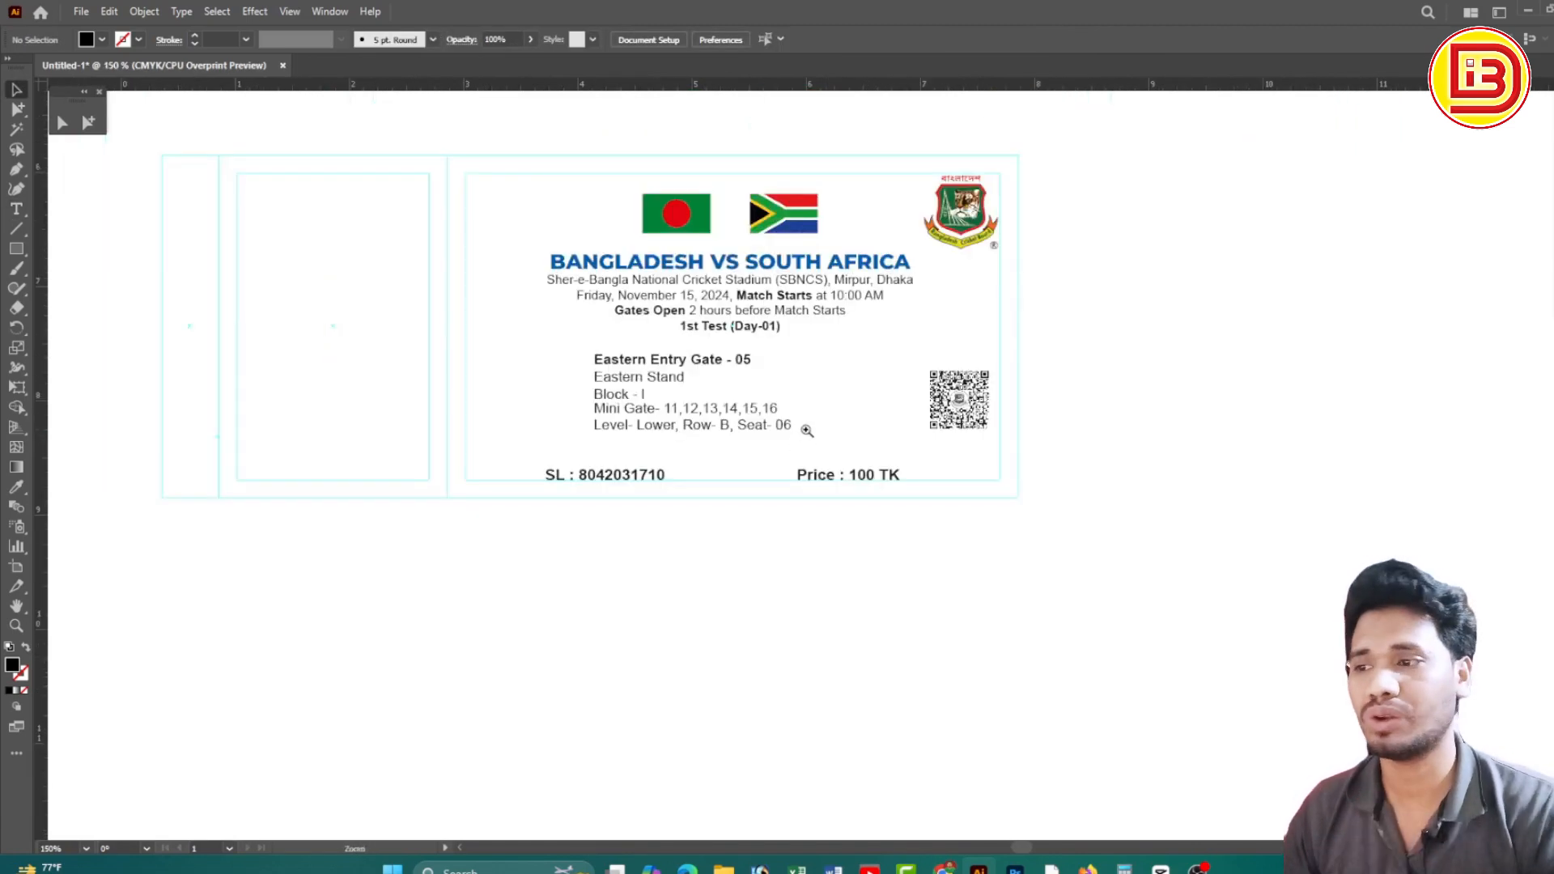
Drag the red vertical Refund note from the upper ticket into the lower ticket
left_click(799, 429, "ctrl+alt")
left_click_drag(748, 238, 851, 355)
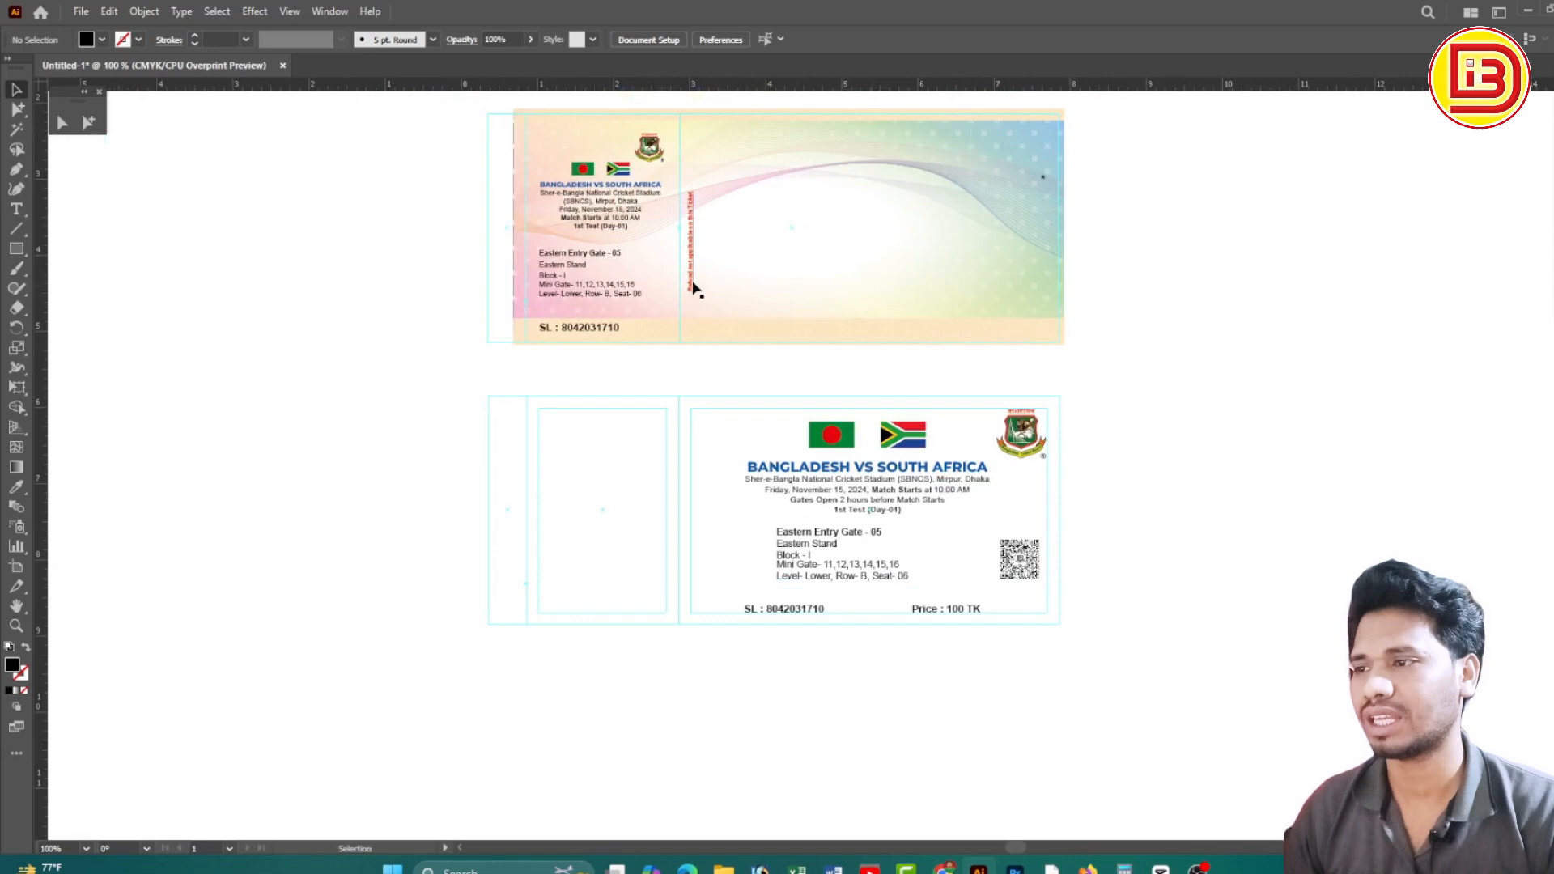
left_click_drag(693, 288, 726, 555)
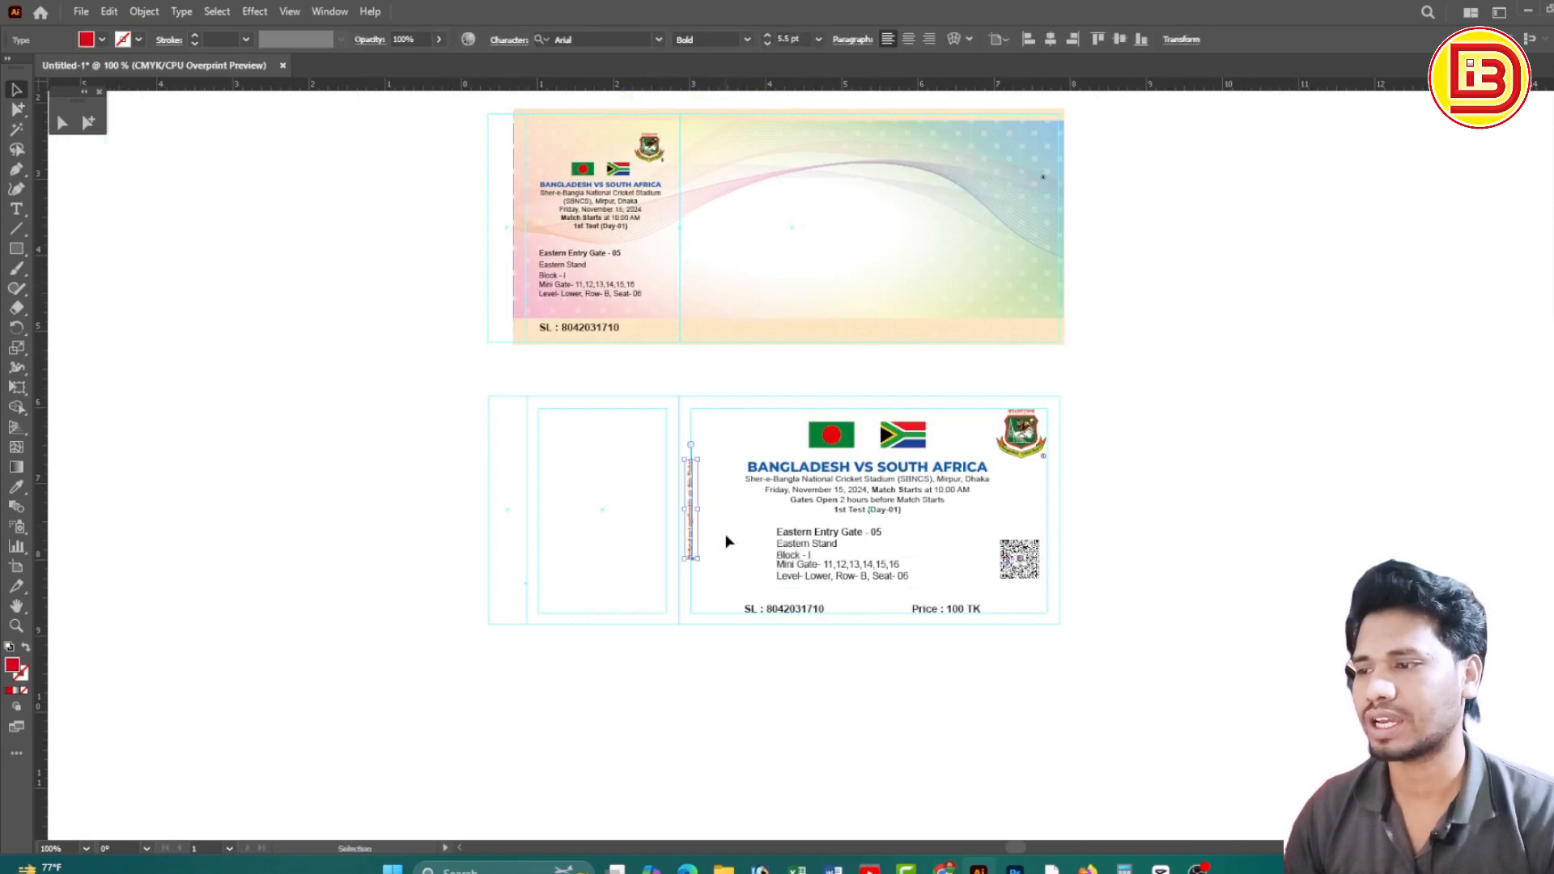
key("ctrl+space")
left_click_drag(649, 503, 960, 563)
Nudge the Refund note slightly right so it sits left of the match details
left_click(441, 492)
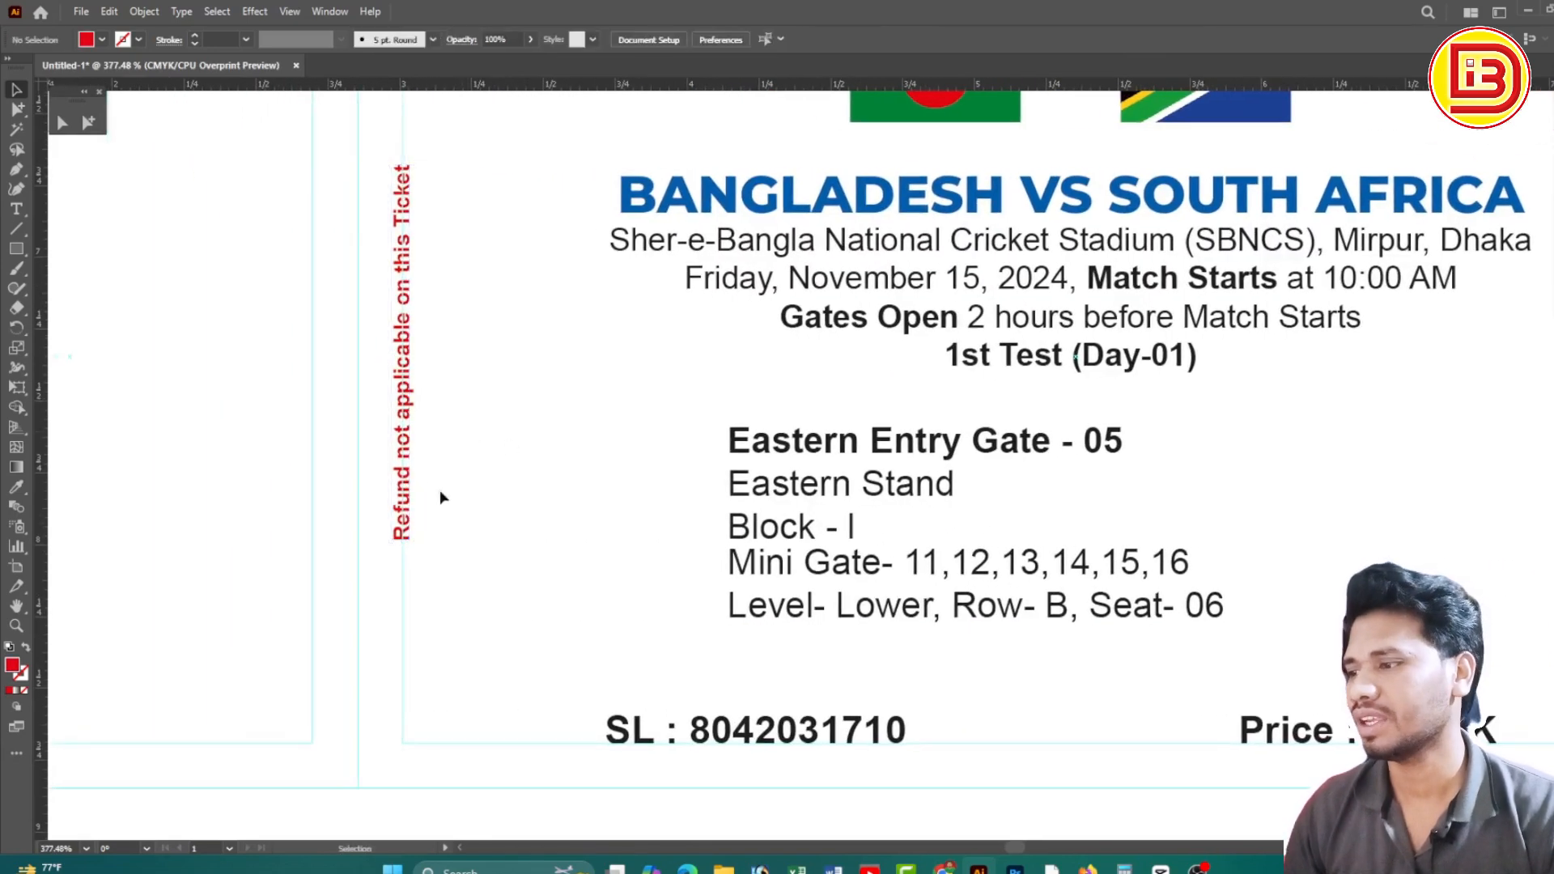
left_click_drag(413, 480, 419, 479)
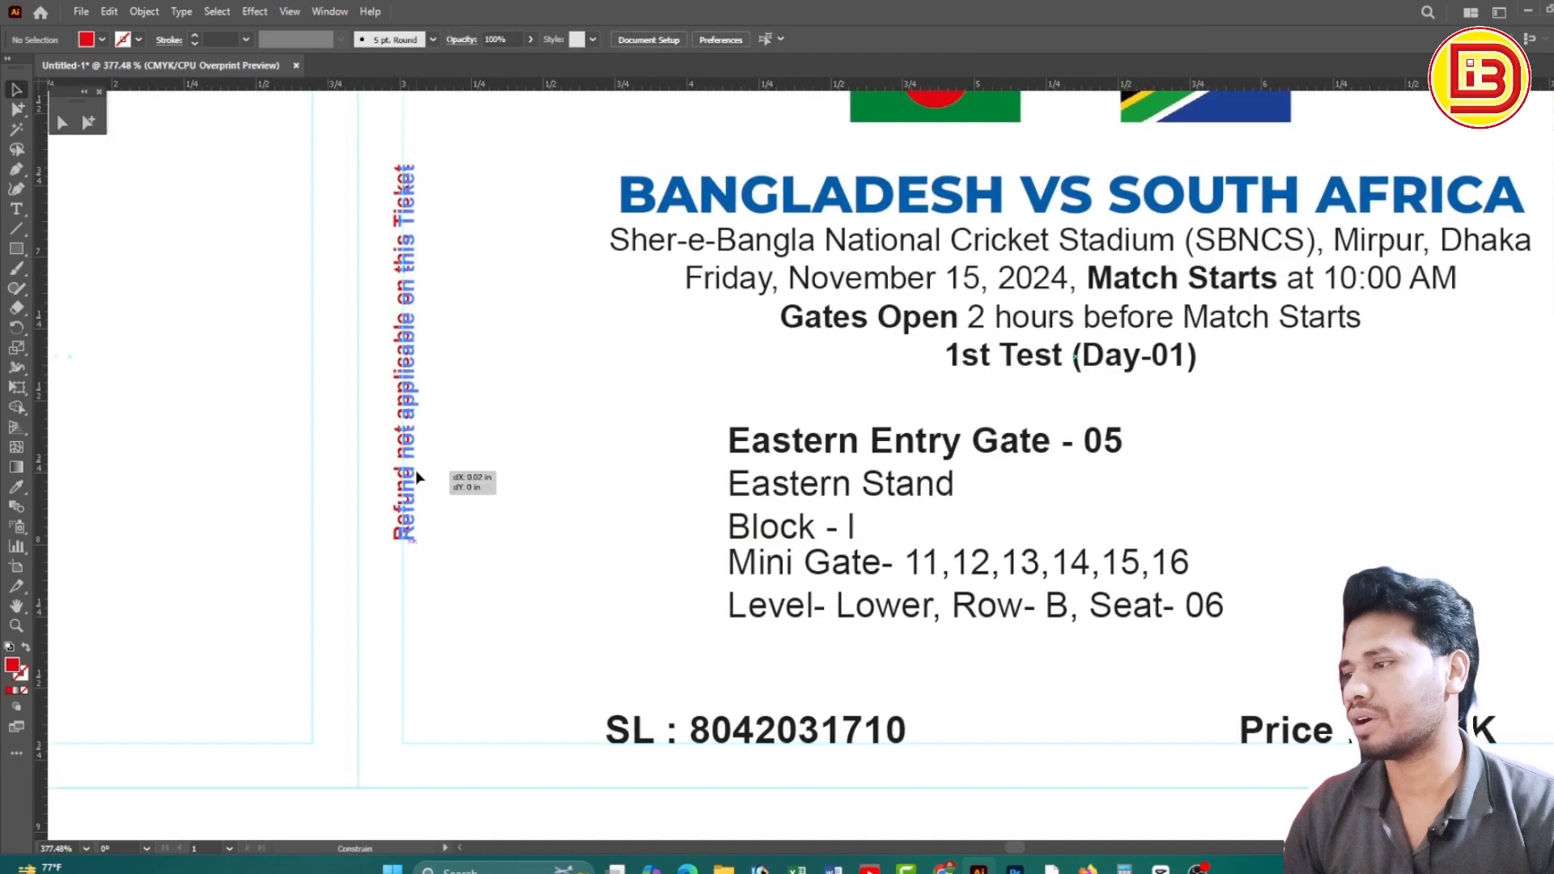
left_click(519, 440)
left_click_drag(411, 364, 416, 365)
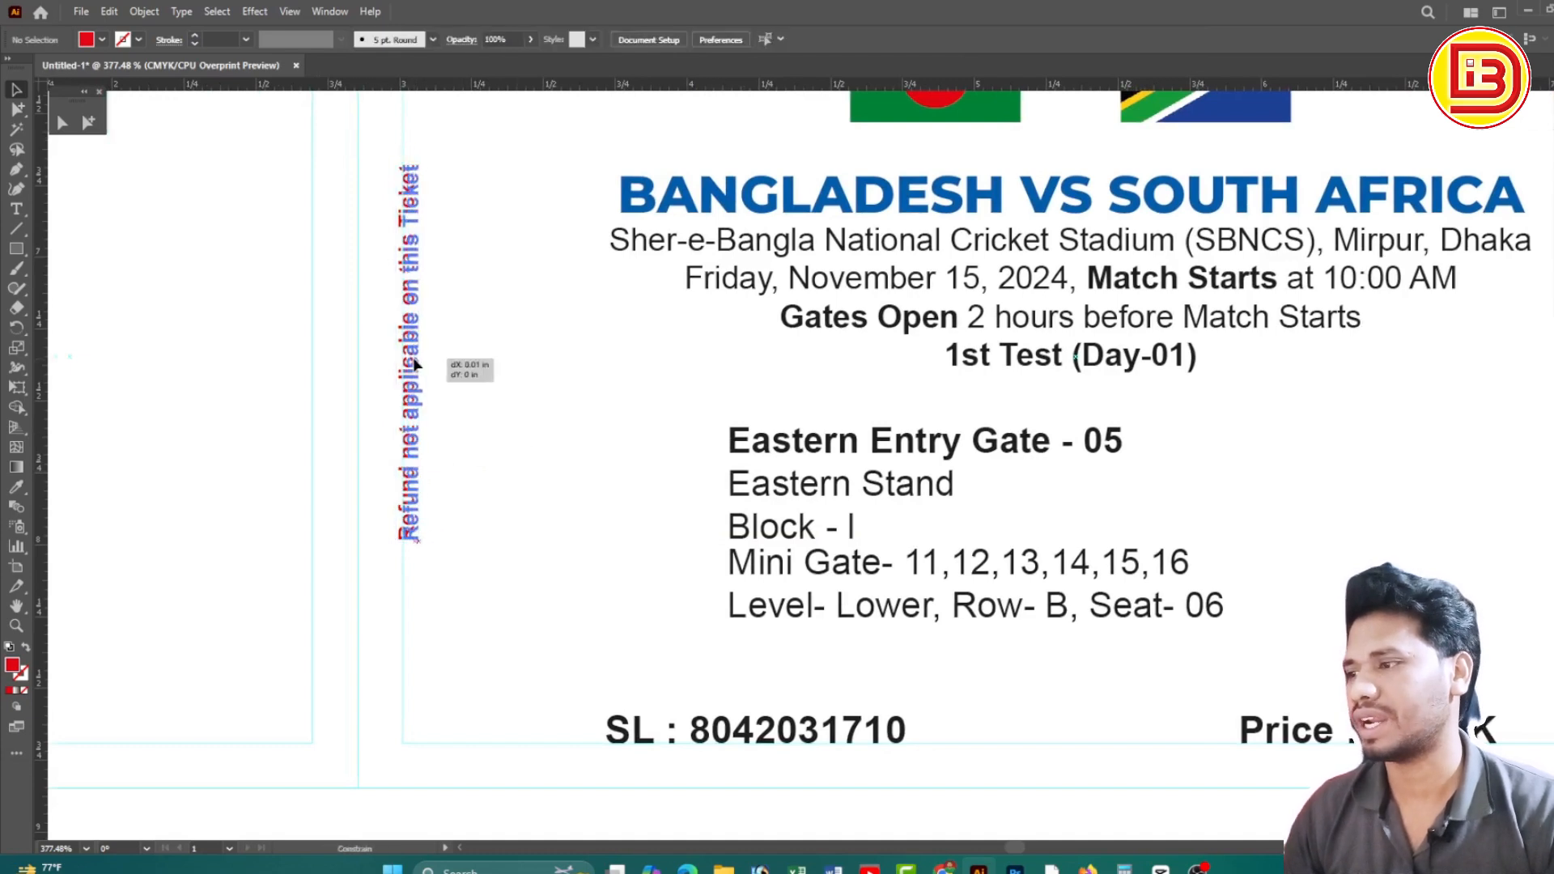
left_click(486, 348)
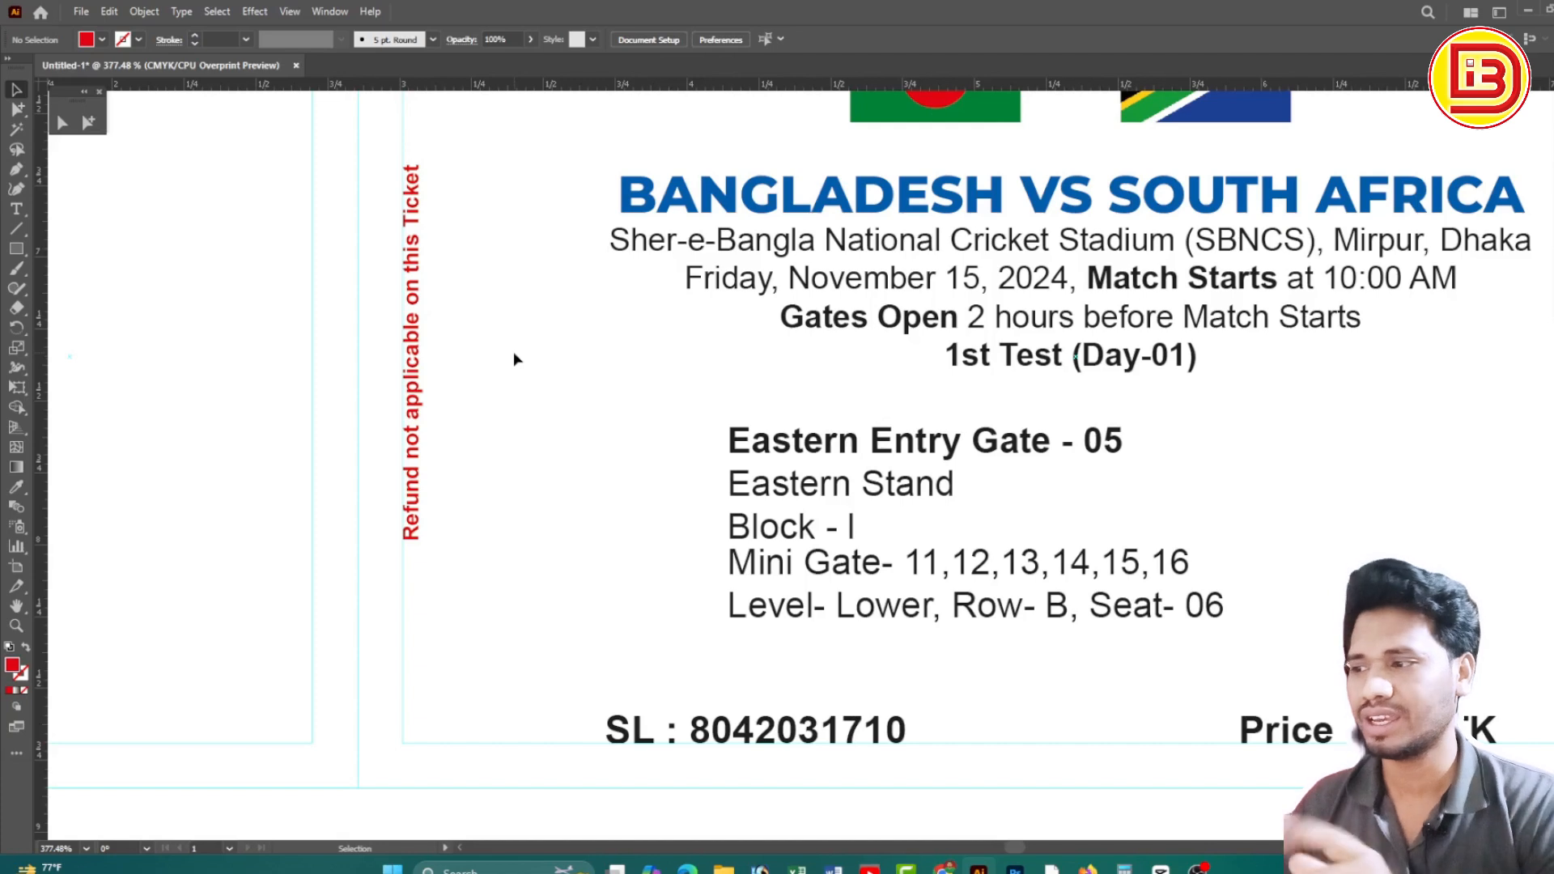
left_click_drag(514, 357, 405, 421)
left_click(530, 394)
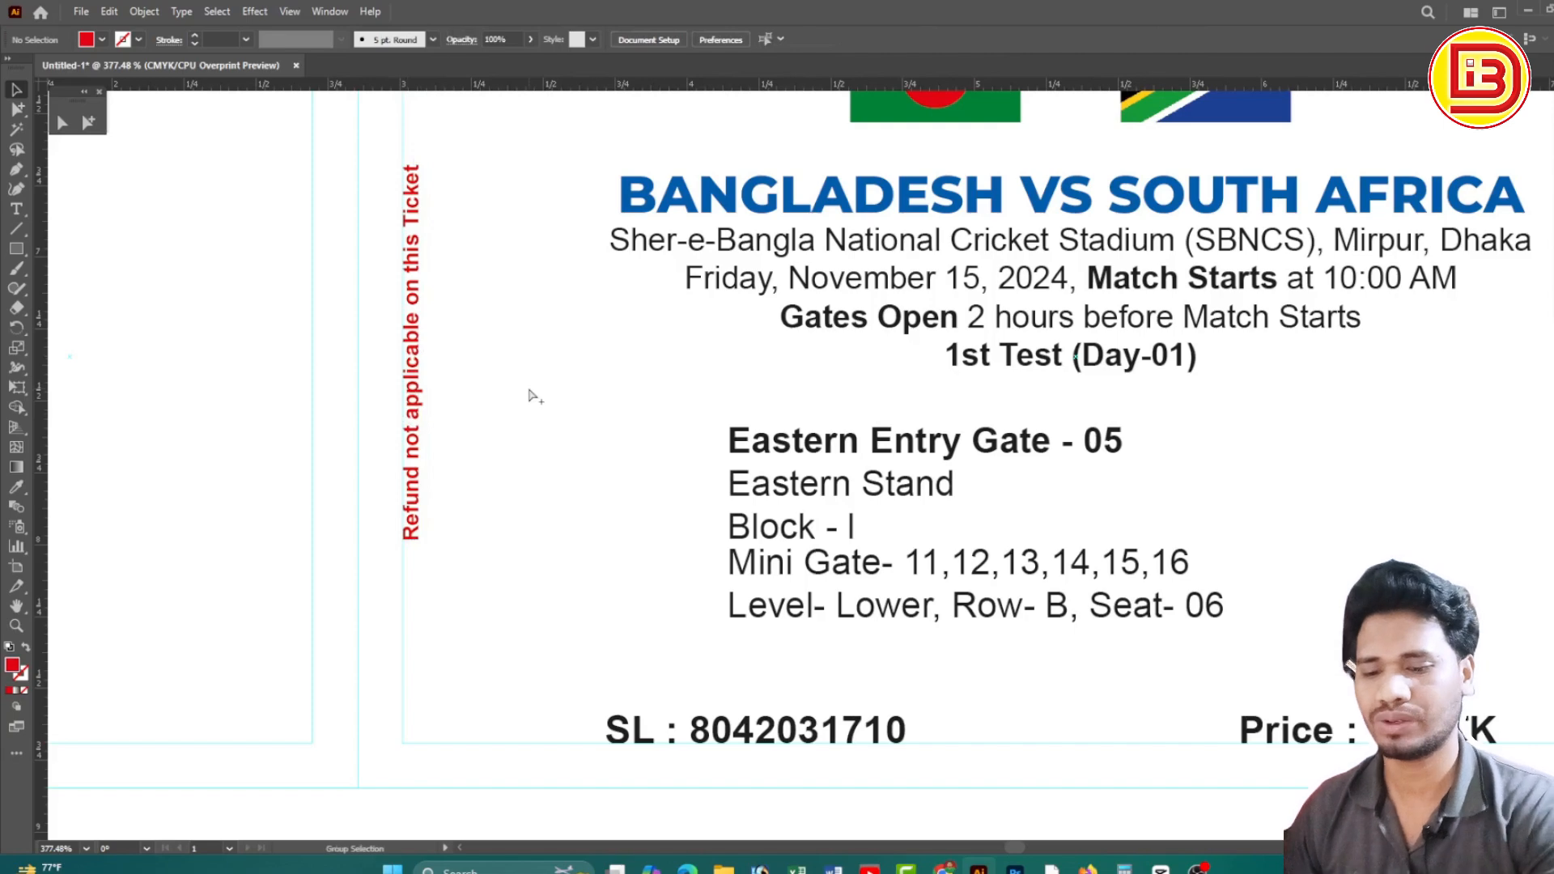
key("ctrl+minus")
key("ctrl+minus")
key("ctrl+minus")
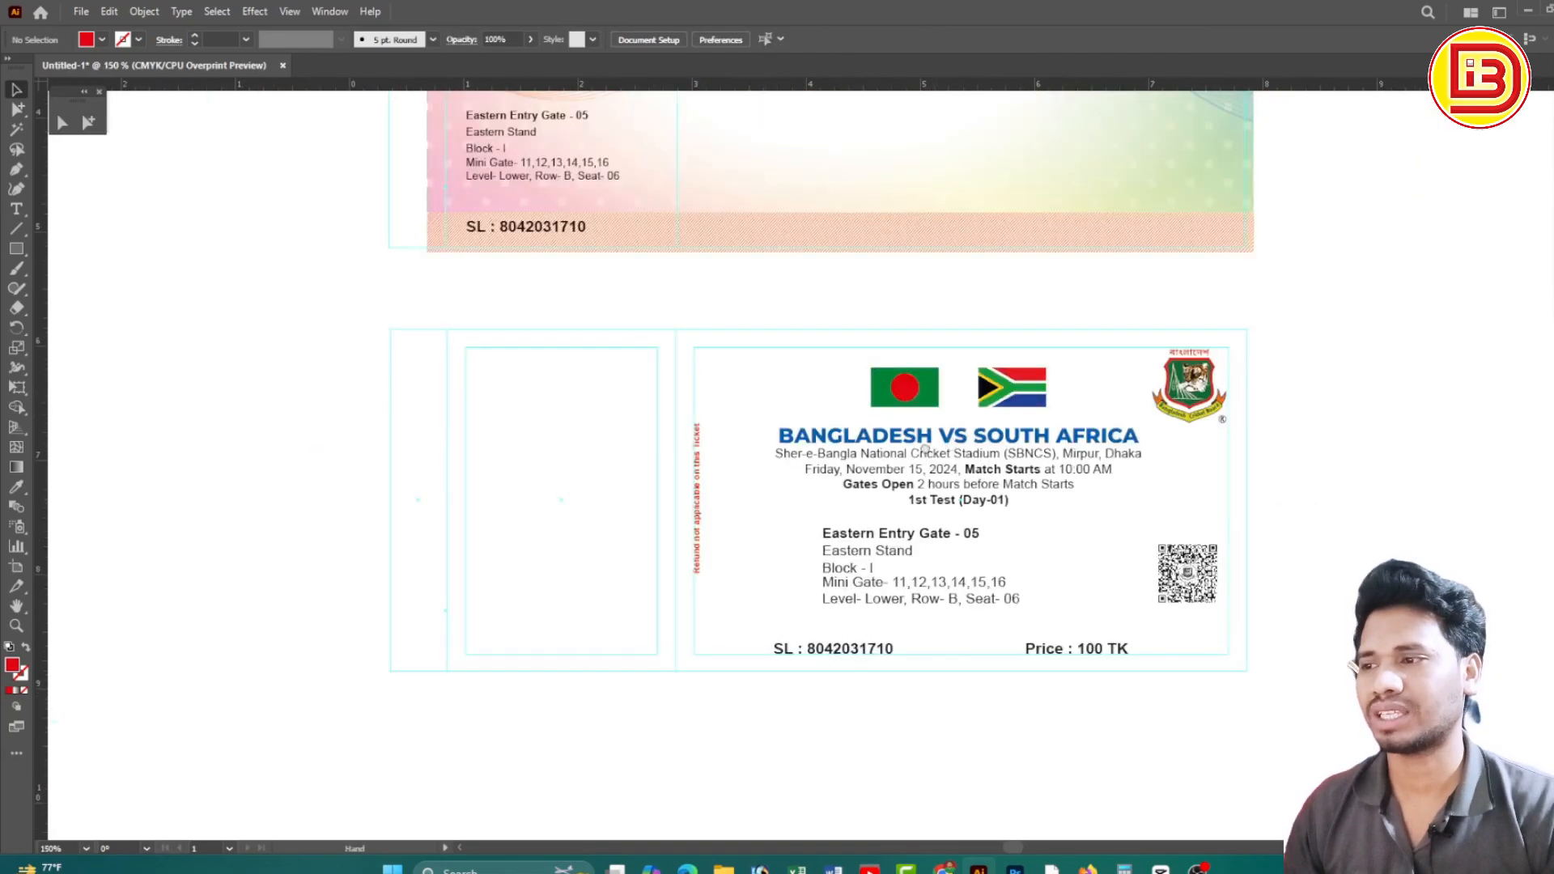
key("ctrl+minus")
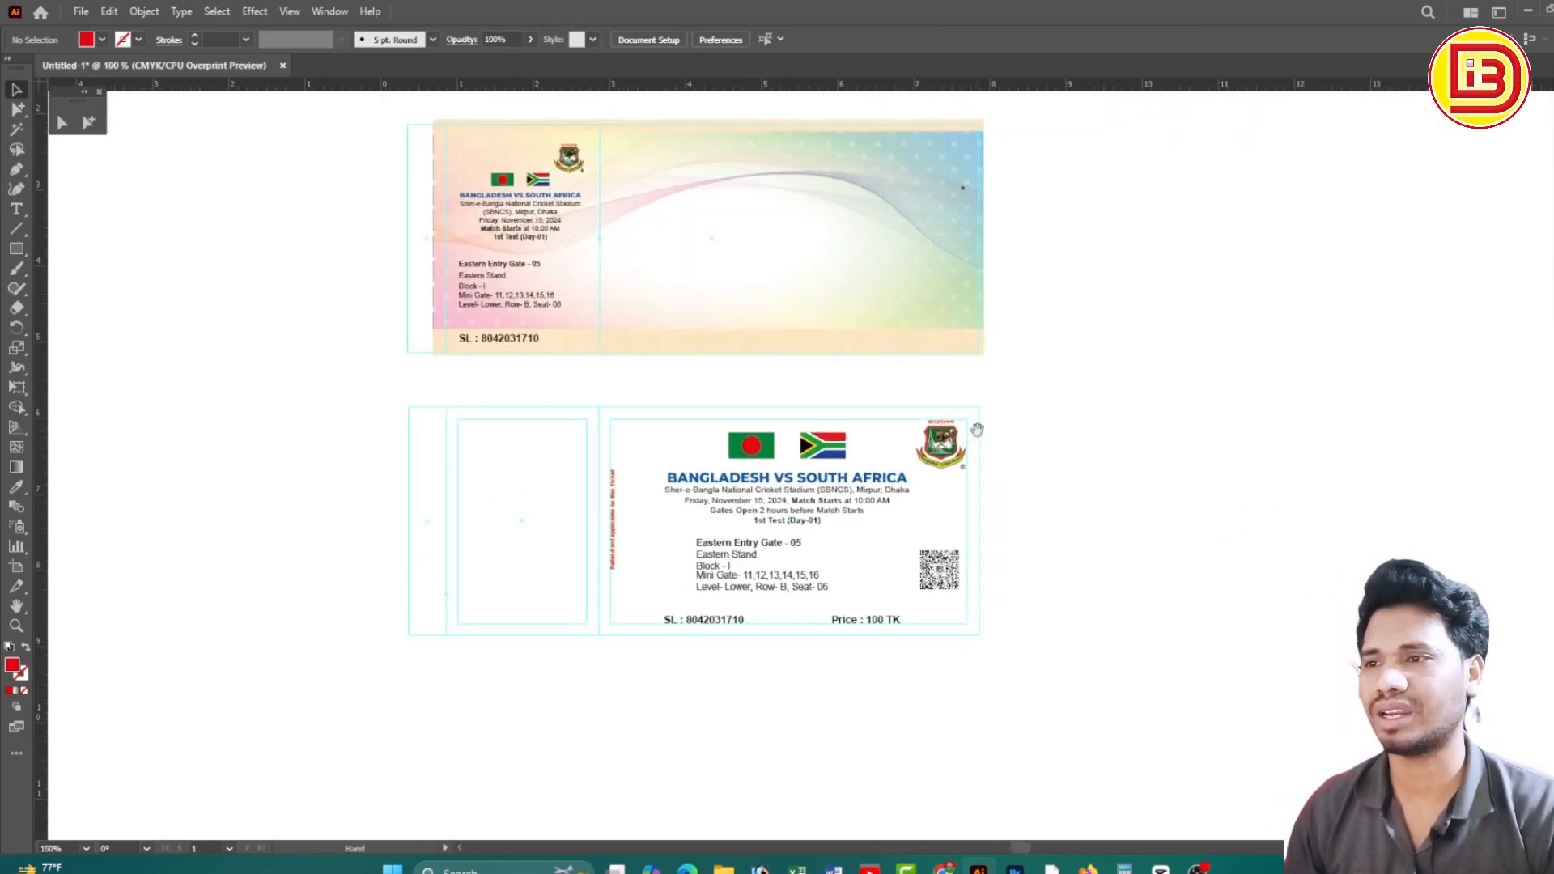
Check the ® mark on the upper ticket and the Cricket Board logo on the lower ticket
left_click_drag(936, 177, 1000, 230)
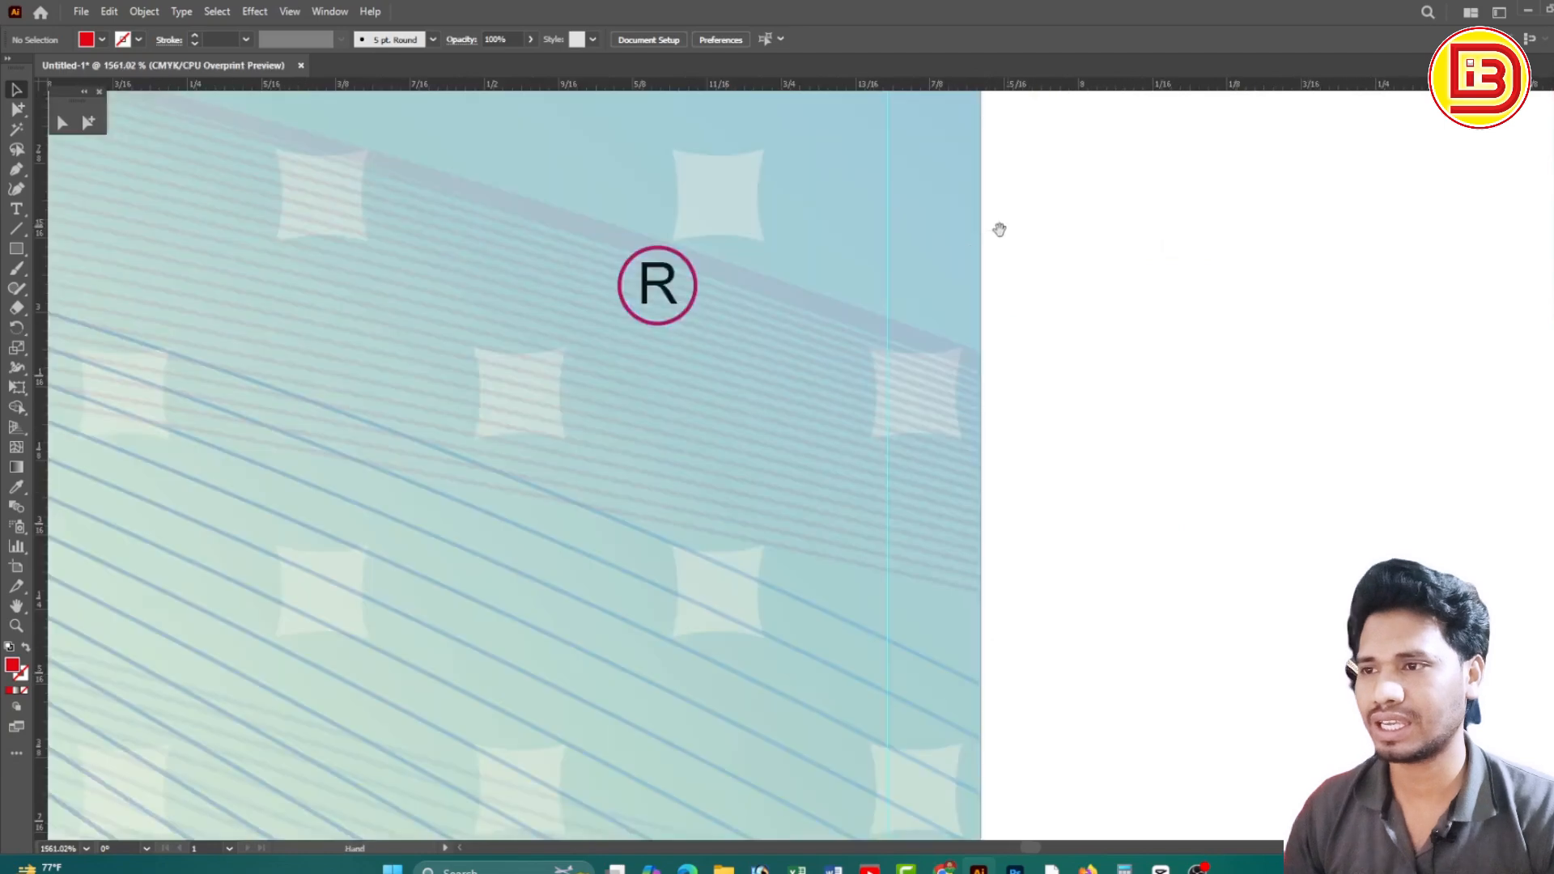
left_click(659, 312)
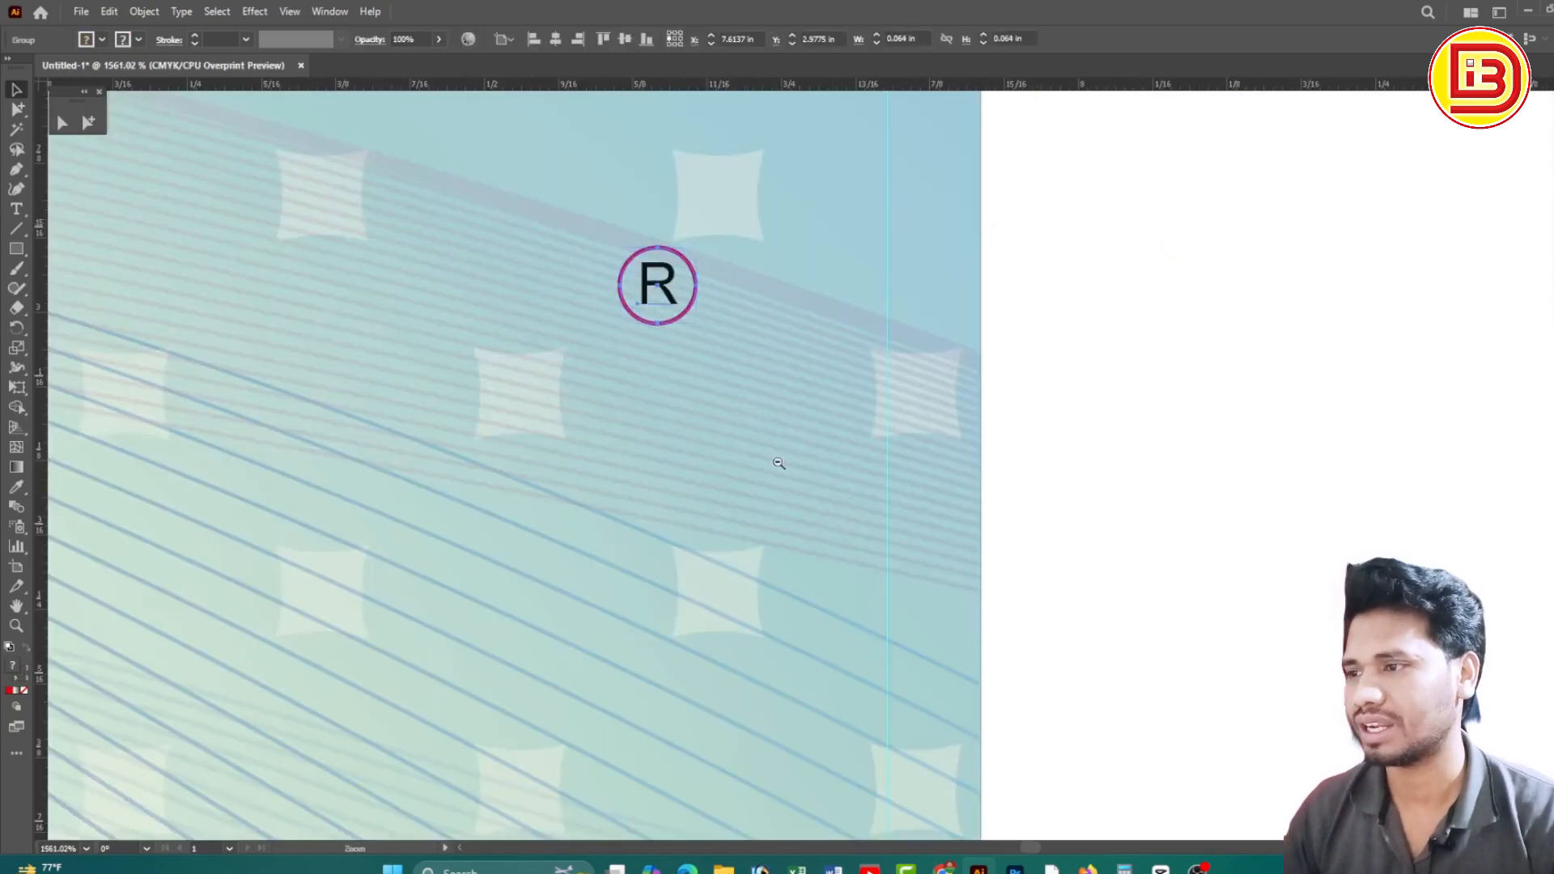
key("ctrl+minus")
key("ctrl+minus")
key("ctrl+minus")
left_click(912, 464, "ctrl+alt")
left_click(913, 464, "ctrl+alt")
left_click(913, 463, "ctrl+alt")
left_click_drag(681, 538, 933, 275)
left_click_drag(900, 489, 933, 322)
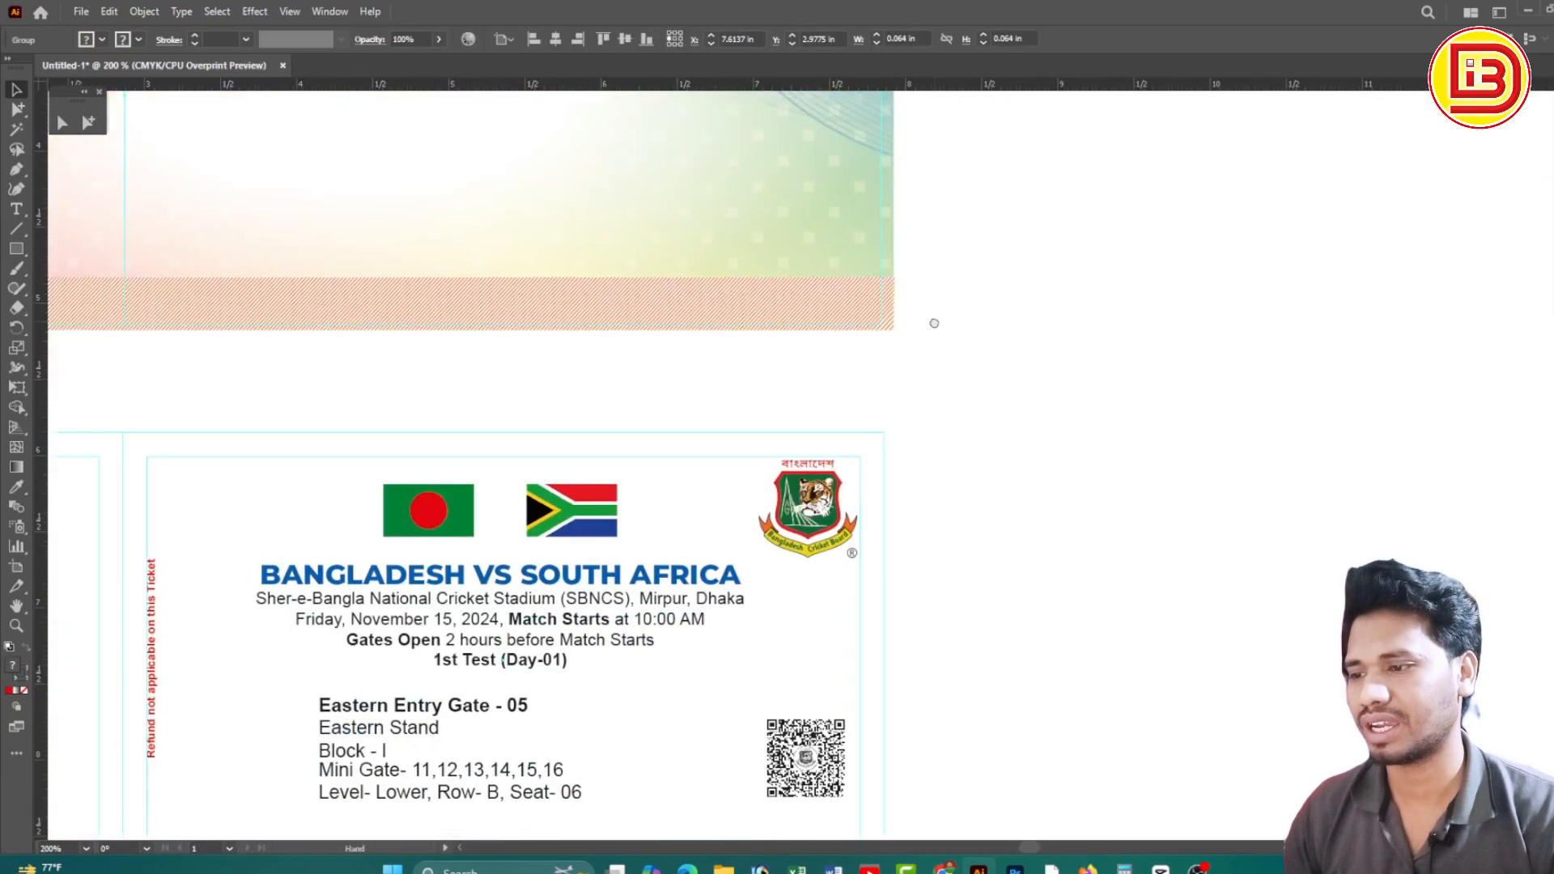
left_click(851, 553)
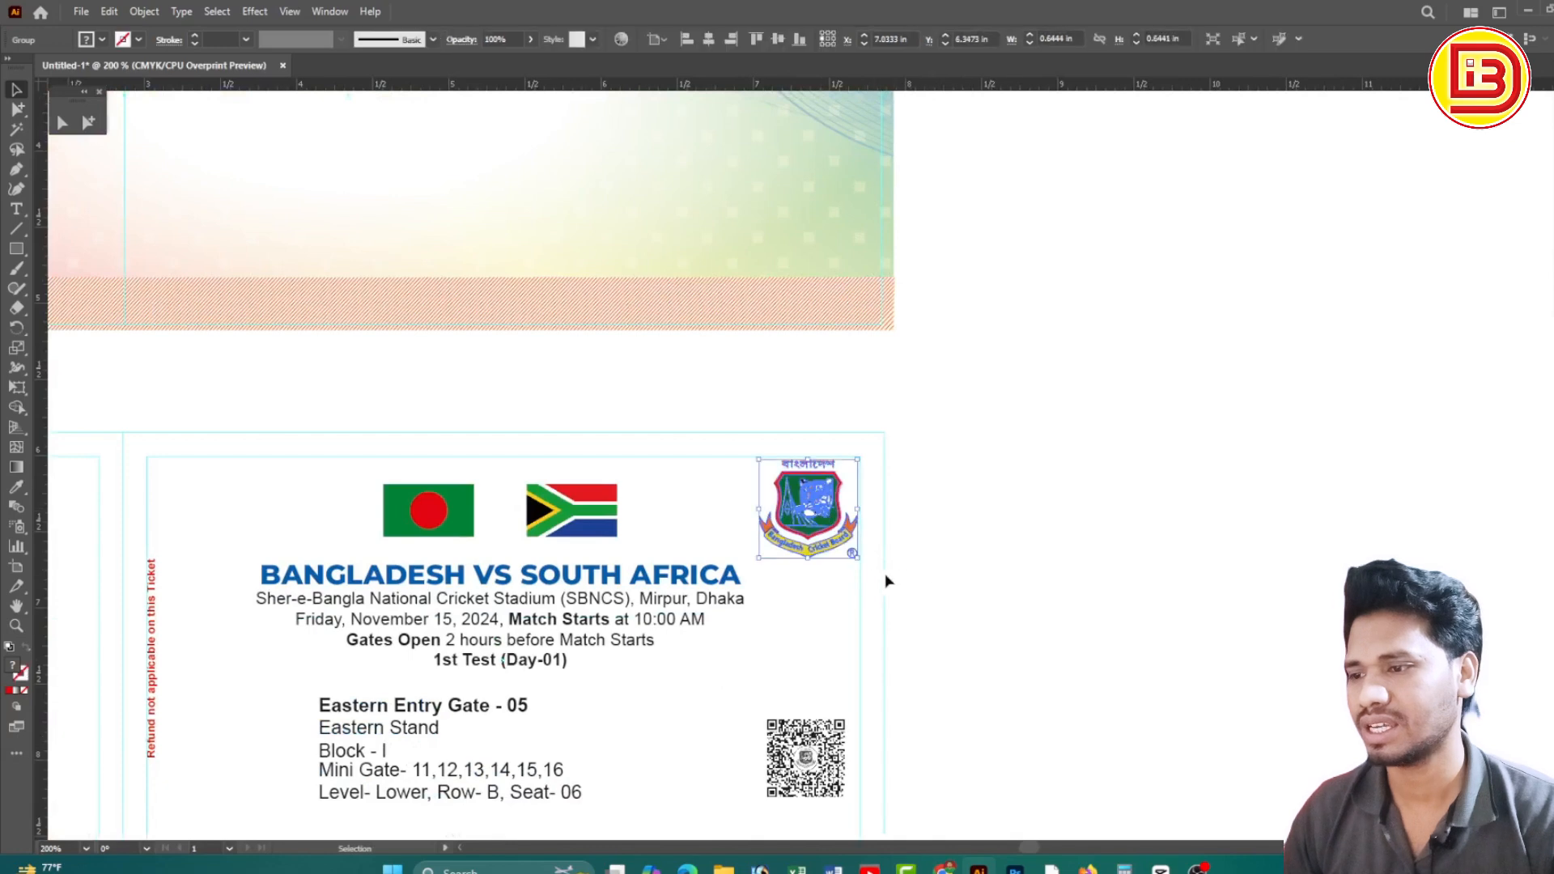
left_click(939, 577)
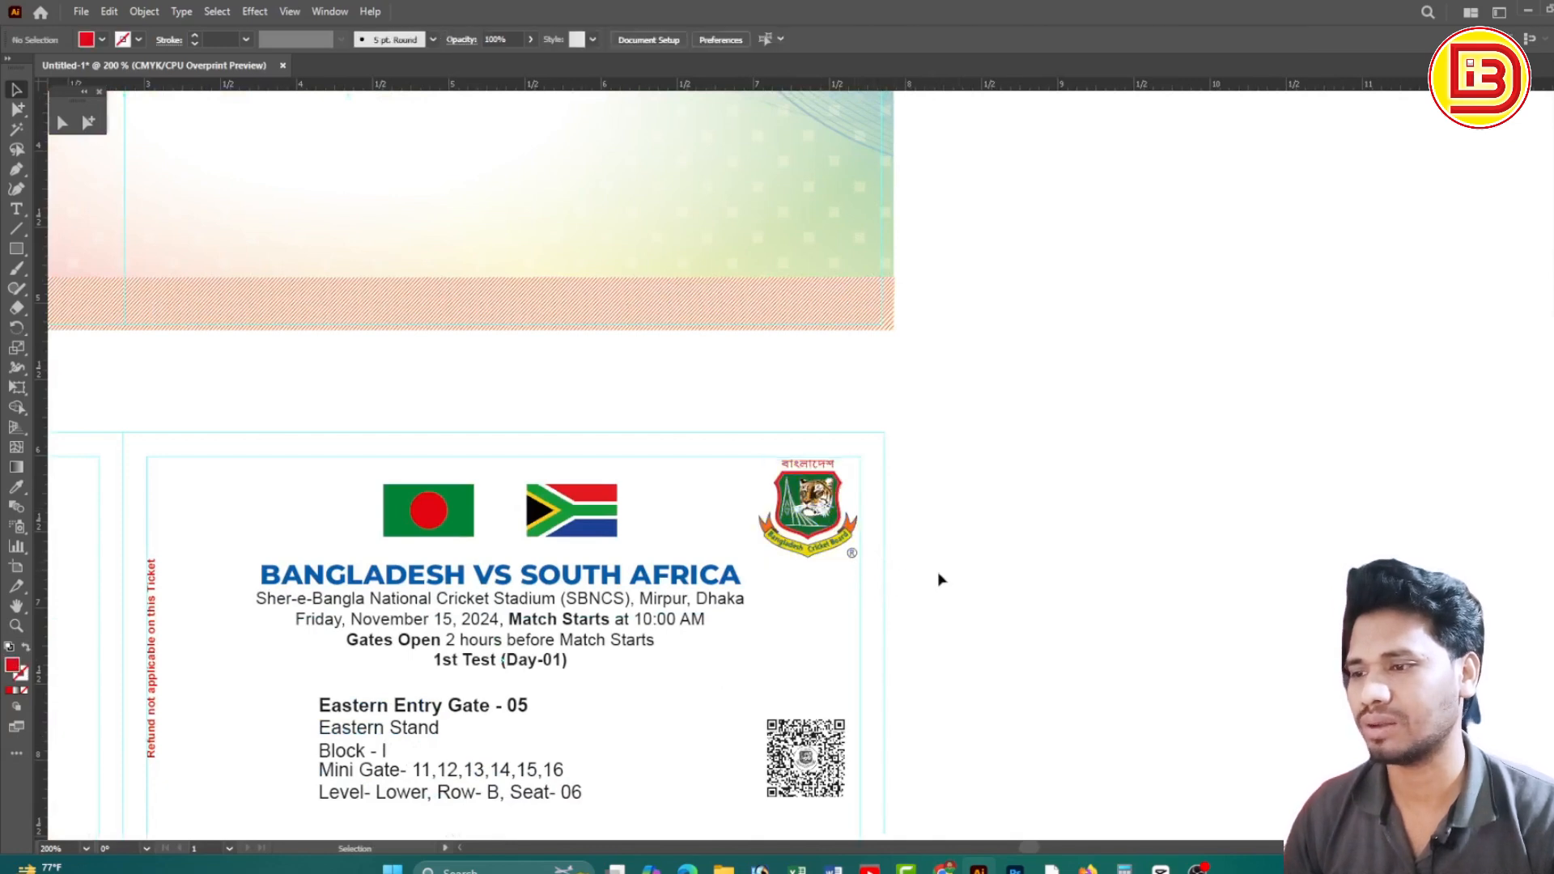
Delete the stray ® mark at the upper ticket's corner
left_click(858, 414, "ctrl+alt")
left_click_drag(860, 426, 1127, 492)
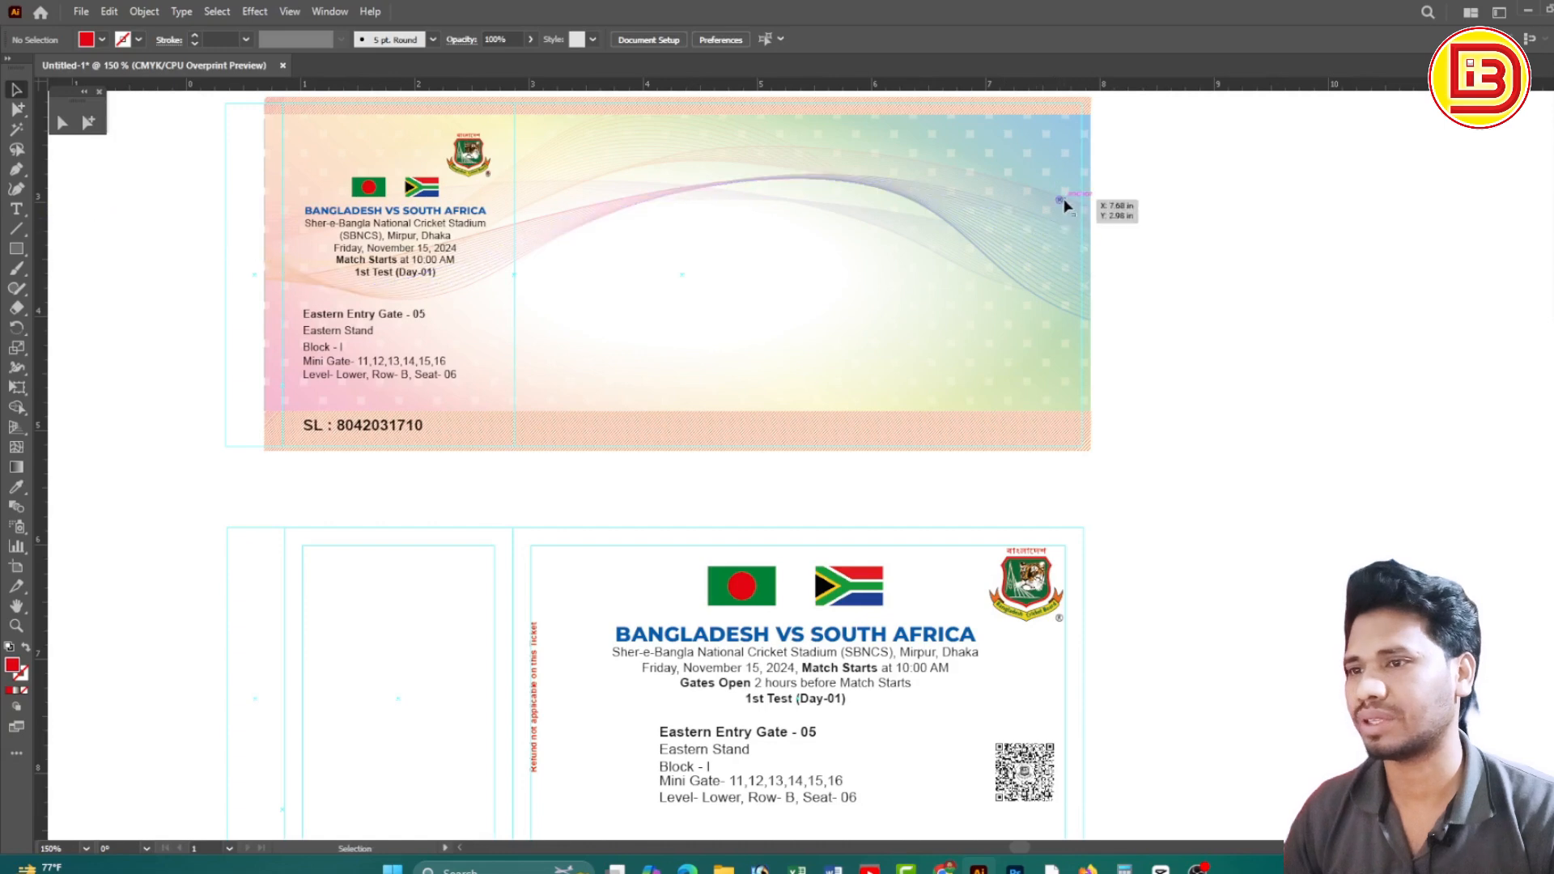
left_click(1060, 200)
key("Delete")
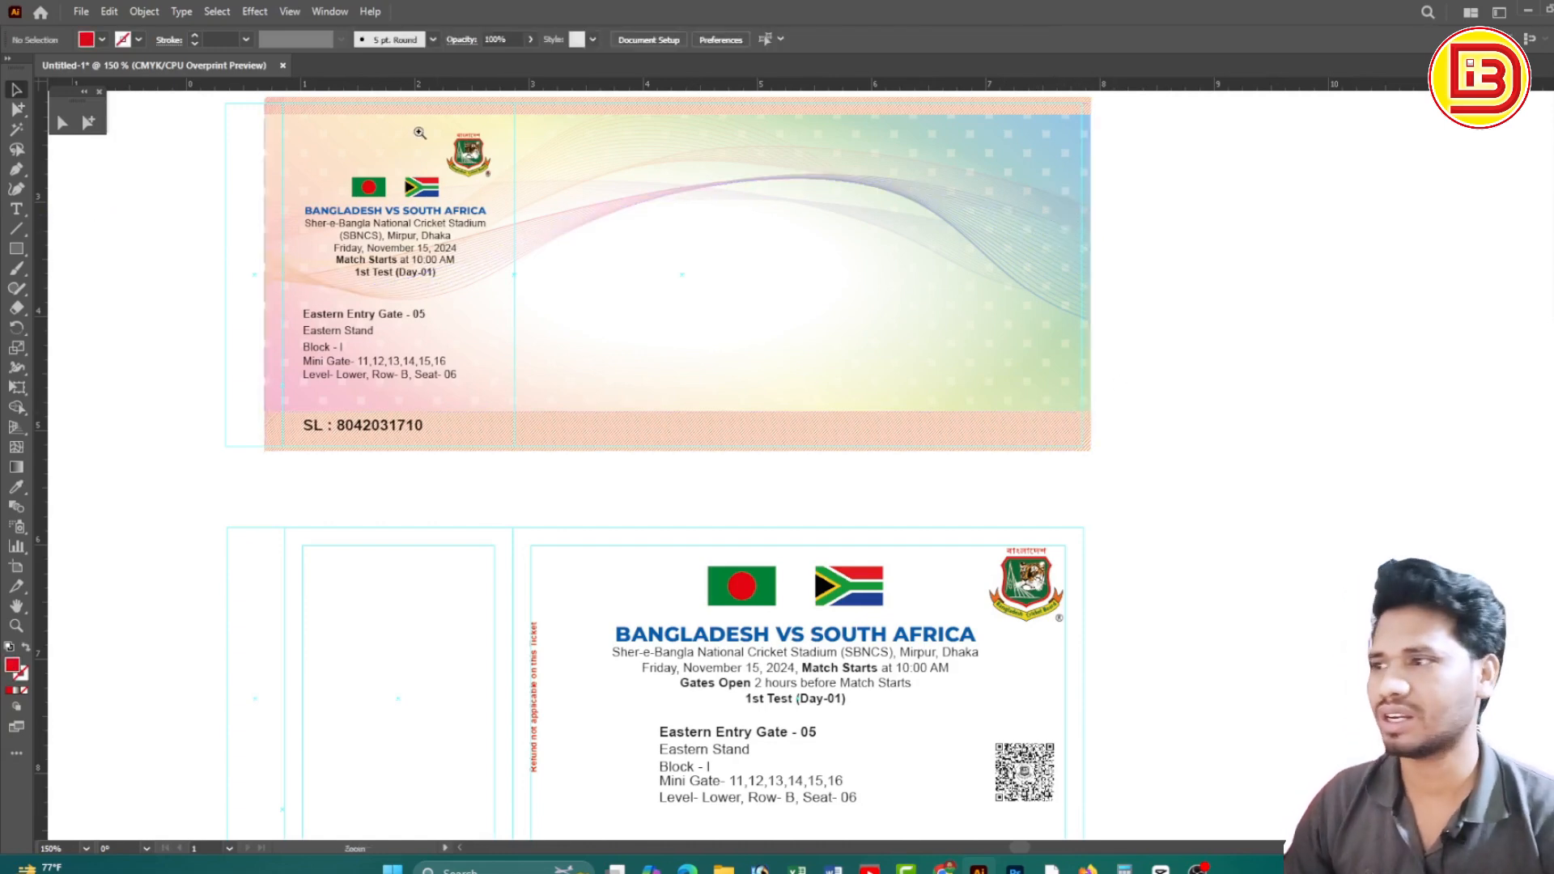
Try deleting the upper logo group and leftover ® mark, then restore them with undo
left_click_drag(445, 152, 593, 226)
left_click(502, 304)
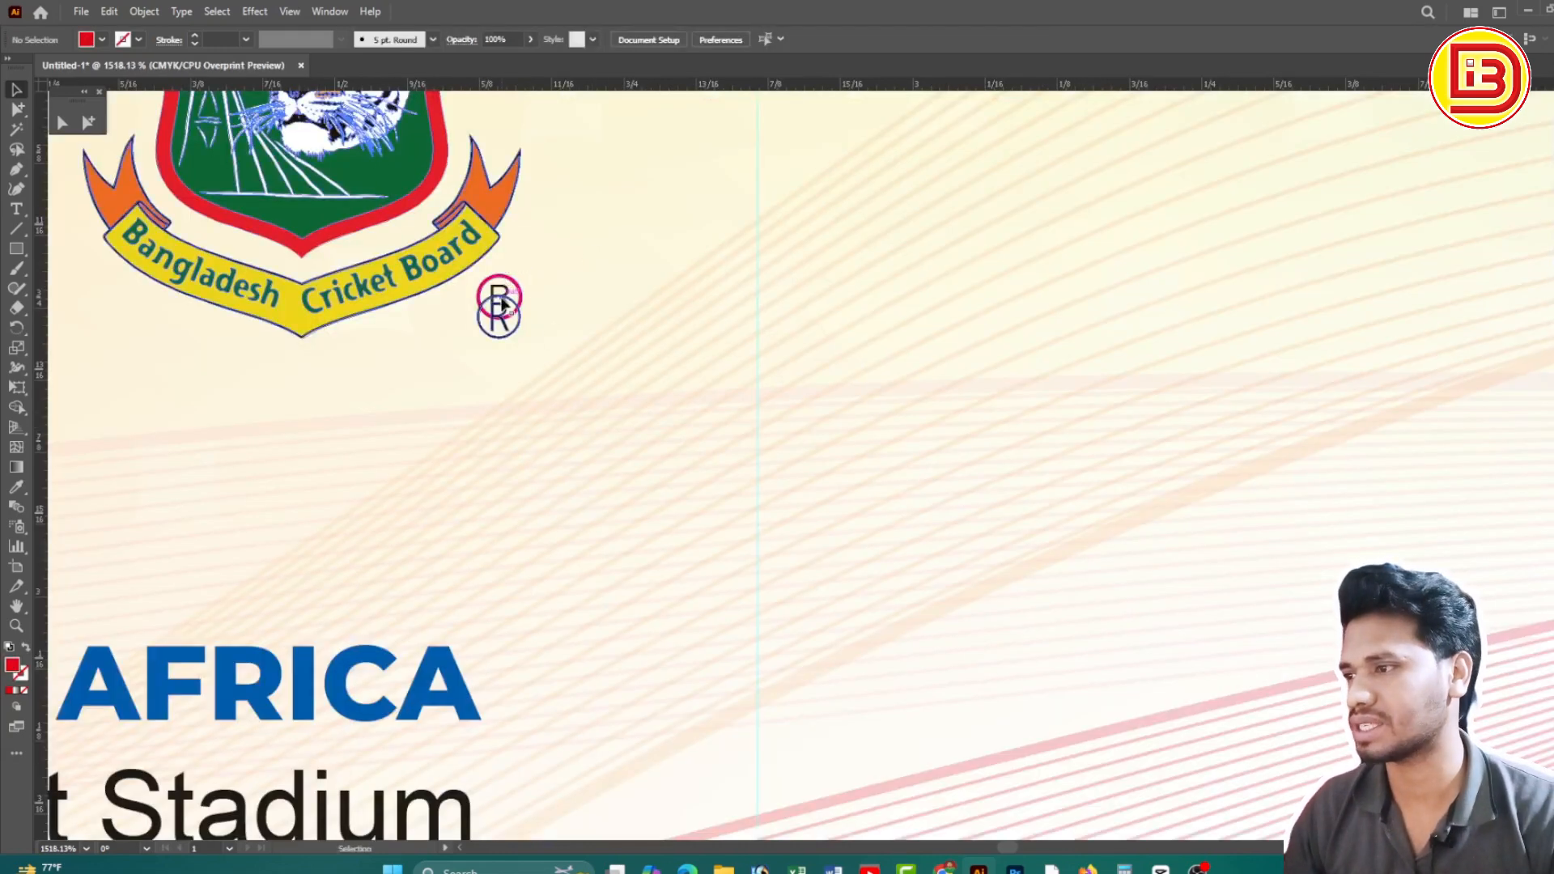
key("Delete")
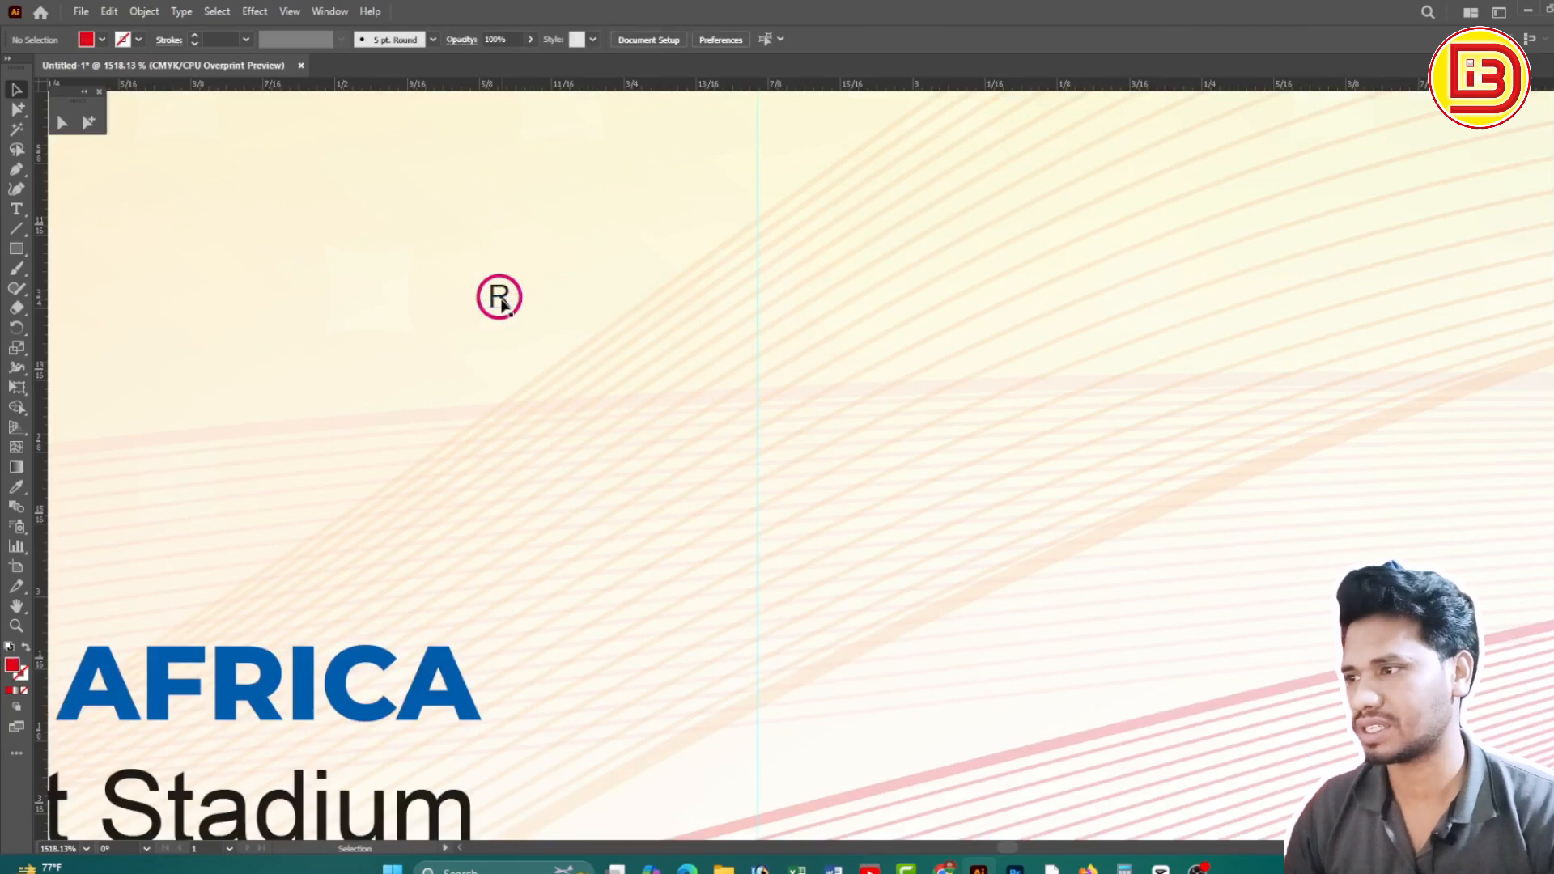
left_click(500, 303)
key("Delete")
key("ctrl+z")
key("ctrl+z")
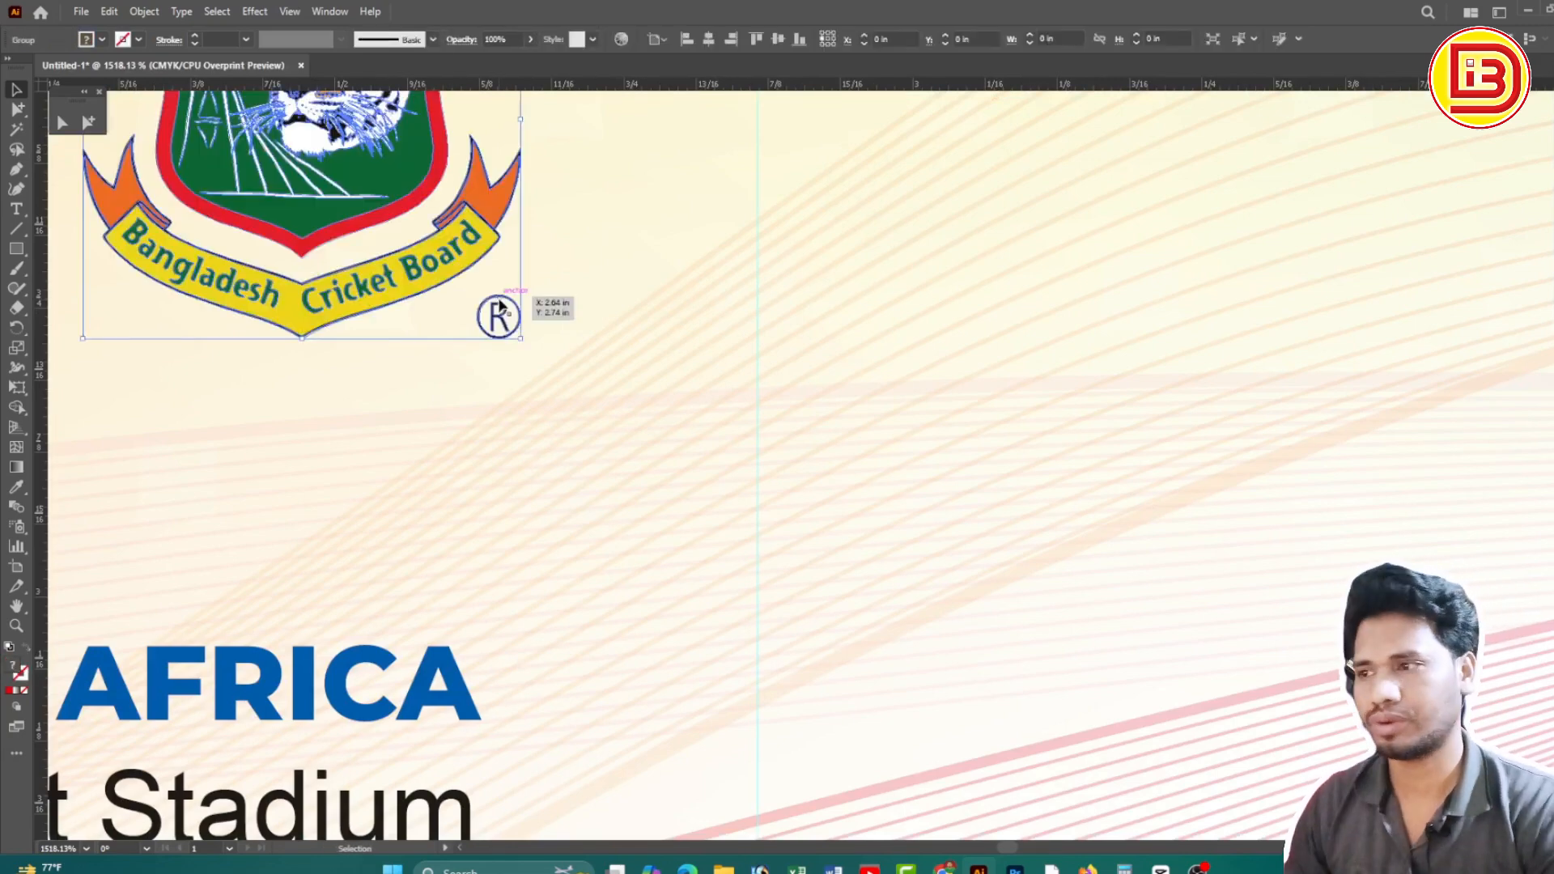
Zoom out to view both tickets and deselect the Cricket Board logo
left_click(829, 339, "ctrl+alt")
left_click(830, 339, "ctrl+alt")
left_click(830, 339, "ctrl+alt")
left_click(830, 339, "ctrl+alt")
left_click(830, 340, "ctrl+alt")
left_click_drag(761, 400, 744, 187)
left_click_drag(930, 704, 867, 469)
left_click(885, 488, "ctrl+alt")
left_click(884, 489, "ctrl+alt")
left_click(885, 489, "ctrl+alt")
left_click_drag(860, 540, 814, 348)
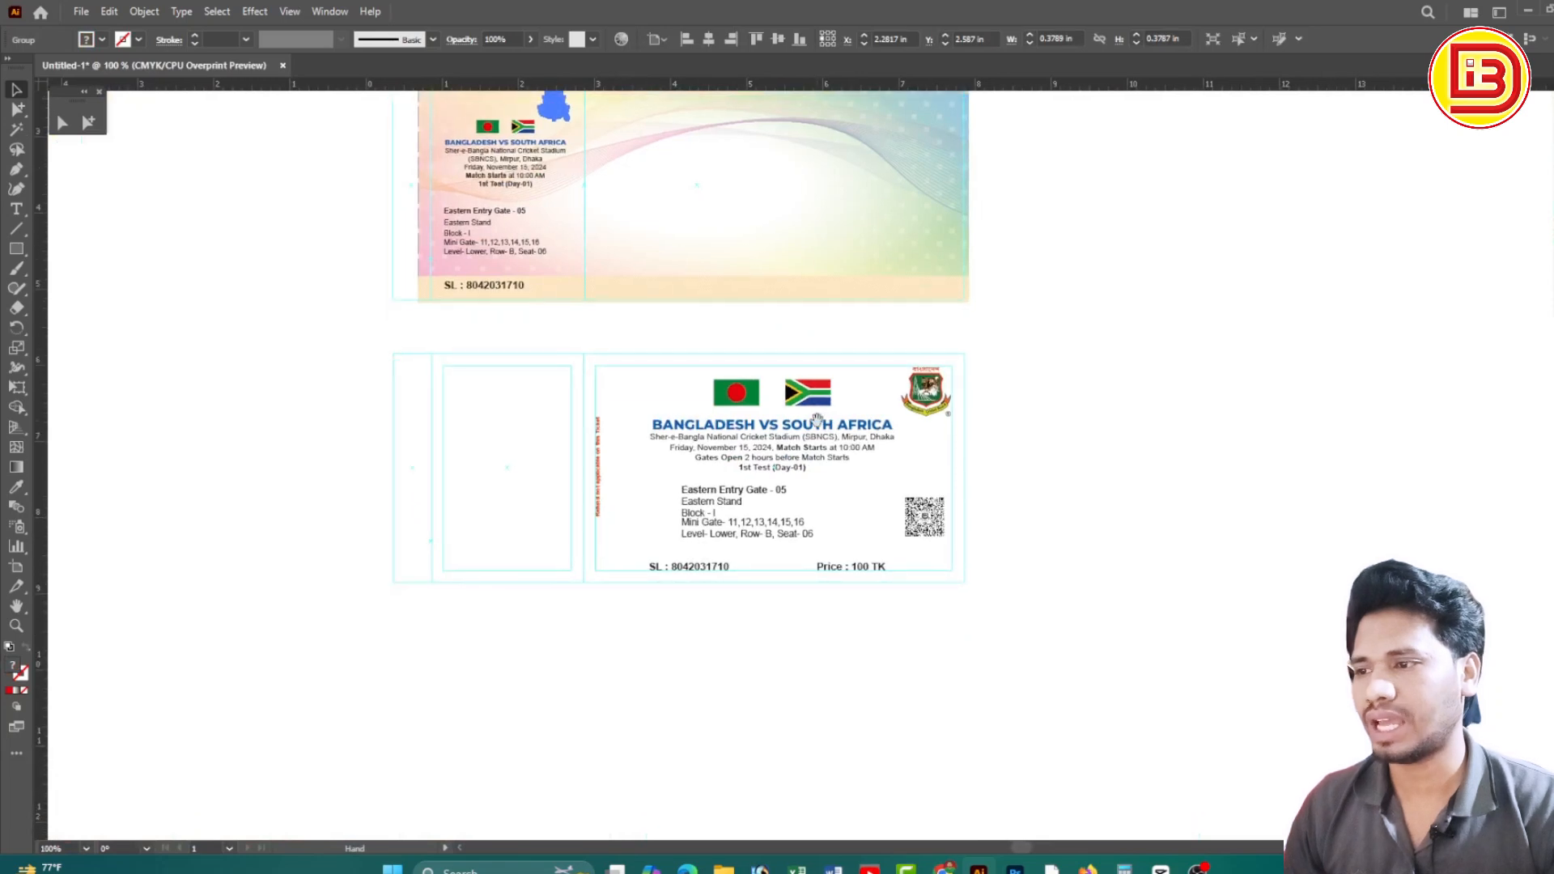
left_click(1085, 451)
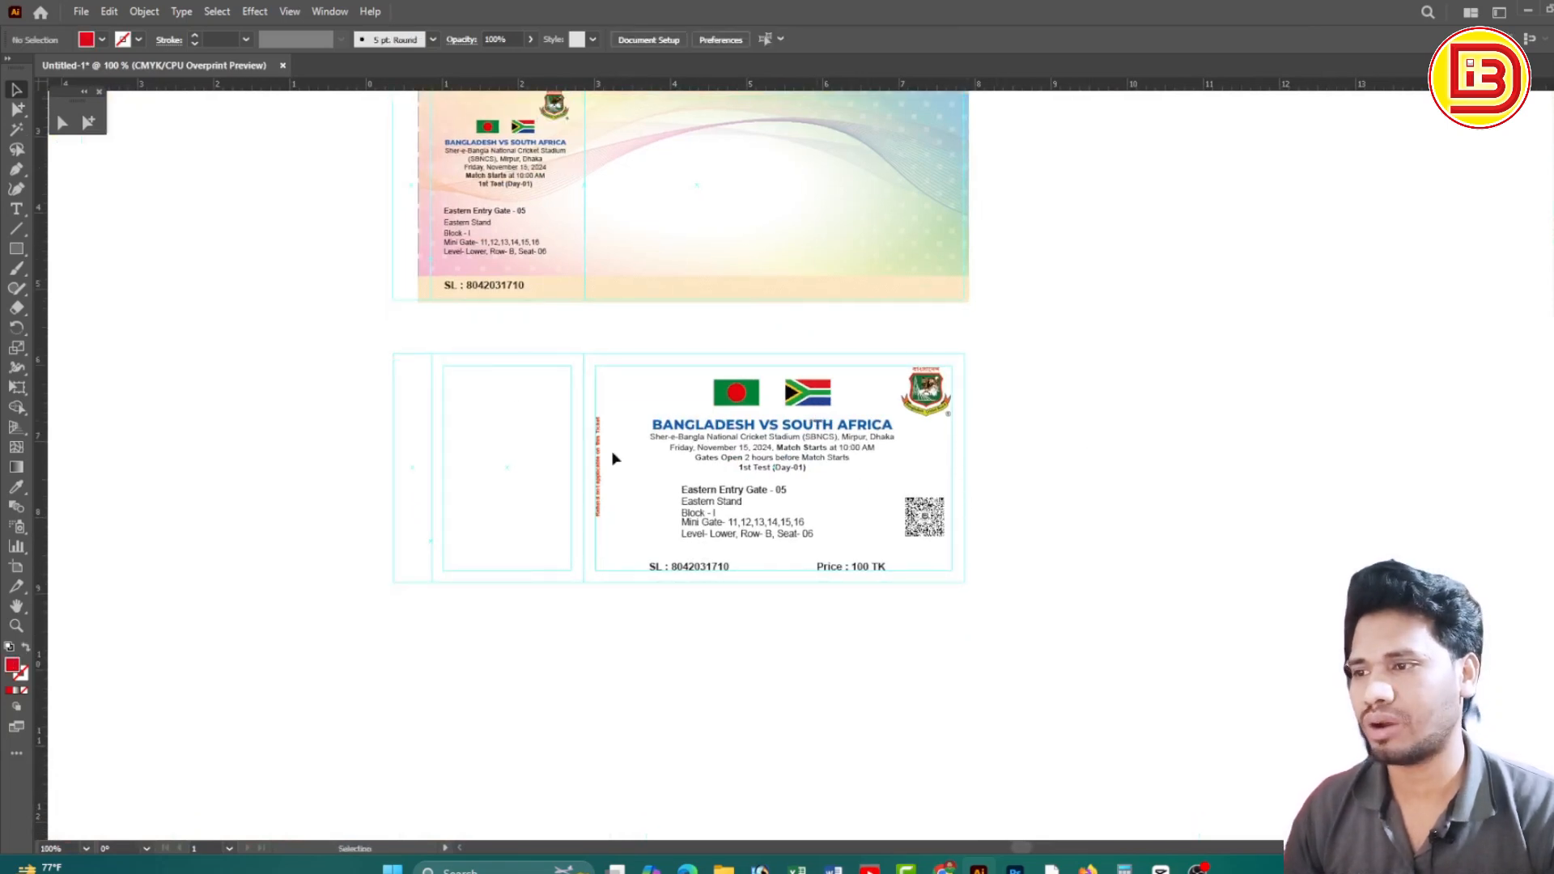
Inspect the lower ticket's title text, QR code and Cricket Board logo
left_click_drag(475, 330, 1044, 597)
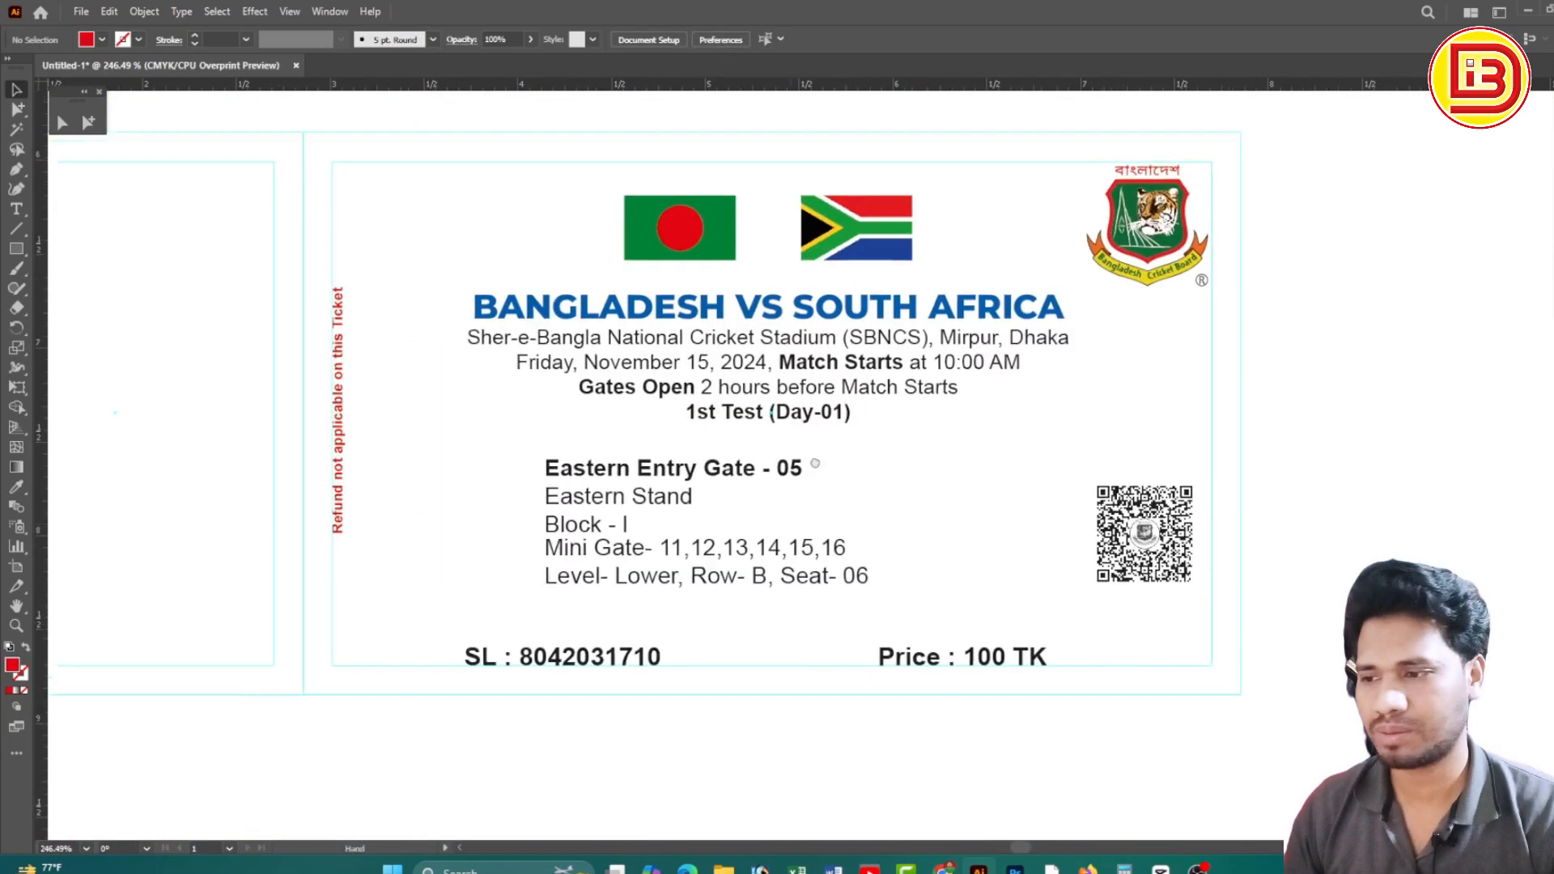
left_click_drag(815, 464, 818, 450)
left_click_drag(972, 404, 957, 476)
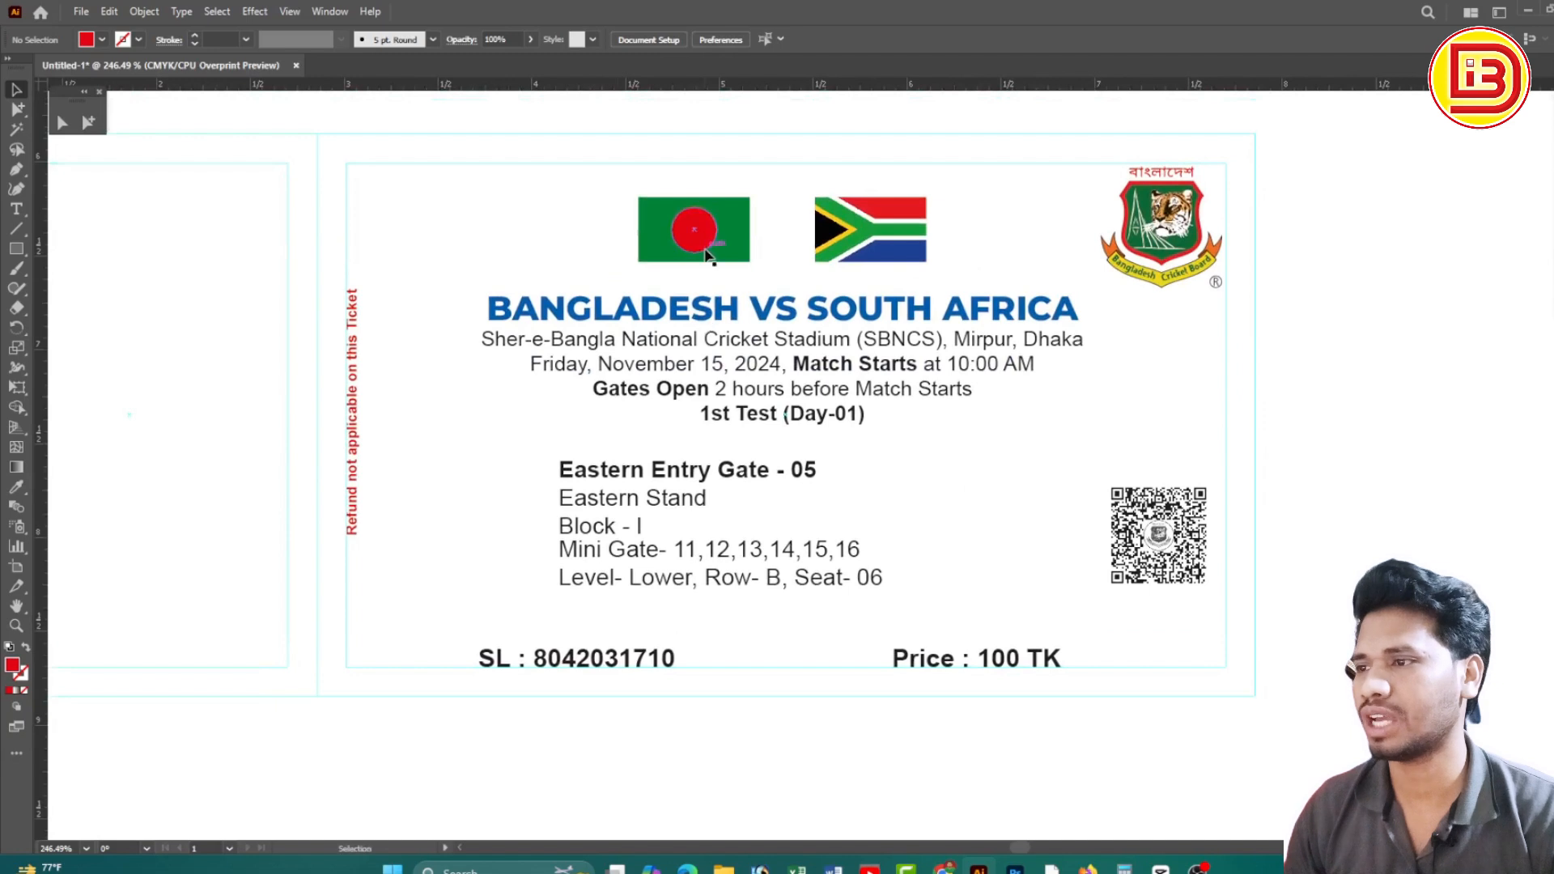
left_click(712, 322)
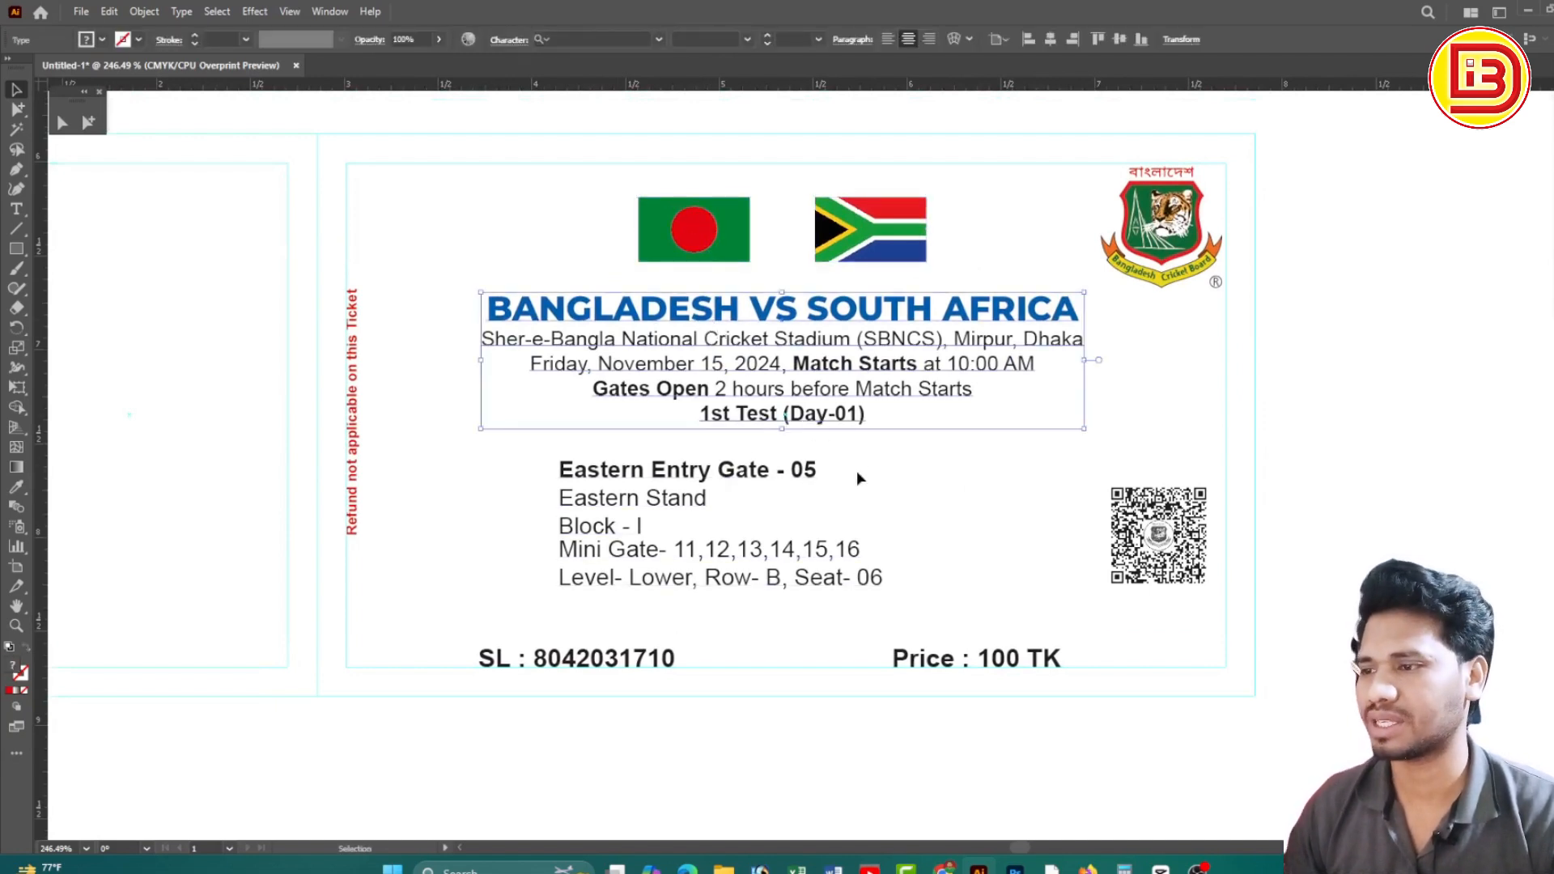
left_click_drag(775, 506, 771, 510)
left_click(895, 528)
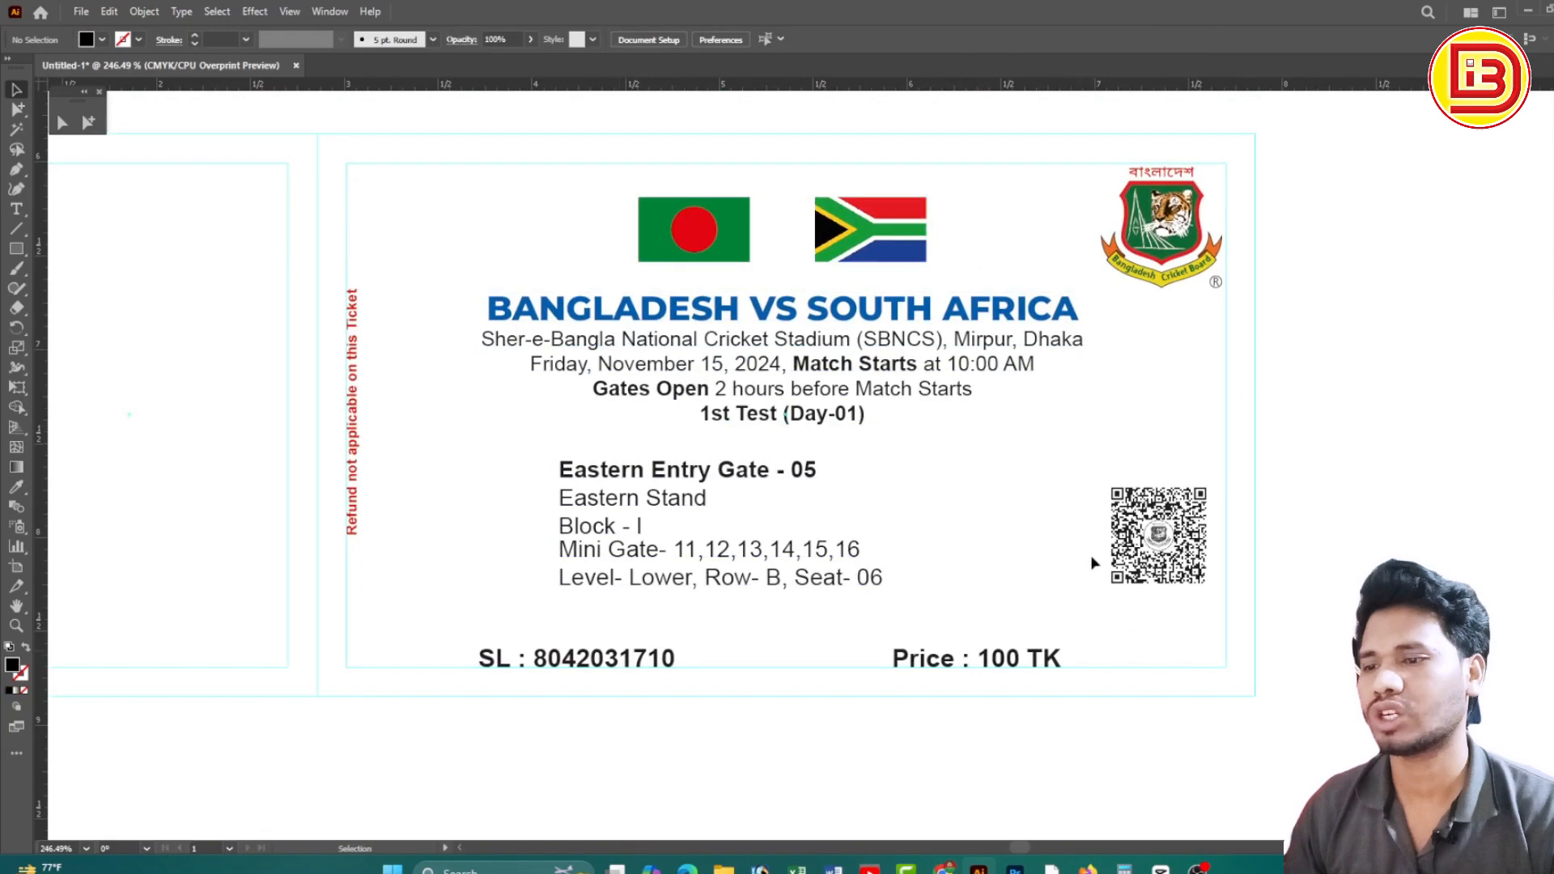
left_click(1149, 536)
left_click(1165, 235)
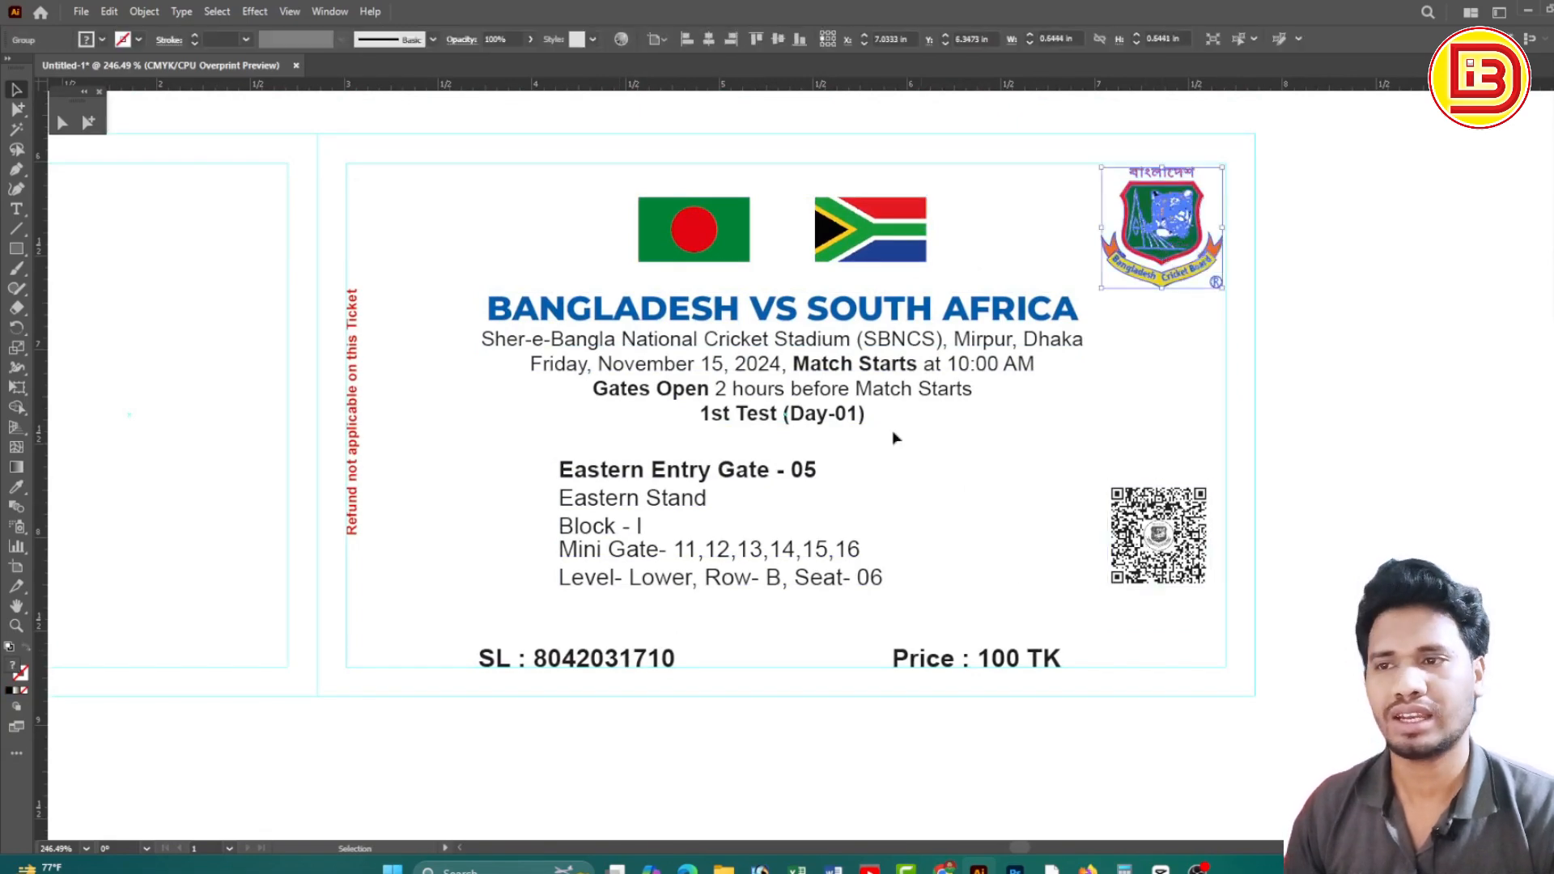
left_click(754, 359, "ctrl+alt")
left_click(895, 368, "ctrl+alt")
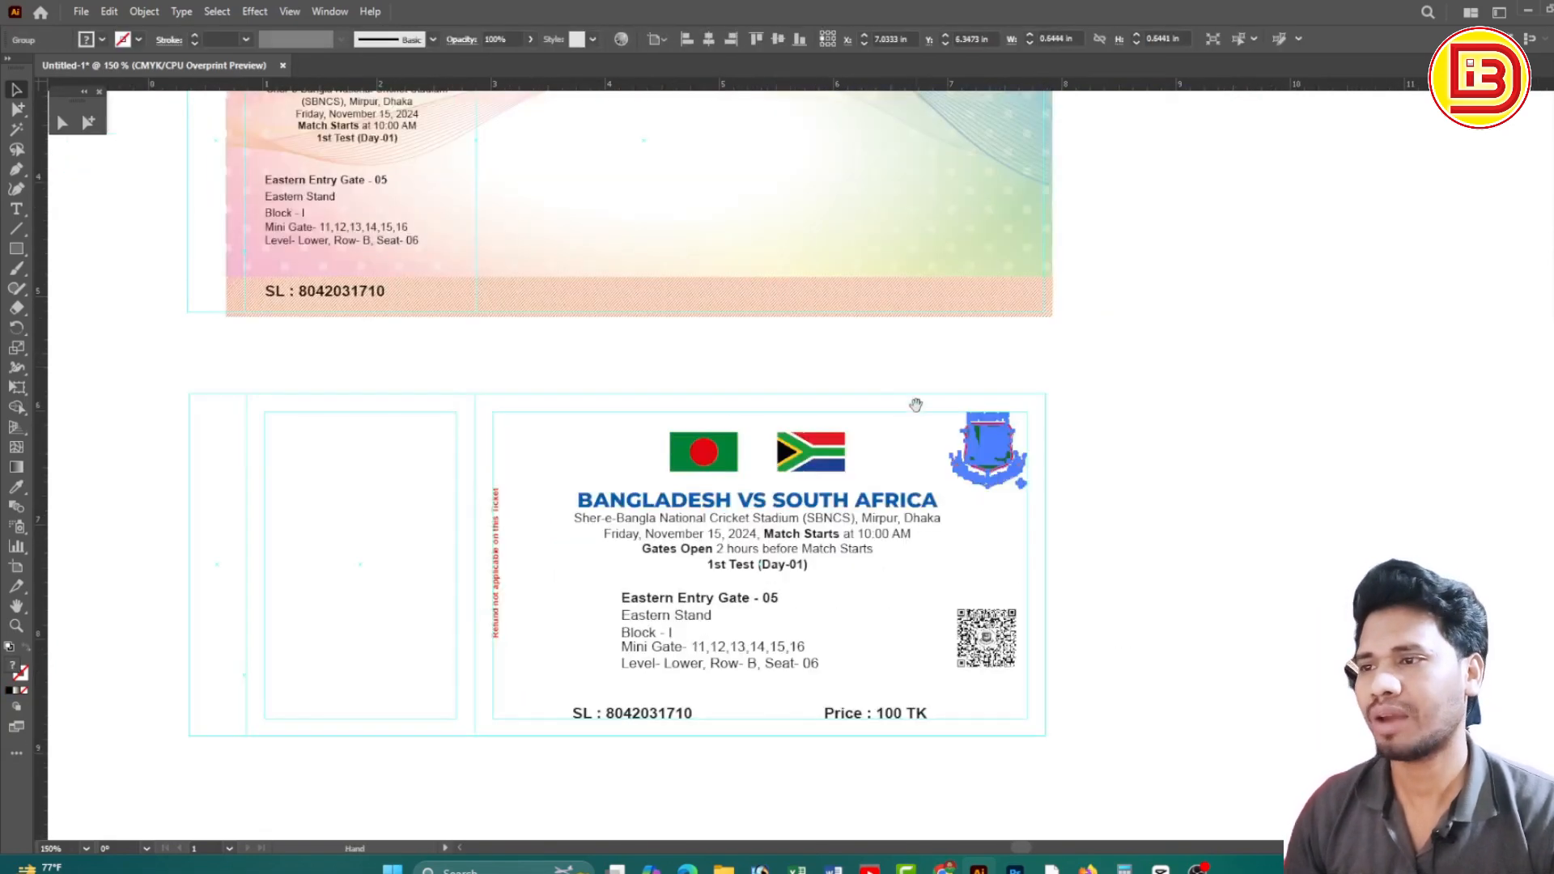
left_click(823, 402, "ctrl+alt")
Drag the upper ticket's gradient background onto the lower ticket and snap it to the artboard edge
left_click(857, 353)
left_click_drag(816, 341, 773, 503)
left_click_drag(880, 360, 863, 470)
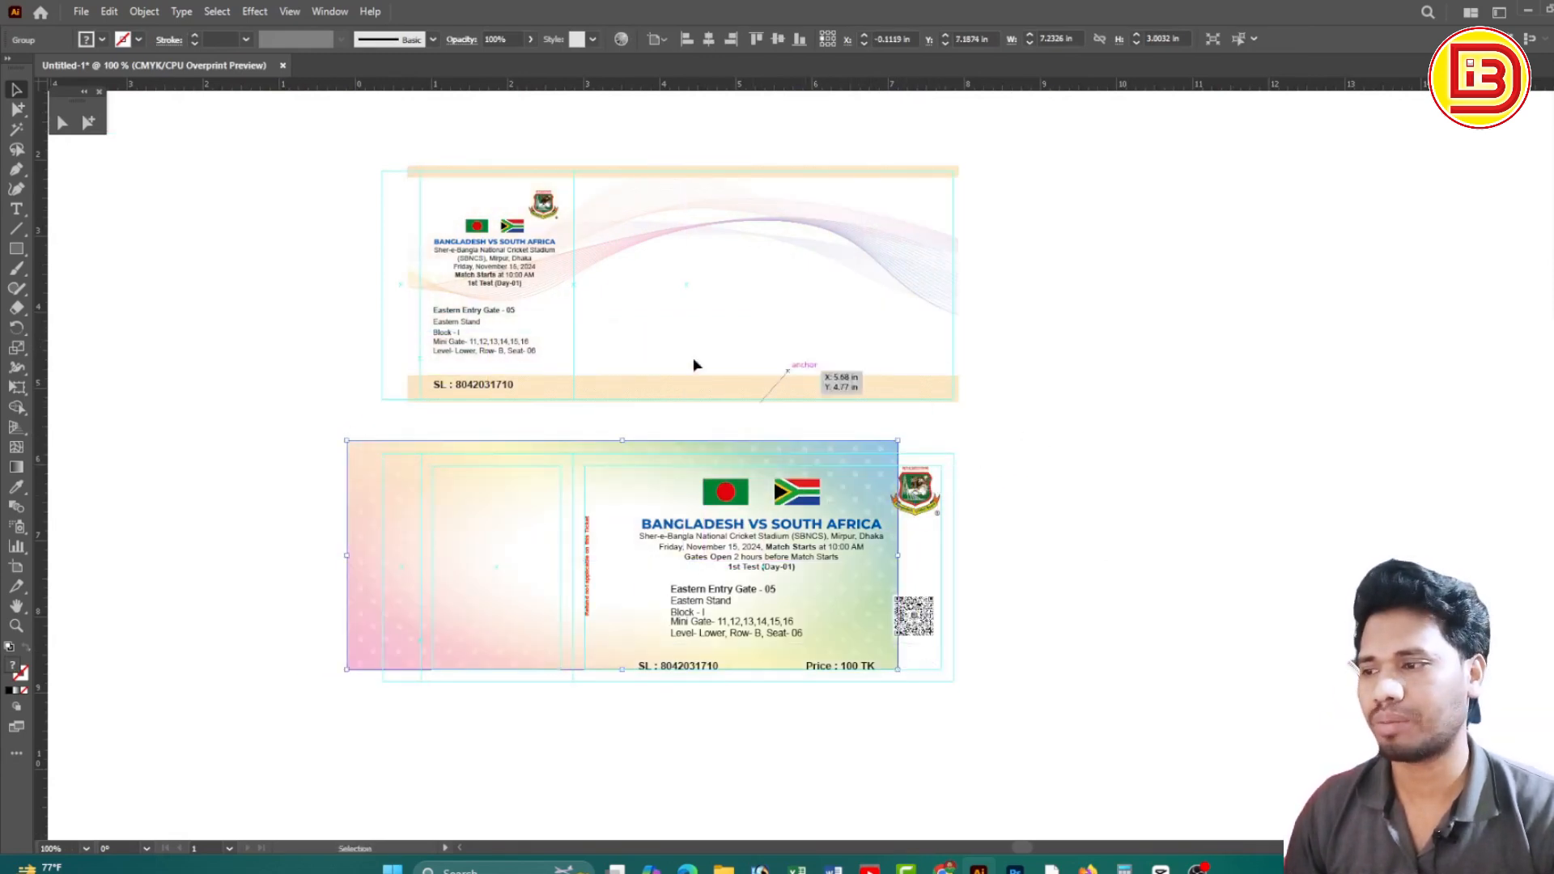
left_click_drag(496, 520, 617, 463)
left_click_drag(920, 453, 890, 550)
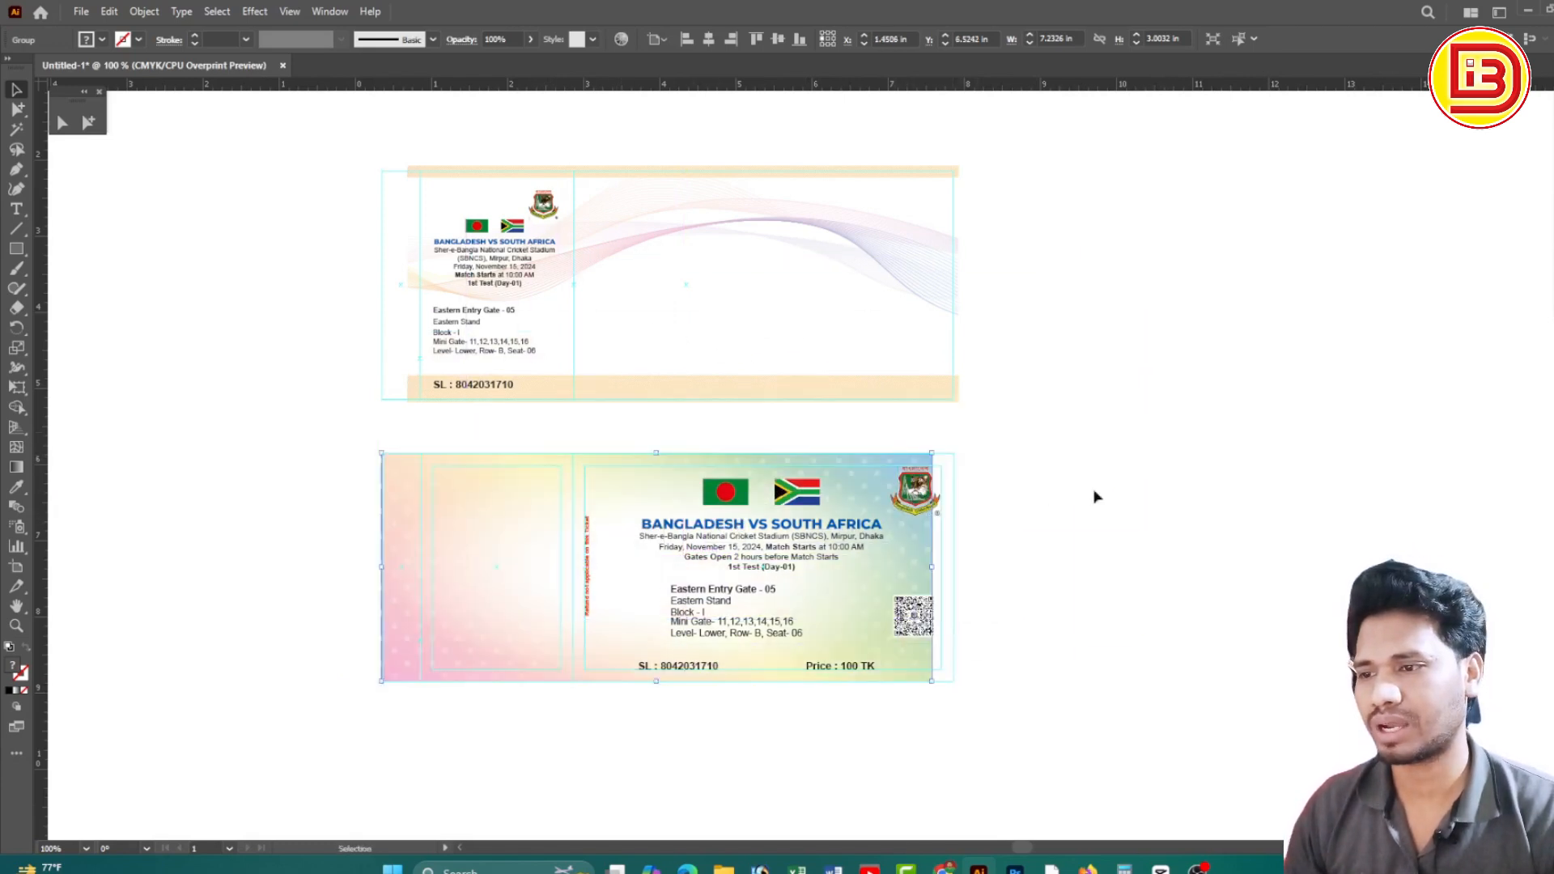
scroll(1060, 483, "up", 5)
left_click_drag(615, 315, 789, 303)
Zoom out and select the lower ticket to check the background's fit
left_click(993, 298)
key("z")
left_click(628, 462, "ctrl+alt")
left_click(629, 462, "ctrl+alt")
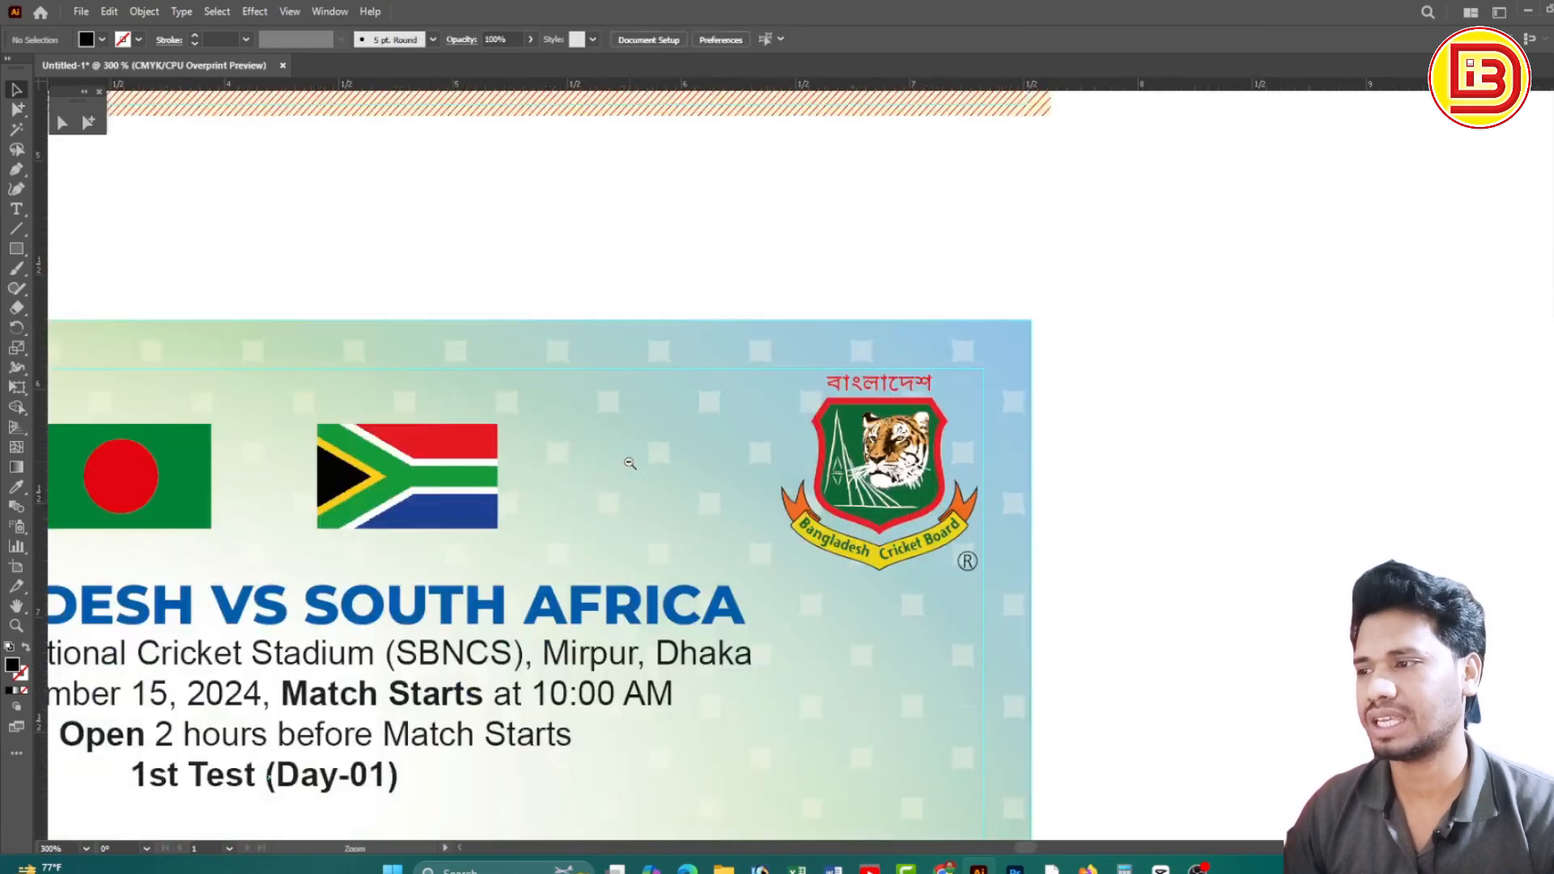
left_click(630, 461, "ctrl+alt")
left_click(630, 461, "ctrl+alt")
left_click(630, 461, "ctrl+alt")
left_click_drag(699, 489, 732, 367)
left_click(556, 429)
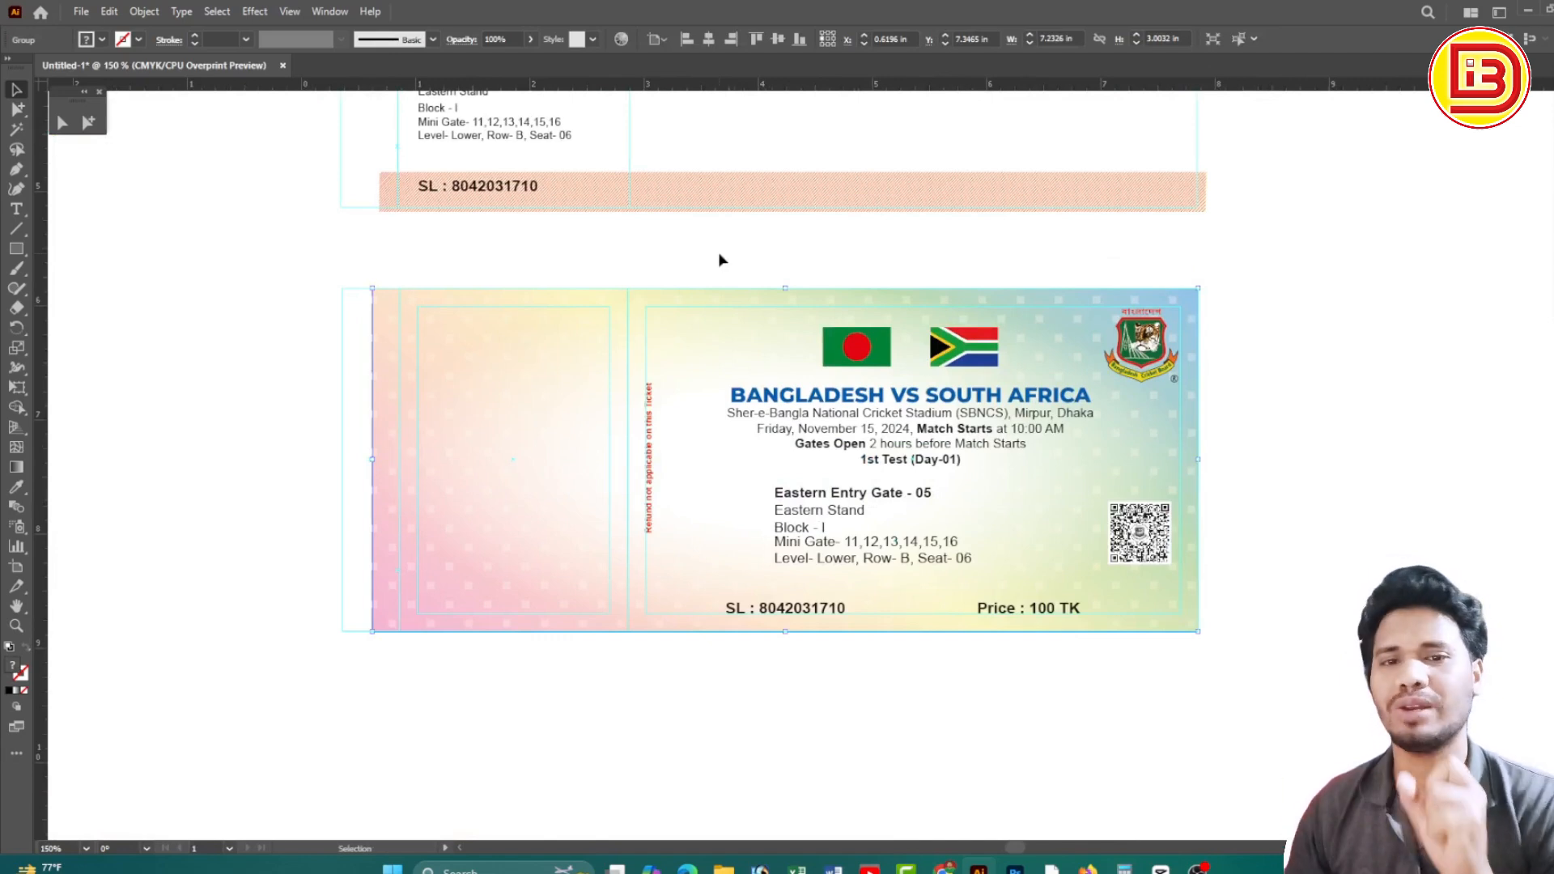
left_click(871, 340, "ctrl+alt")
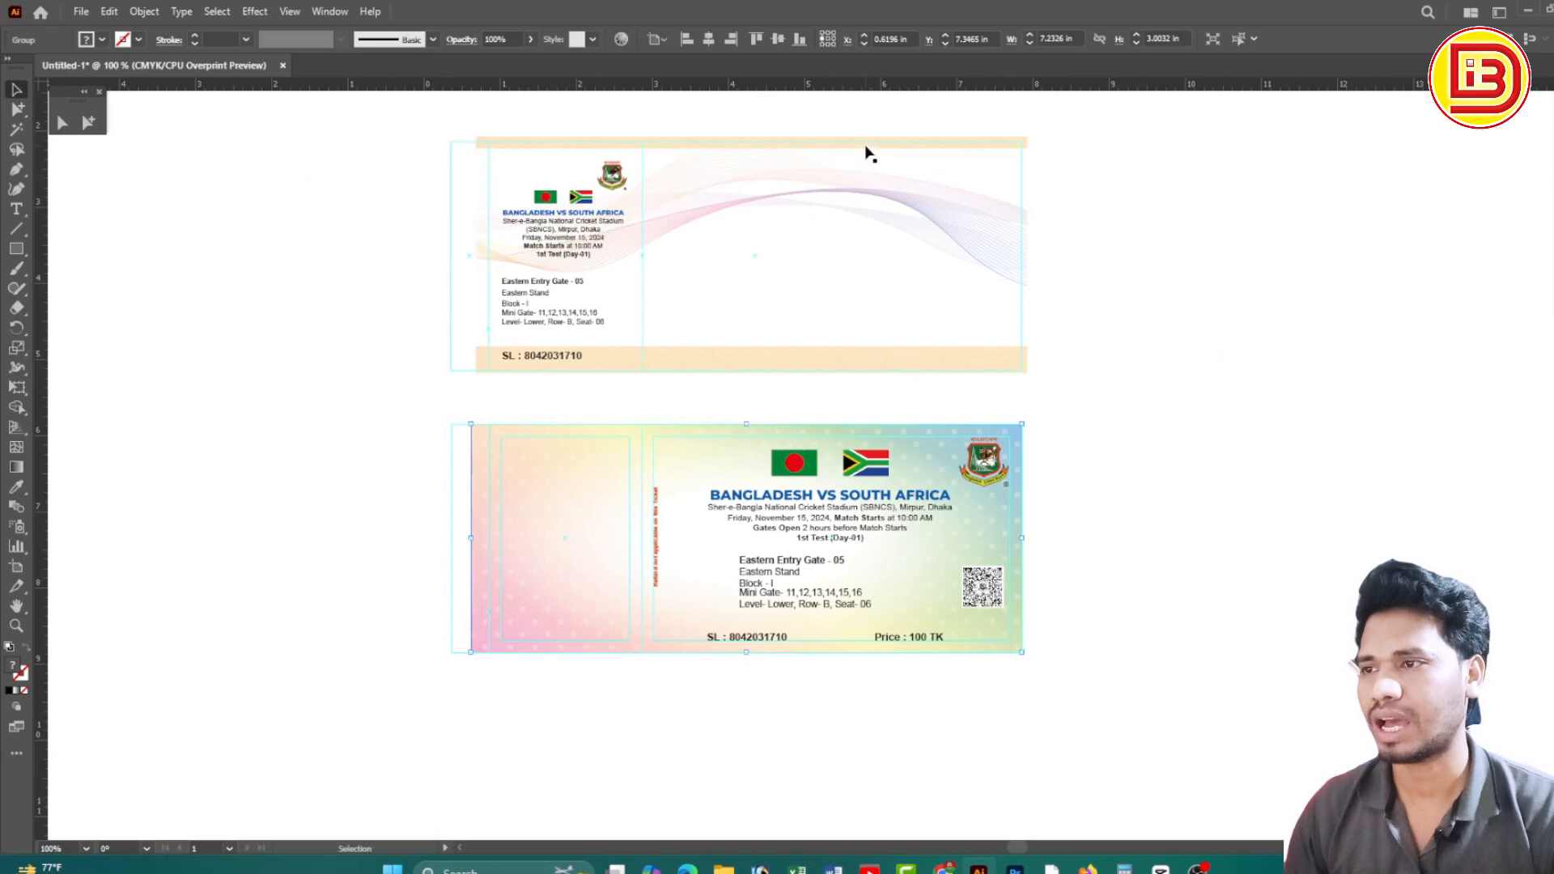
Try pulling the cream rectangle and hatch strip off the striped top band, undoing both attempts
left_click(884, 156)
left_click_drag(731, 125, 791, 173)
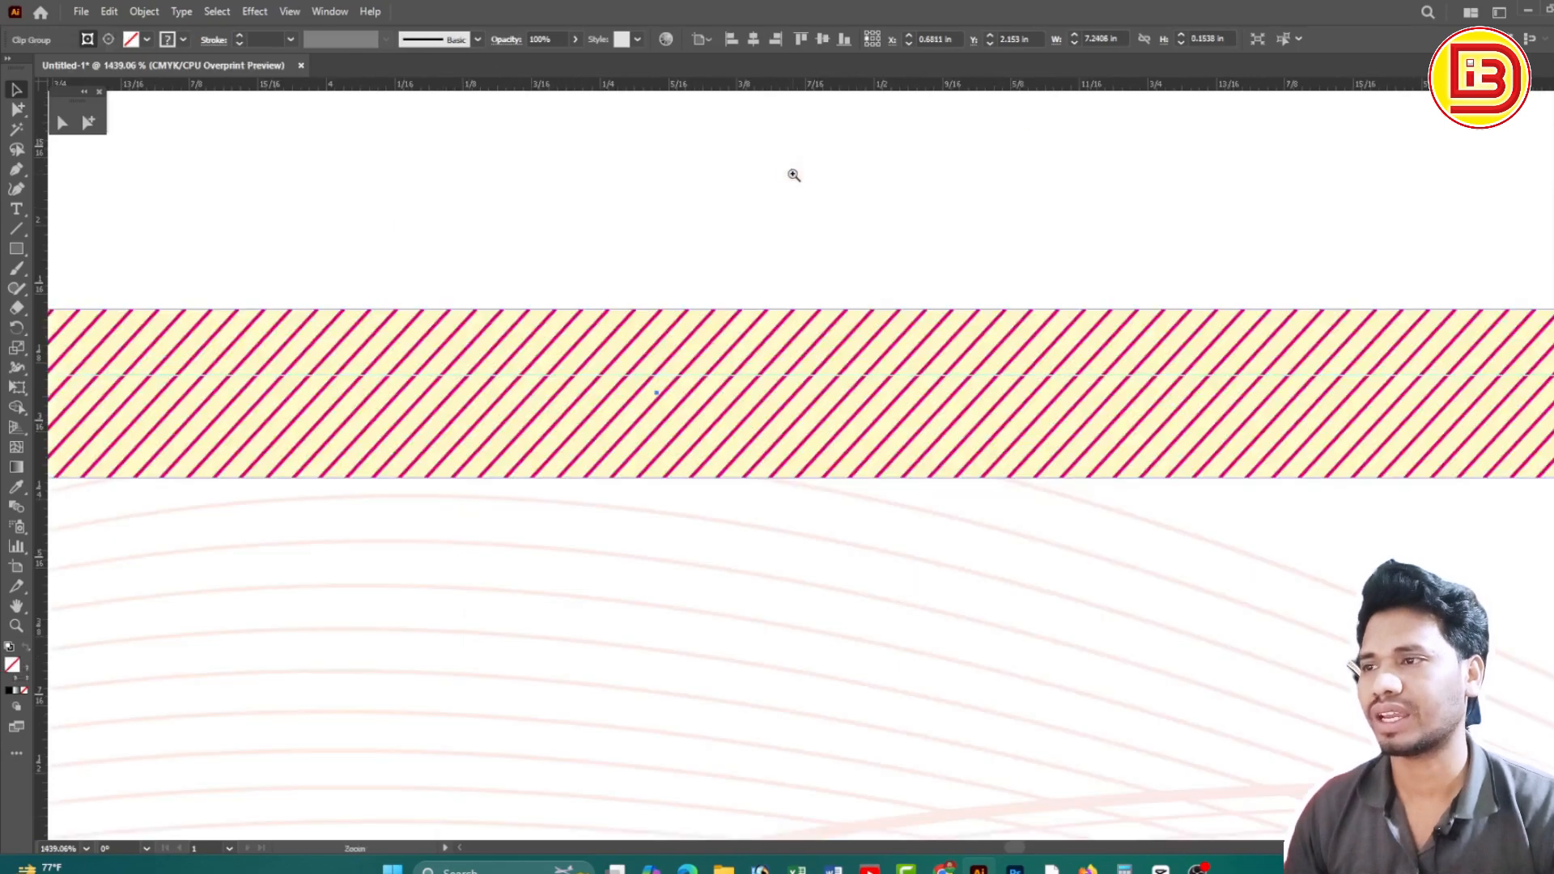
left_click_drag(830, 347, 834, 180)
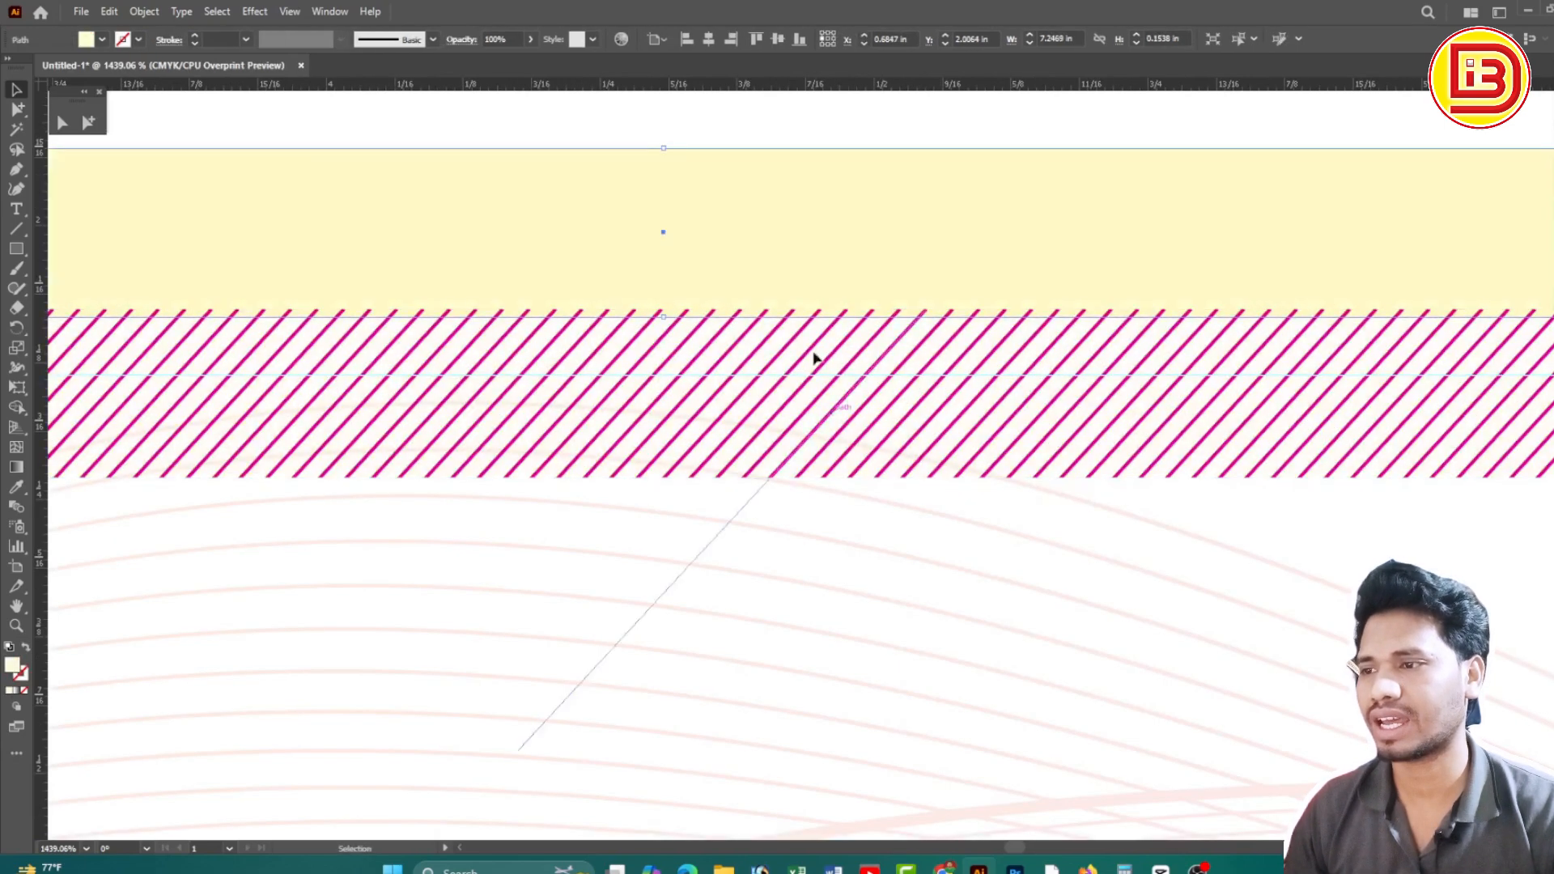
key("ctrl+z")
left_click(833, 545, "ctrl+alt")
left_click(834, 545, "ctrl+alt")
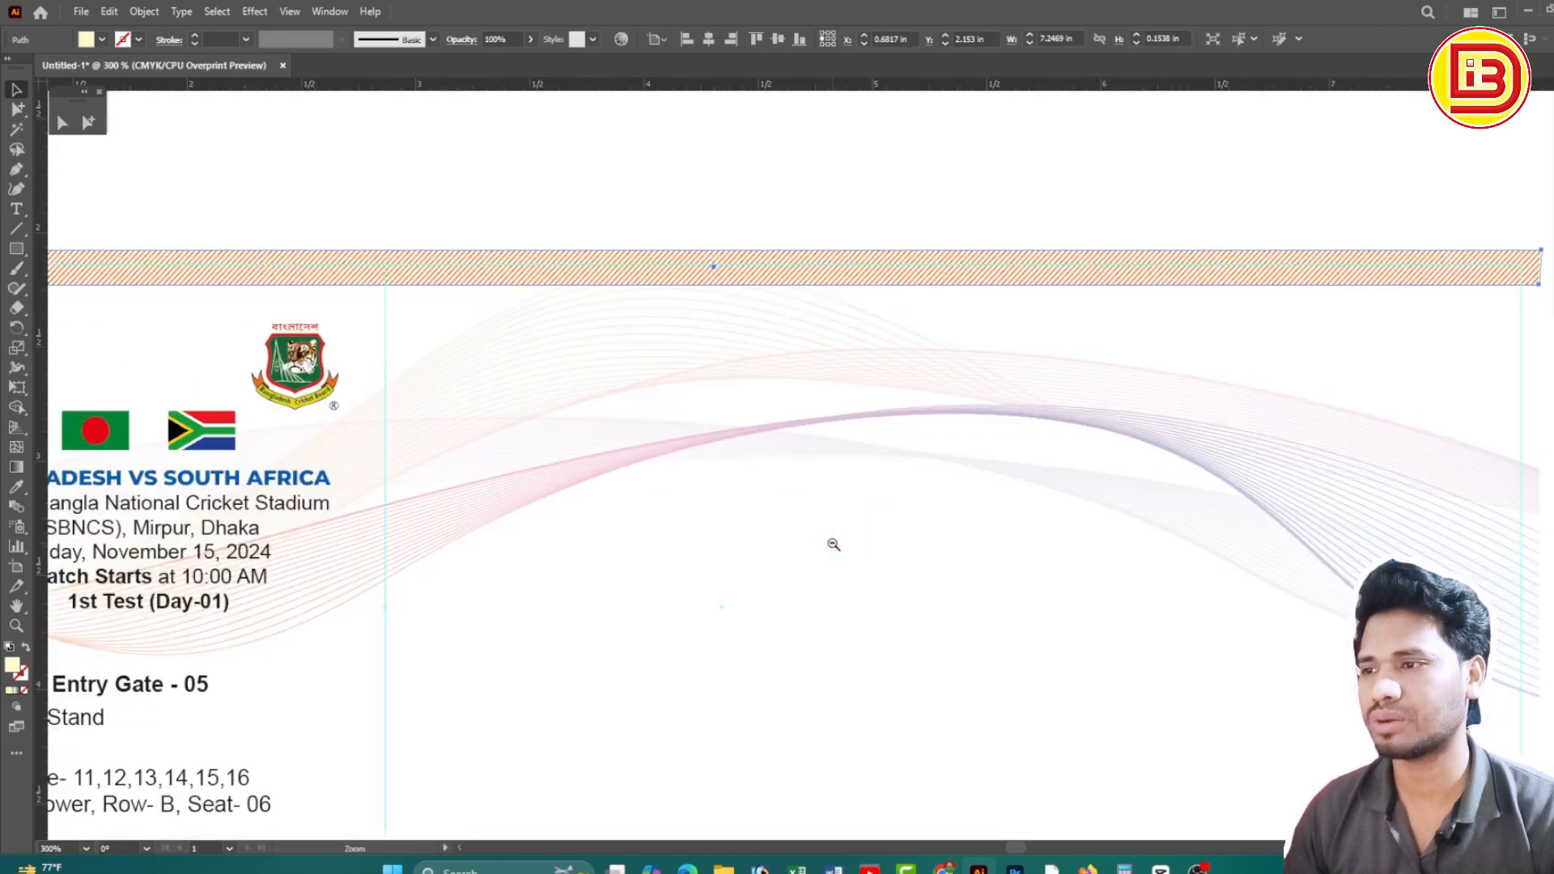
left_click(833, 545, "ctrl+alt")
left_click_drag(737, 277, 738, 683)
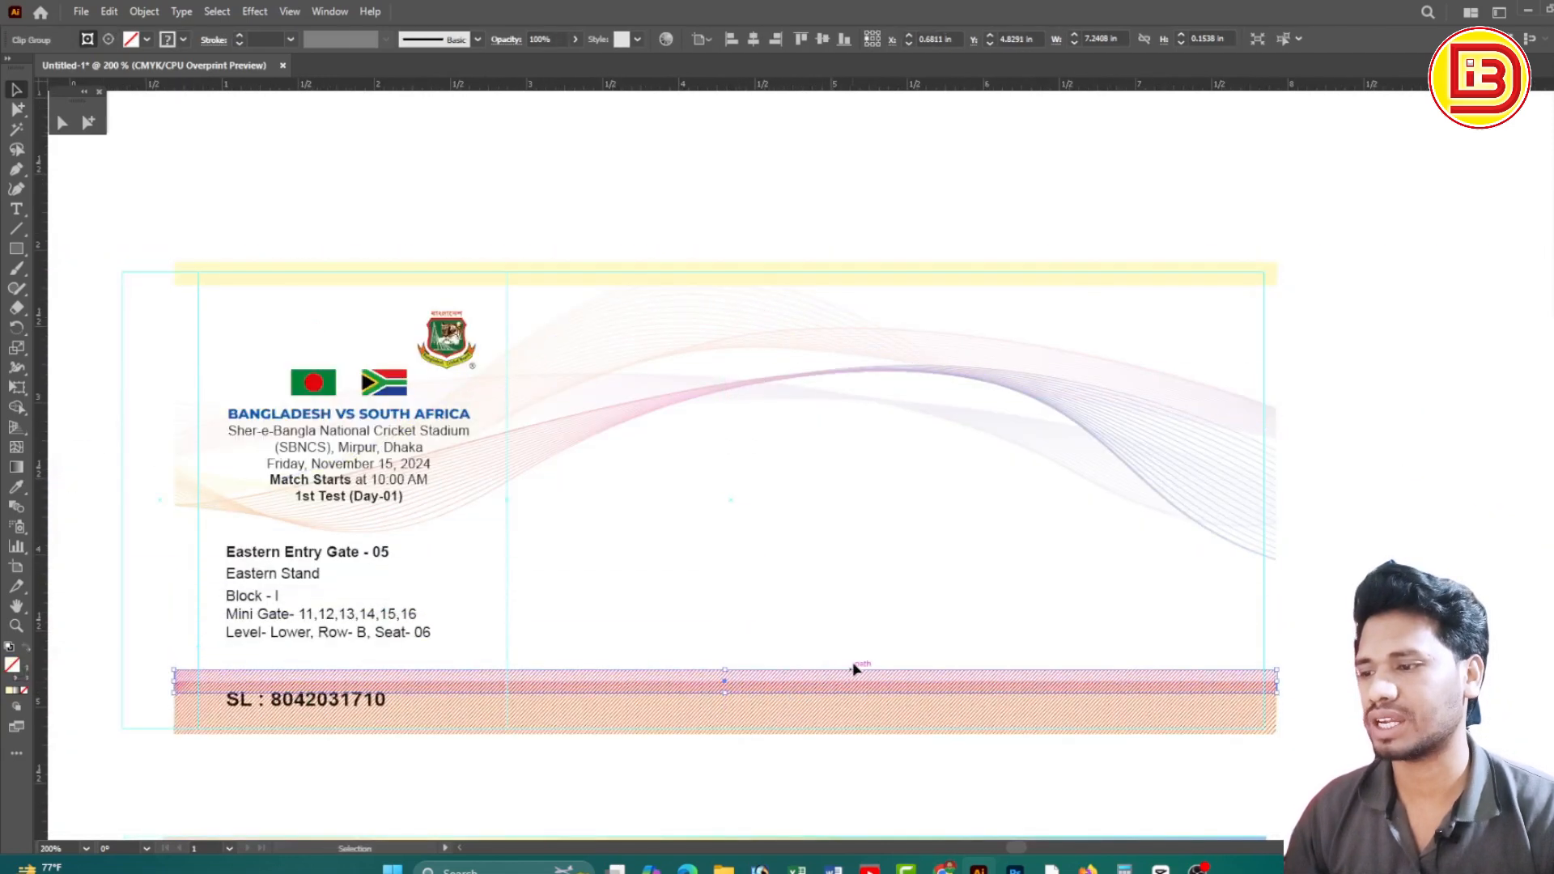
key("ctrl+z")
Lift the hatch strip away and move the pale yellow strip down onto the lower ticket
mouse_move(814, 286)
left_mouse_down()
mouse_move(815, 236)
mouse_move(794, 775)
left_mouse_up()
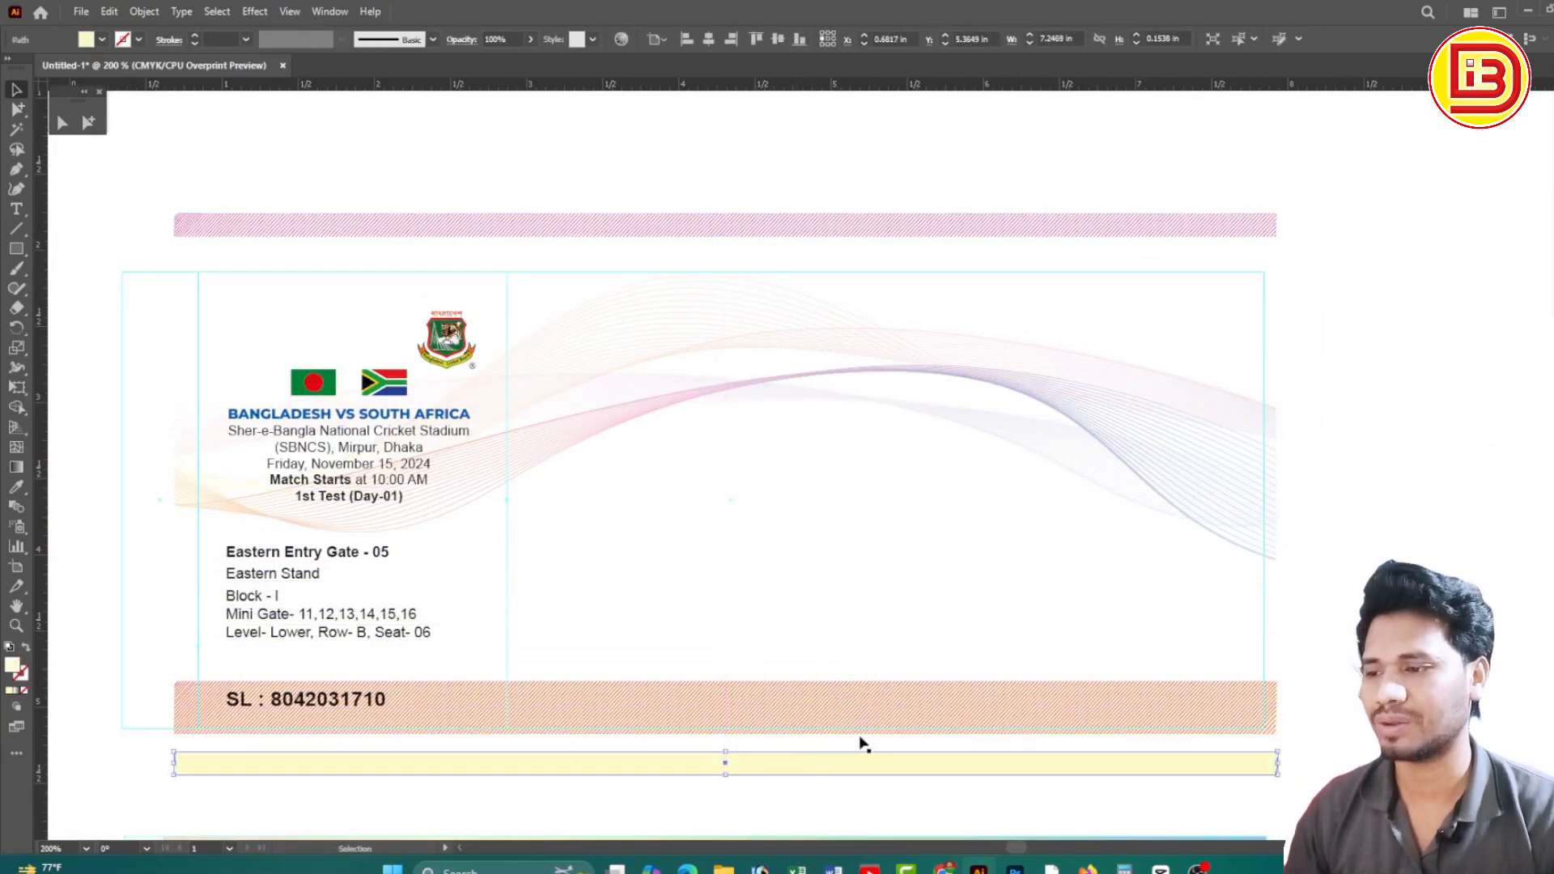
left_click_drag(910, 791, 886, 470)
left_click_drag(992, 447, 1002, 527)
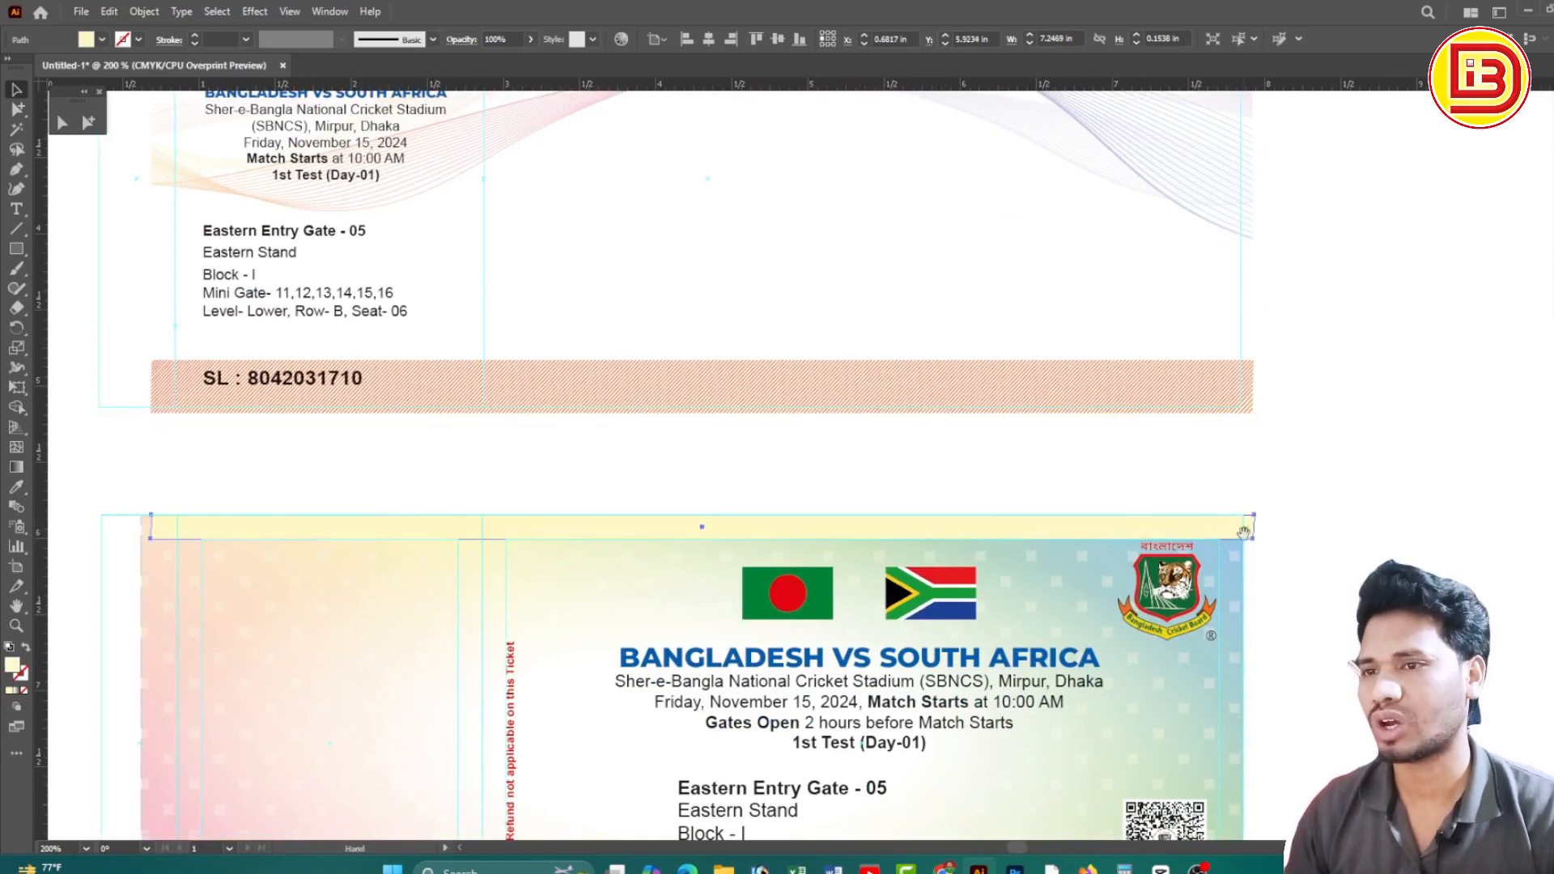
Drag the yellow strip's bottom-right anchor under the top corner to square its right end
left_click_drag(1246, 527, 1146, 530)
left_click(1124, 522, "ctrl")
left_click_drag(763, 416, 902, 521)
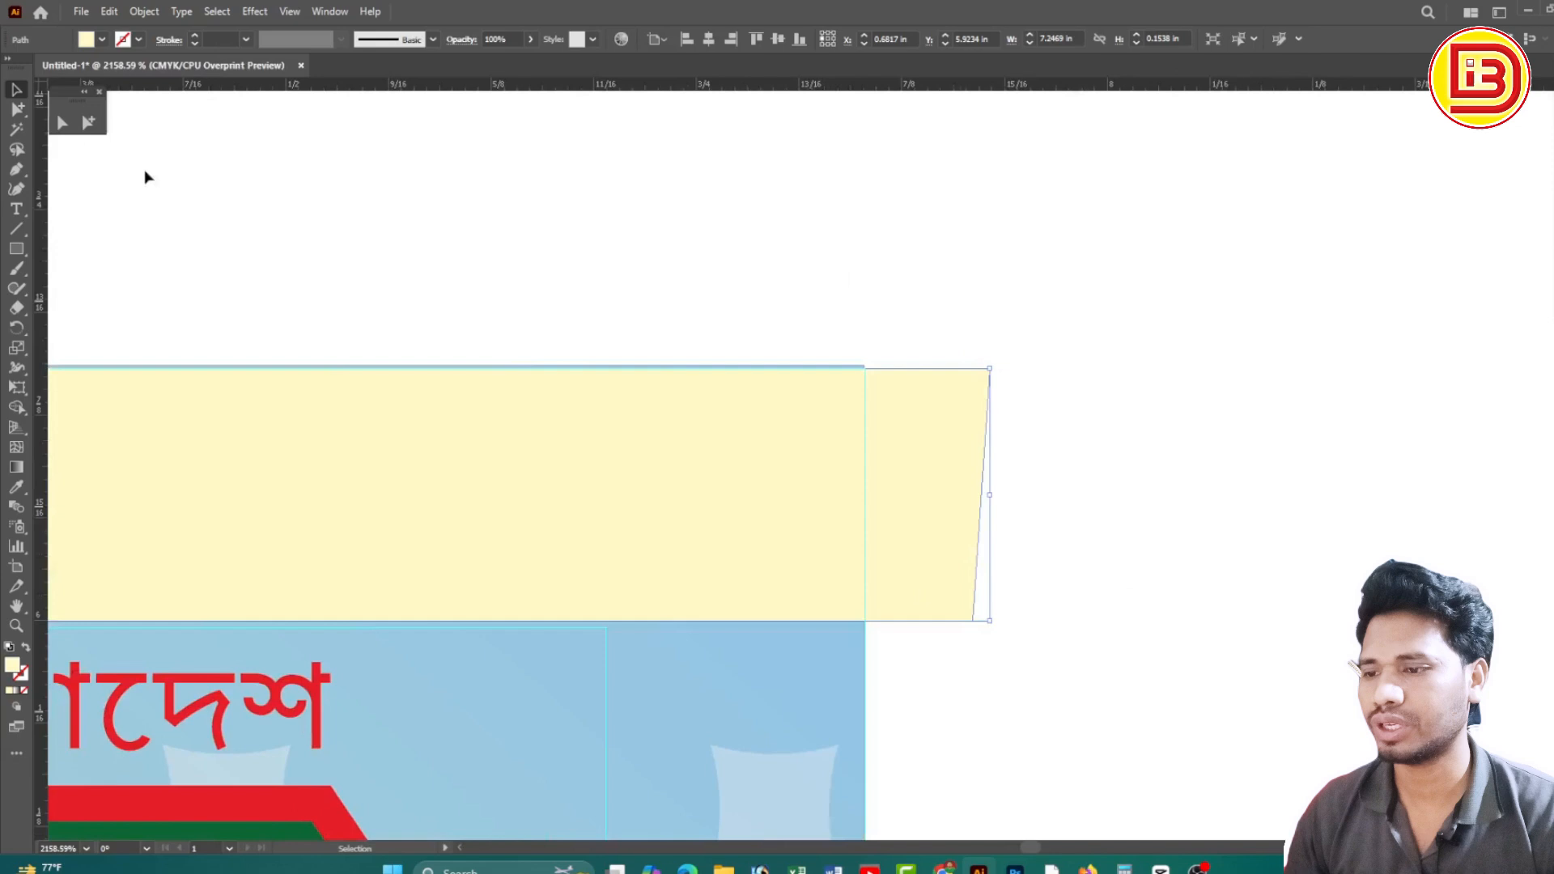
left_click(63, 123)
left_click(1052, 542)
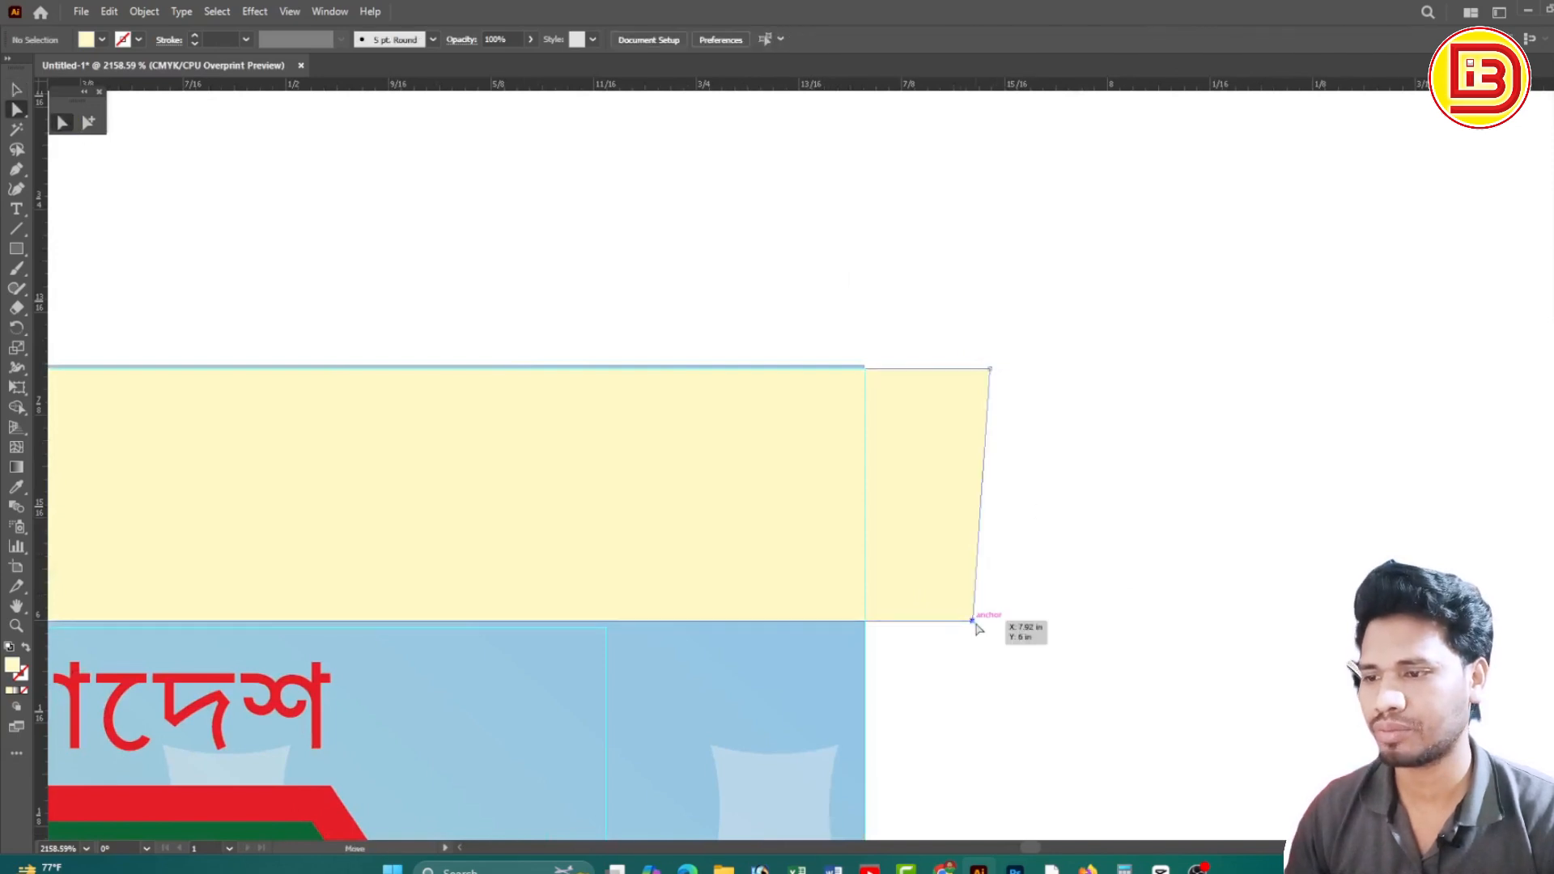
left_click_drag(976, 629, 993, 628)
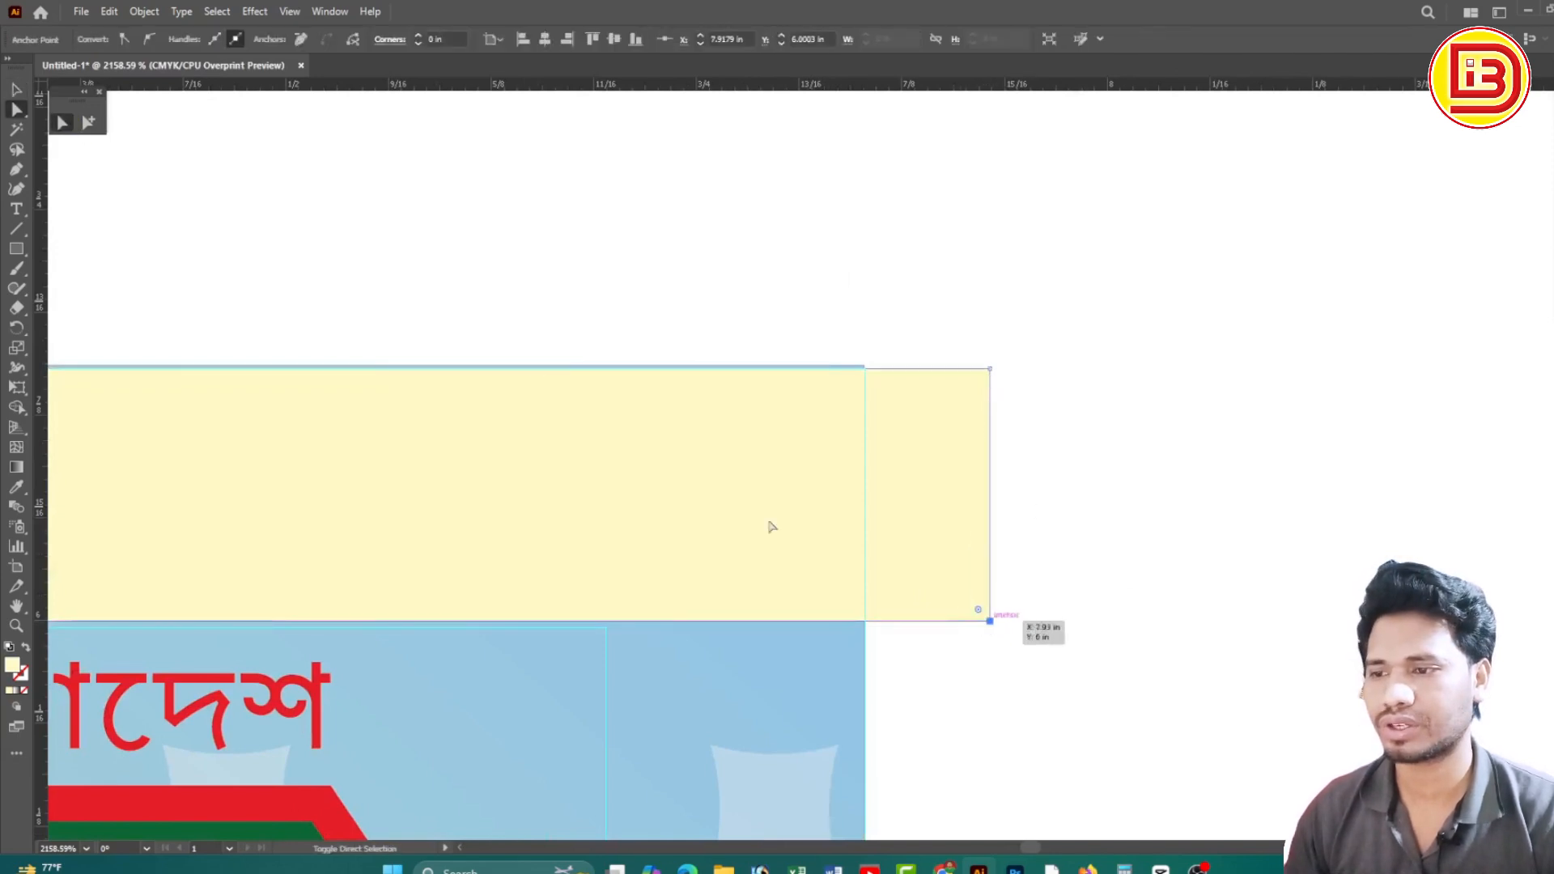
key("v")
Nudge the strip left to meet the blue background and lower the background's top edge to it
left_click(789, 244)
left_click_drag(961, 498, 843, 488)
left_click_drag(813, 320, 879, 461)
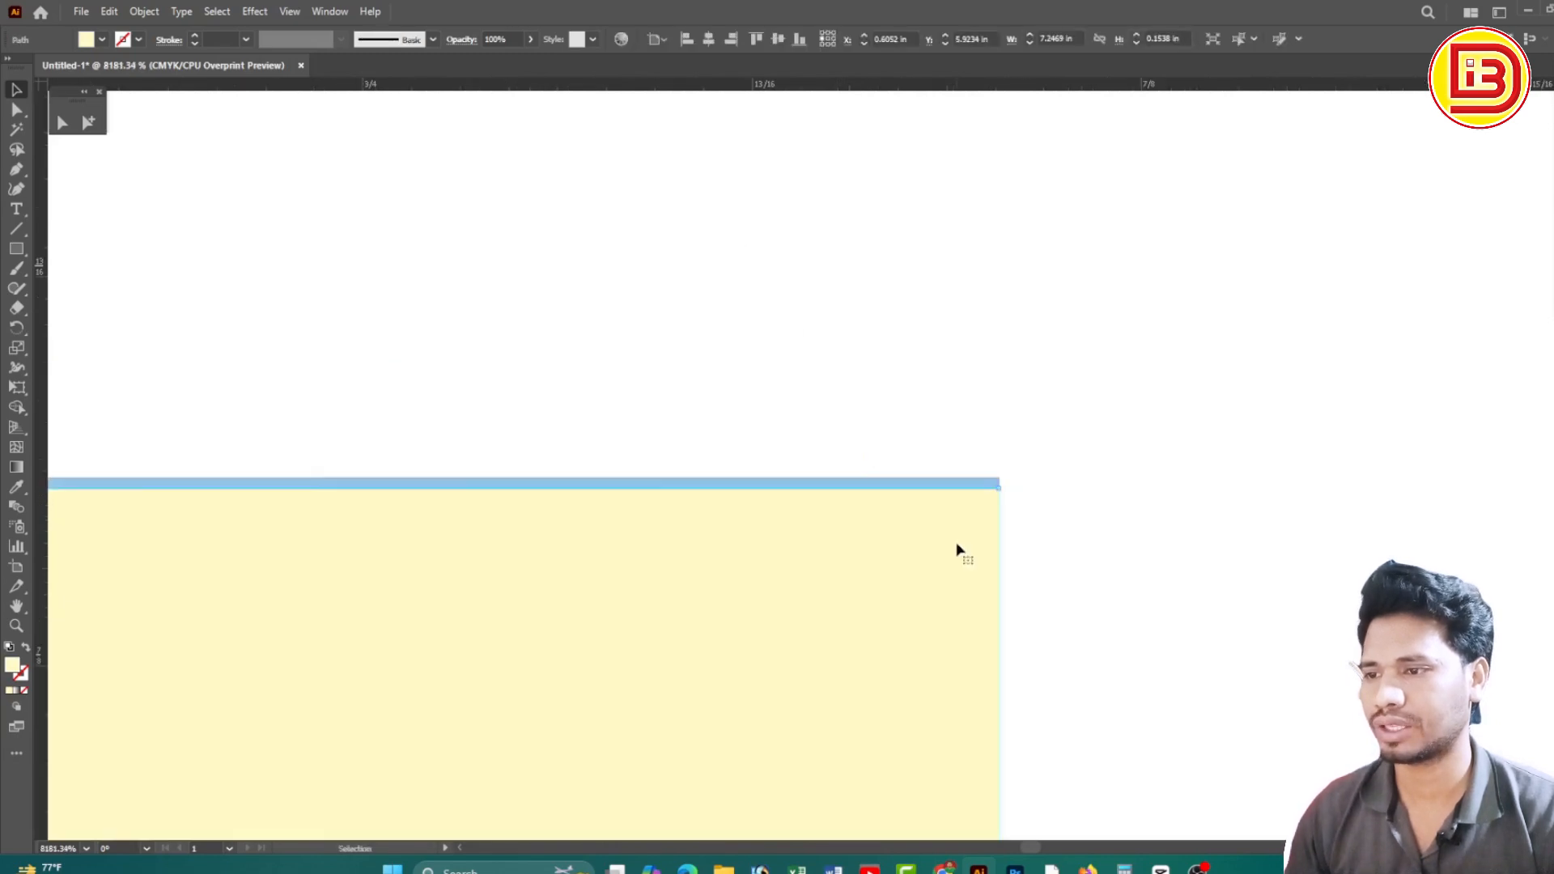
left_click(964, 488)
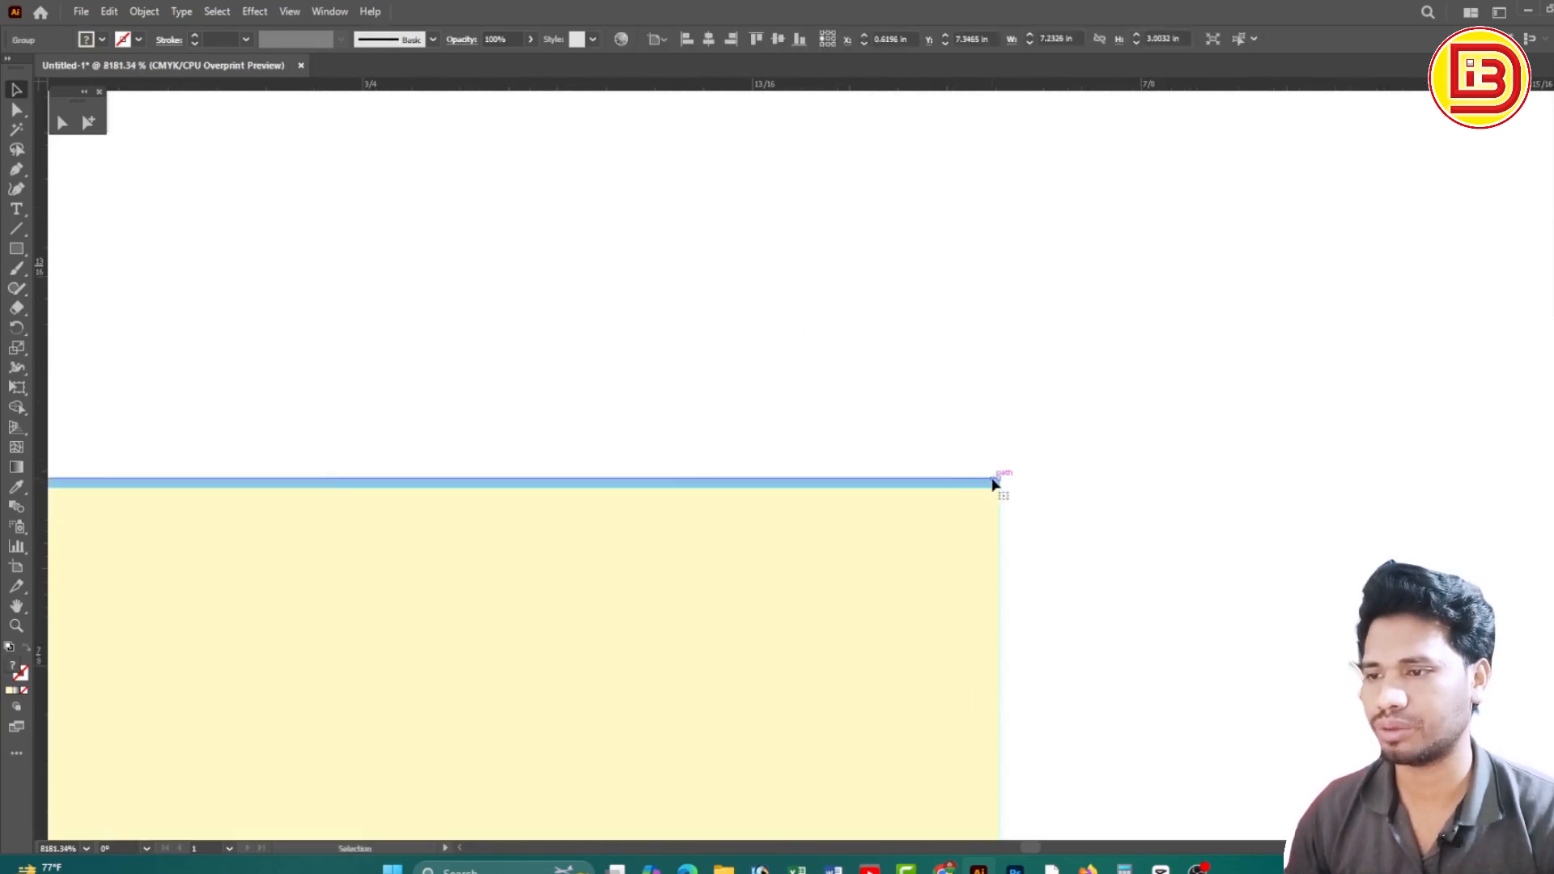
left_click_drag(997, 480, 1000, 487)
left_click(1034, 458)
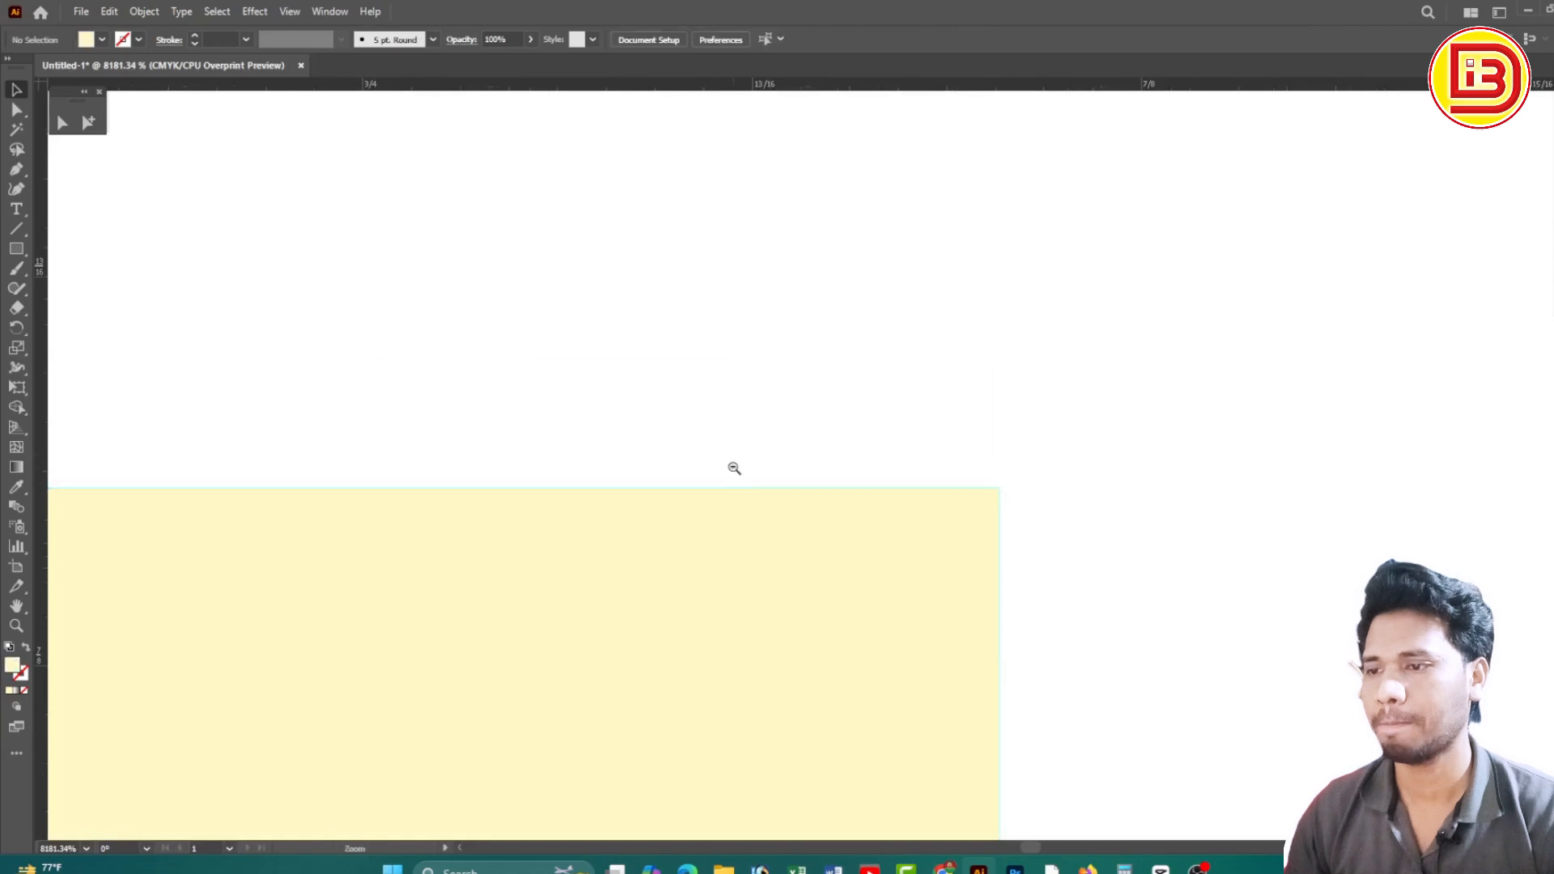
Zoom out and pan to see more of the lower ticket
left_click(733, 466, "ctrl+alt")
left_click(734, 466, "ctrl+alt")
left_click(733, 466, "ctrl+alt")
left_click(734, 466, "ctrl+alt")
left_click(734, 466, "ctrl+alt")
left_click(733, 466, "ctrl+alt")
left_click(733, 466, "ctrl+alt")
left_click_drag(728, 466, 1211, 225)
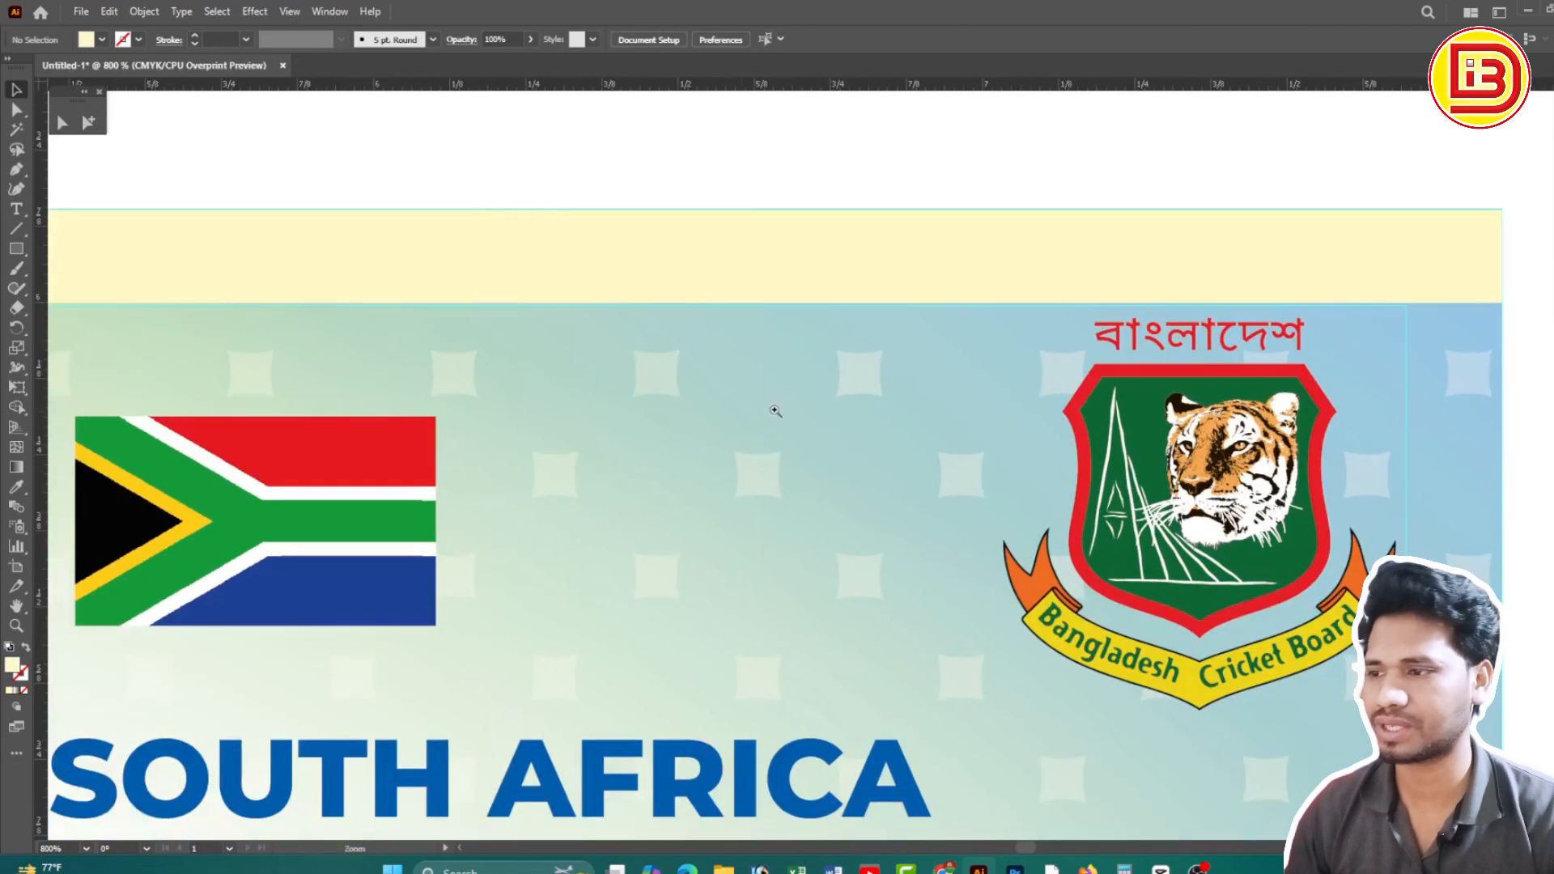
left_click(732, 413, "ctrl+alt")
left_click(751, 413, "ctrl+alt")
left_click_drag(644, 441, 912, 315)
left_click_drag(630, 375, 1474, 378)
left_click_drag(694, 369, 912, 370)
Raise the Cricket Board logo slightly on the lower ticket
left_click(1051, 369, "ctrl+alt")
left_click_drag(1133, 406, 796, 364)
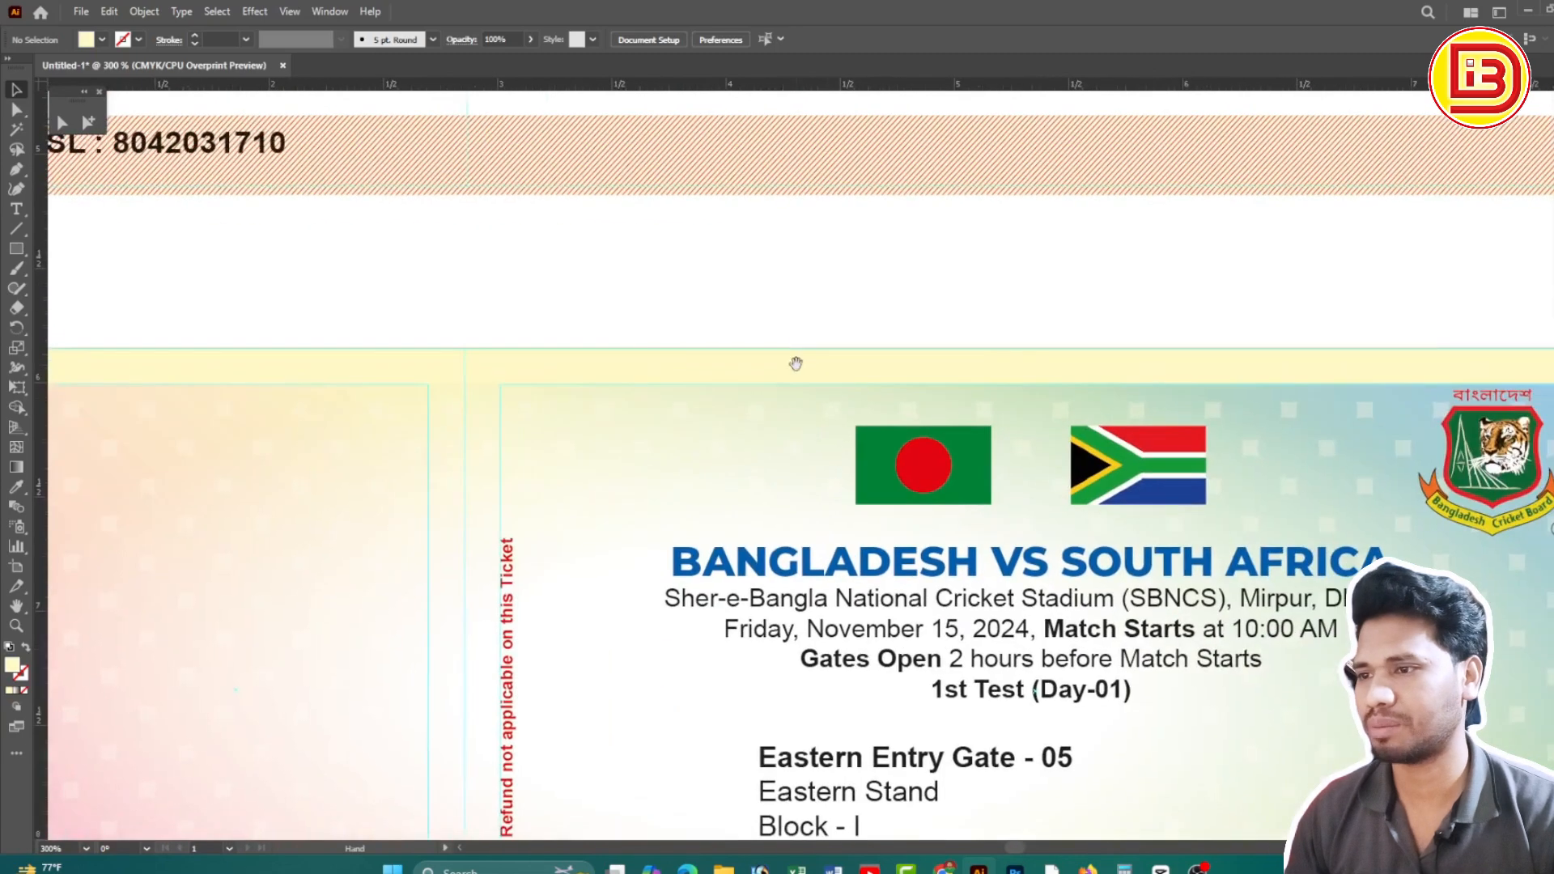
left_click(1063, 450, "ctrl+alt")
left_click_drag(1086, 473, 1033, 404)
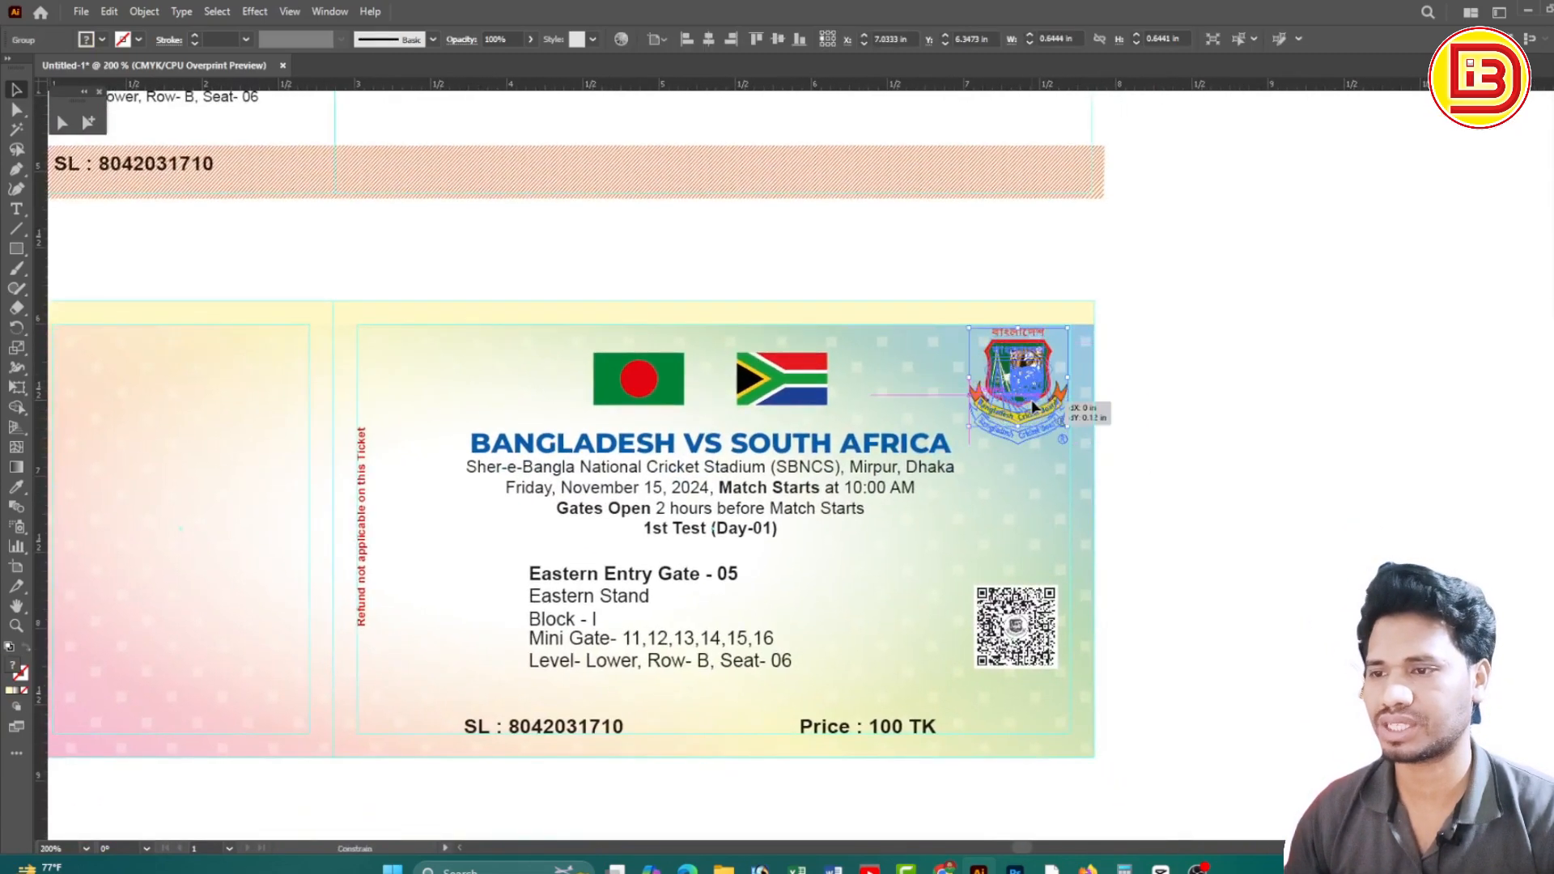
left_click(1190, 394)
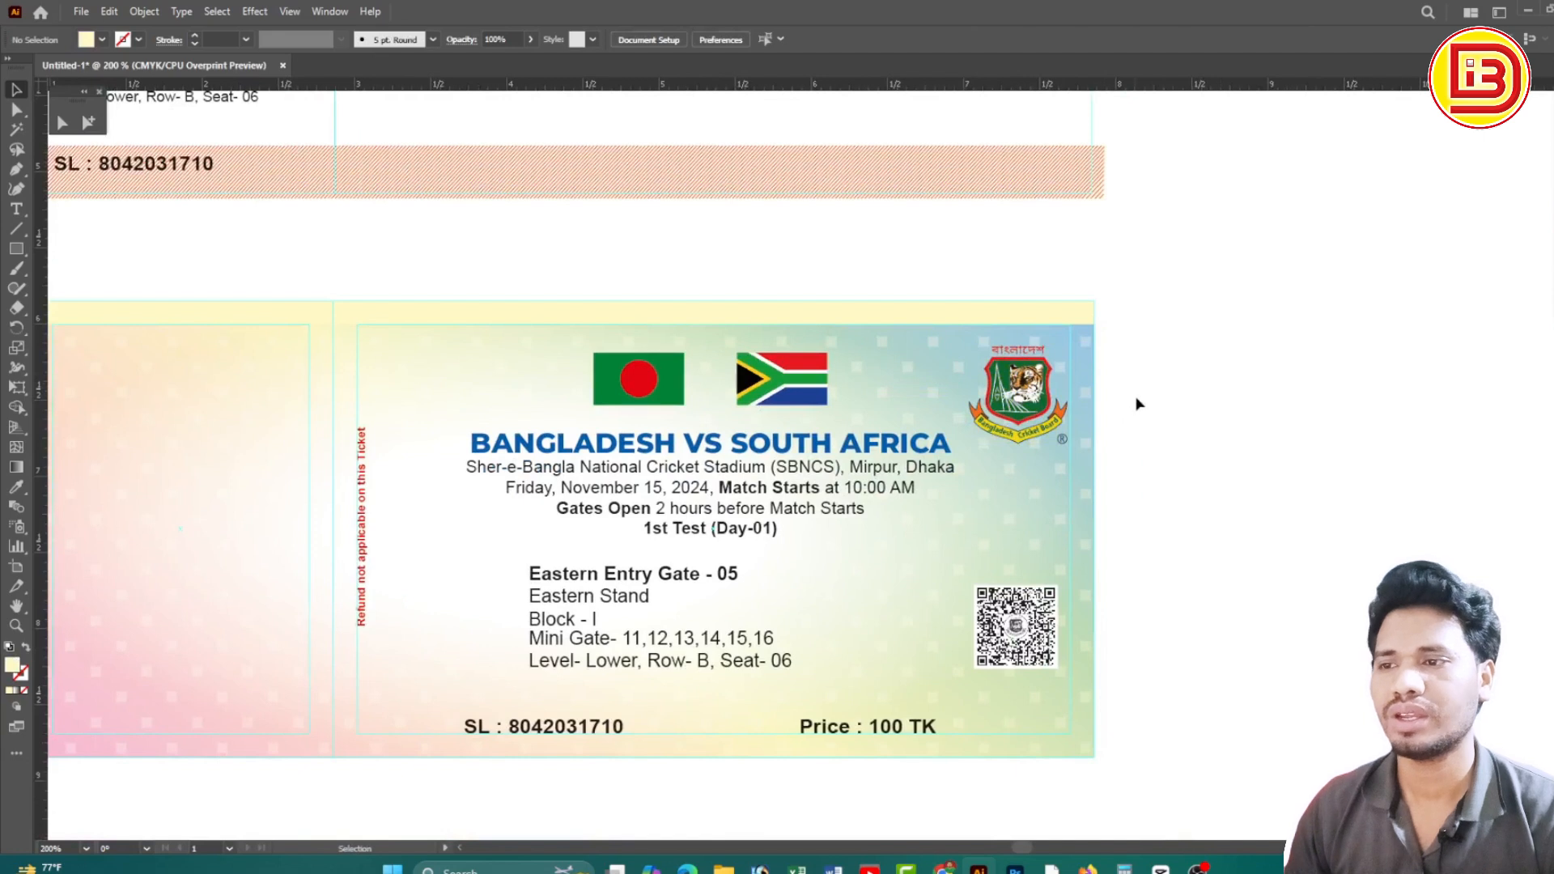
left_click_drag(1026, 400, 1026, 393)
left_click(1158, 394)
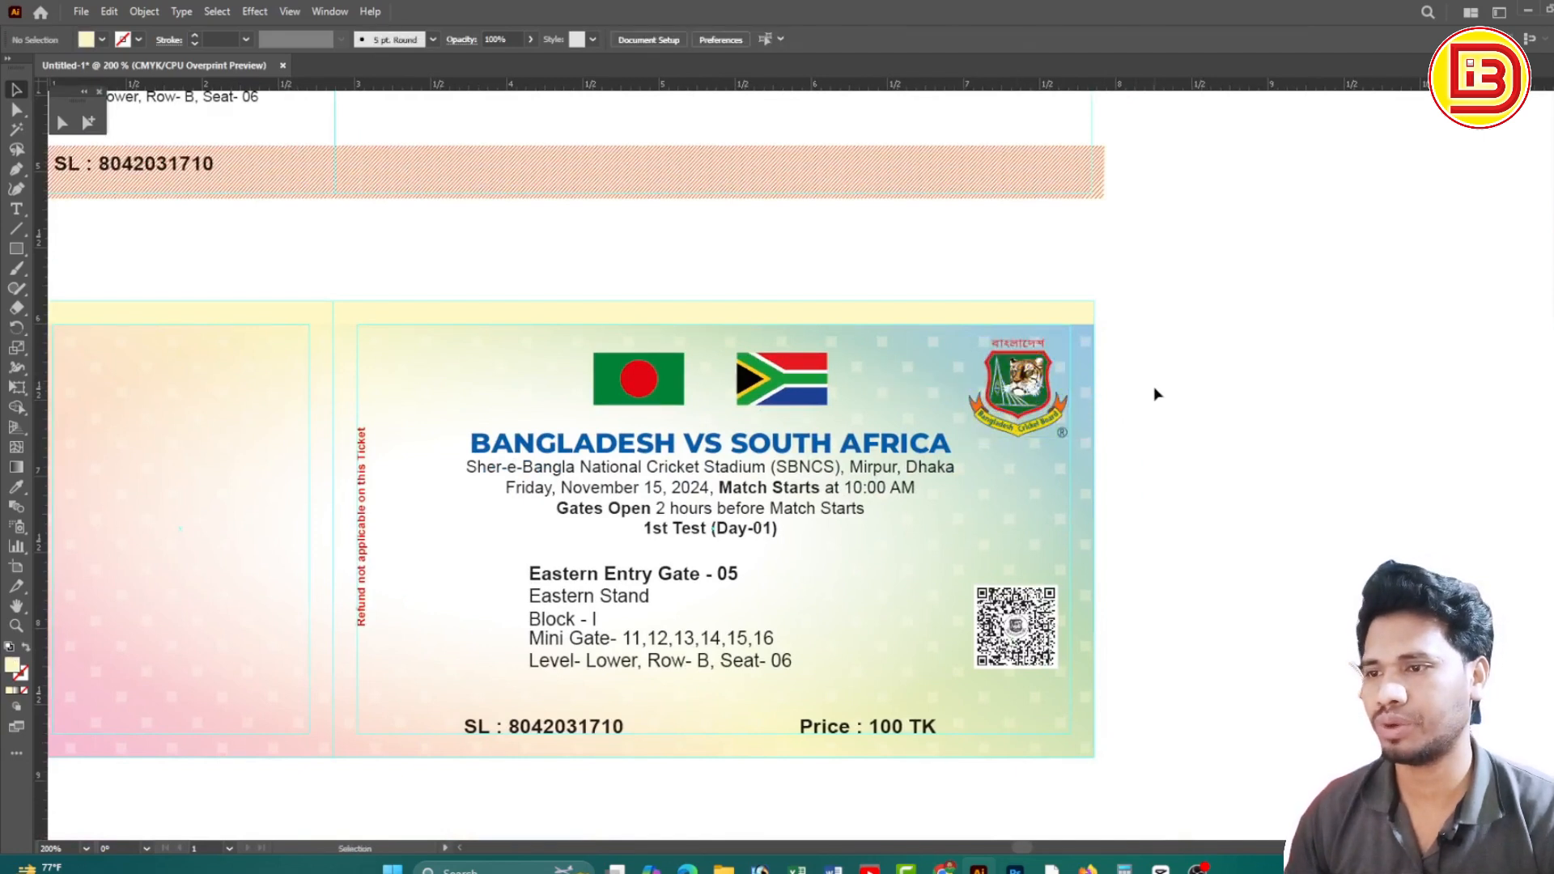
Nudge the flags and title block slightly upward, then add the Board logo to the selection
left_click(814, 379)
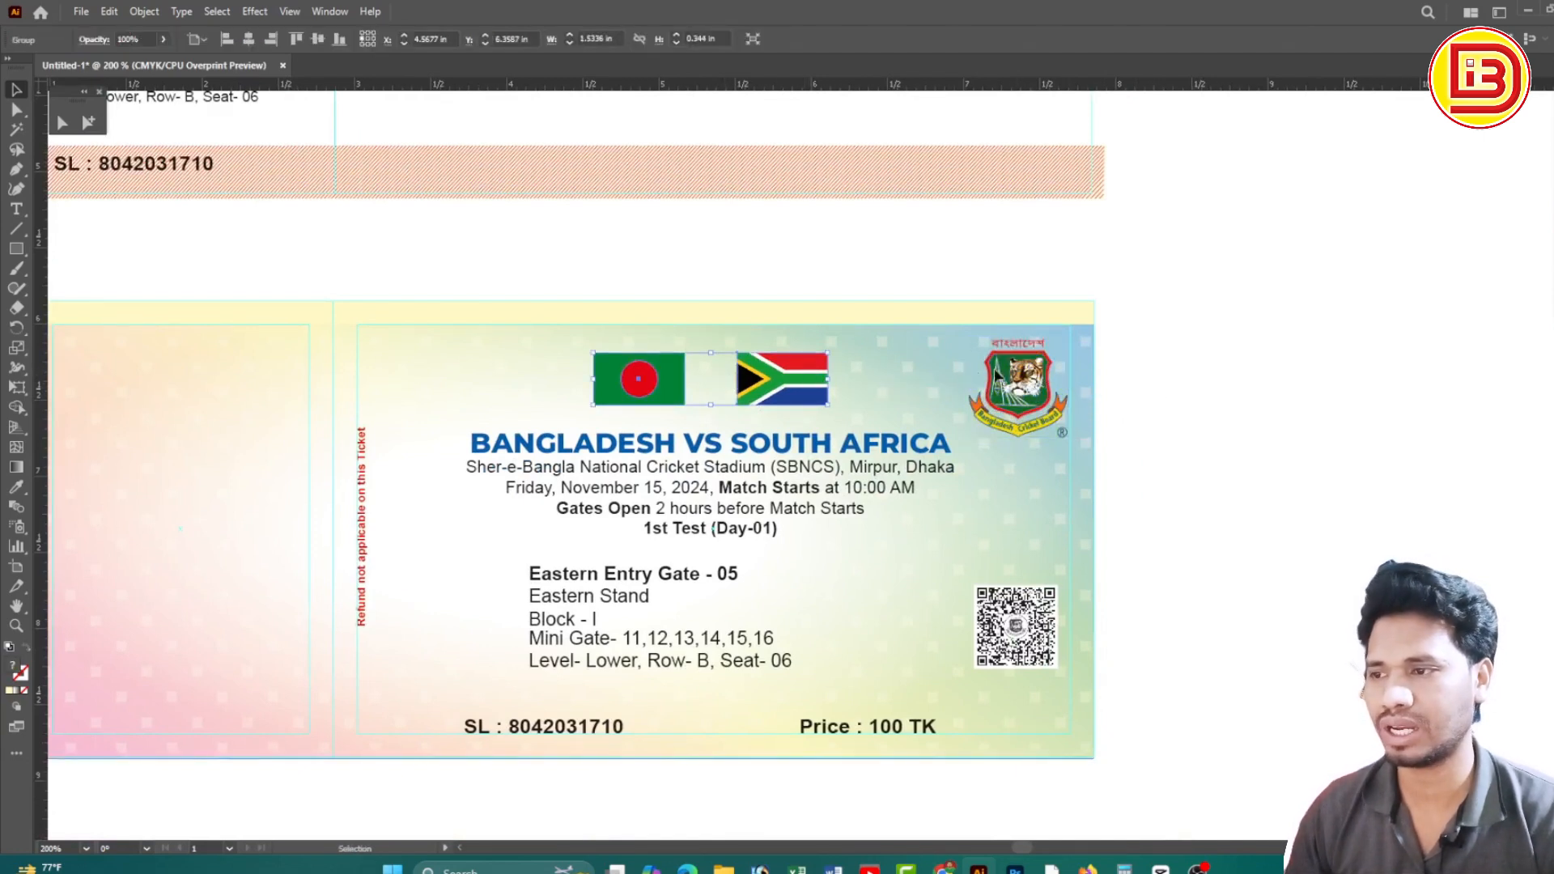
left_click(1020, 377, "shift")
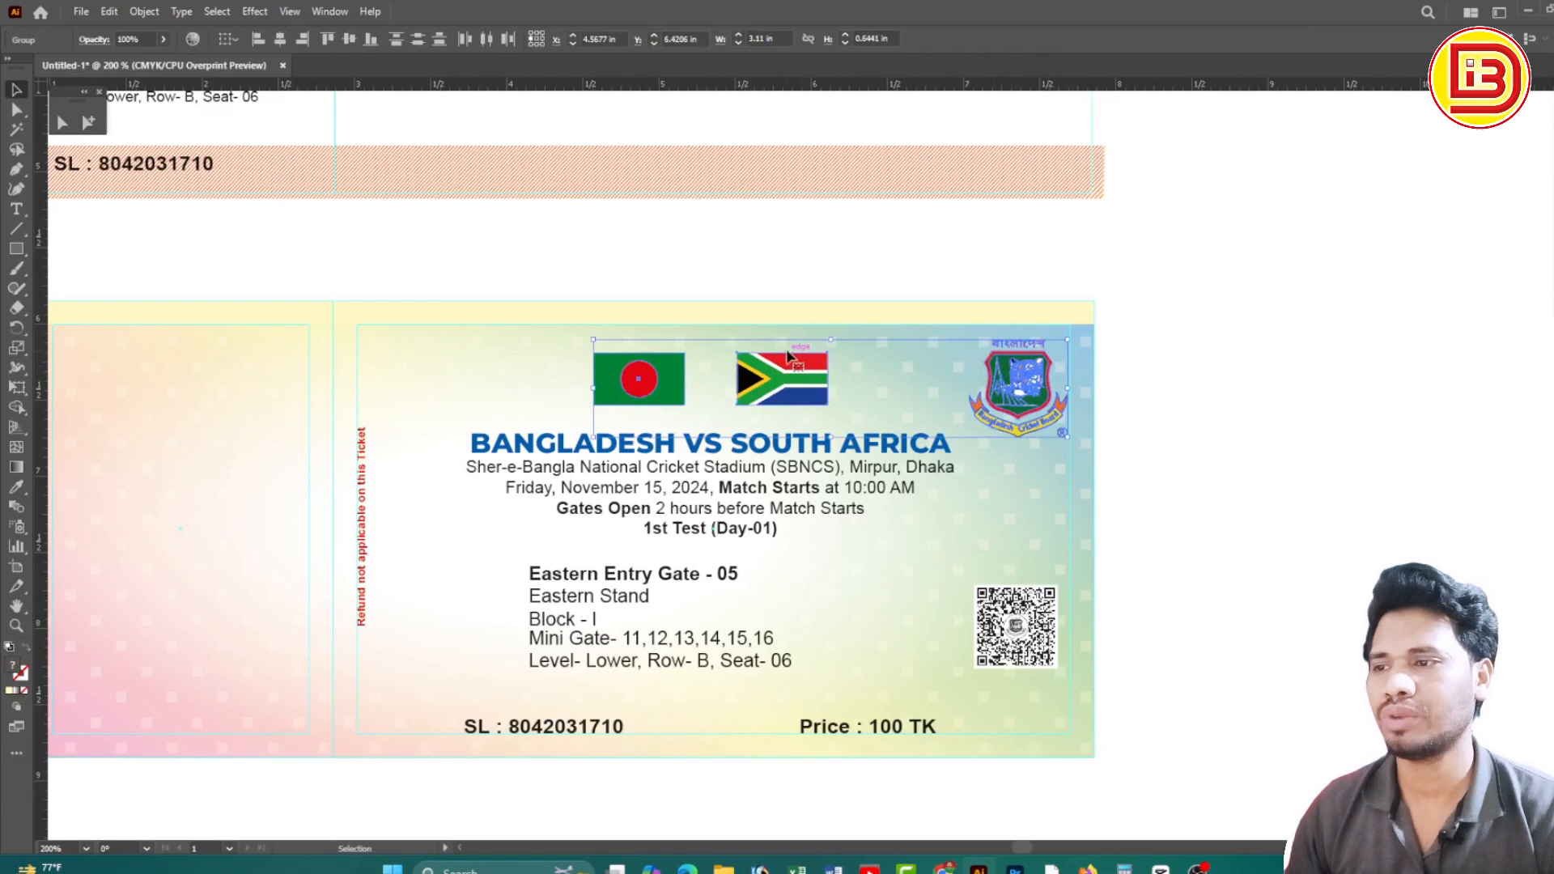
left_click(1196, 418)
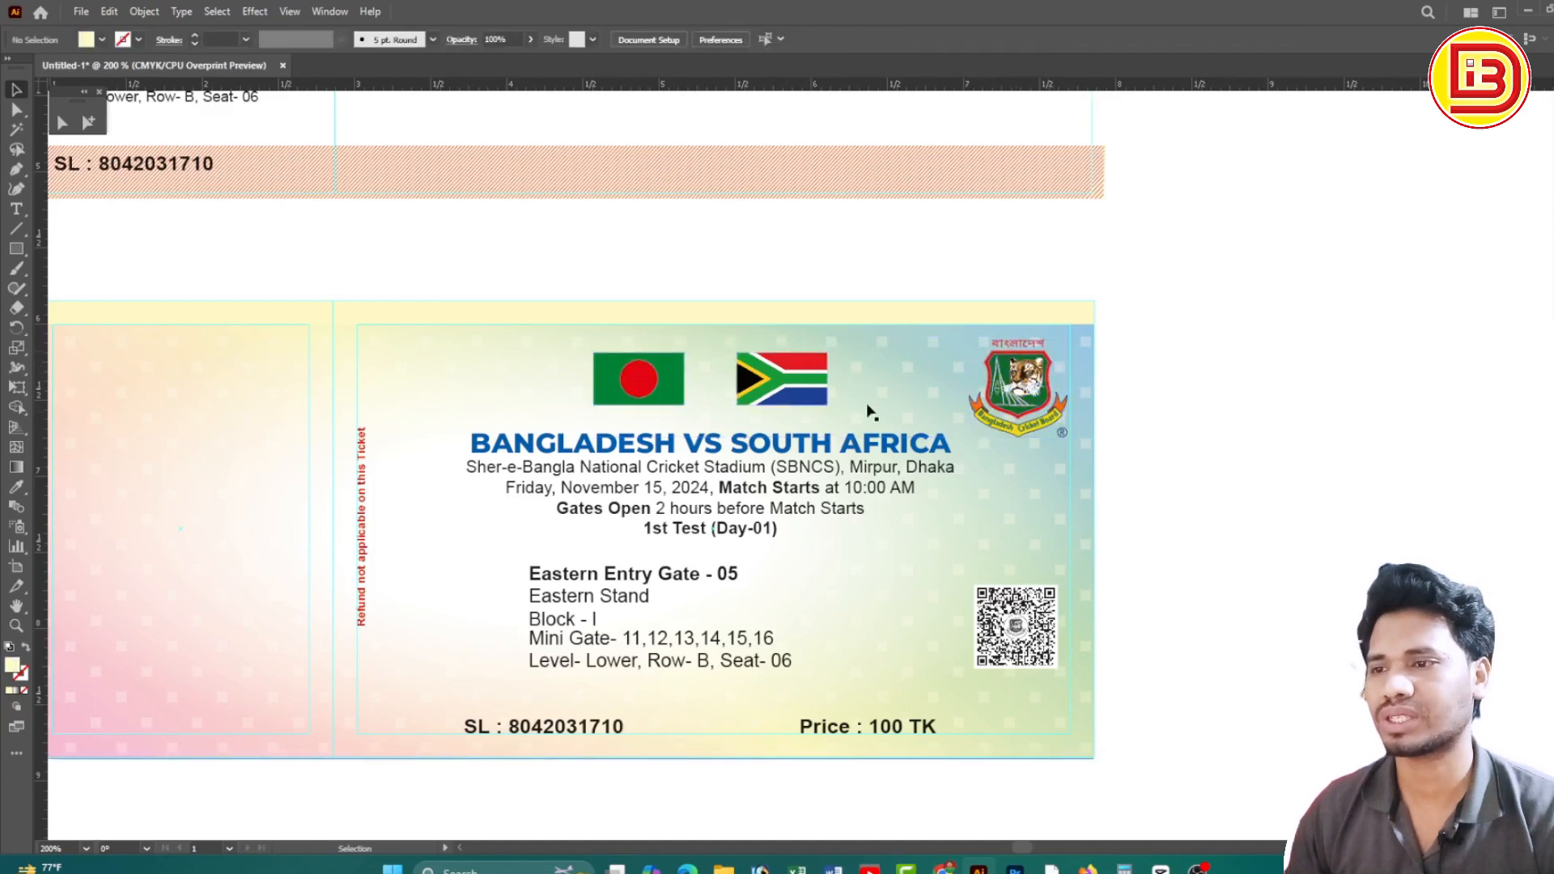
left_click(670, 391)
left_click(700, 455, "shift")
left_click_drag(728, 460, 727, 447)
left_click(1018, 380, "shift")
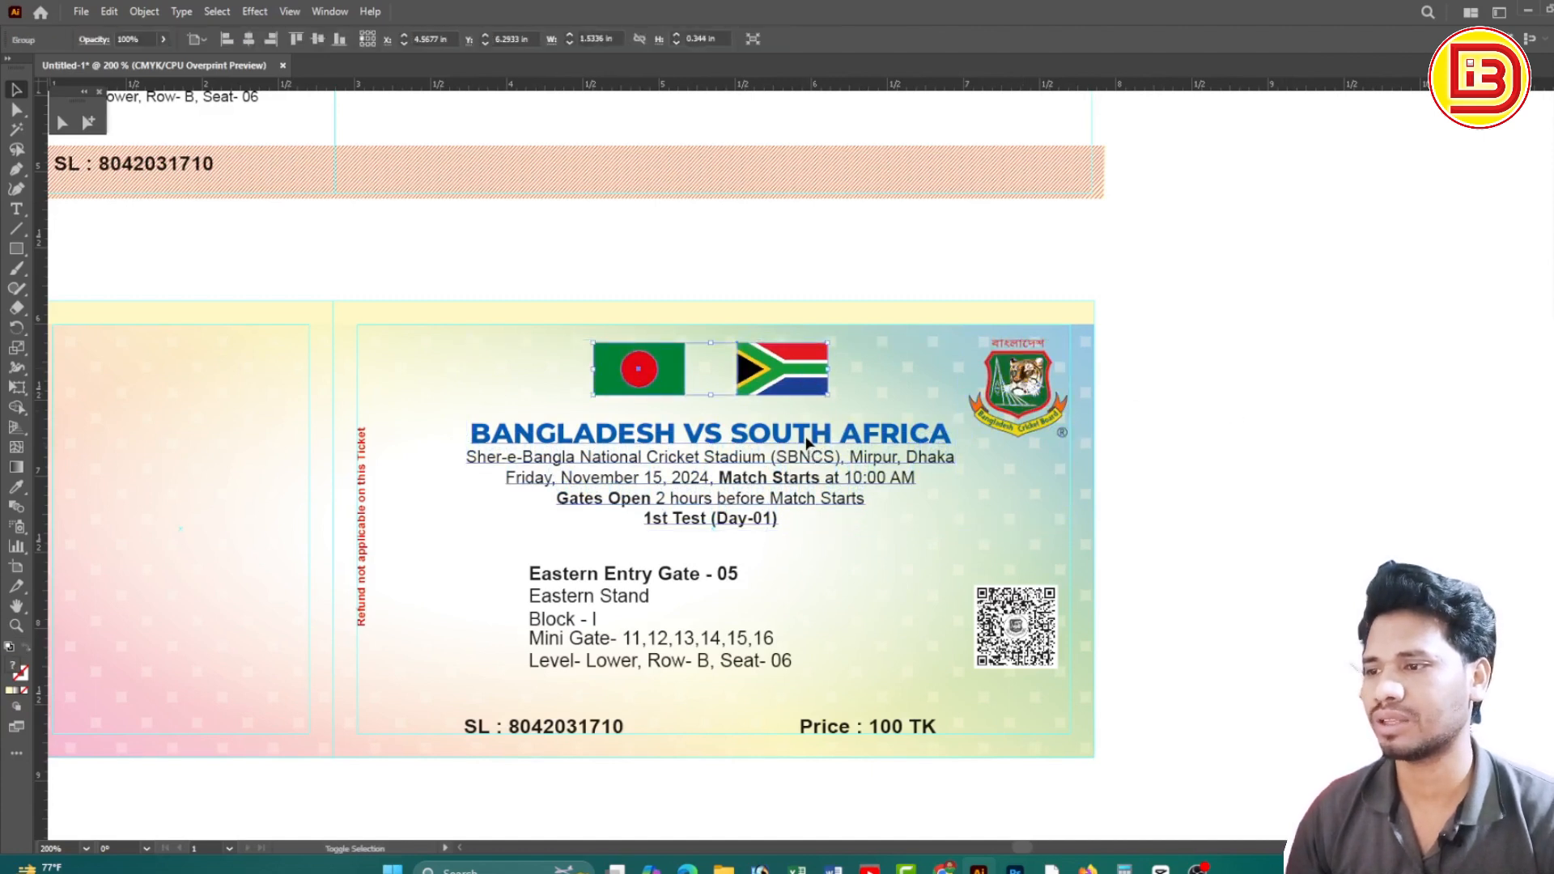
left_click(1050, 401, "shift")
left_click(1042, 391, "shift")
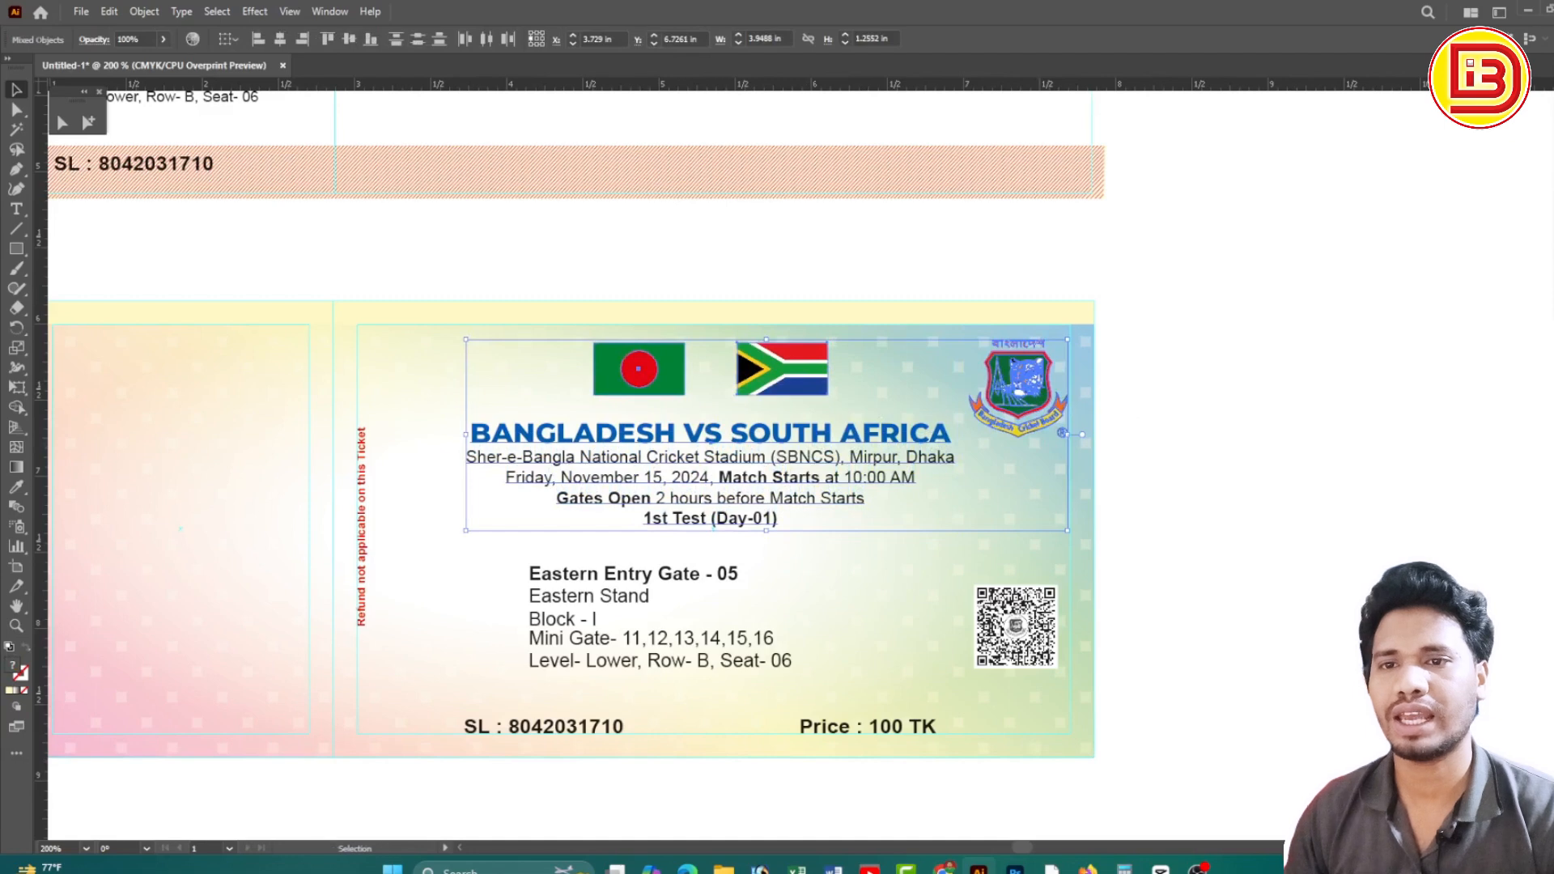
Show the Transform and Align panels and move the Align panel off the artwork
left_click(343, 16)
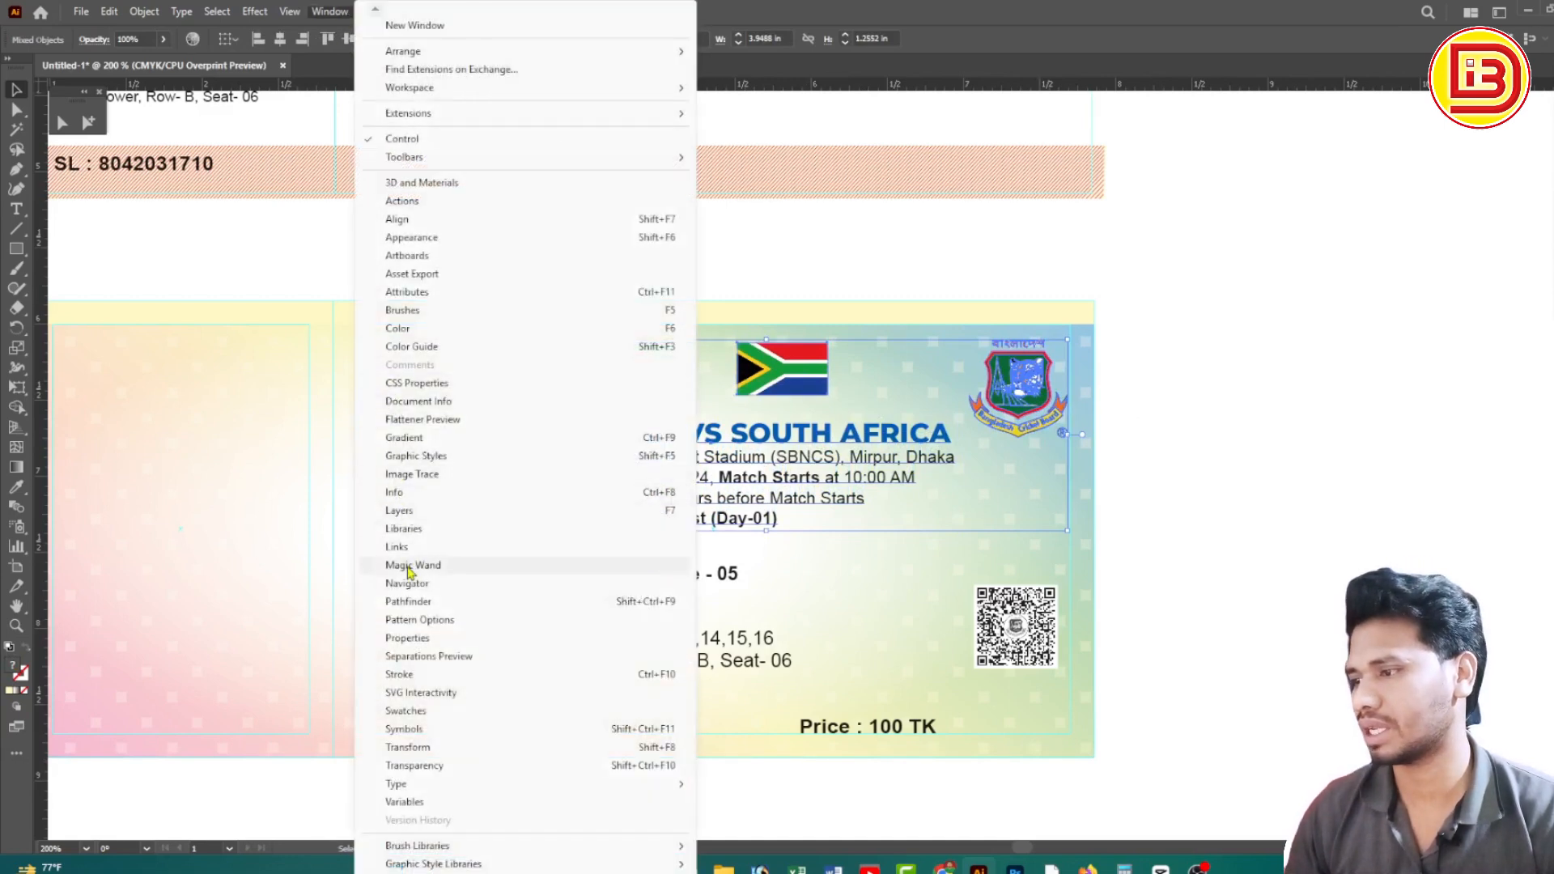
left_click(408, 747)
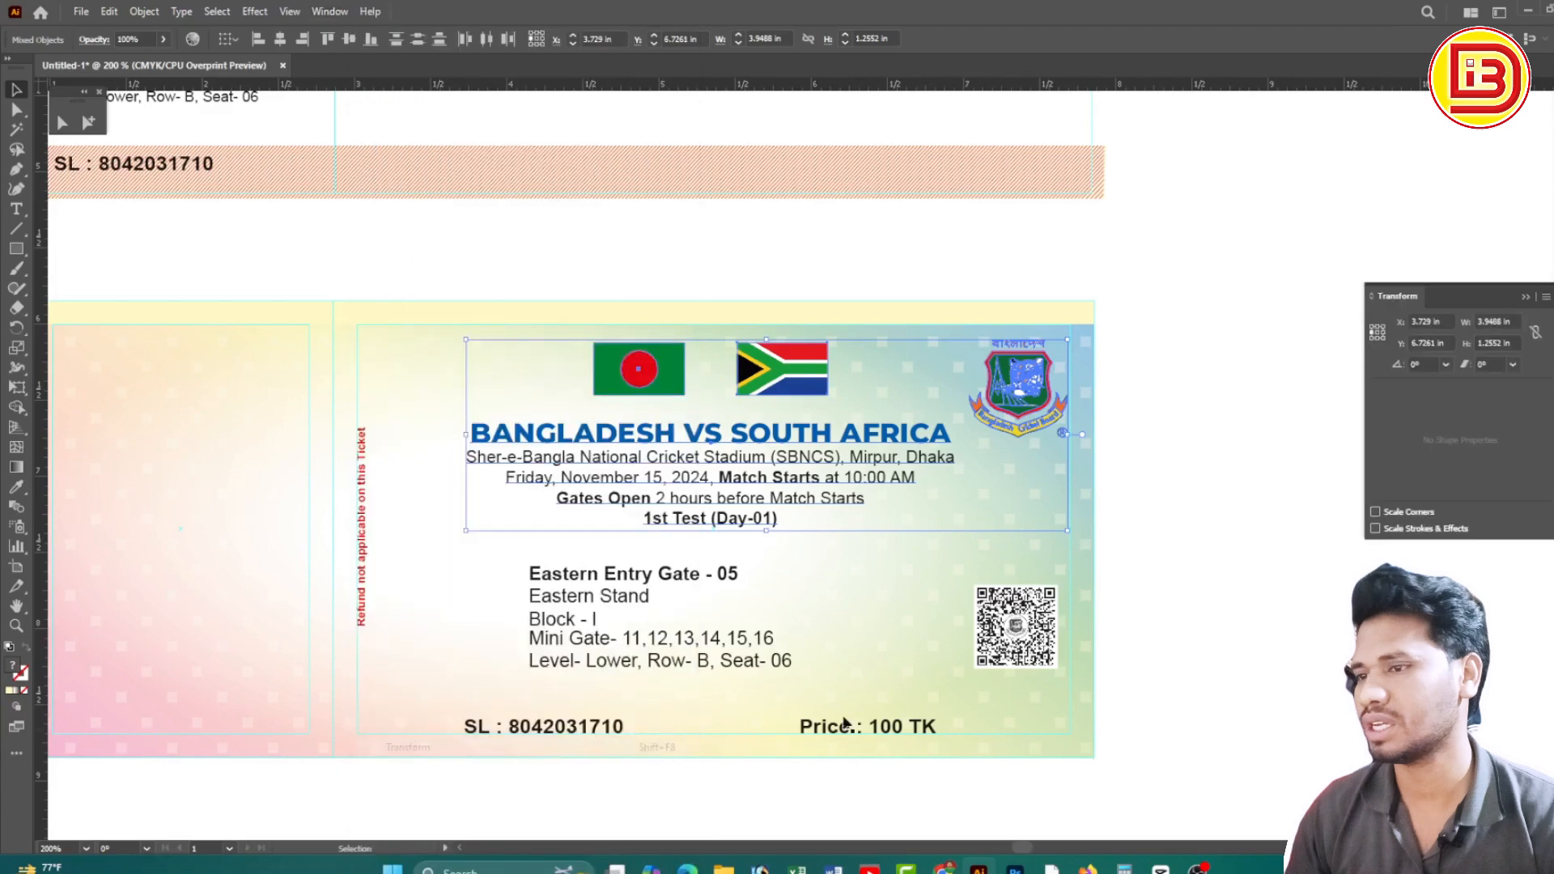
left_click(328, 11)
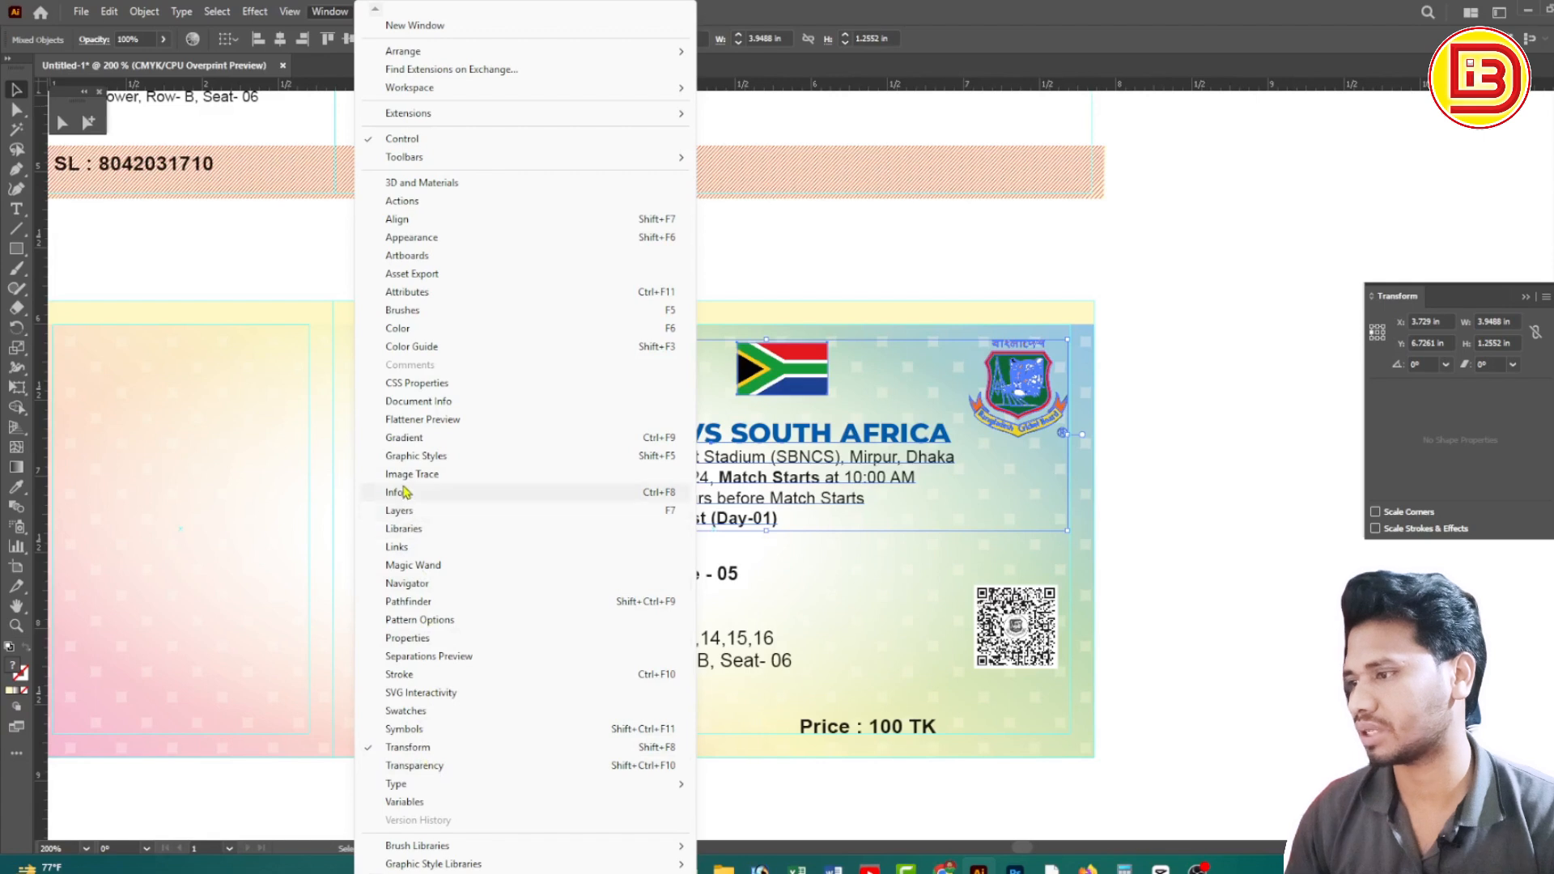
left_click(414, 220)
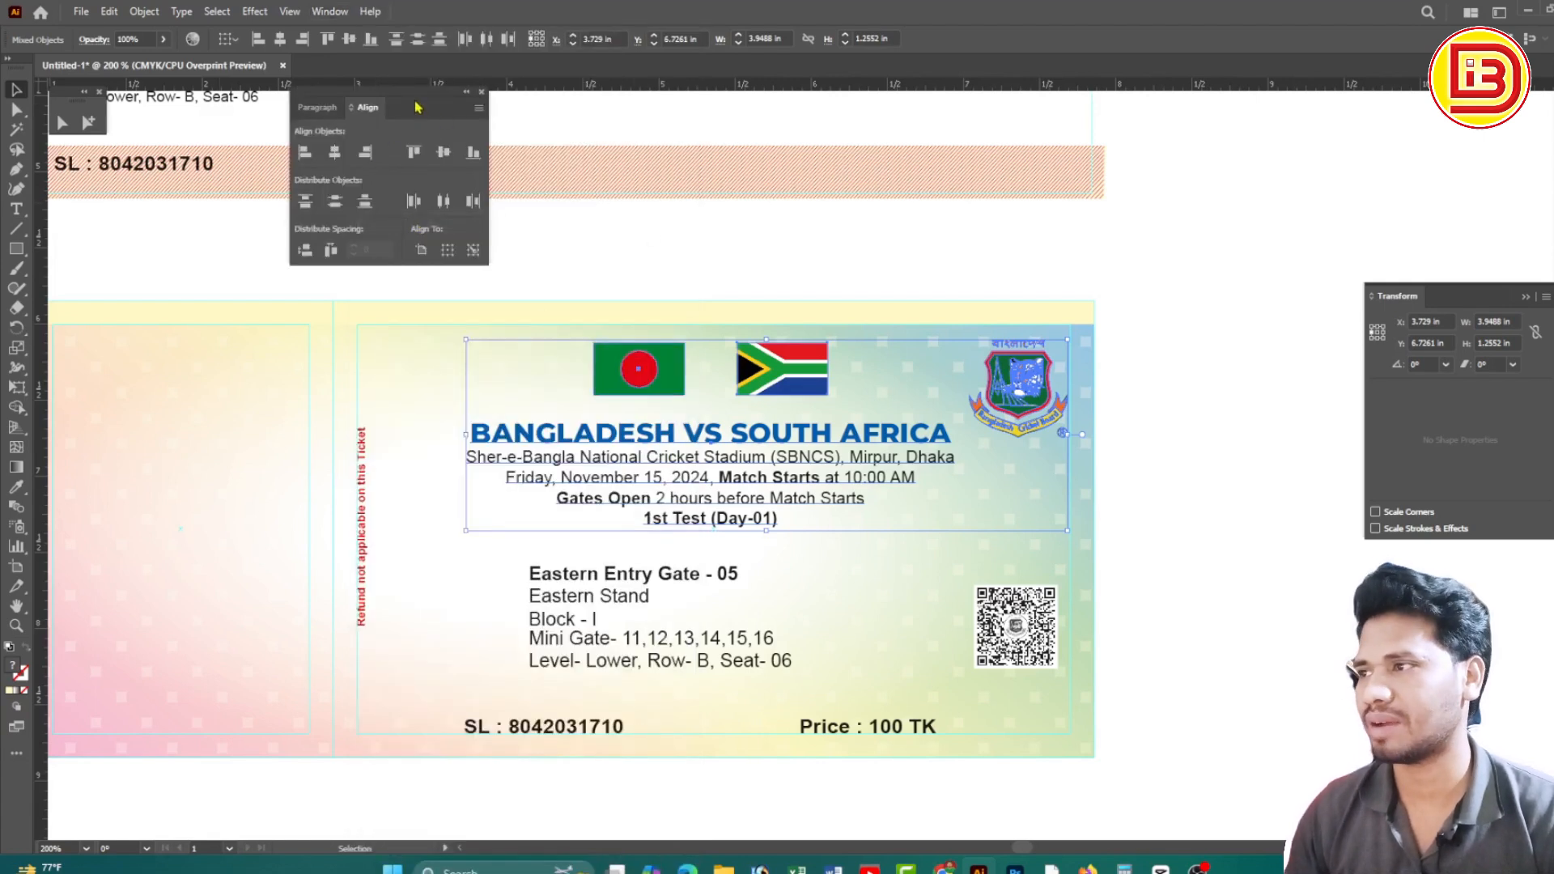
left_click_drag(417, 107, 1415, 123)
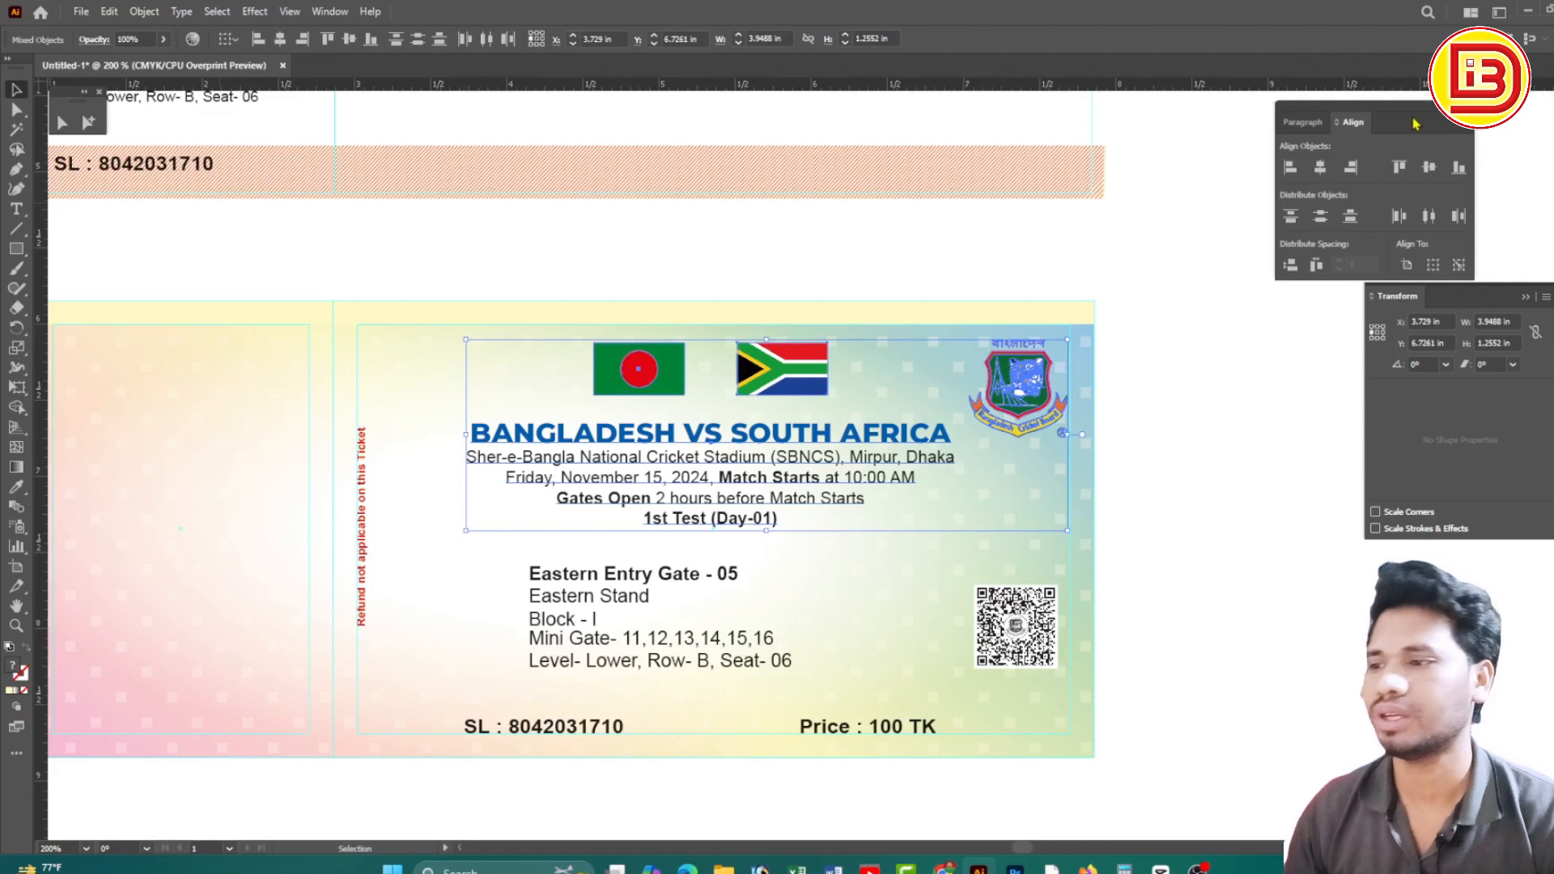
Try the align and distribute options on the header objects, undoing each, then set Align To Artboard
left_click(1351, 167)
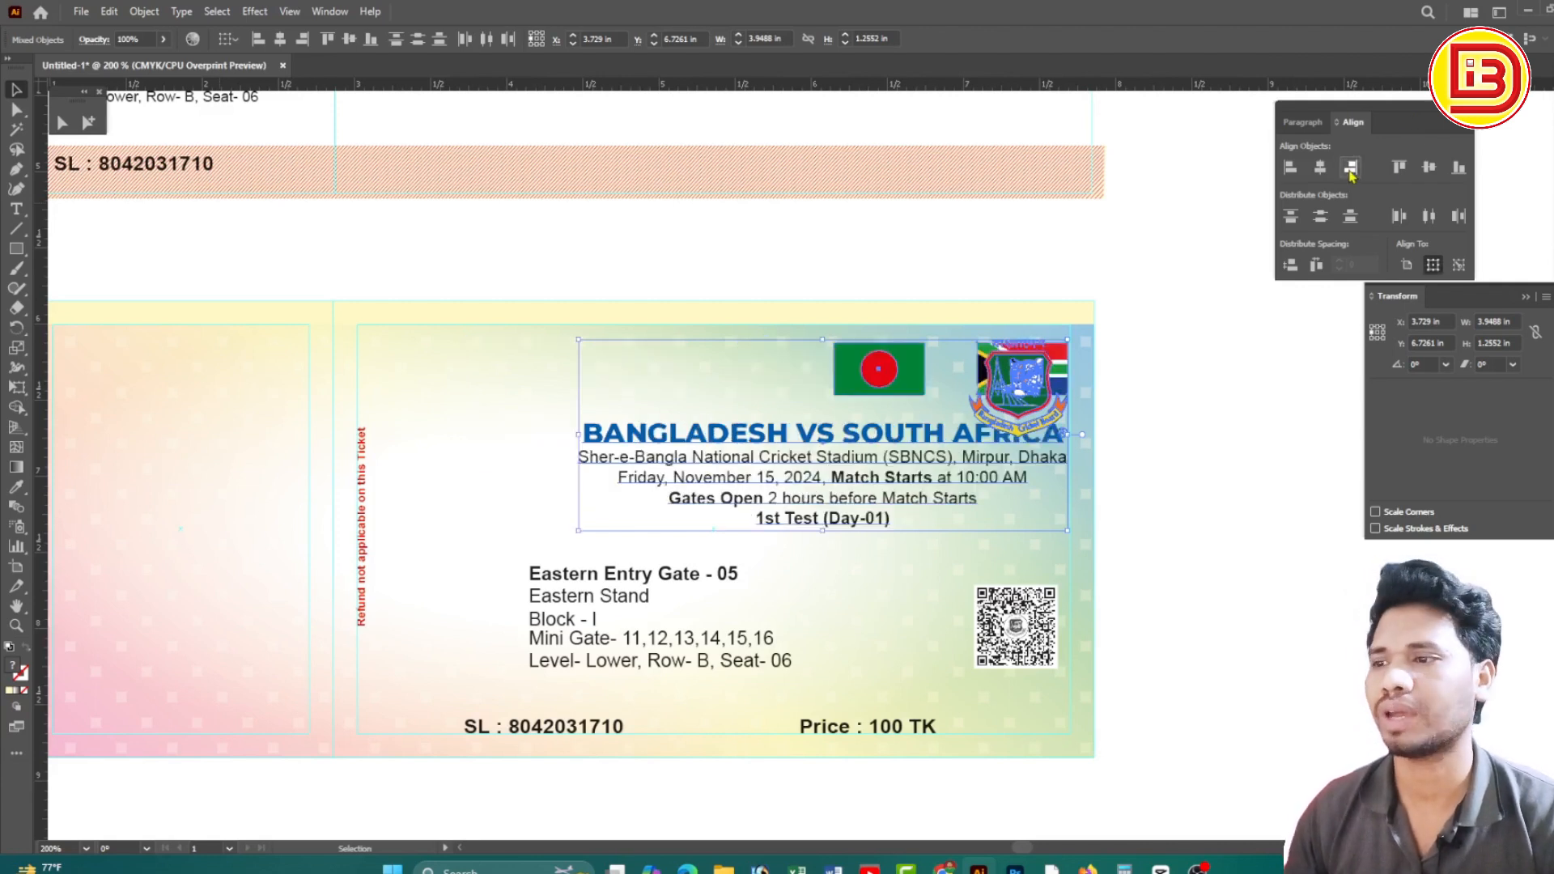
key("ctrl+z")
left_click(1290, 167)
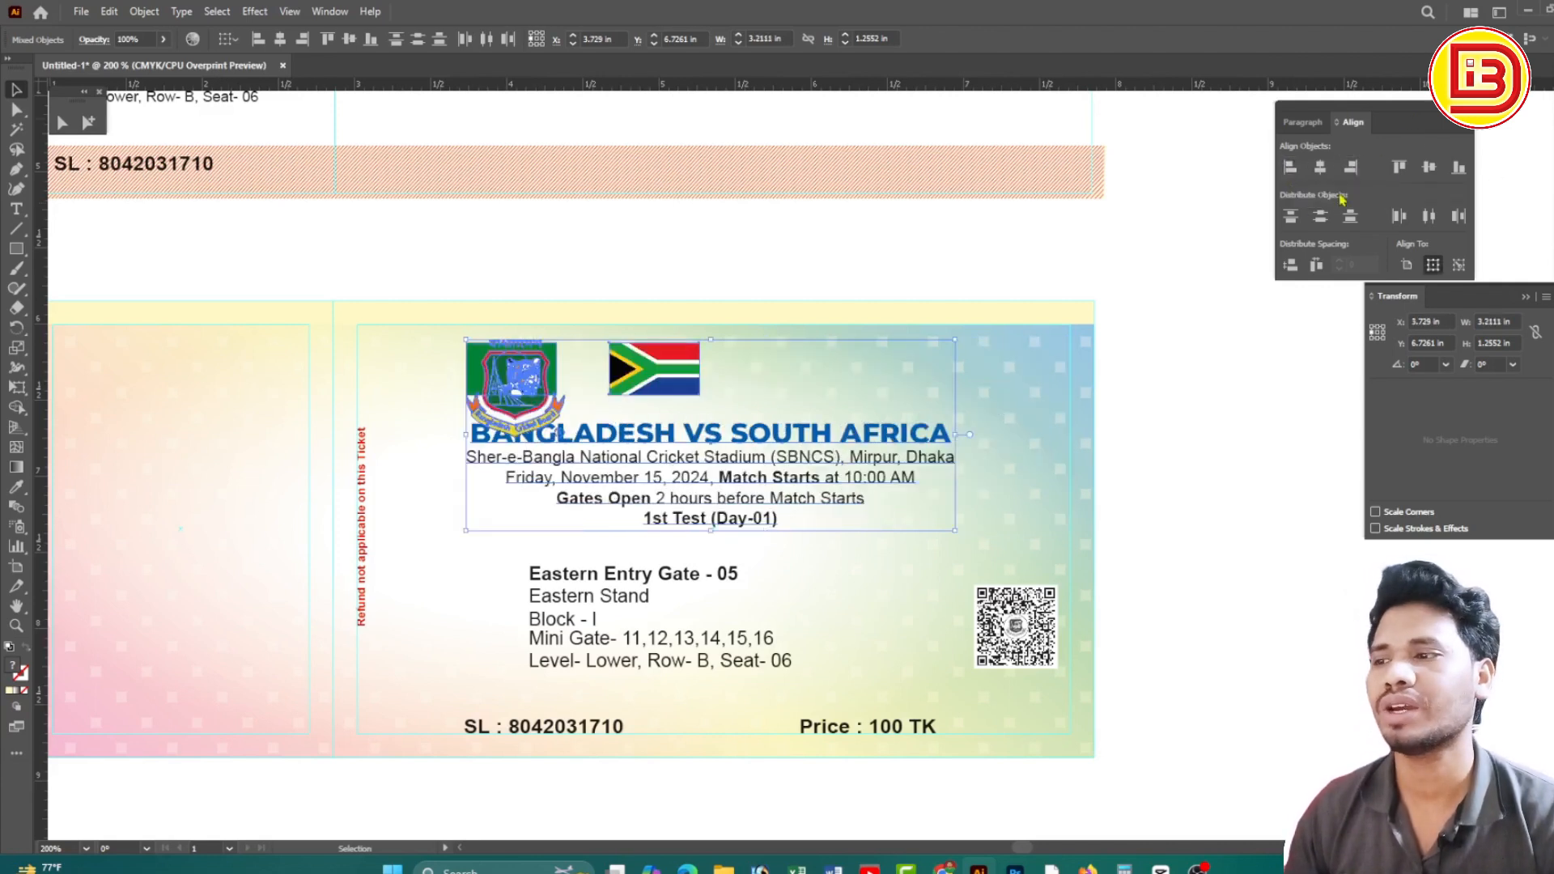
key("ctrl+z")
left_click(1349, 217)
key("ctrl+z")
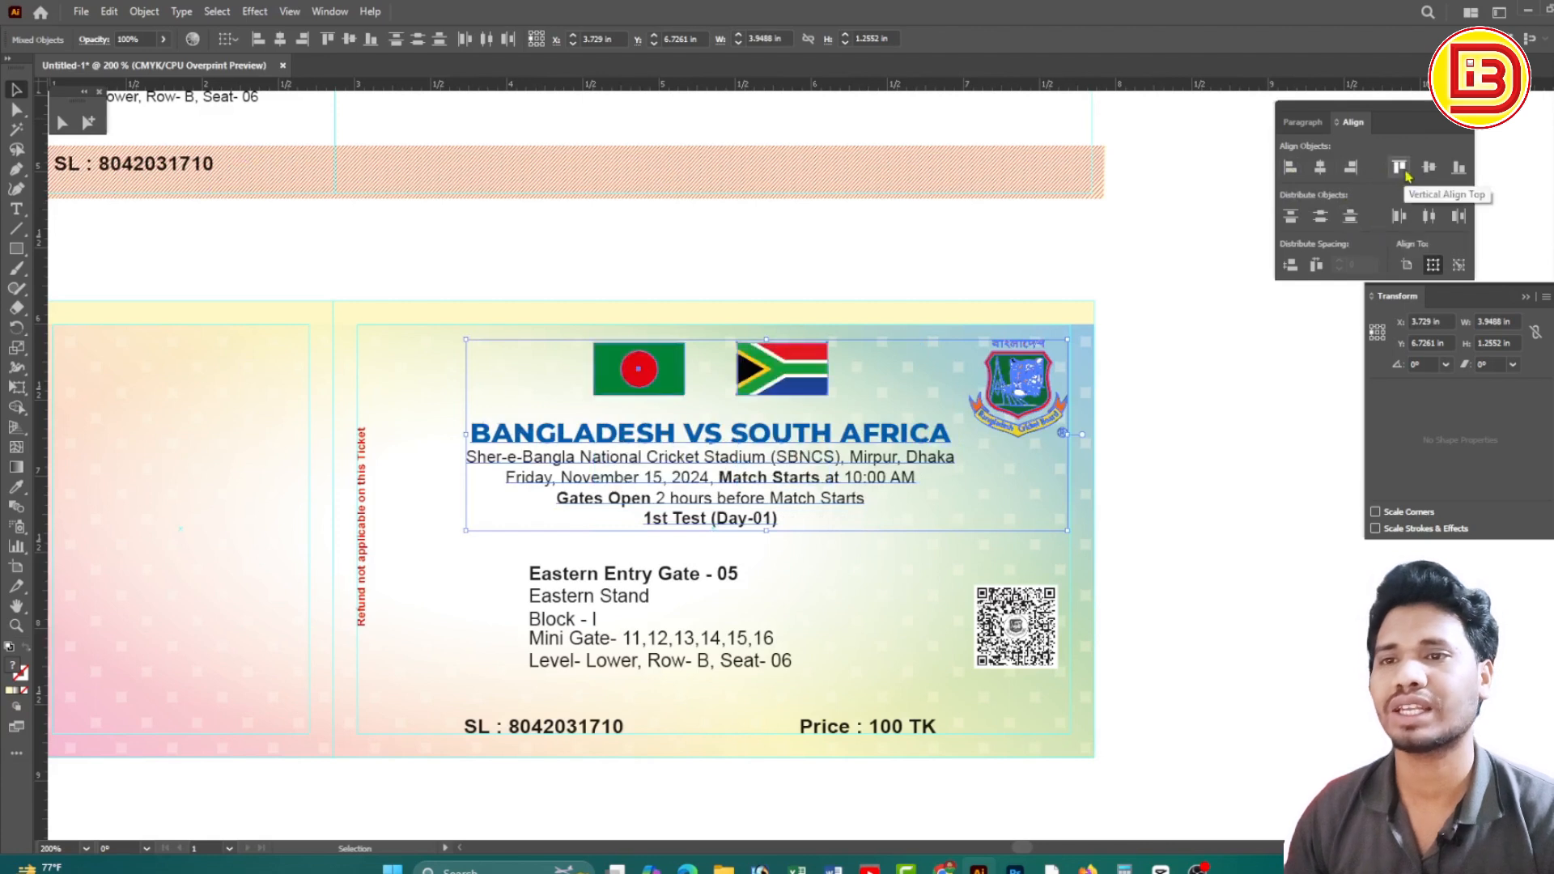
left_click(1400, 167)
key("ctrl+z")
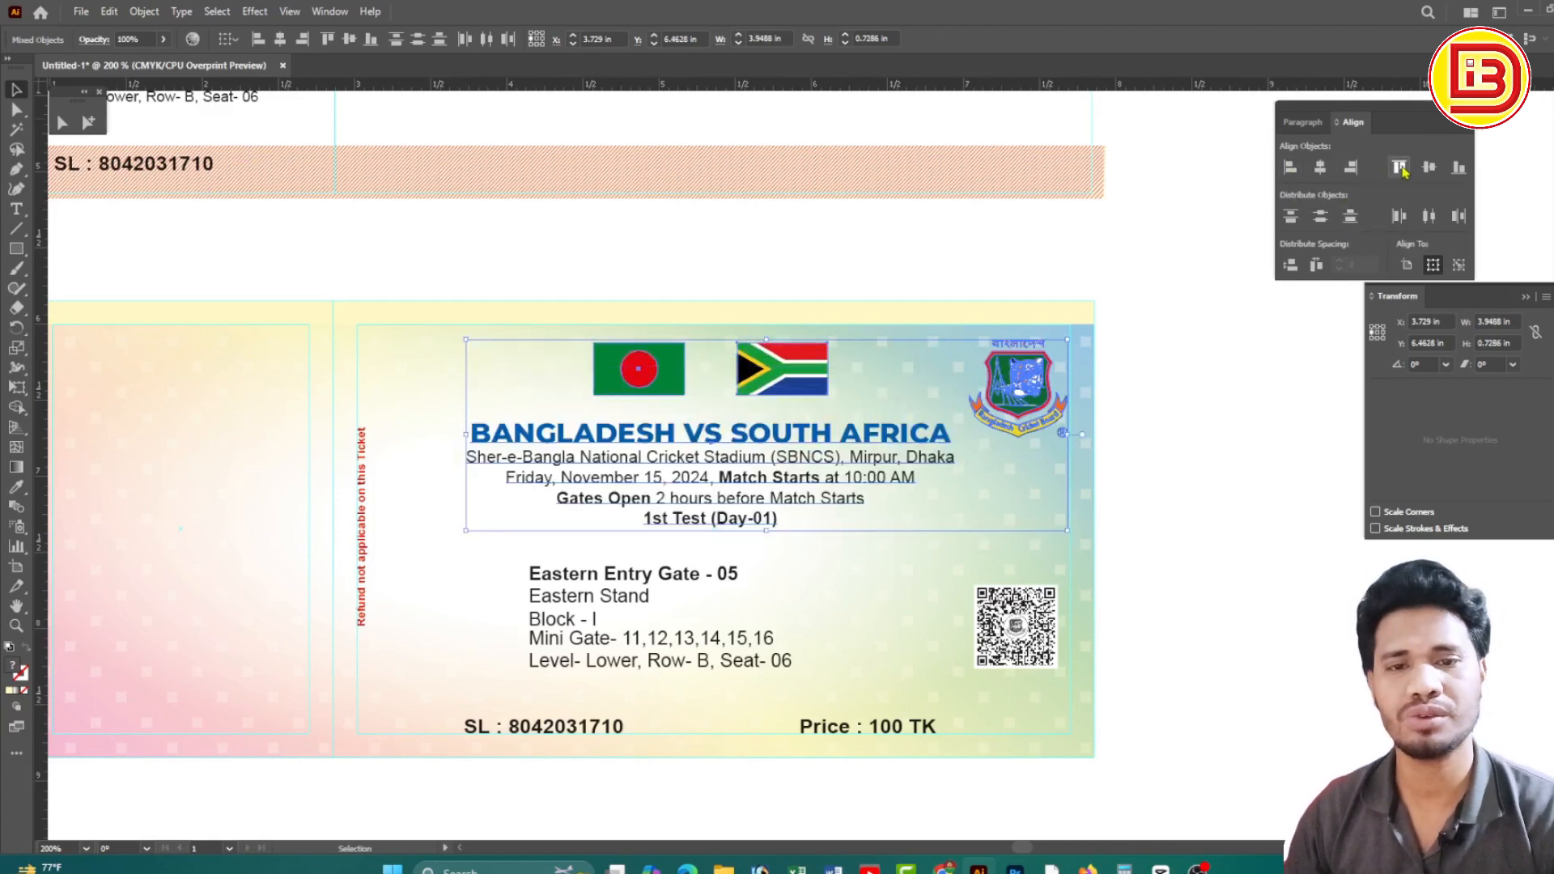
left_click(1399, 216)
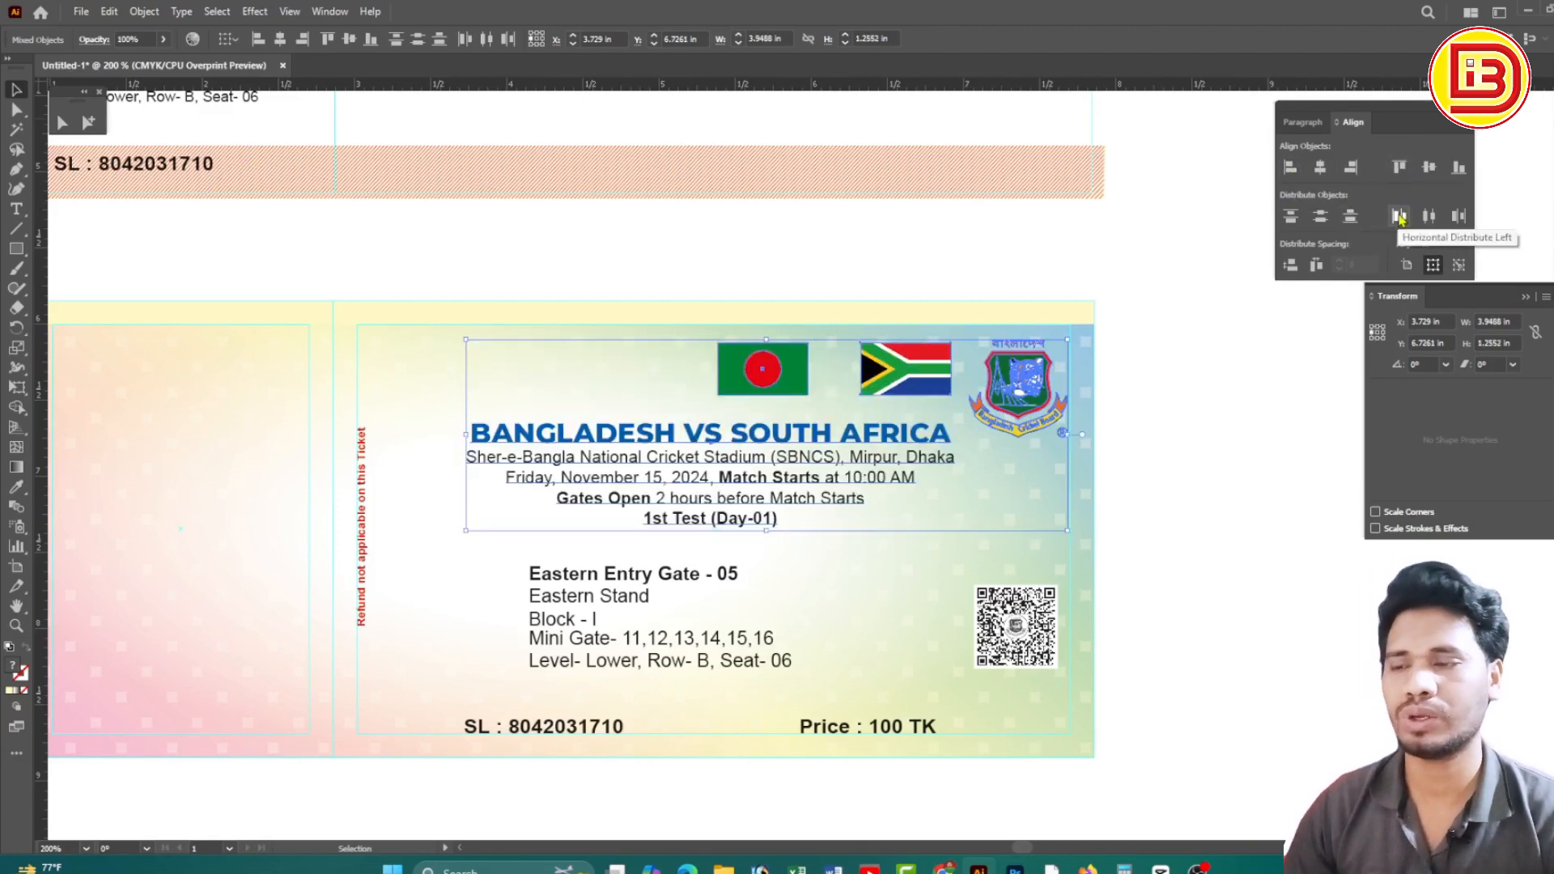
key("ctrl+z")
left_click(1429, 216)
key("ctrl+z")
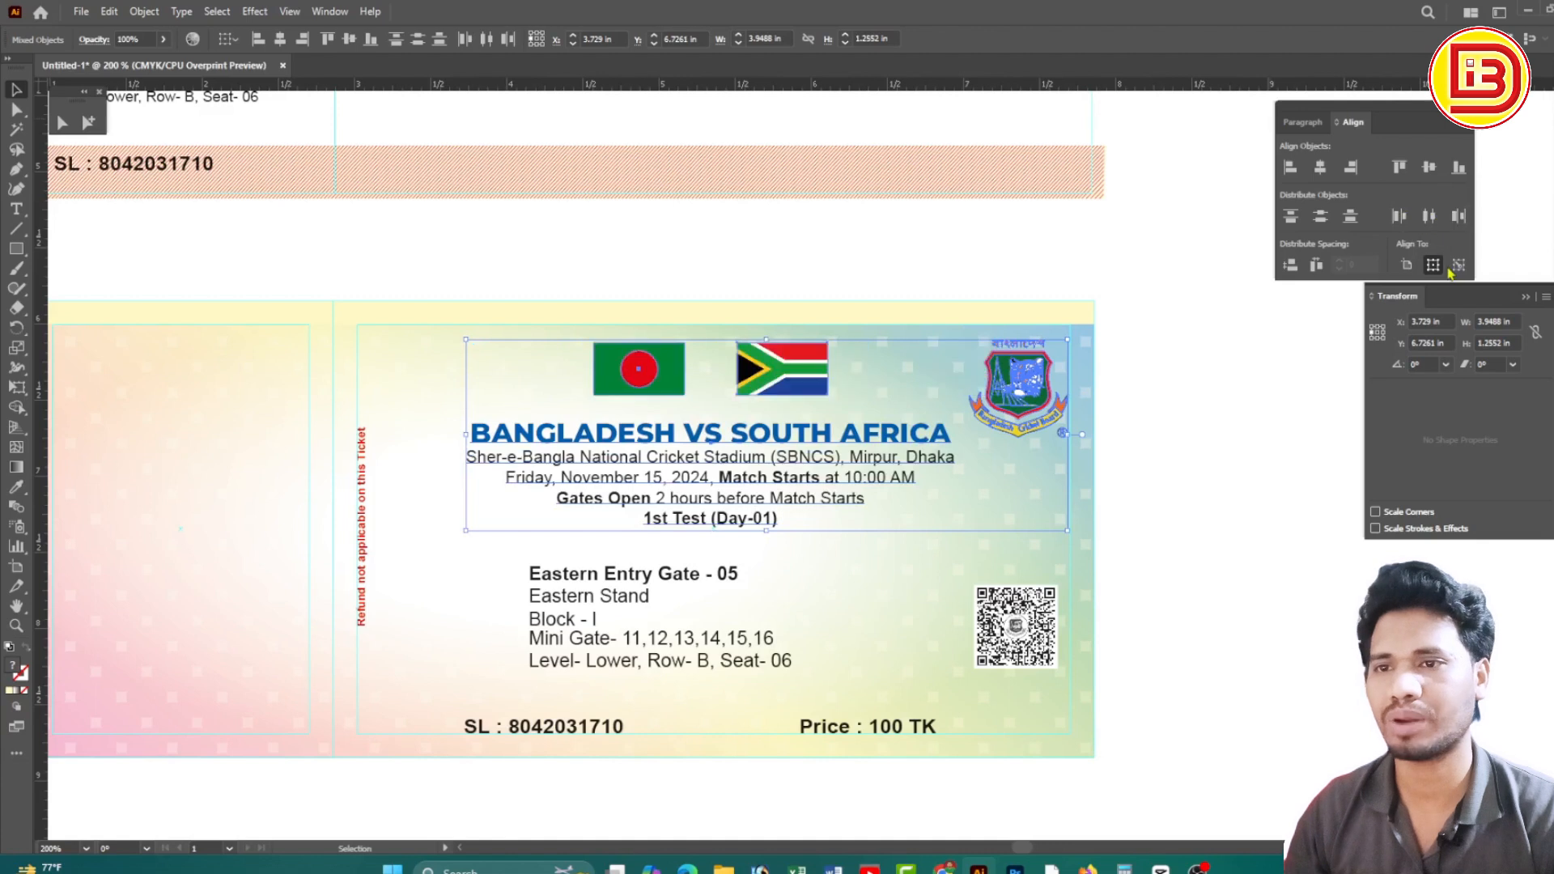
left_click(1408, 268)
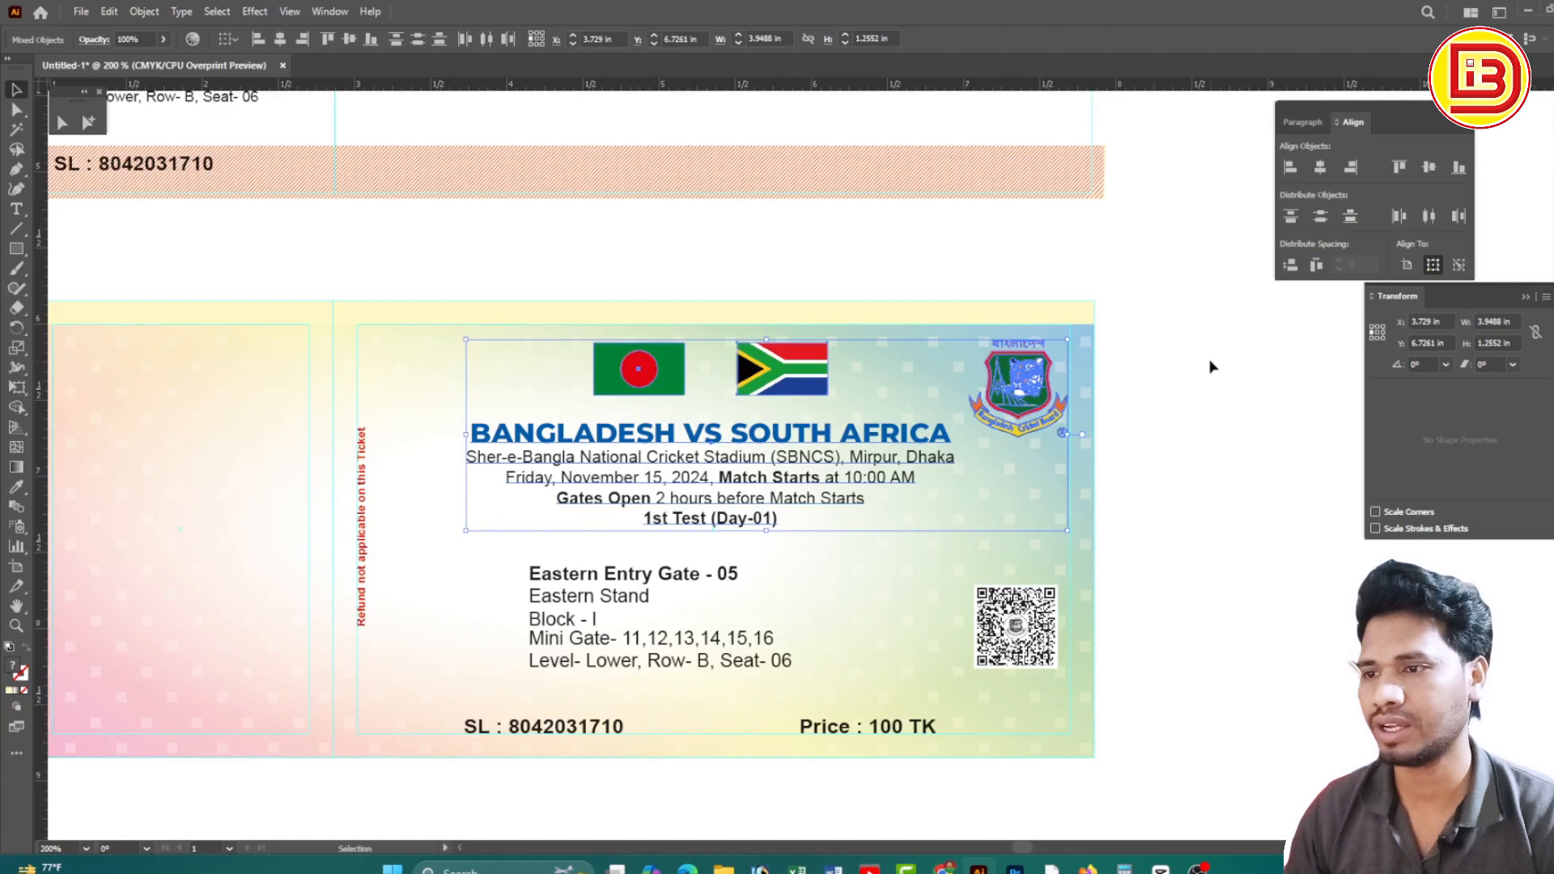
Align the Bangladesh and South Africa flags to the top of the Cricket Board logo
left_click(1208, 368)
left_click(1022, 382)
left_click(803, 378, "shift")
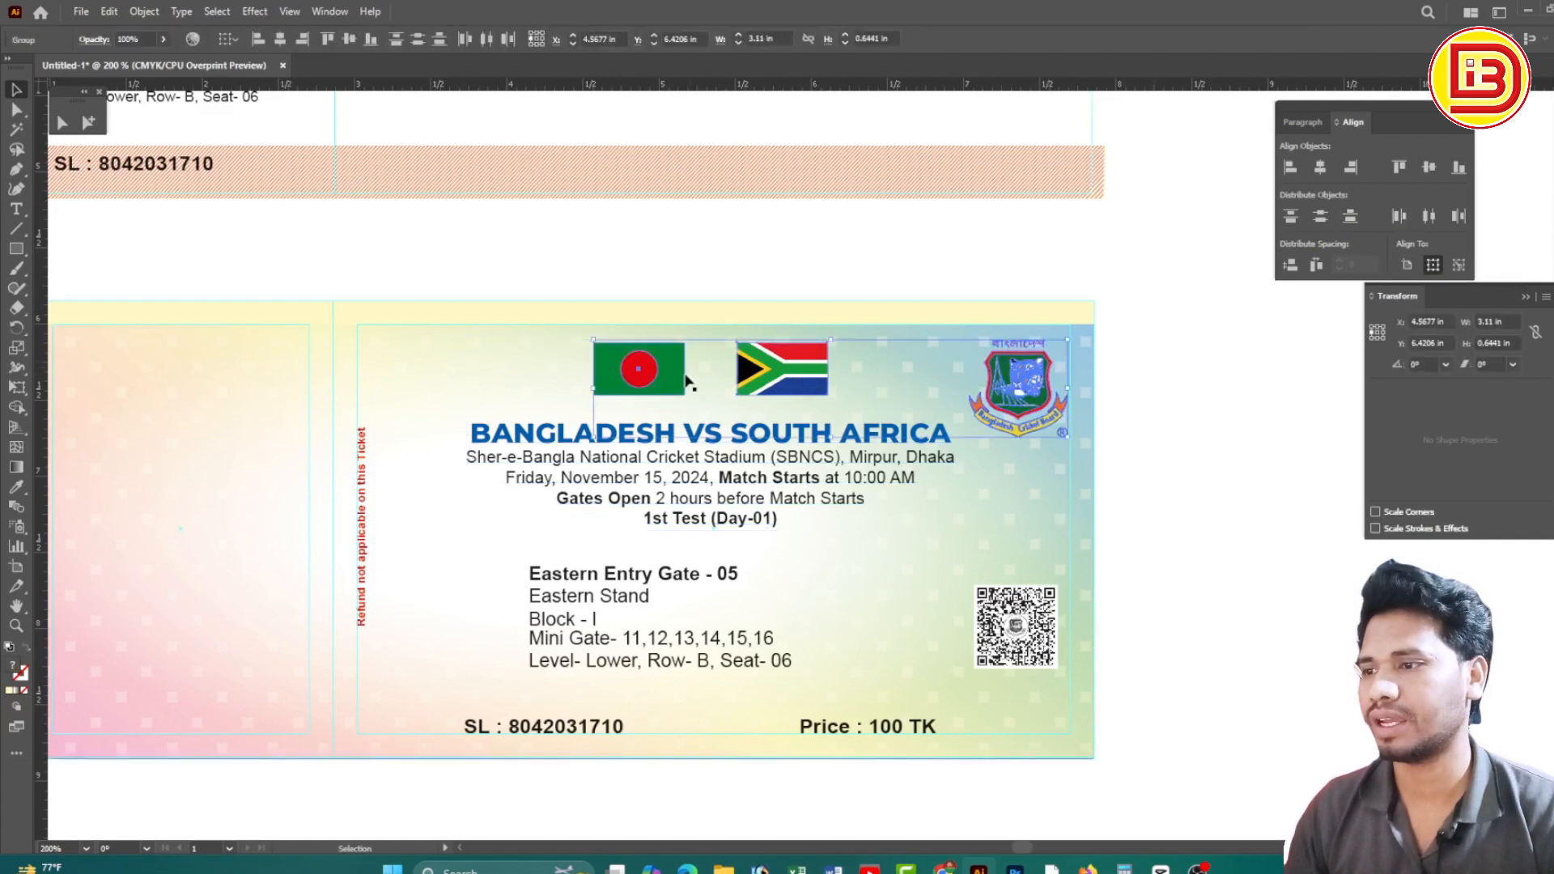
left_click(632, 375, "shift")
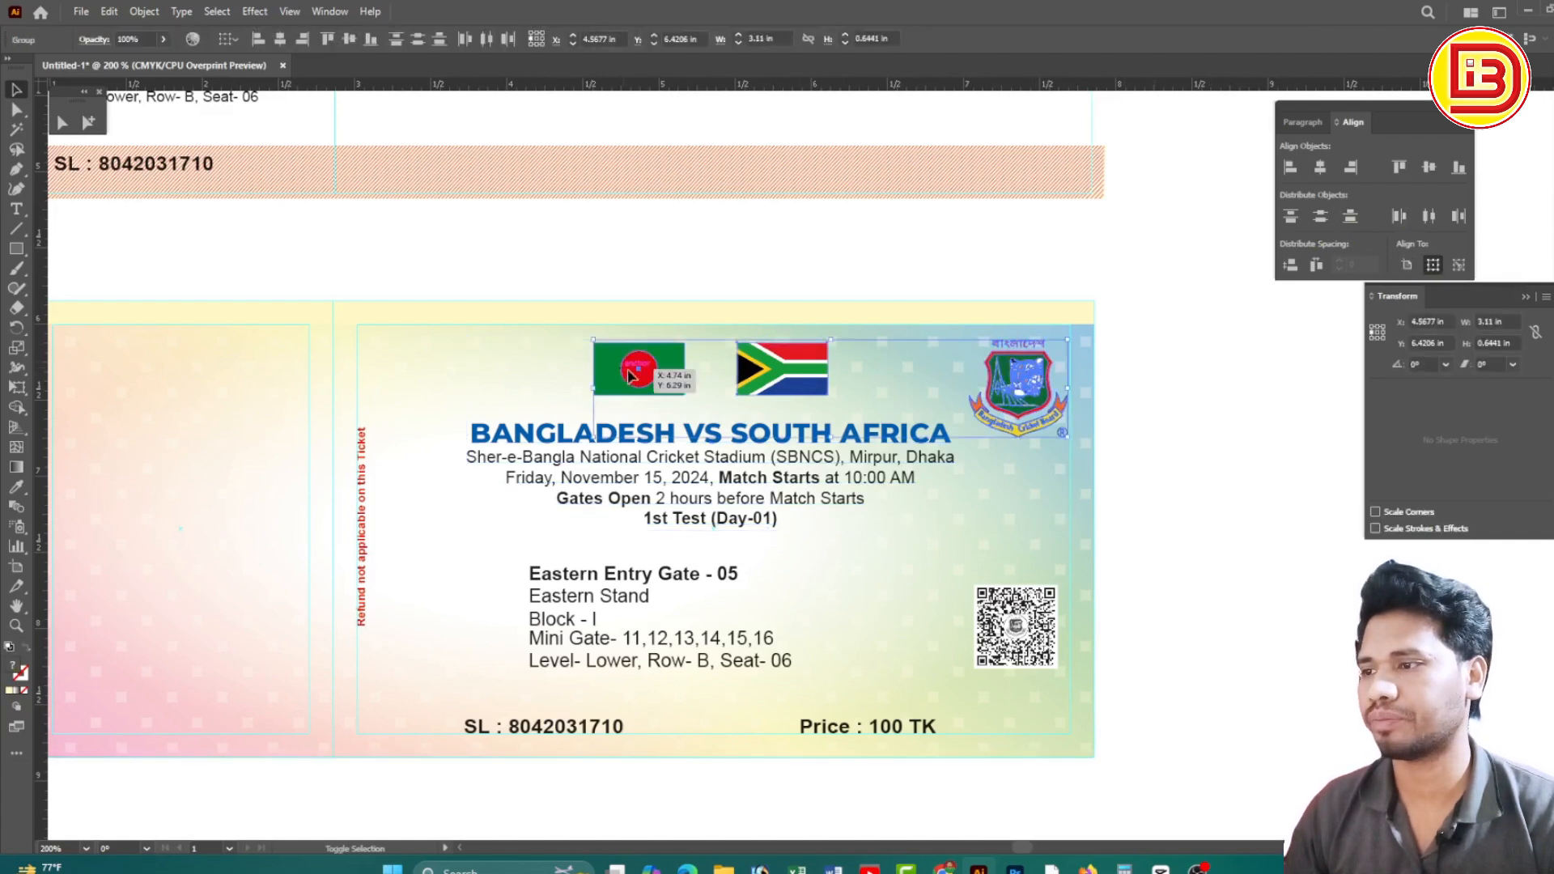
left_click(1351, 167)
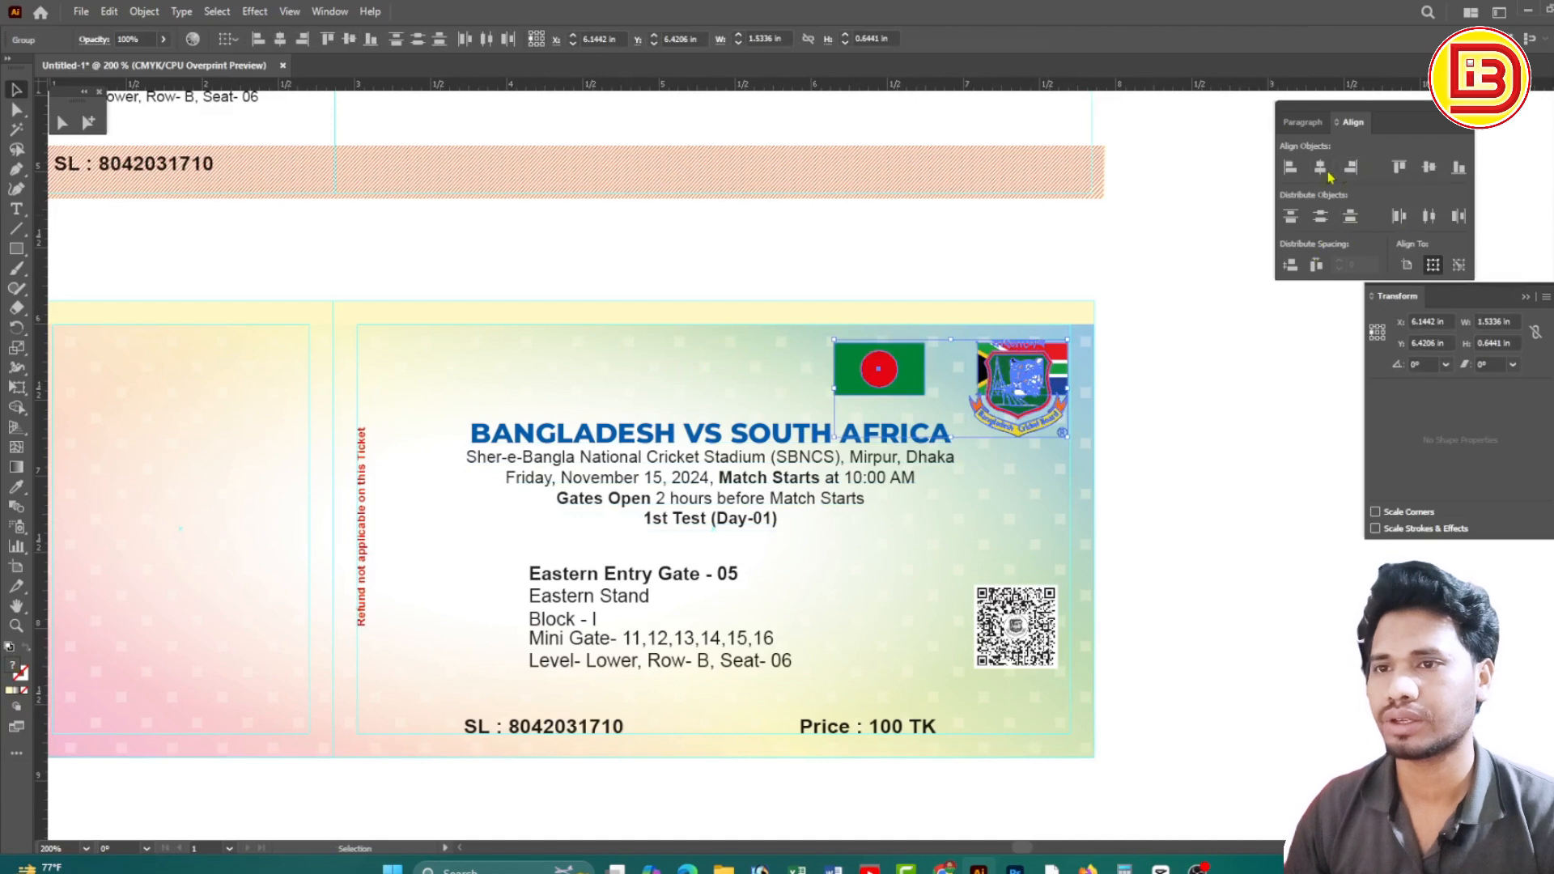
key("ctrl+z")
left_click(1290, 168)
key("ctrl+z")
left_click(1290, 217)
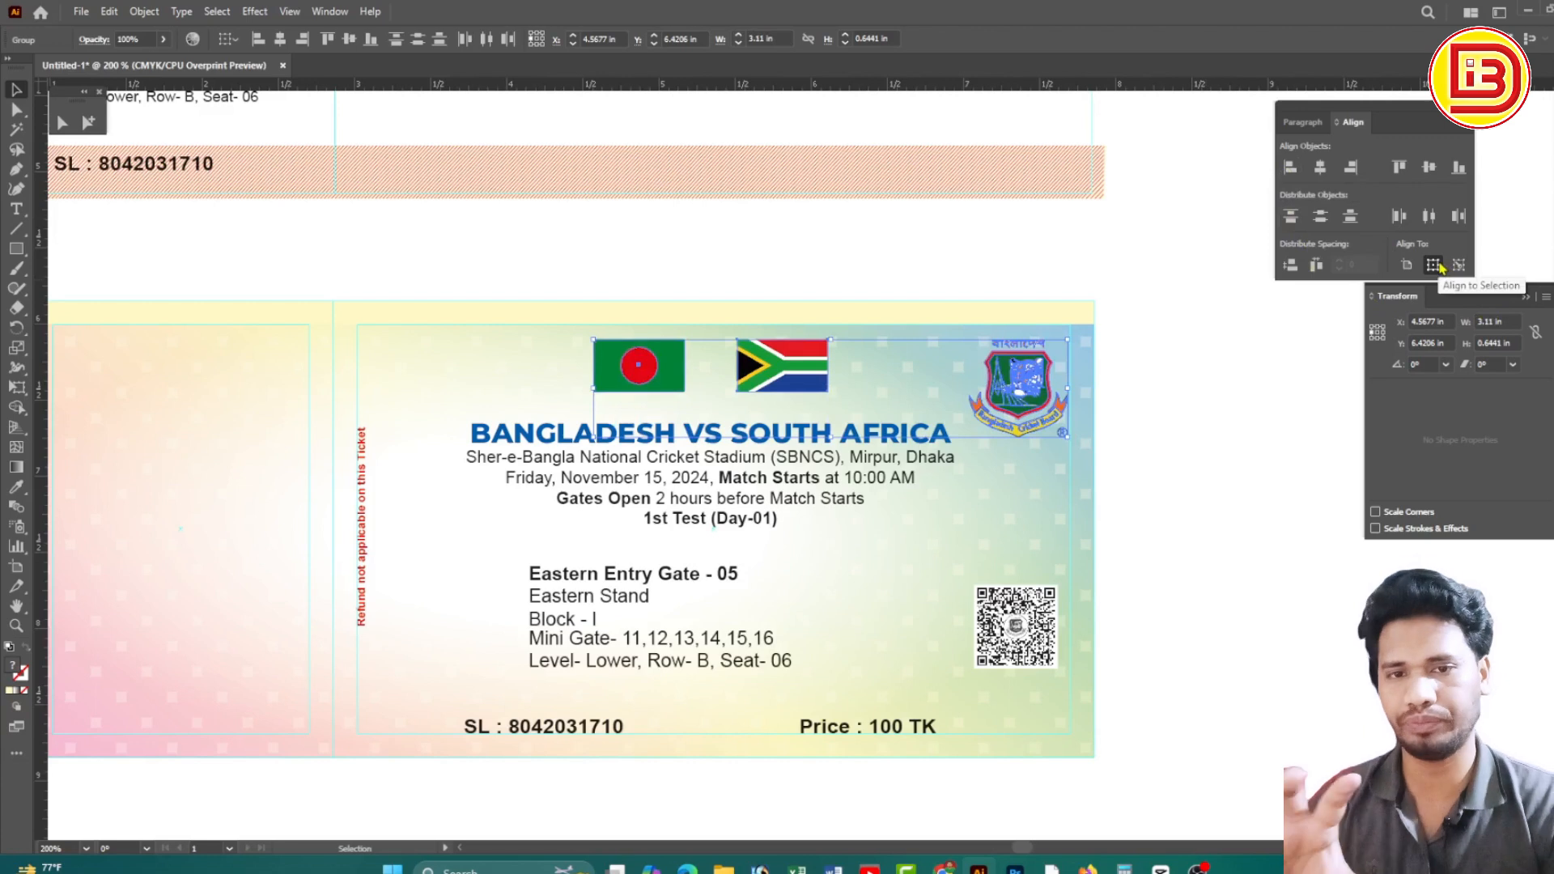
Move the match title text up closer beneath the flags
left_click(1172, 381)
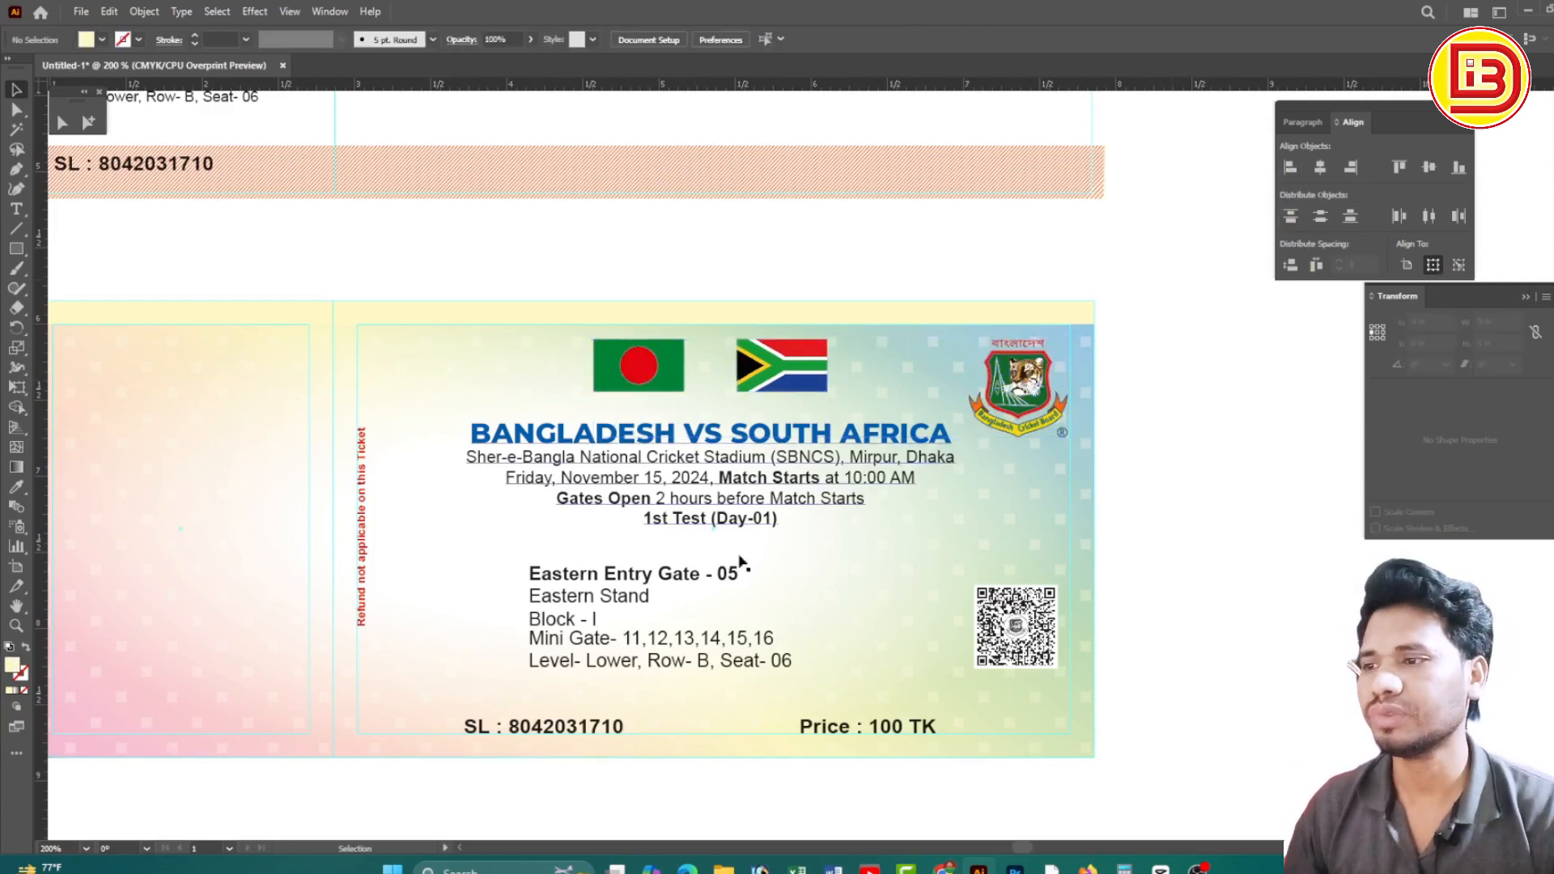
left_click(778, 440)
left_click_drag(804, 442, 804, 432)
left_click(804, 380, "shift")
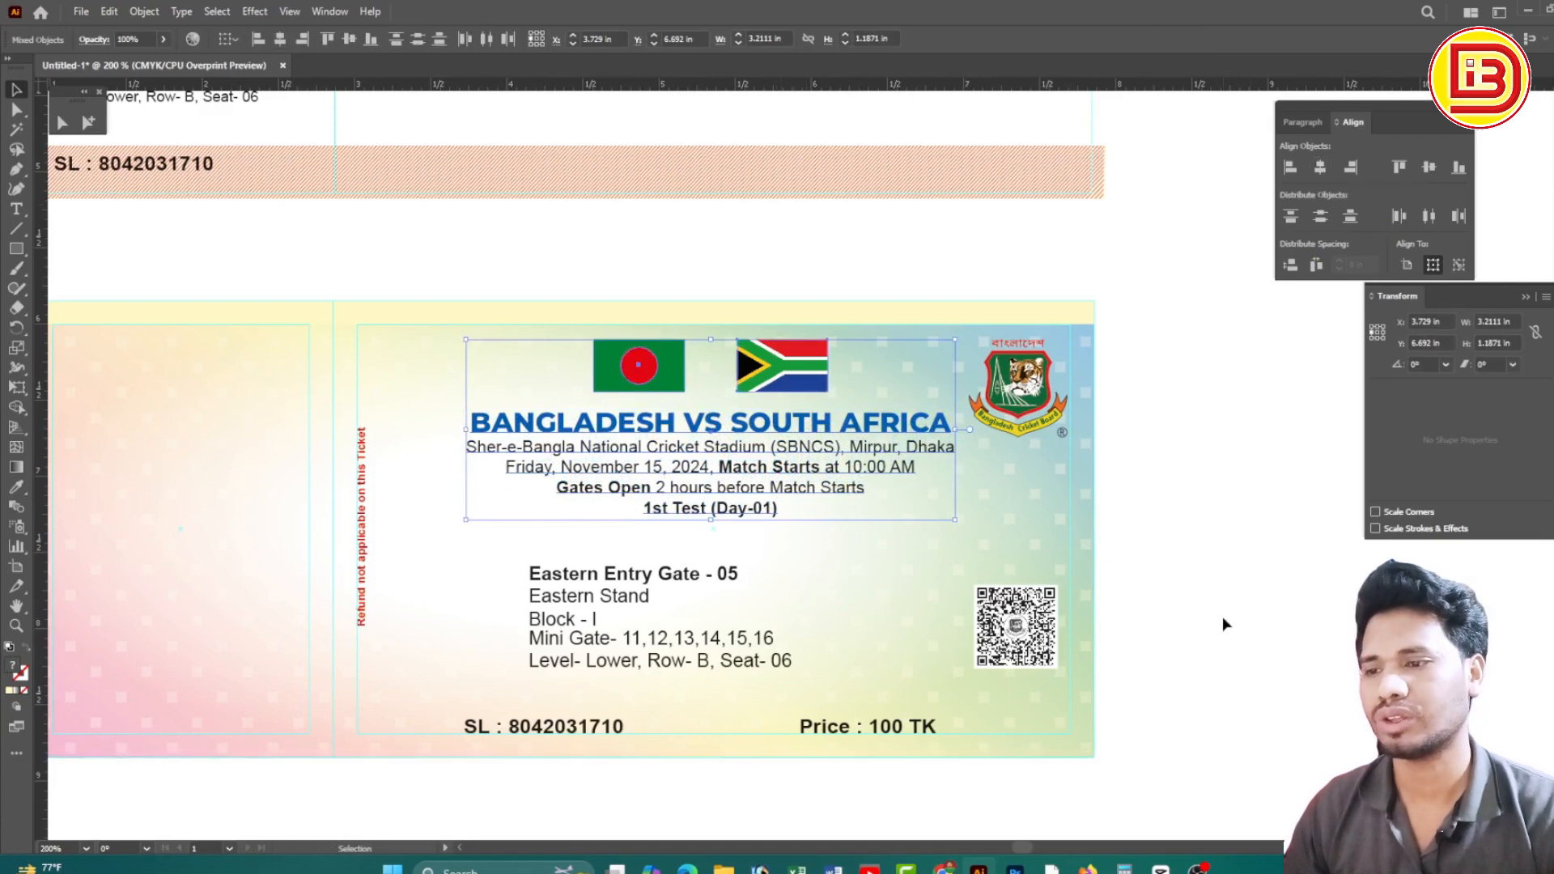
left_click(1223, 619)
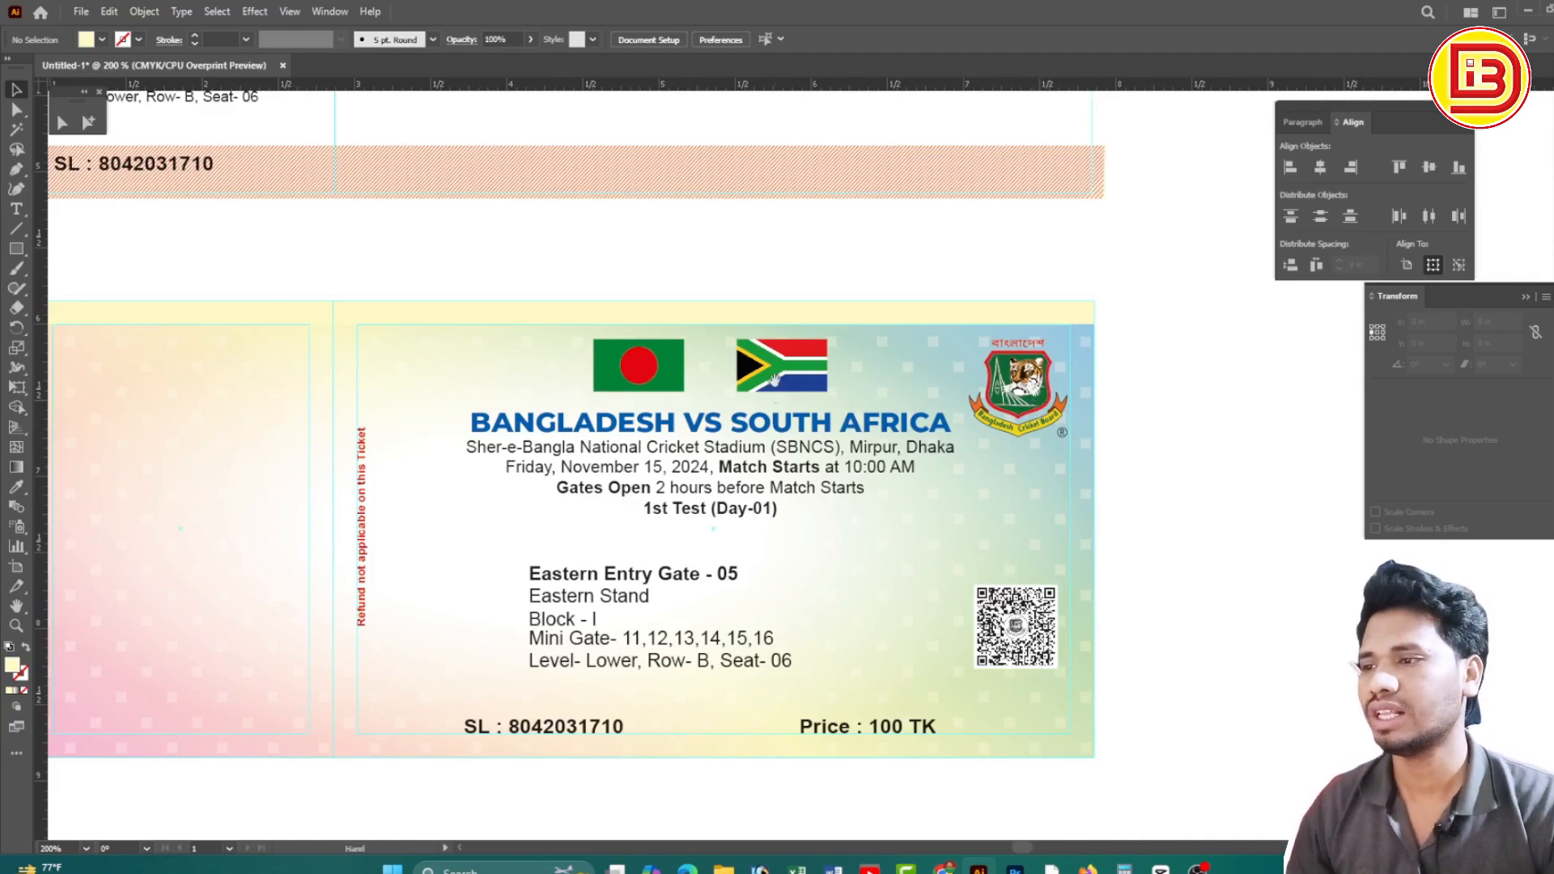
Drag the pink striped band from the upper ticket's top down into the gap between the tickets
left_click_drag(865, 324, 904, 450)
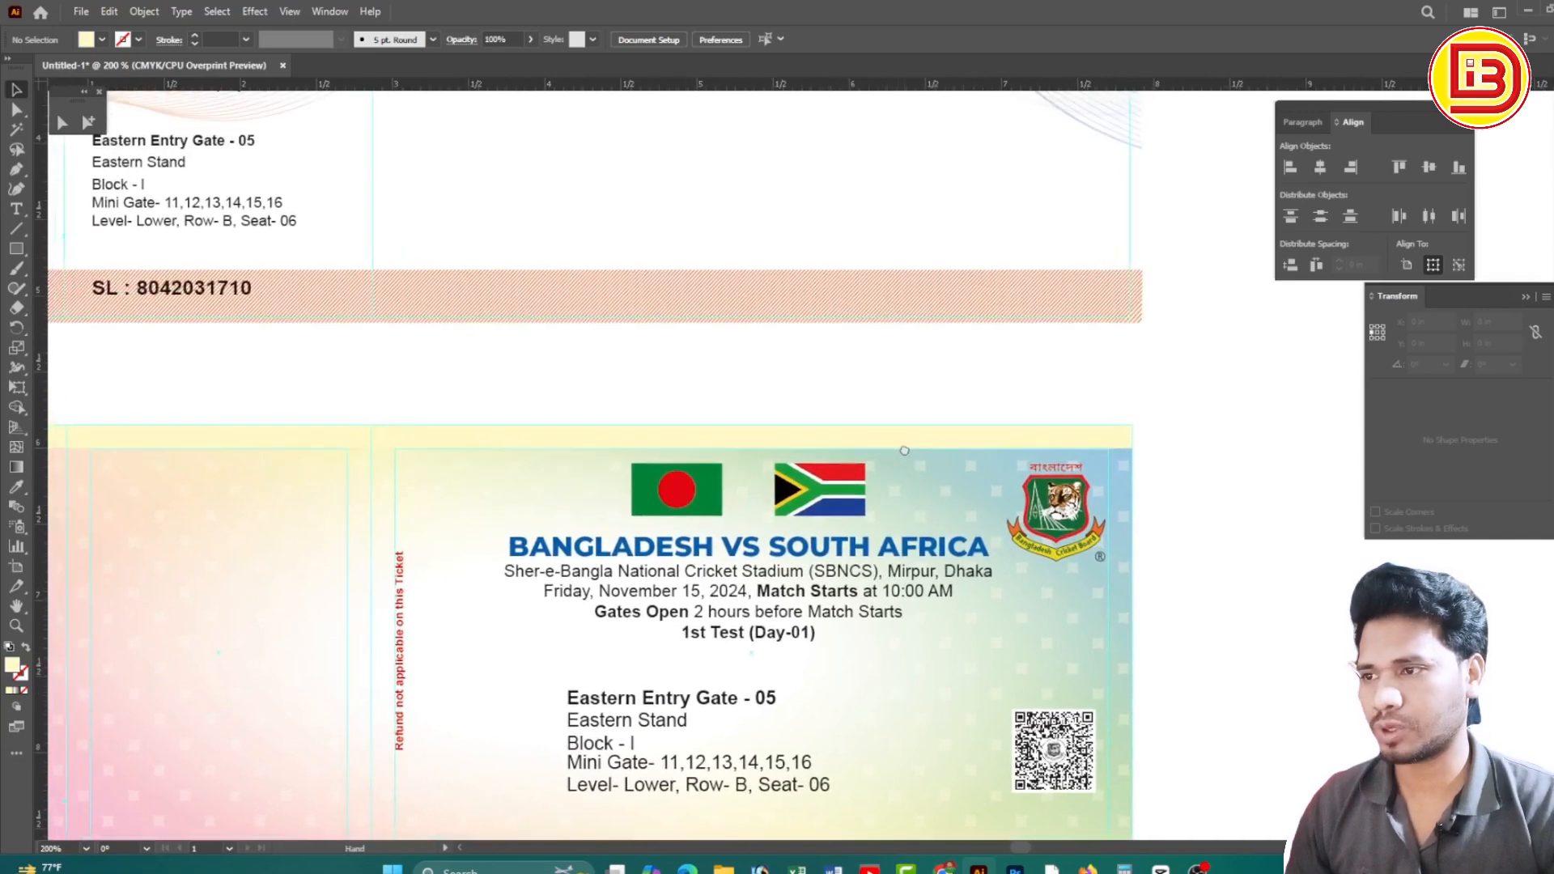
left_click(800, 373, "ctrl+alt")
left_click_drag(791, 368, 896, 424)
left_click_drag(876, 343, 867, 381)
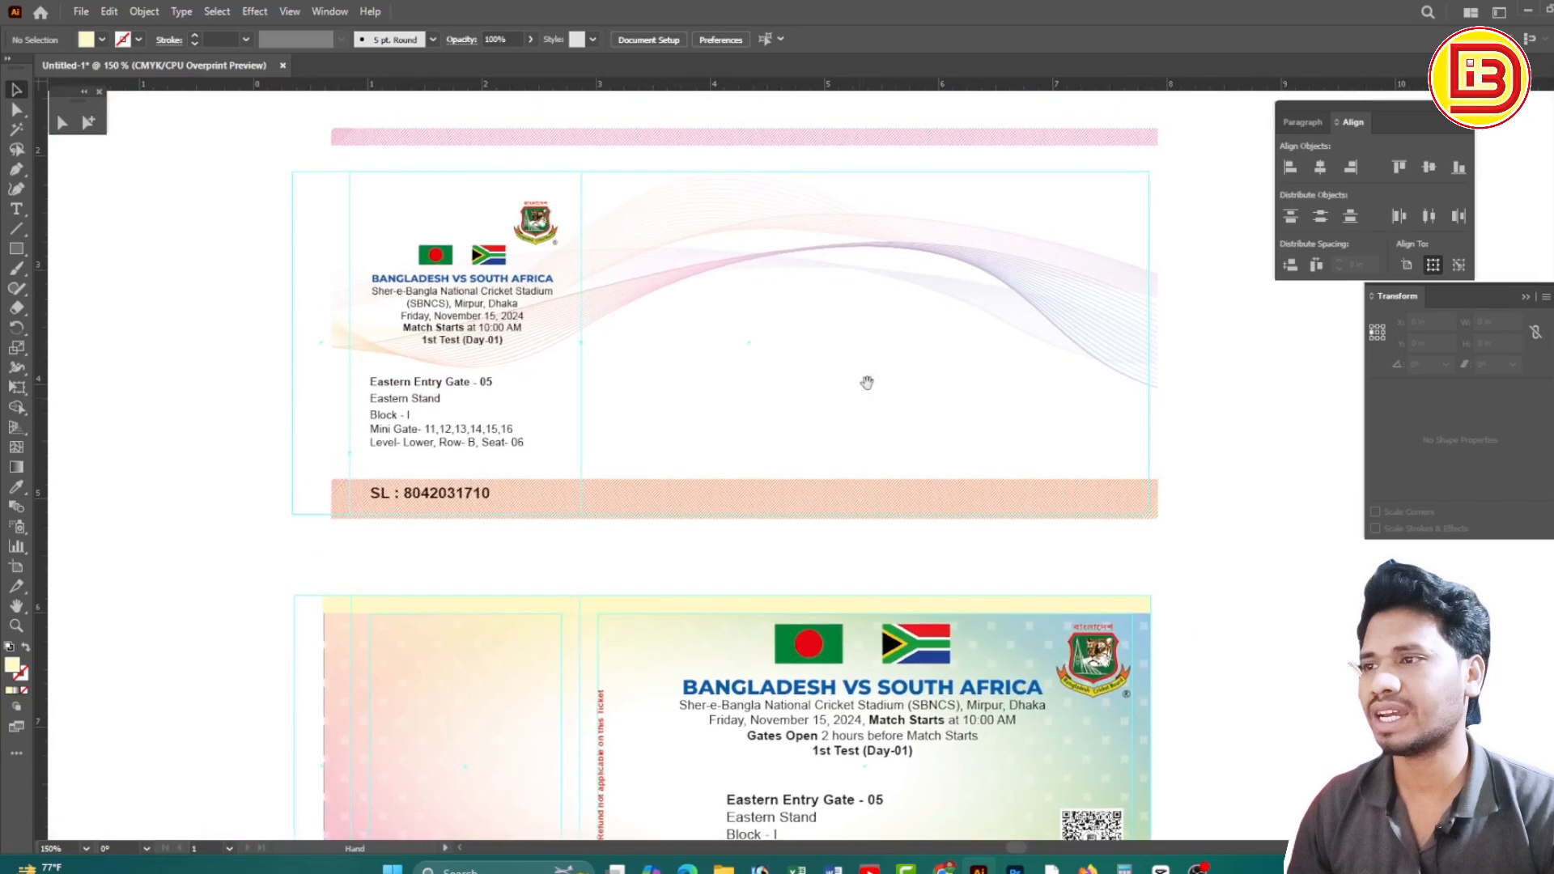
left_click_drag(871, 150, 882, 589)
Zoom in on the moved striped band, then zoom back out to view the artboard's right side
left_click_drag(763, 574, 903, 622)
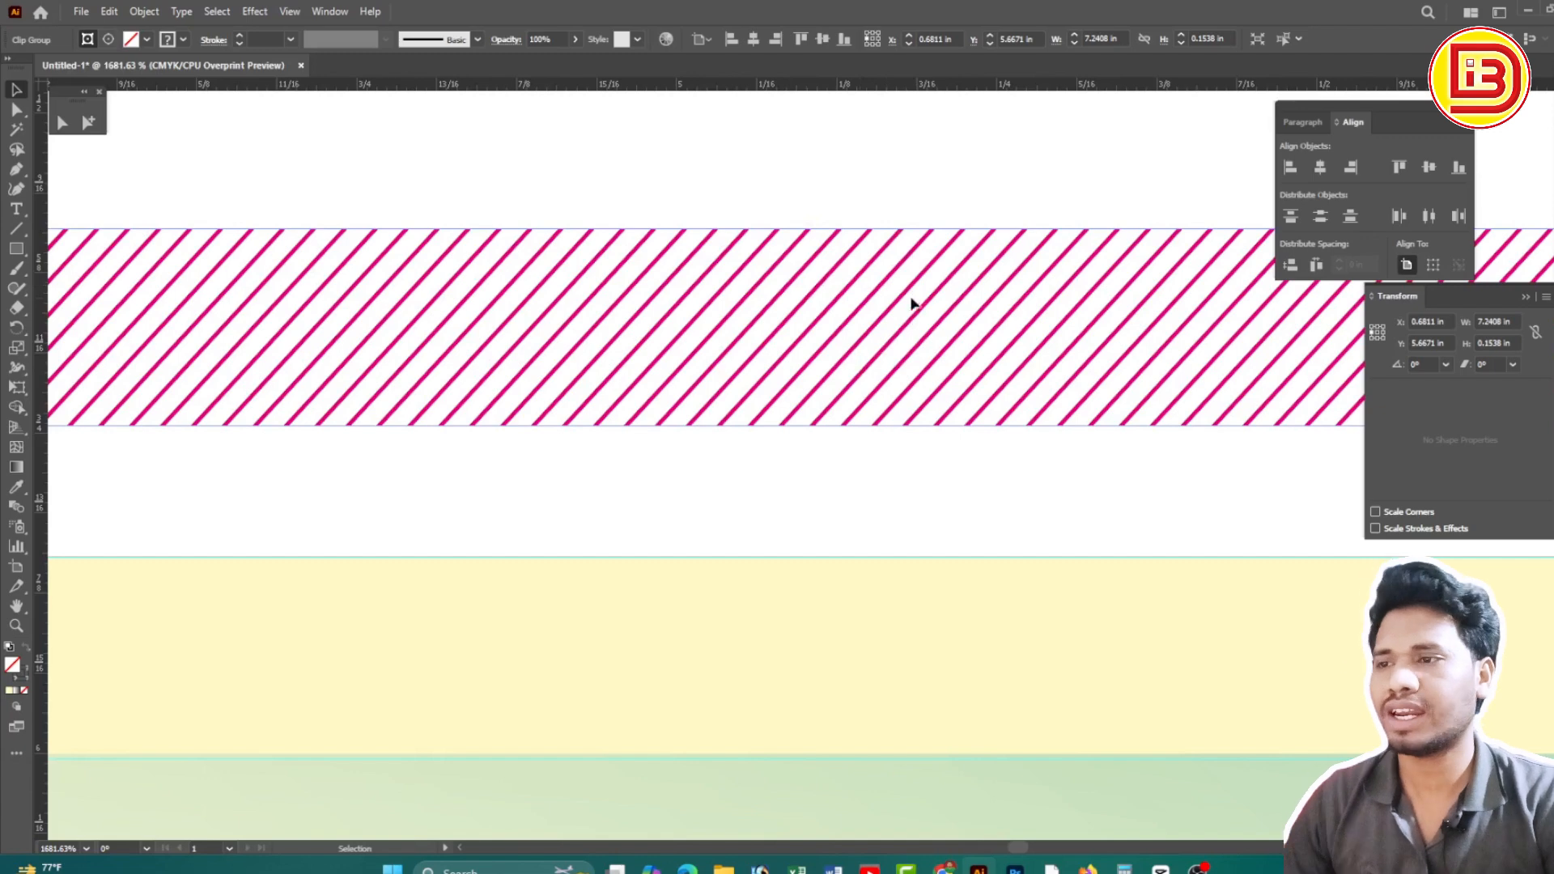
left_click(834, 451, "alt")
left_click(835, 450, "alt")
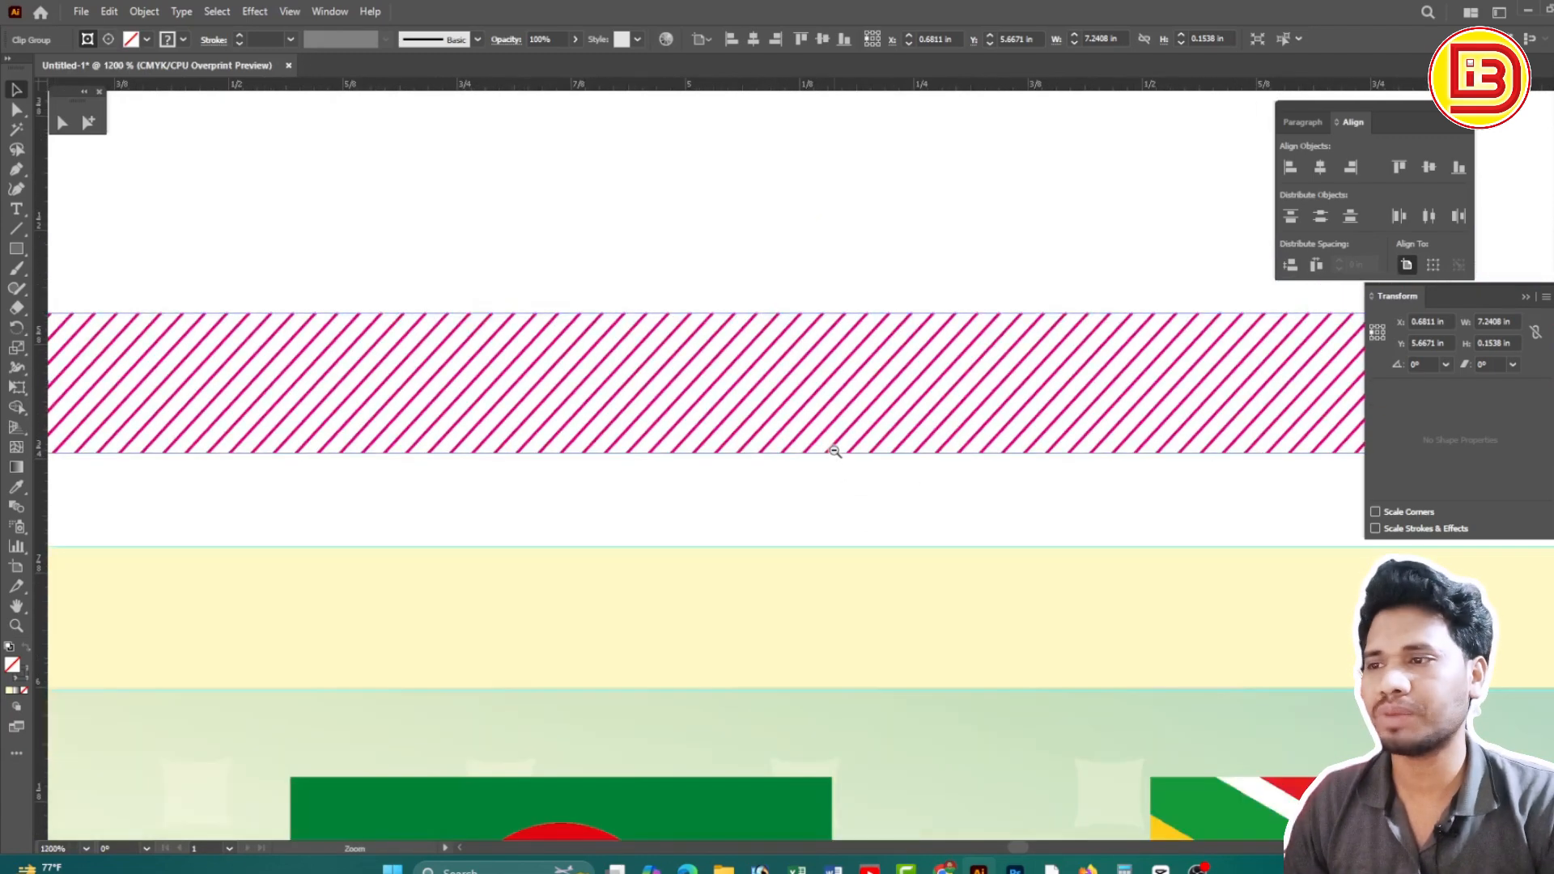
left_click(835, 451, "alt")
left_click(834, 451, "alt")
left_click_drag(720, 482, 818, 340)
left_click(740, 395, "ctrl+alt")
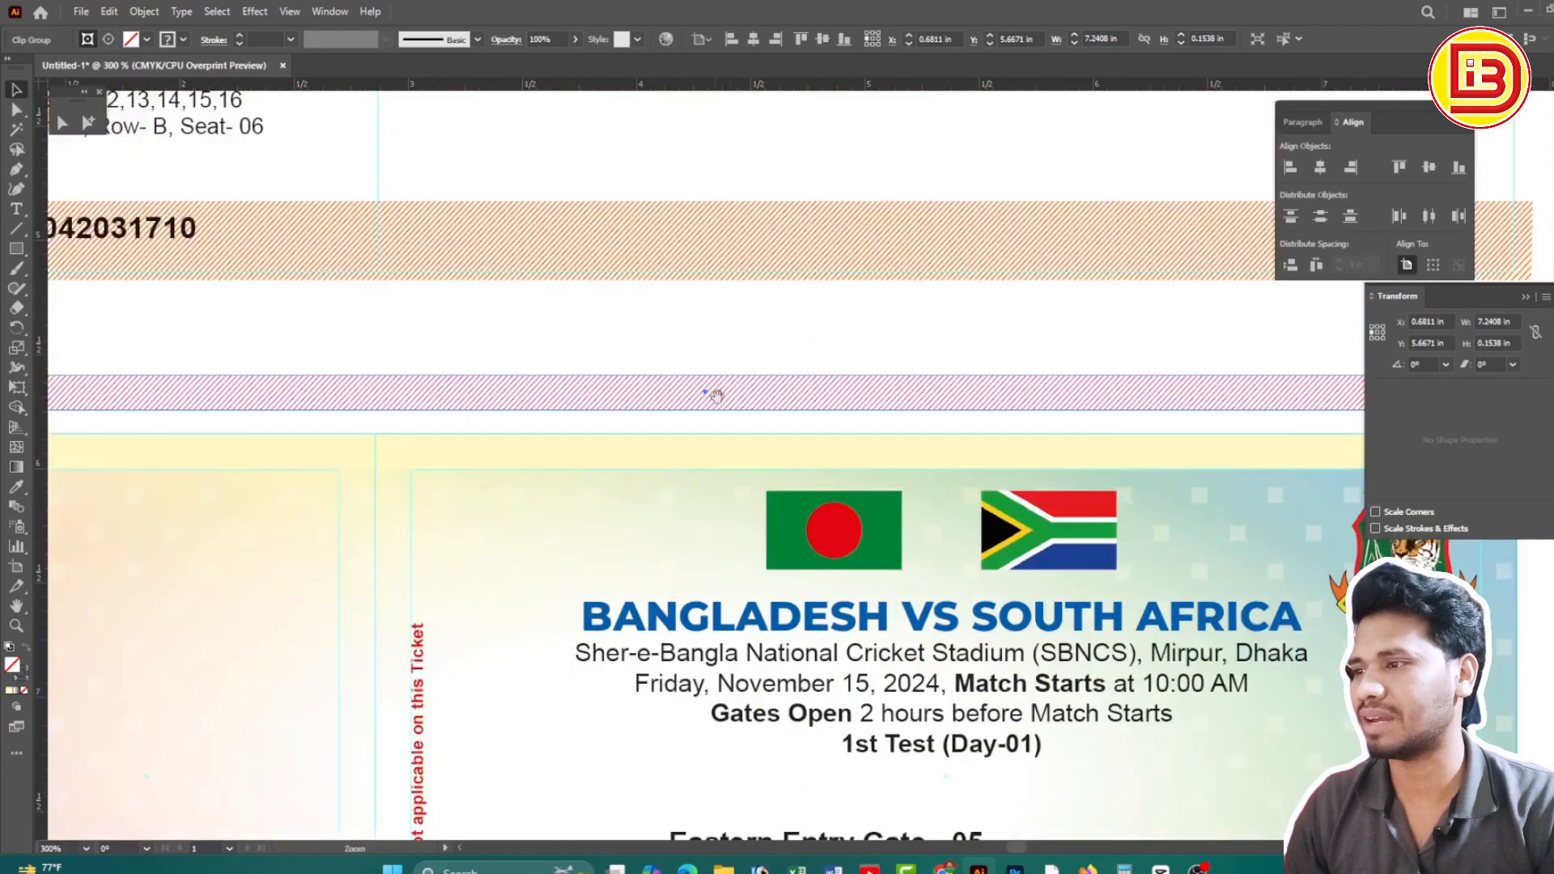
left_click(730, 406, "ctrl+alt")
left_click_drag(1024, 446, 835, 433)
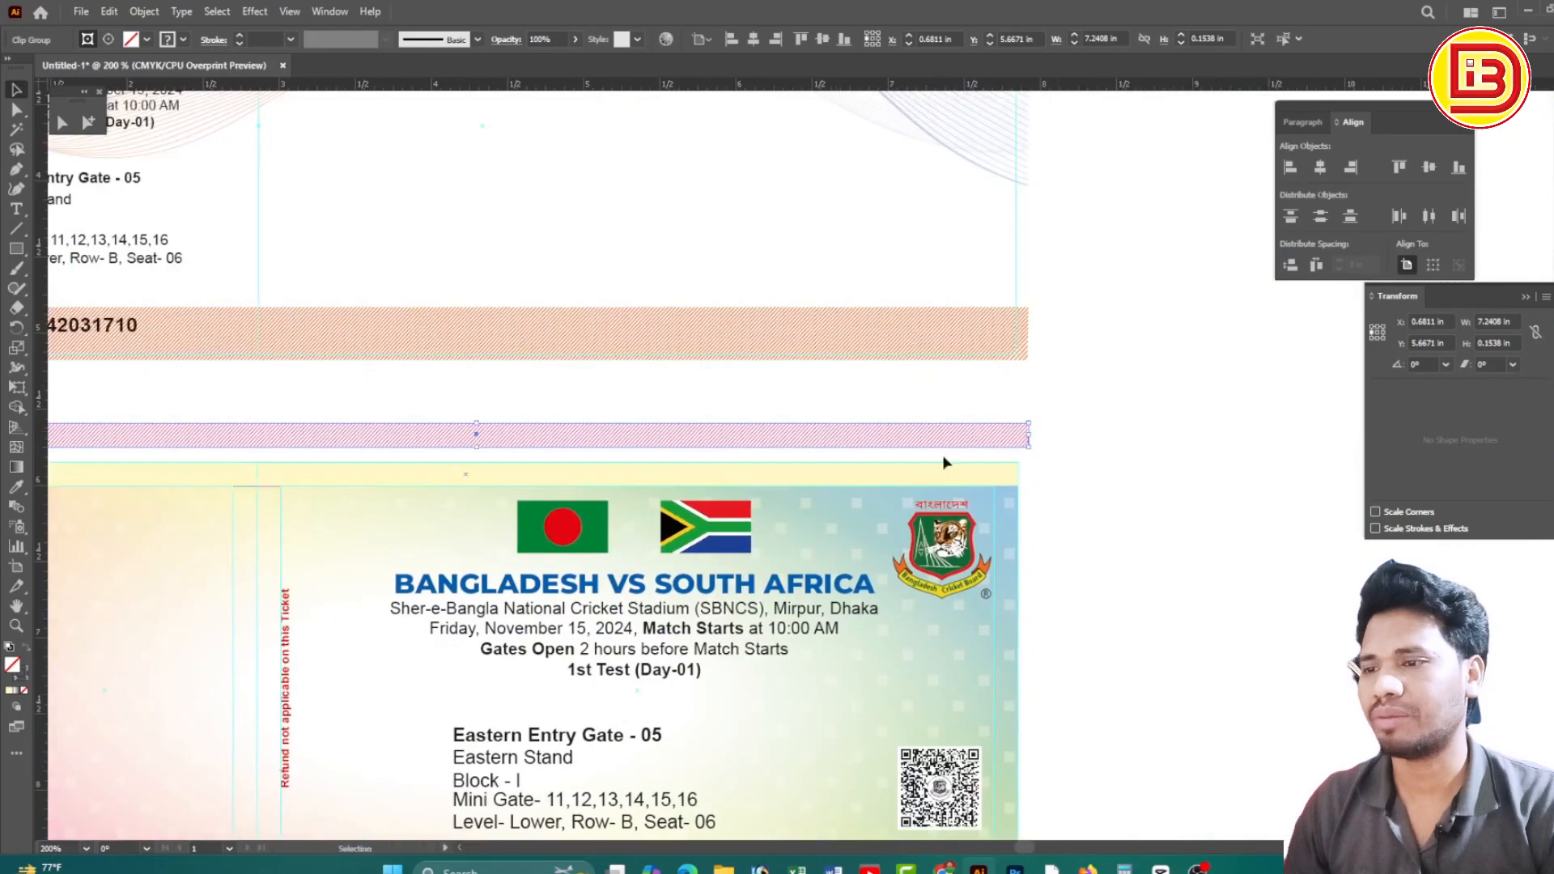
left_click(17, 174)
left_click_drag(1176, 467, 624, 474)
Draw a single diagonal line with the Pen tool on empty canvas beside the ticket
left_click(809, 475, "ctrl+alt")
left_click_drag(927, 522, 890, 433)
left_click(843, 299)
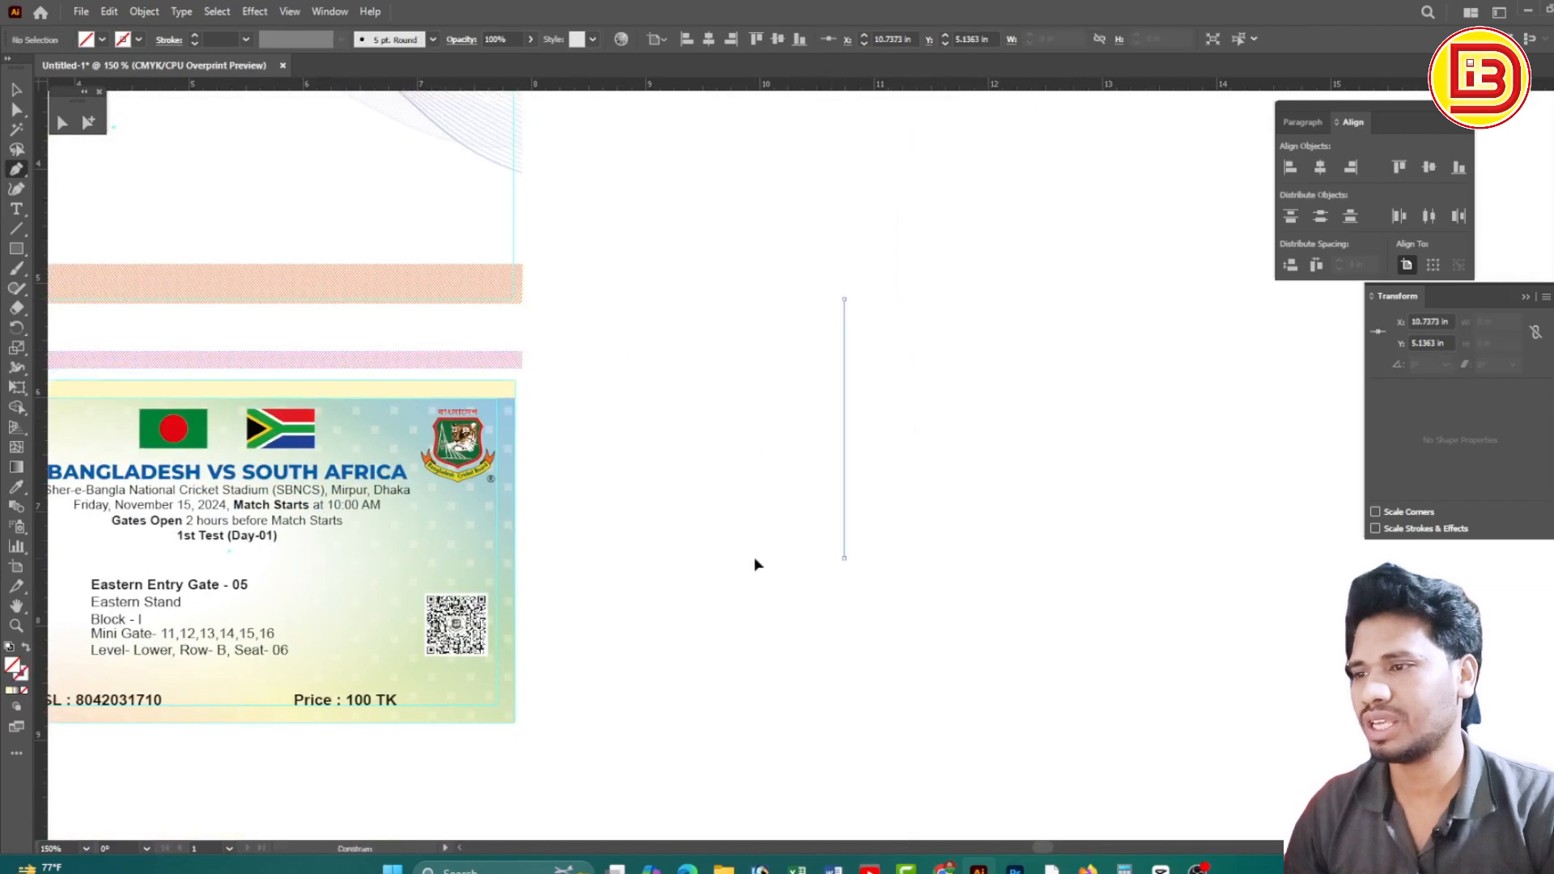
left_click(676, 465)
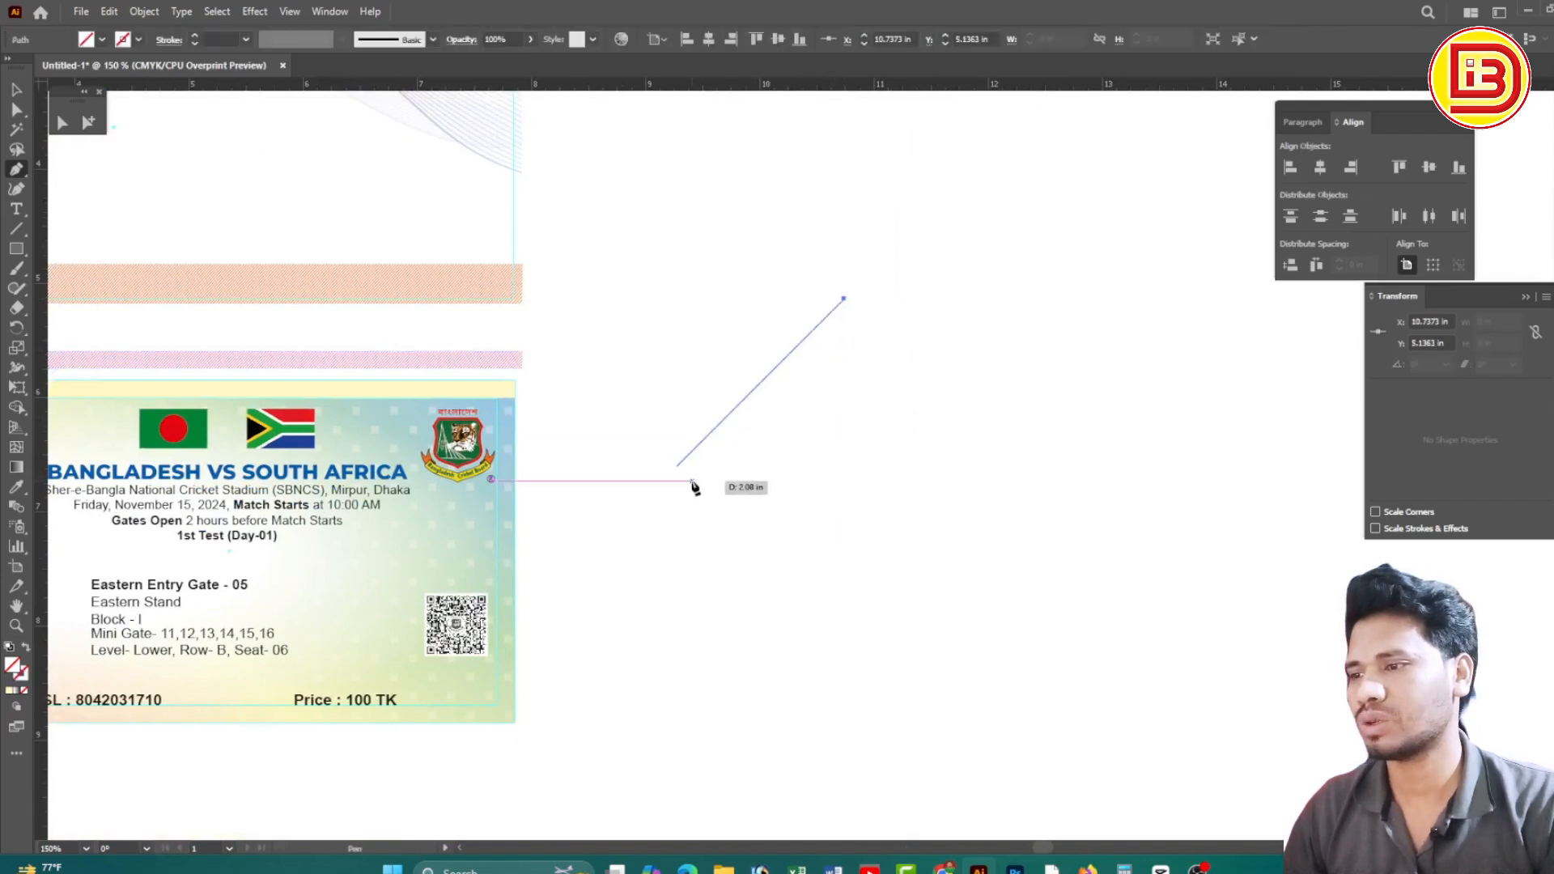
left_click(16, 93)
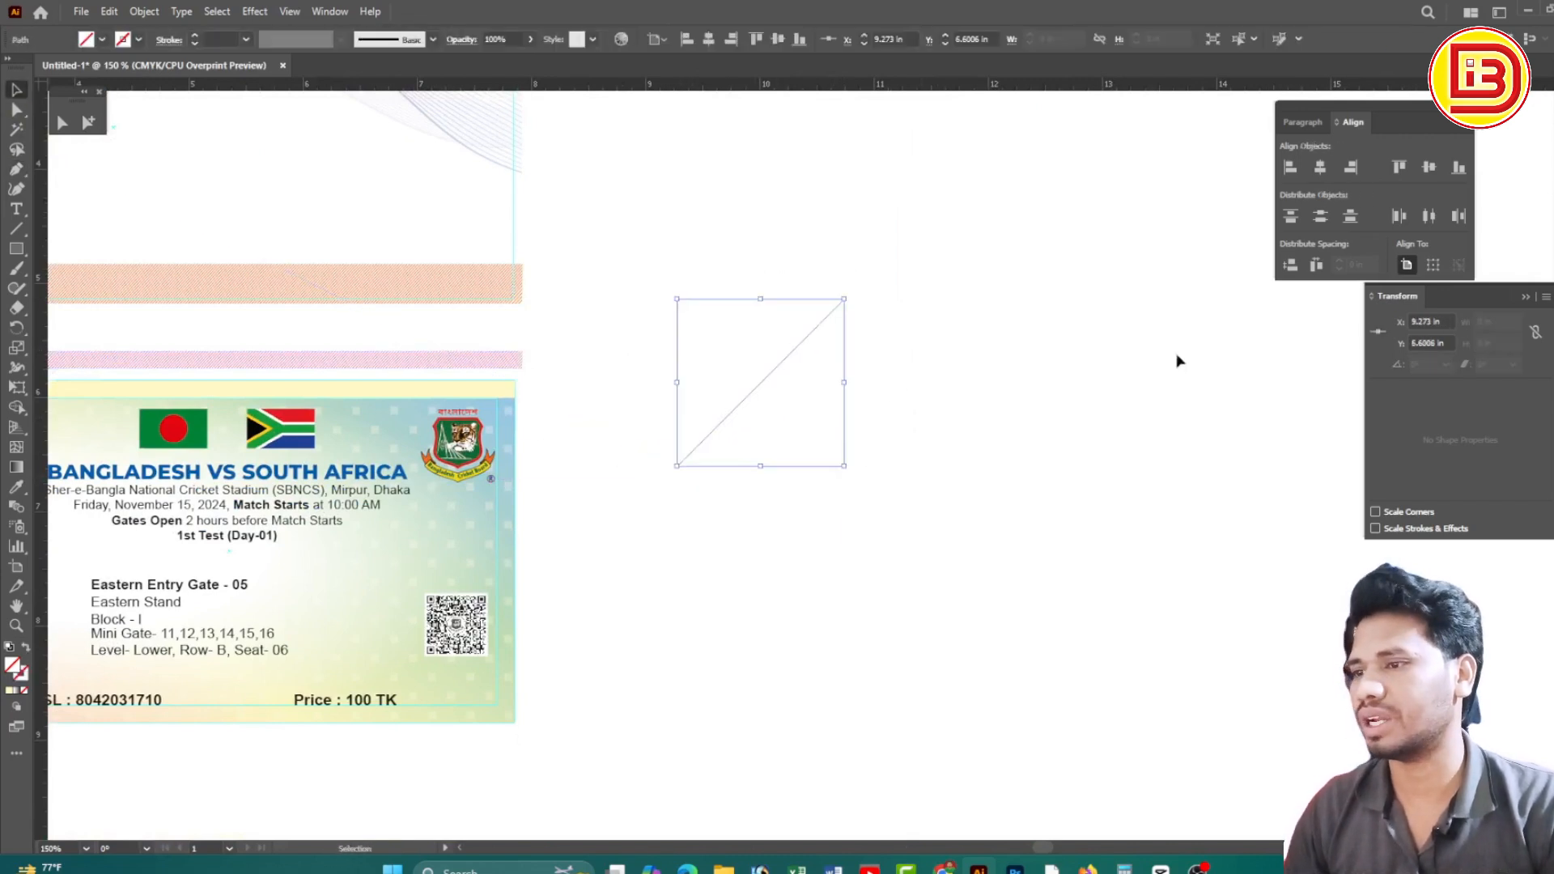
Give the diagonal line a magenta stroke (M=100)
left_click(1553, 81)
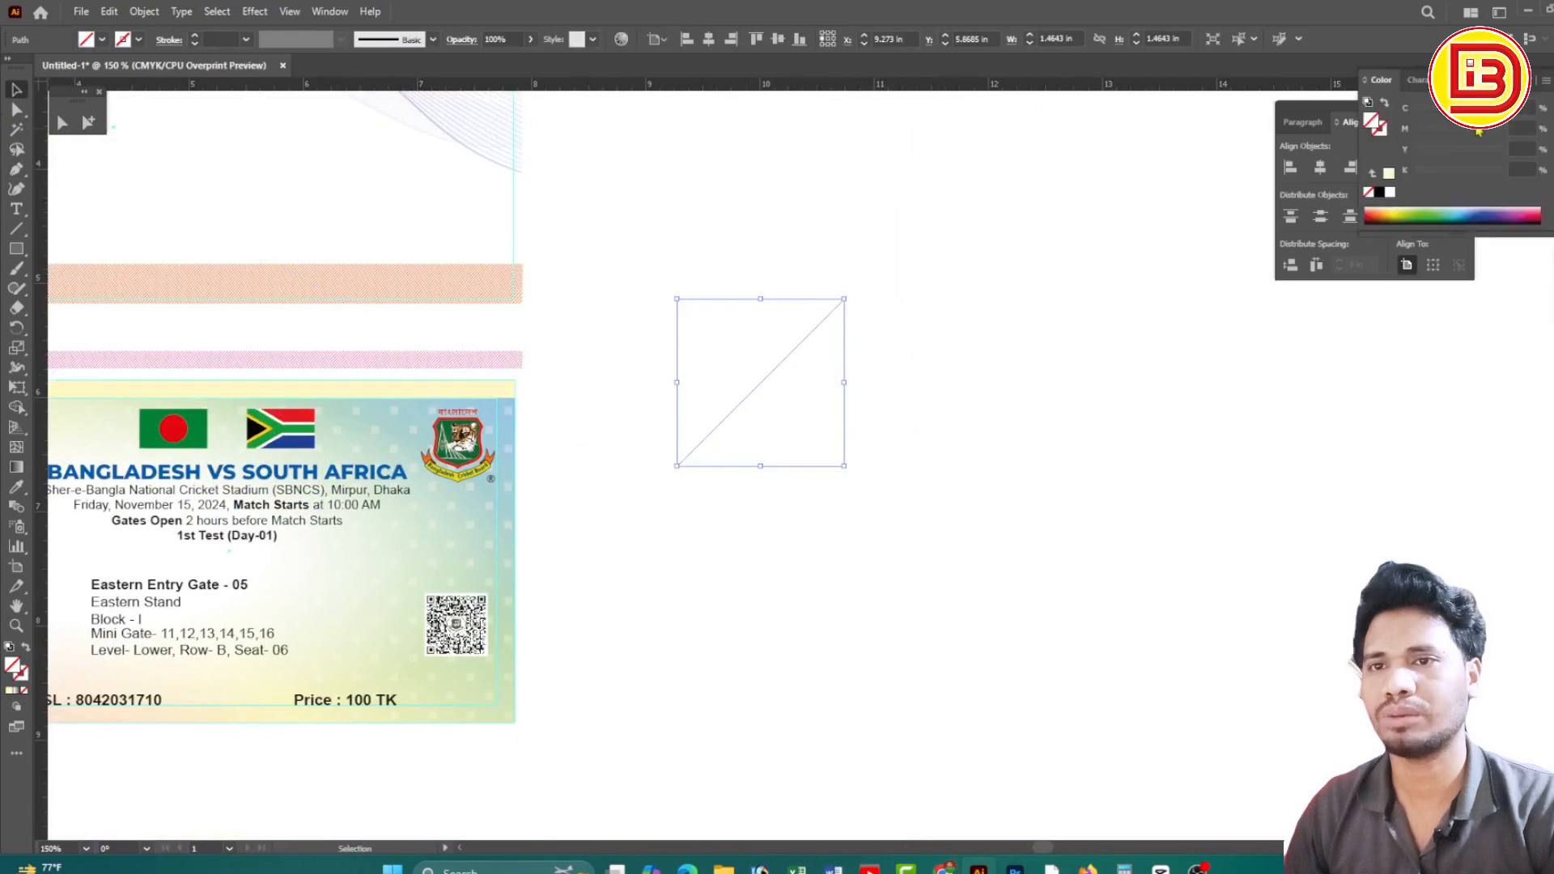
left_click(1380, 194)
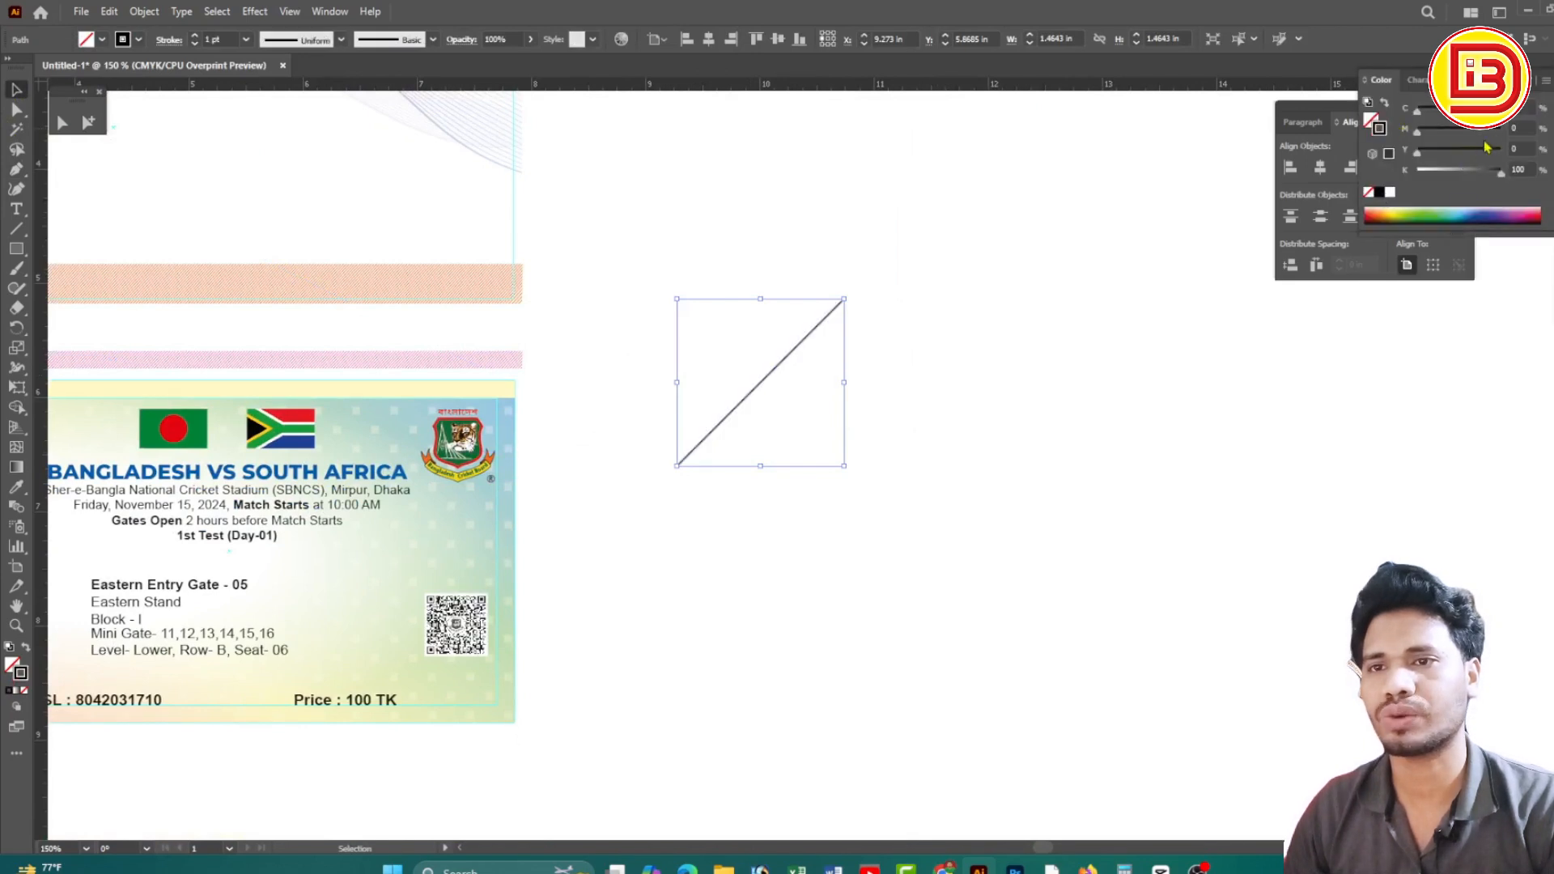
left_click(1500, 130)
left_click_drag(1498, 174, 1410, 176)
left_click(949, 257)
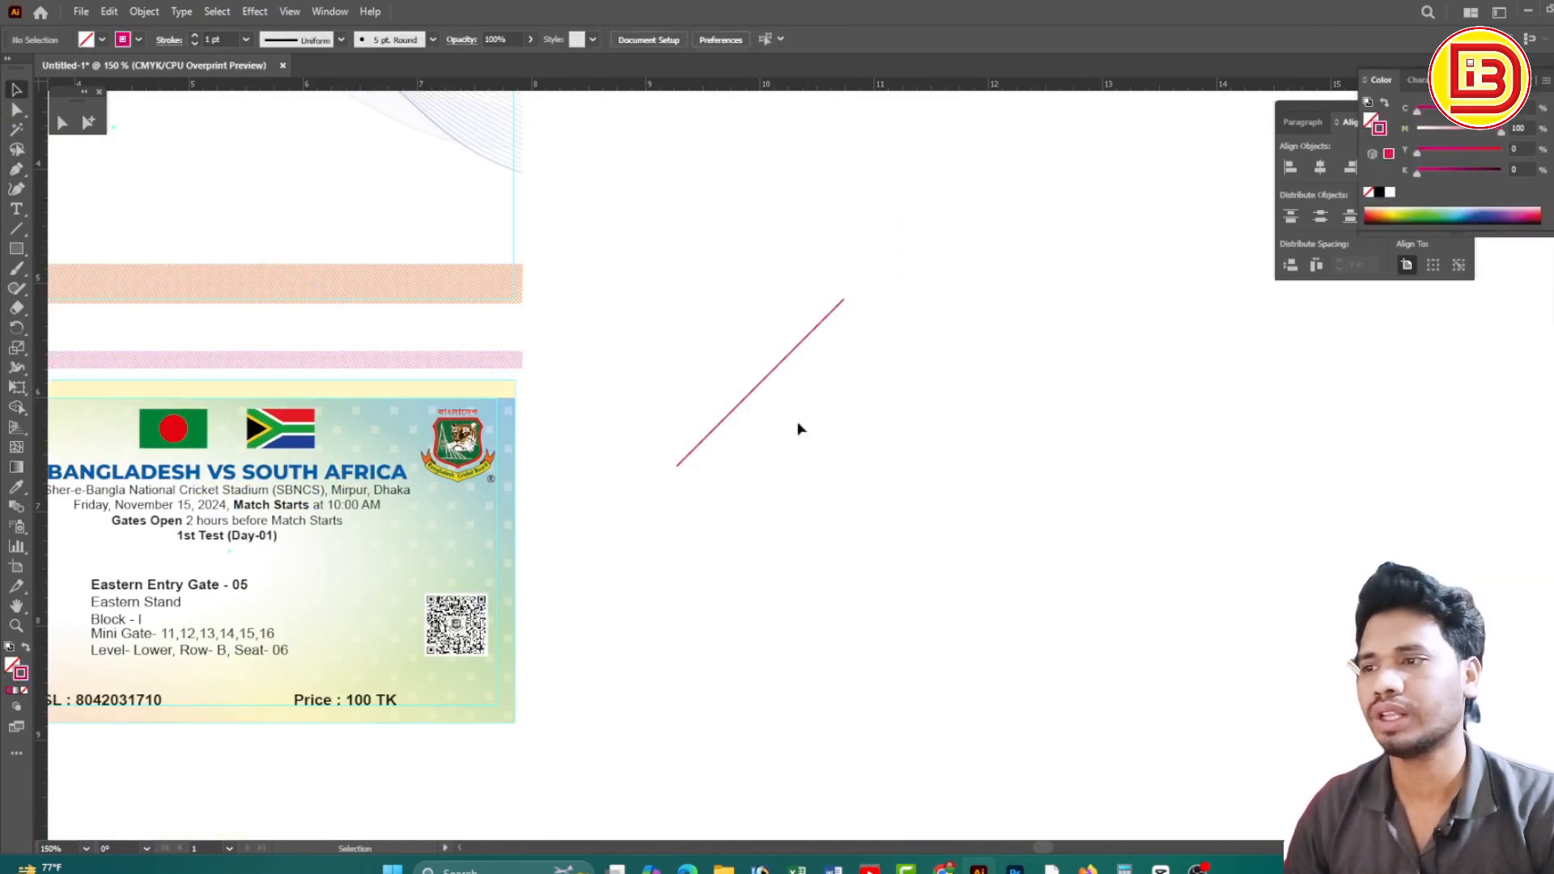
Alt-drag a copy of the line to the right and repeat with Ctrl+D to build parallel lines
left_click(751, 399)
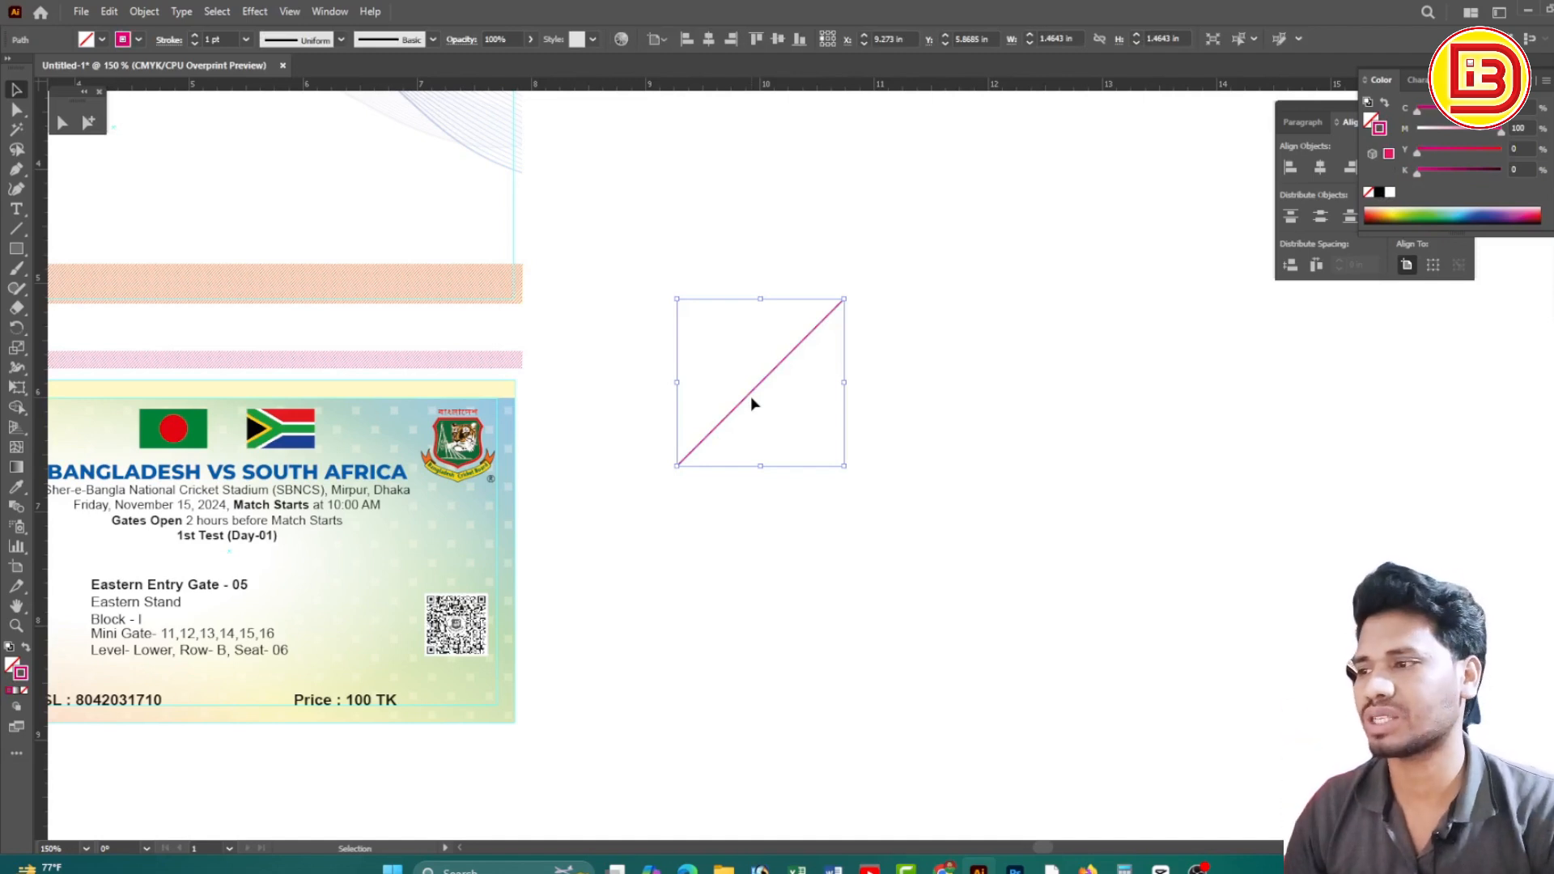
left_click_drag(755, 401, 768, 396)
key("ctrl+d")
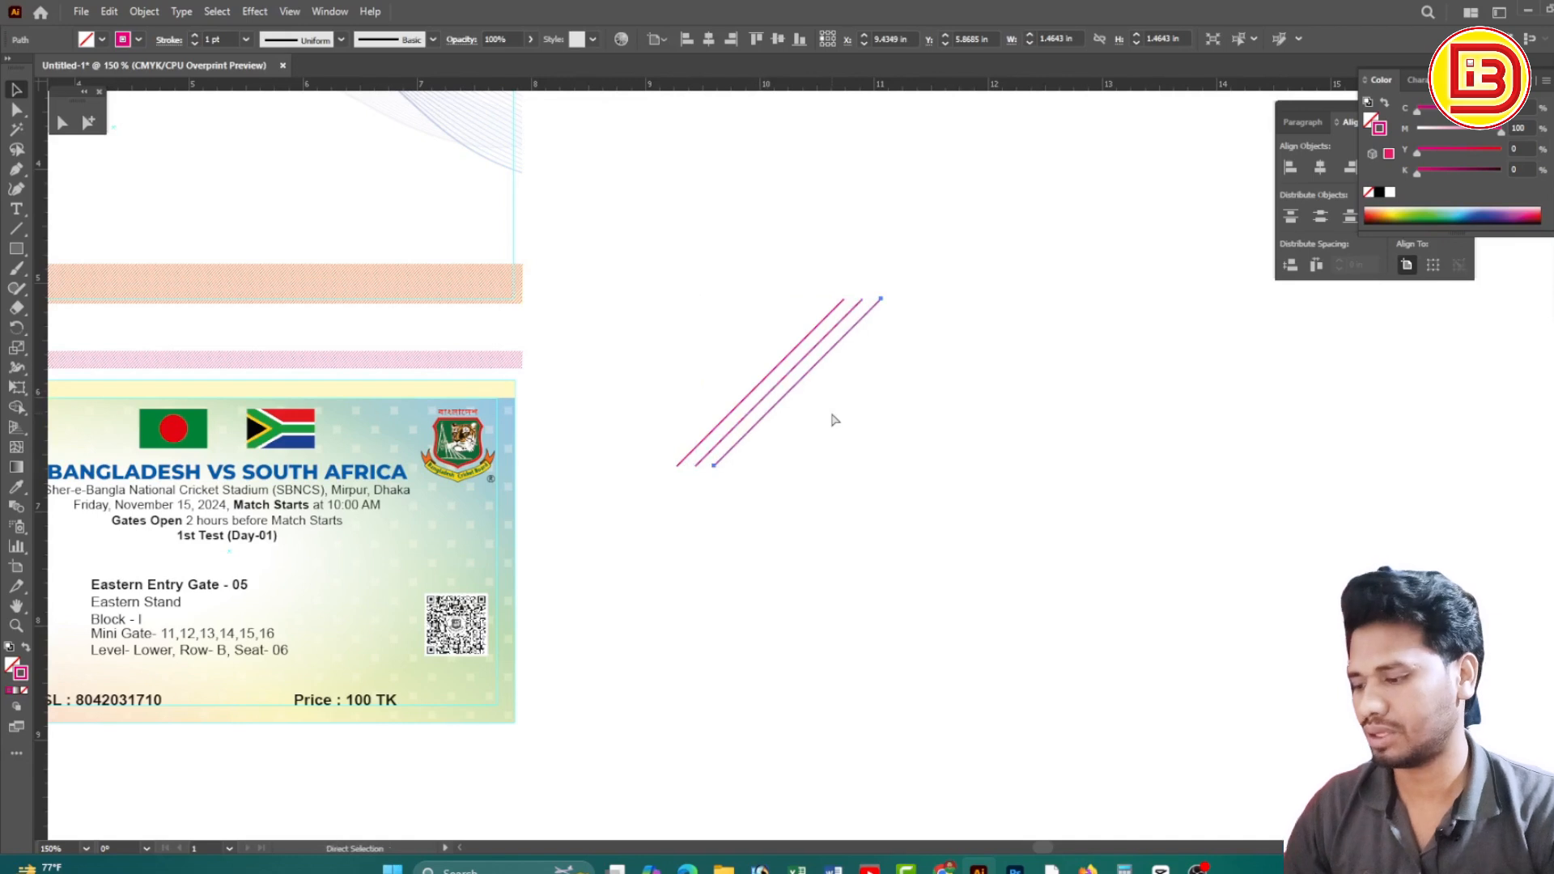
key("ctrl+d")
key("ctrl+d")
key("ctrl+d")
key("ctrl+d")
key("ctrl+d")
key("ctrl+d")
key("ctrl+d")
key("ctrl+d")
key("ctrl+d")
key("ctrl+d")
key("ctrl+d")
key("ctrl+d")
key("ctrl+d")
key("ctrl+d")
key("ctrl+d")
key("ctrl+d")
key("ctrl+d")
key("ctrl+d")
key("ctrl+d")
key("ctrl+d")
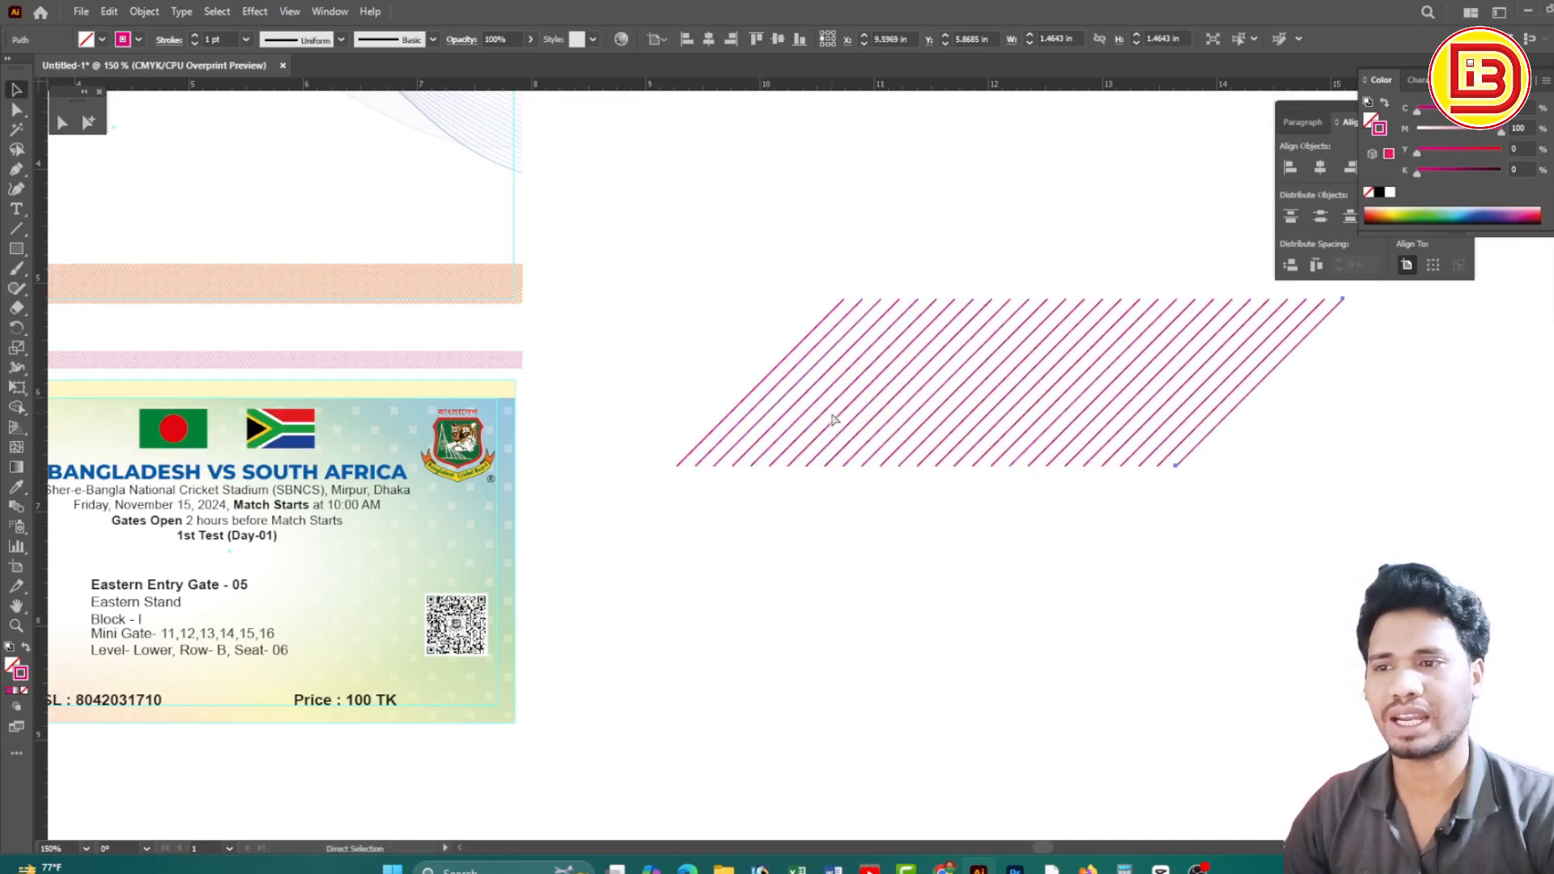
key("ctrl+d")
key("ctrl+d")
key("ctrl+d")
key("ctrl+d")
key("ctrl+d")
key("ctrl+d")
key("ctrl+d")
key("ctrl+d")
key("ctrl+d")
left_click(1292, 458, "ctrl+alt")
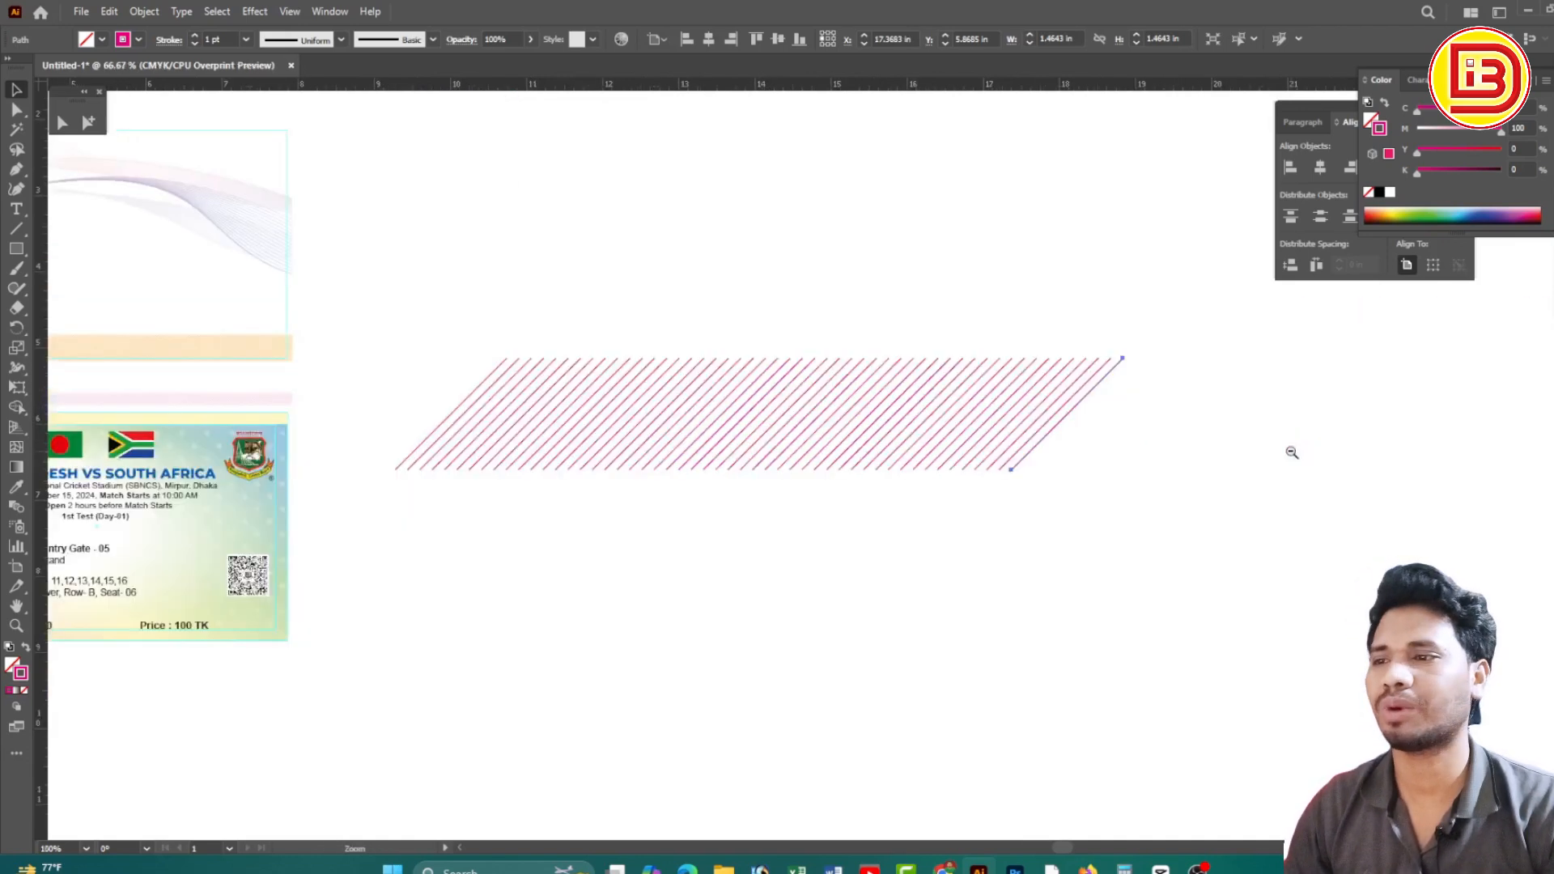
left_click(1290, 453, "ctrl+alt")
left_click(1076, 457, "ctrl+alt")
left_click_drag(781, 439, 1030, 443)
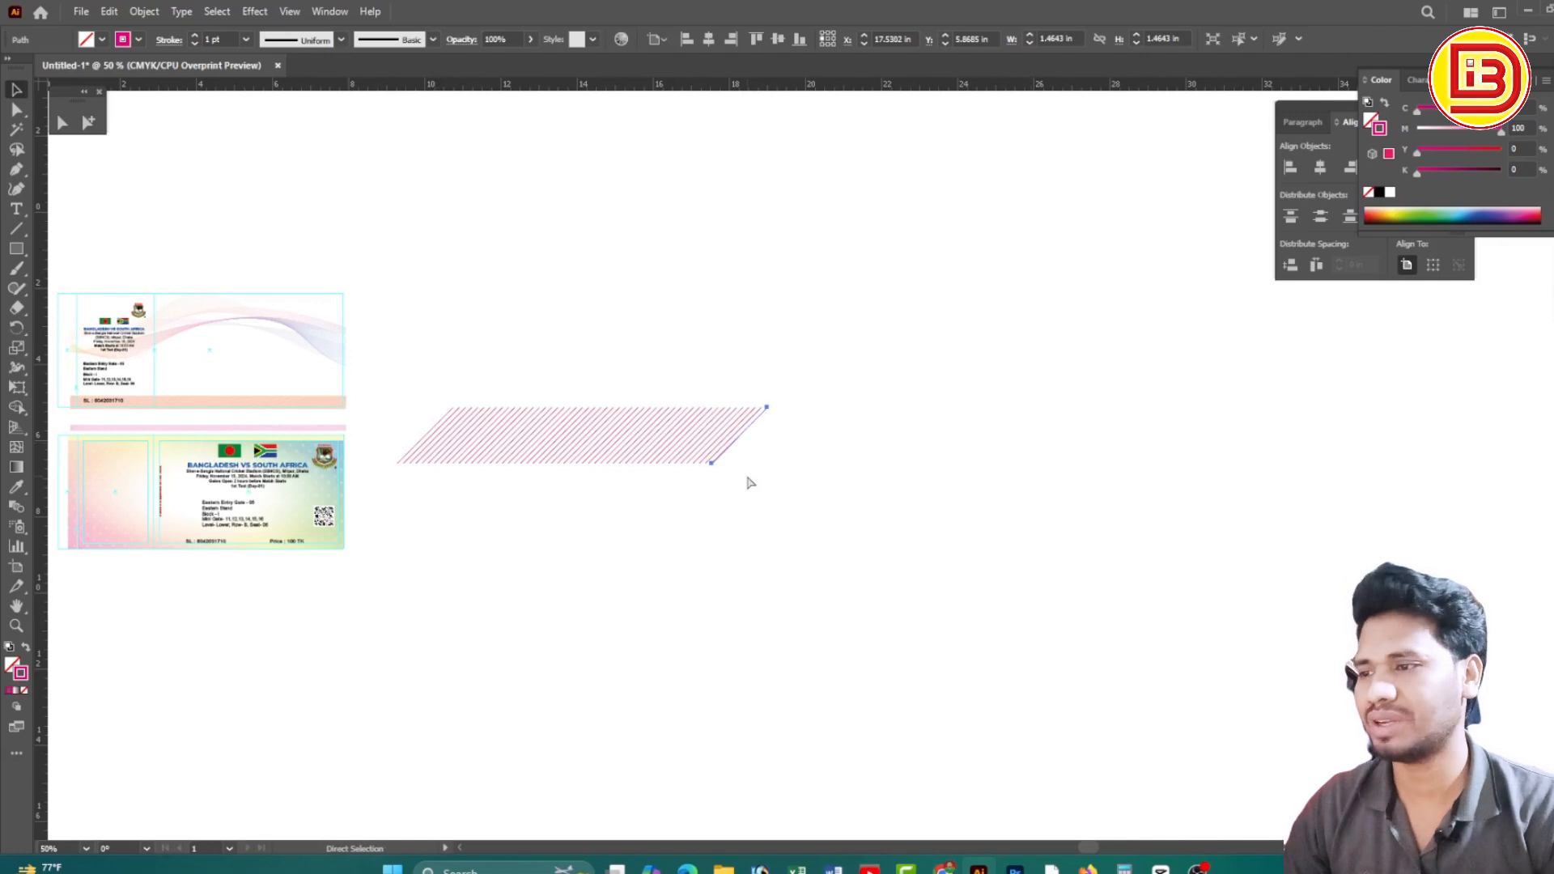
key("ctrl+d")
key("ctrl+d")
key("ctrl+d")
key("ctrl+d")
key("ctrl+d")
key("ctrl+d")
key("ctrl+d")
key("ctrl+d")
key("ctrl+d")
key("ctrl+d")
key("ctrl+d")
key("ctrl+d")
key("ctrl+d")
key("ctrl+d")
key("ctrl+d")
key("ctrl+d")
key("ctrl+d")
key("ctrl+d")
key("ctrl+d")
key("ctrl+d")
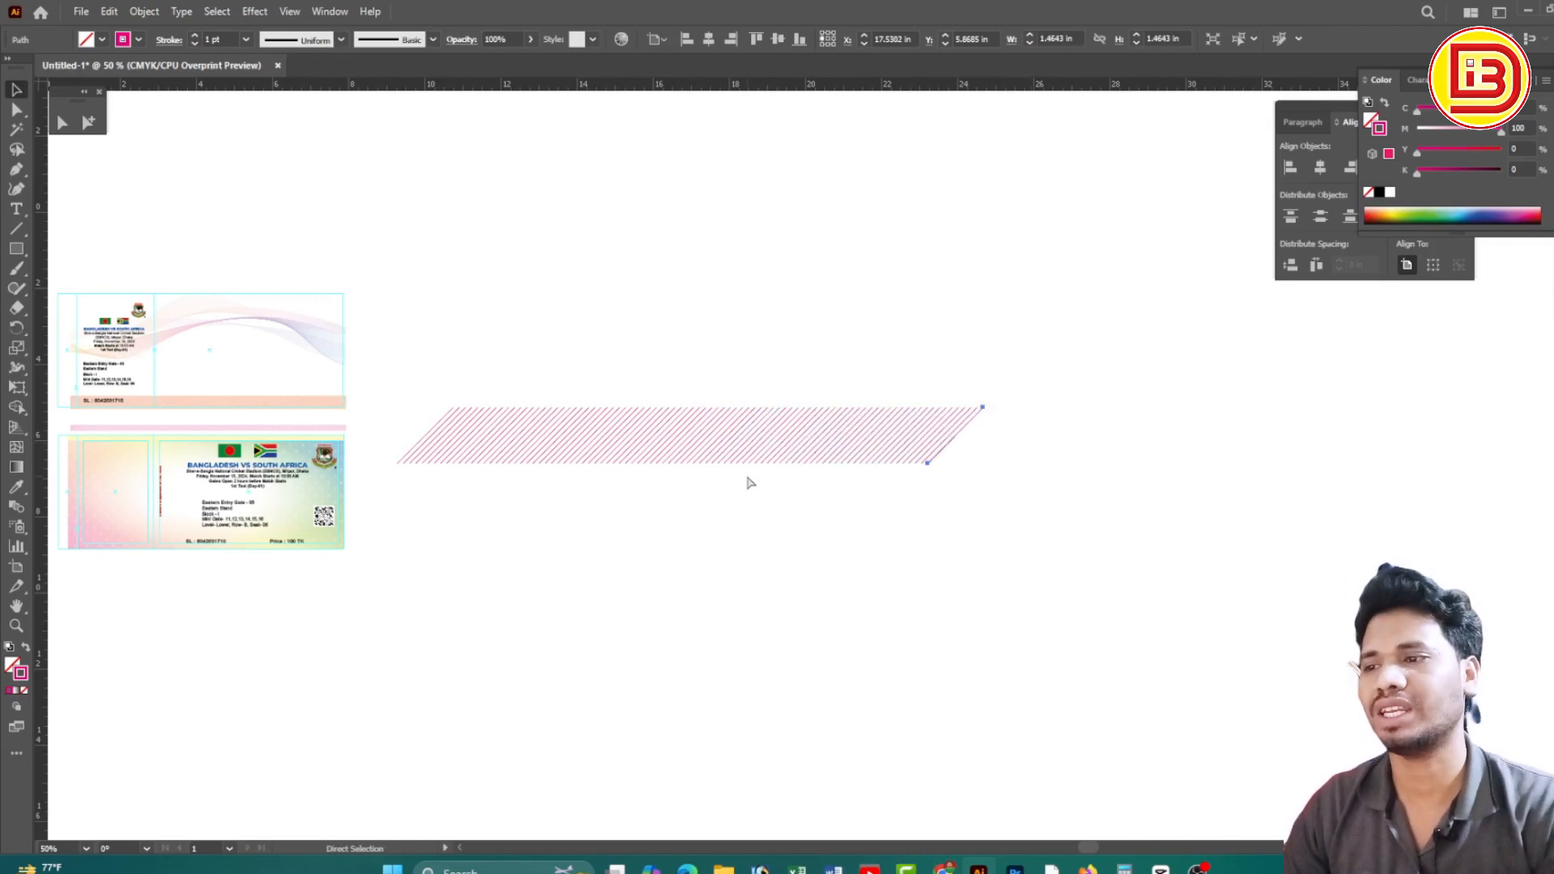
Select all the diagonal lines and zoom to inspect the whole hatched band
left_click_drag(1107, 513, 430, 412)
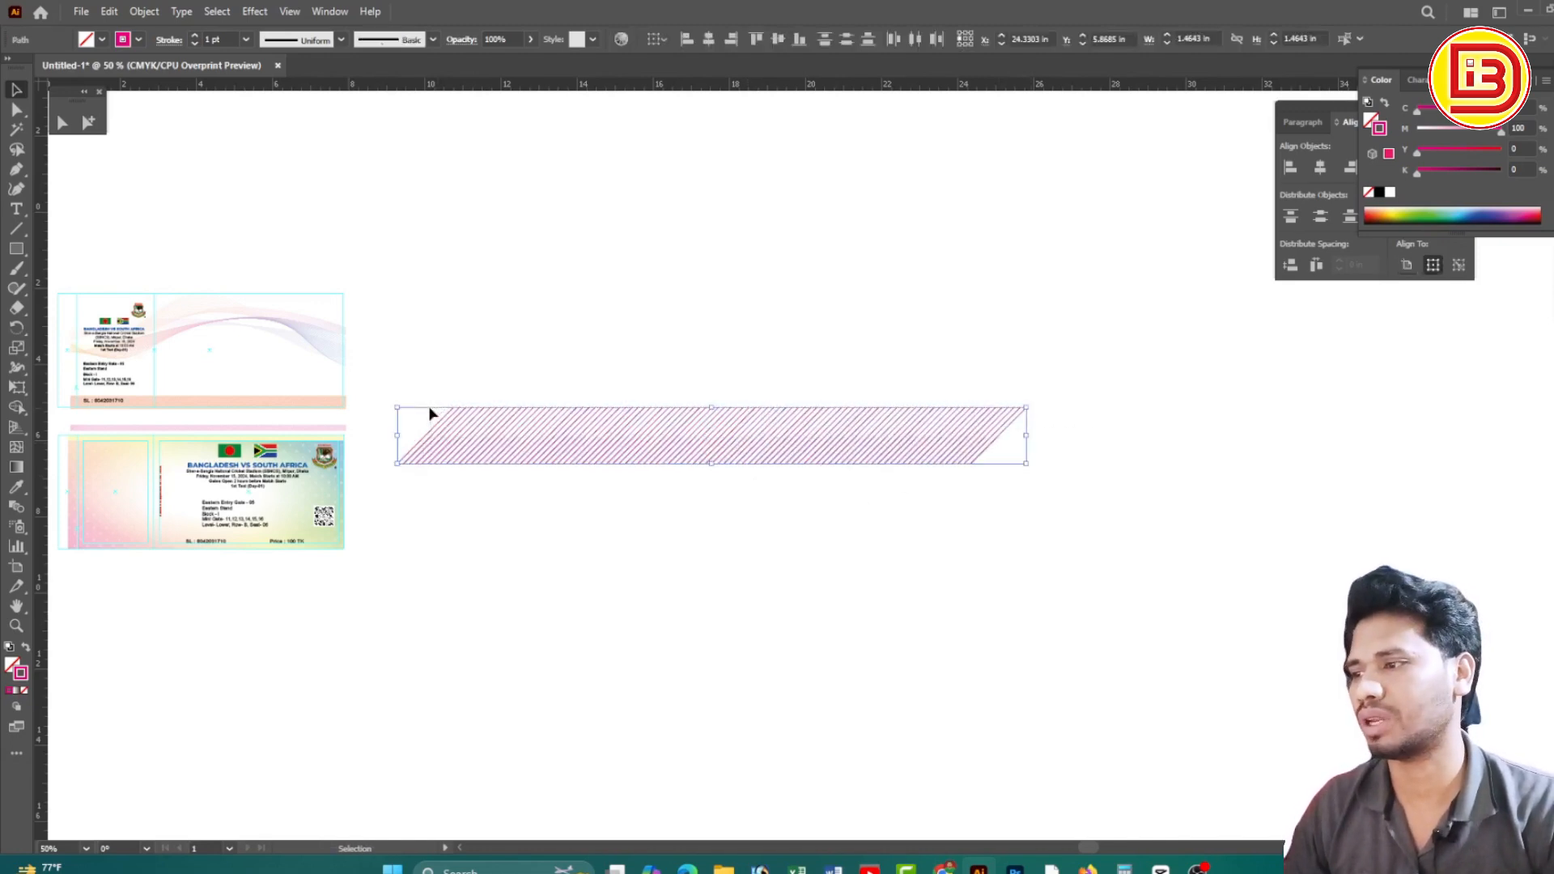
left_click_drag(897, 497, 1057, 514)
left_click_drag(777, 495, 950, 515)
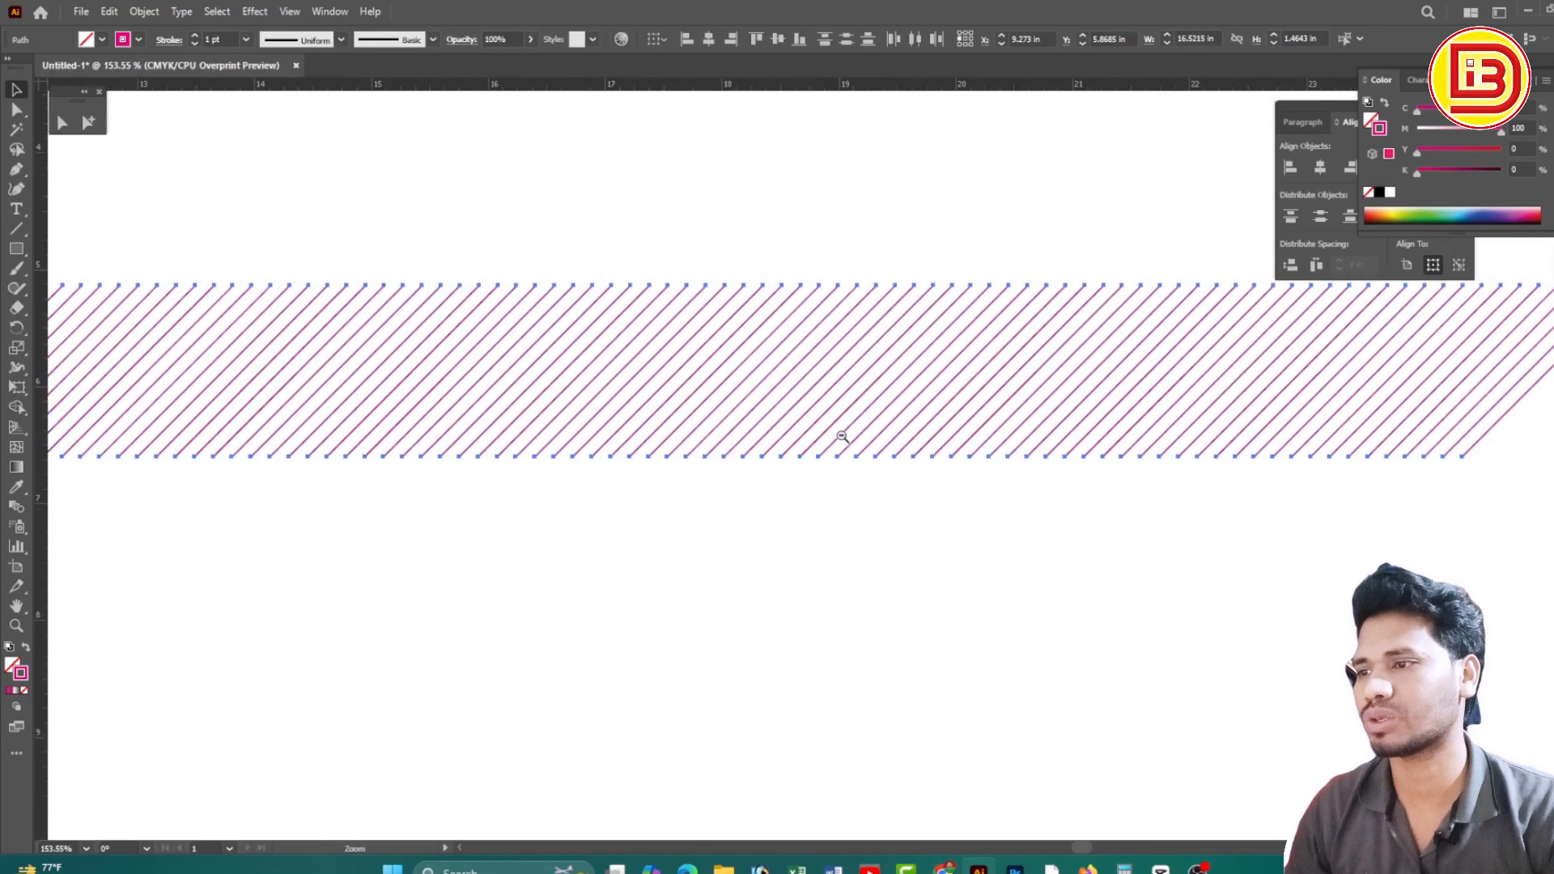
left_click(842, 438, "ctrl+alt")
left_click(840, 439, "ctrl+alt")
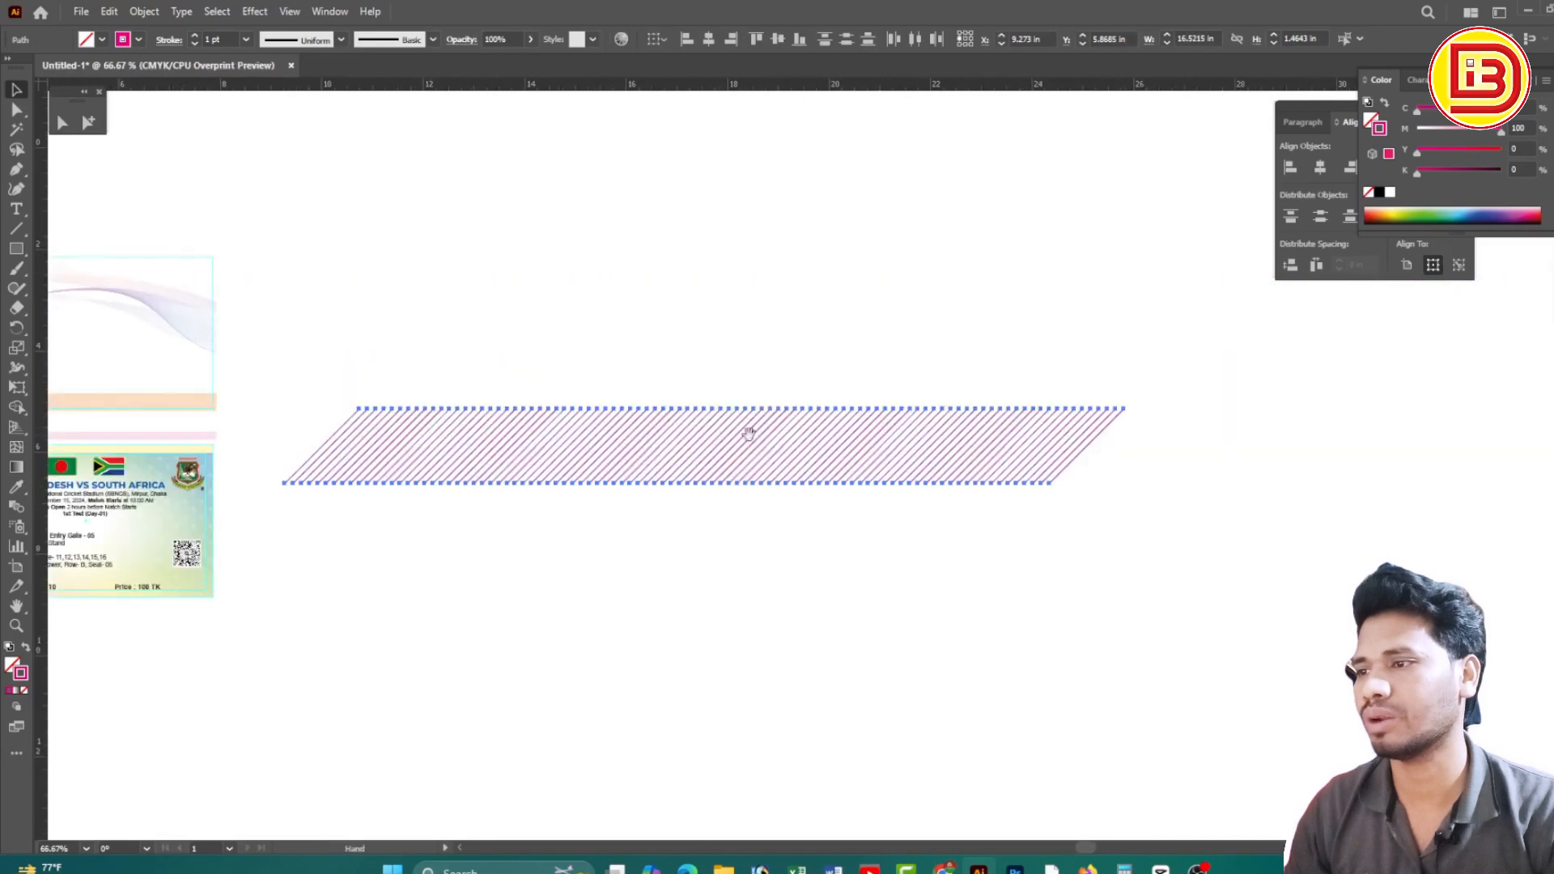
Draw a rectangle across the inside of the hatched band
left_click(17, 249)
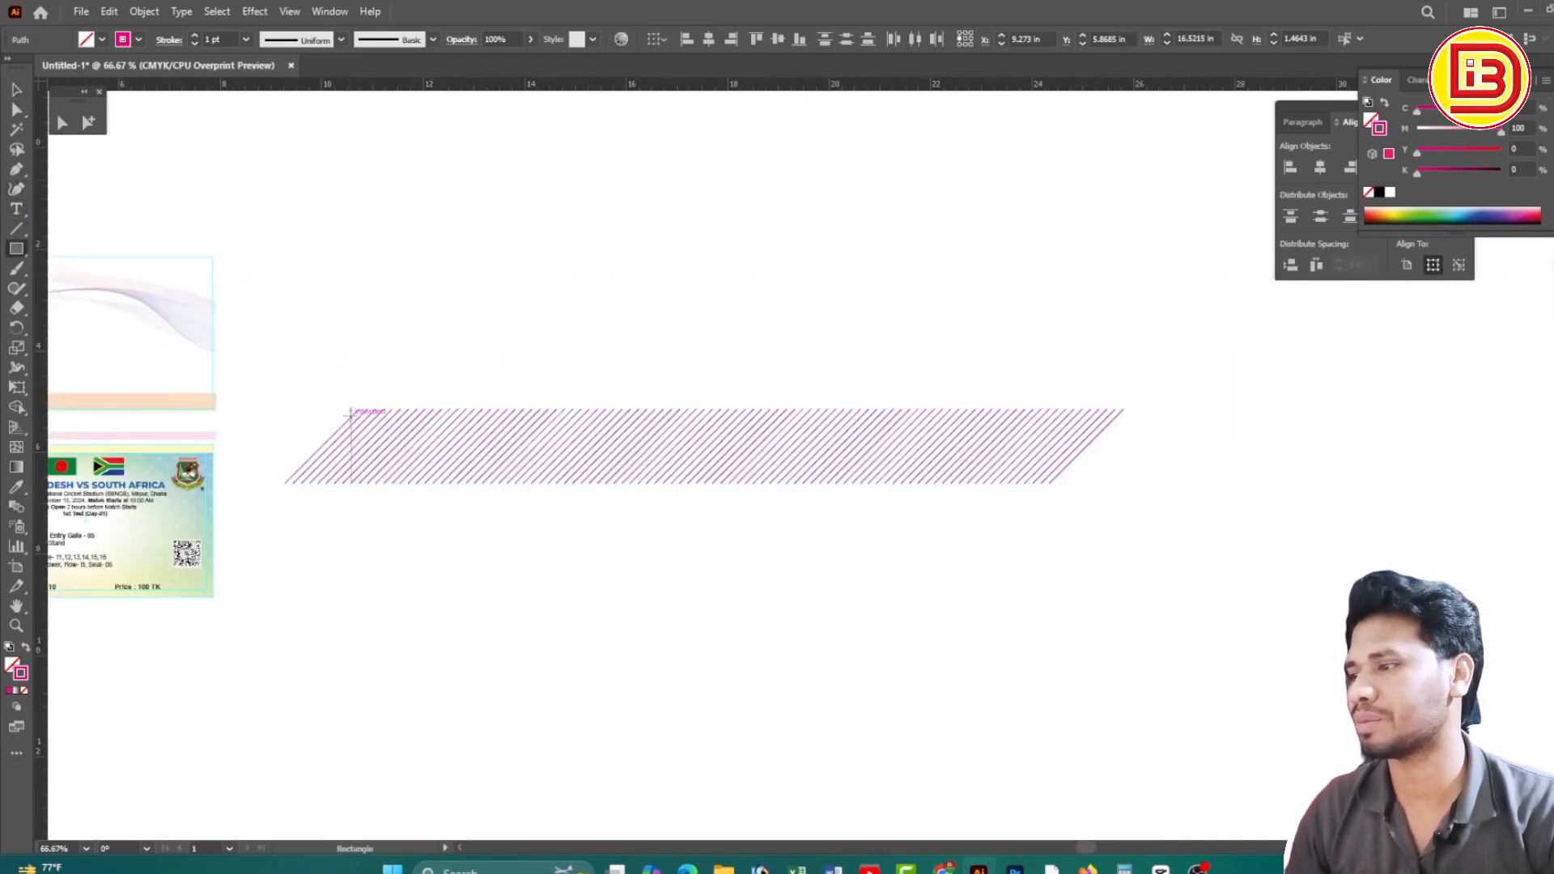
left_click_drag(350, 414, 1042, 458)
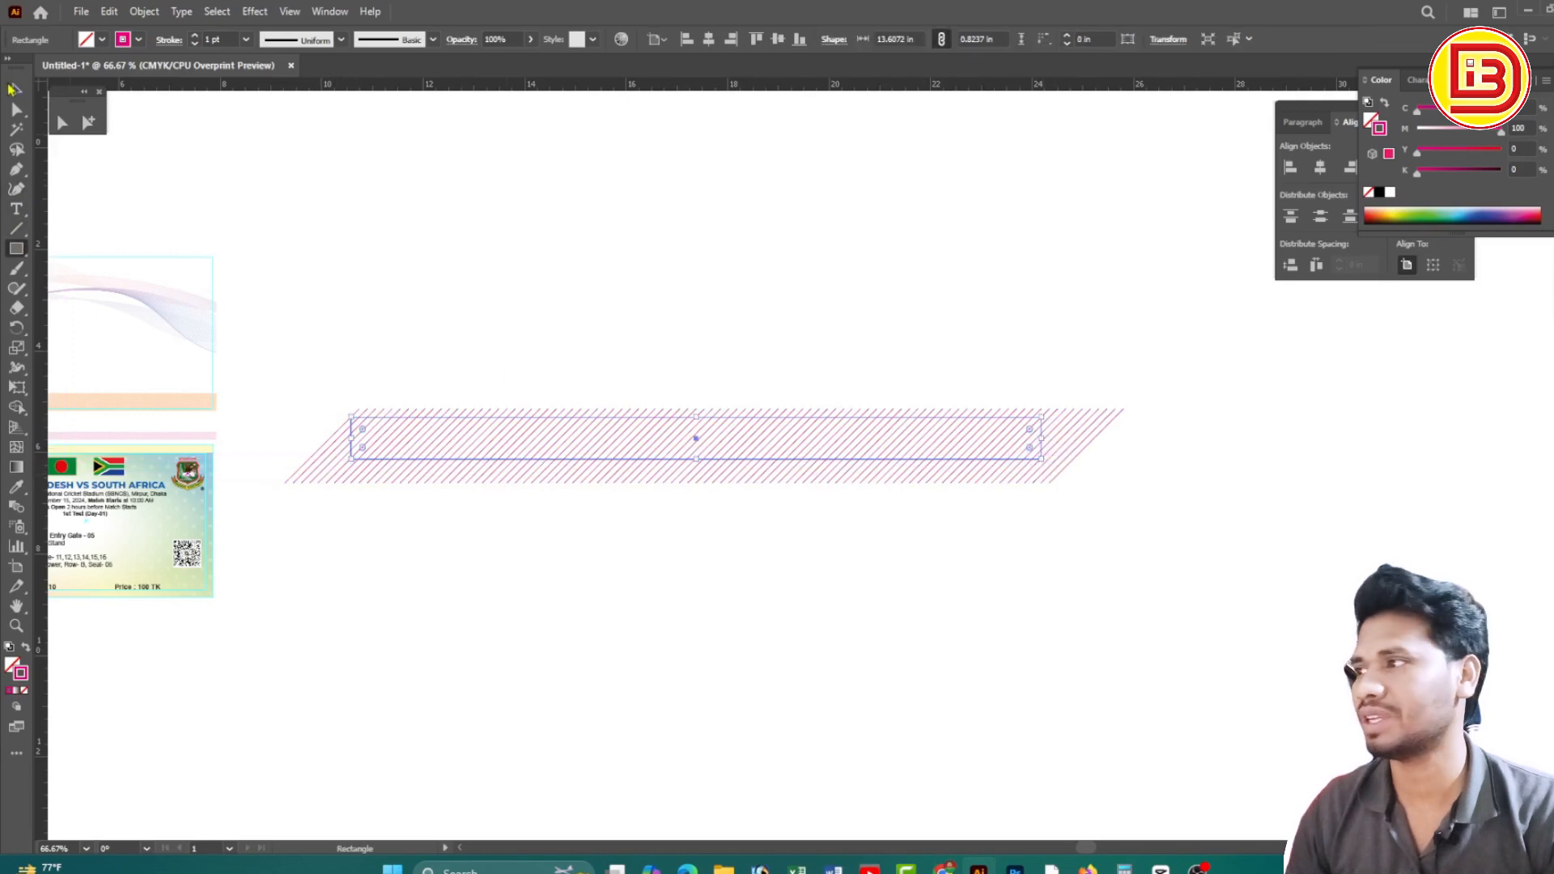
left_click(14, 89)
Clip the magenta lines to the rectangle with Make Clipping Mask
mouse_move(1197, 333)
left_mouse_down()
mouse_move(929, 467)
mouse_move(311, 497)
left_mouse_up()
right_click(690, 428)
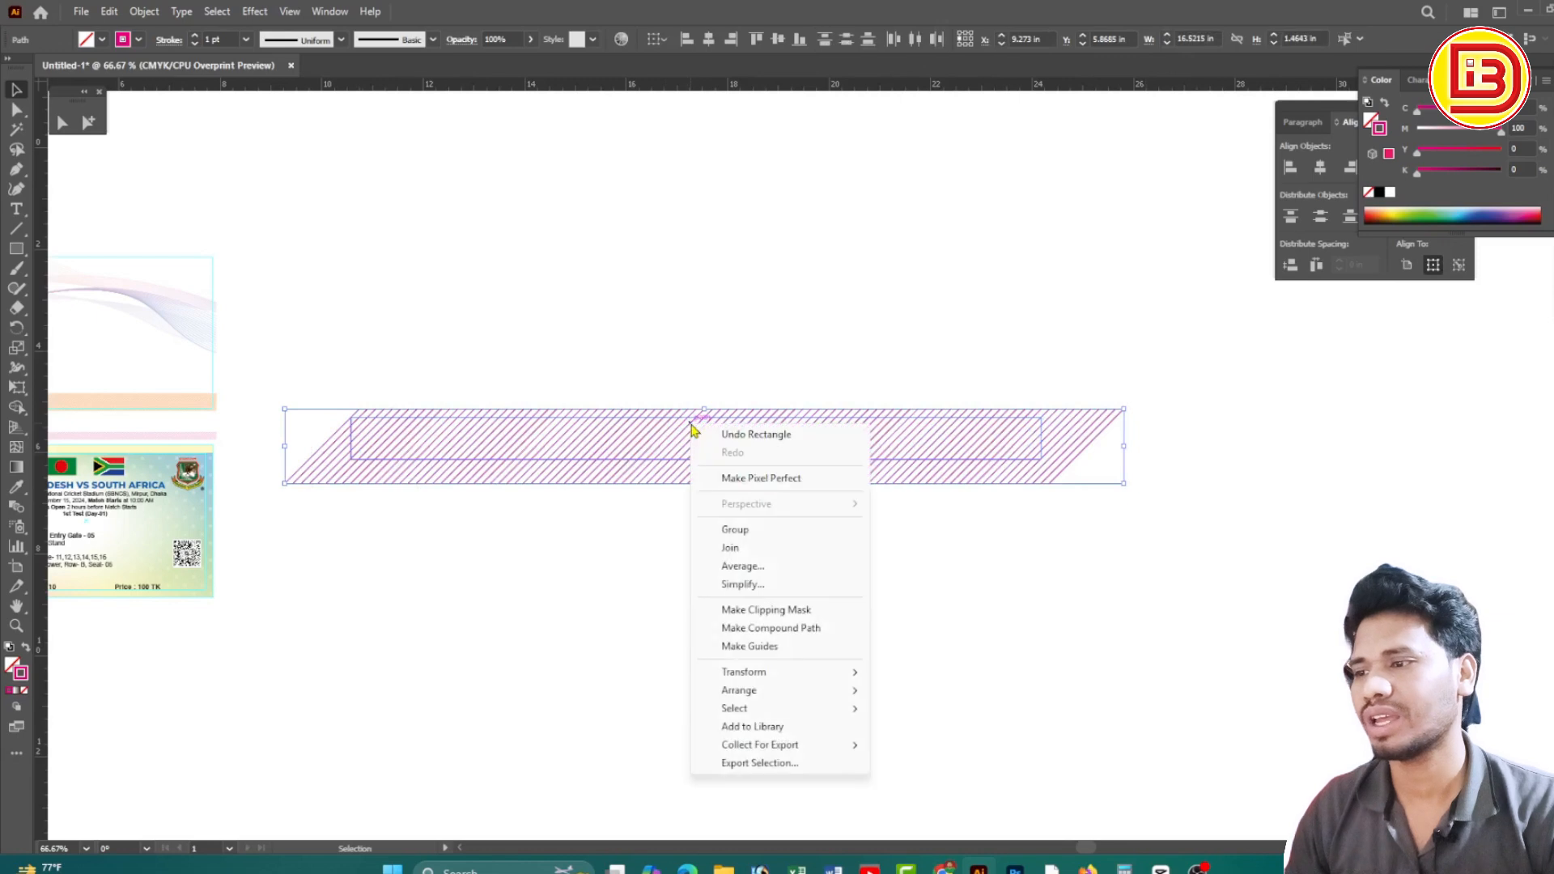
left_click(781, 612)
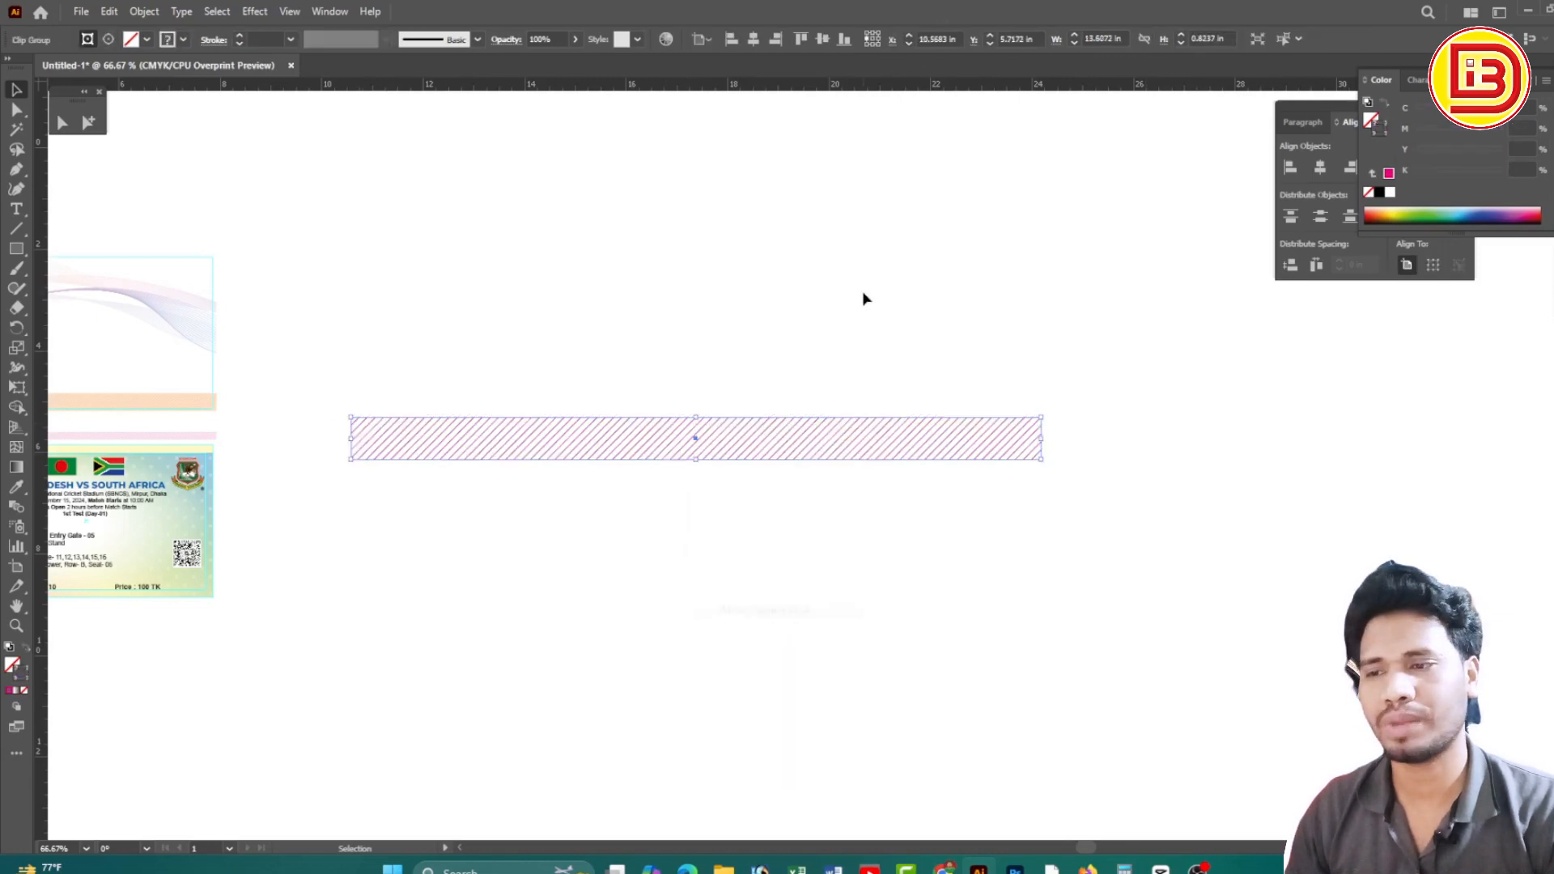
left_click_drag(522, 418, 1080, 515)
left_click_drag(766, 469, 1067, 508)
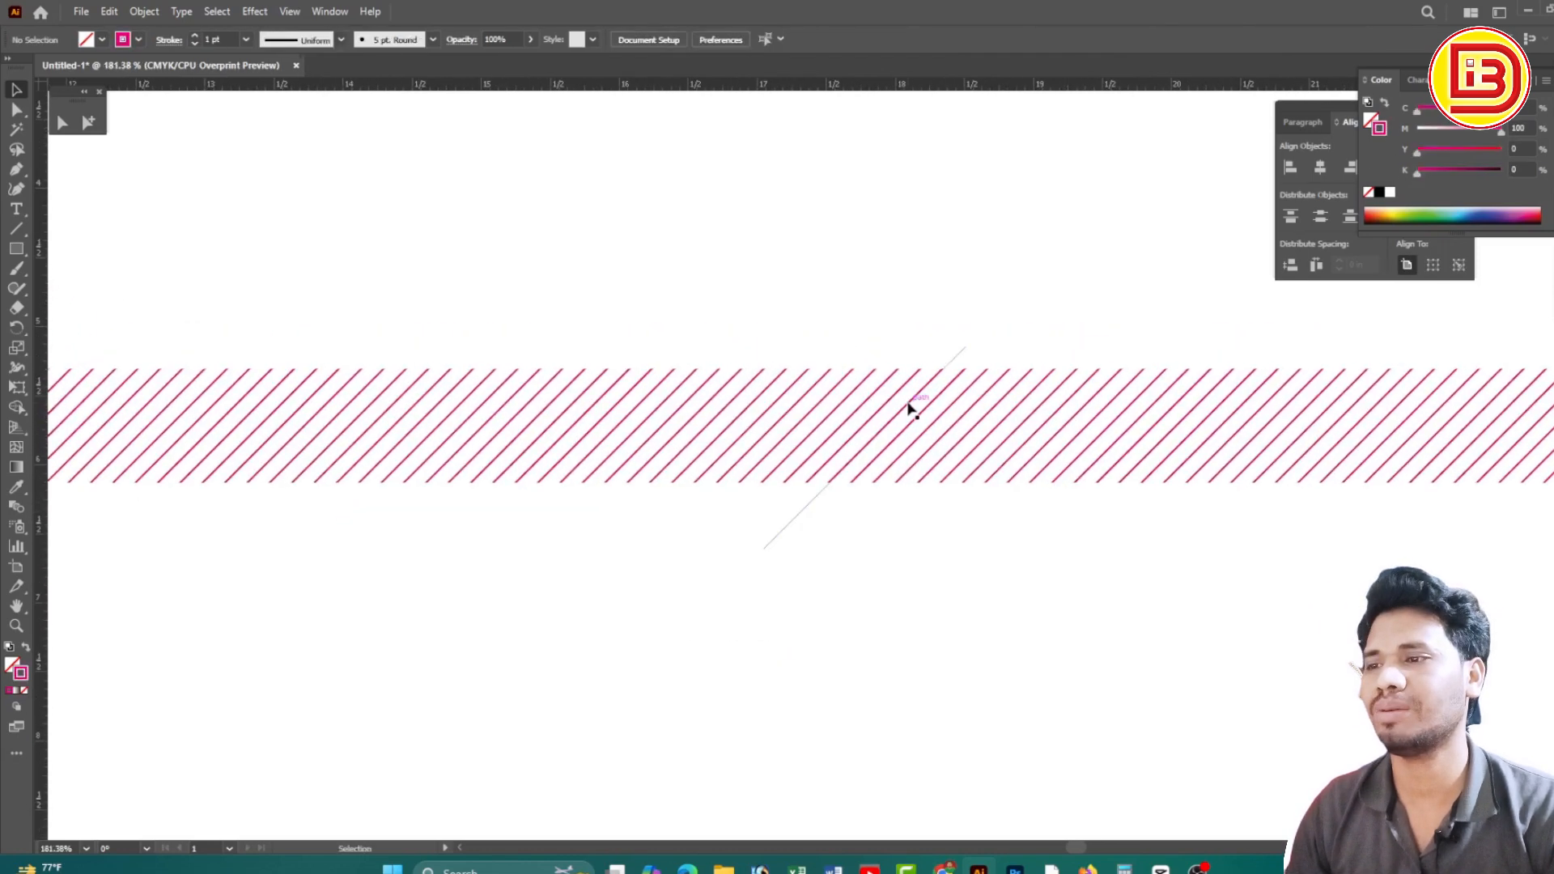
left_click(908, 407)
left_click(757, 309)
Place the clipped hatch band onto the lower ticket's pale yellow top strip
mouse_move(808, 370)
left_mouse_down()
mouse_move(846, 315)
mouse_move(821, 300)
left_mouse_up()
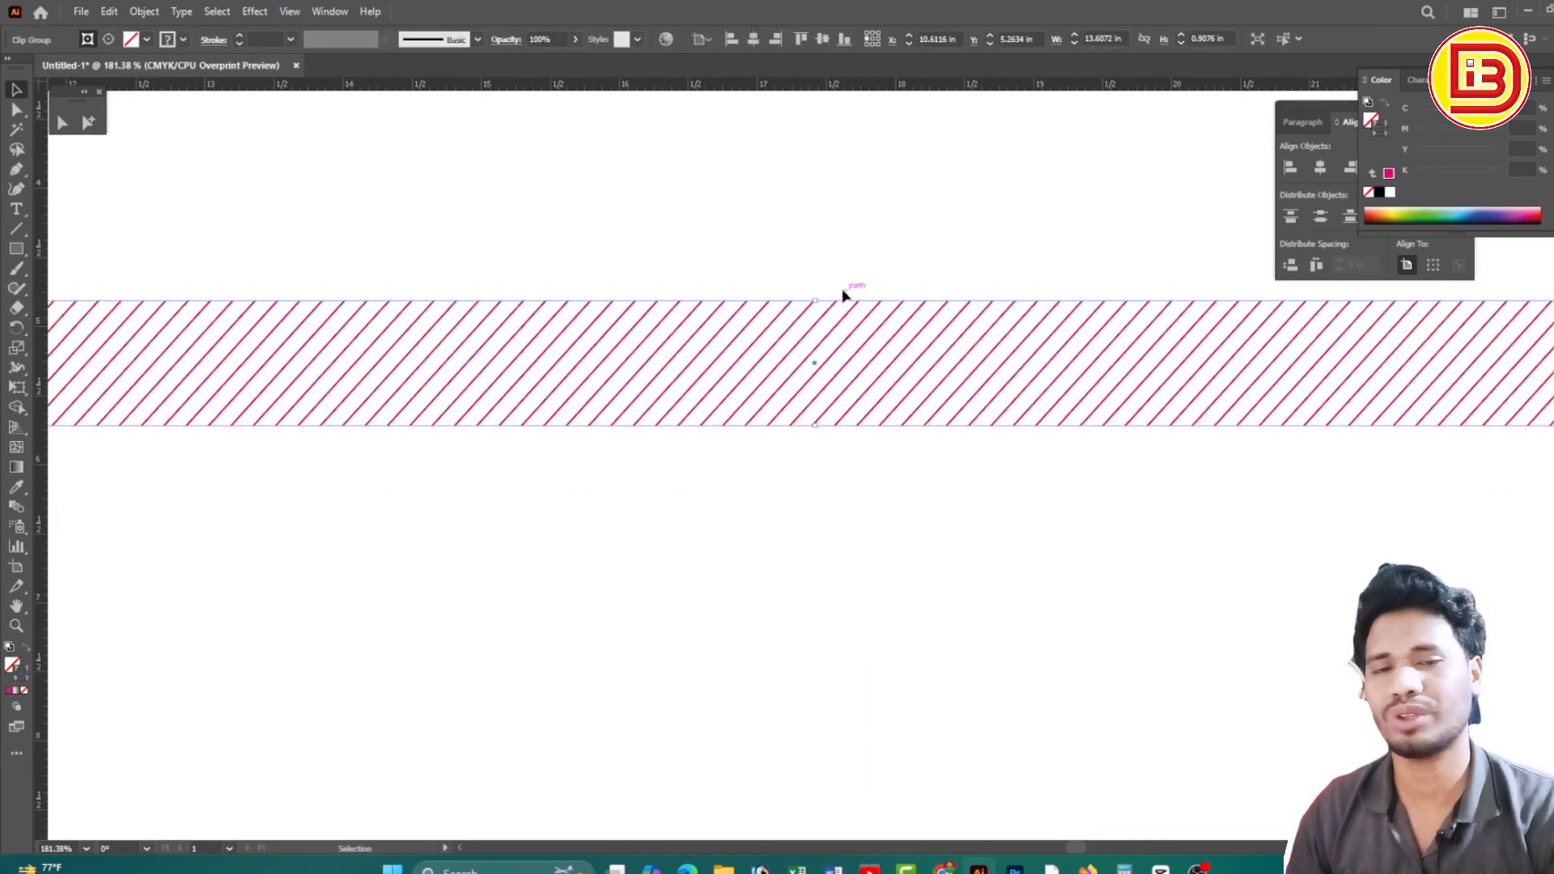
key("ctrl+z")
scroll(756, 361, "down", 5)
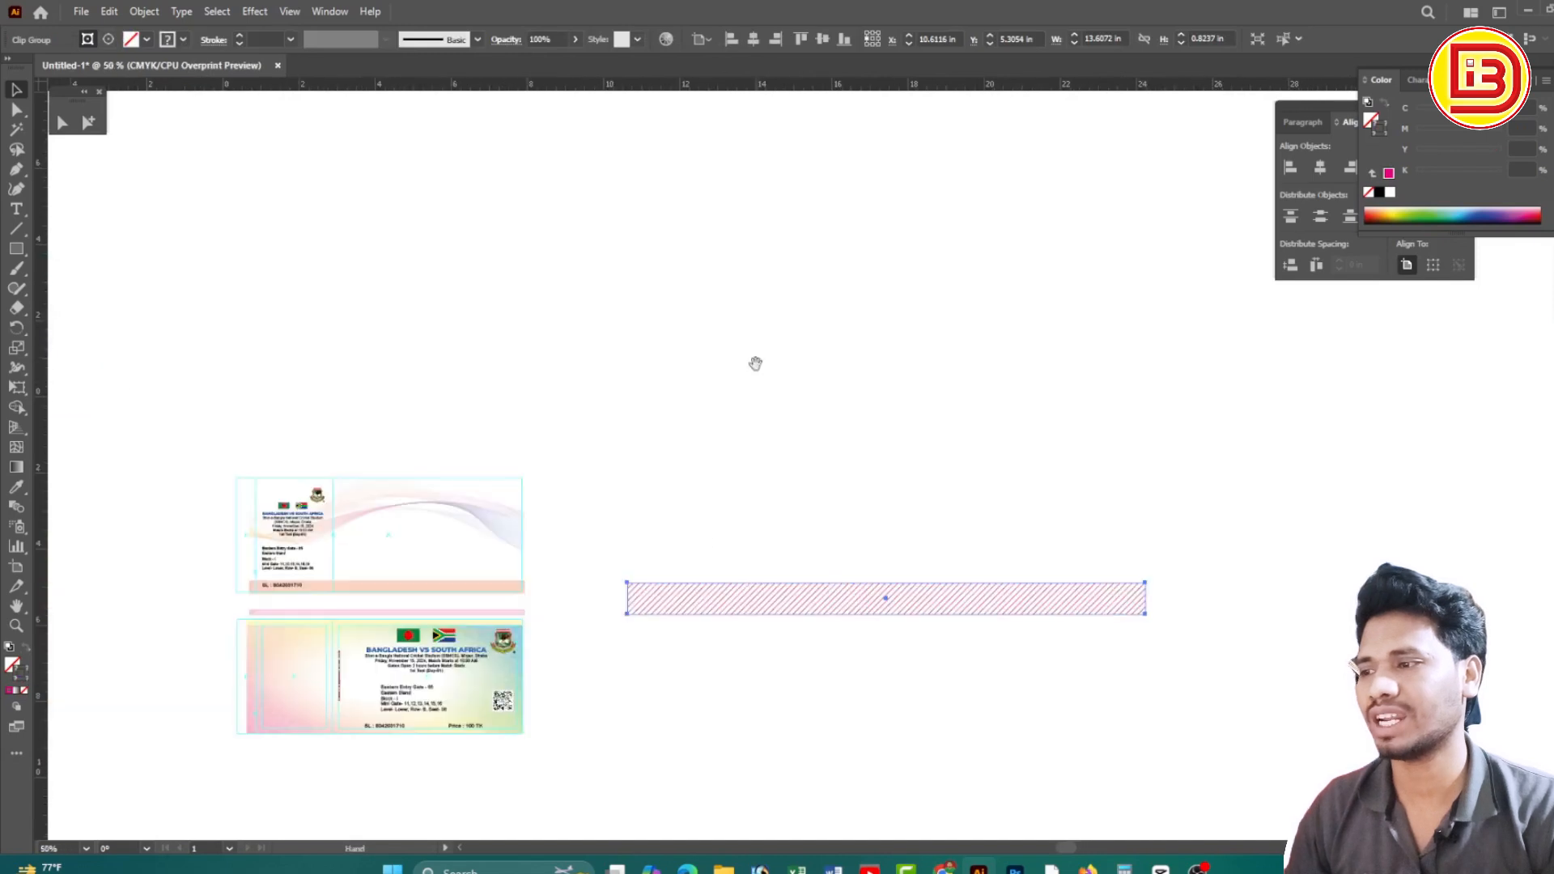
left_click_drag(828, 441, 828, 437)
key("Delete")
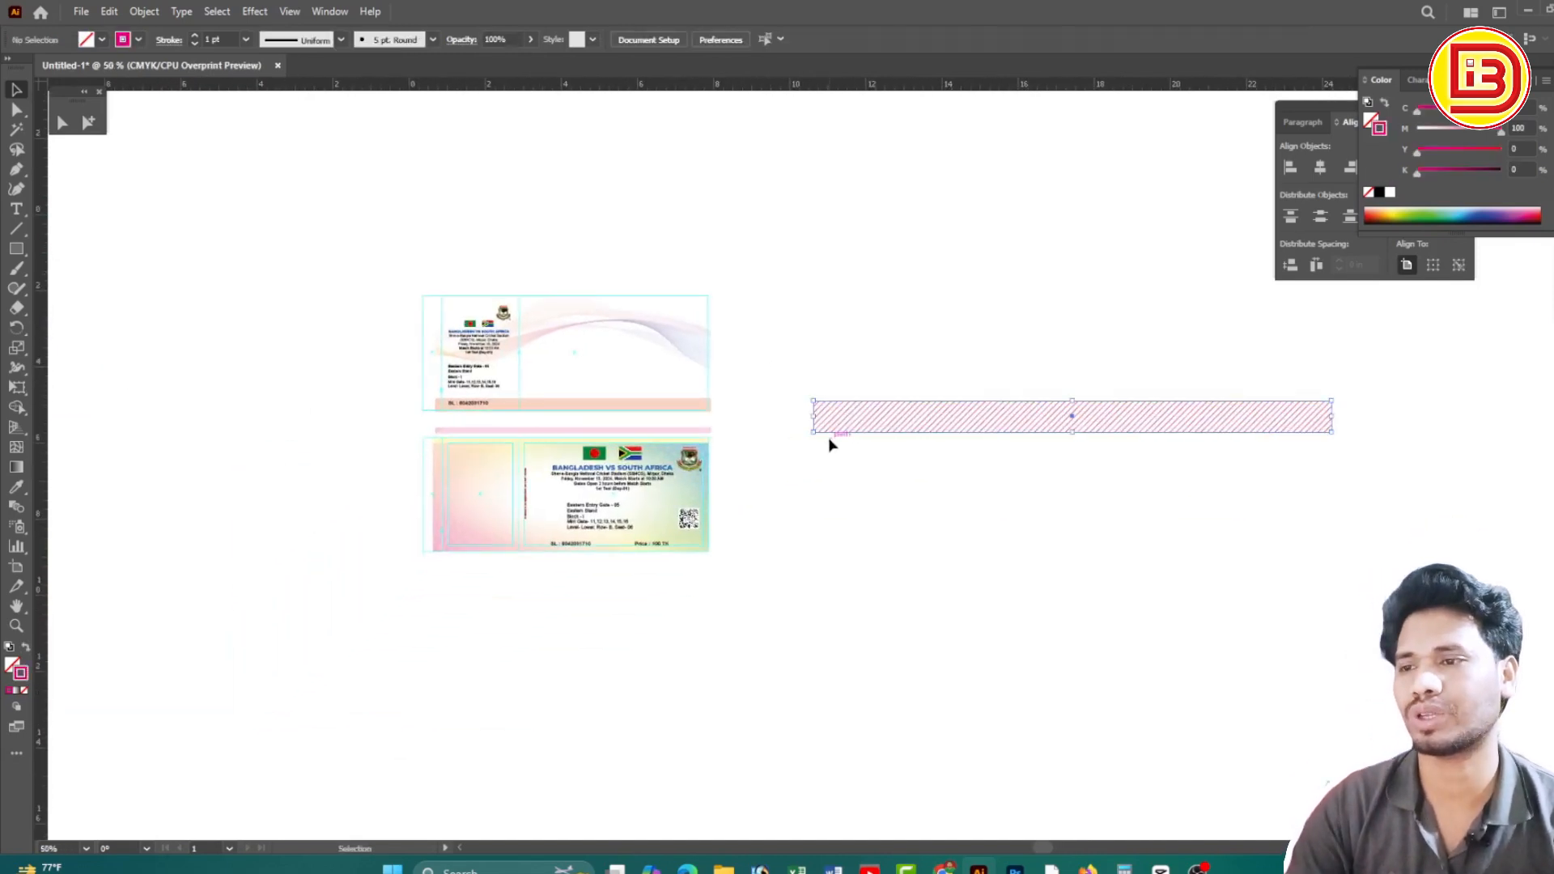
left_click_drag(631, 464, 745, 496)
left_click_drag(1121, 488, 761, 491)
left_click_drag(997, 343, 1082, 518)
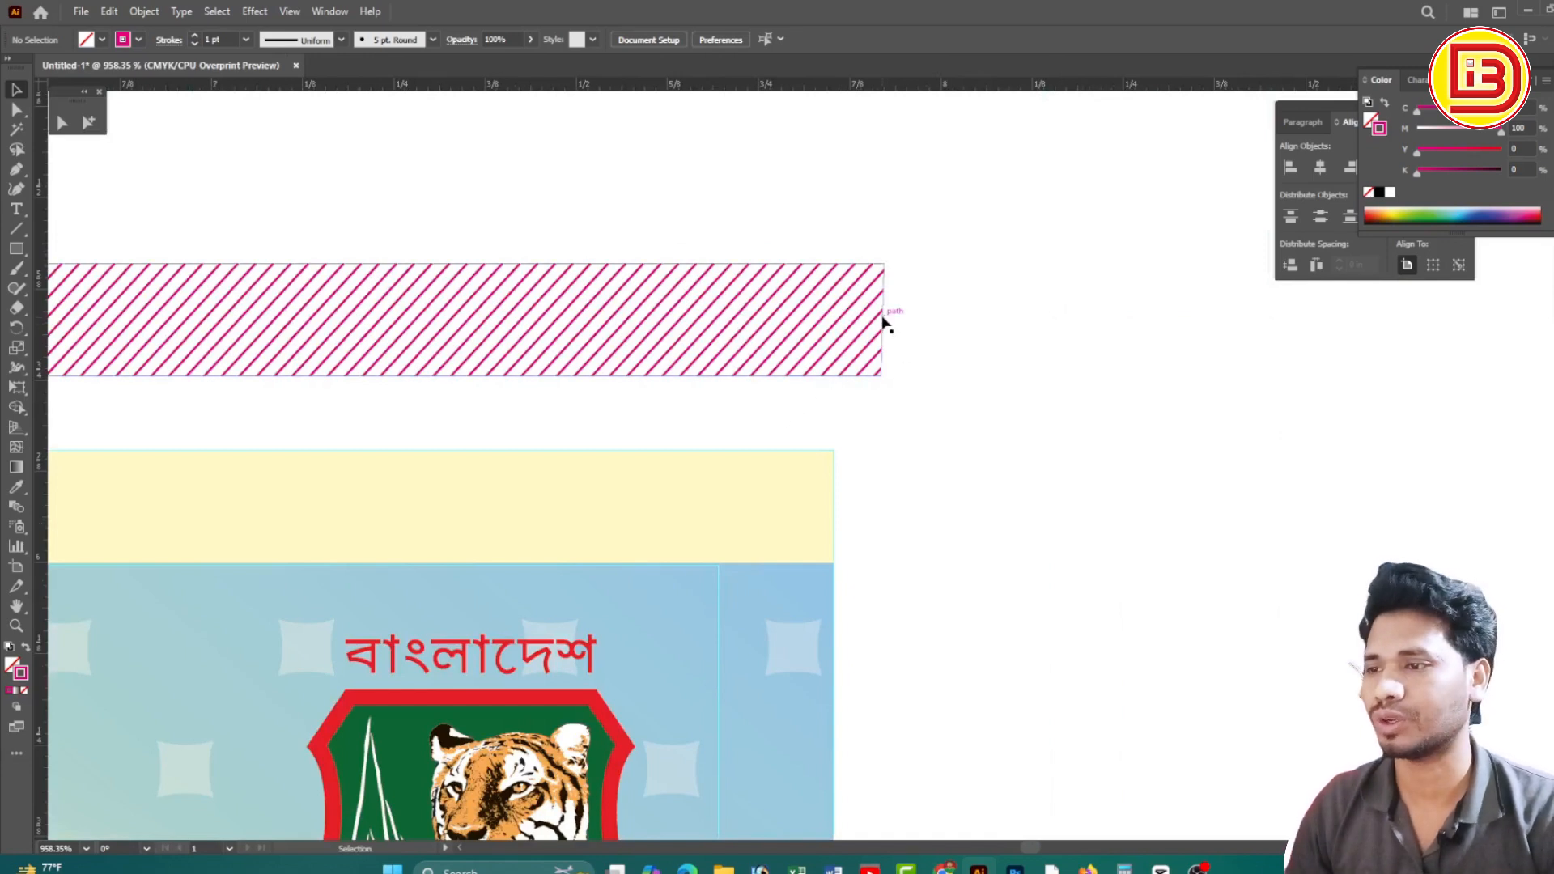
left_click_drag(881, 319, 833, 508)
Straighten the striped band's right edge to vertical with Direct Selection
left_click(64, 123)
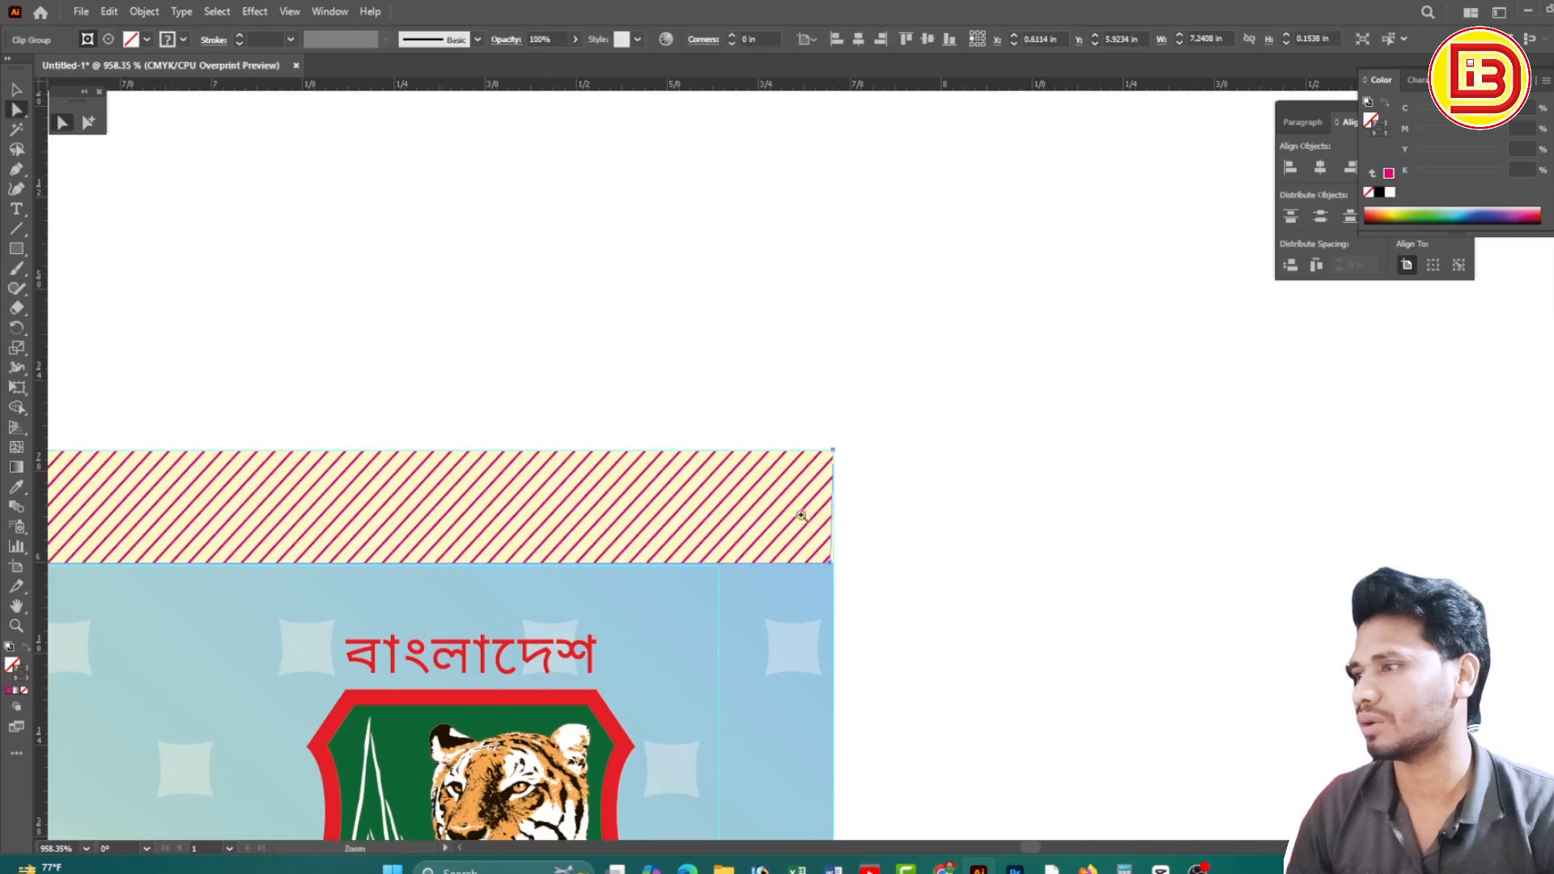
left_click_drag(925, 622, 926, 623)
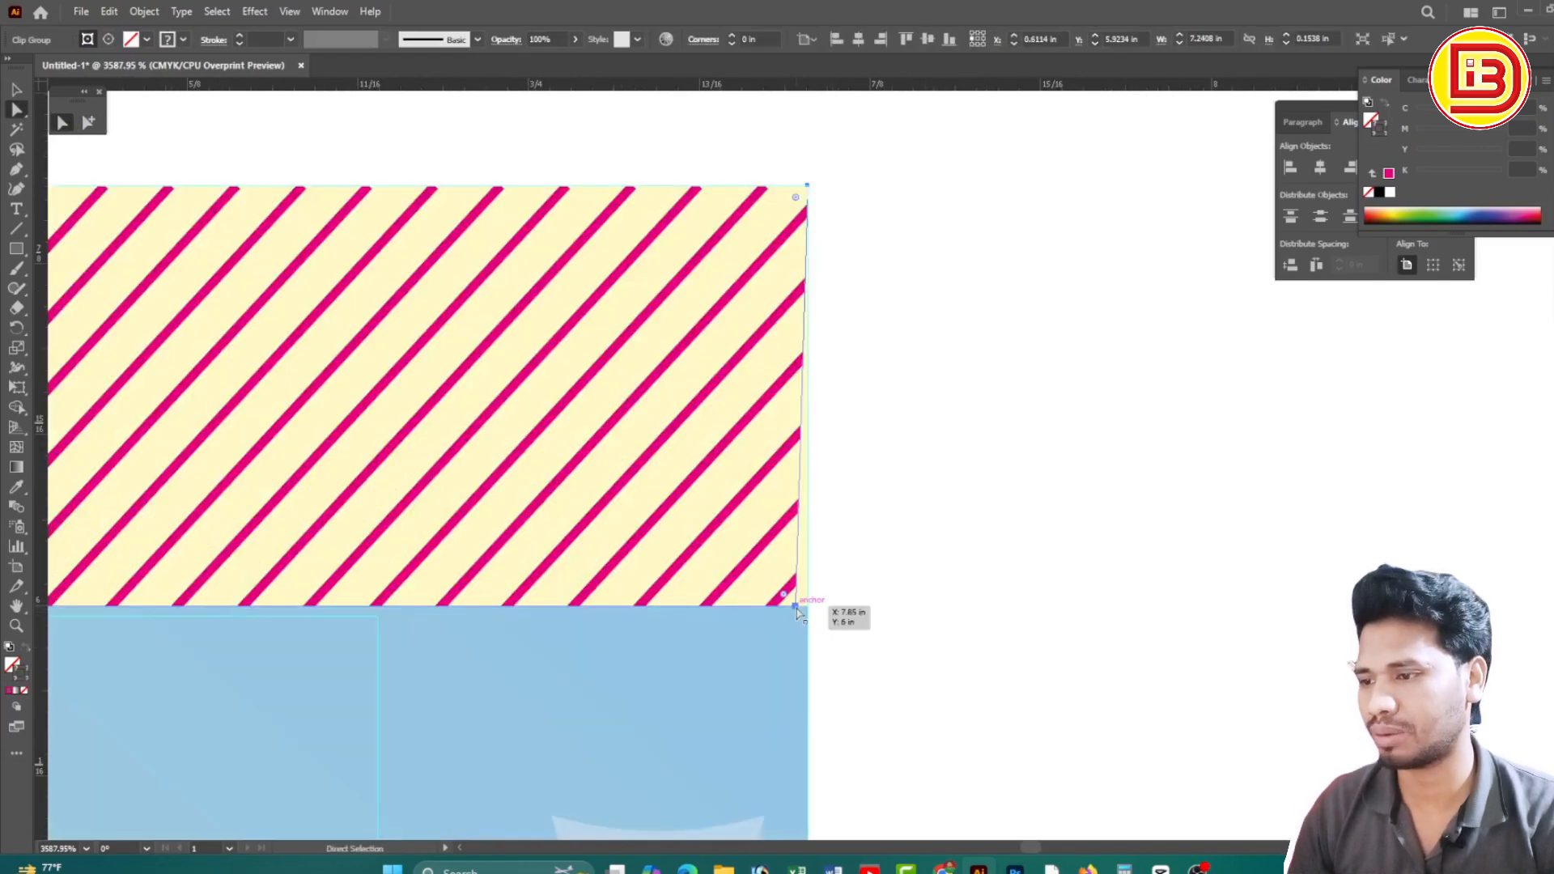
left_click_drag(797, 612, 808, 613)
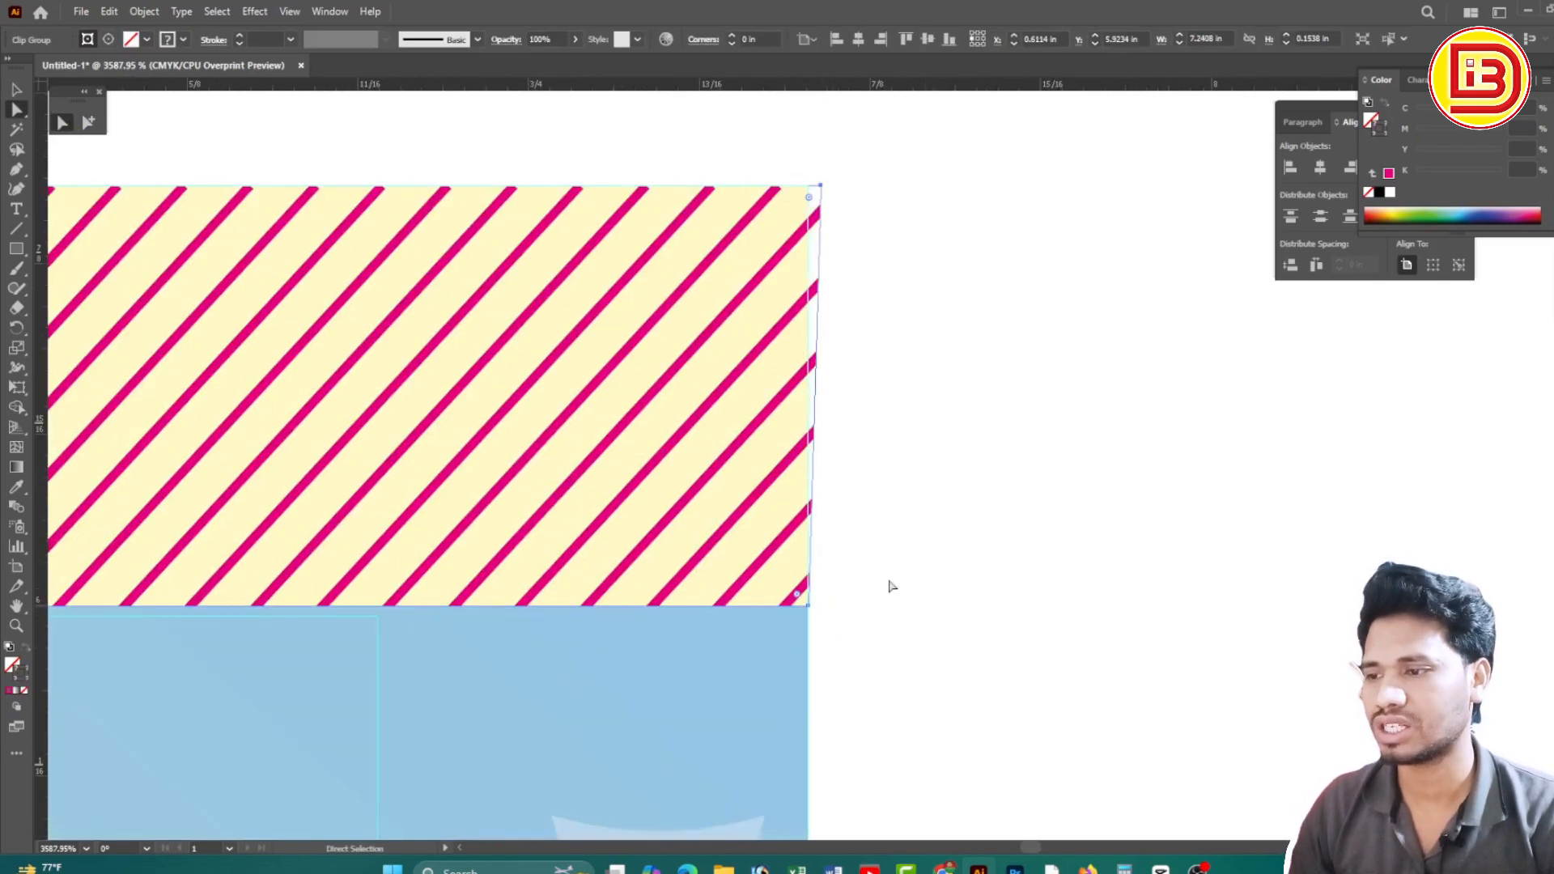
left_click_drag(820, 187, 808, 186)
left_click(941, 289)
Line up the band's top-left and bottom-left corner points at its left end
scroll(593, 420, "down", 12)
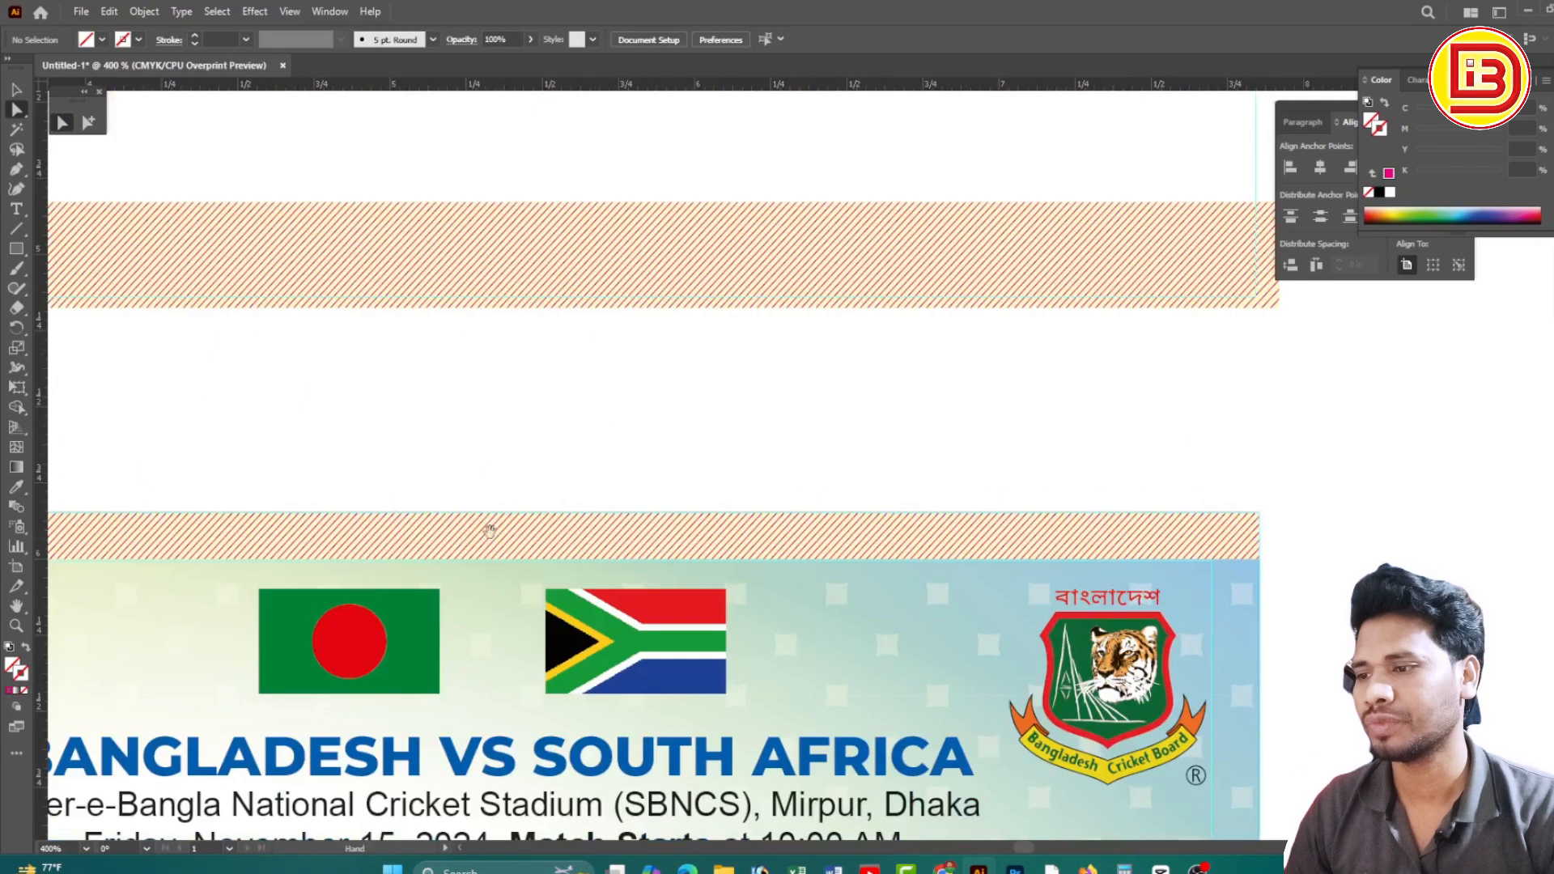
mouse_move(221, 548)
left_mouse_down()
mouse_move(760, 413)
mouse_move(891, 408)
left_mouse_up()
left_click_drag(85, 373, 672, 388)
left_click_drag(215, 381, 502, 453)
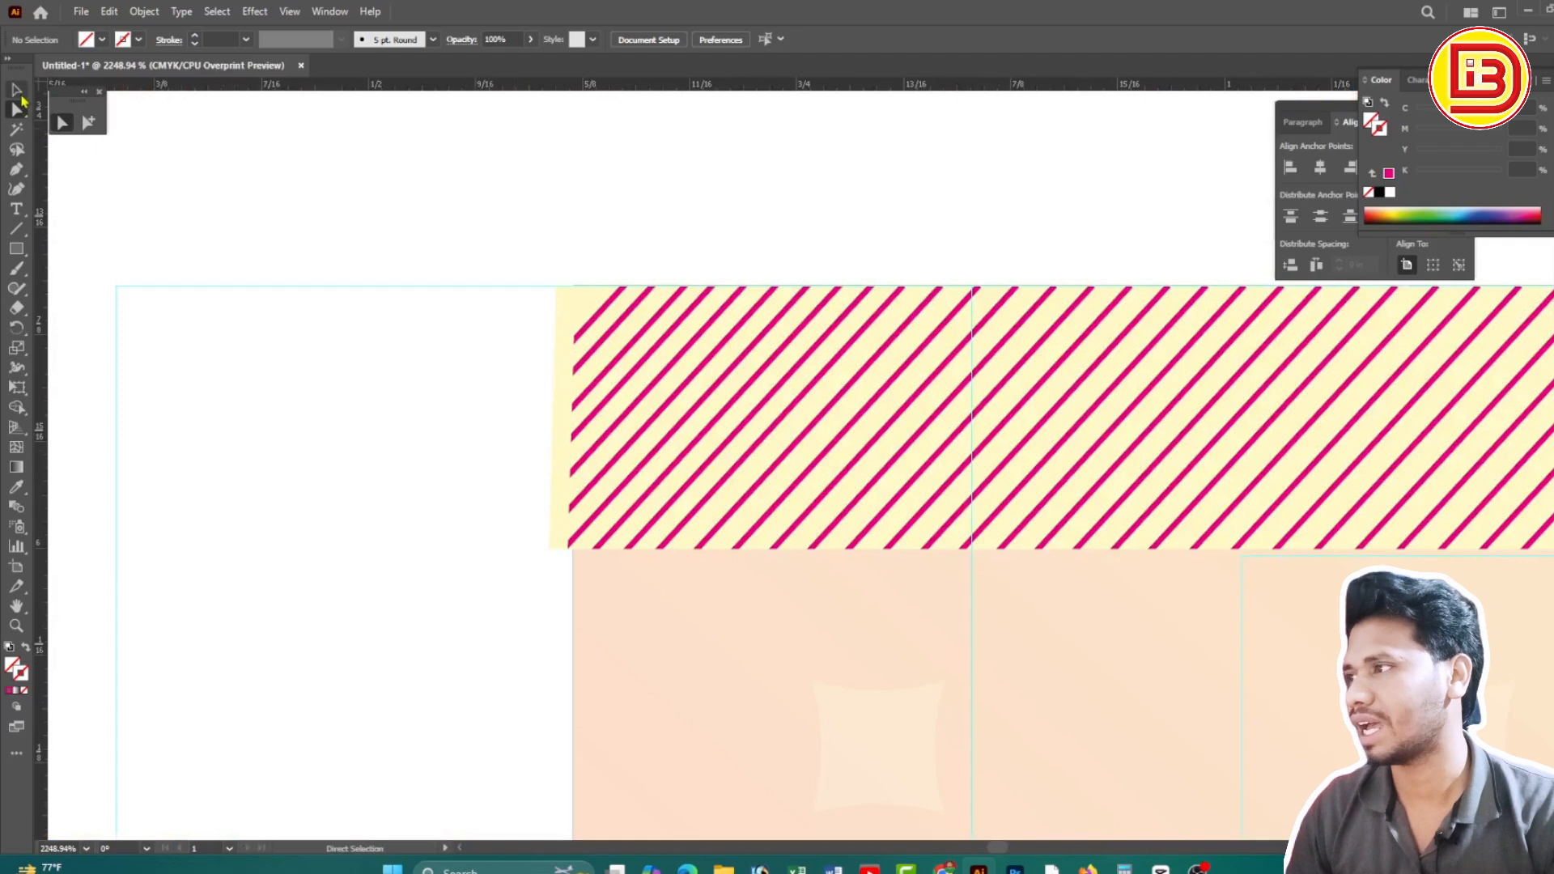
left_click(559, 378)
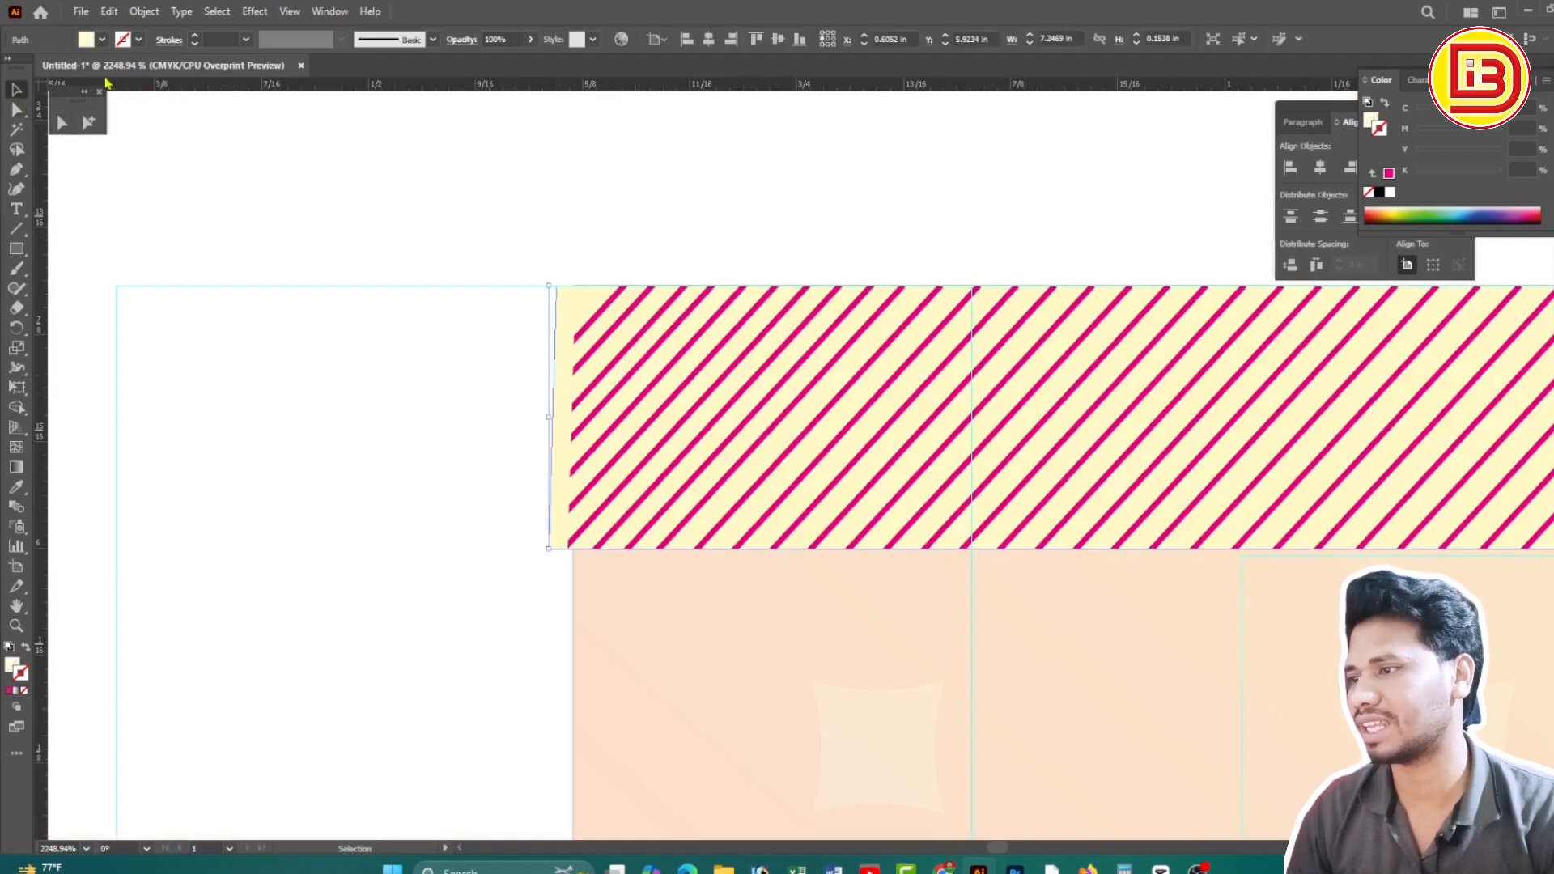
key("a")
left_click(531, 287)
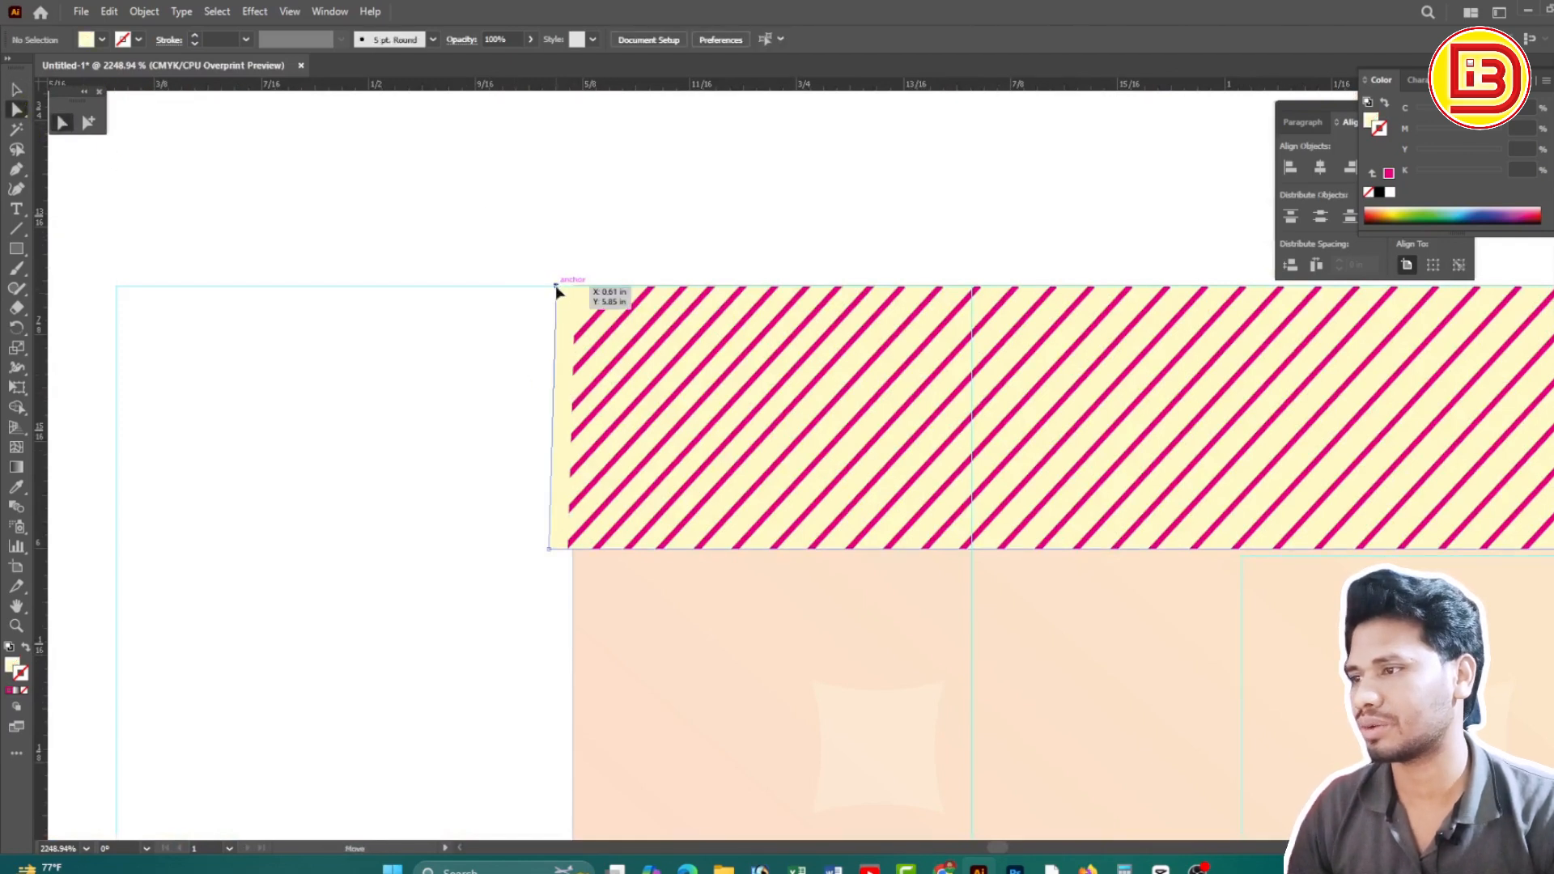
left_click_drag(557, 290, 569, 288)
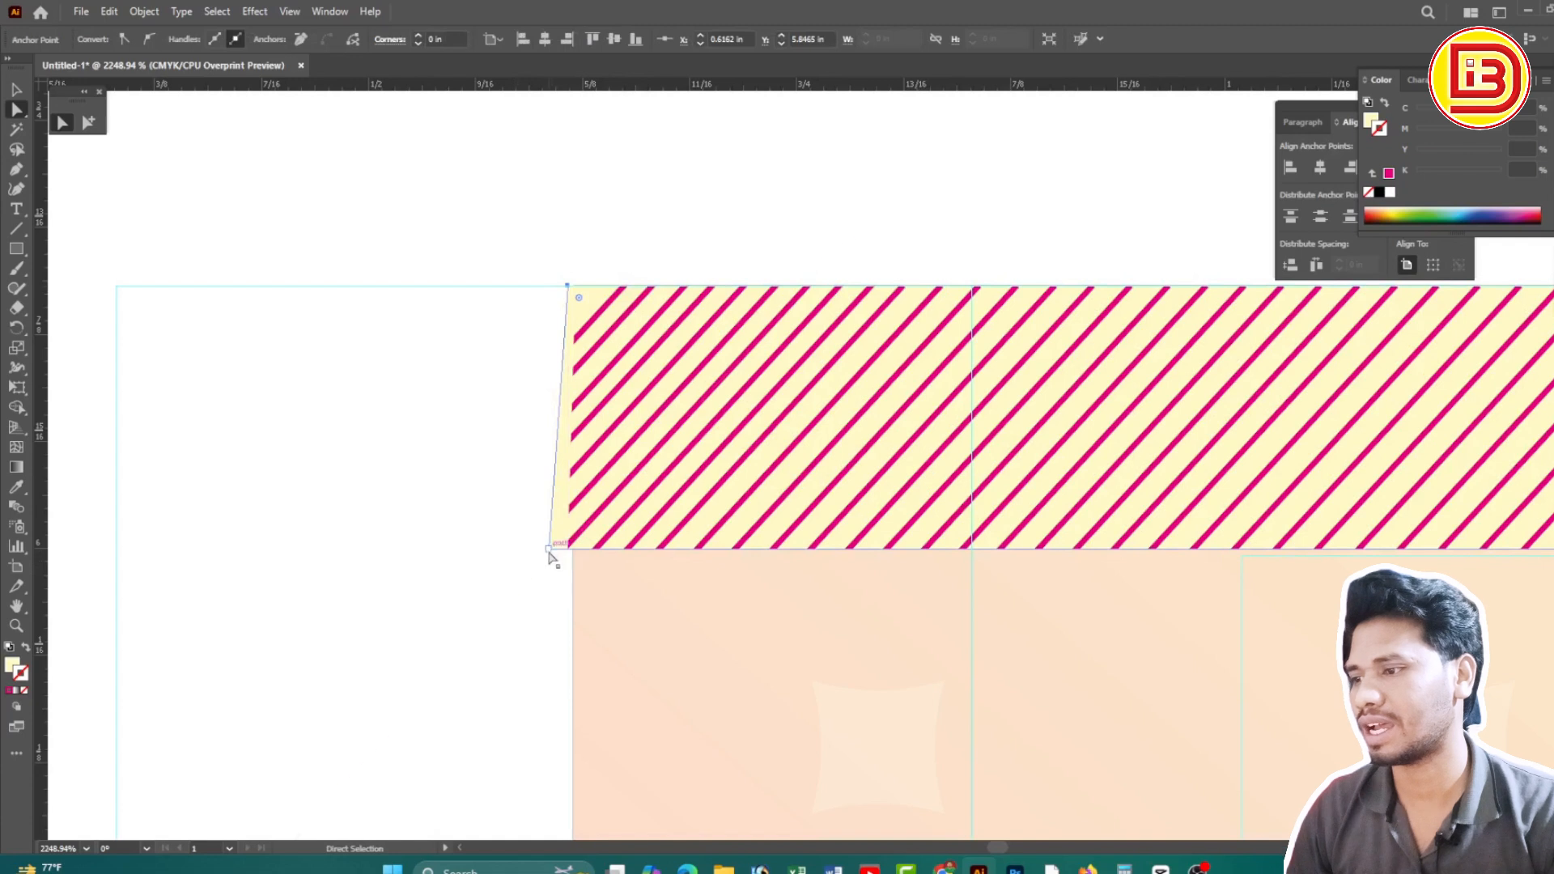
left_click_drag(548, 550, 573, 556)
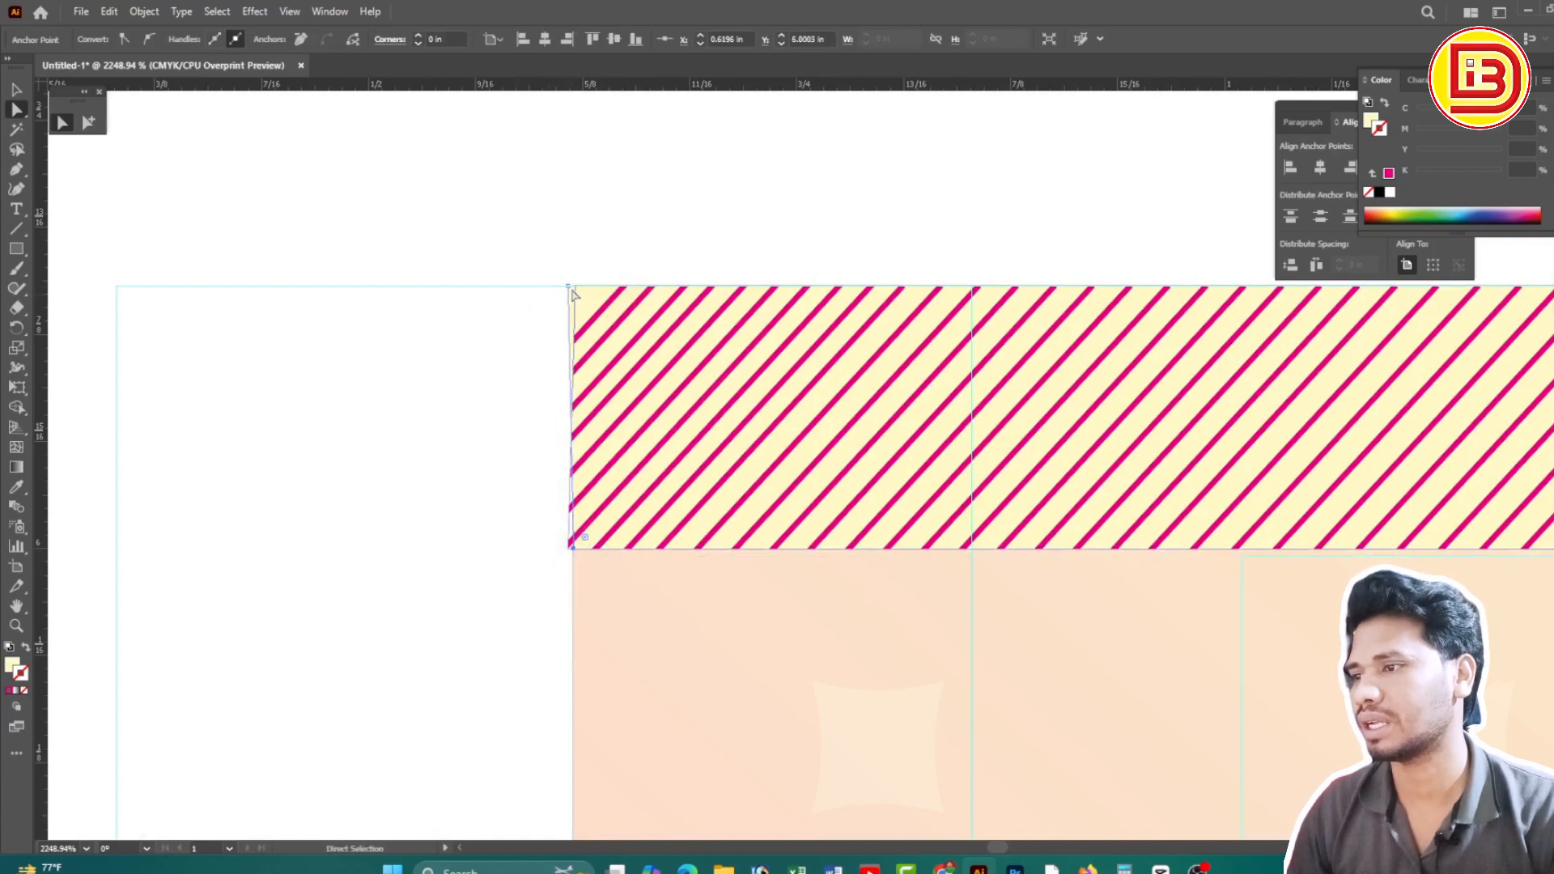
left_click_drag(568, 285, 573, 286)
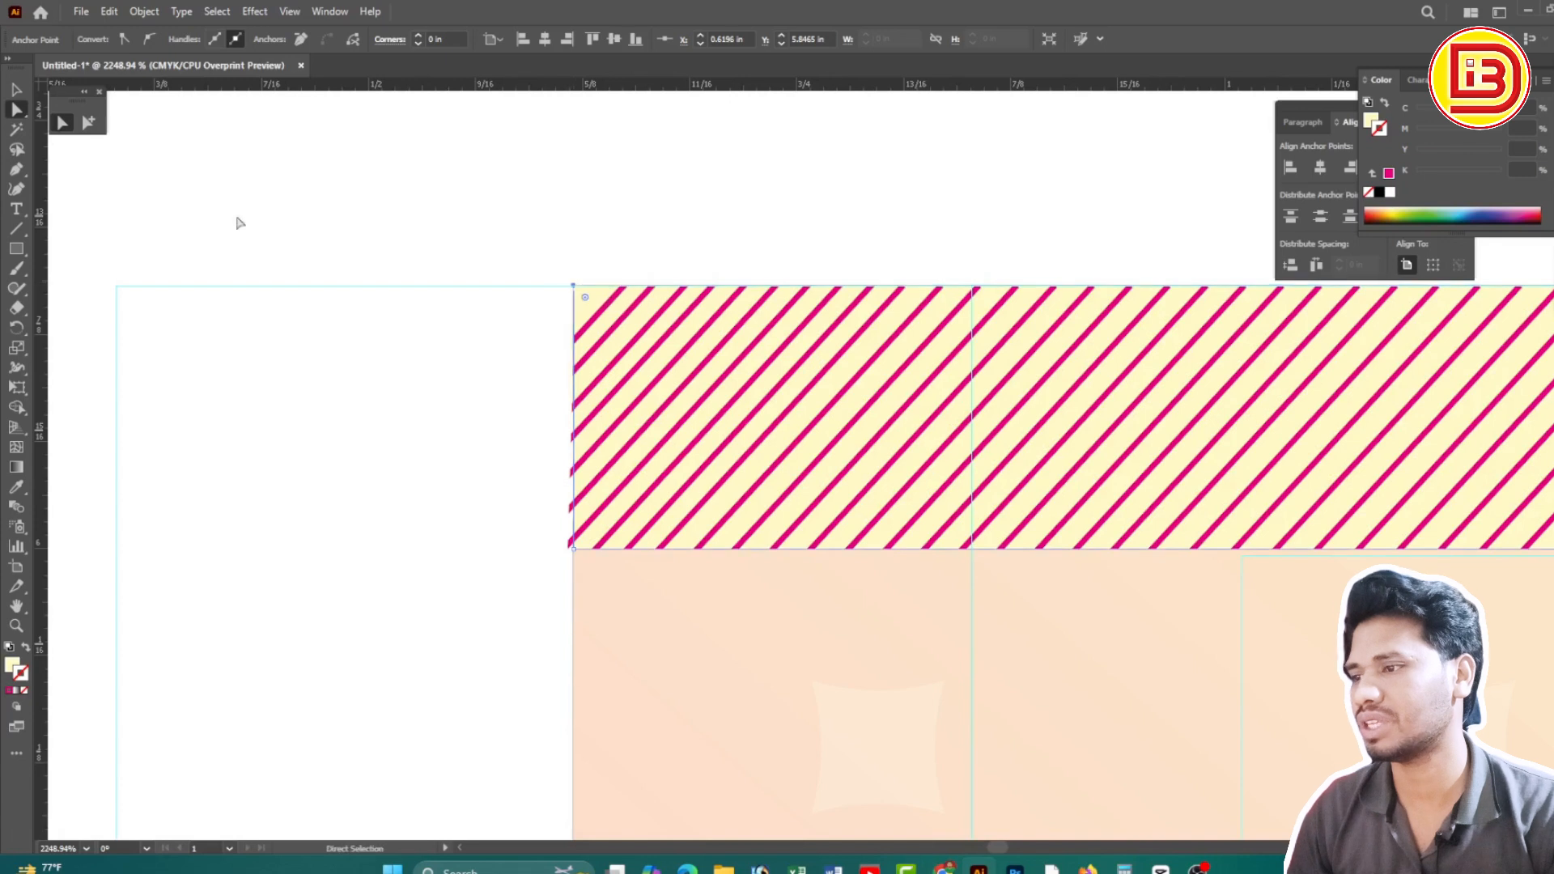
Shift the band group slightly right and pull the stripes' top-left point back to square the edge
left_click(17, 89)
left_click(597, 357)
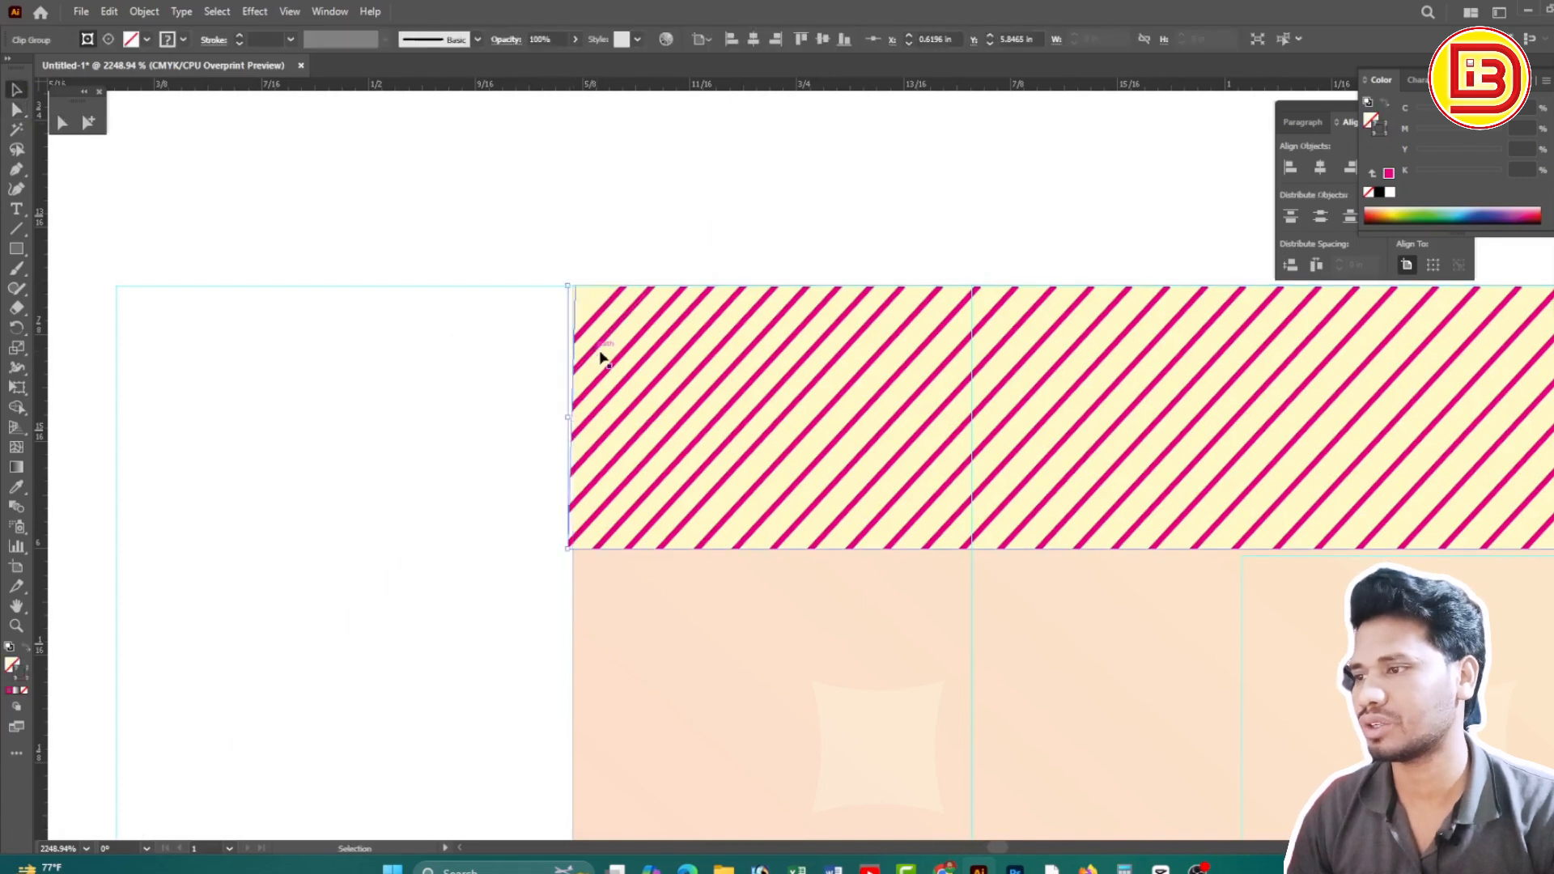
left_click_drag(571, 421, 573, 419)
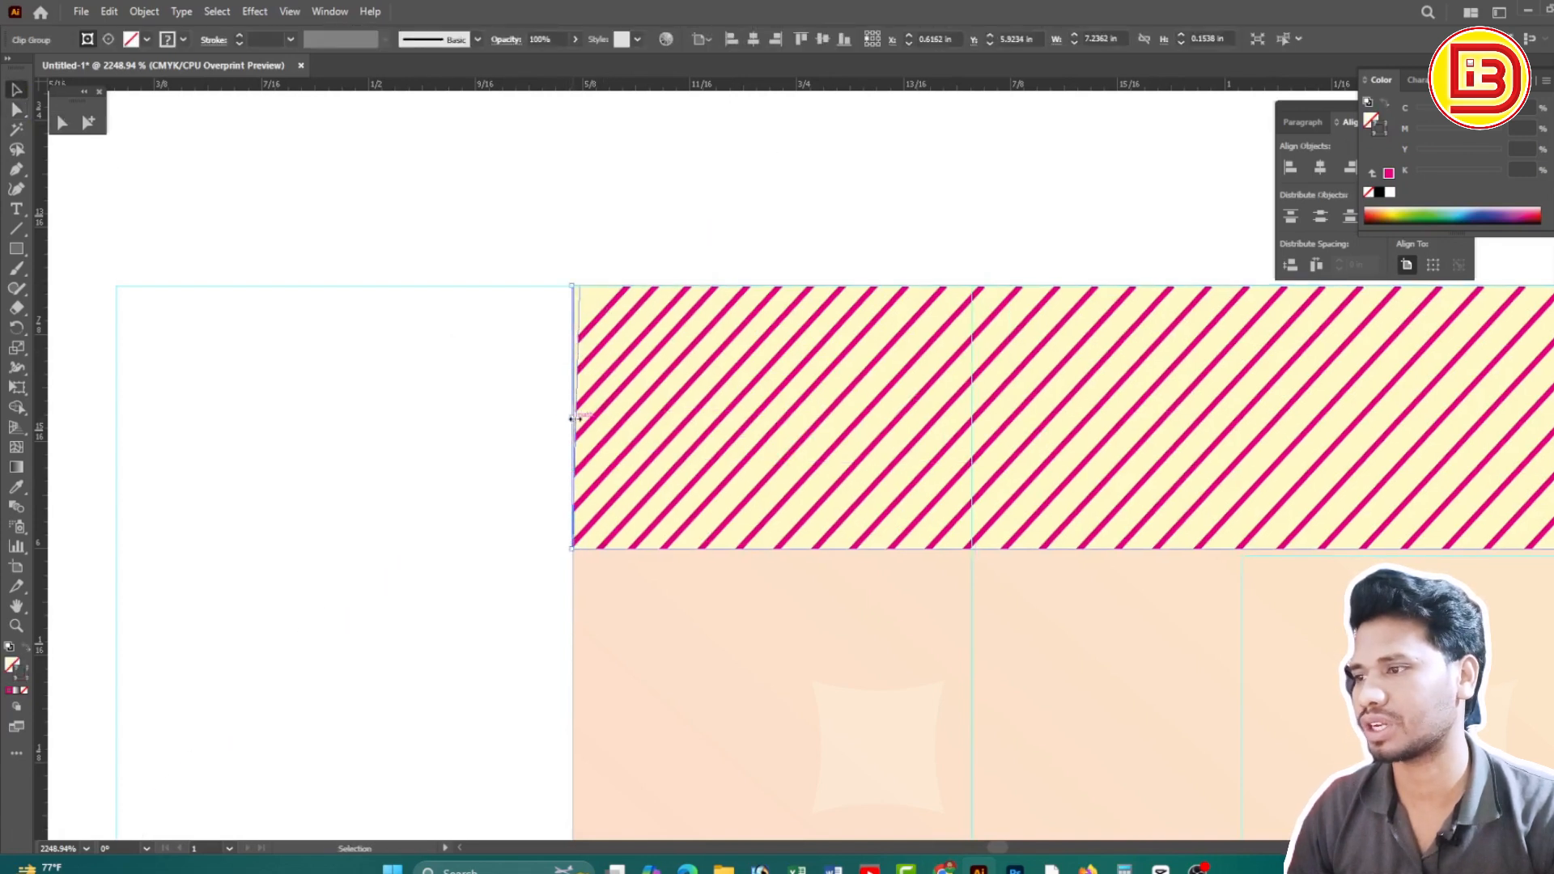
left_click(62, 122)
left_click(631, 248)
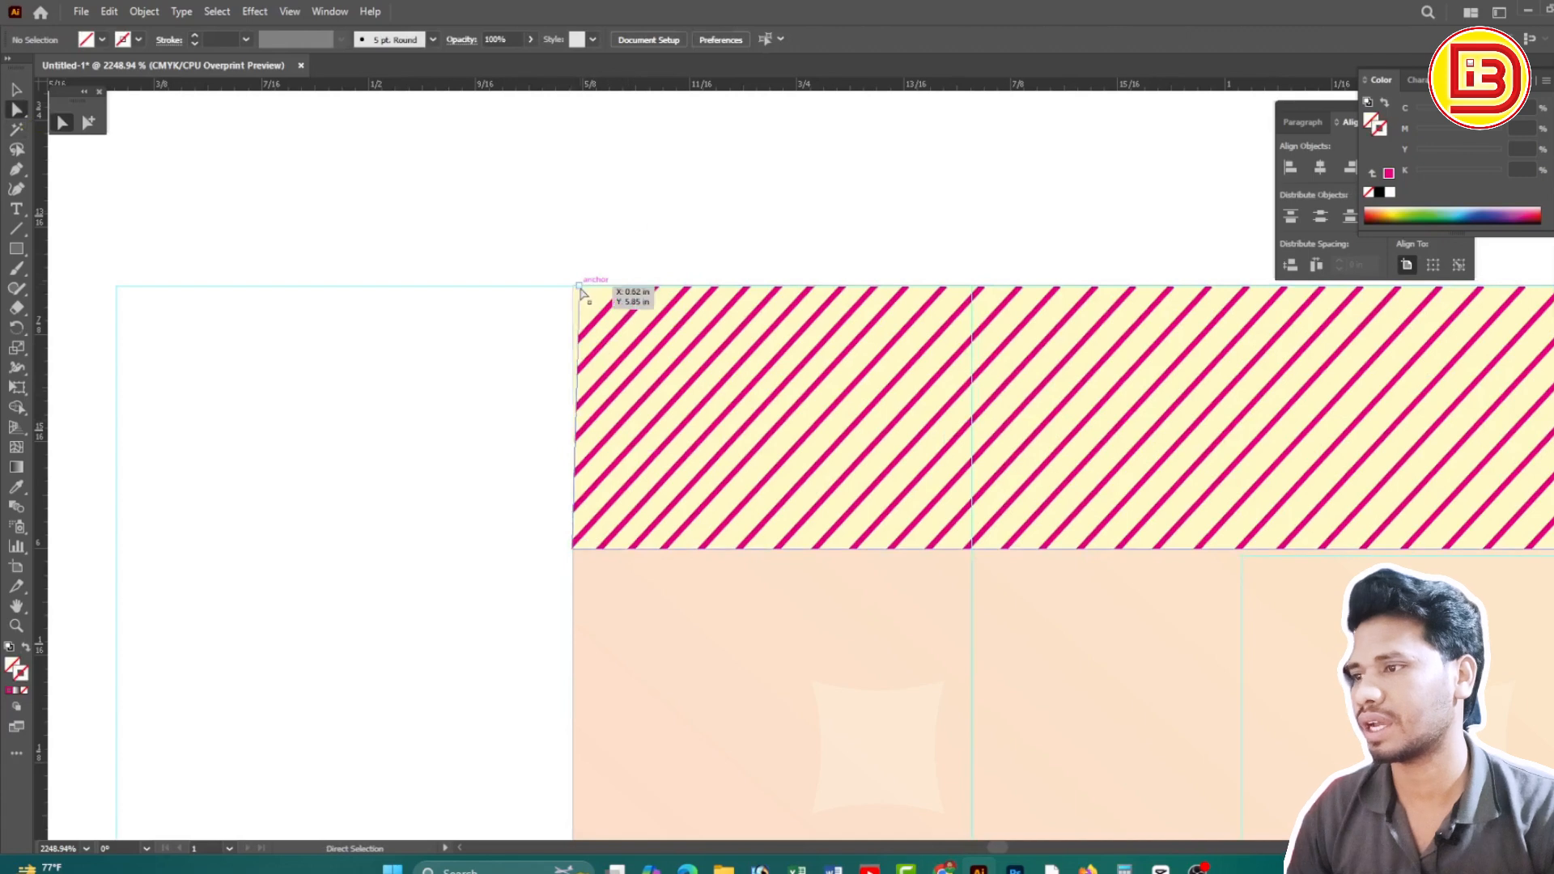
left_click_drag(579, 287, 573, 286)
left_click(688, 249)
Extend the corner stripe into the band's top-left corner, then zoom out over the ticket
left_click(977, 437, "ctrl+alt")
left_click(979, 433, "ctrl+alt")
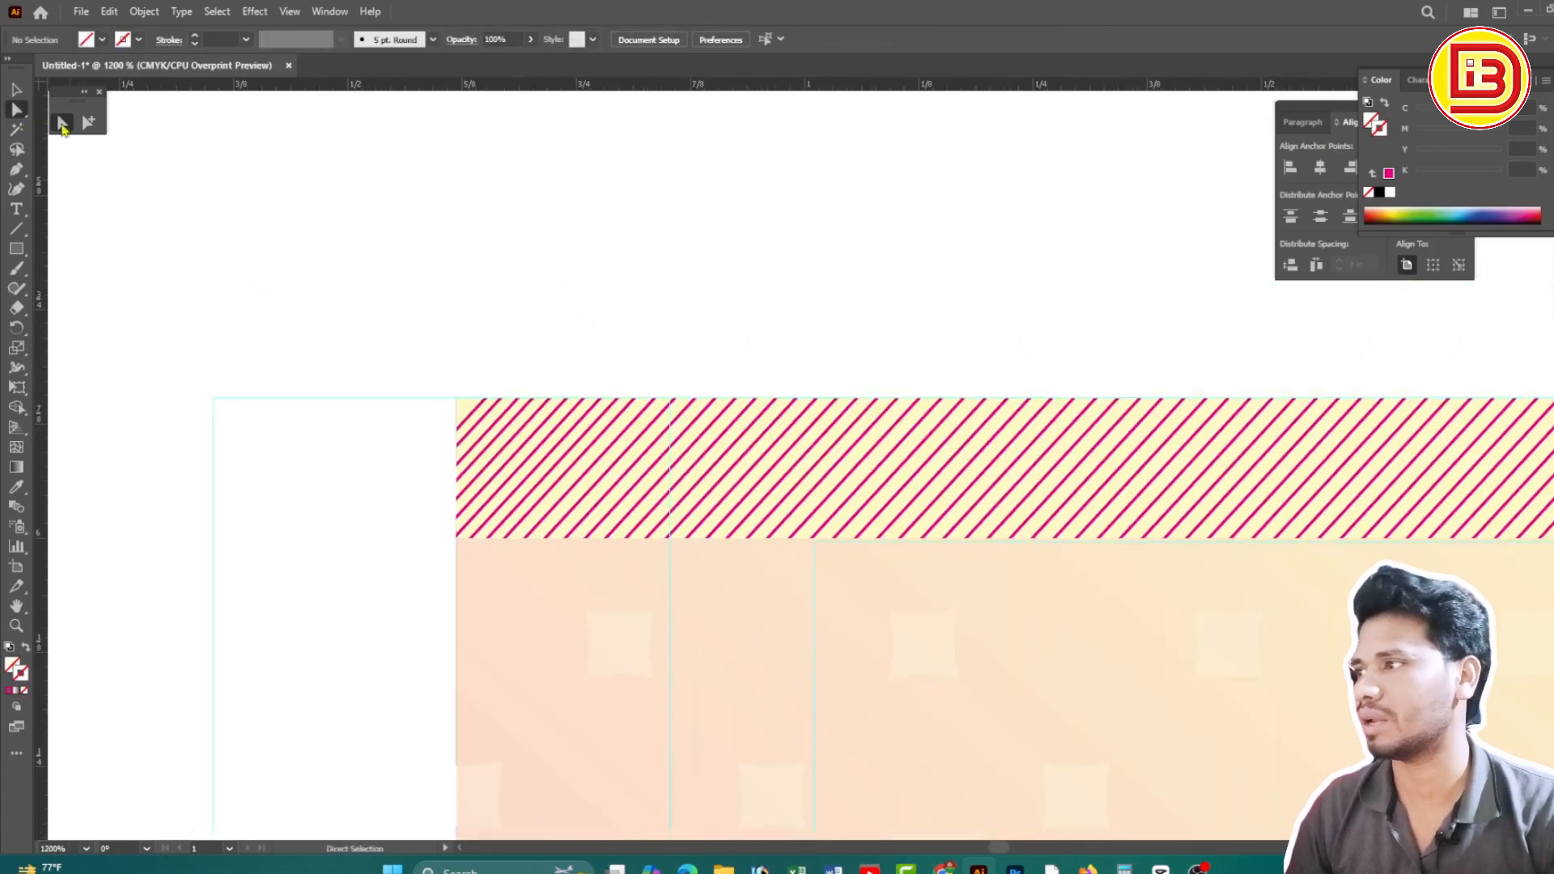
left_click_drag(744, 518, 745, 520)
left_click(431, 373, "alt")
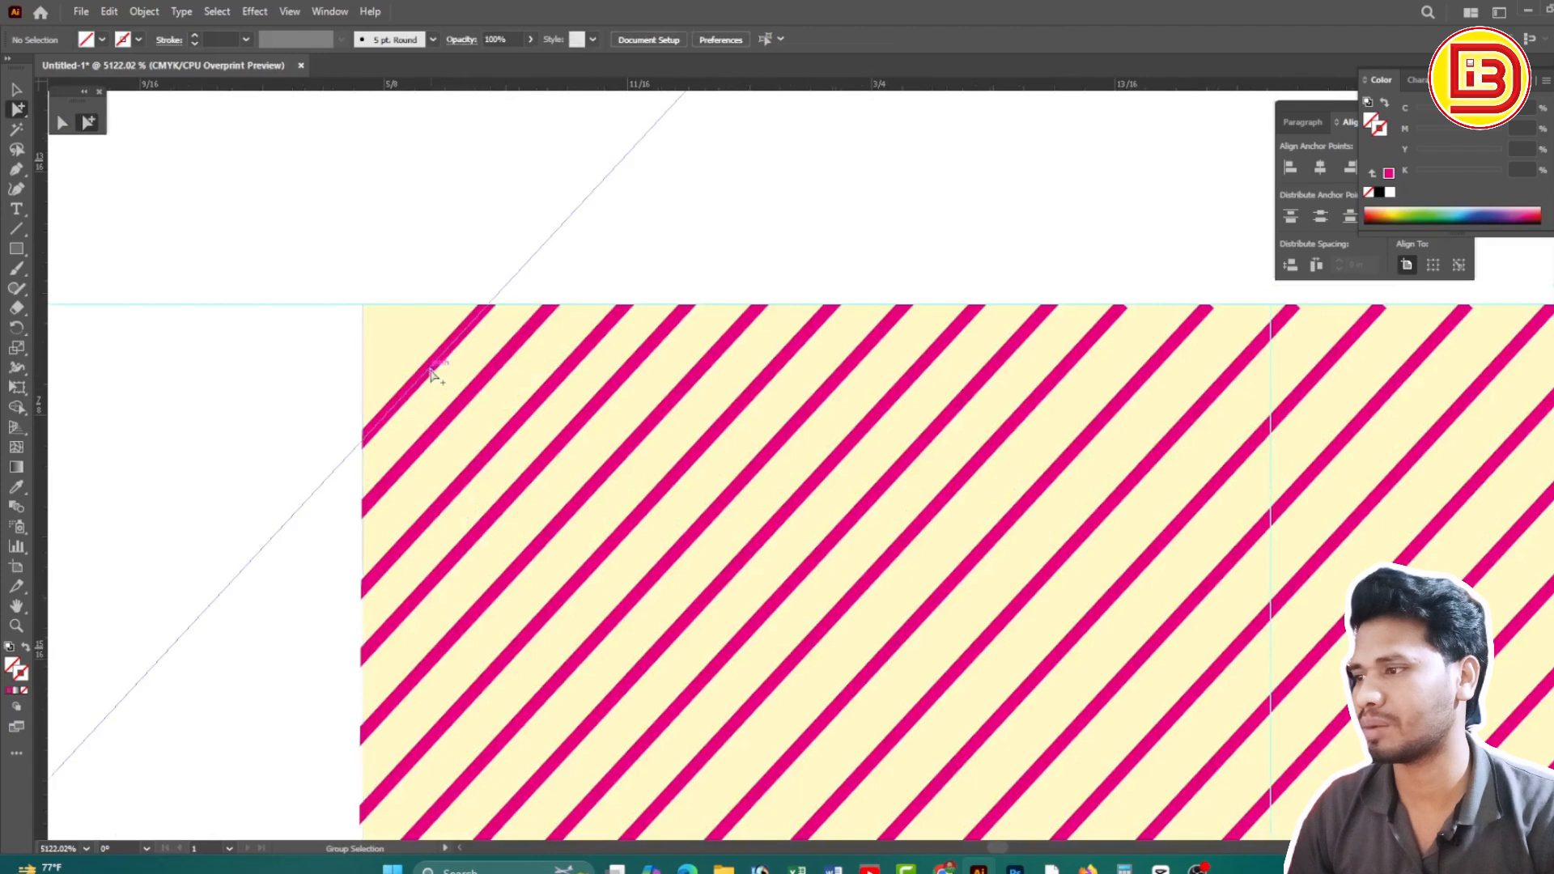
left_click_drag(429, 372, 400, 332)
left_click(663, 243)
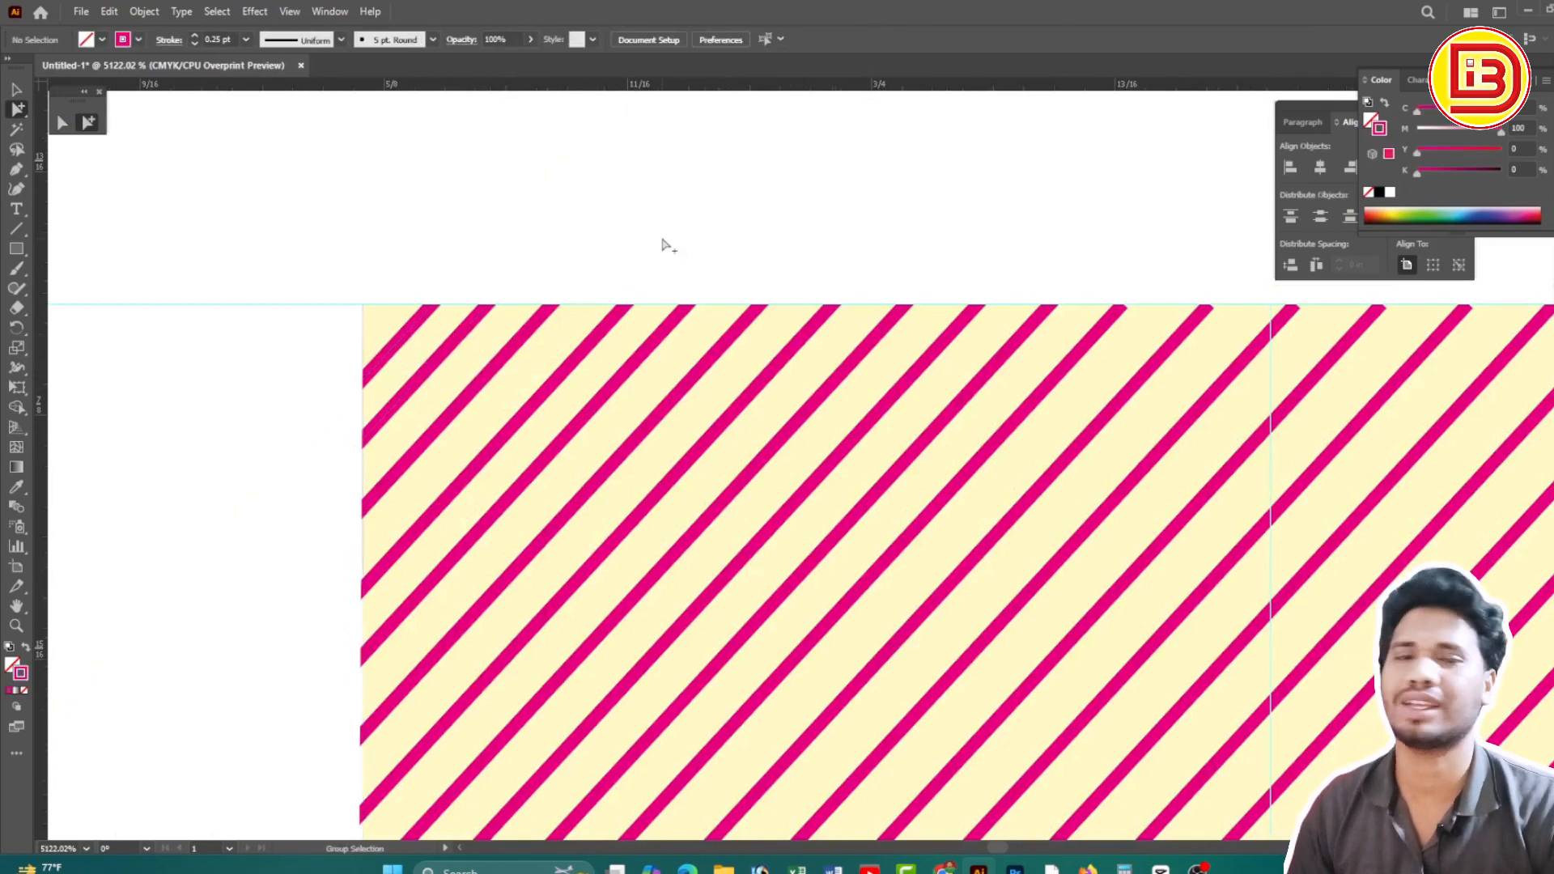
scroll(960, 562, "down", 10)
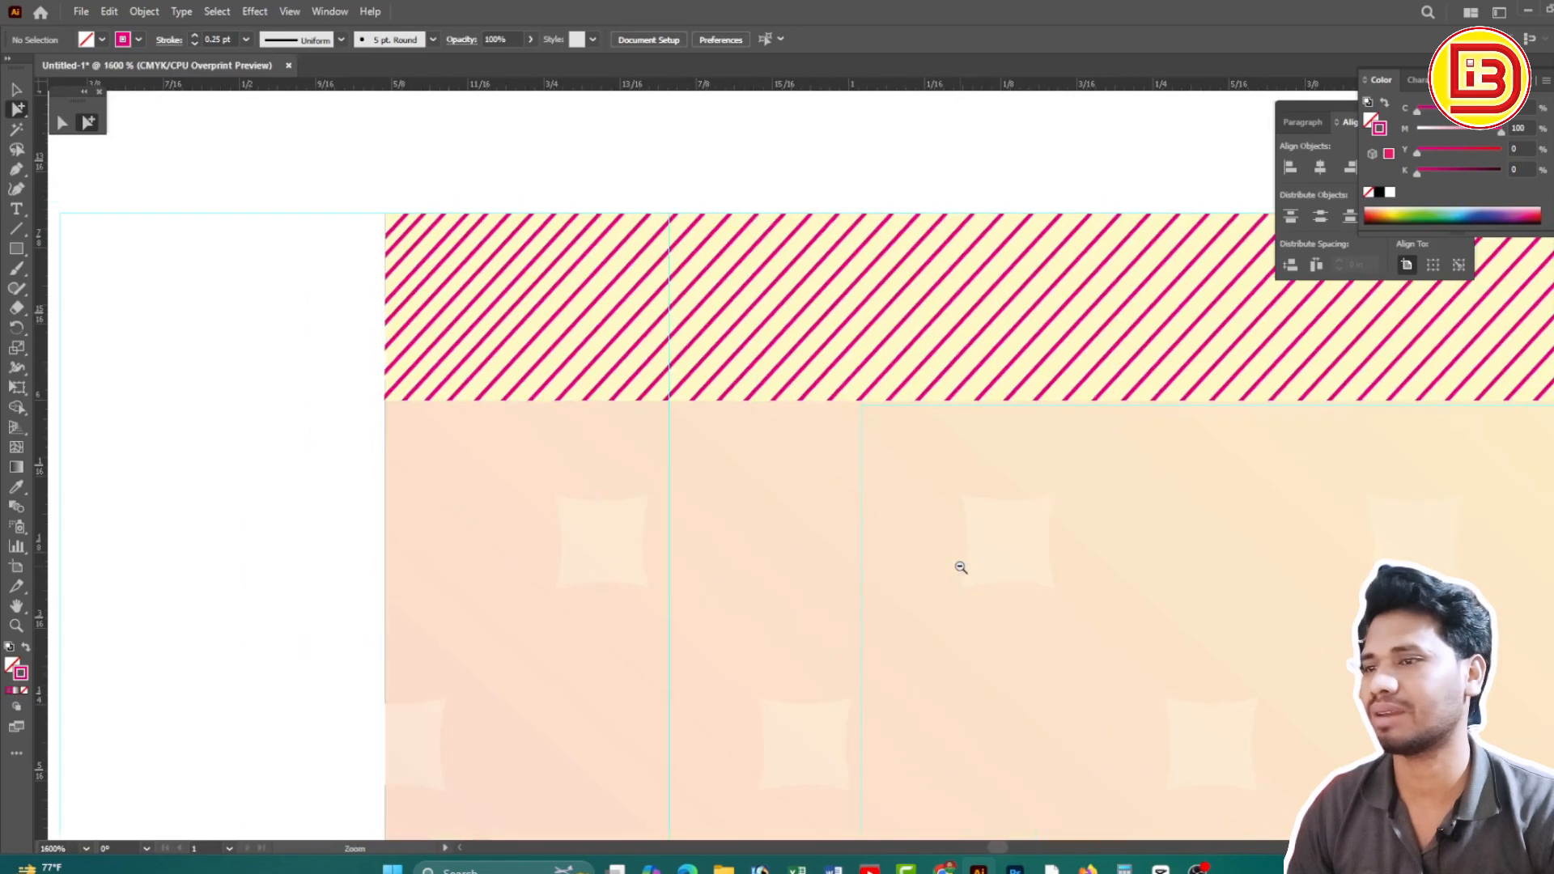
scroll(960, 563, "down", 3)
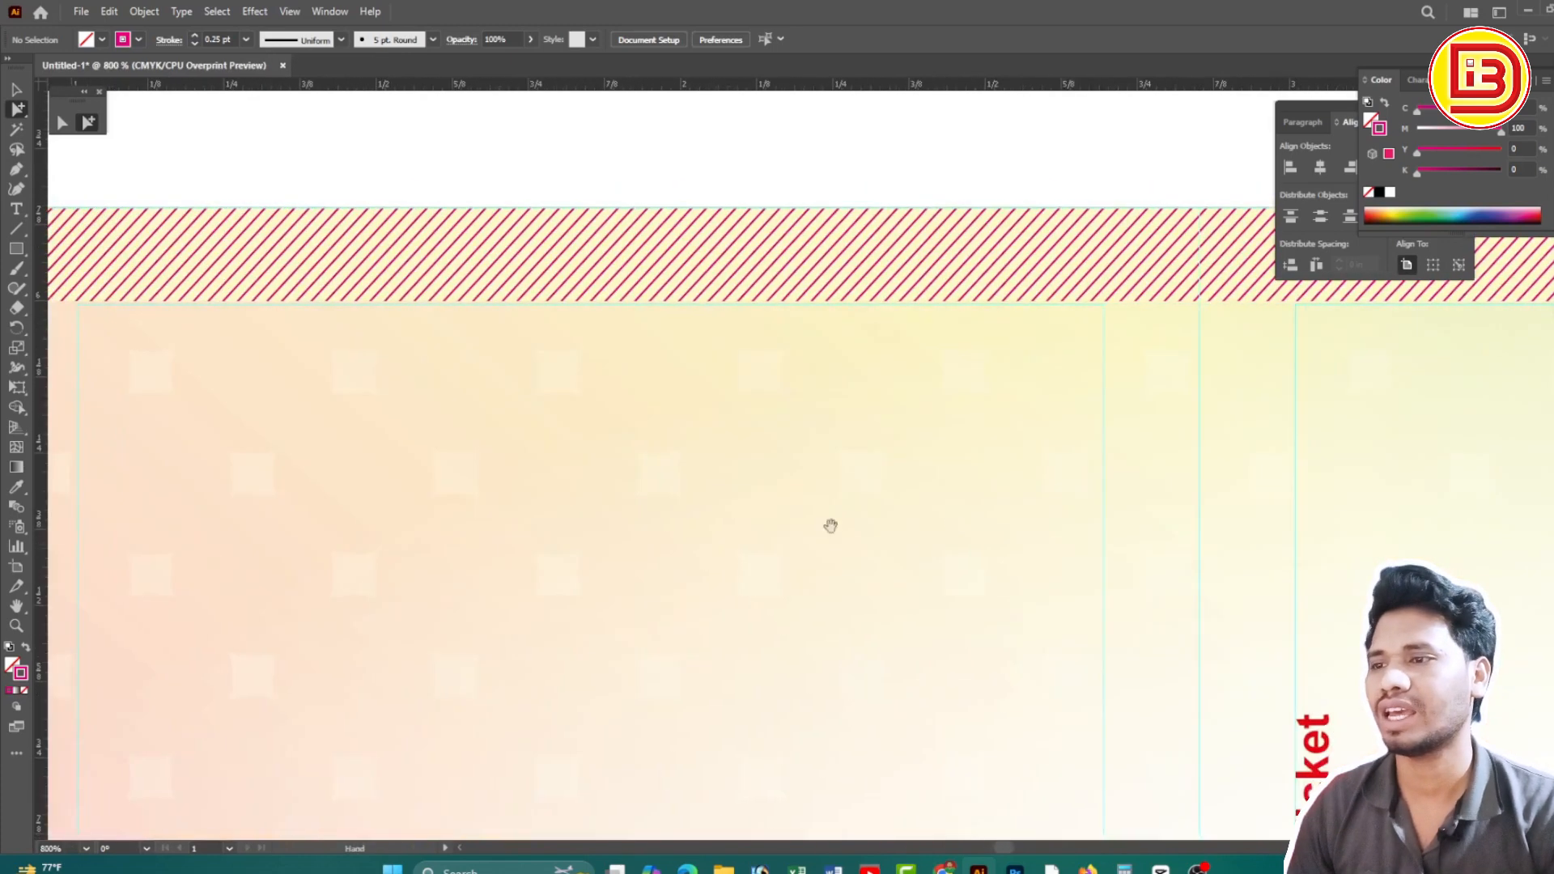
scroll(995, 470, "down", 2)
left_click(996, 470, "ctrl+alt")
left_click_drag(1235, 503, 786, 493)
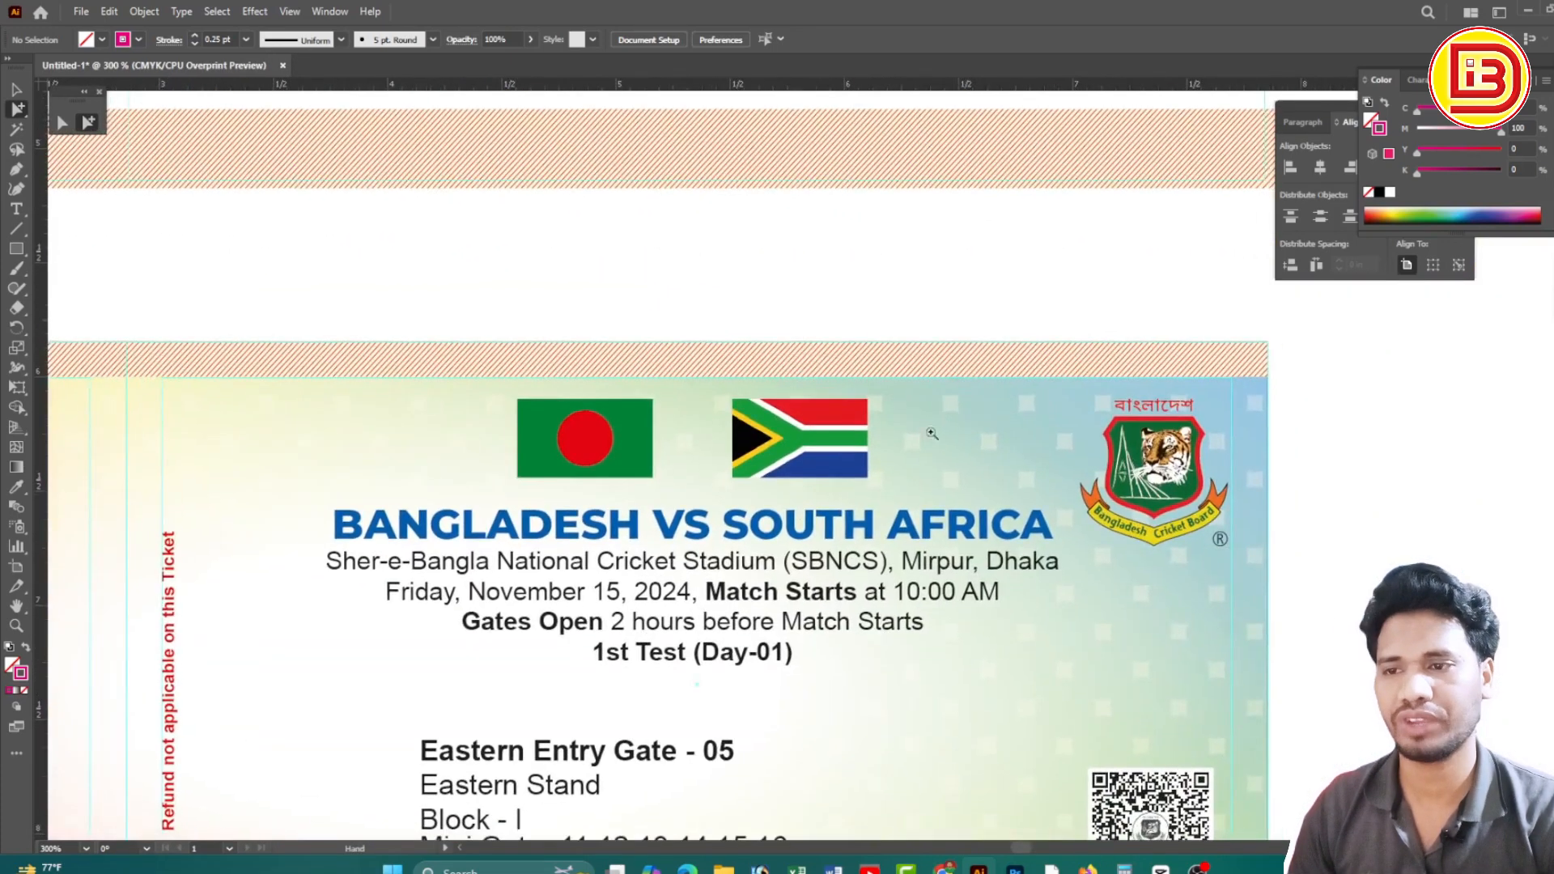
Alt-drag a copy of the top orange striped strip down to the ticket's bottom edge
left_click(710, 397, "ctrl+alt")
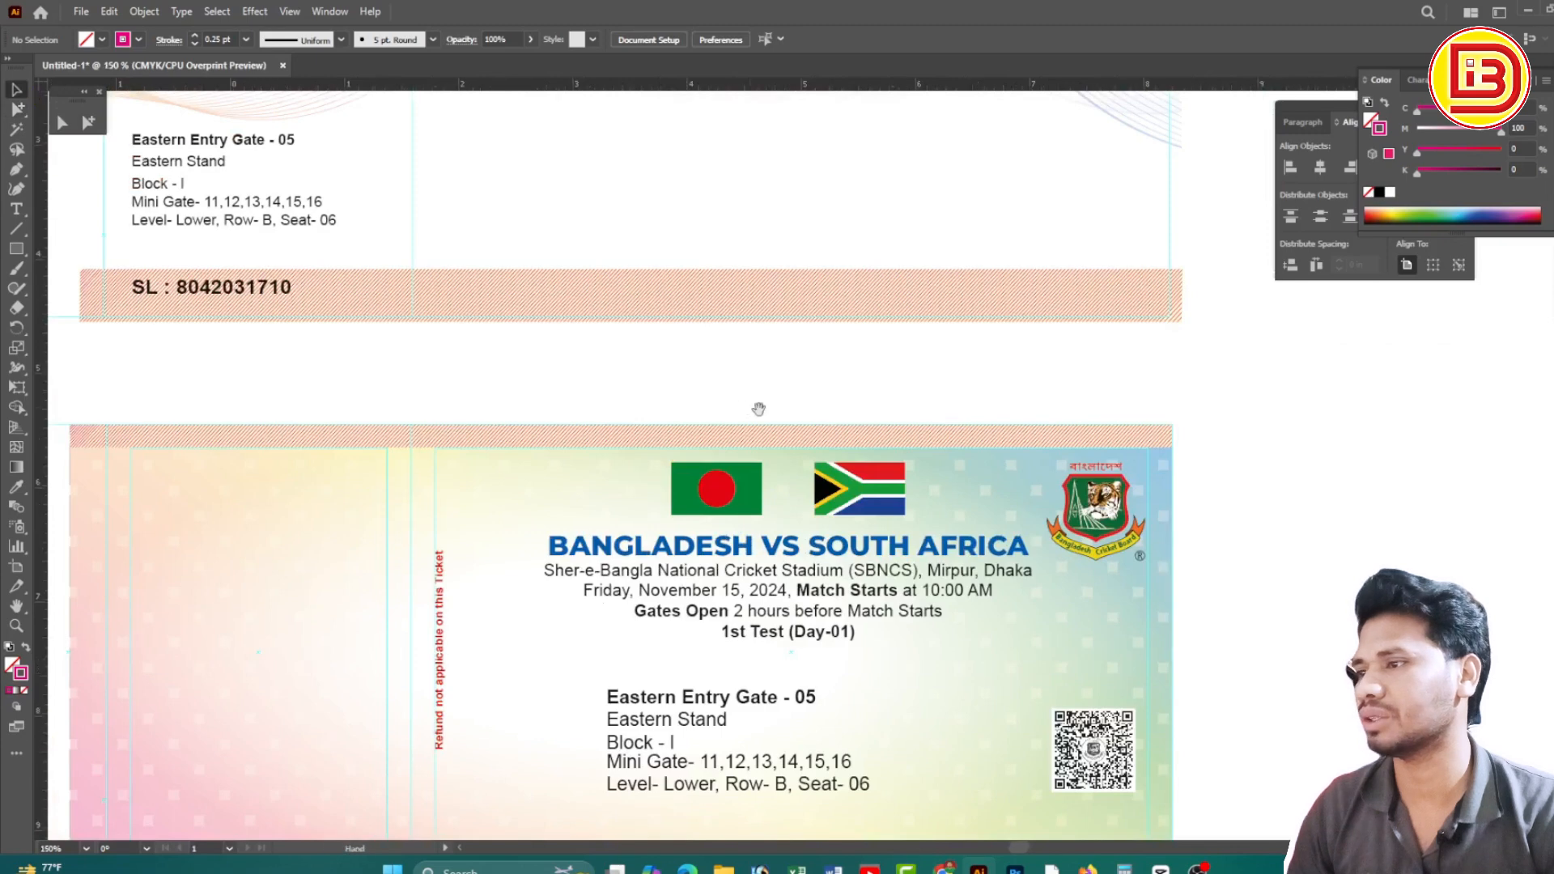
left_click(849, 291, "ctrl+alt")
left_click(849, 287)
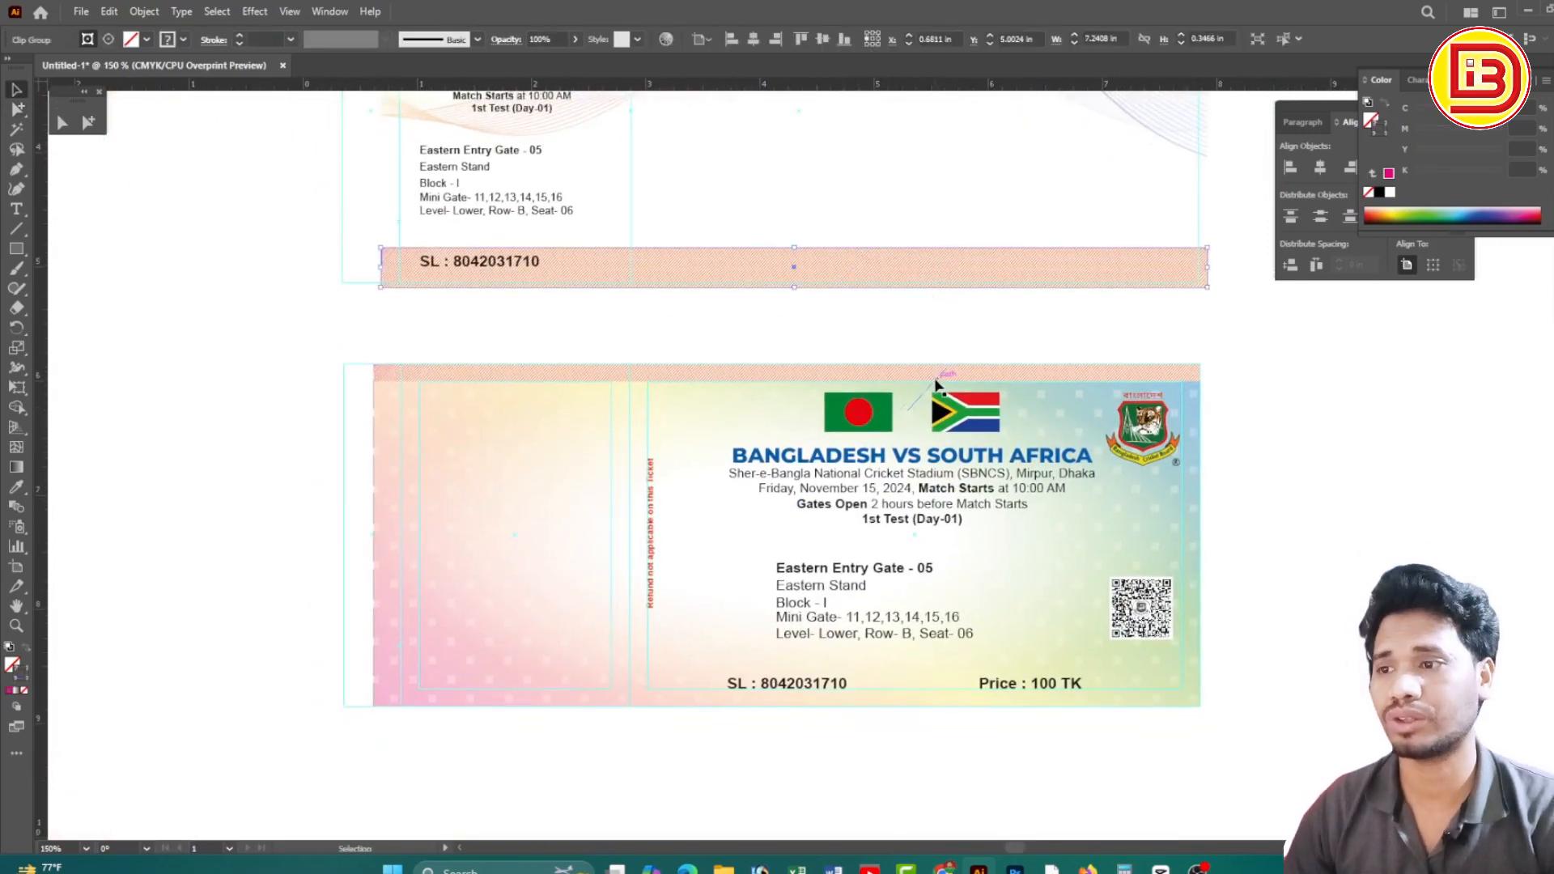
left_click_drag(937, 385, 906, 710)
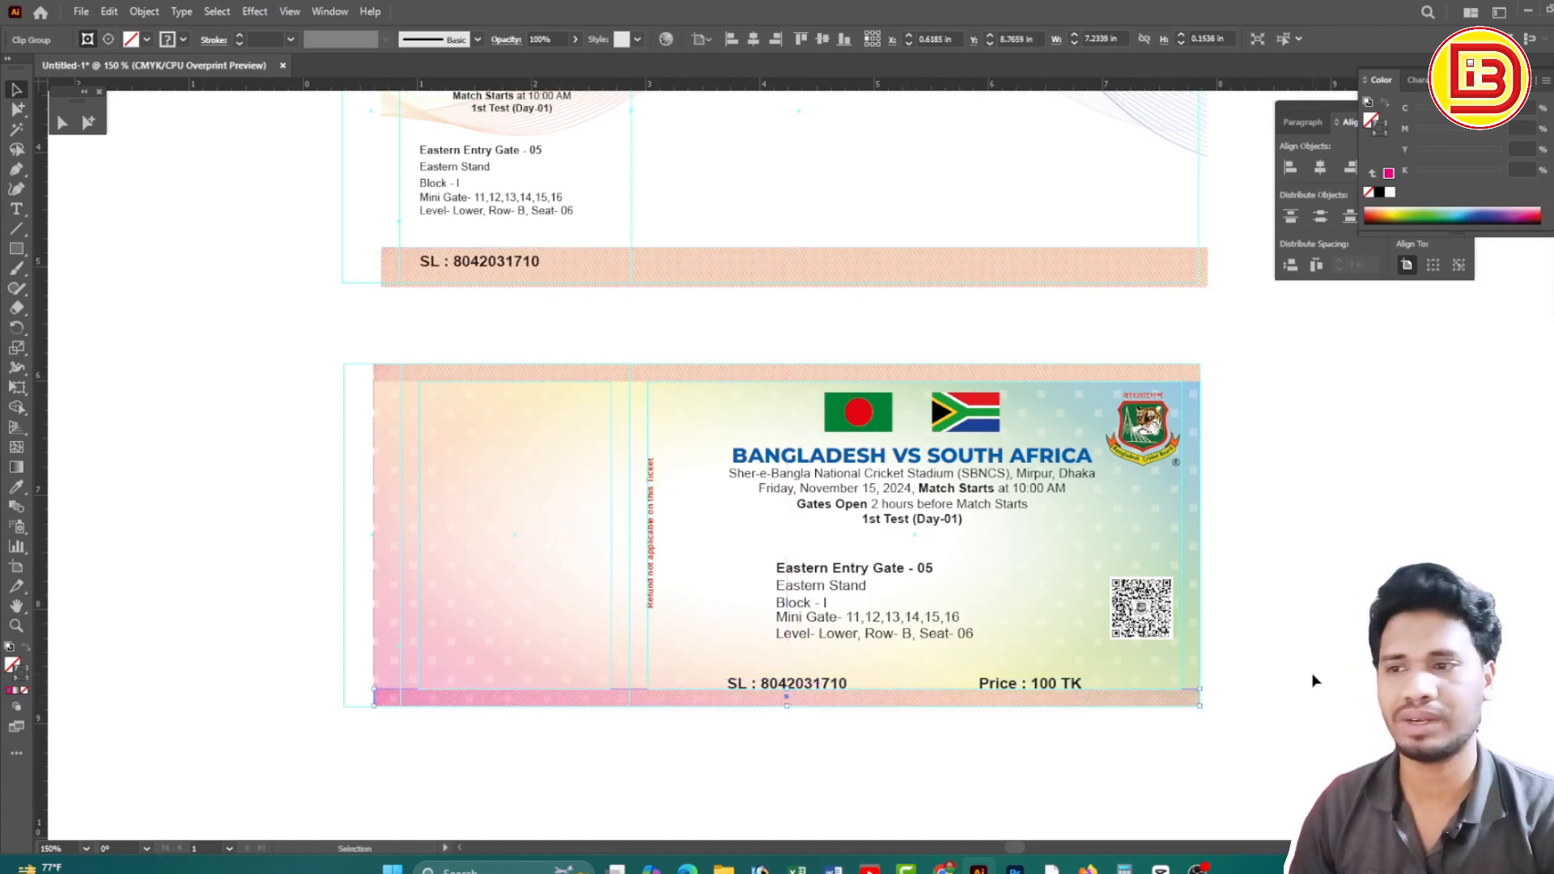
Move the pale-yellow serial bar down behind the SL and Price line
left_click(1306, 609)
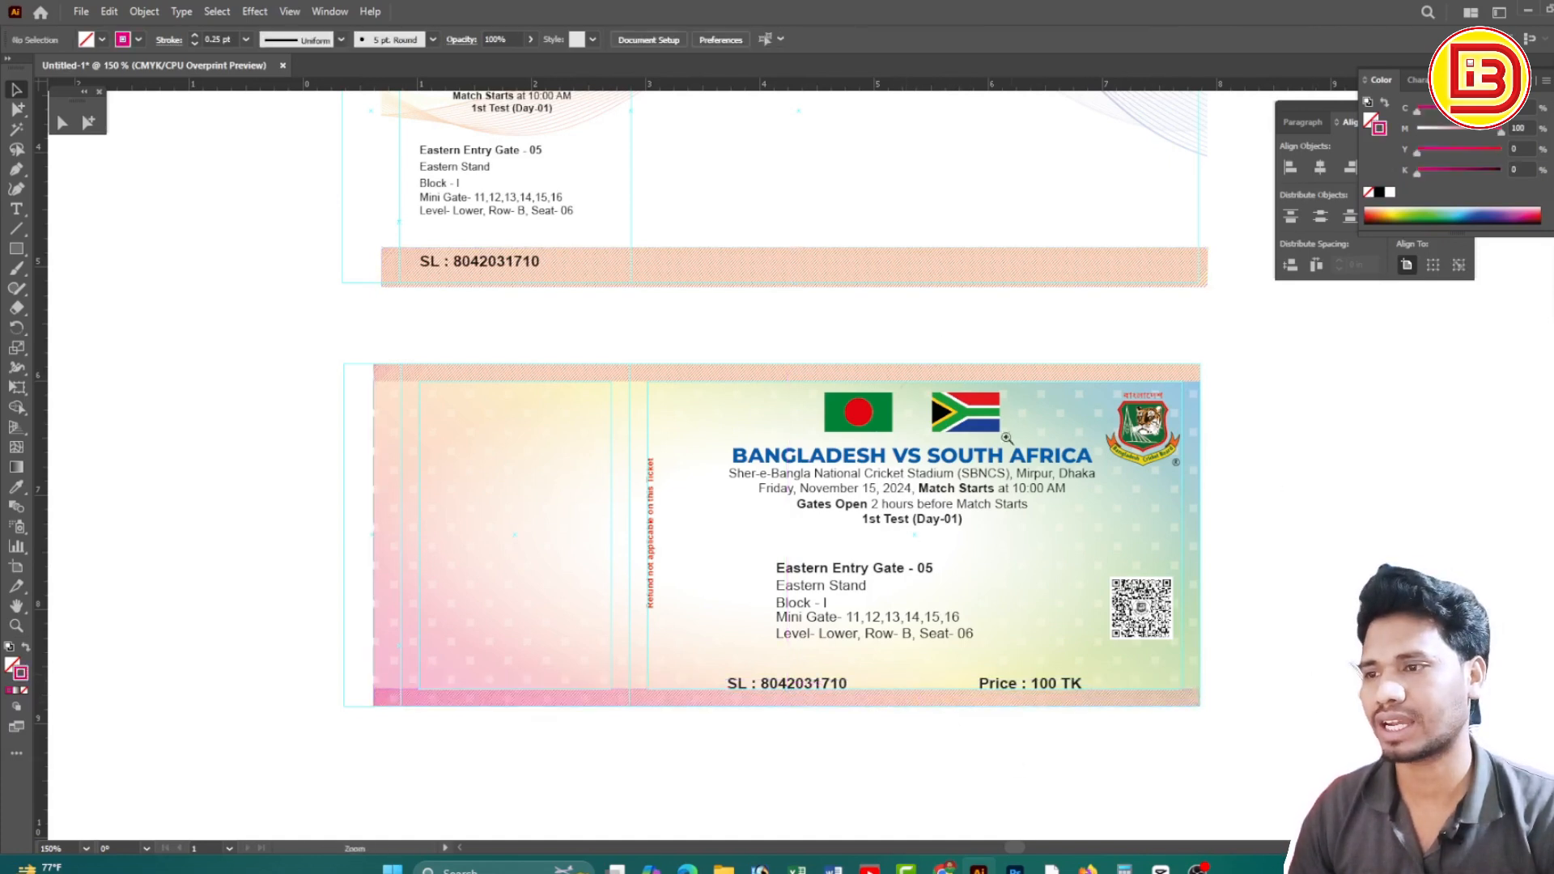
left_click(887, 276)
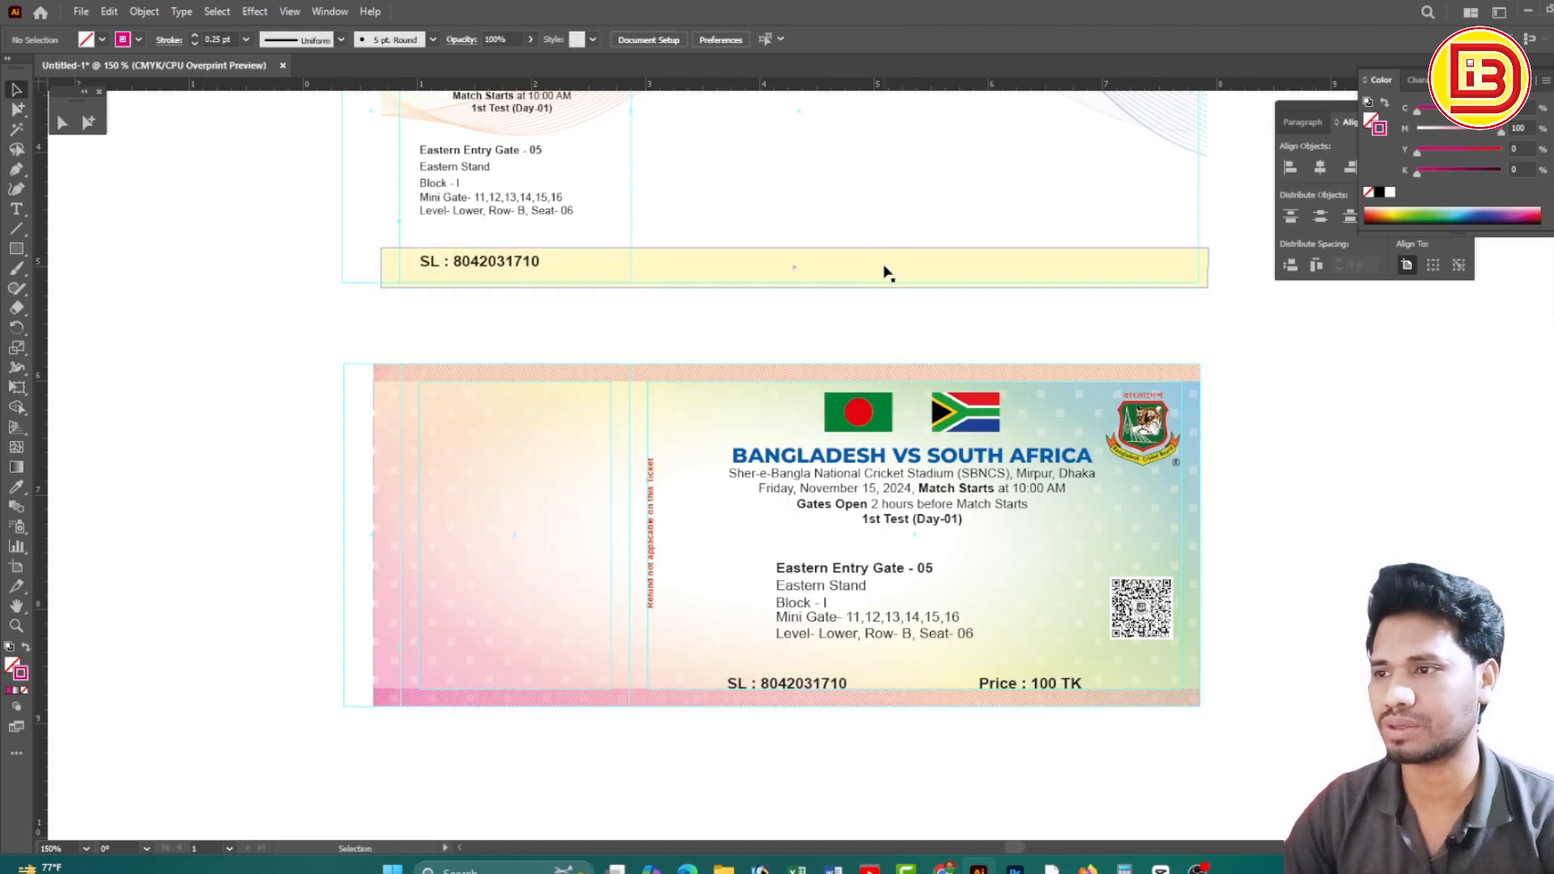
left_click_drag(950, 269, 949, 678)
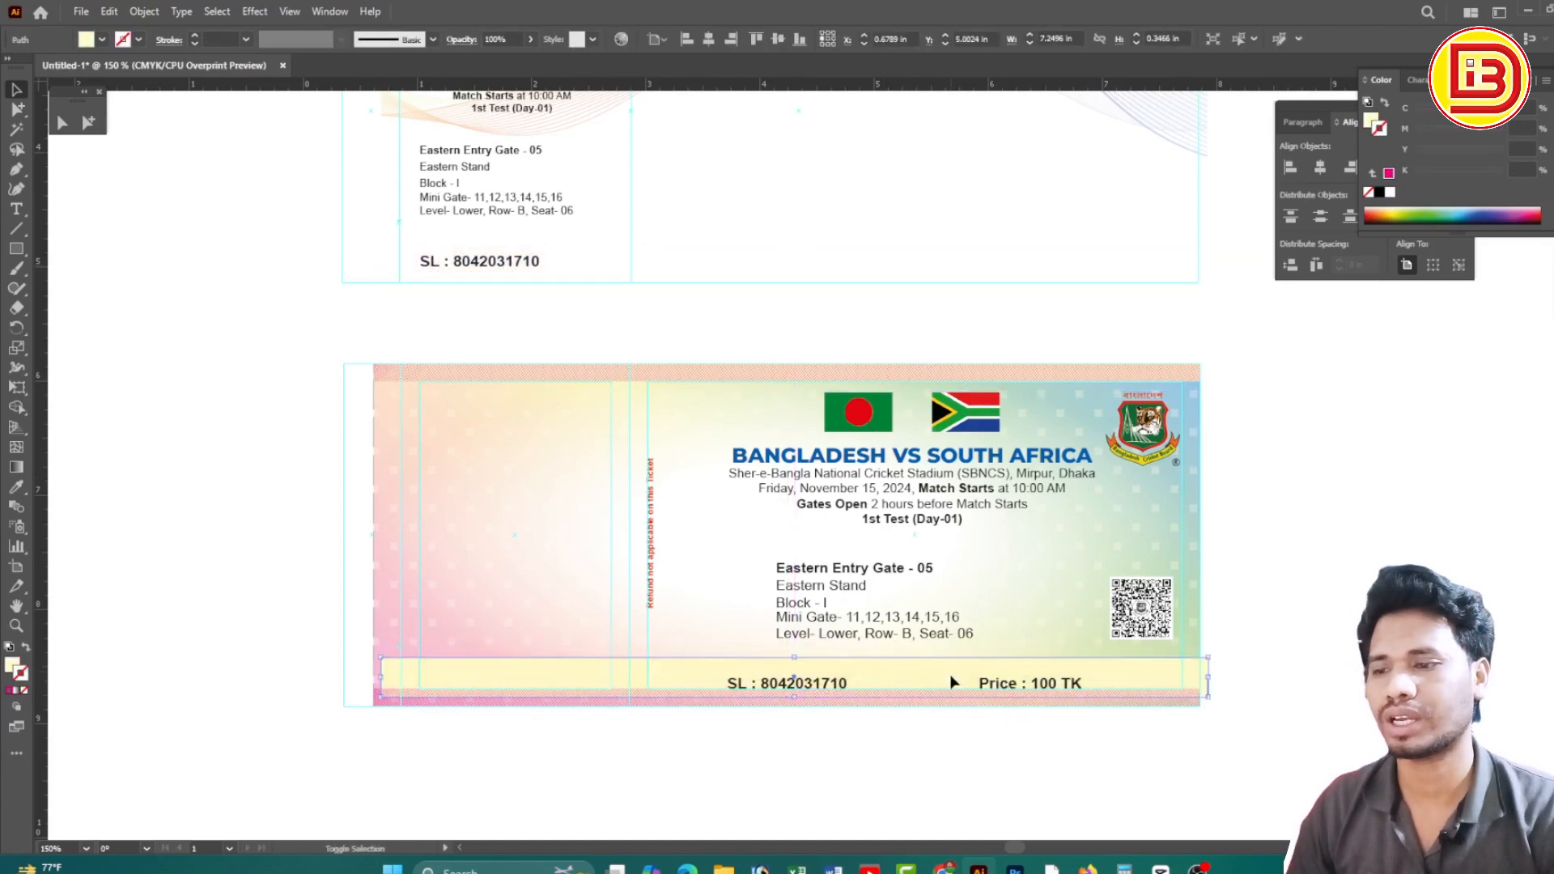
Replace the long pale-yellow serial bar with a shorter one aligned to the ticket's left edge
key("ctrl+space")
left_click_drag(302, 617, 514, 719)
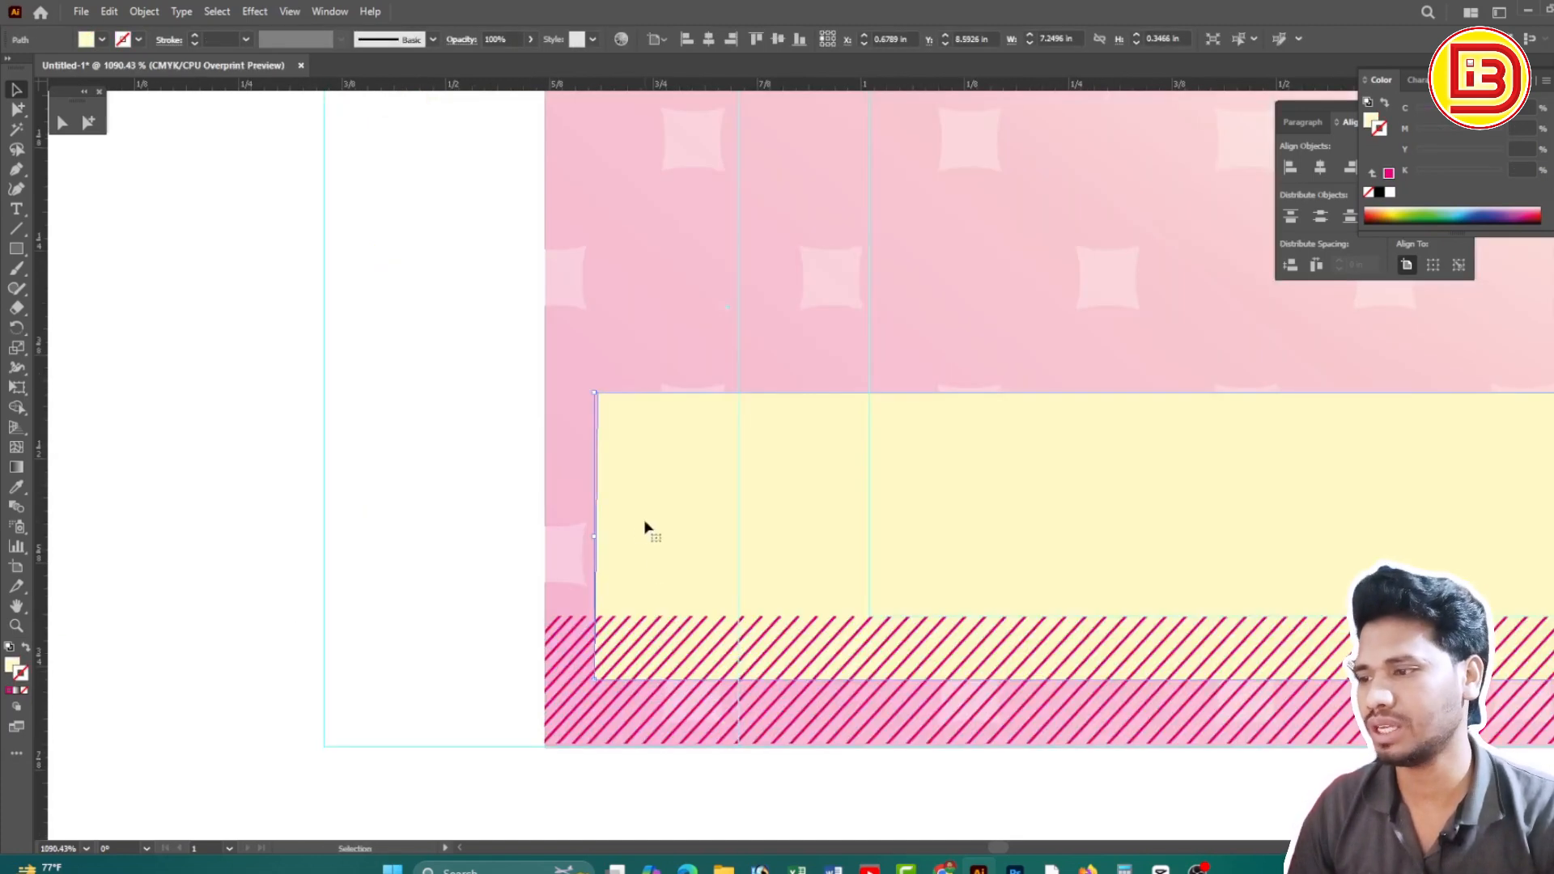
left_click_drag(645, 524, 593, 596)
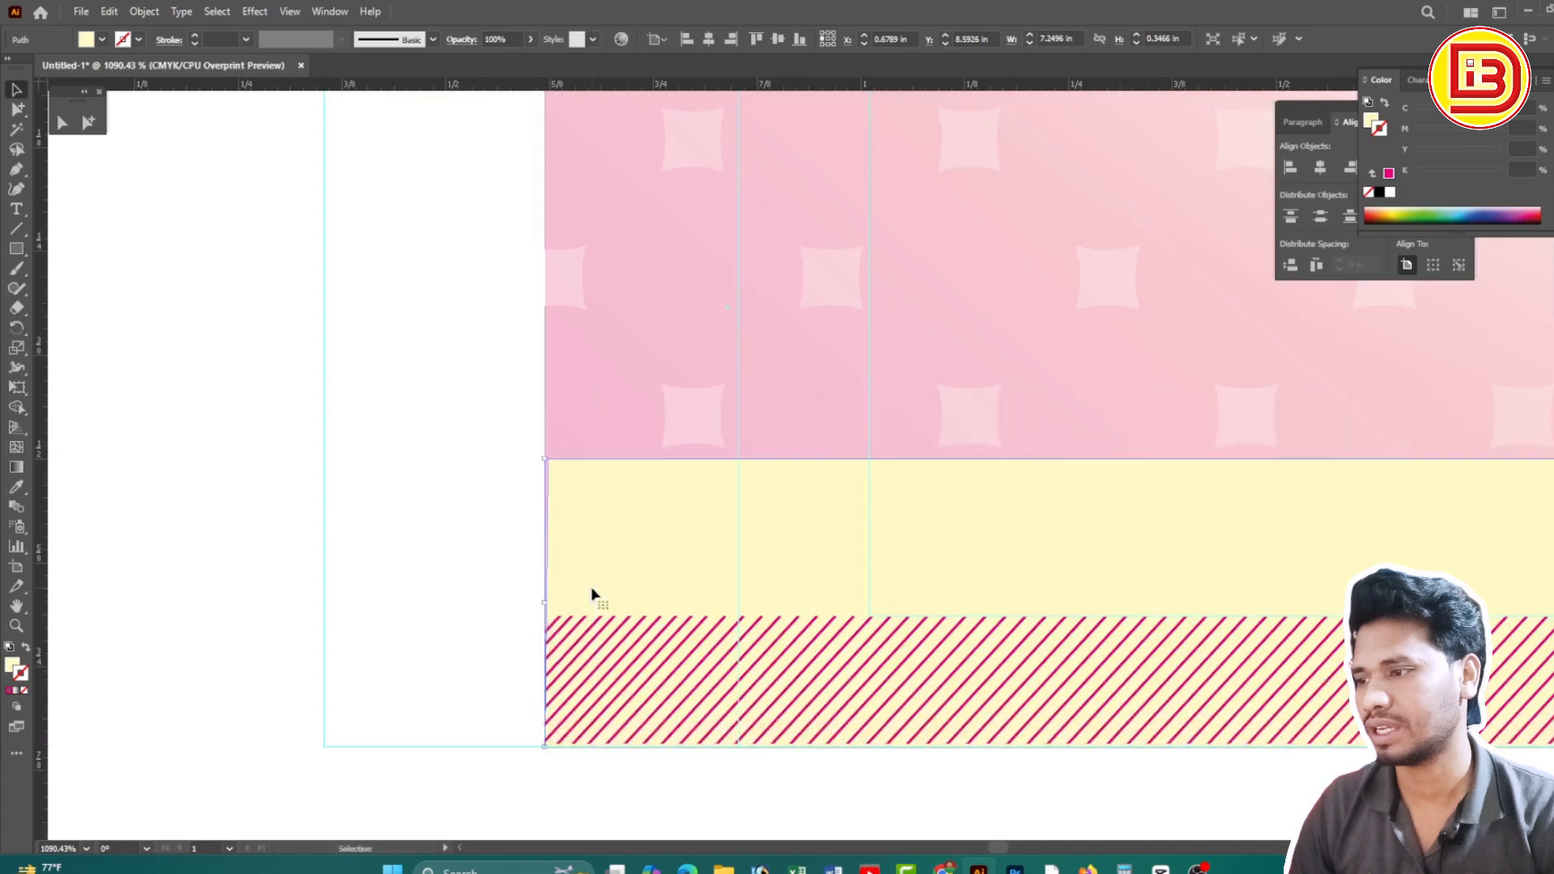
left_click(17, 249)
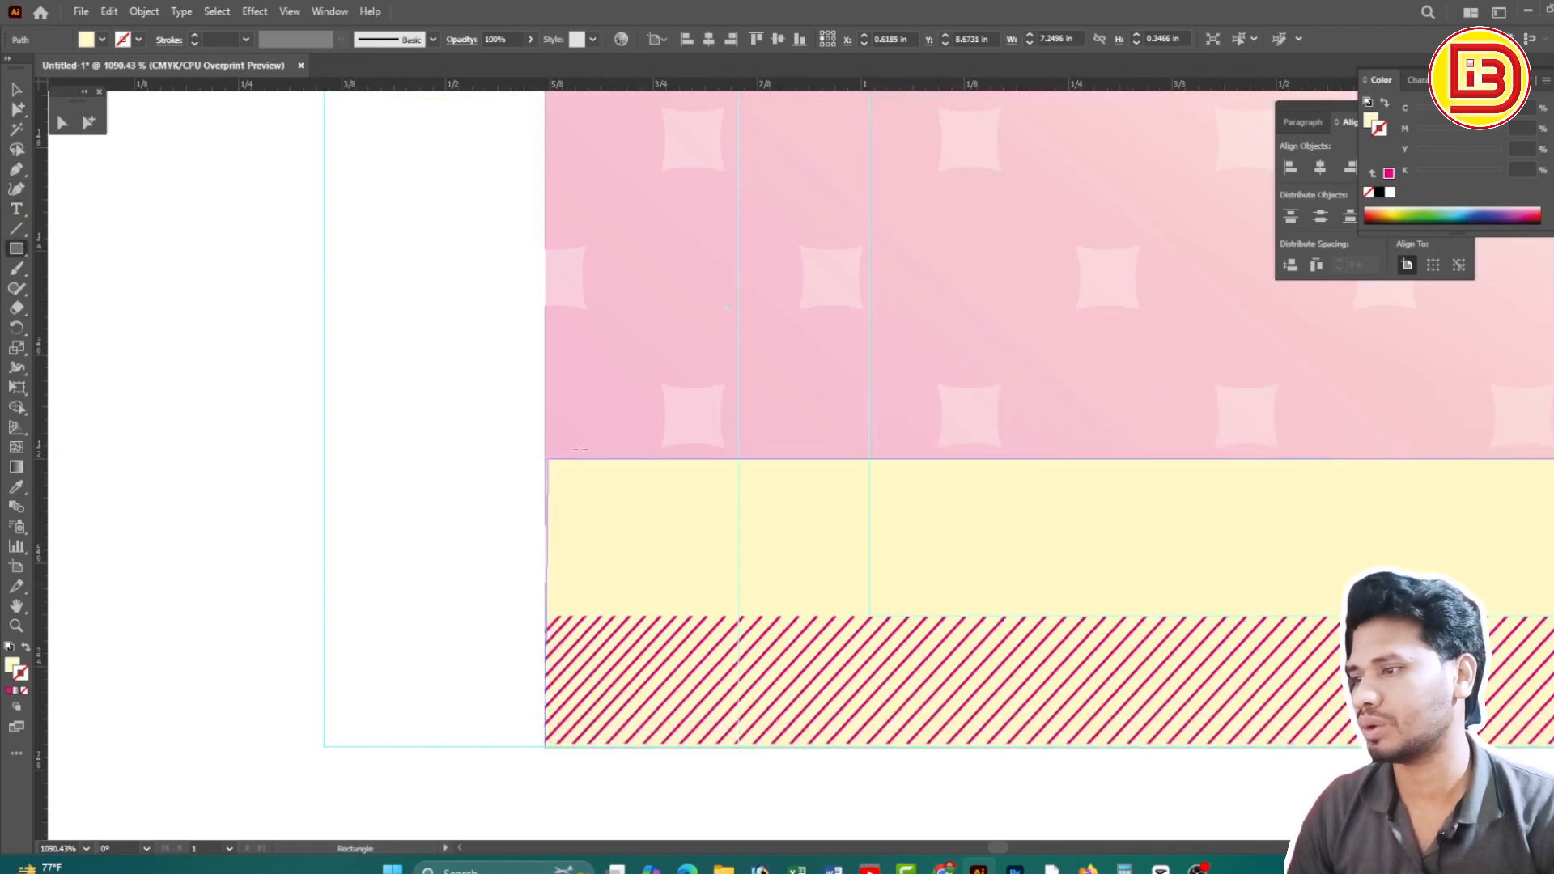
mouse_move(548, 459)
left_mouse_down()
mouse_move(1249, 773)
mouse_move(1273, 751)
left_mouse_up()
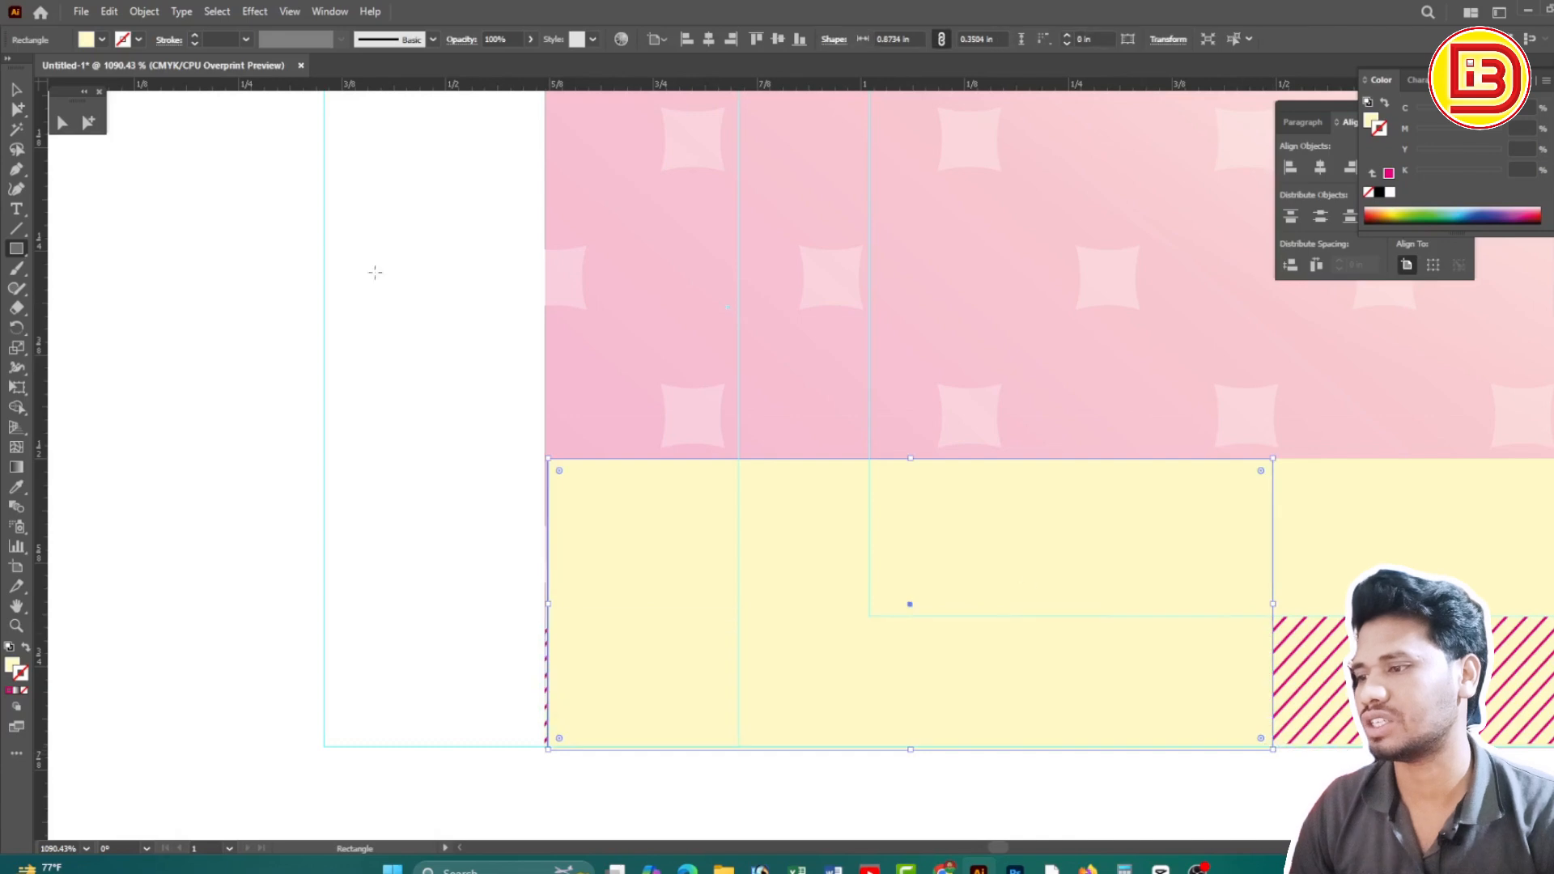
key("Delete")
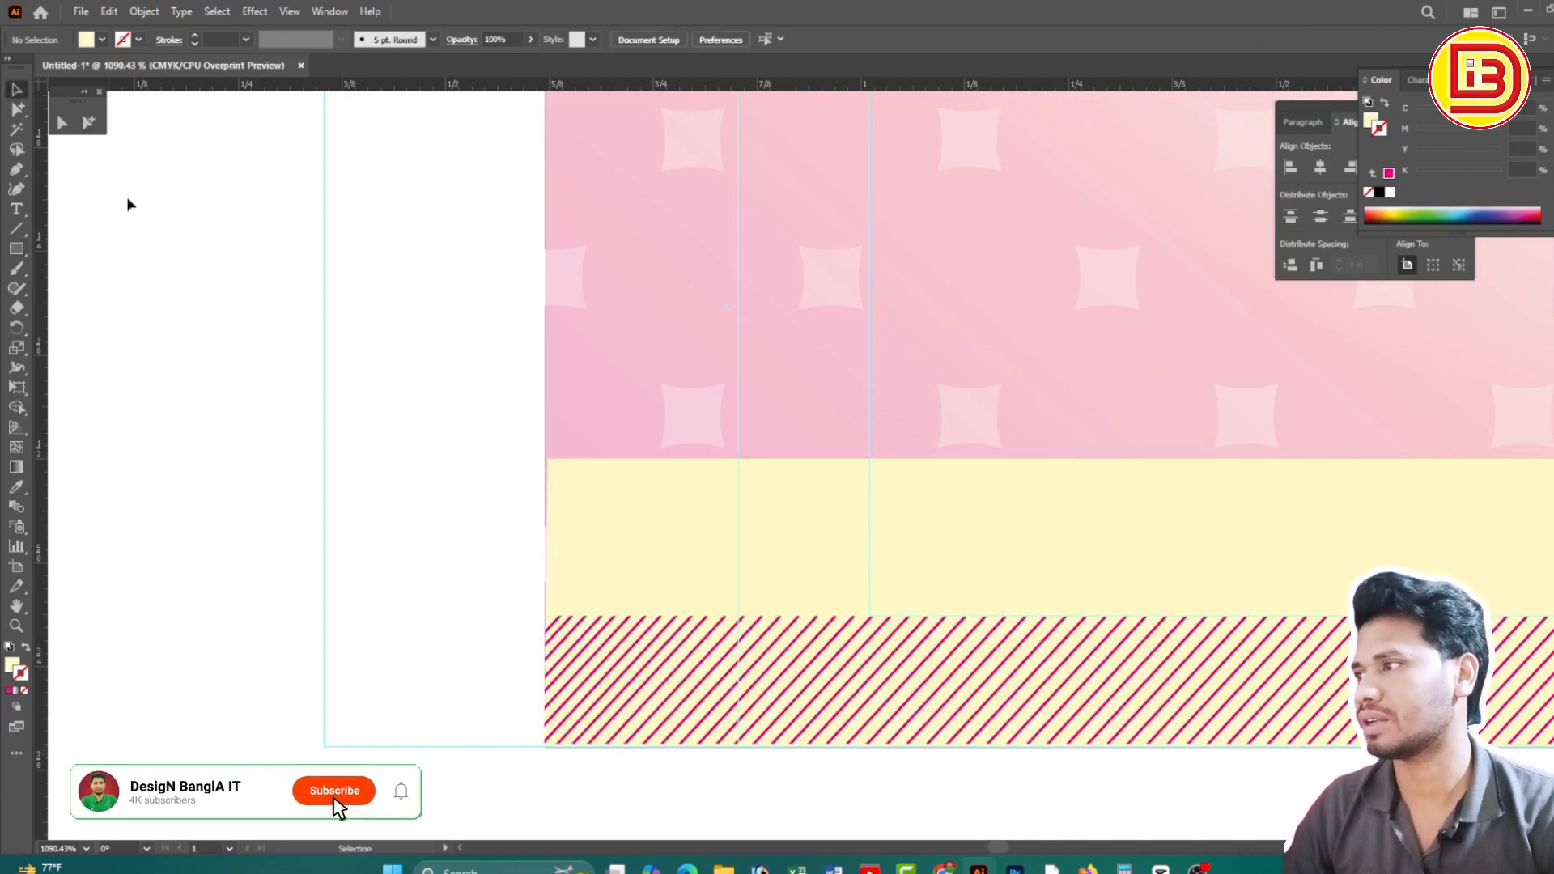
left_click(675, 490)
key("Delete")
key("ctrl+f")
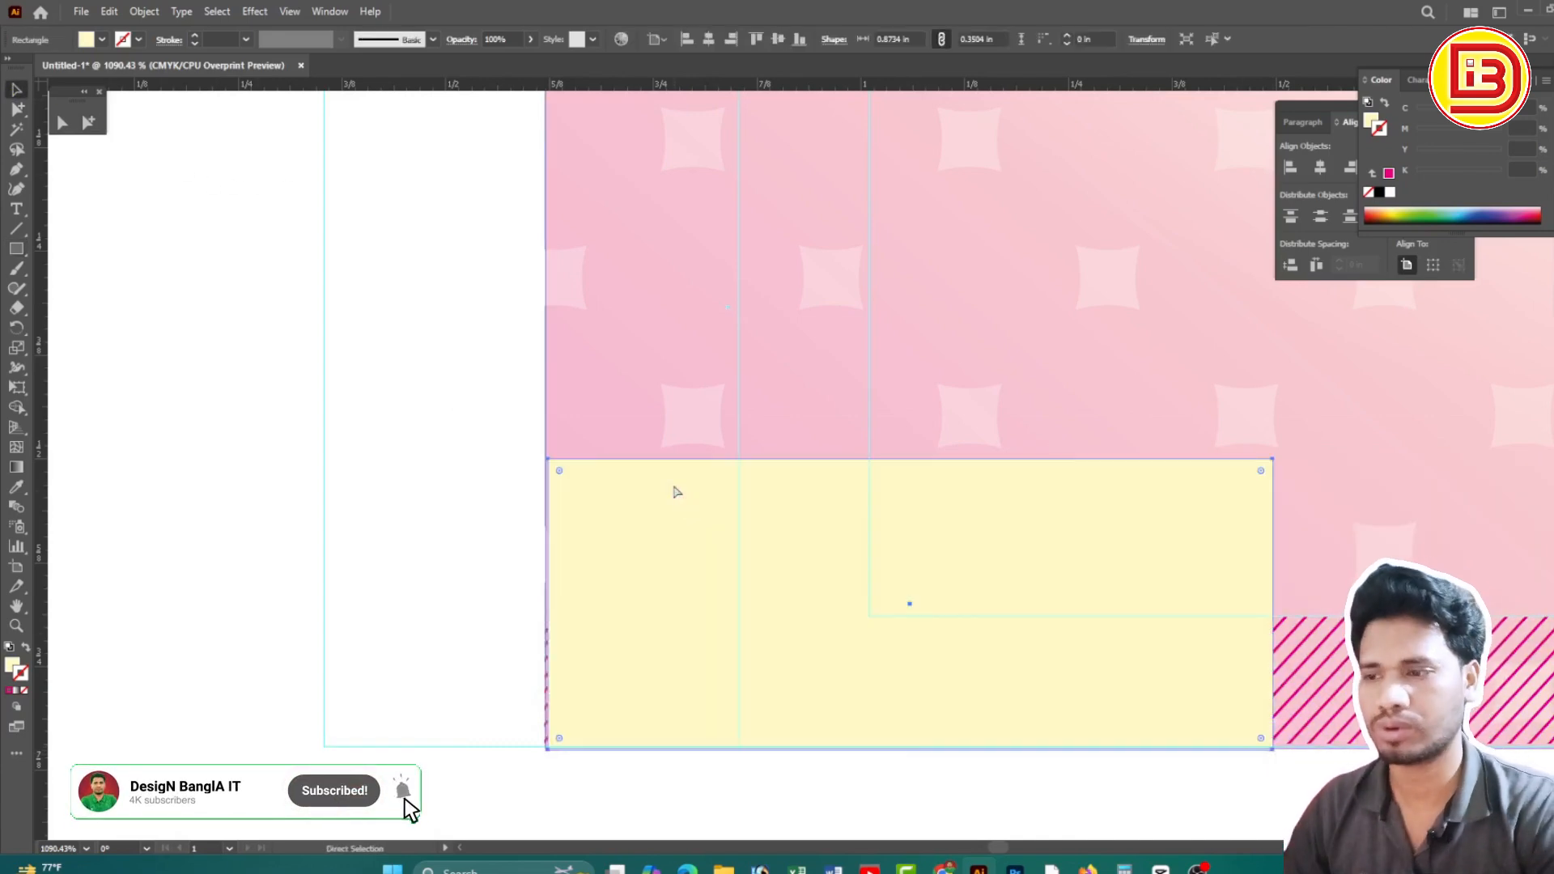
left_click_drag(501, 404, 810, 635)
left_click_drag(650, 497, 638, 500)
Bring the hatched magenta bottom strip in front of the yellow bar via Arrange > Bring to Front
scroll(1051, 547, "down", 4)
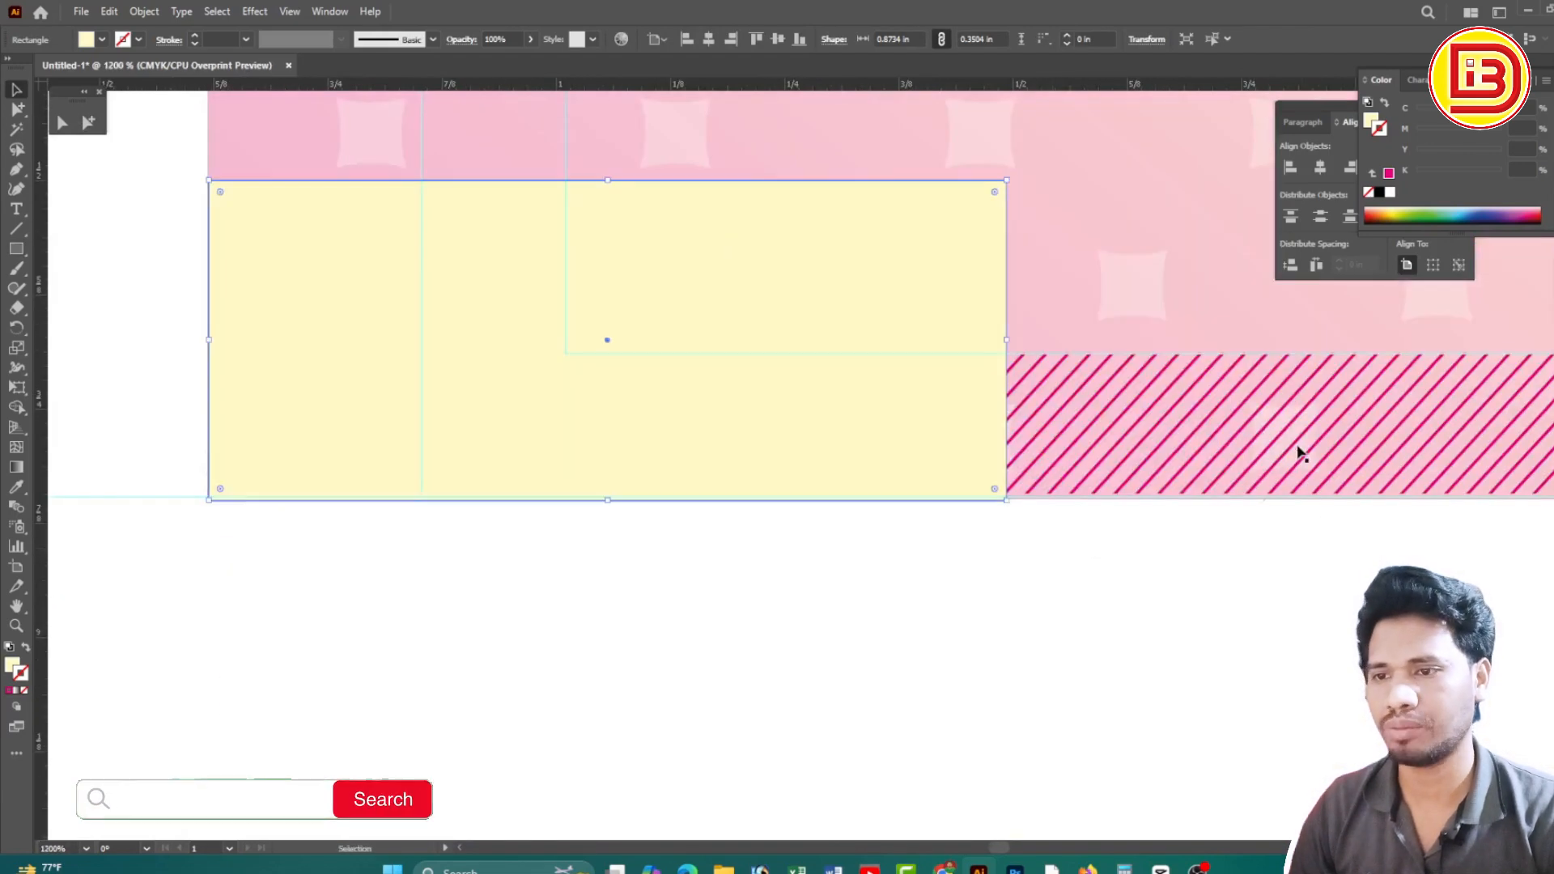
left_click(1299, 453)
right_click(1299, 450)
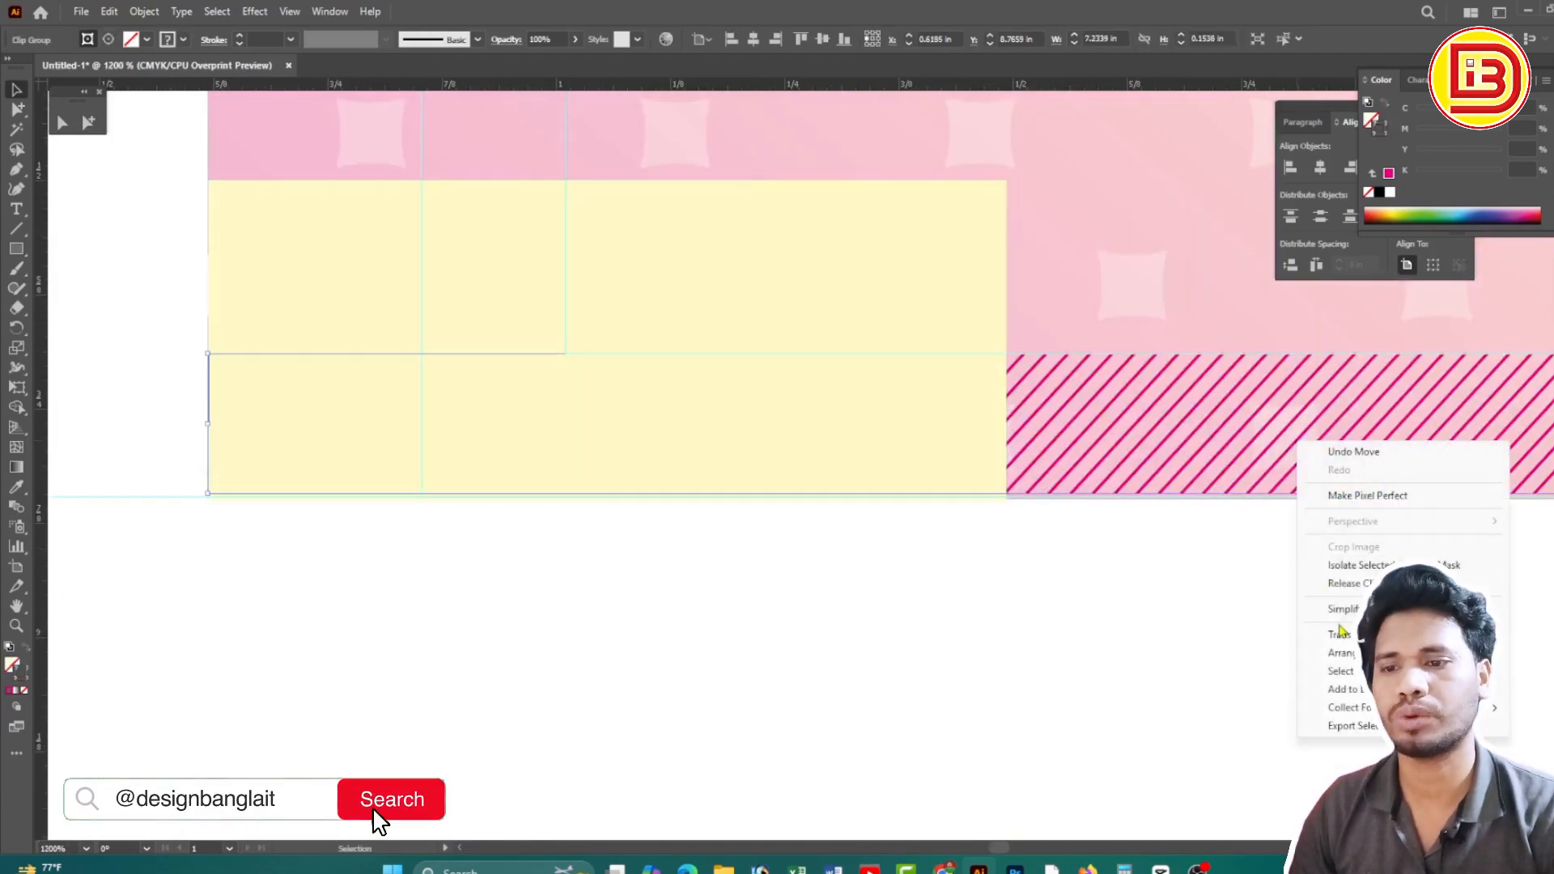
mouse_move(1342, 652)
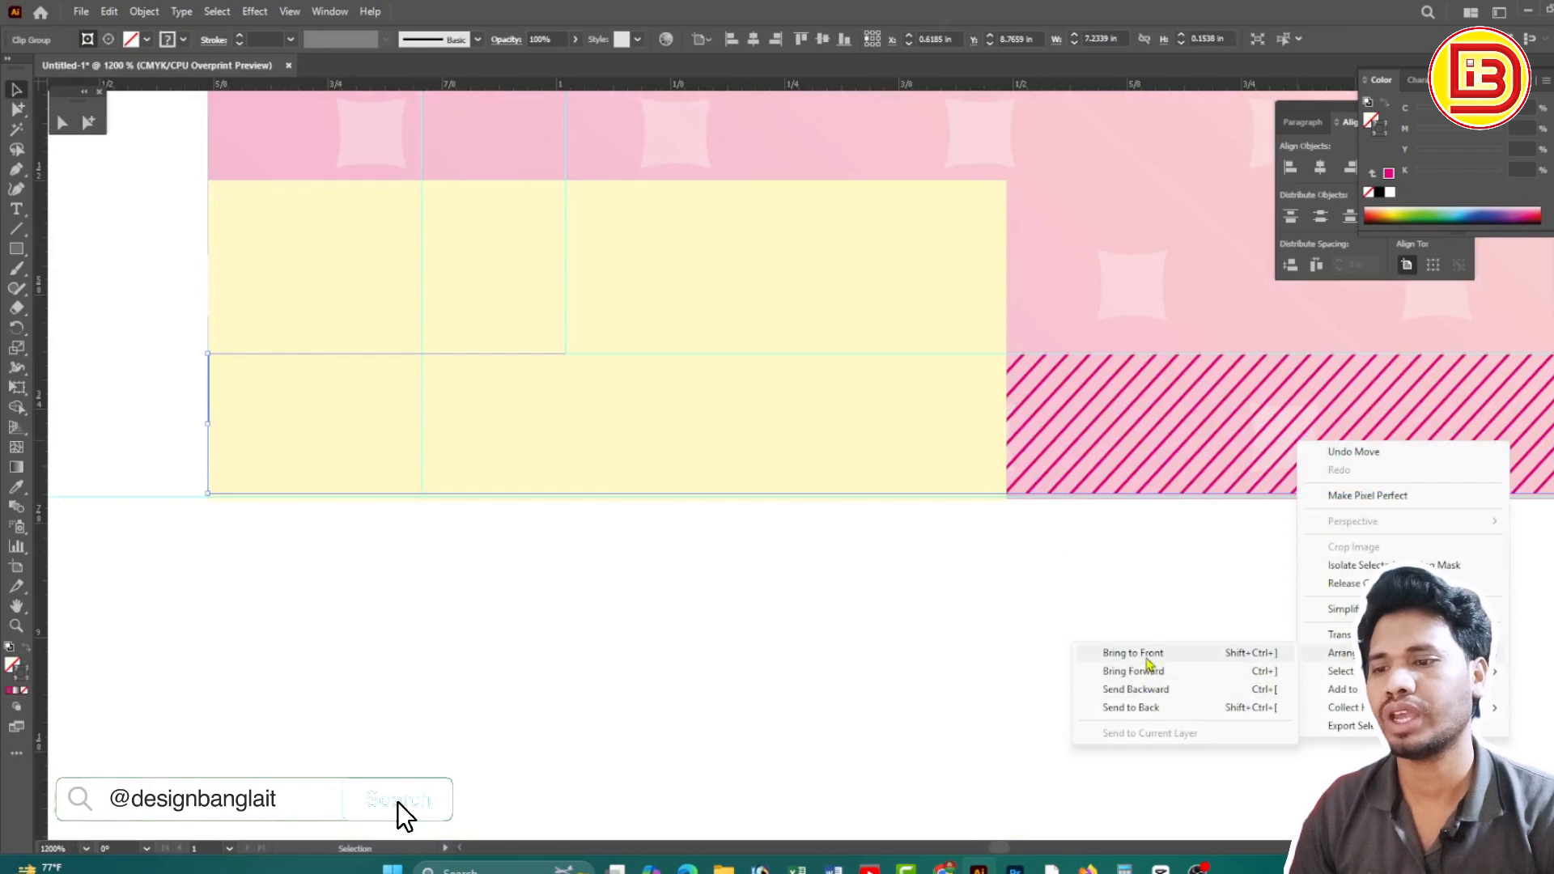
left_click(1148, 659)
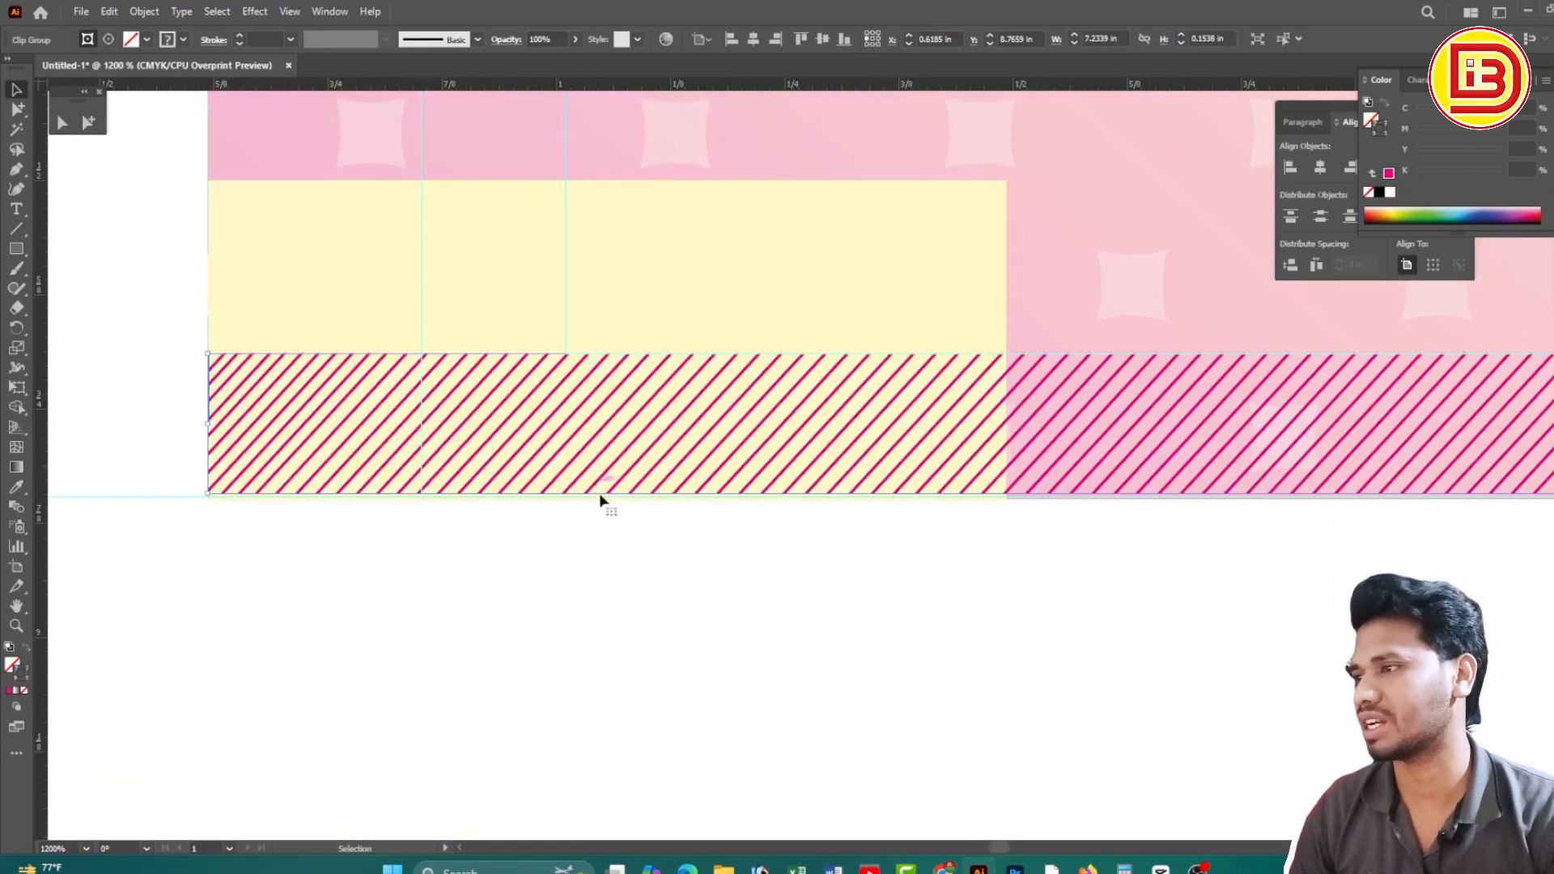
left_click(797, 610)
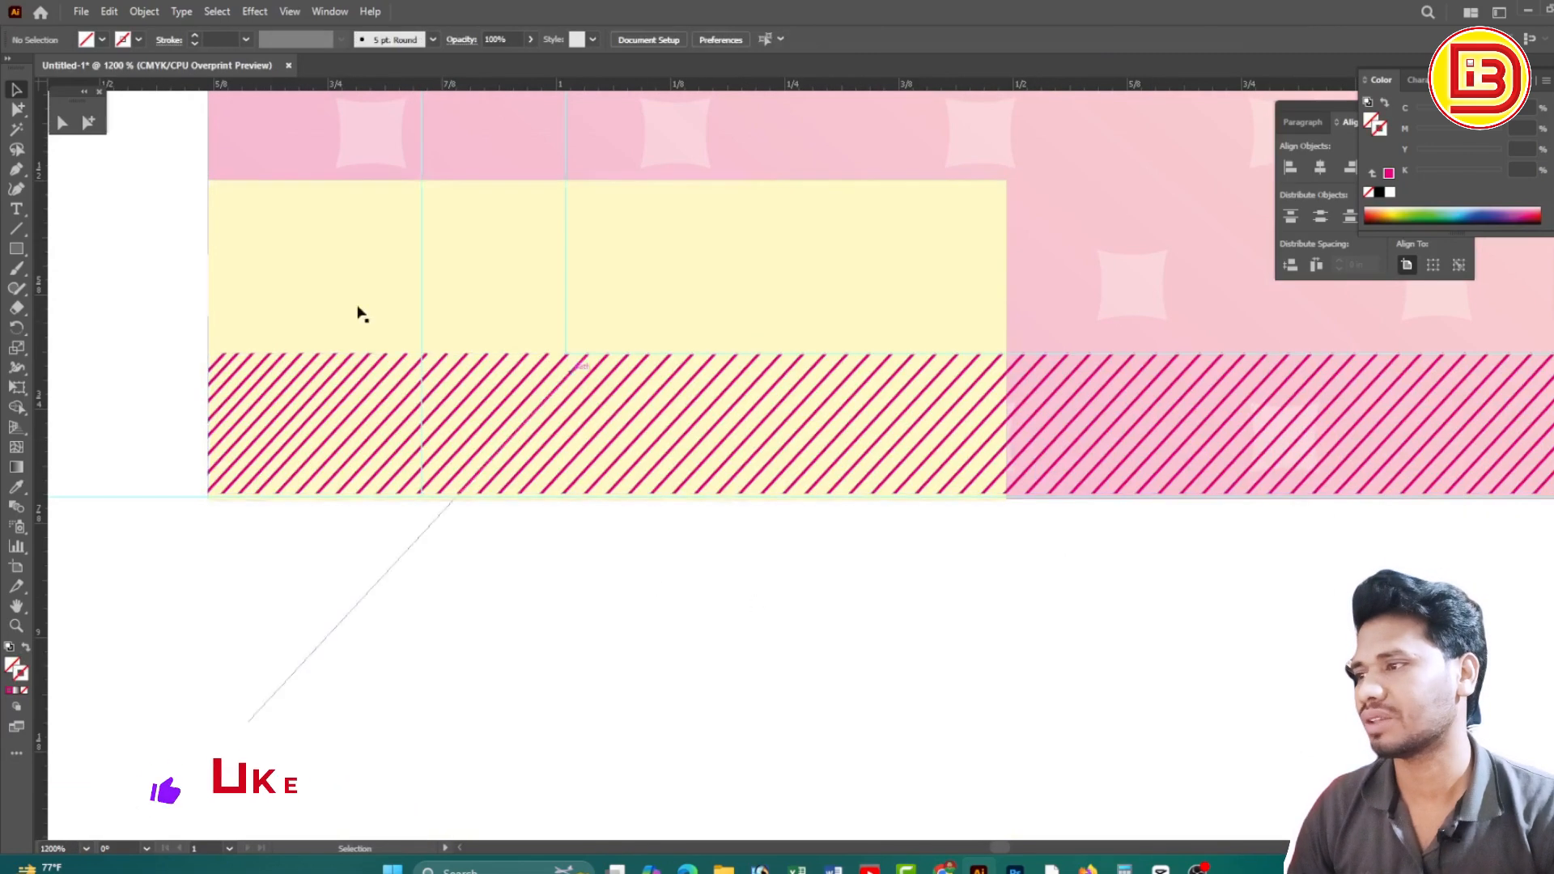
left_click(910, 393, "ctrl+alt")
left_click(910, 393, "ctrl+alt")
left_click(911, 393, "ctrl+alt")
left_click(911, 394, "ctrl+alt")
left_click(910, 393, "ctrl+alt")
left_click_drag(931, 421, 802, 236)
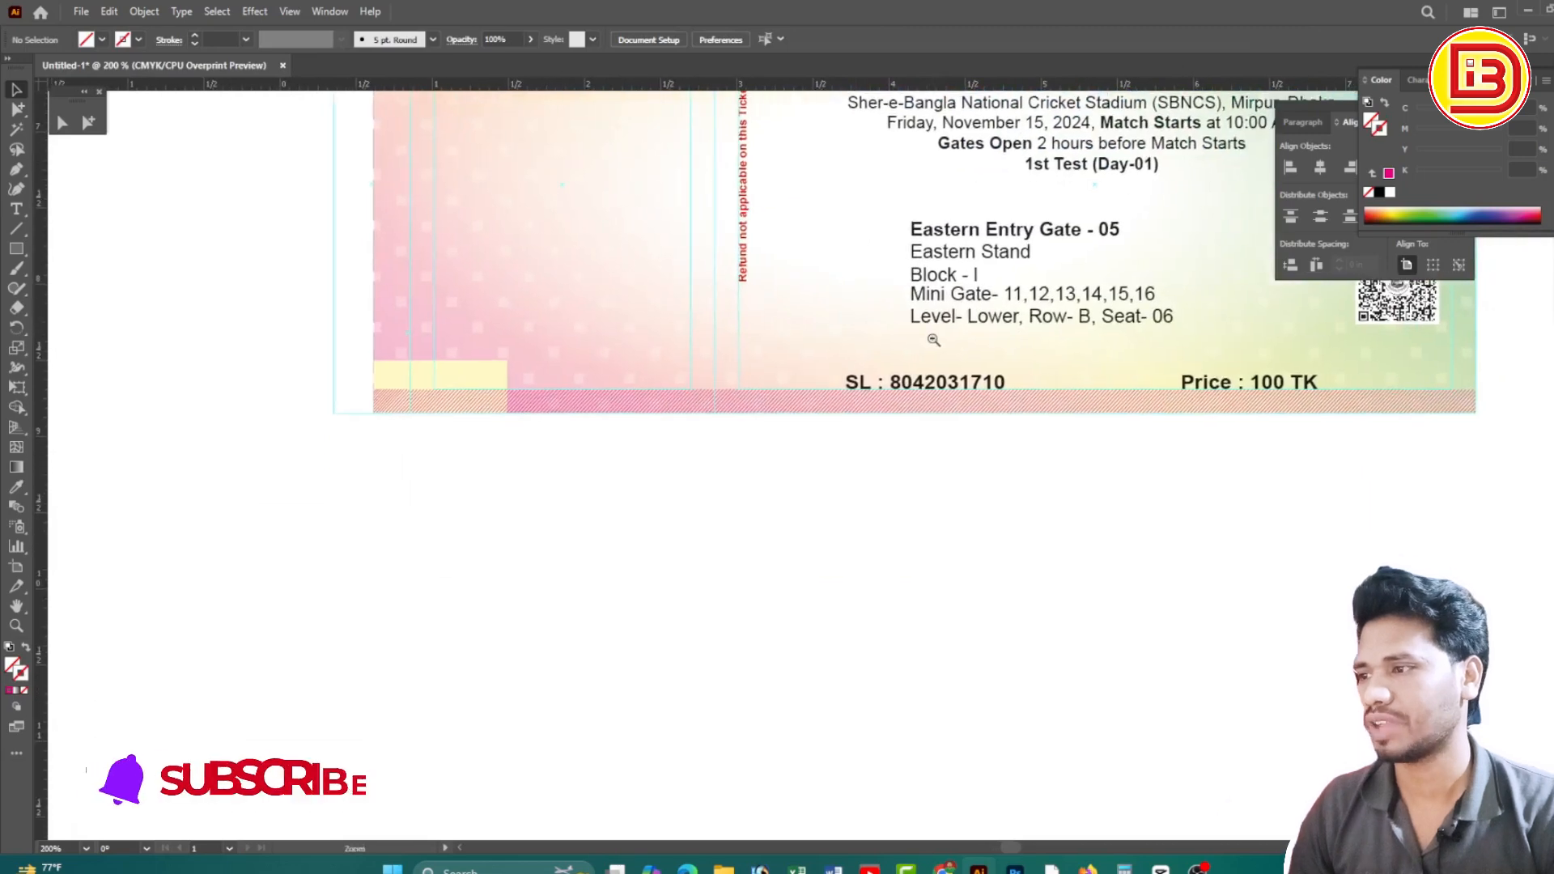
Stretch the yellow strip across the full width of the ticket's bottom
left_click(934, 340, "ctrl+alt")
left_click_drag(809, 345, 806, 408)
left_click(465, 551)
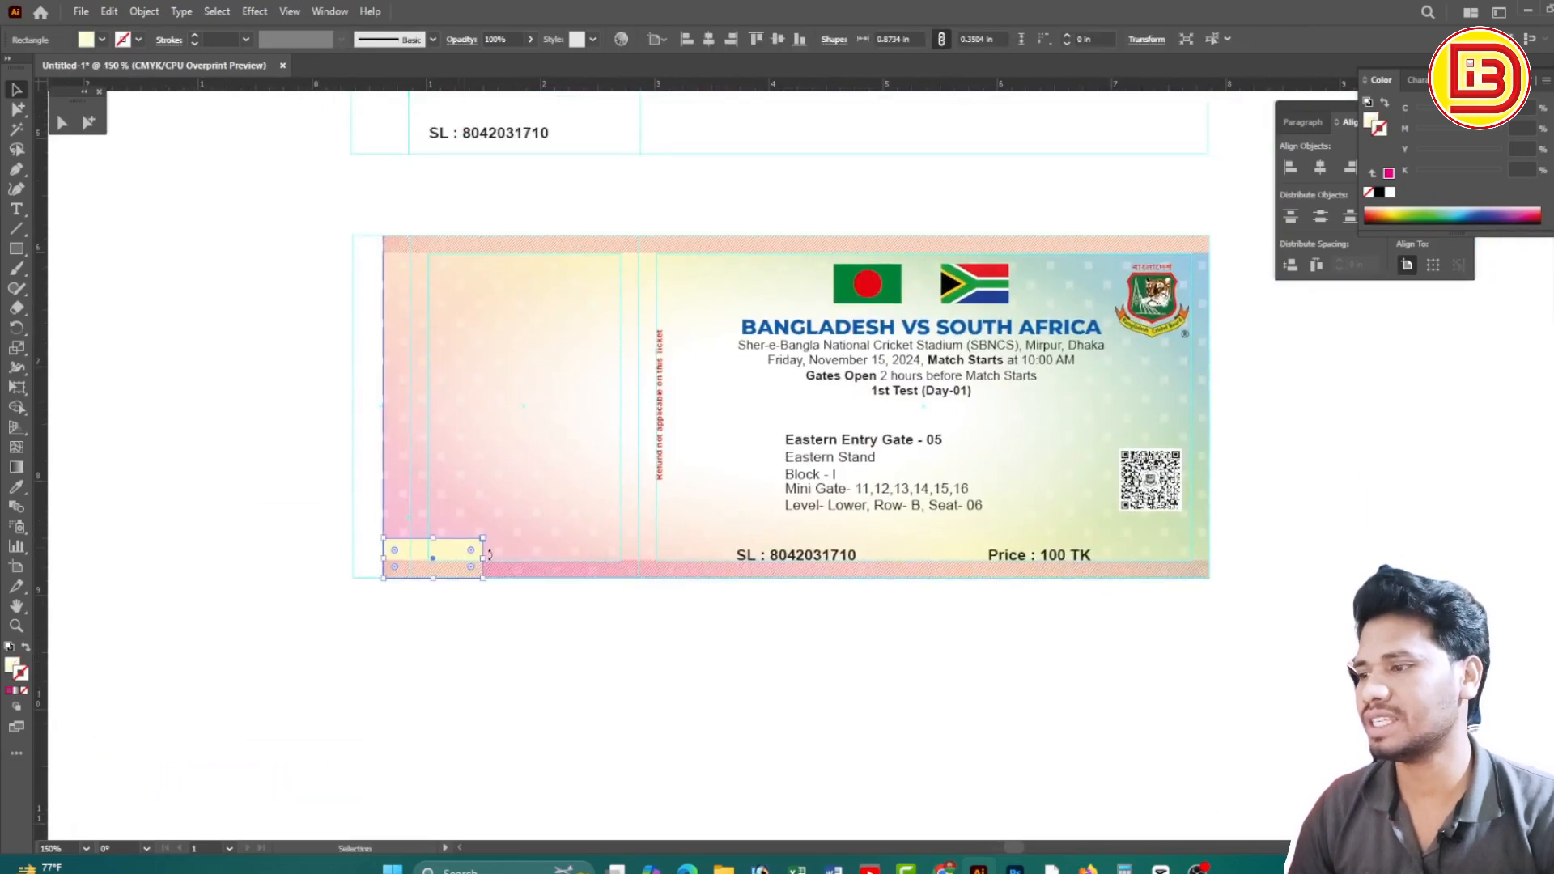
left_click_drag(486, 560, 1218, 601)
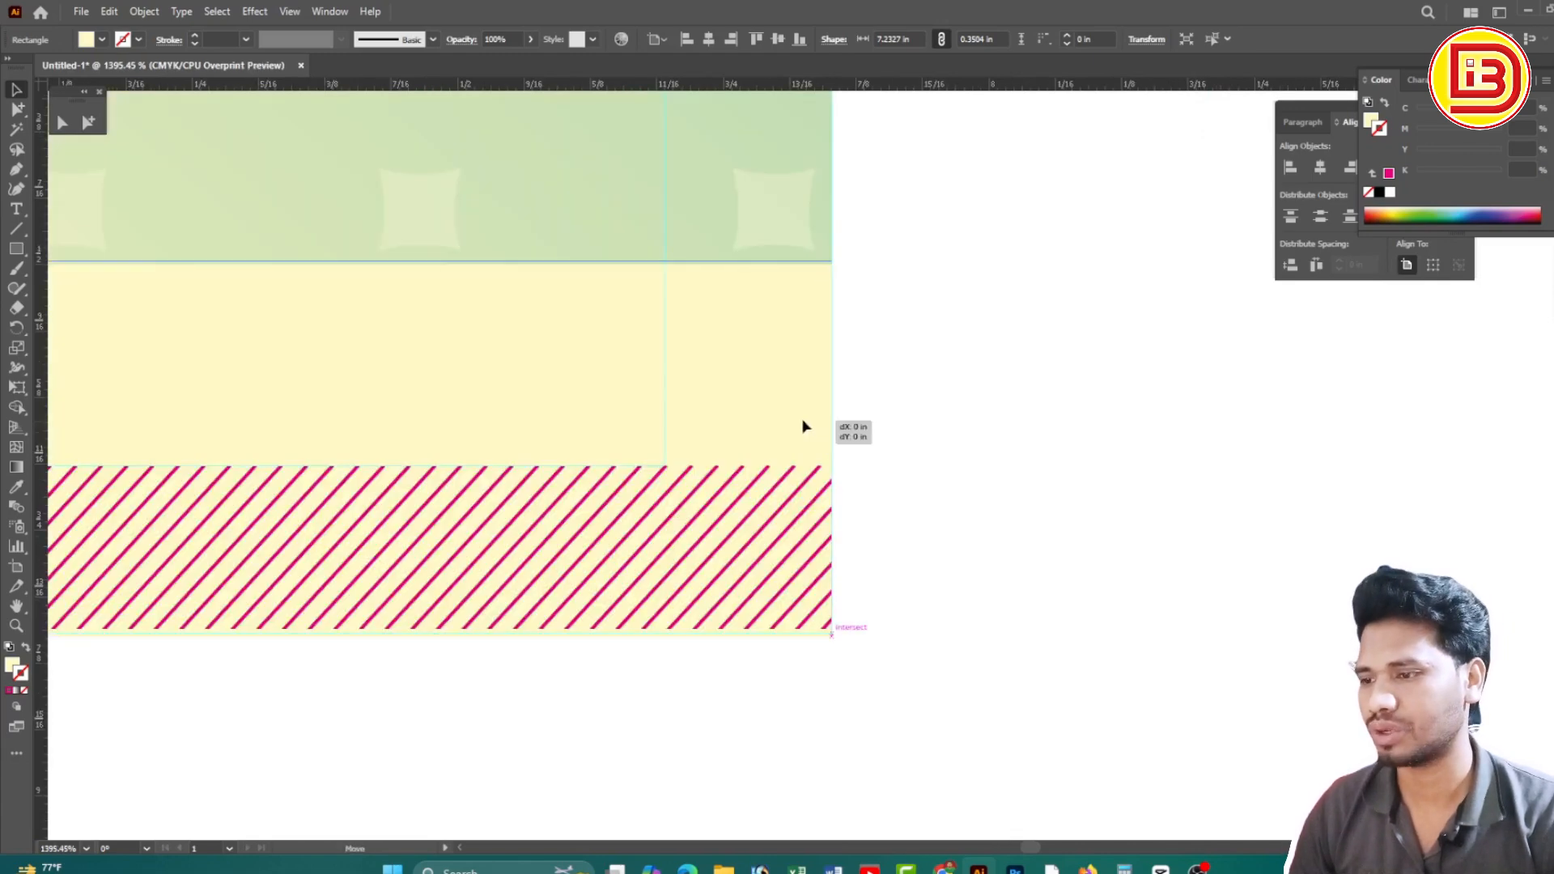
Raise the hatch clip group's top edge up over the yellow strip
left_click(521, 398, "ctrl+alt")
left_click(521, 397, "ctrl+alt")
left_click_drag(803, 492, 1138, 419)
left_click(891, 527)
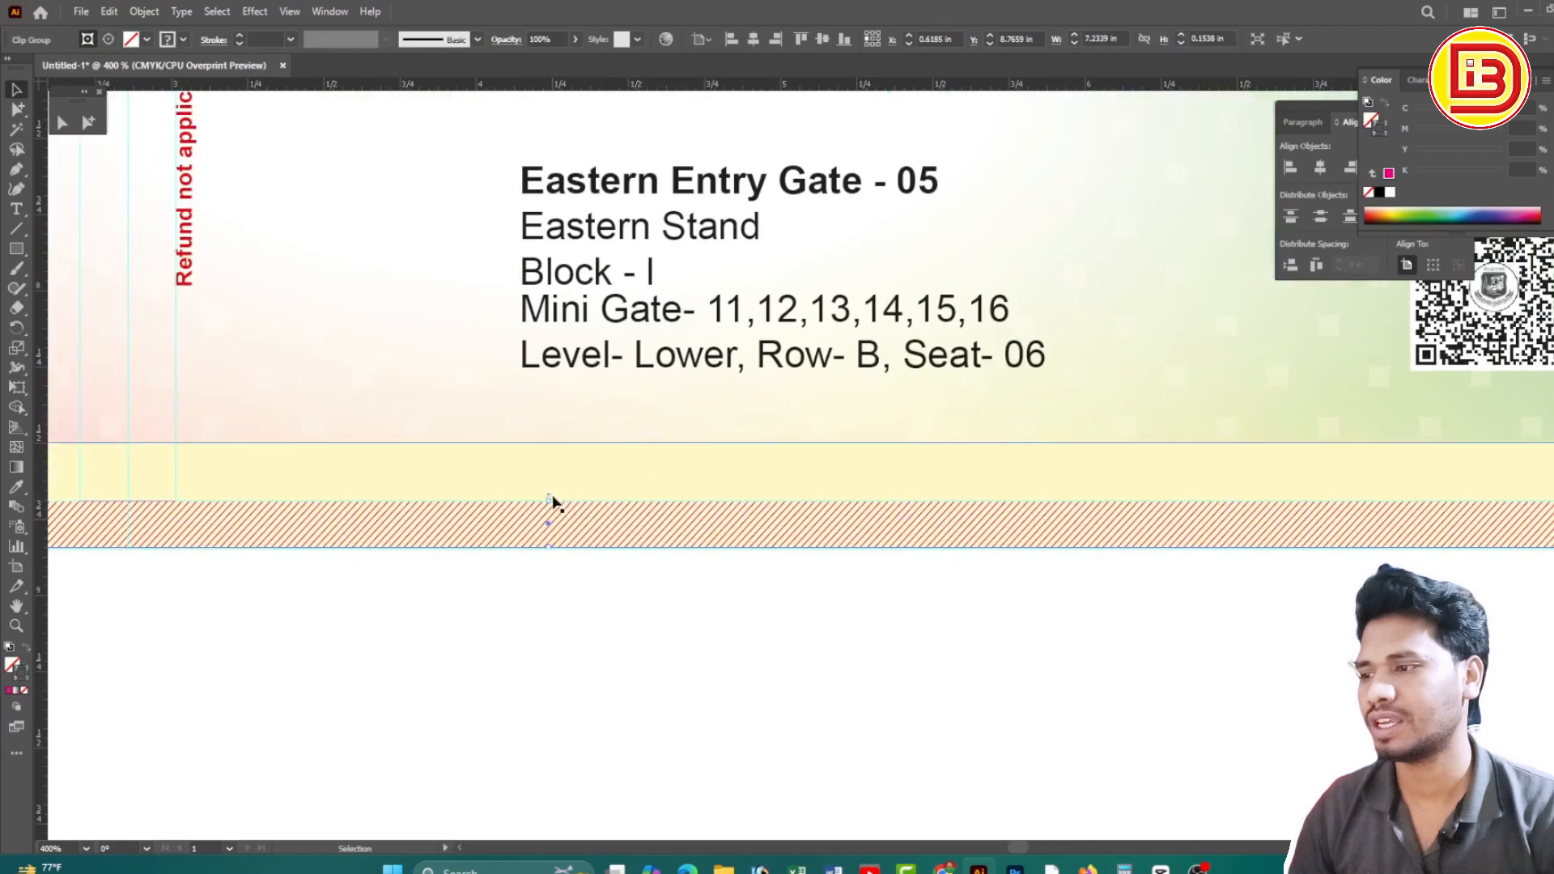
left_click_drag(550, 499, 550, 442)
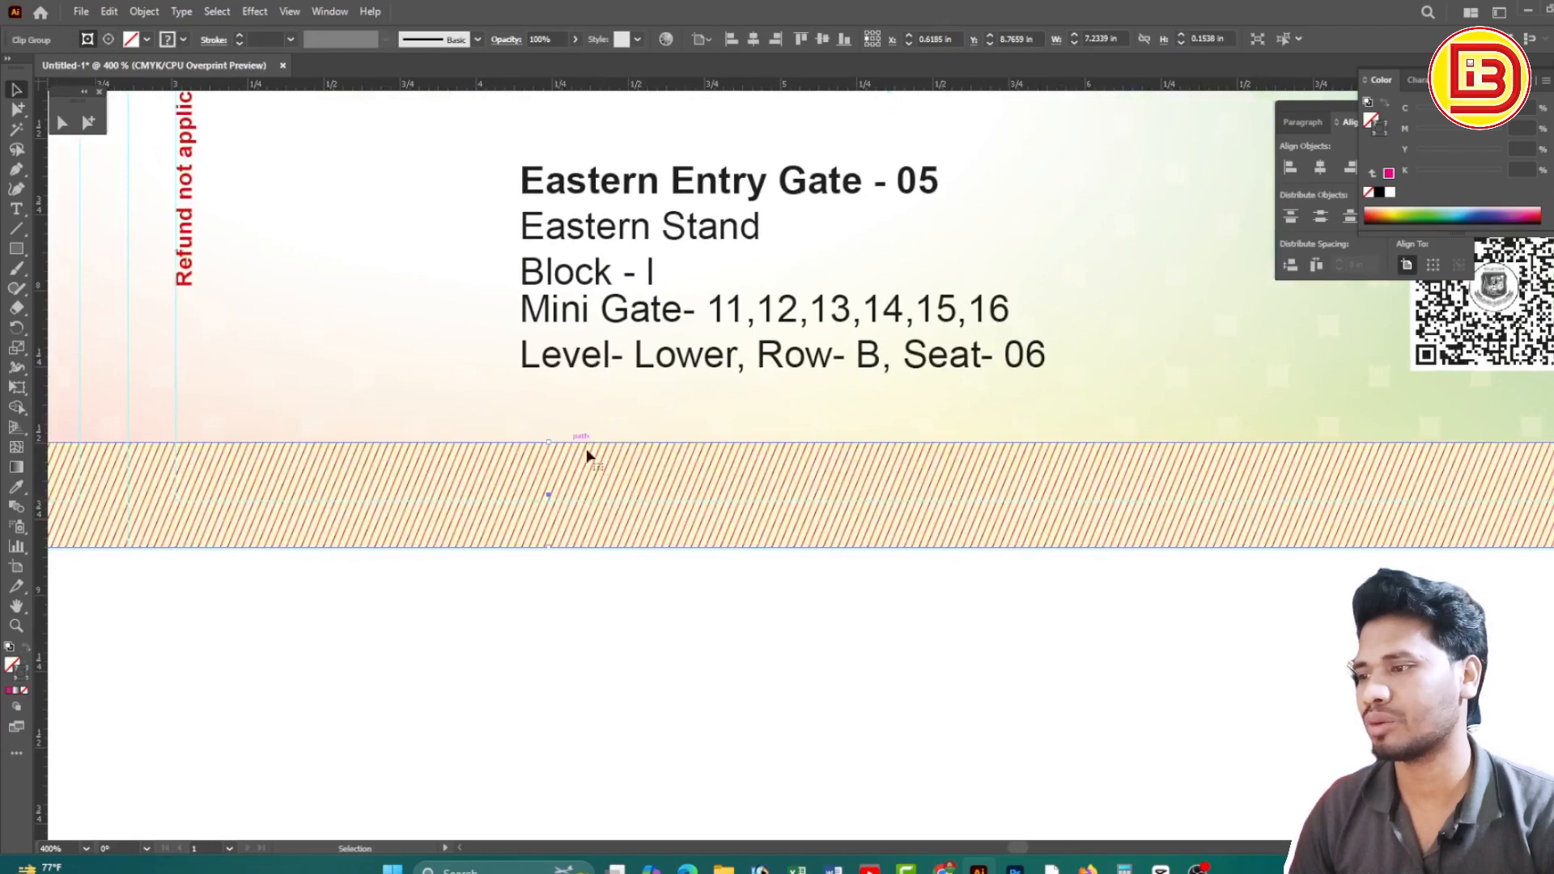
left_click(739, 462, "ctrl+alt")
left_click(739, 462, "ctrl+alt")
left_click(1462, 520)
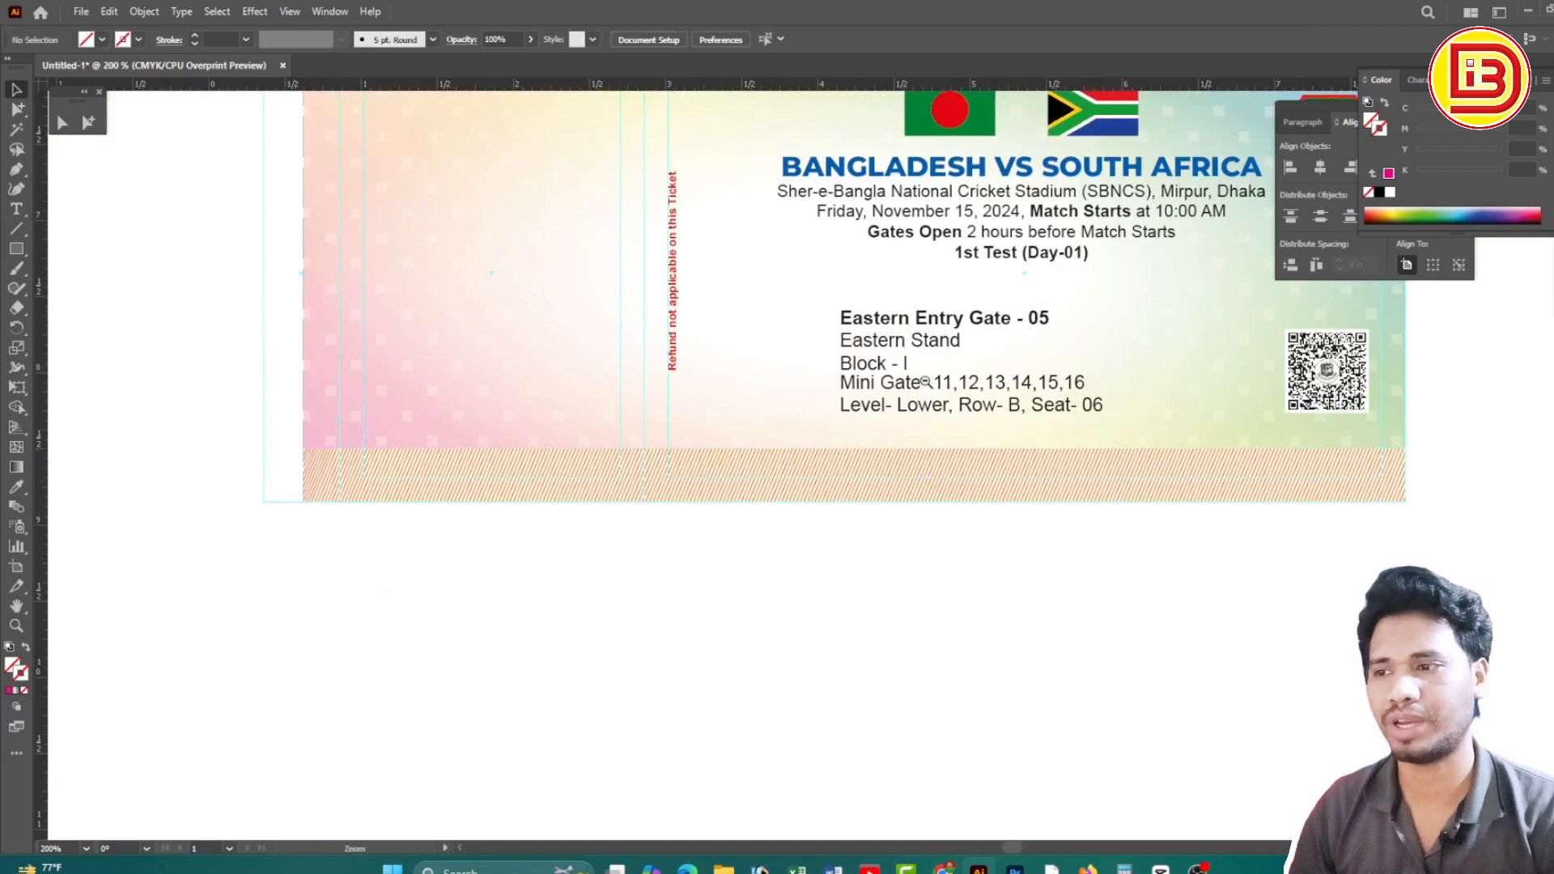
Delete the extra hatched band that covers the SL and Price text
left_click(925, 382, "ctrl+alt")
left_click(957, 522)
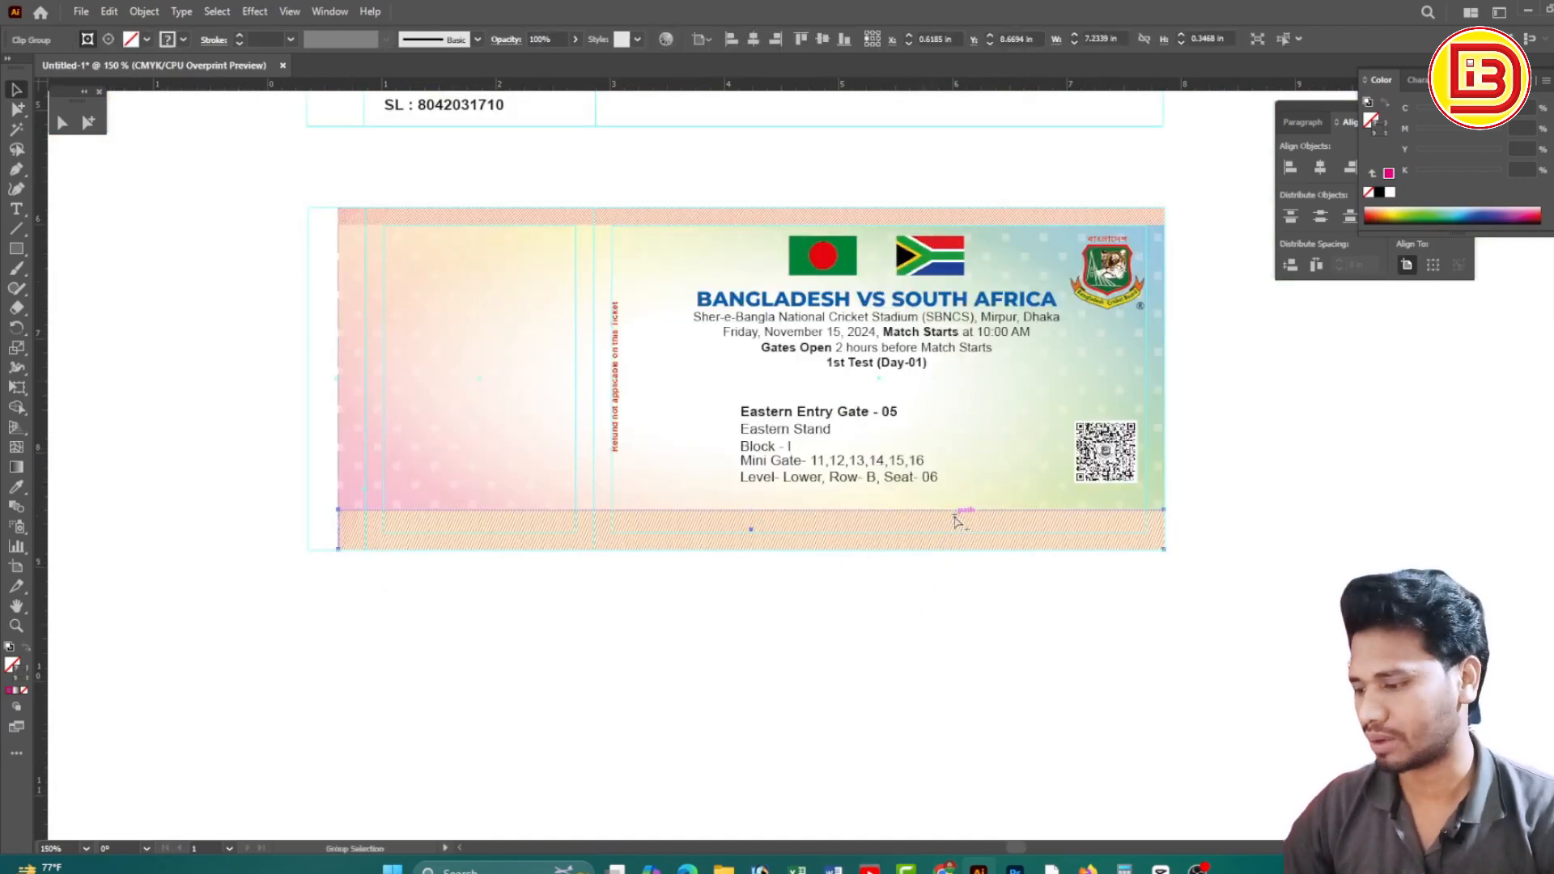
key("Delete")
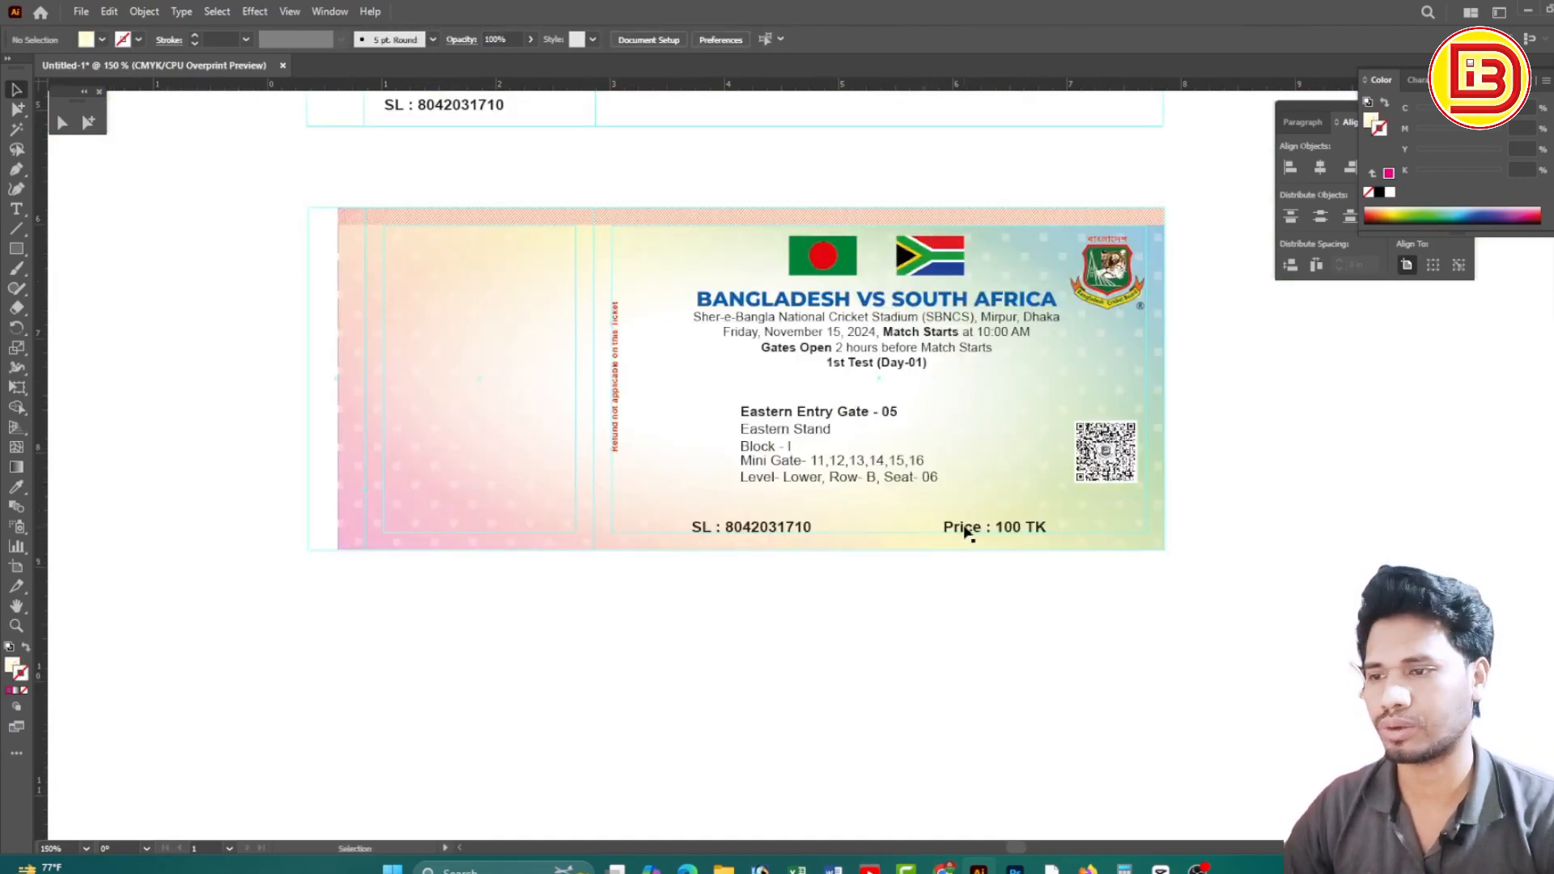
Bring the SL and Price : 100 TK text lines to the front
left_click(967, 530)
left_click(759, 532, "shift")
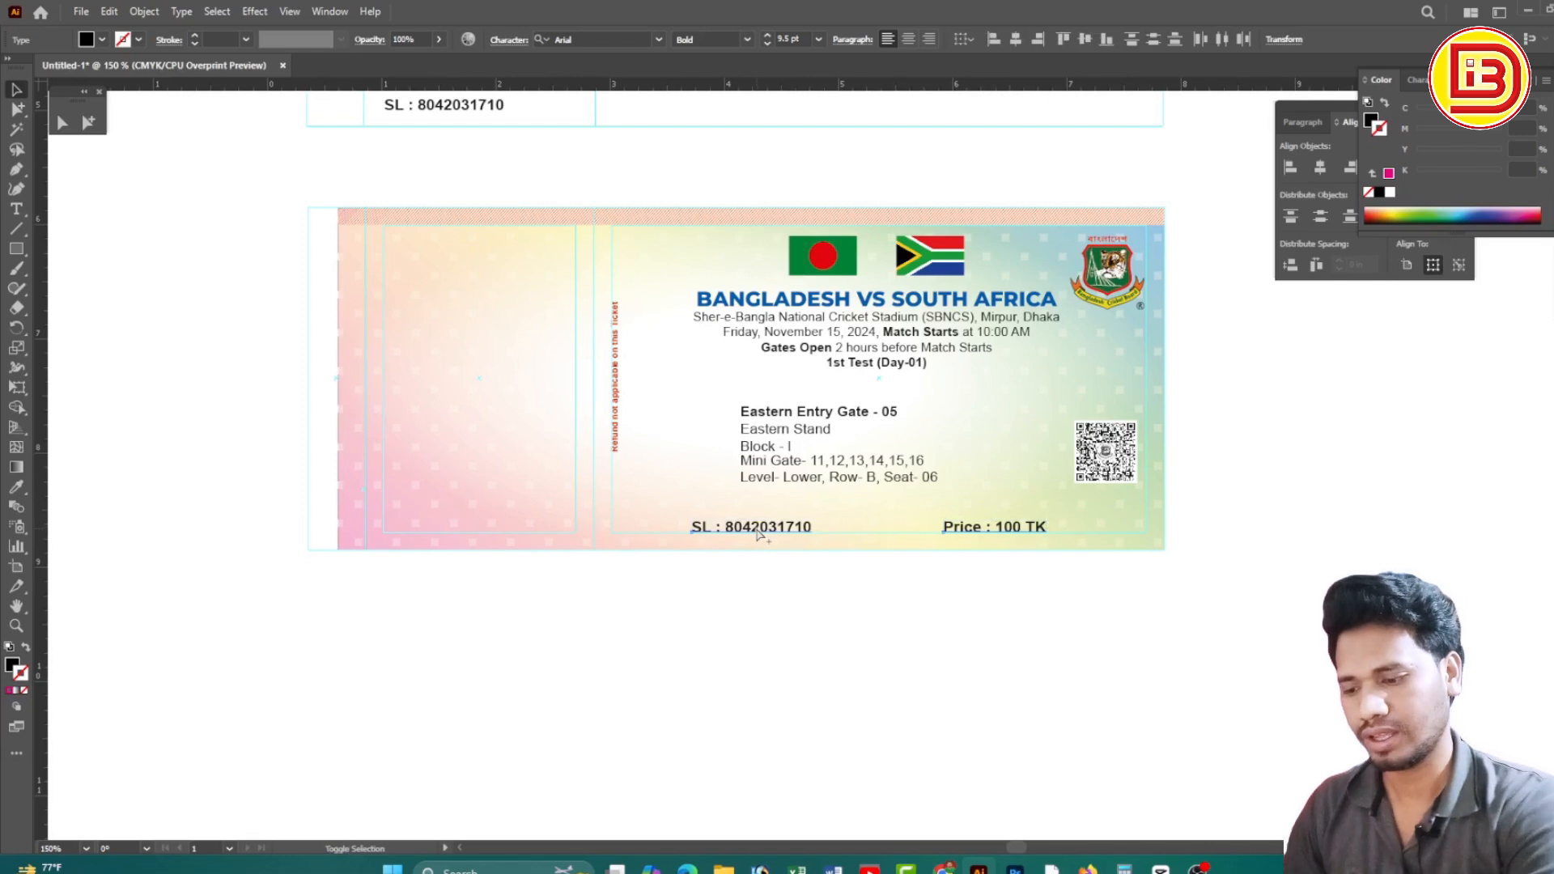
right_click(759, 532)
mouse_move(856, 446)
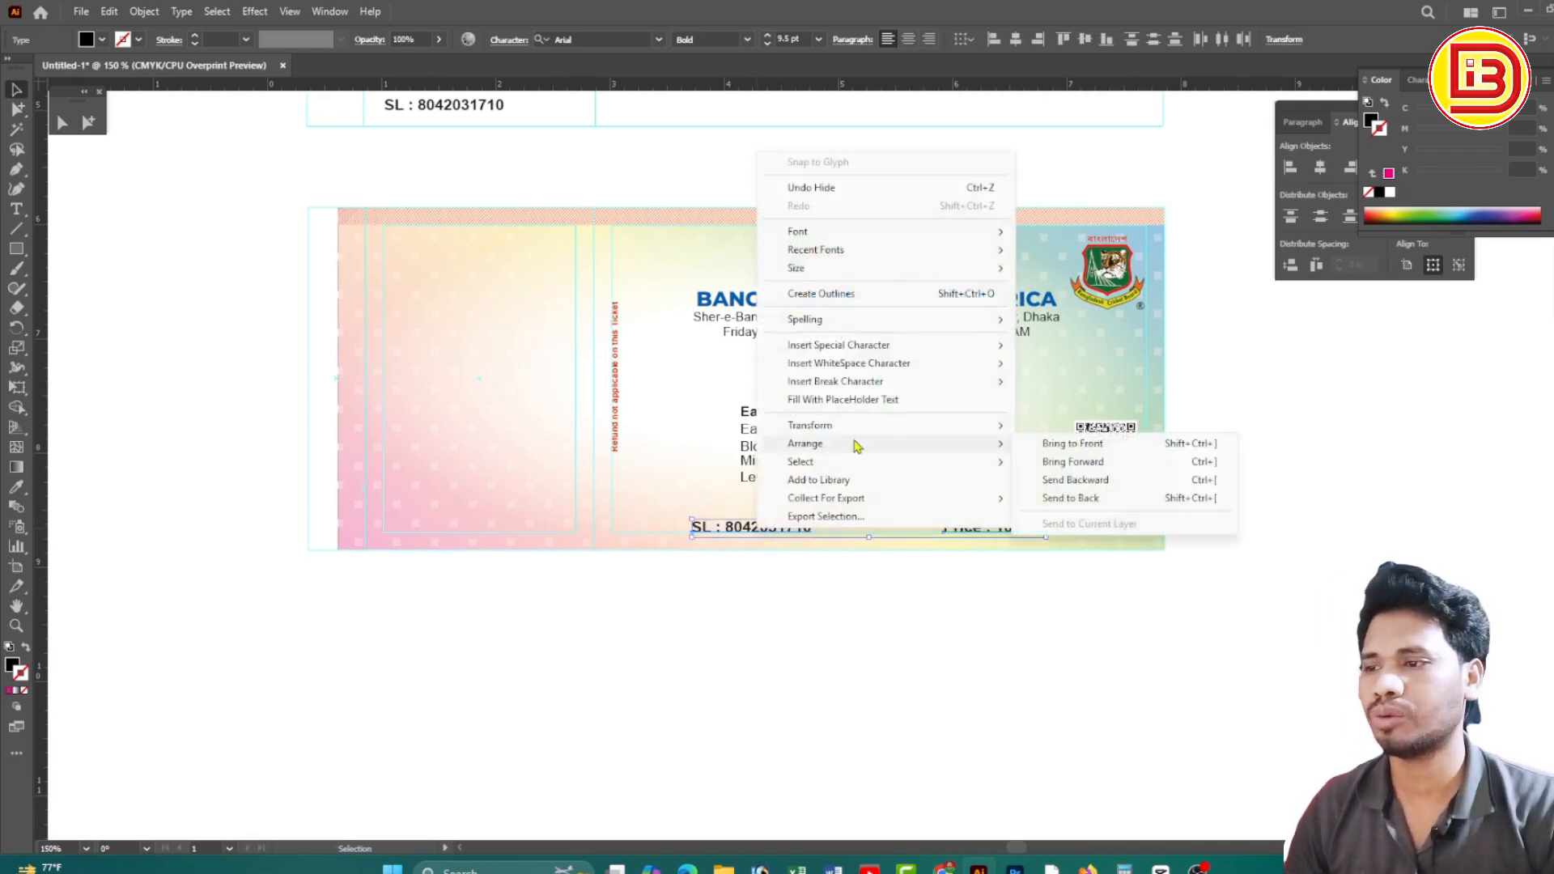
left_click(1061, 445)
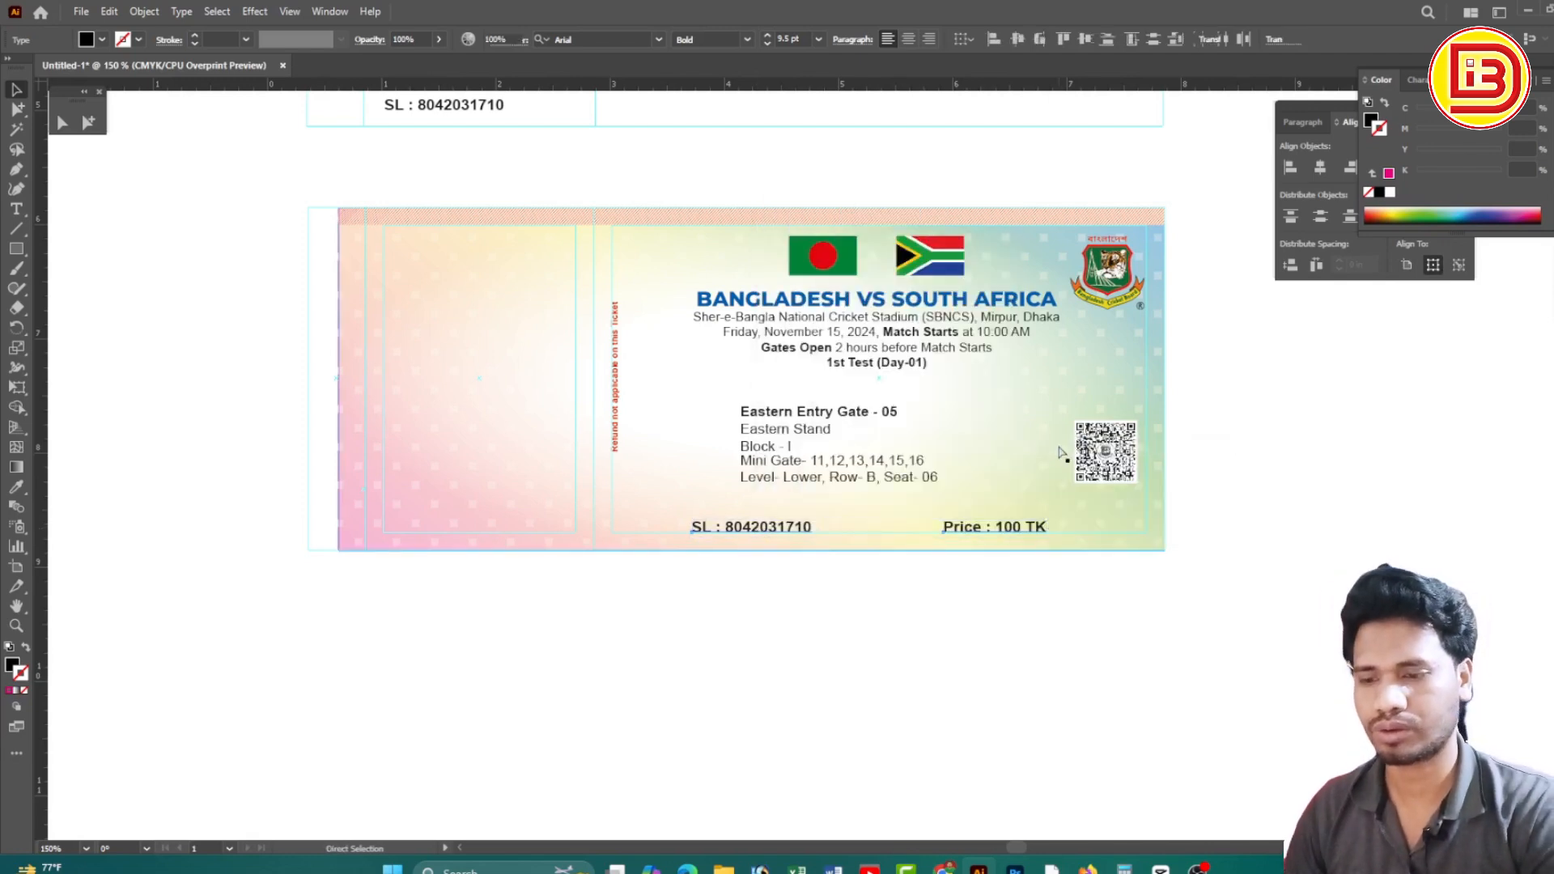
Move the Eastern Entry Gate seat block left to line up with the serial line
left_click(842, 589)
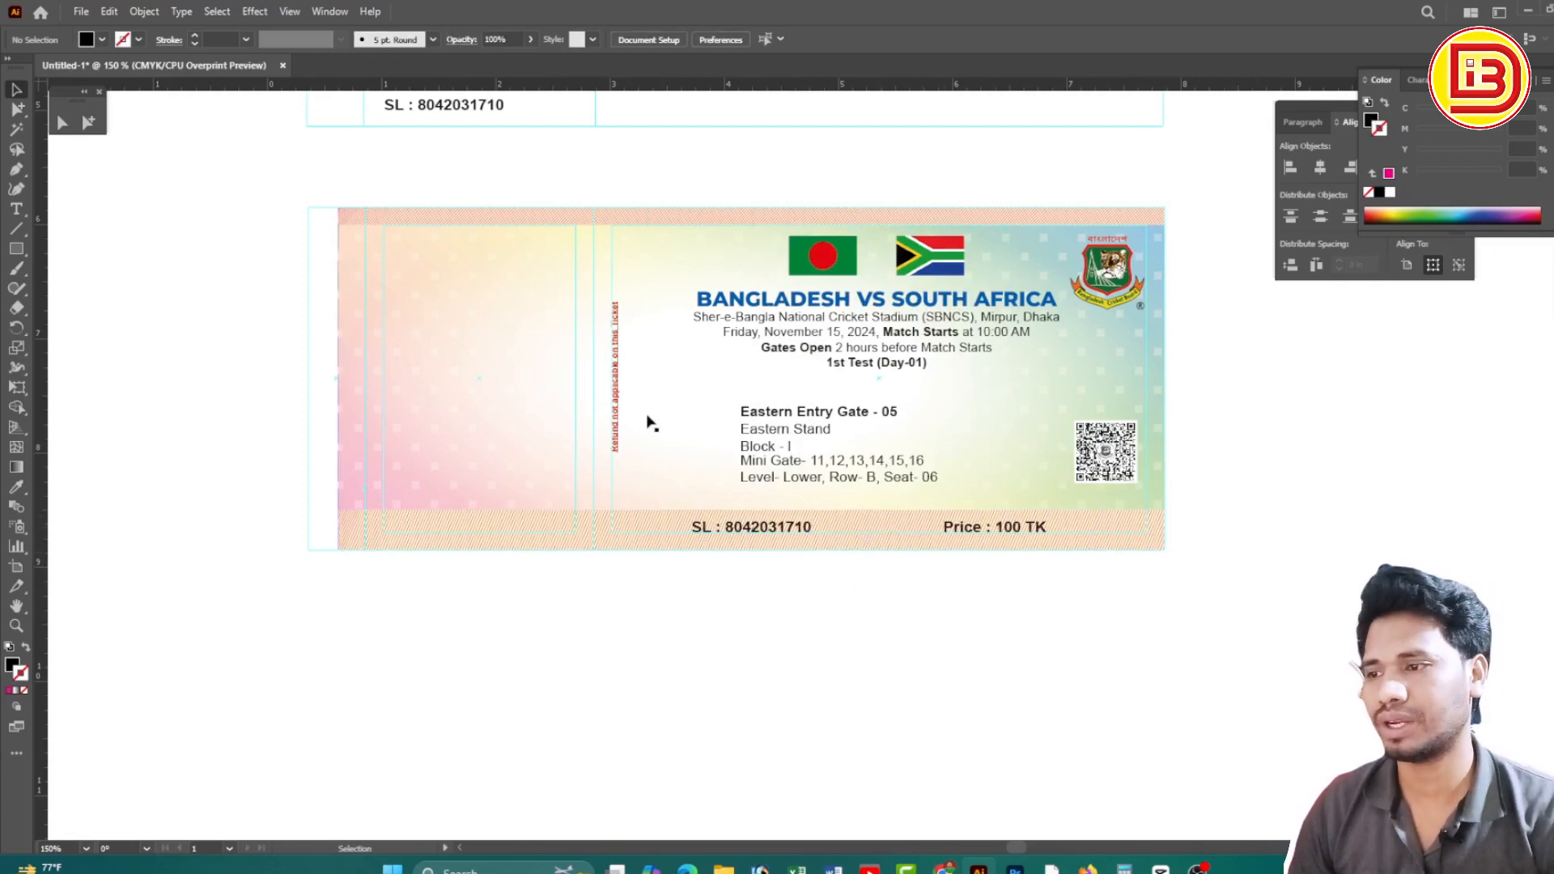
left_click_drag(759, 433, 710, 431)
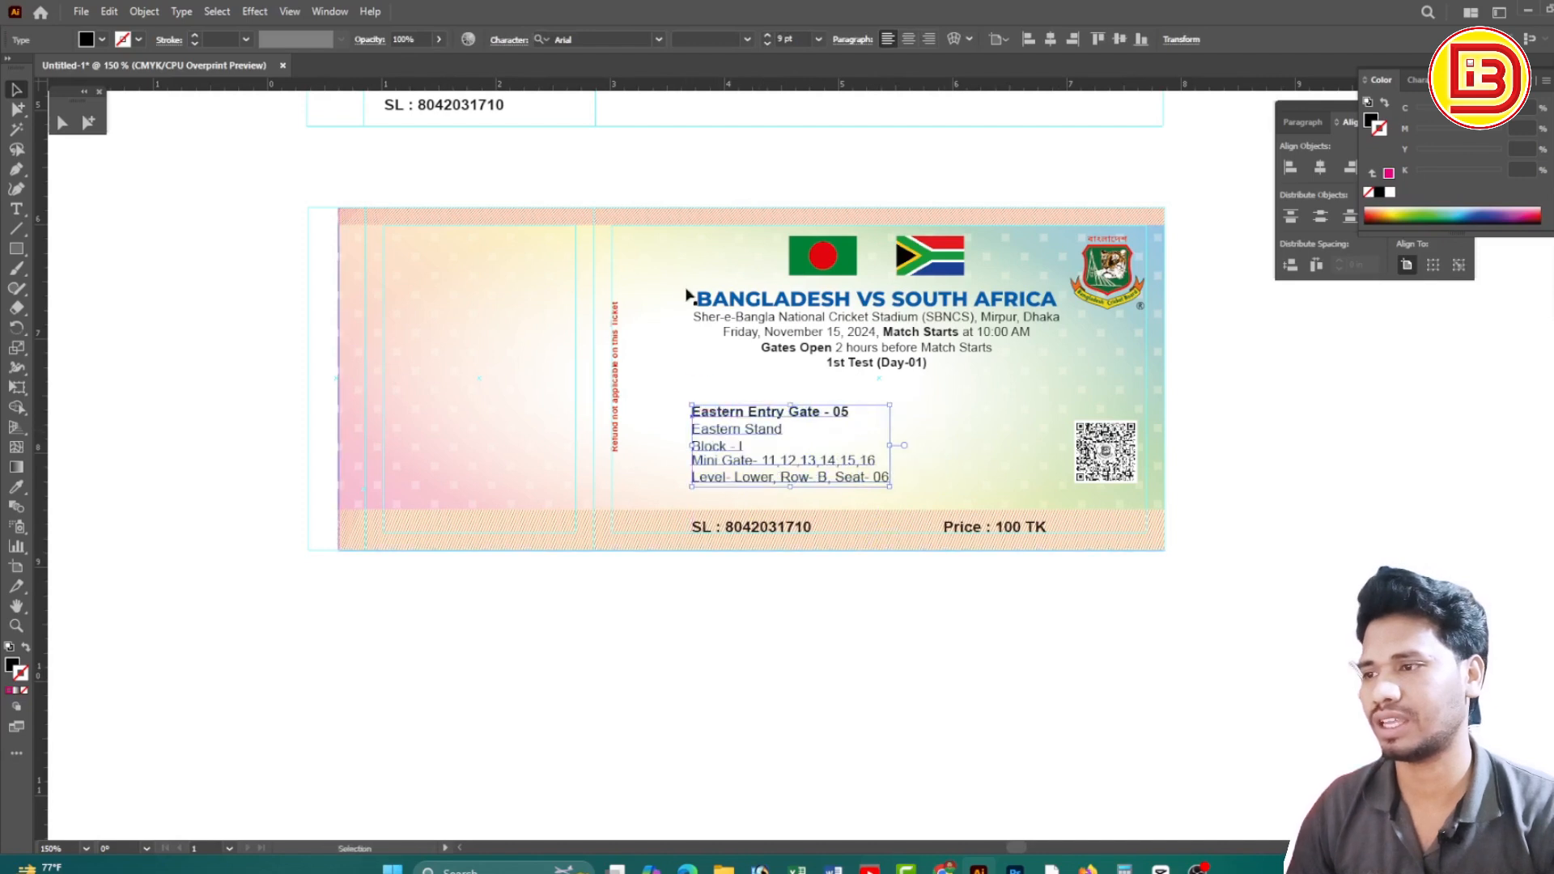
left_click(1234, 471)
Drag the faint 30%-opacity wave graphic from the upper draft down onto the lower ticket
left_click(901, 411, "ctrl+alt")
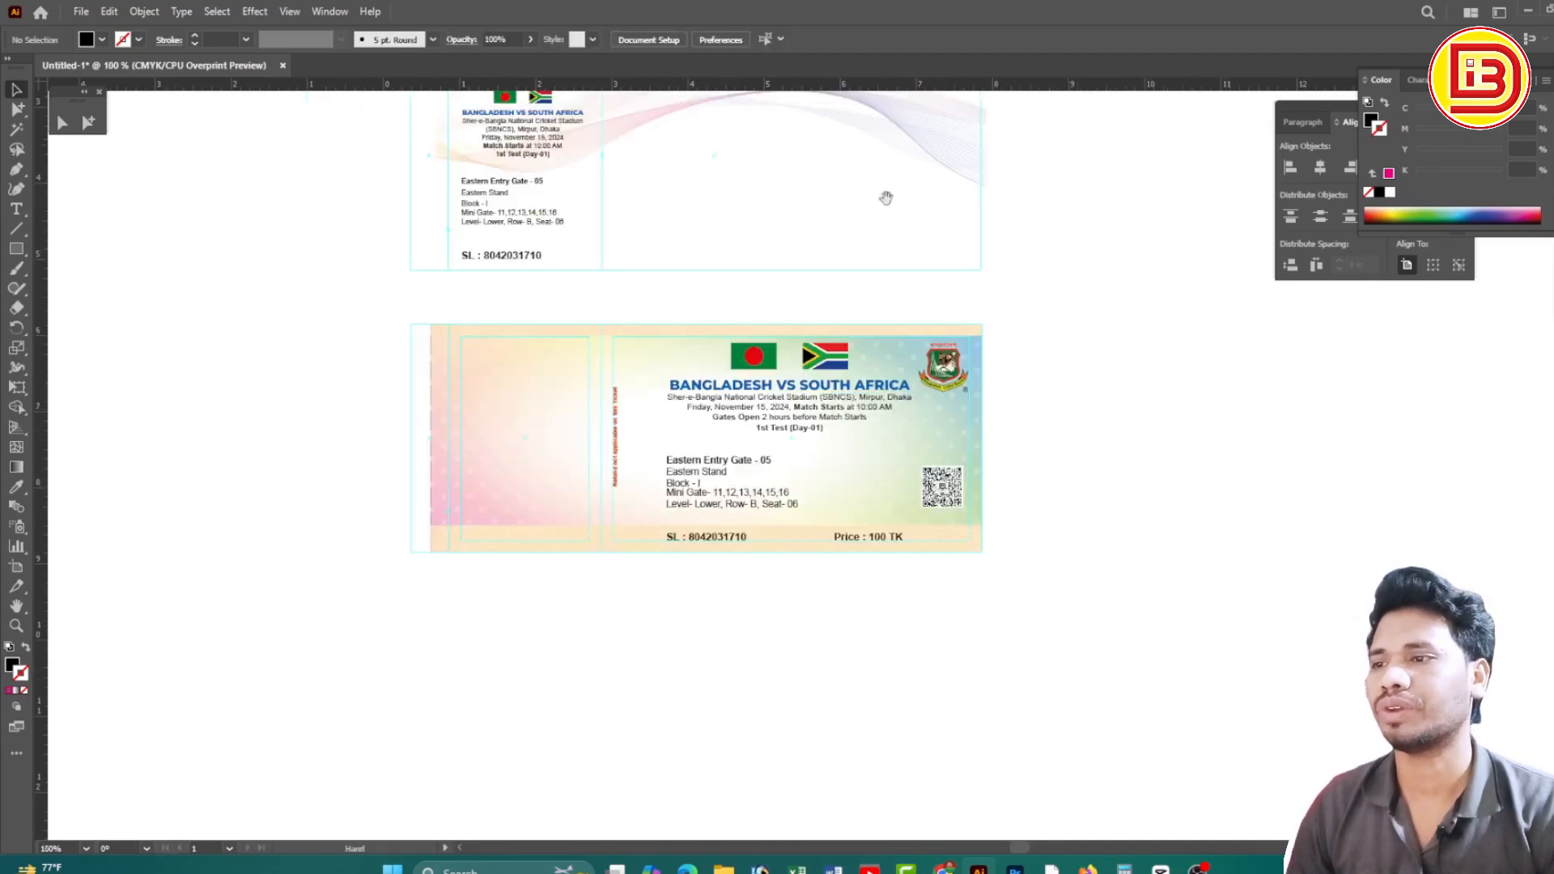
left_click_drag(913, 263, 921, 313)
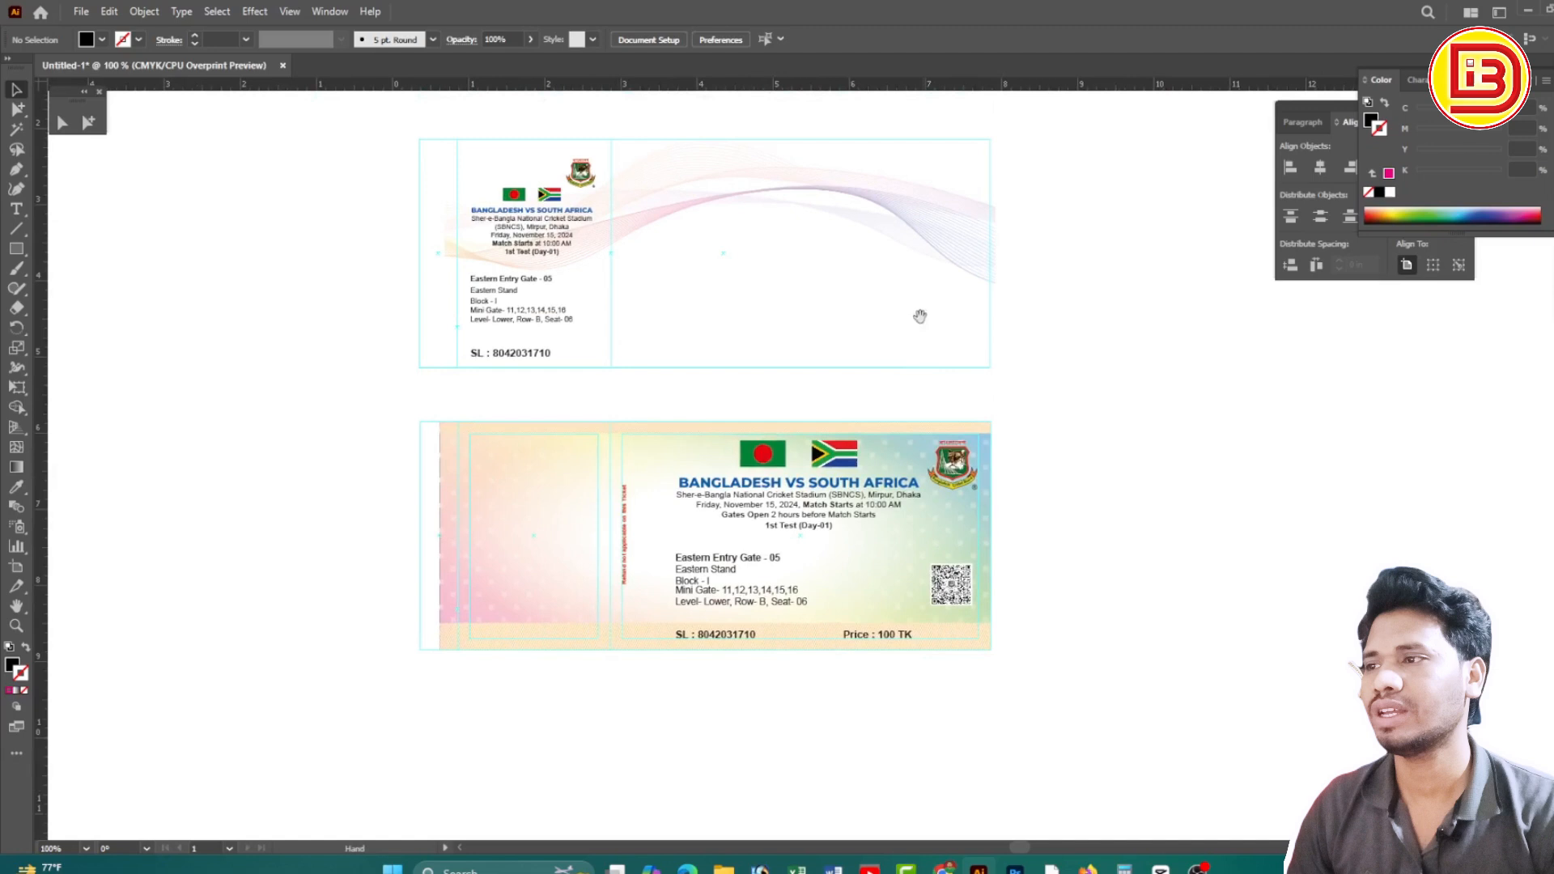
left_click(929, 232)
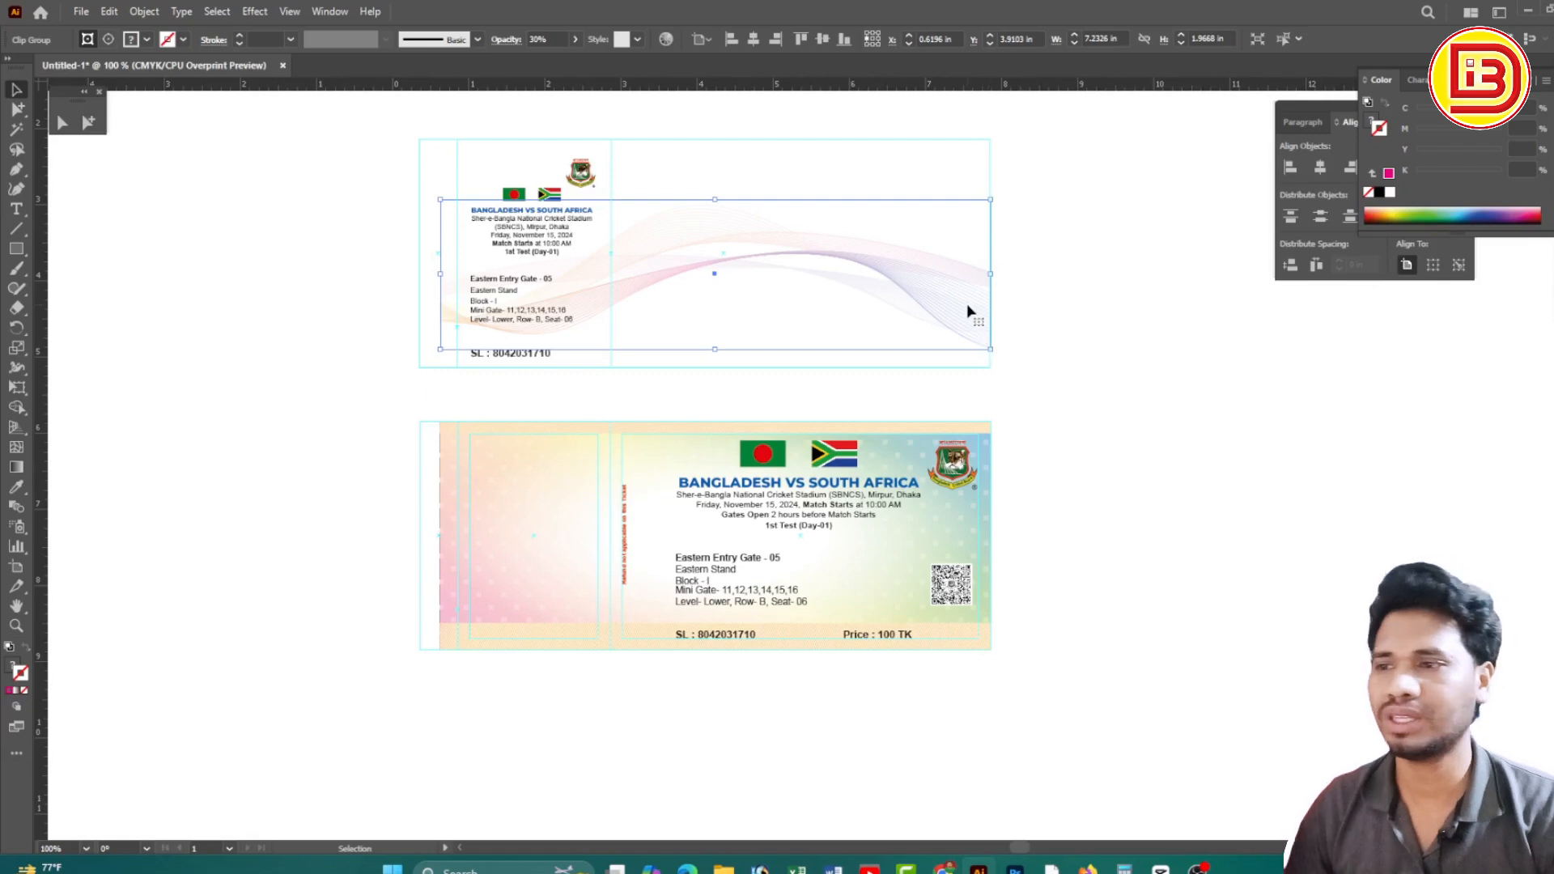
left_click_drag(969, 311, 963, 549)
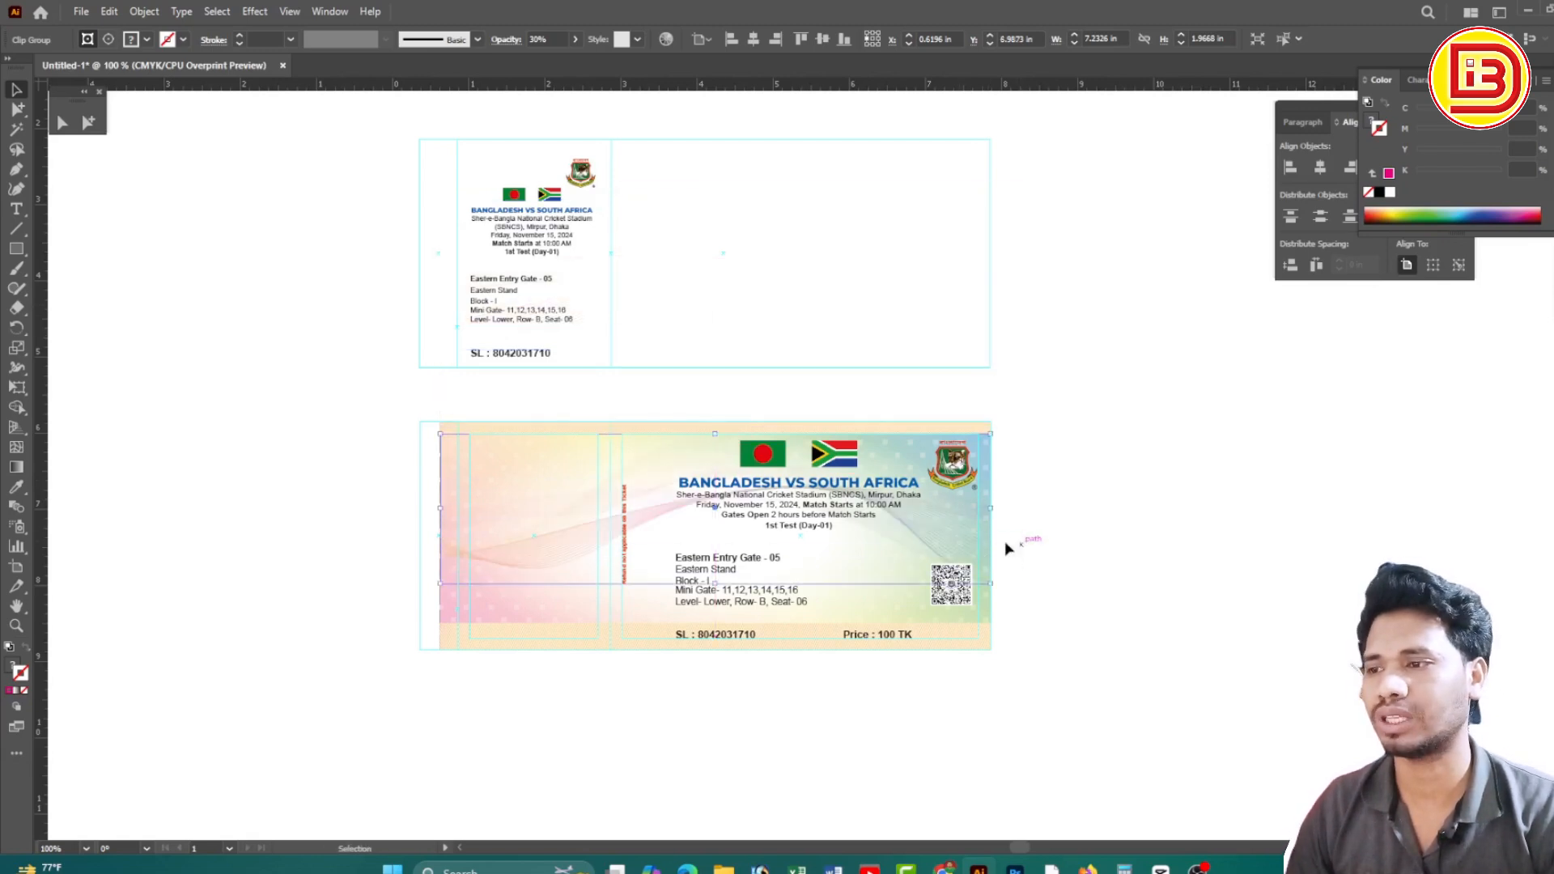
left_click_drag(371, 399, 1064, 648)
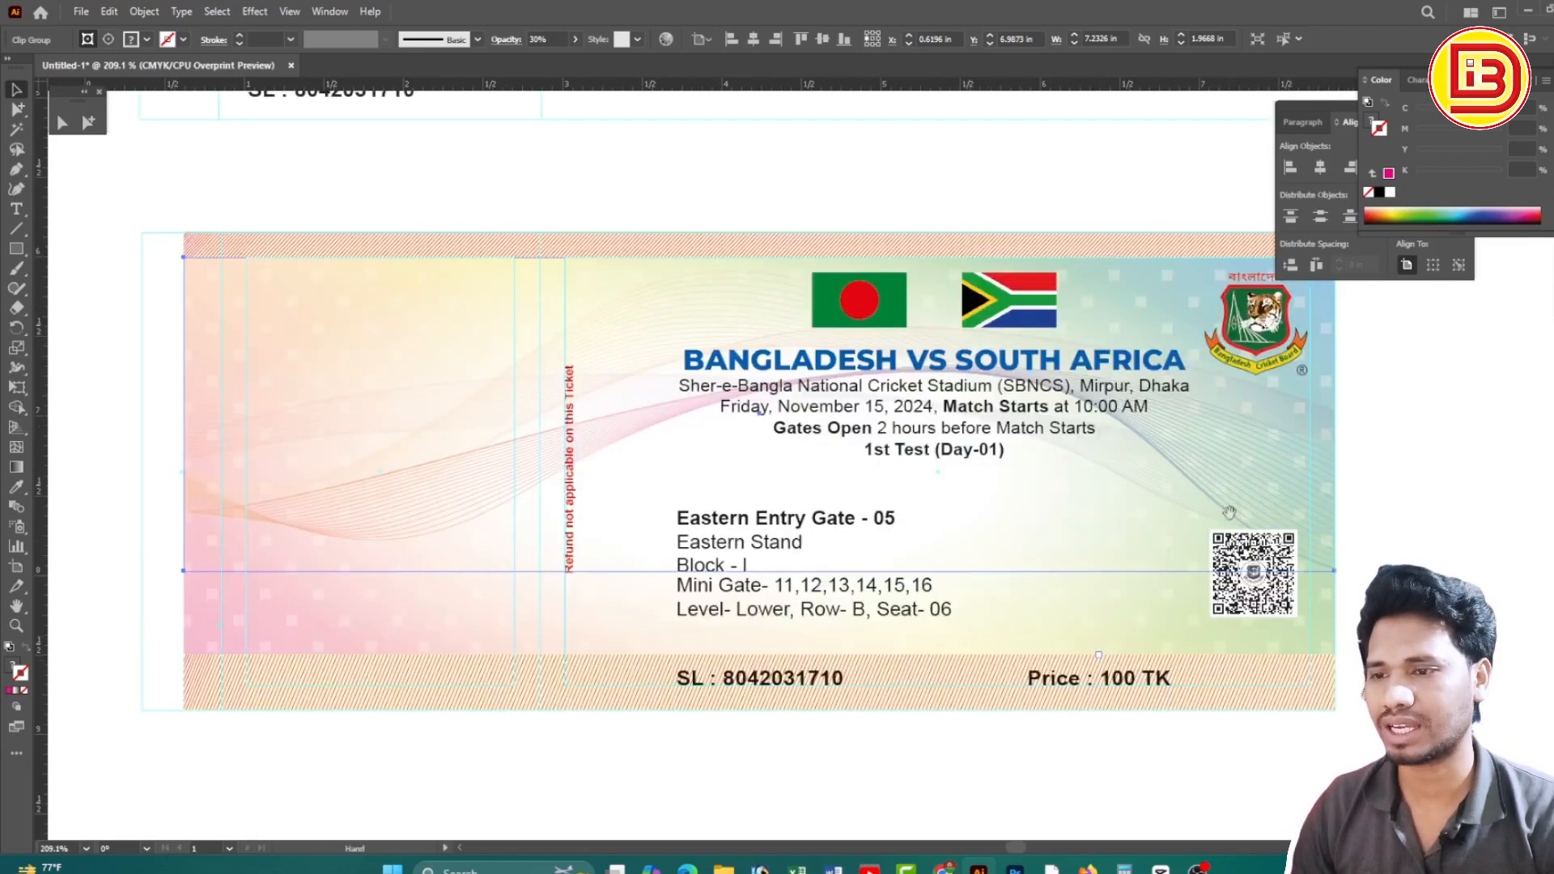
left_click(1407, 535)
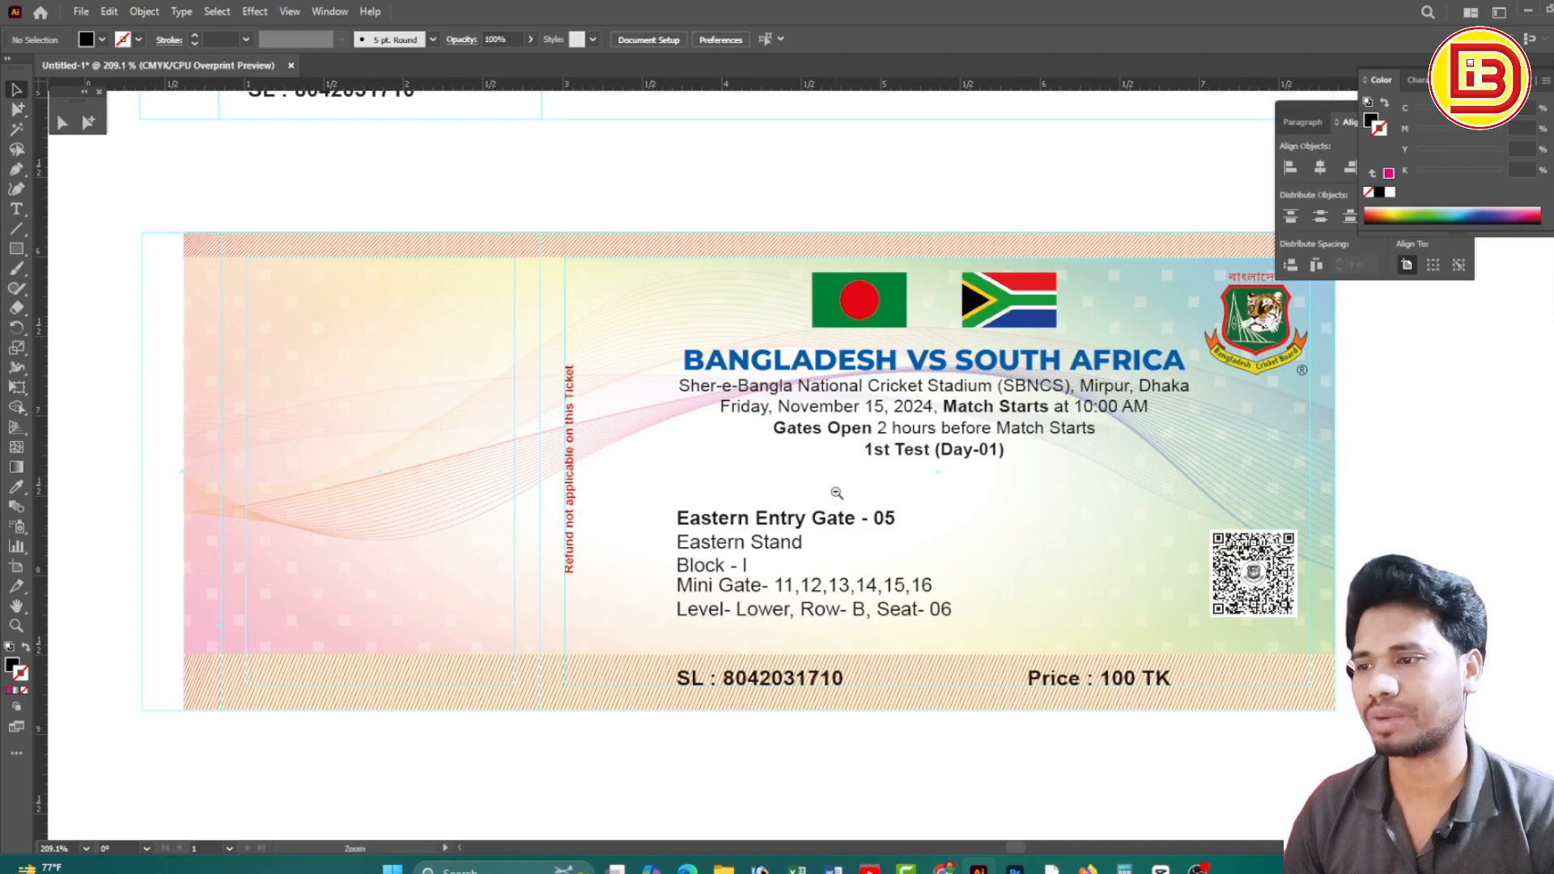
Zoom and pan around the canvas to inspect the lower ticket and frame the upper draft
left_click(837, 493, "ctrl+alt")
left_click(837, 493, "ctrl+alt")
left_click(836, 493, "ctrl+alt")
left_click(837, 493, "ctrl+alt")
left_click_drag(900, 392, 976, 443)
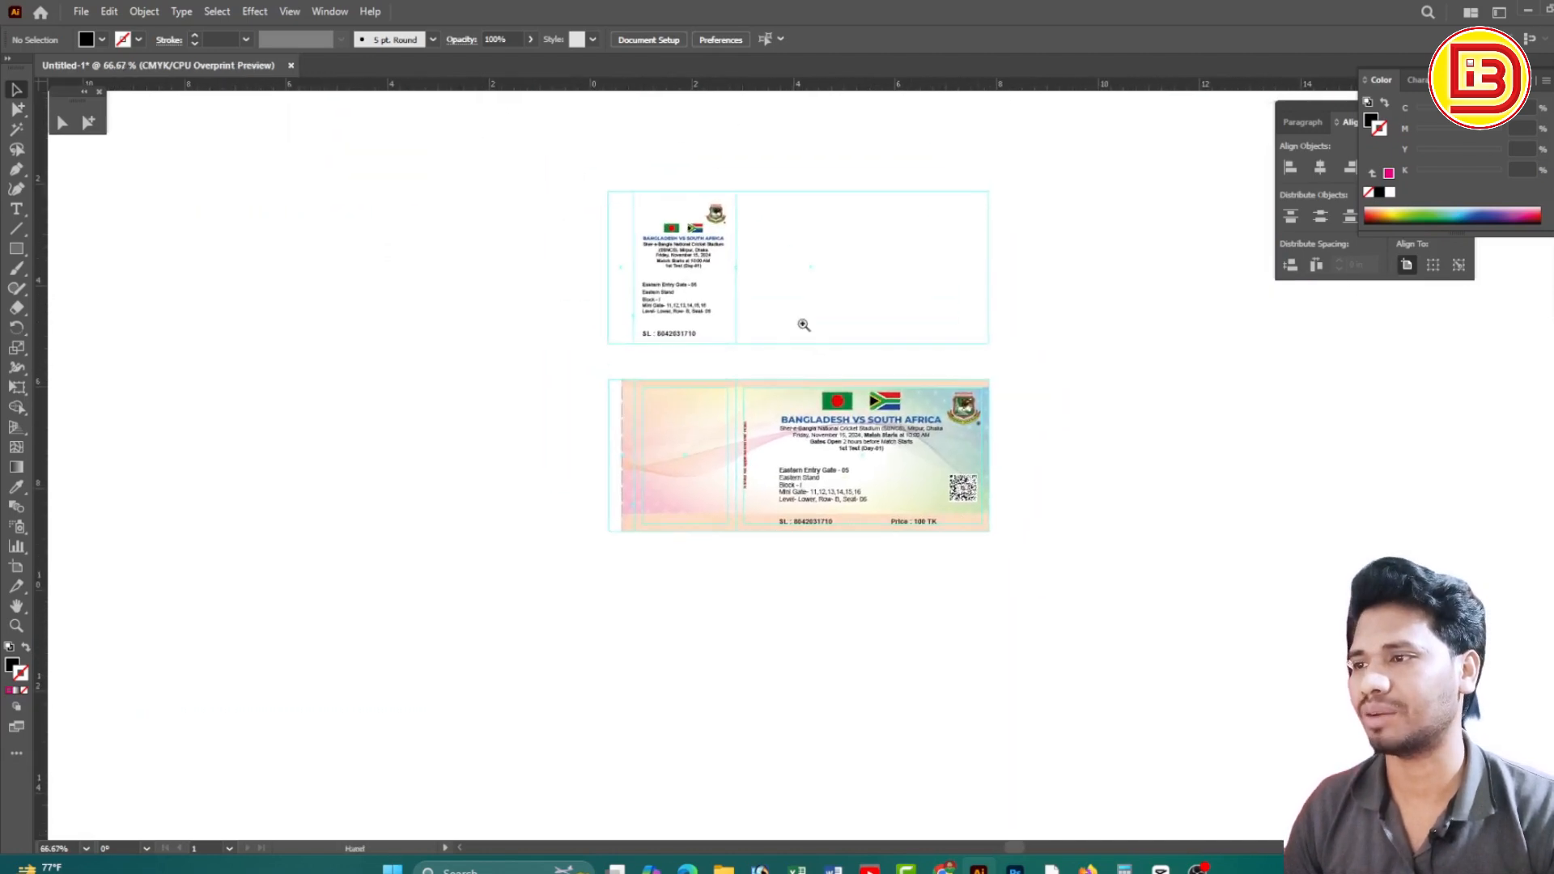
left_click_drag(971, 515, 1126, 602)
left_click_drag(1006, 561, 1071, 583)
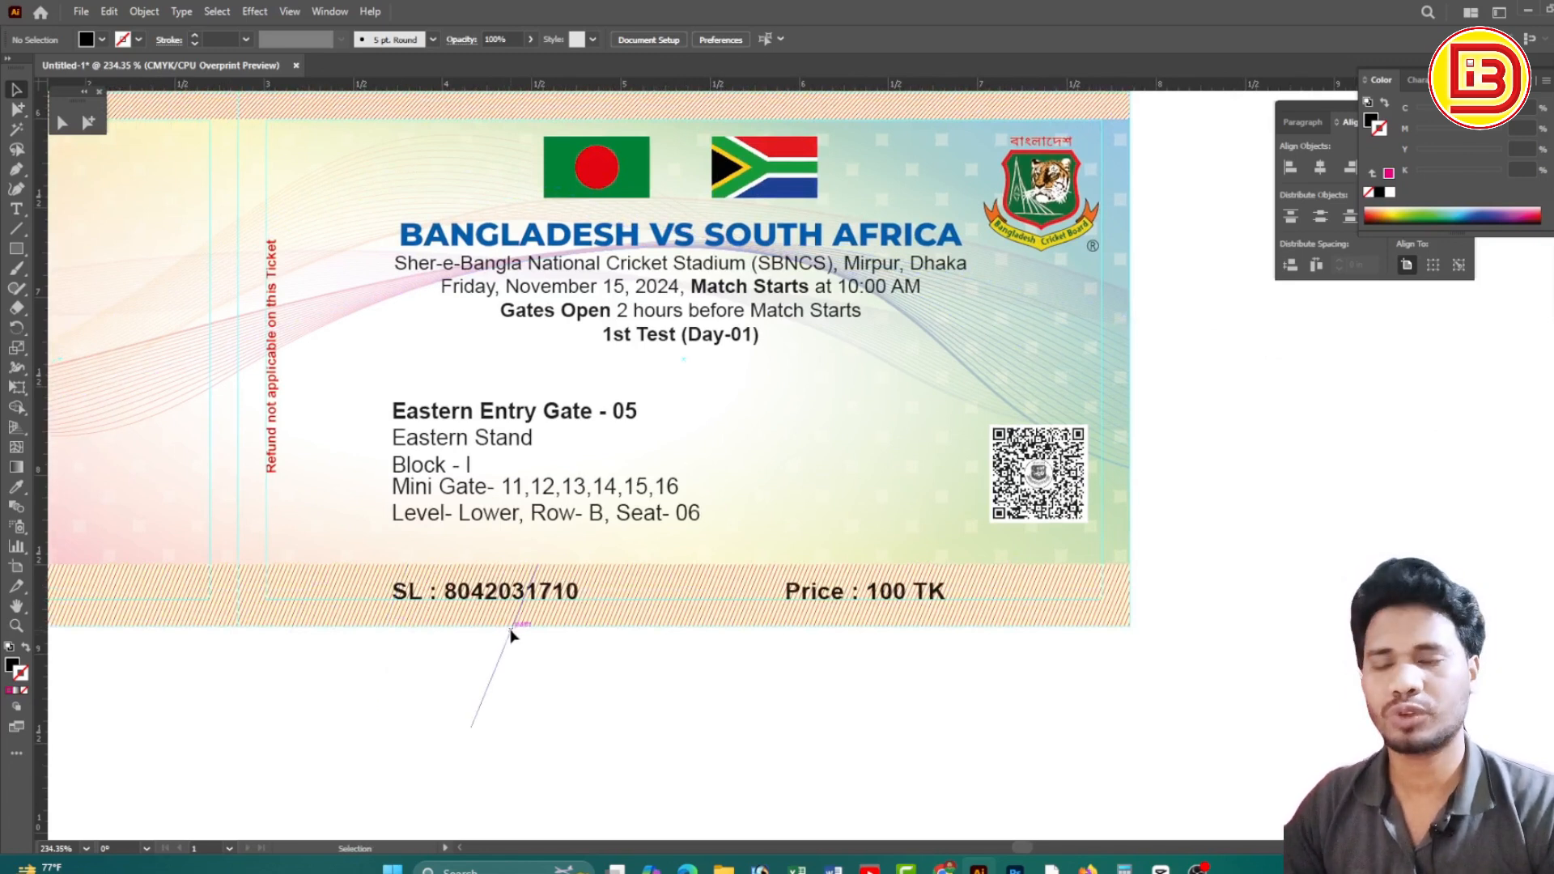
left_click_drag(656, 486, 873, 497)
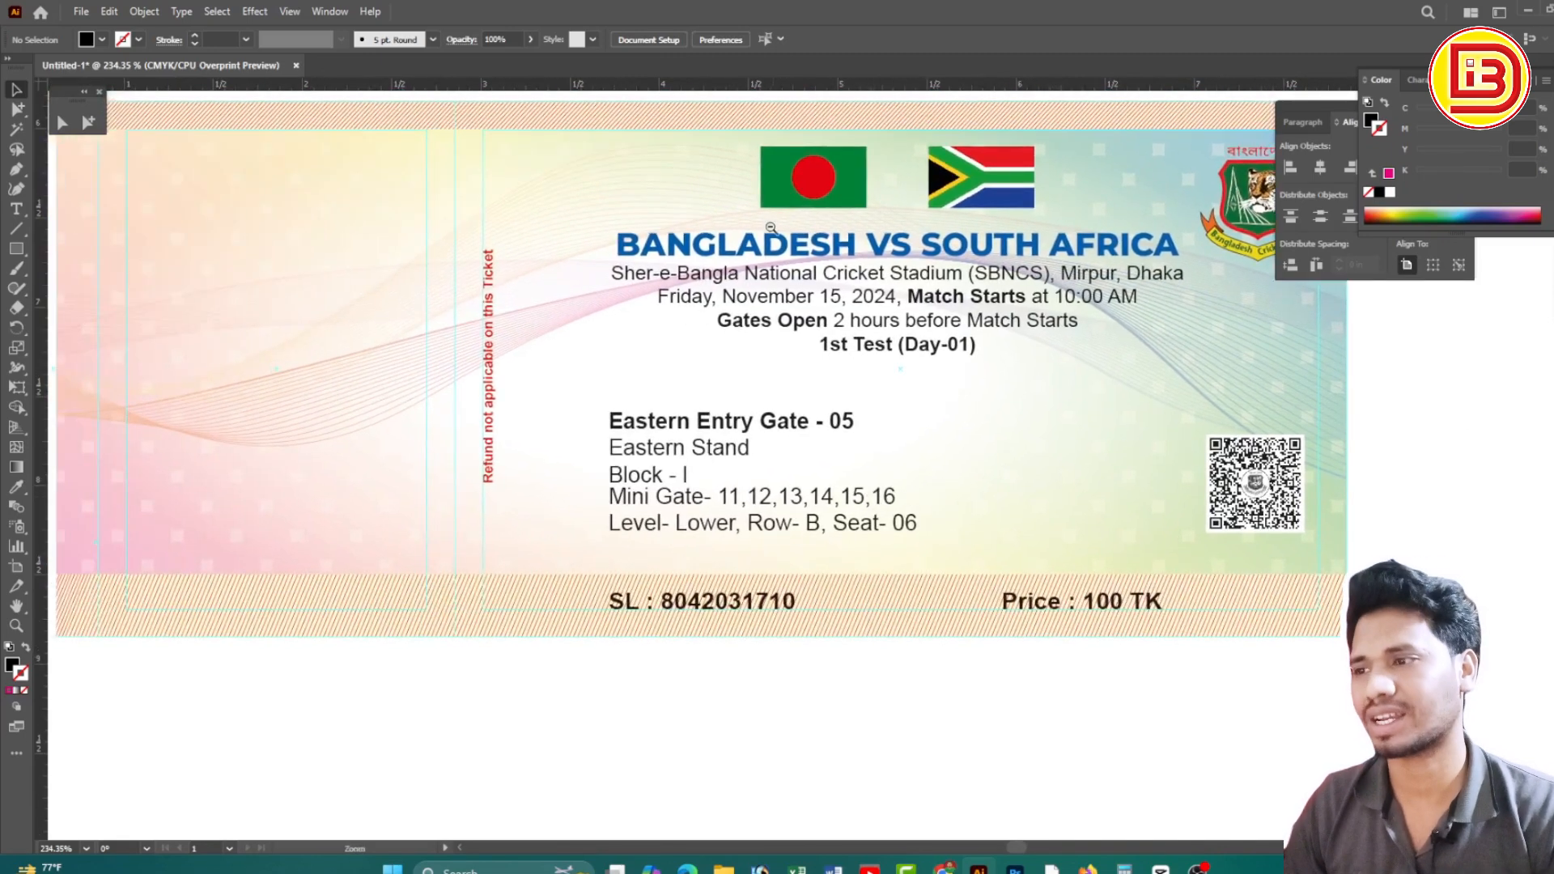
left_click(770, 228, "ctrl+alt")
left_click(770, 227, "ctrl+alt")
left_click_drag(740, 340, 746, 288)
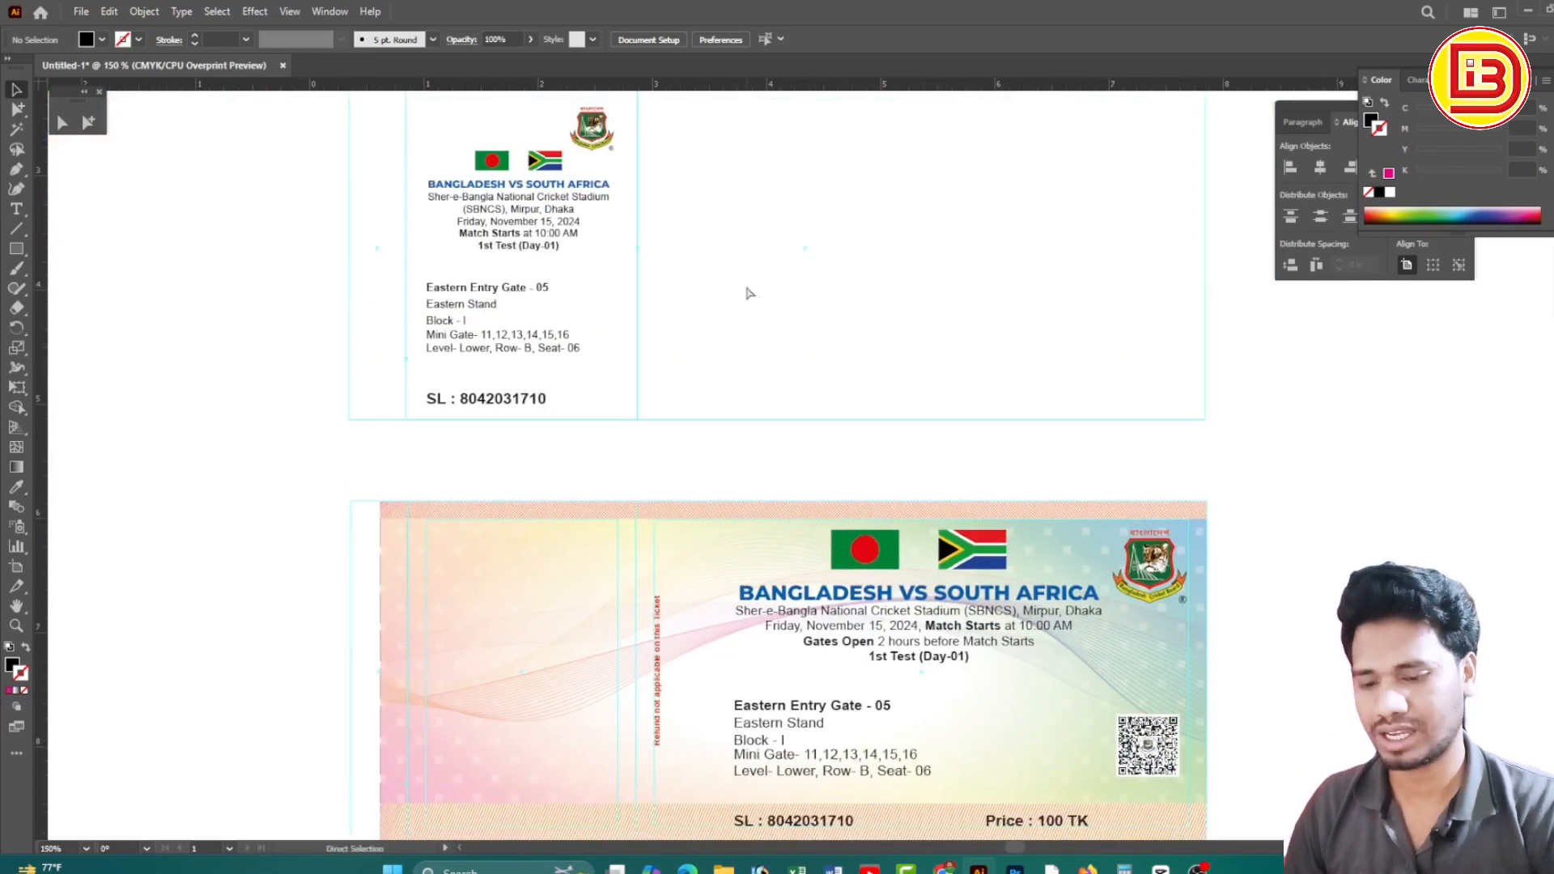
left_click_drag(859, 301, 873, 384)
Unlock the guides, marquee-select all of the upper draft ticket, and delete it
right_click(925, 283)
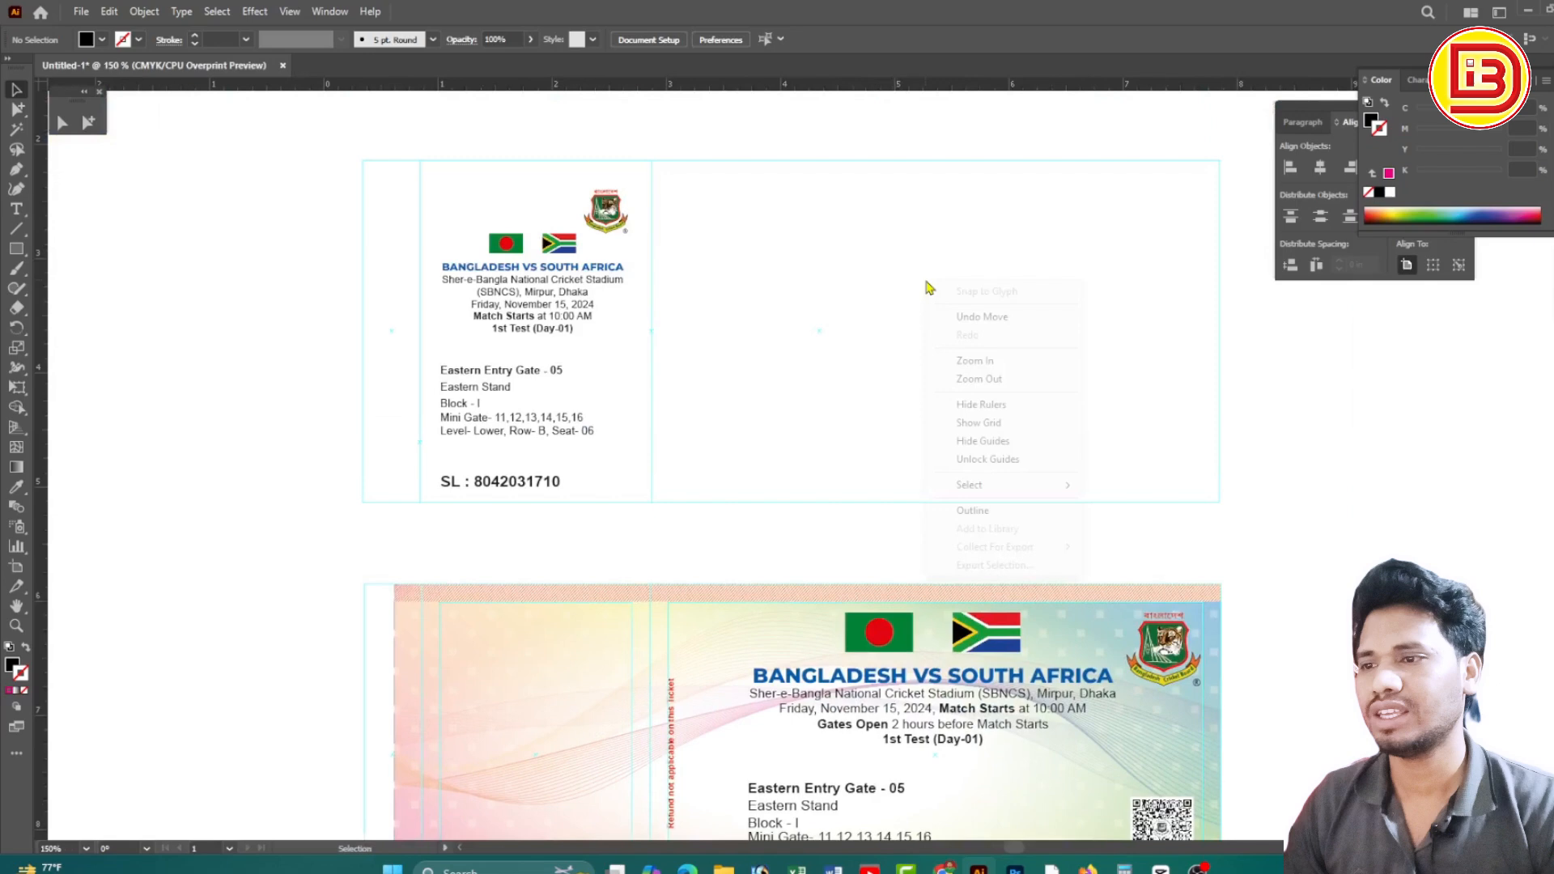
left_click(976, 461)
left_click_drag(1298, 537, 344, 110)
scroll(767, 348, "down", 5)
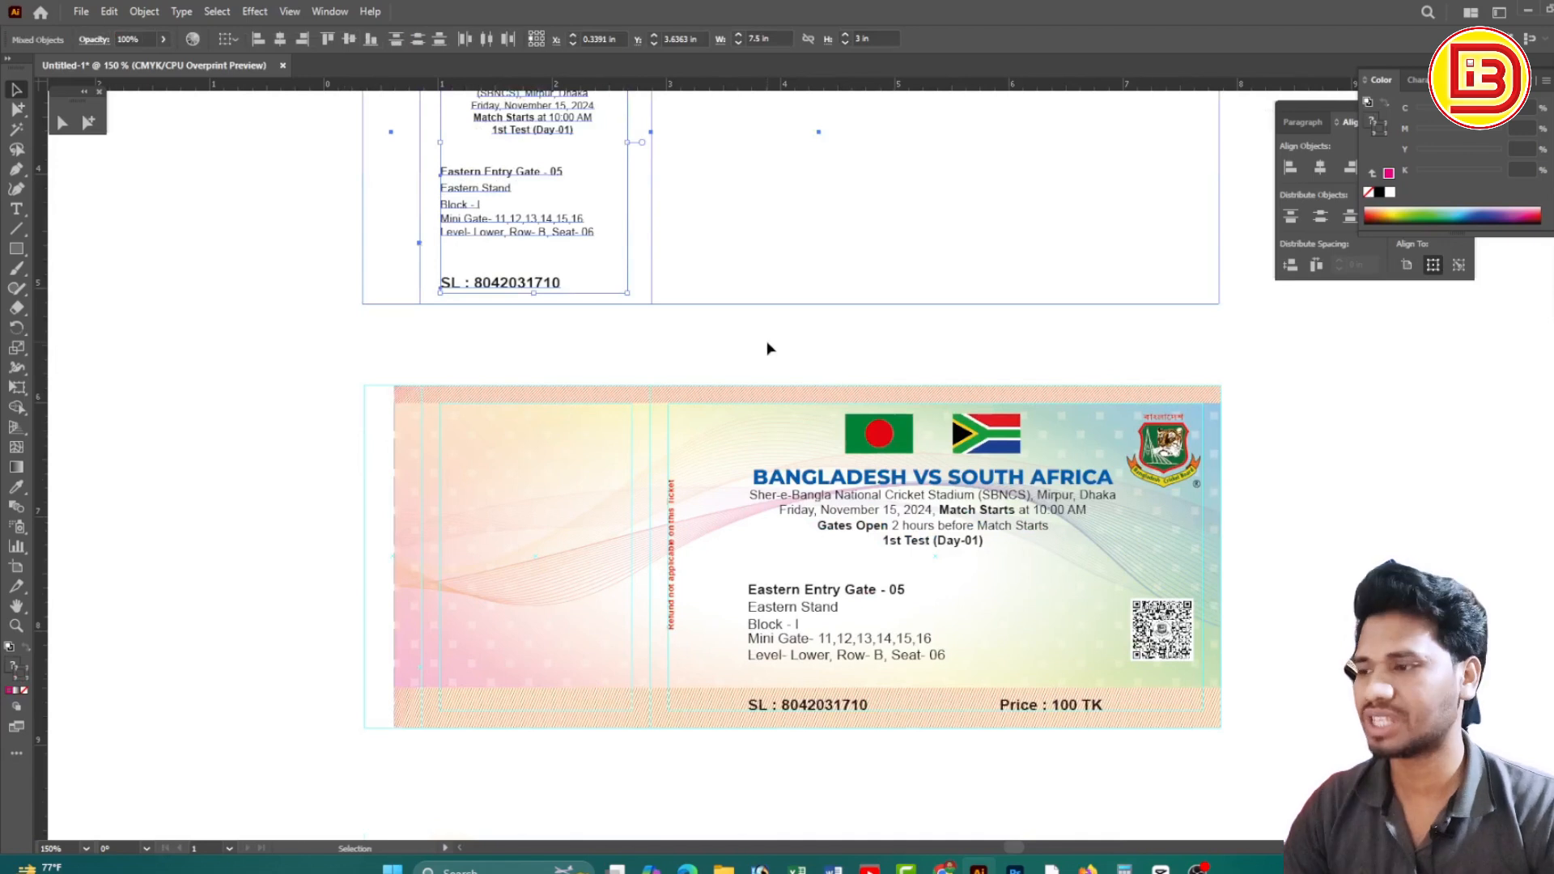
key("Delete")
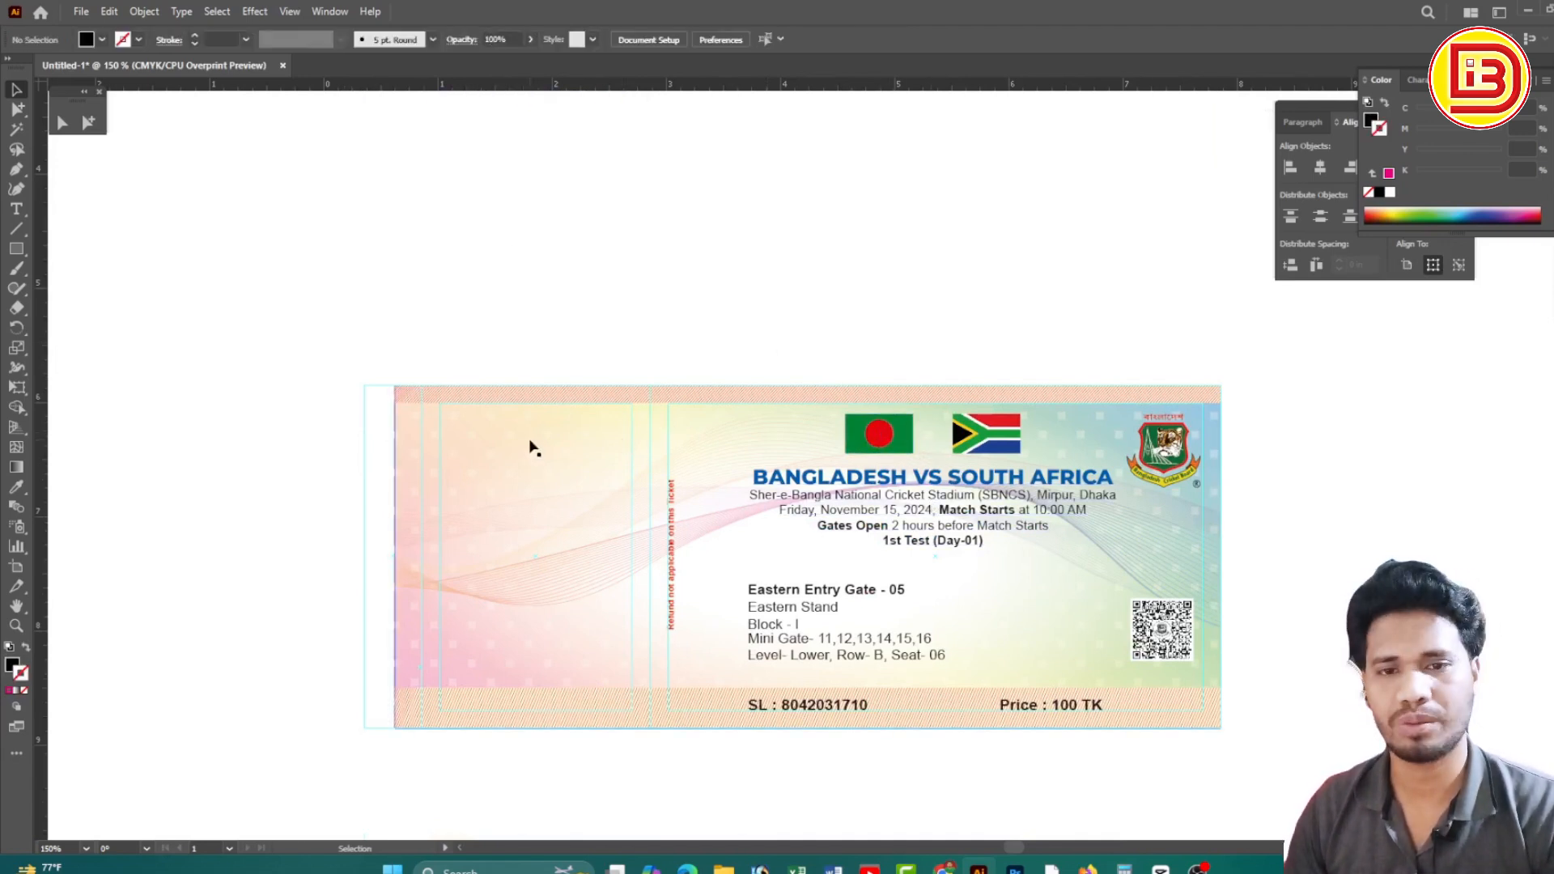
key("space")
Place a copy of the cricket board logo on the left stub and shrink it
left_click_drag(882, 554, 914, 503)
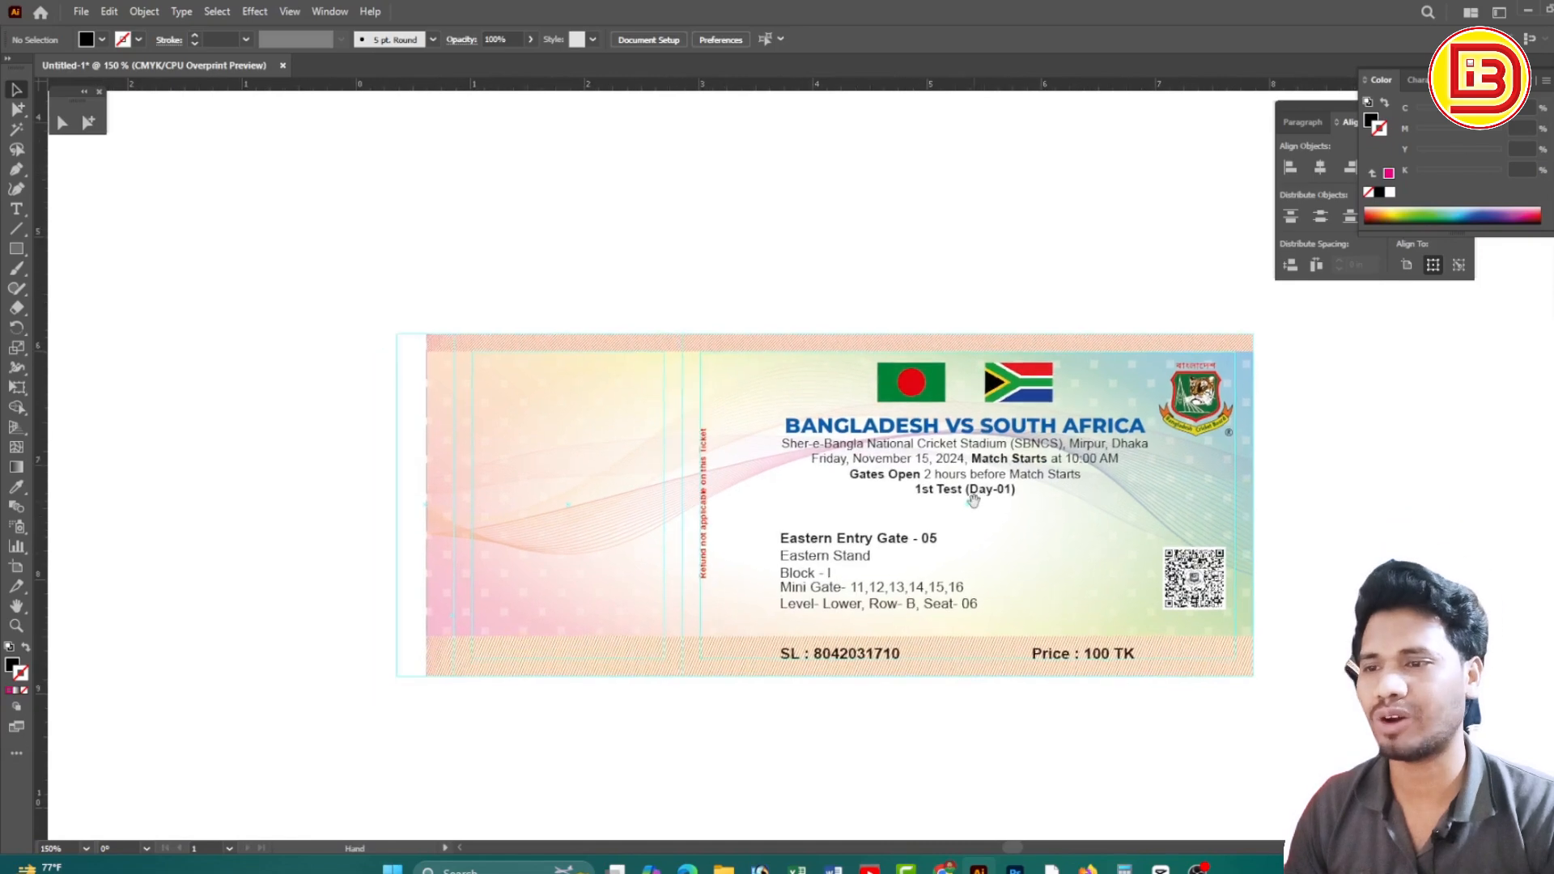
left_click_drag(1161, 419, 630, 420)
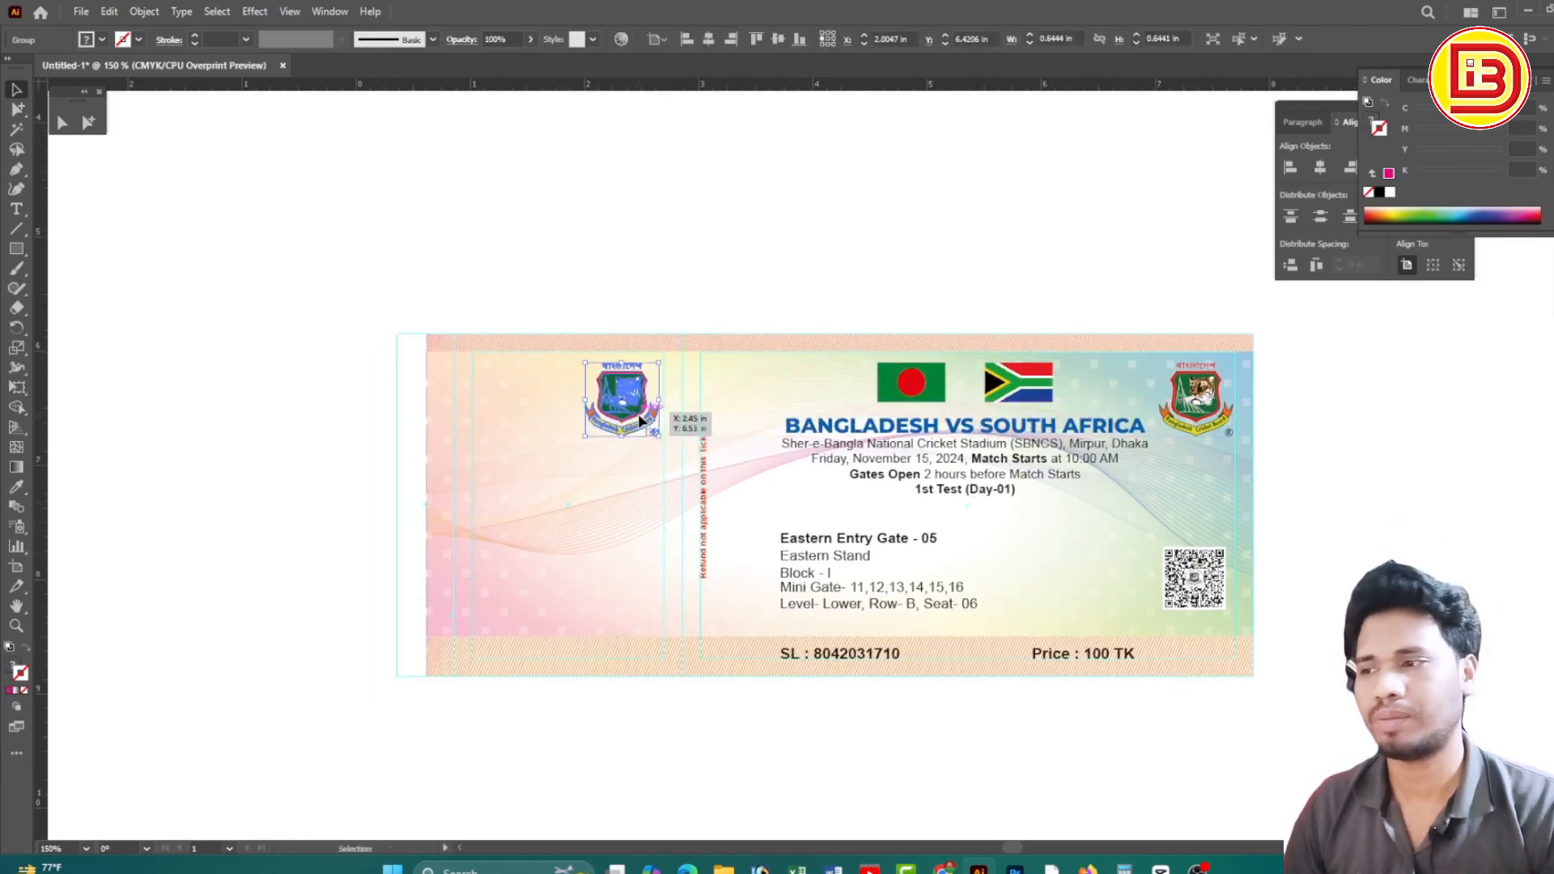
left_click_drag(799, 514, 800, 515)
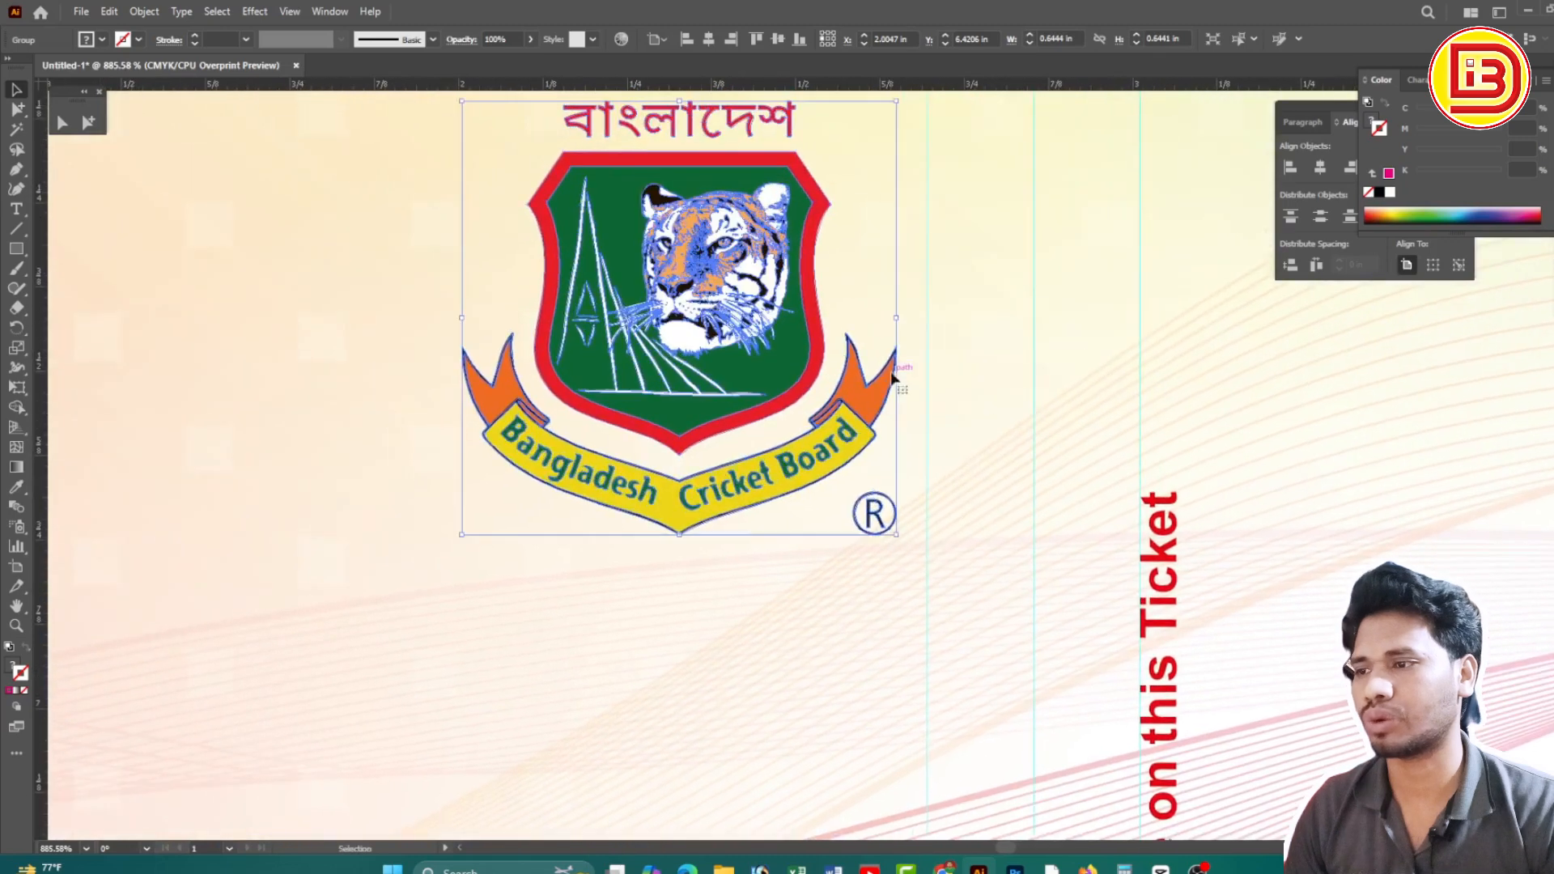
left_click_drag(896, 321, 832, 318)
Position the stub logo at the top, level with the flags
key("z")
left_click(877, 401, "ctrl+alt")
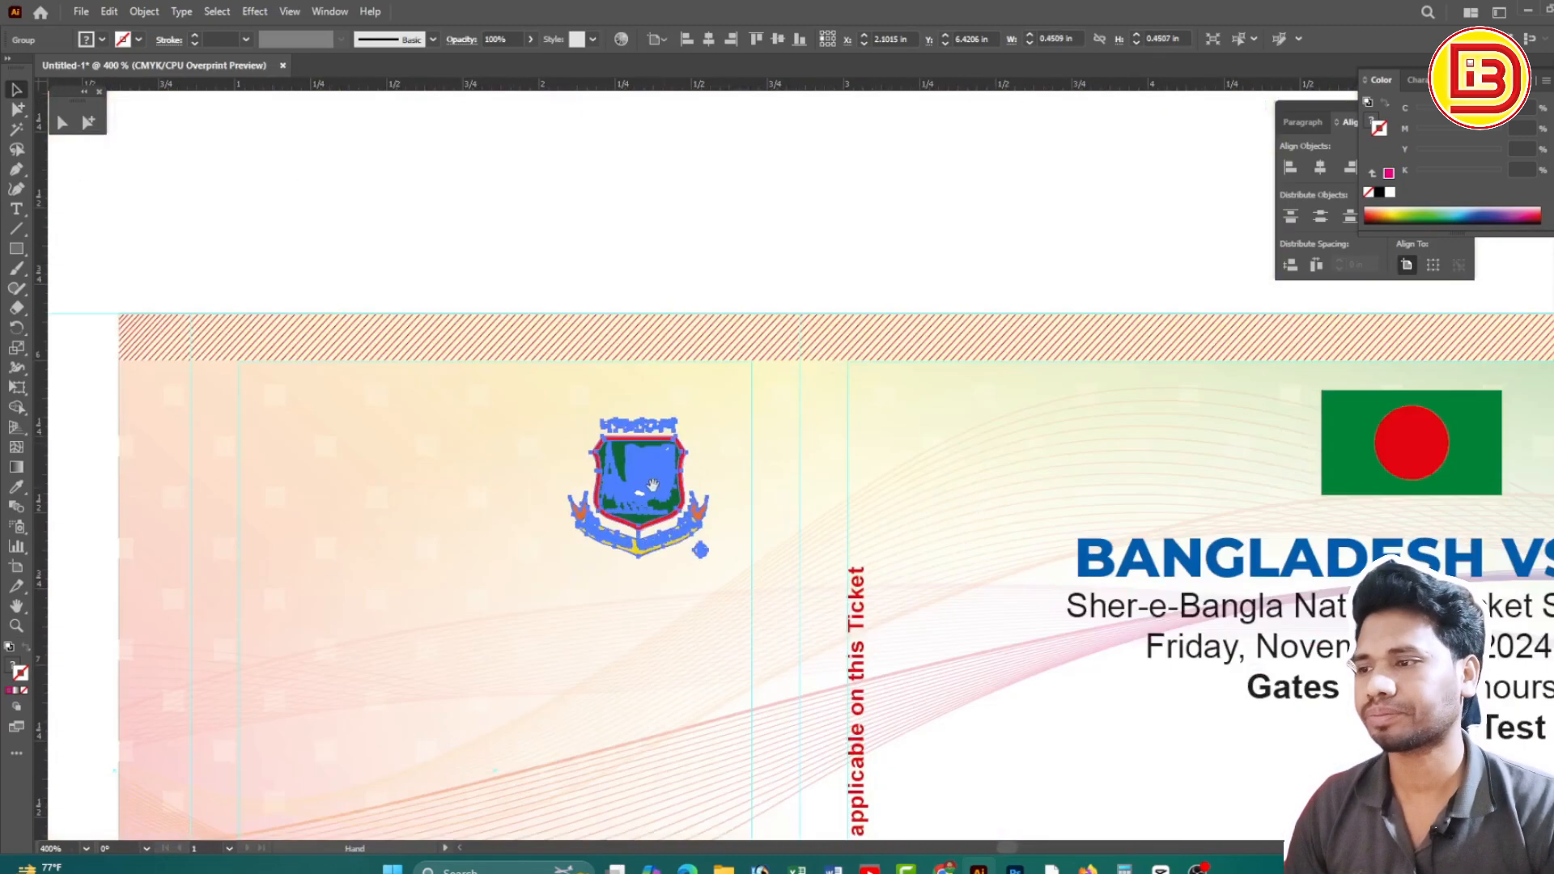
left_click_drag(638, 484, 681, 432)
left_click(882, 525, "ctrl+alt")
left_click(883, 525, "ctrl+alt")
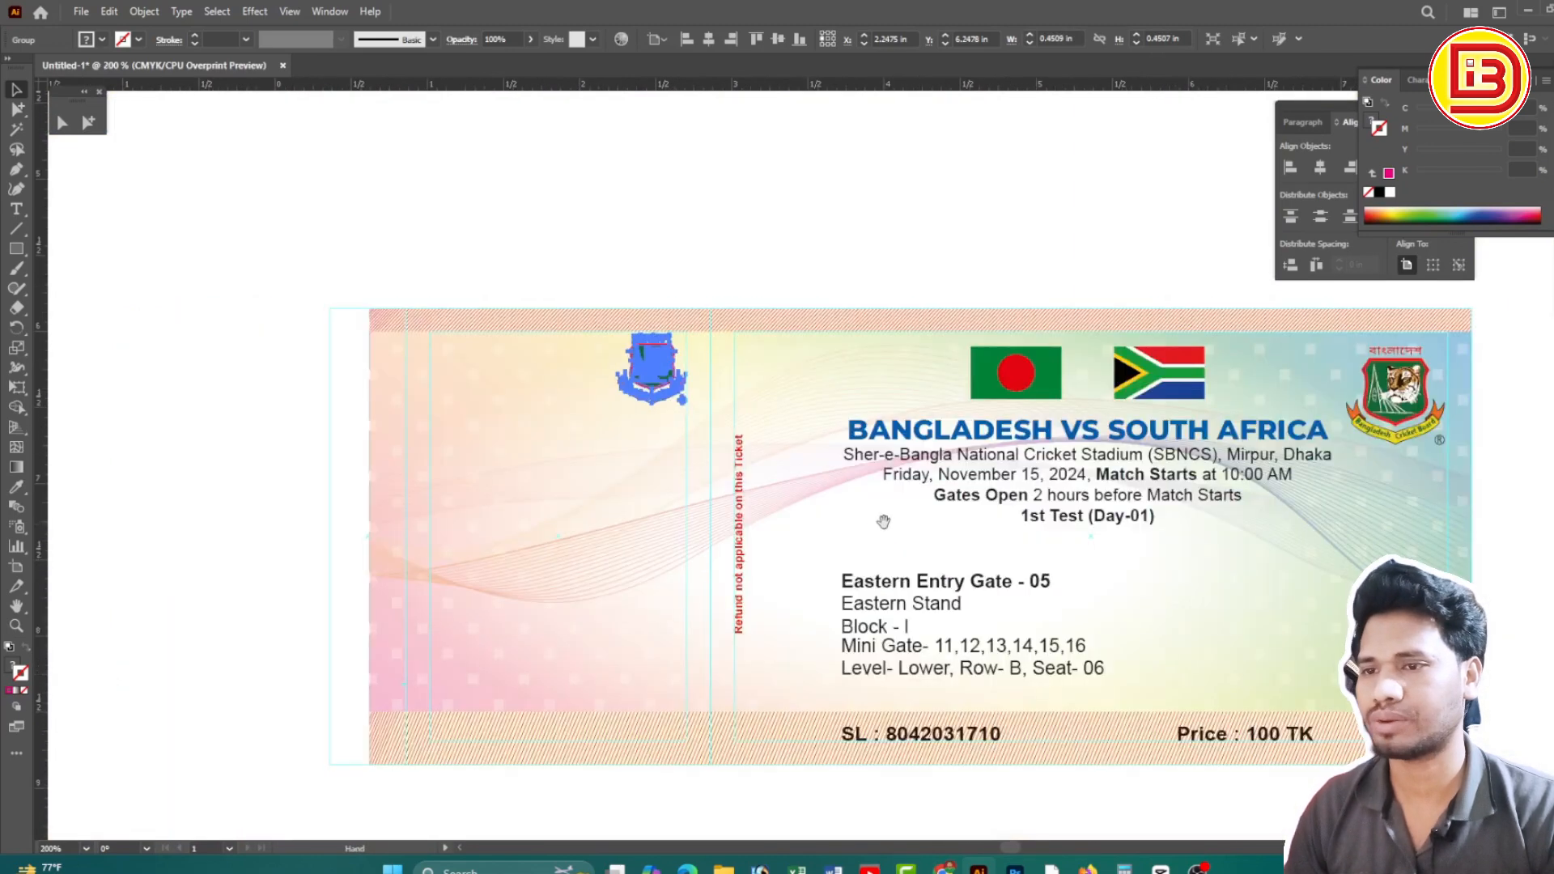
left_click_drag(647, 369, 646, 381)
left_click(836, 224)
left_click(1147, 383)
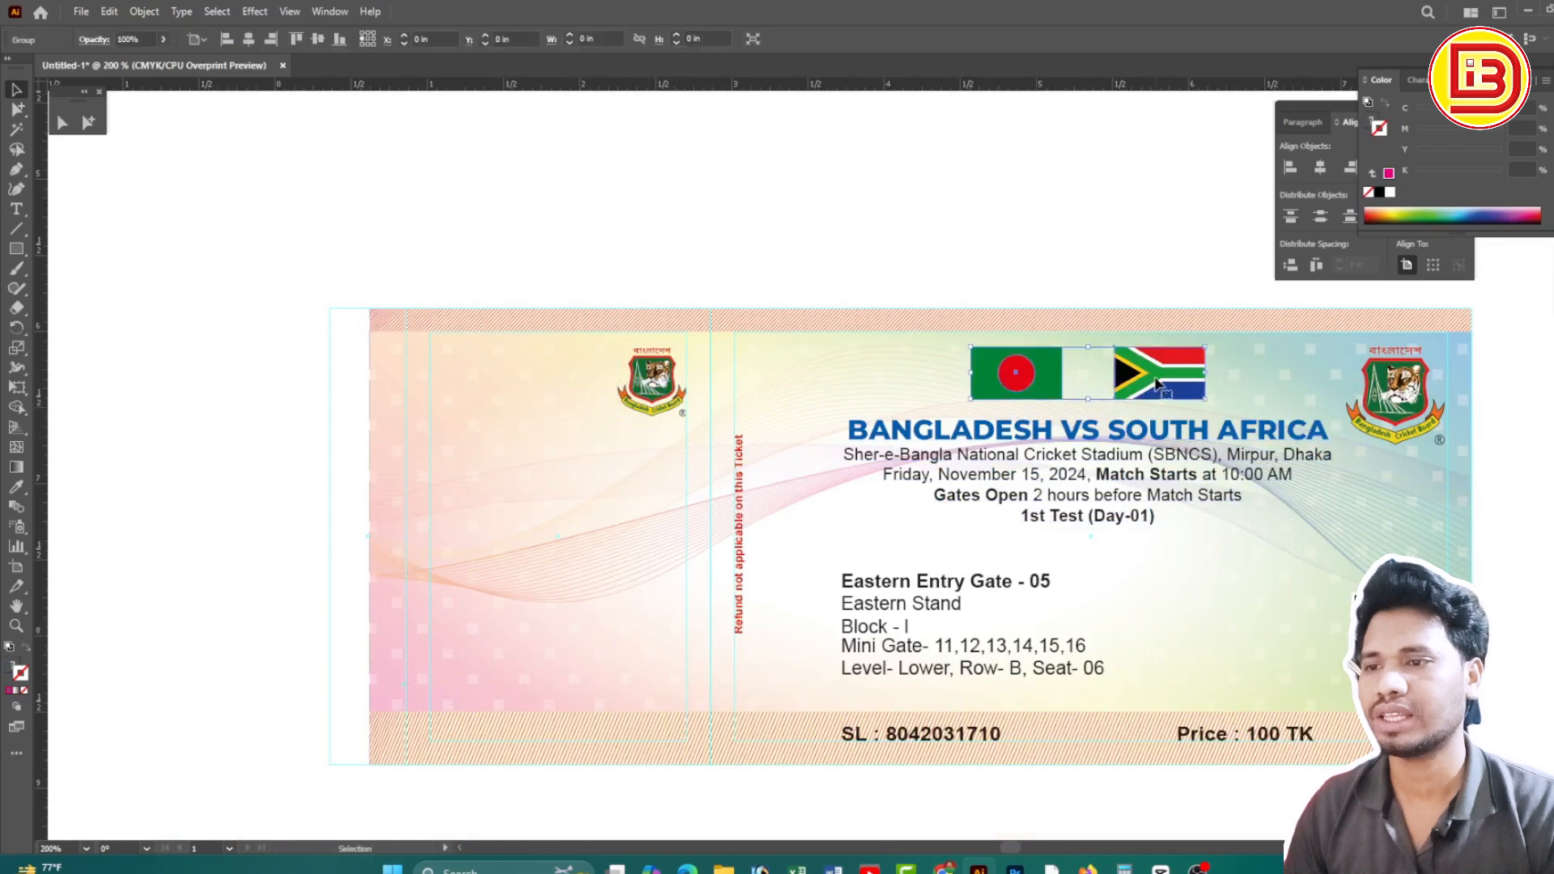
Copy the two flags and BANGLADESH VS SOUTH AFRICA title onto the stub, scaled down
left_click(1072, 453, "shift")
left_click_drag(1083, 451, 555, 460)
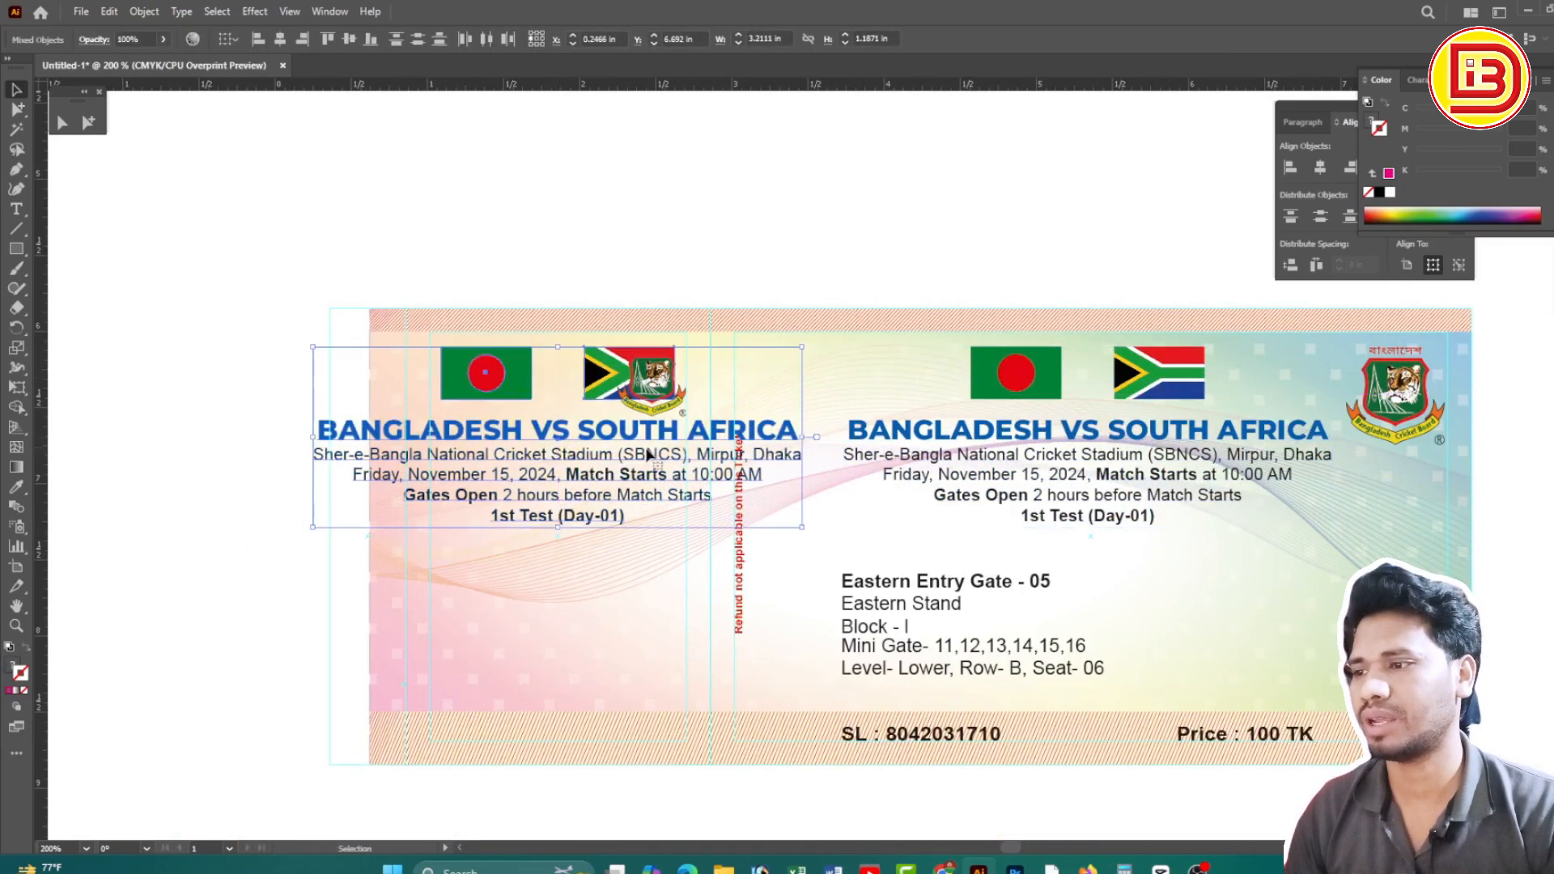
left_click_drag(802, 442, 686, 444)
key("ctrl+plus")
key("ctrl+plus")
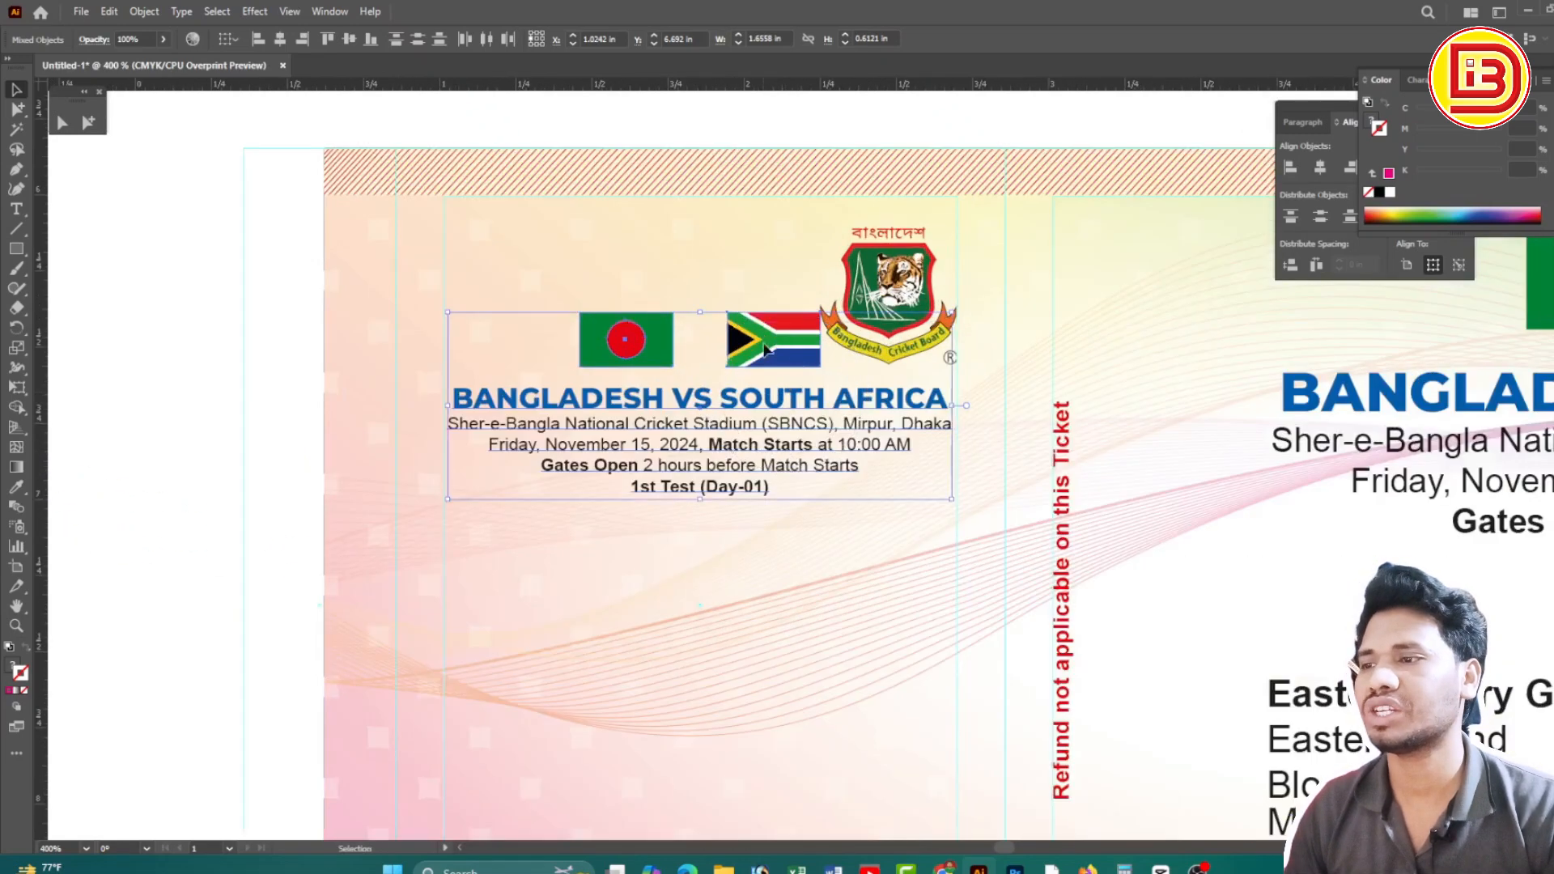
left_click_drag(765, 350, 733, 291)
key("ctrl+minus")
key("ctrl+minus")
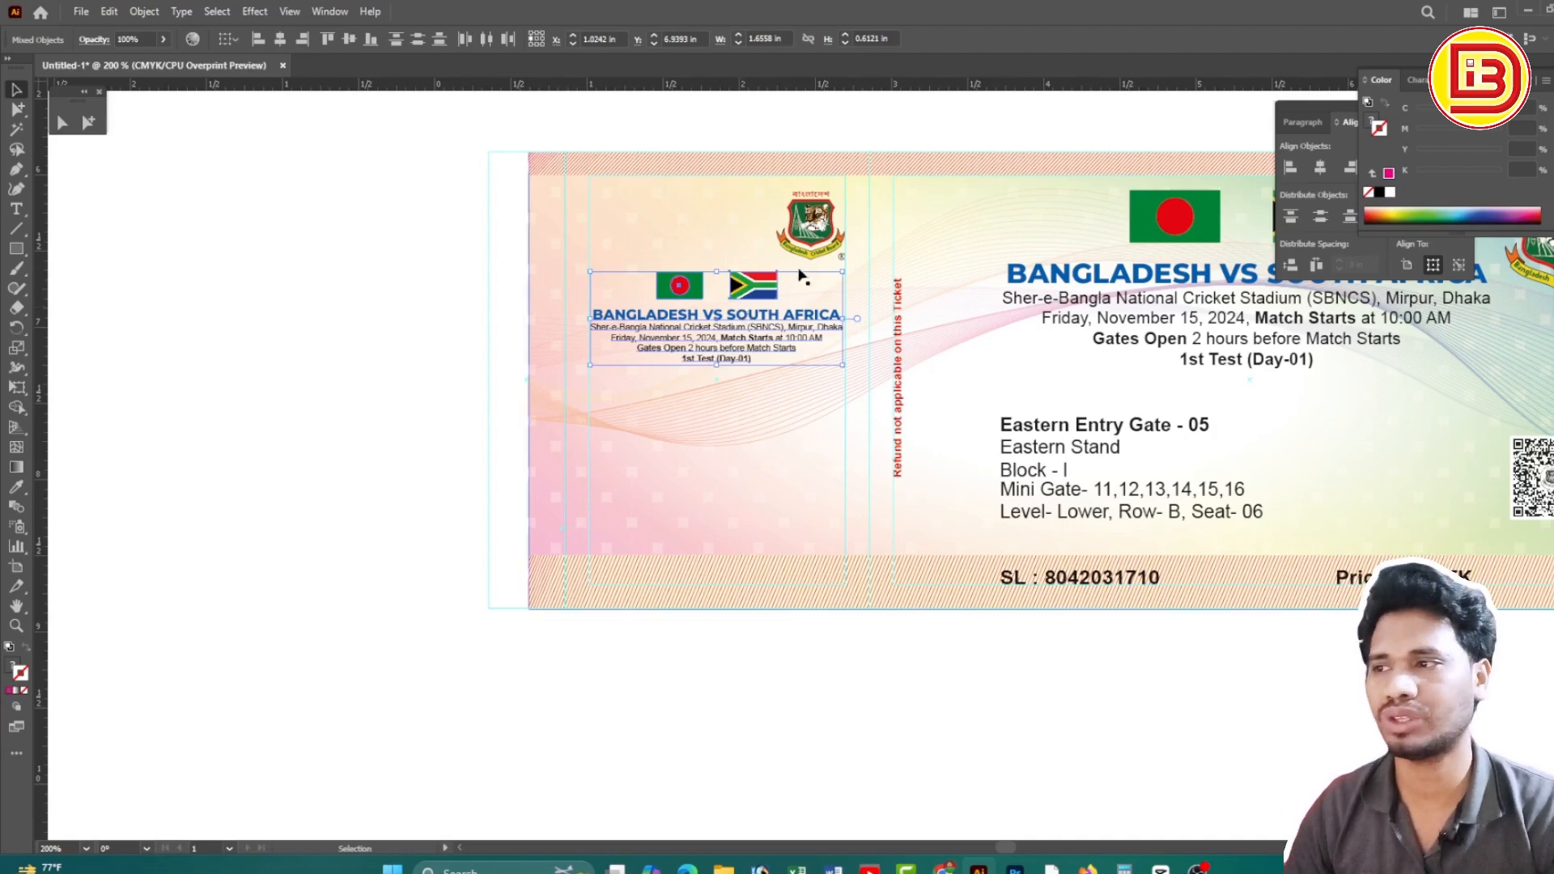
Move the cricket board logo above the stub's flags and title
left_click_drag(807, 229, 714, 229)
left_click(953, 321, "ctrl+alt")
left_click(953, 316)
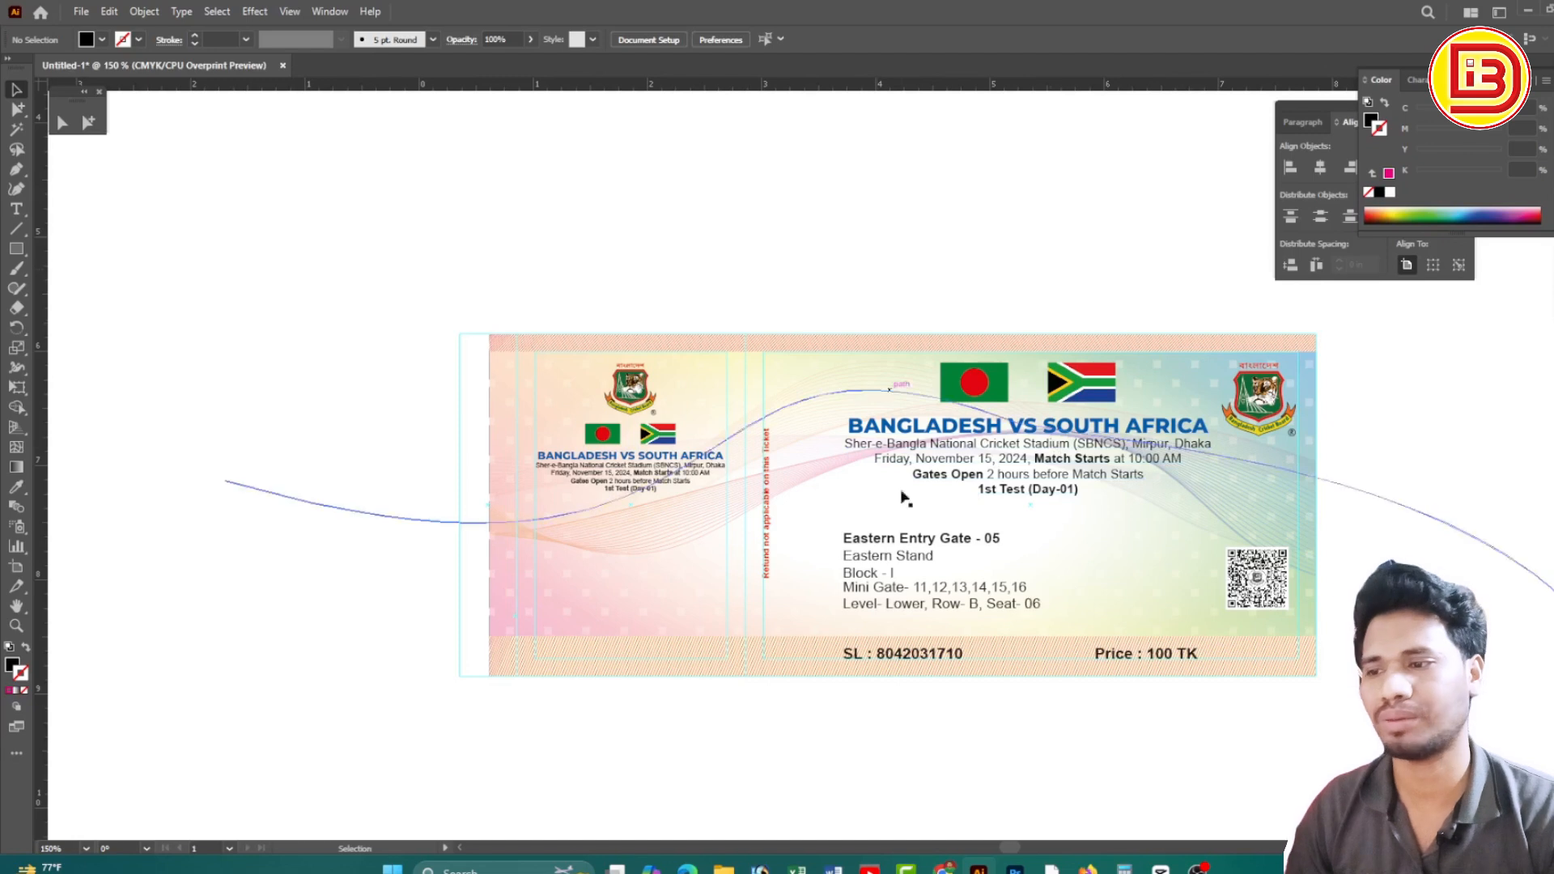
Copy the Eastern Entry Gate seat details block onto the left stub
left_click(895, 553)
left_click_drag(884, 547, 626, 527)
left_click(701, 267)
Copy the SL and Price : 100 TK lines onto the stub and scale them down
left_click(904, 660)
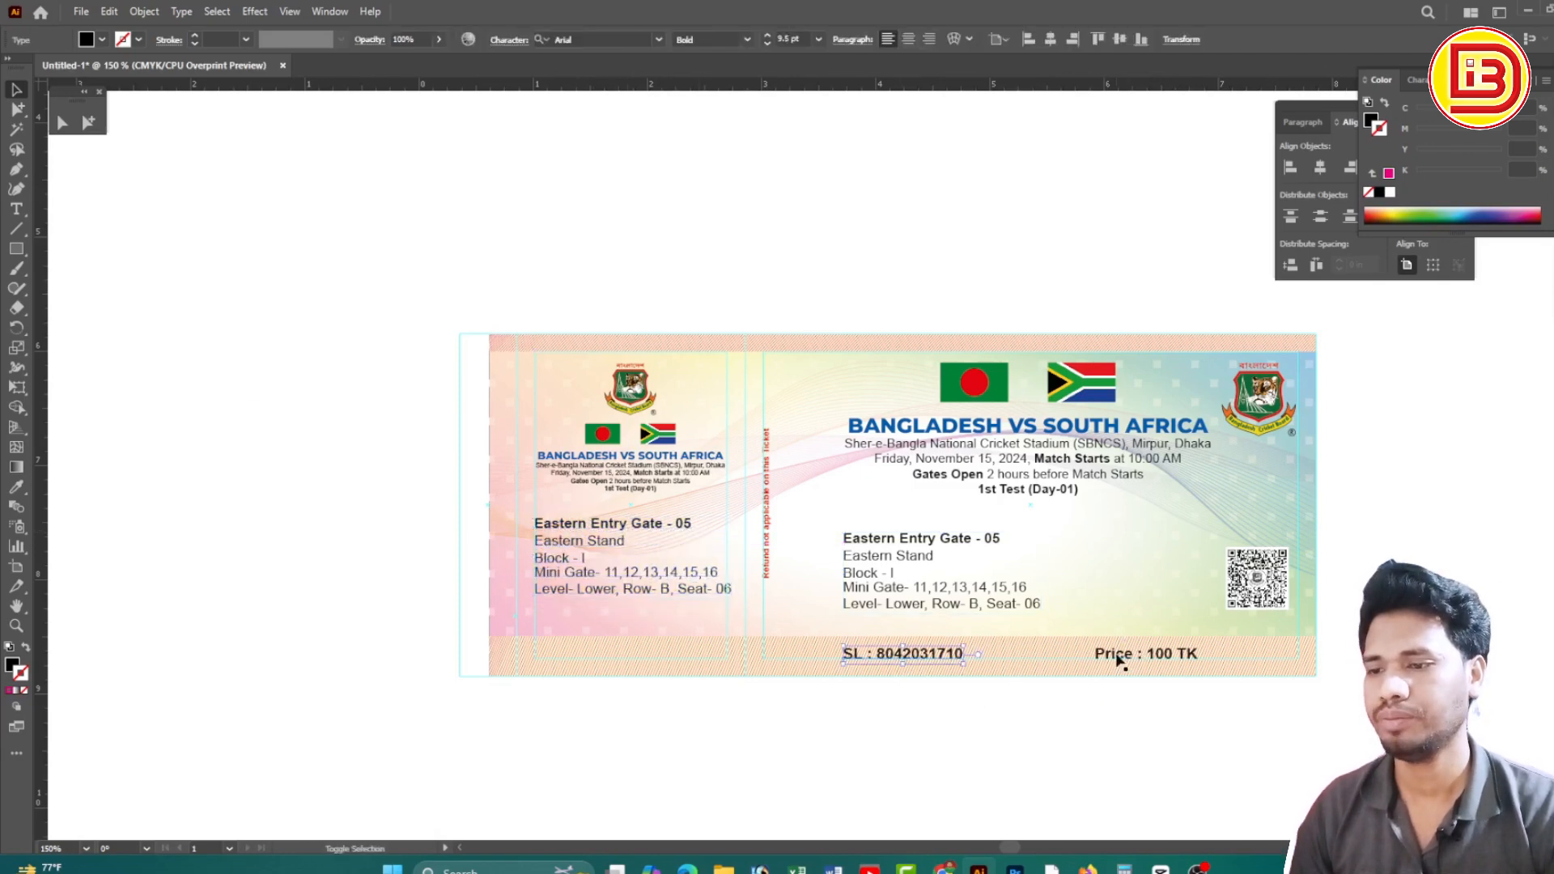
left_click(1117, 658, "shift")
left_click_drag(1117, 659, 805, 678)
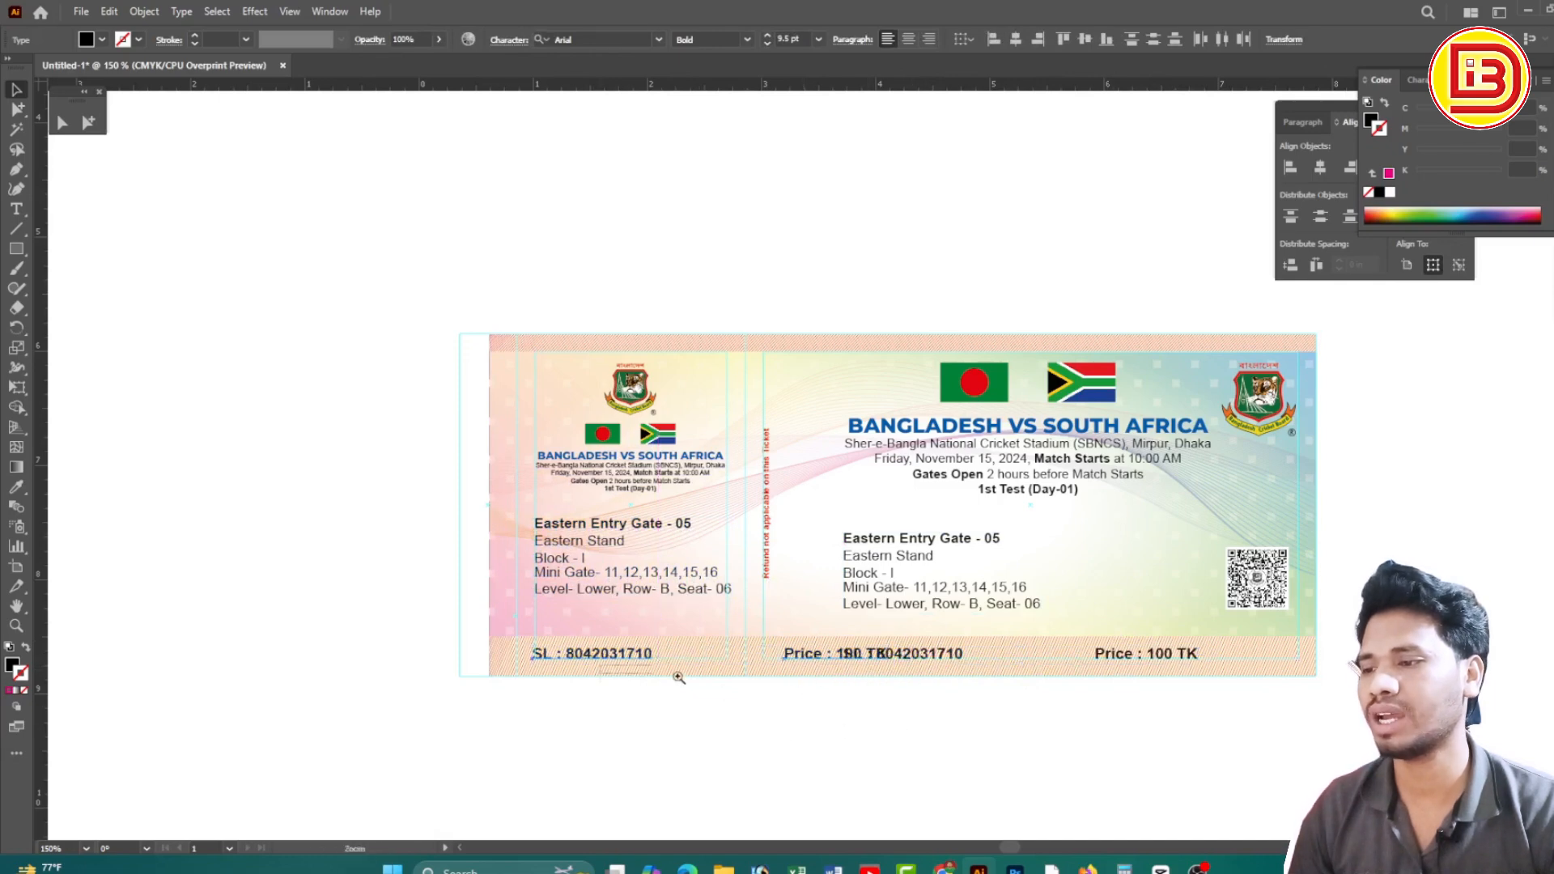
scroll(1133, 732, "up", 3)
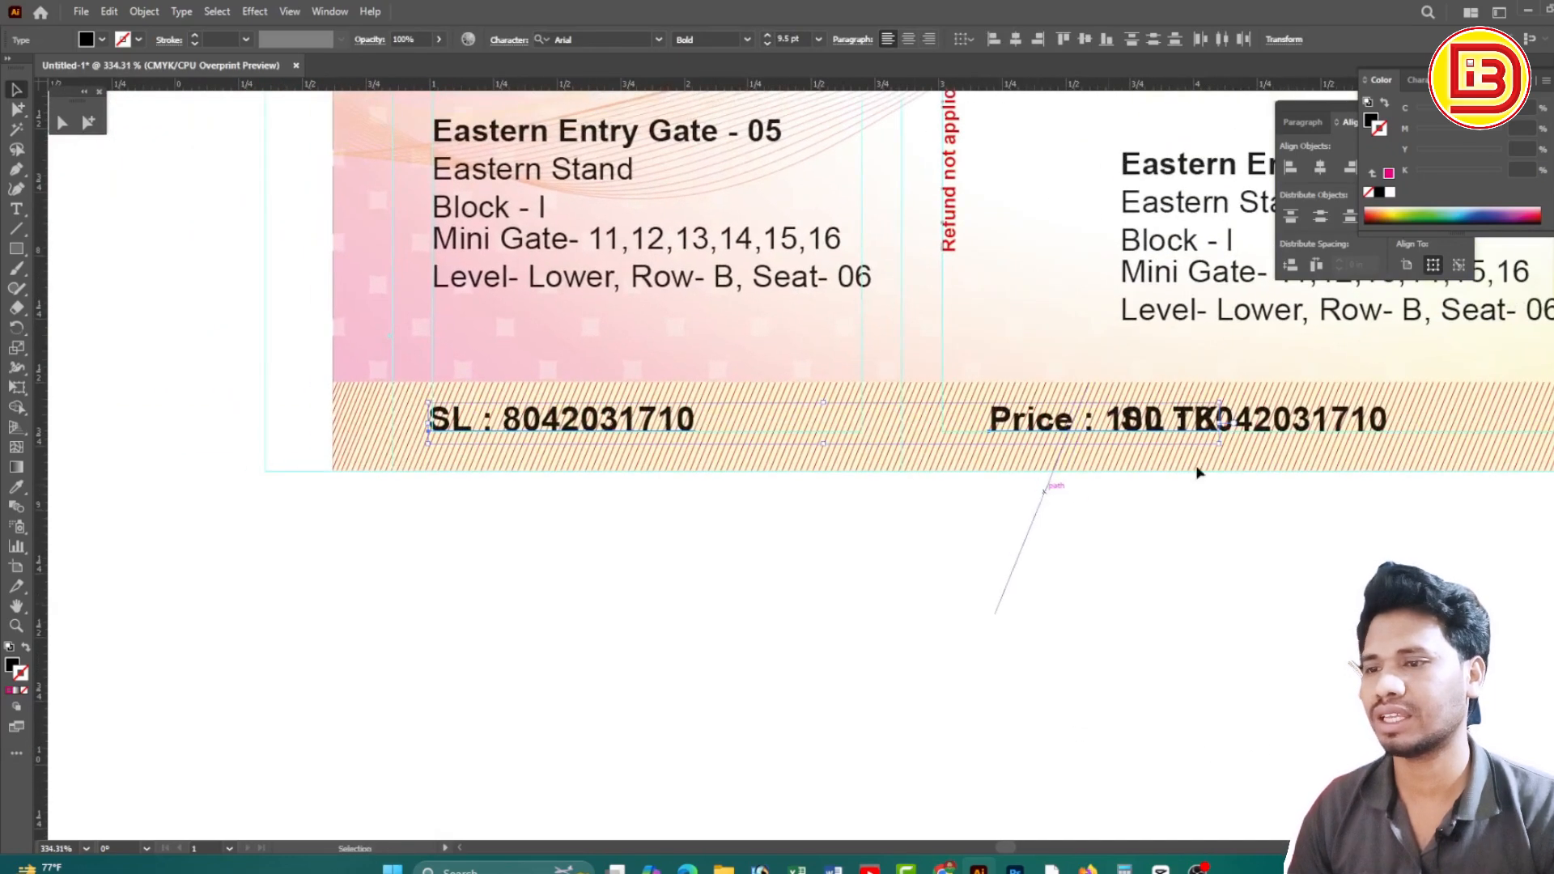
left_click_drag(1220, 424, 1112, 432)
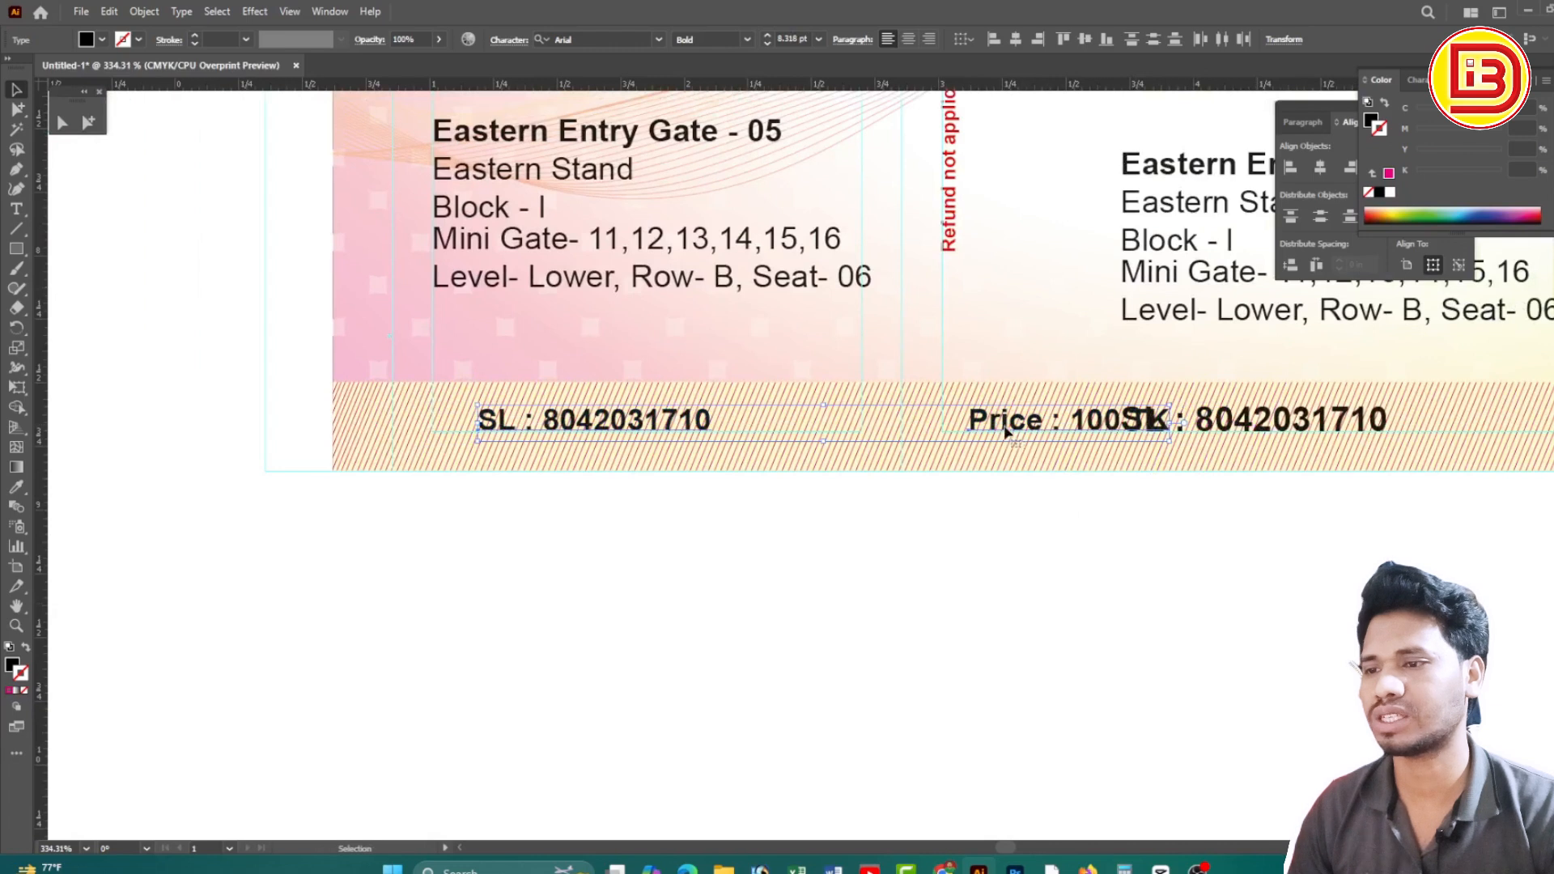
left_click_drag(1006, 433, 961, 433)
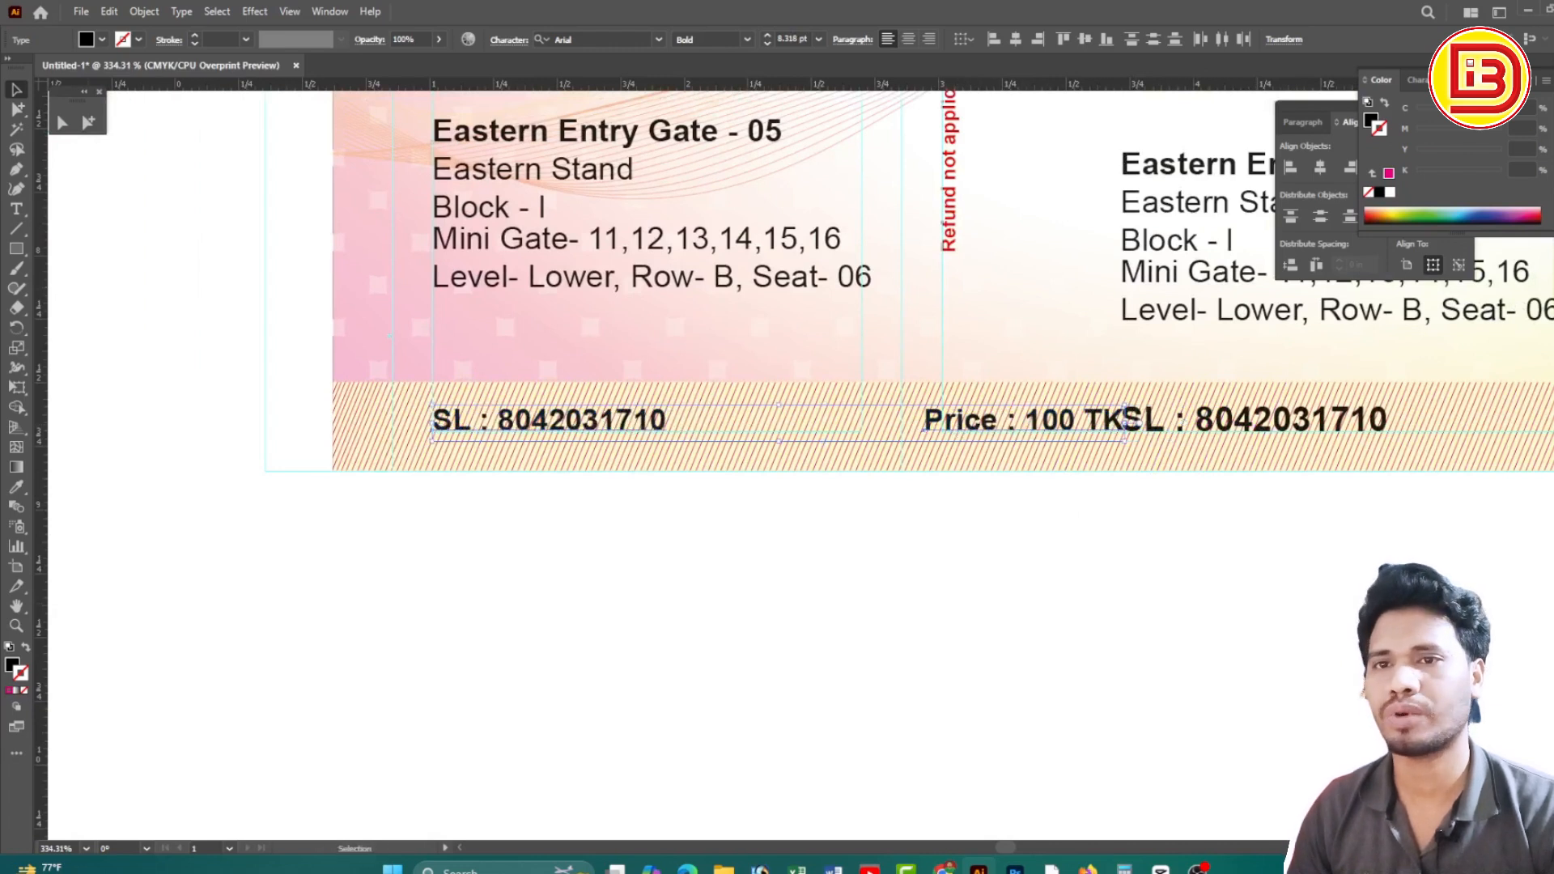
Set the stub SL and Price text to 6 pt, placing Price beside the serial number
left_click(1421, 79)
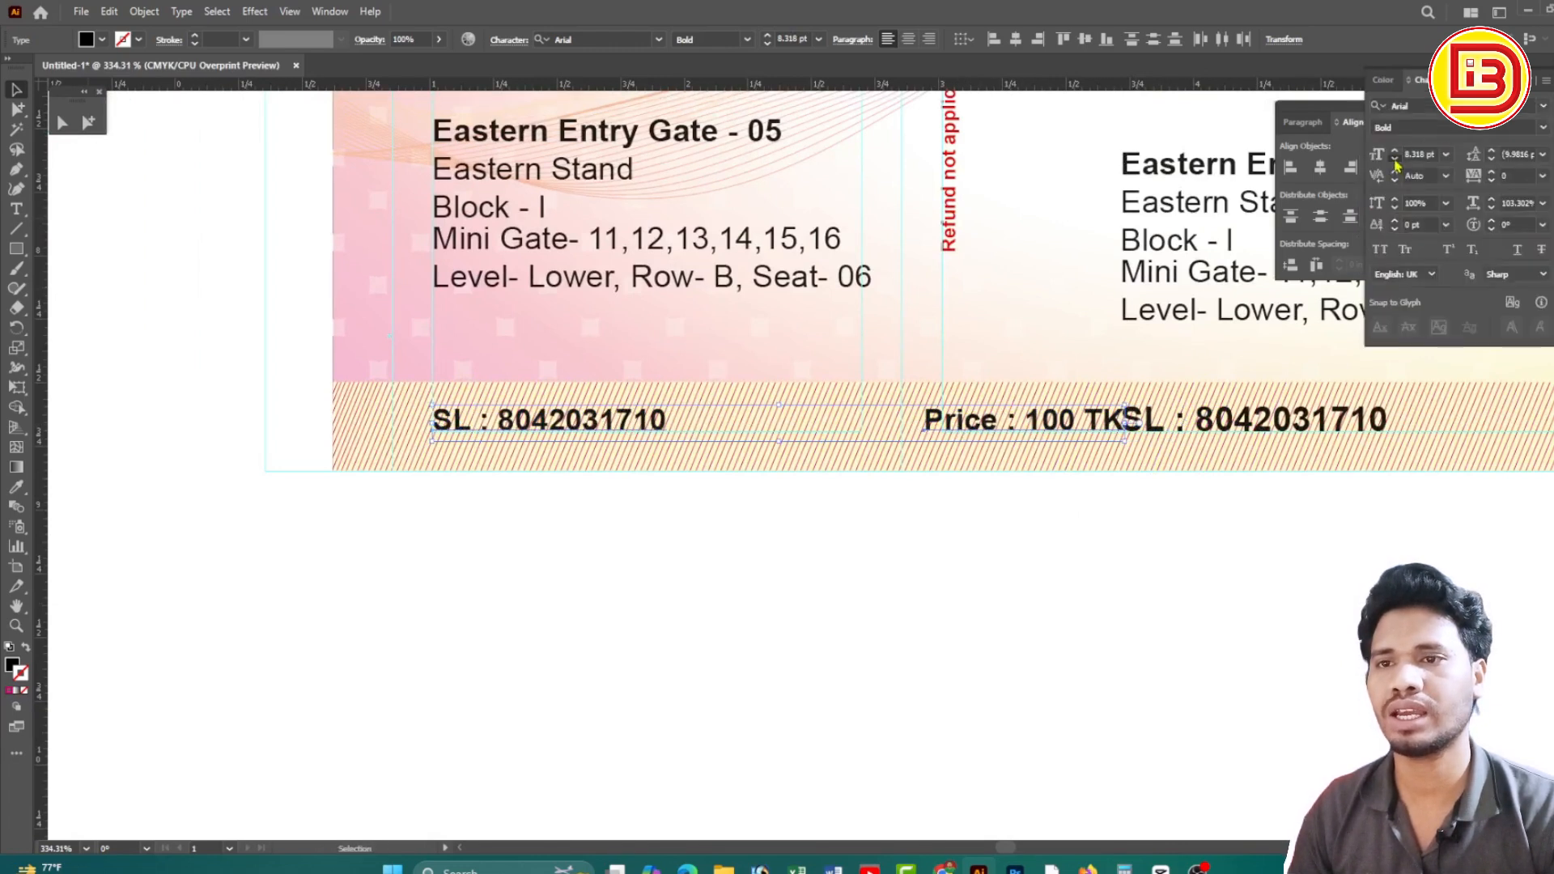
left_click(1394, 161)
left_click(1024, 538)
left_click_drag(980, 421, 725, 426)
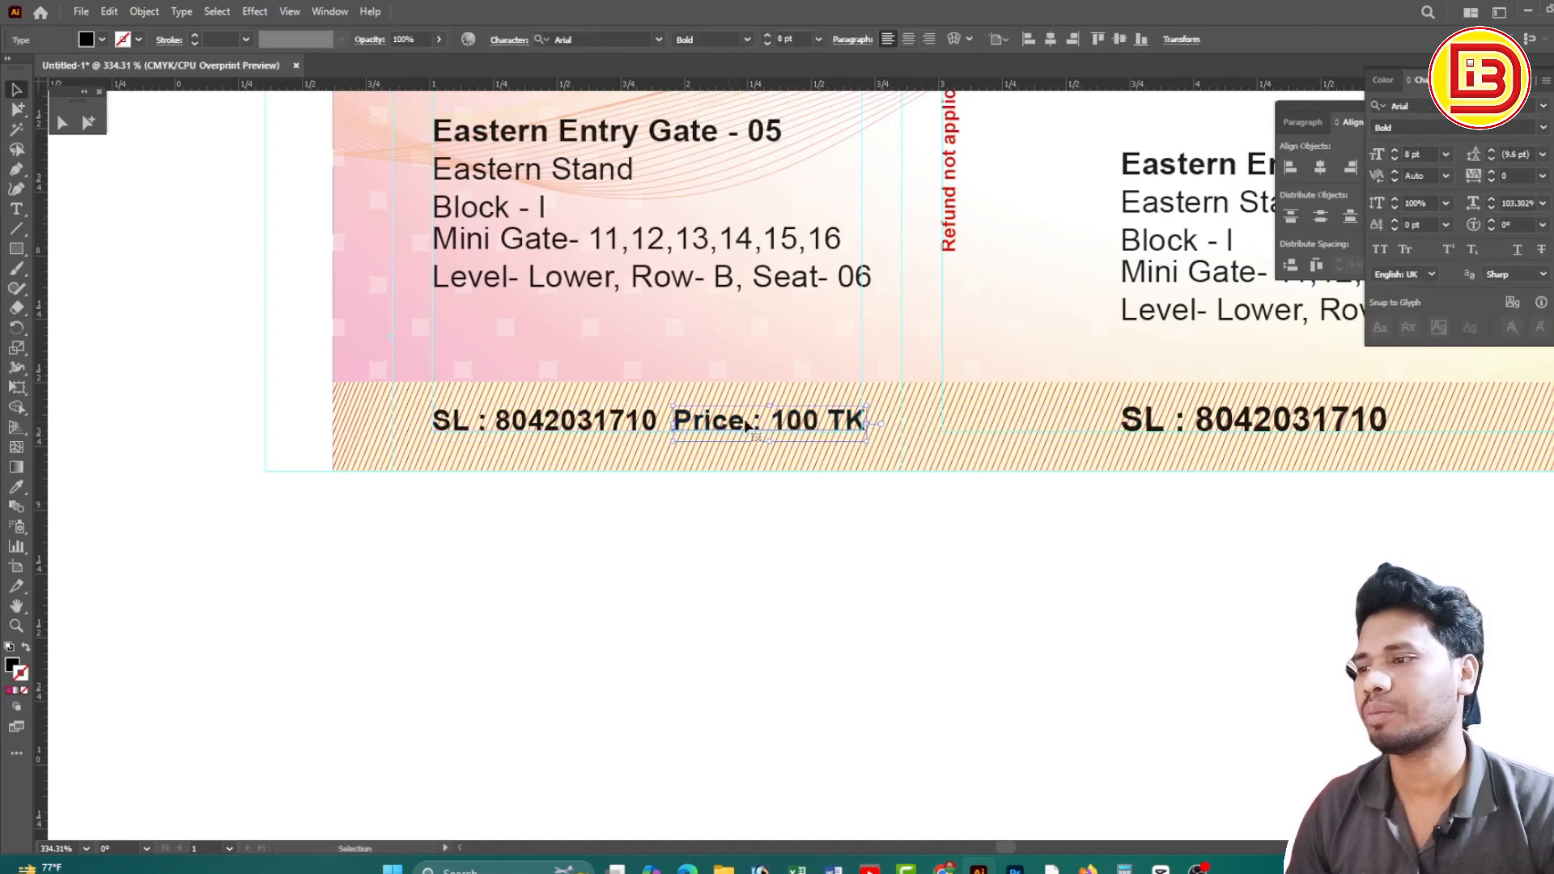
left_click(632, 431, "shift")
left_click(1396, 160)
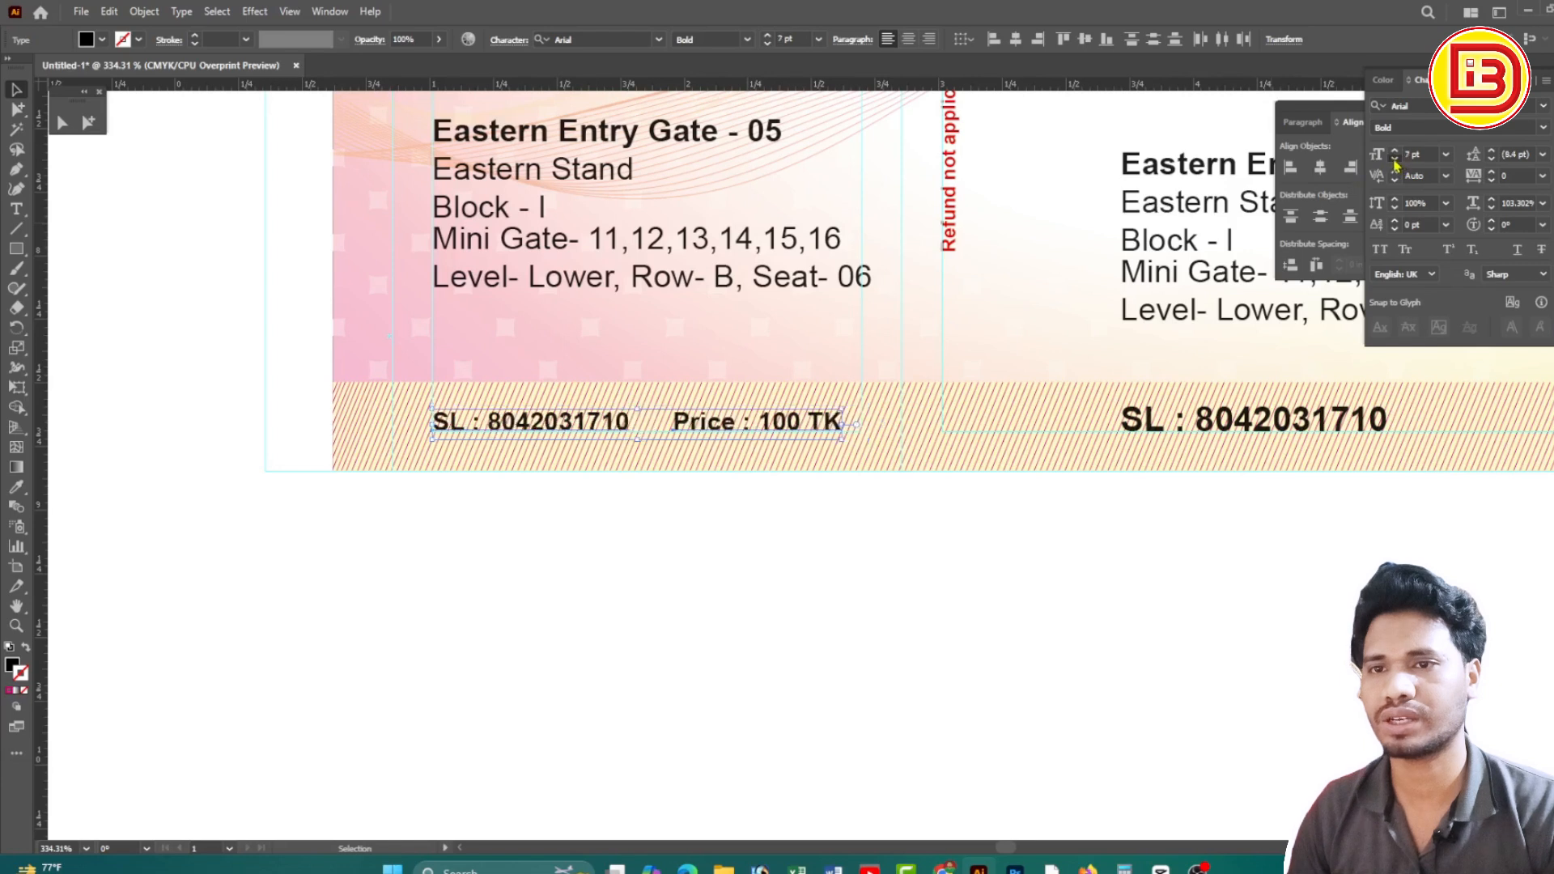
left_click(1396, 160)
Space the stub Price text further right and compare with the main ticket's lines
left_click(623, 499)
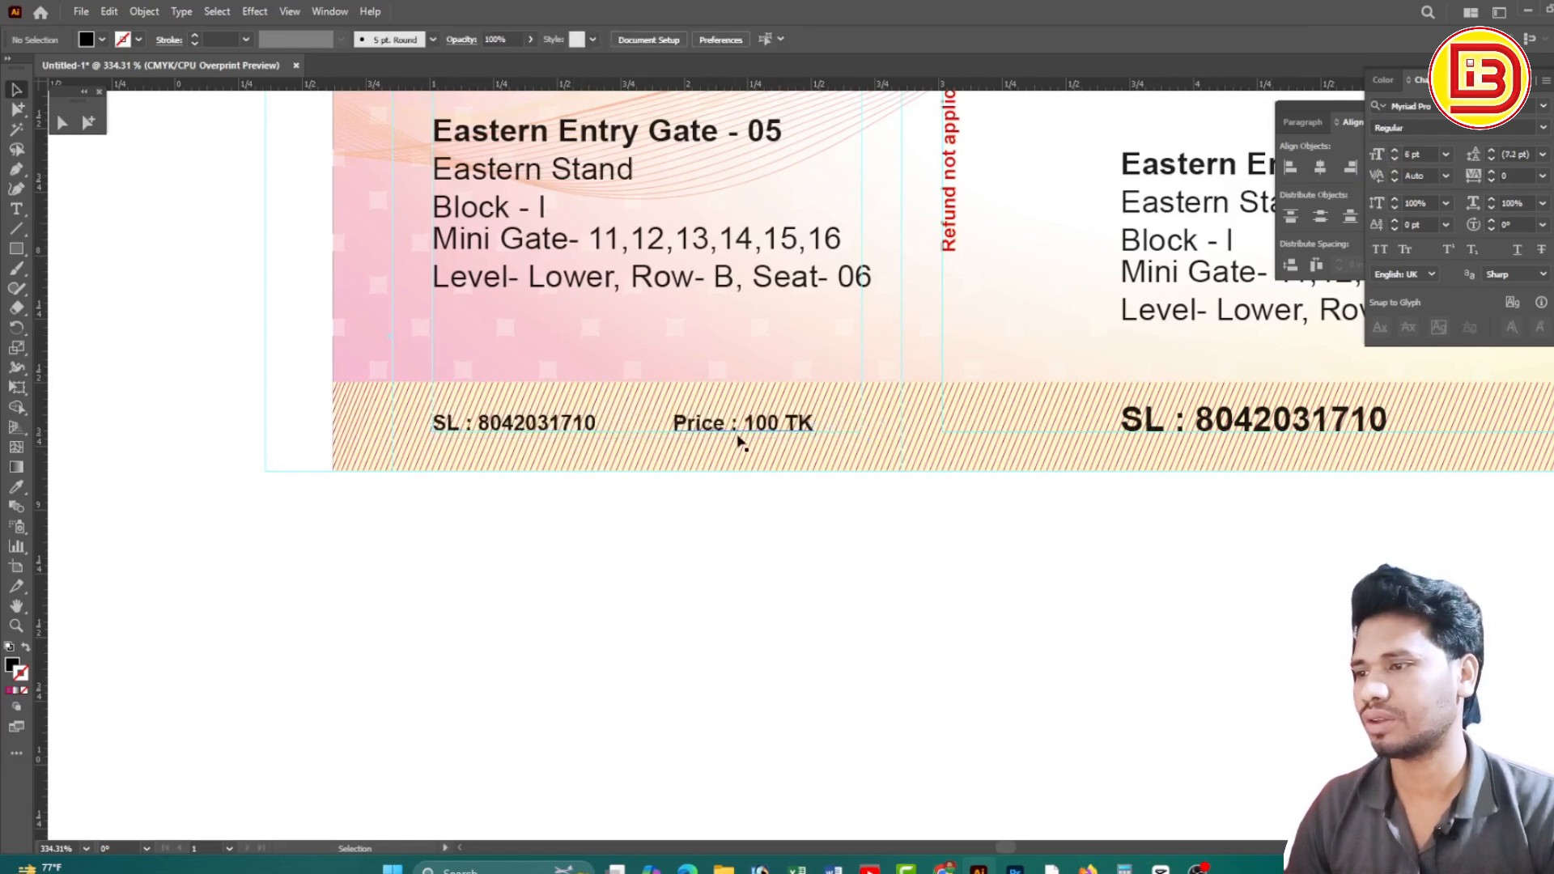
left_click_drag(765, 424, 814, 421)
left_click(842, 573)
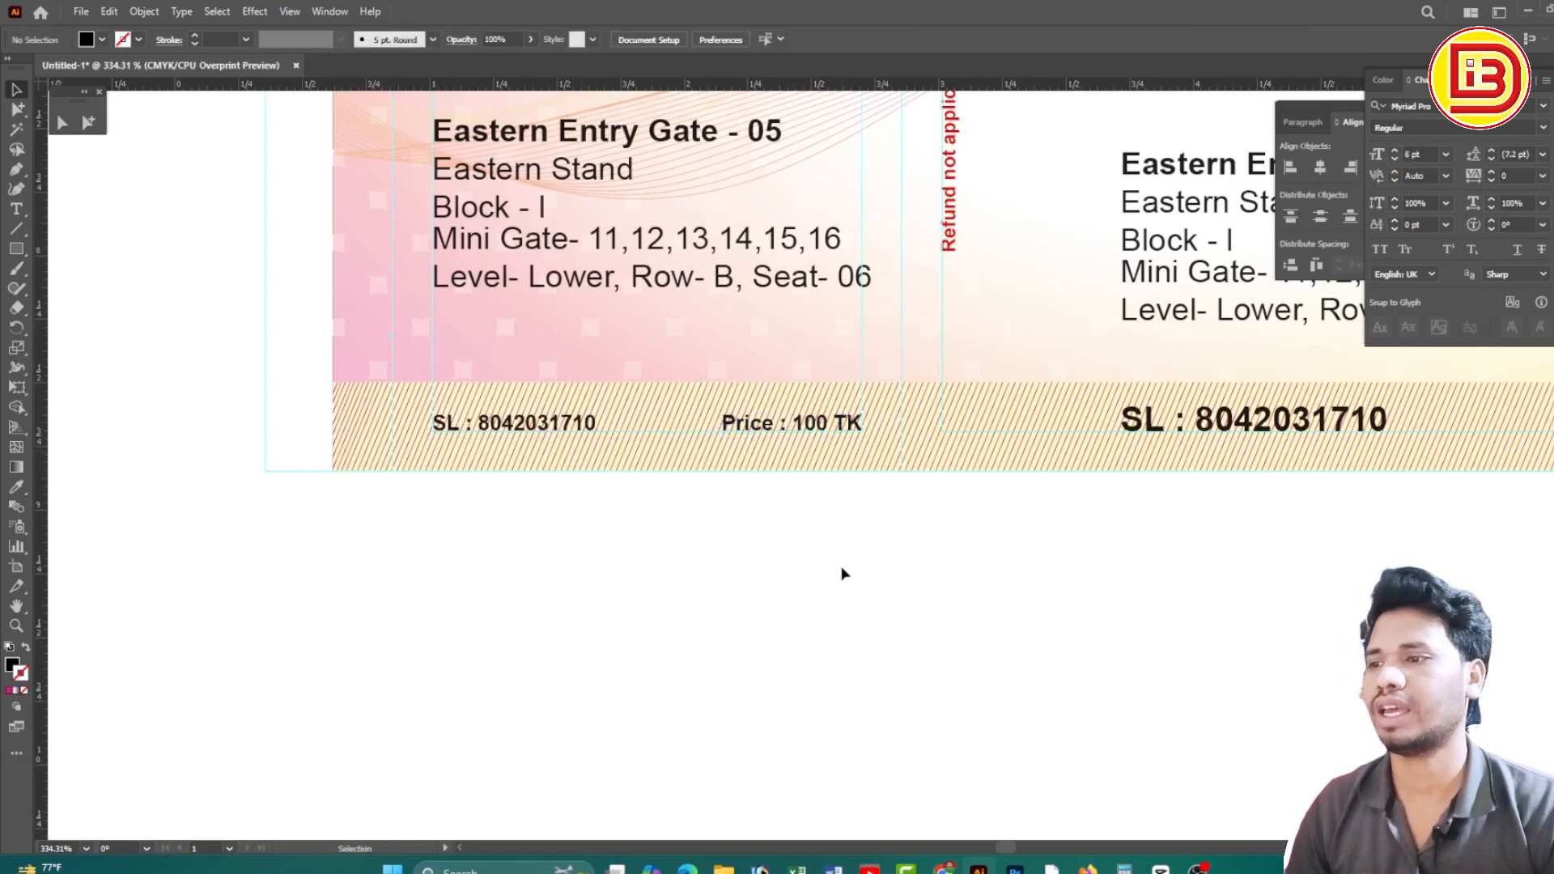
left_click(506, 436)
left_click(1182, 433)
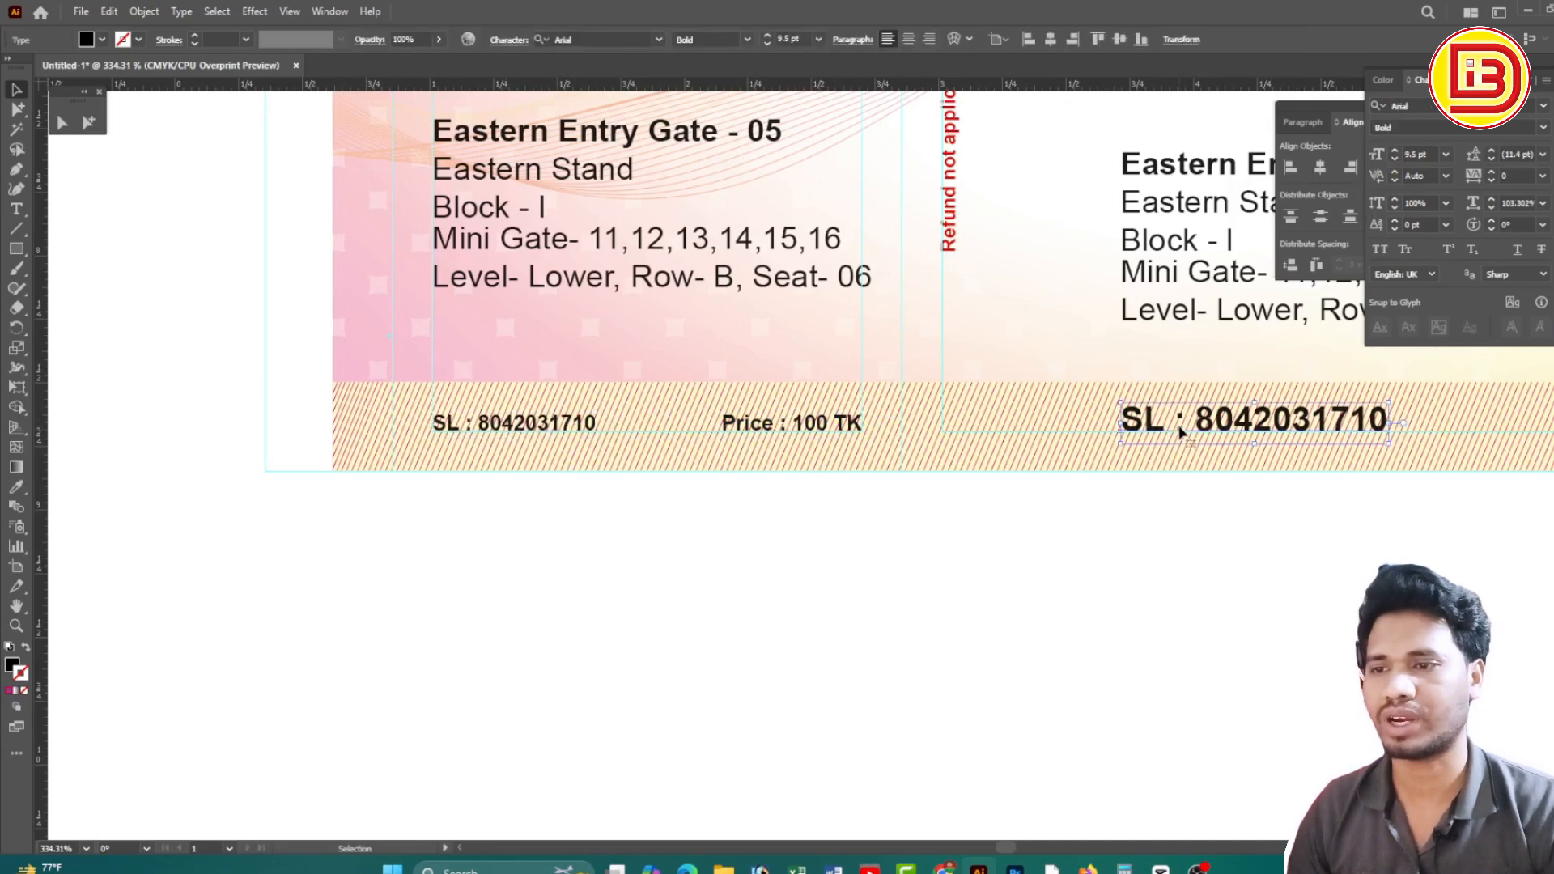
left_click(820, 427)
left_click(952, 349, "ctrl+alt")
left_click(953, 350, "ctrl+alt")
Narrow the stub's seat details block slightly to make room for the QR code
left_click(953, 447, "ctrl+alt")
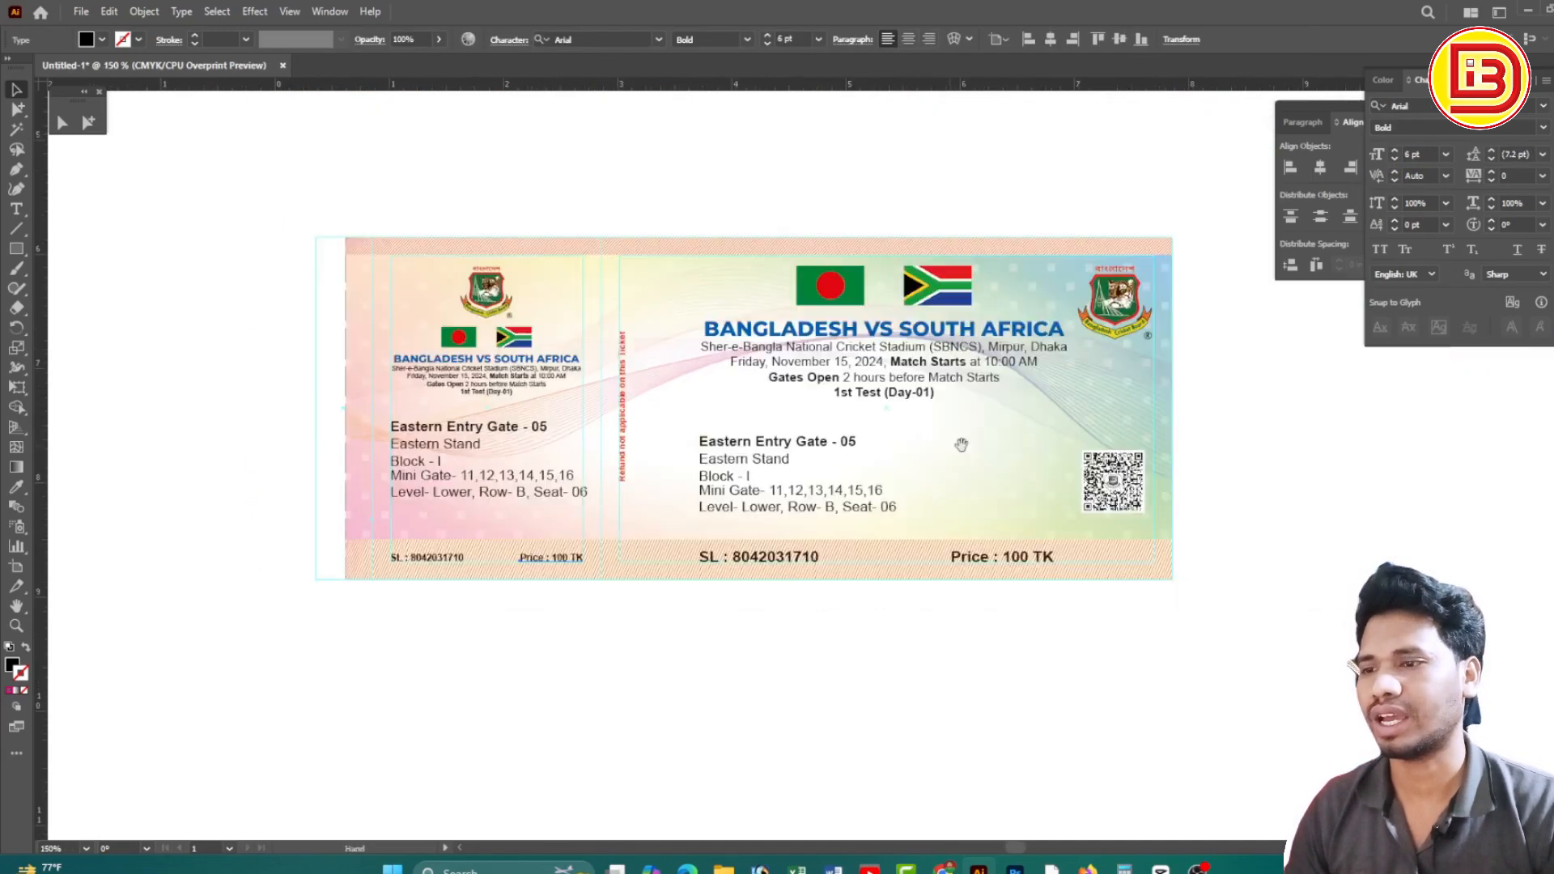
left_click_drag(789, 491, 842, 478)
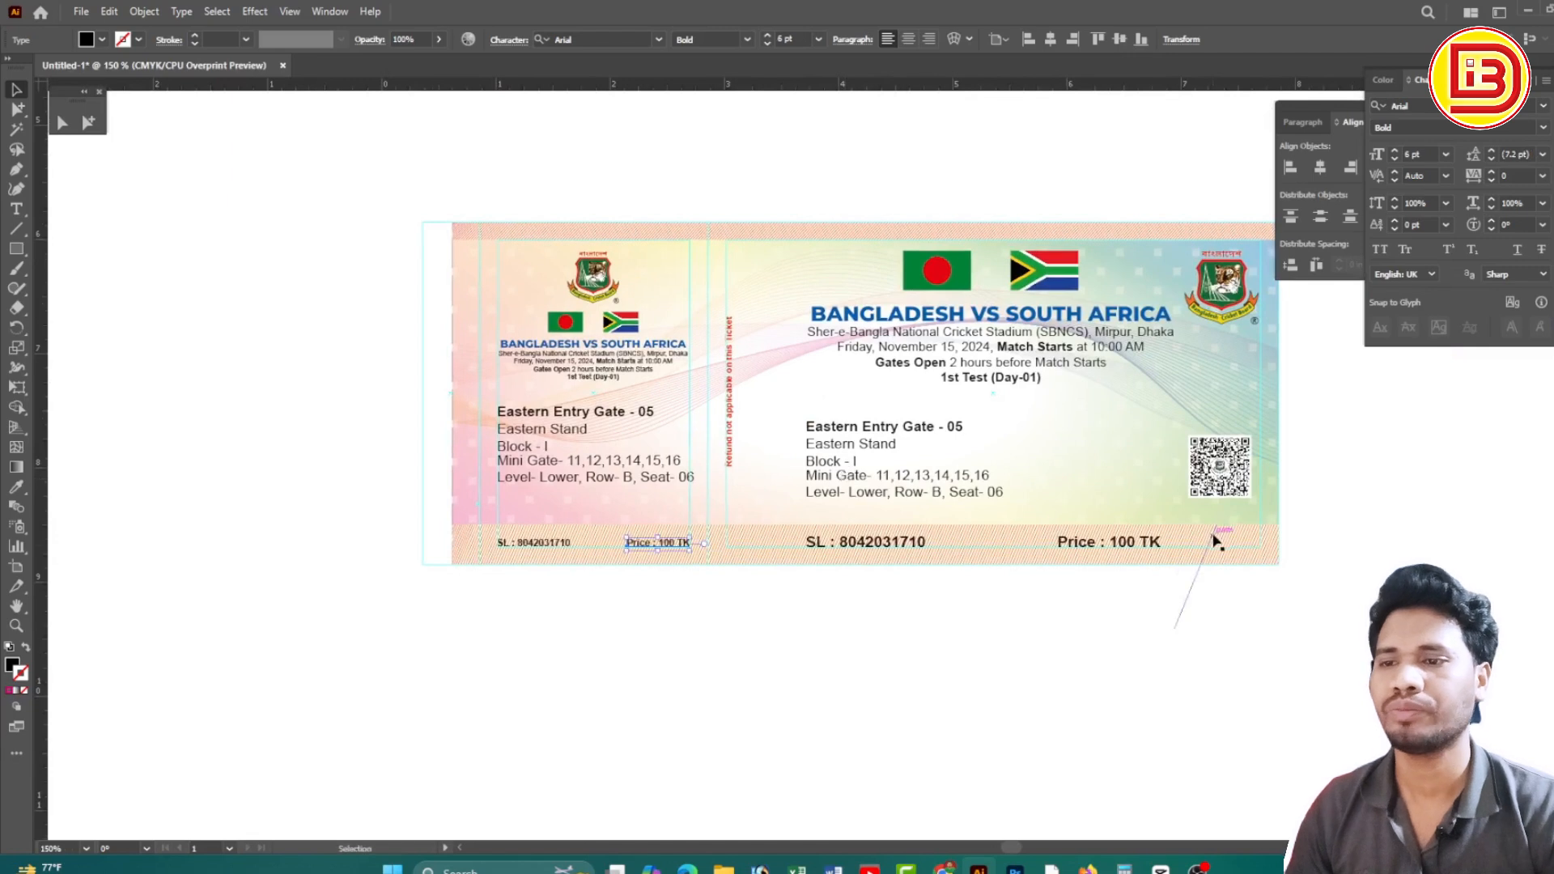
left_click(1226, 481)
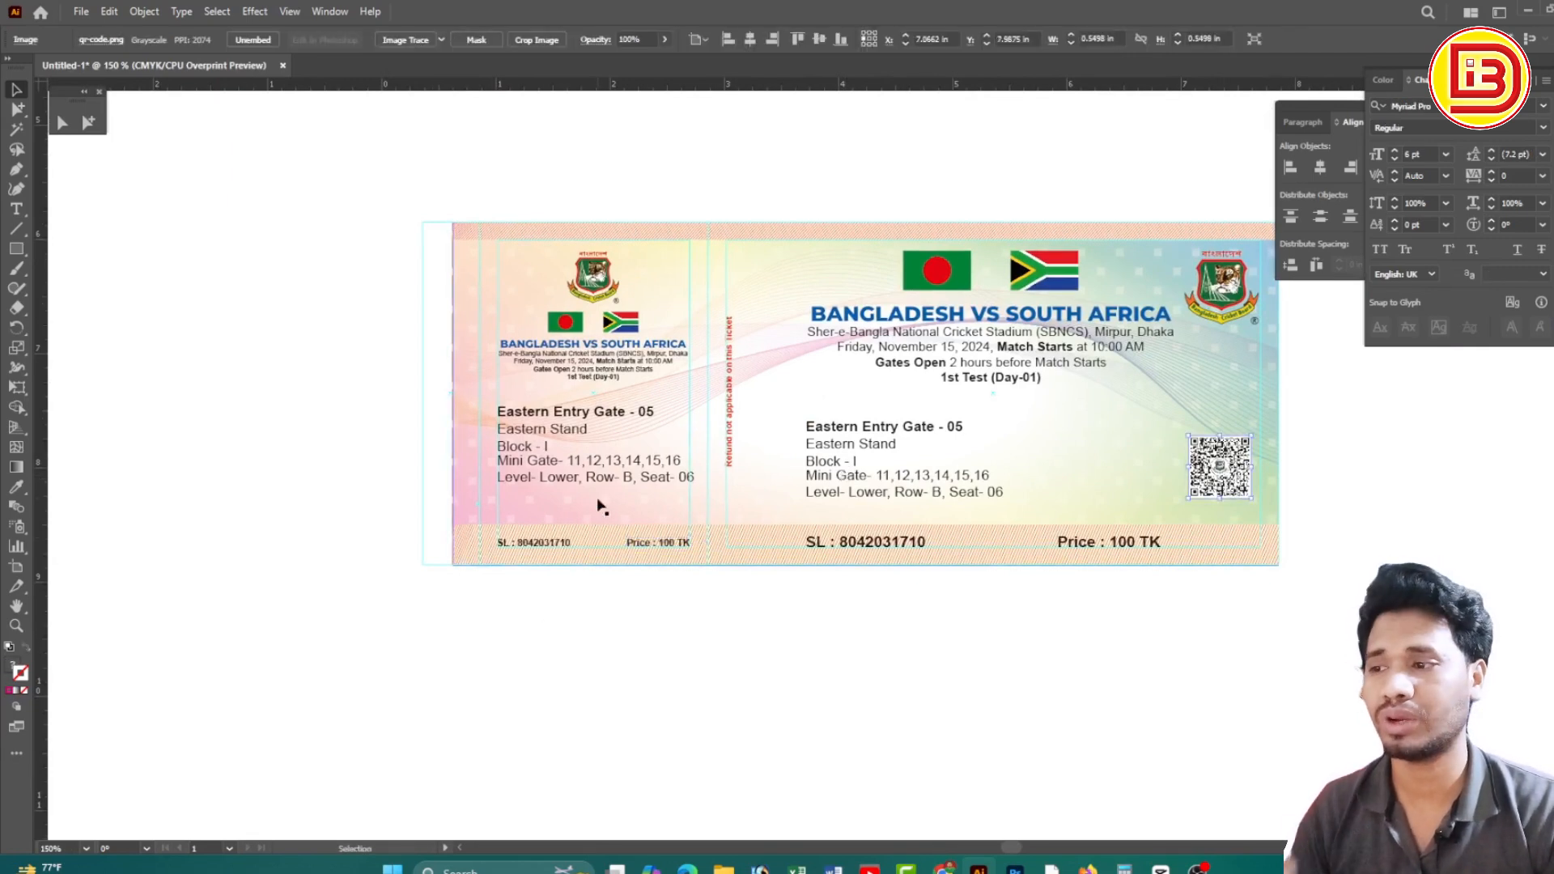
left_click(644, 483)
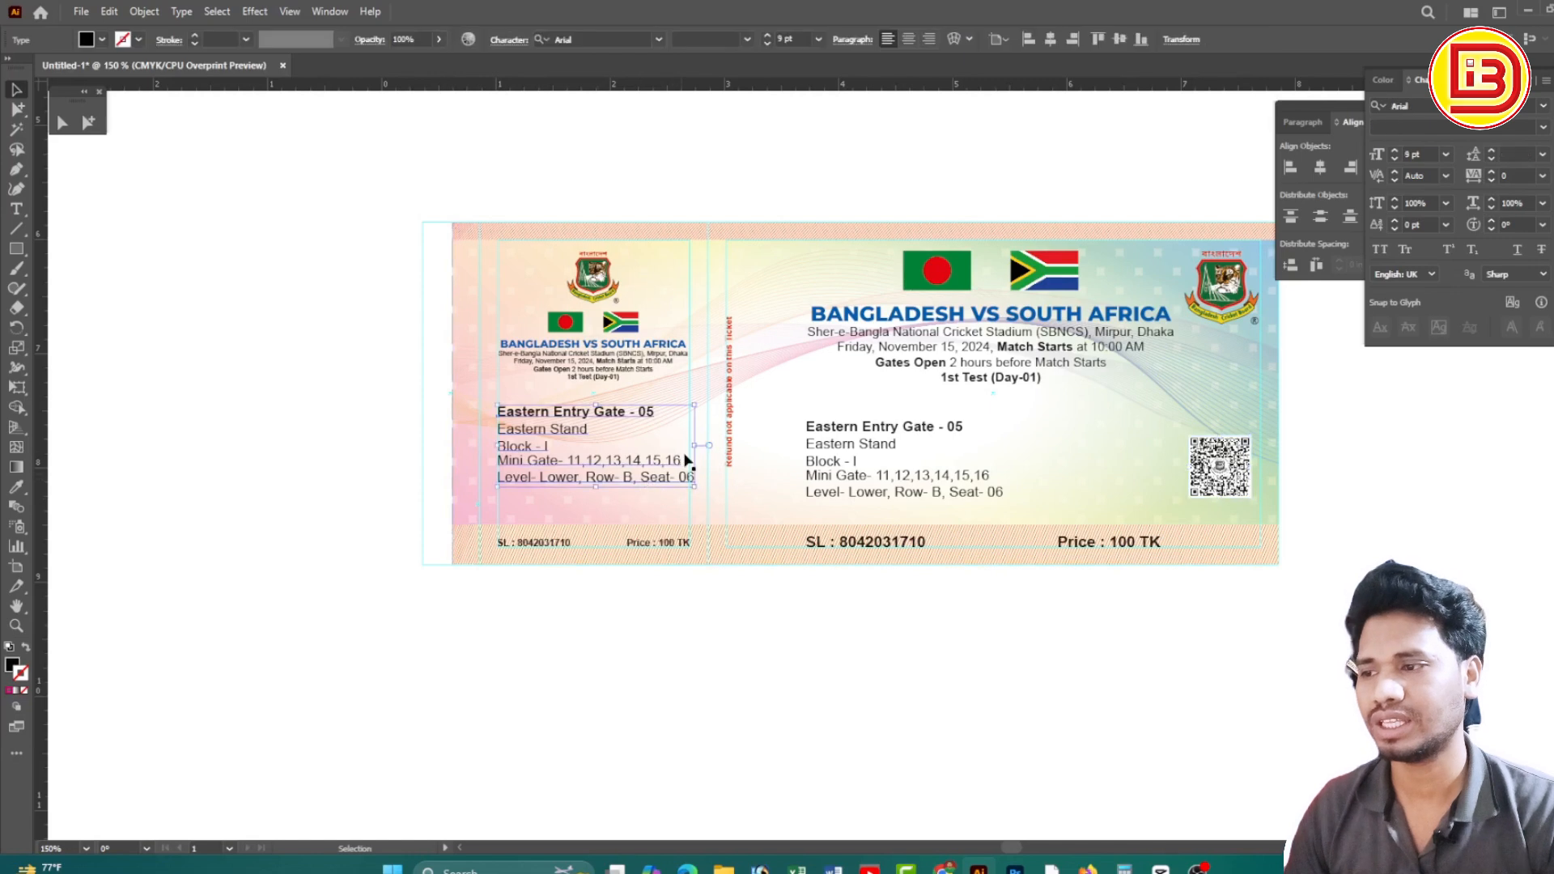
left_click_drag(693, 446, 688, 446)
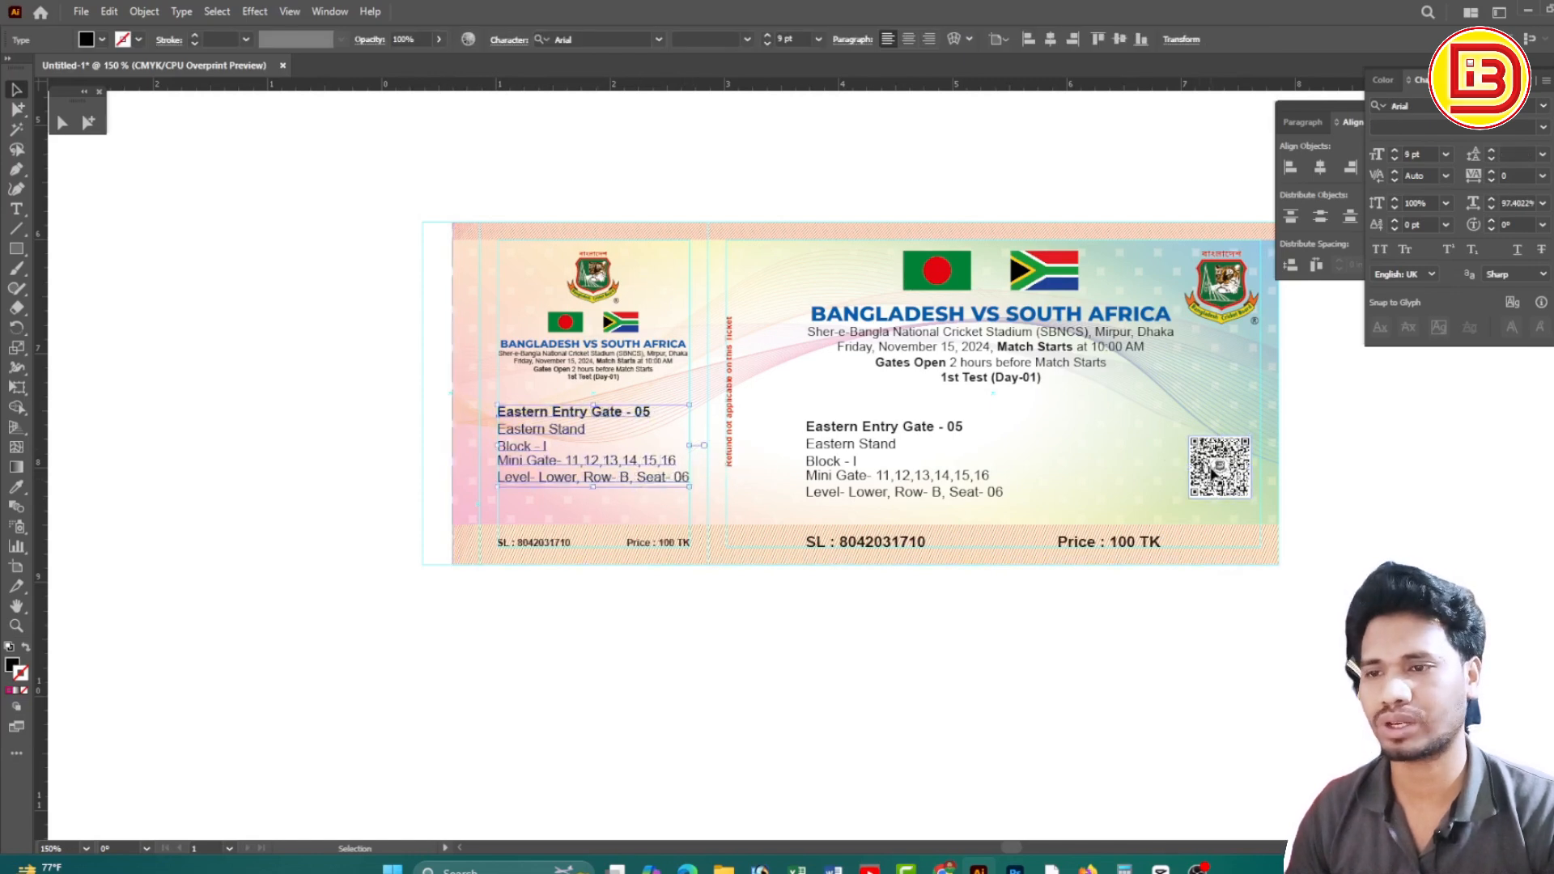
Copy the QR code into the left stub and shrink it
left_click_drag(1218, 474, 656, 527)
left_click_drag(454, 408, 922, 640)
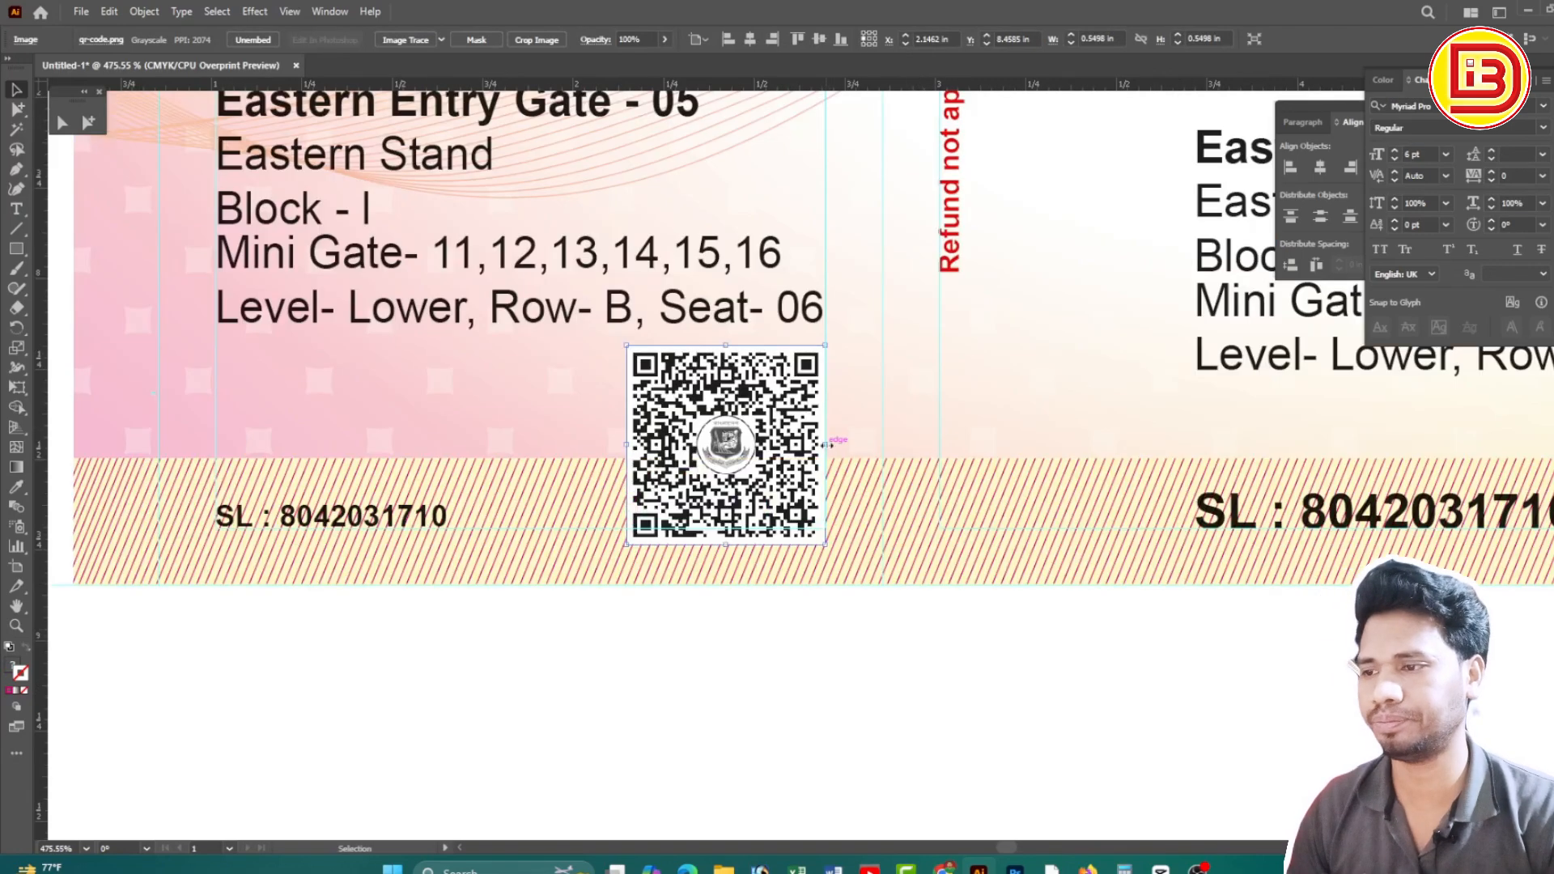
left_click_drag(827, 440, 788, 417)
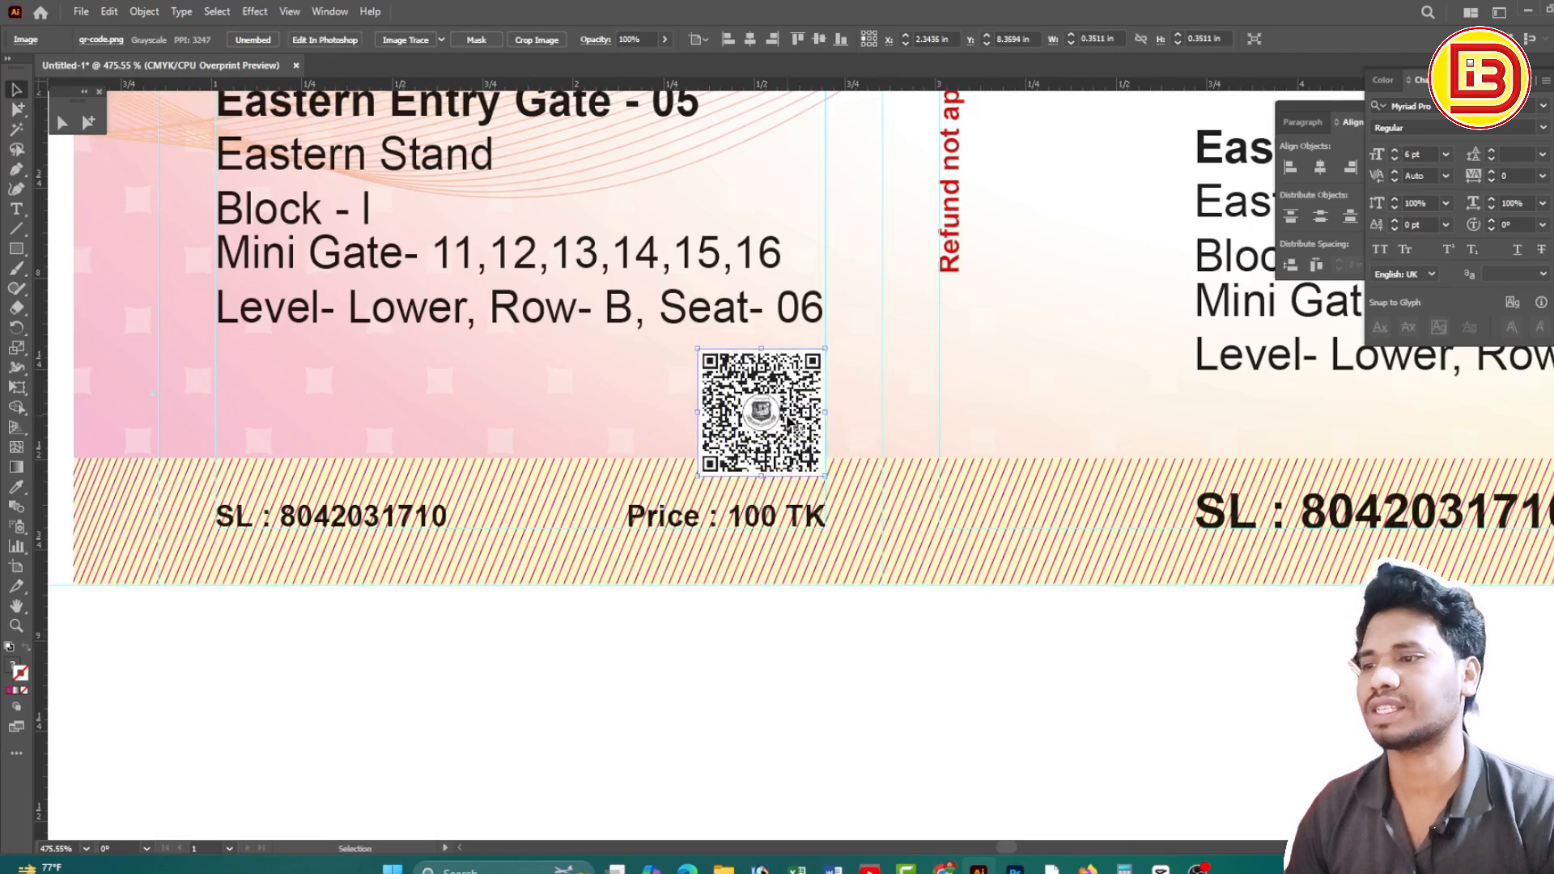
left_click(675, 308, "ctrl+alt")
left_click(675, 311, "ctrl+alt")
left_click_drag(675, 320, 673, 305)
Nudge the stub seat details up and place the QR code just below them
left_click(752, 433)
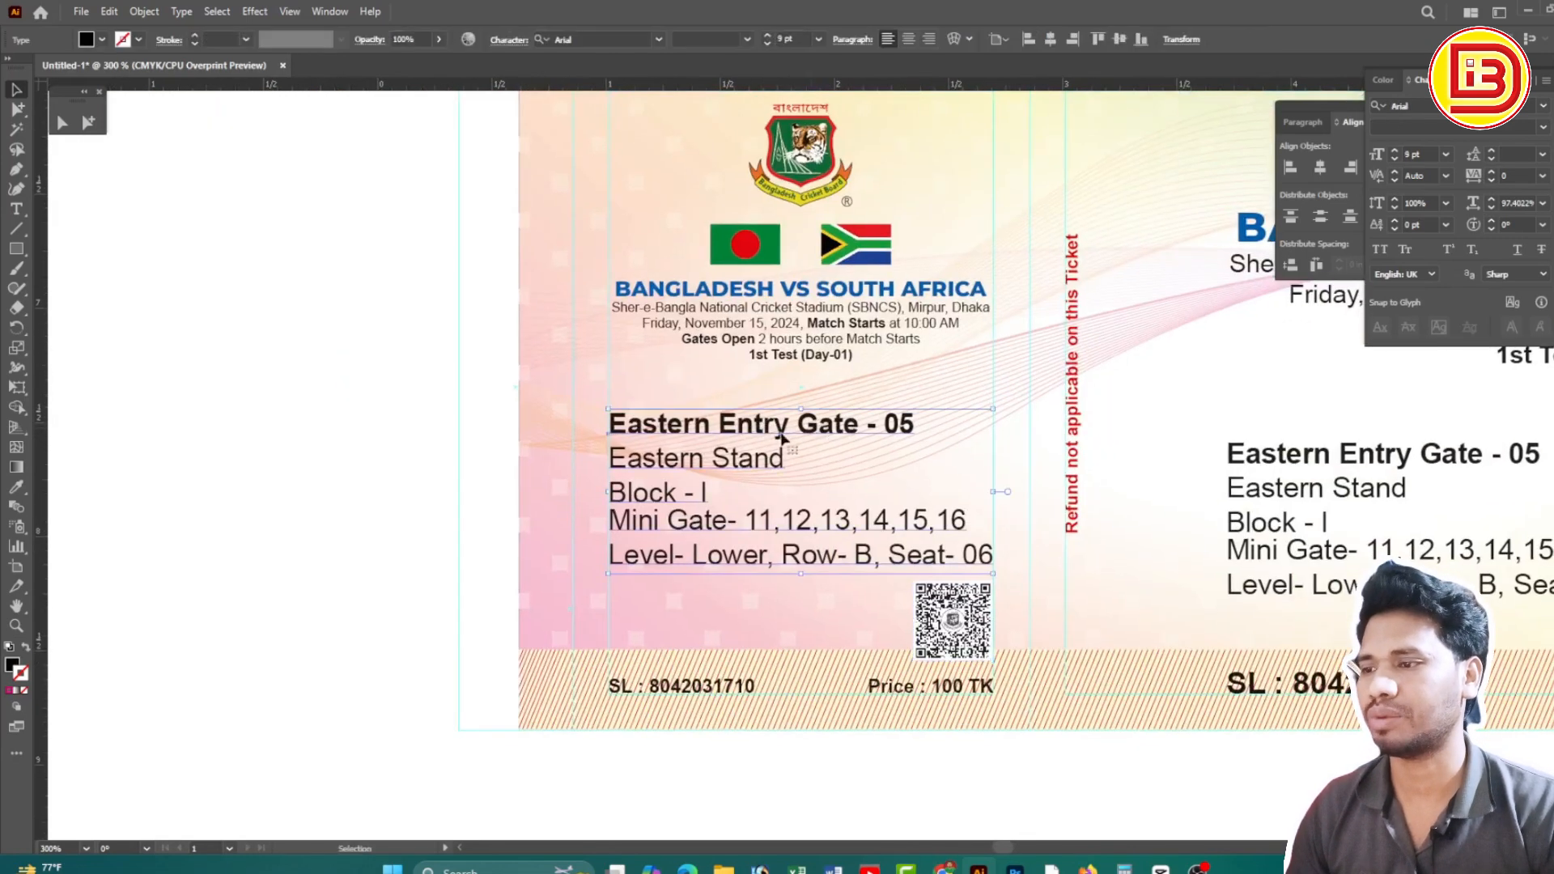
left_click_drag(780, 437, 782, 426)
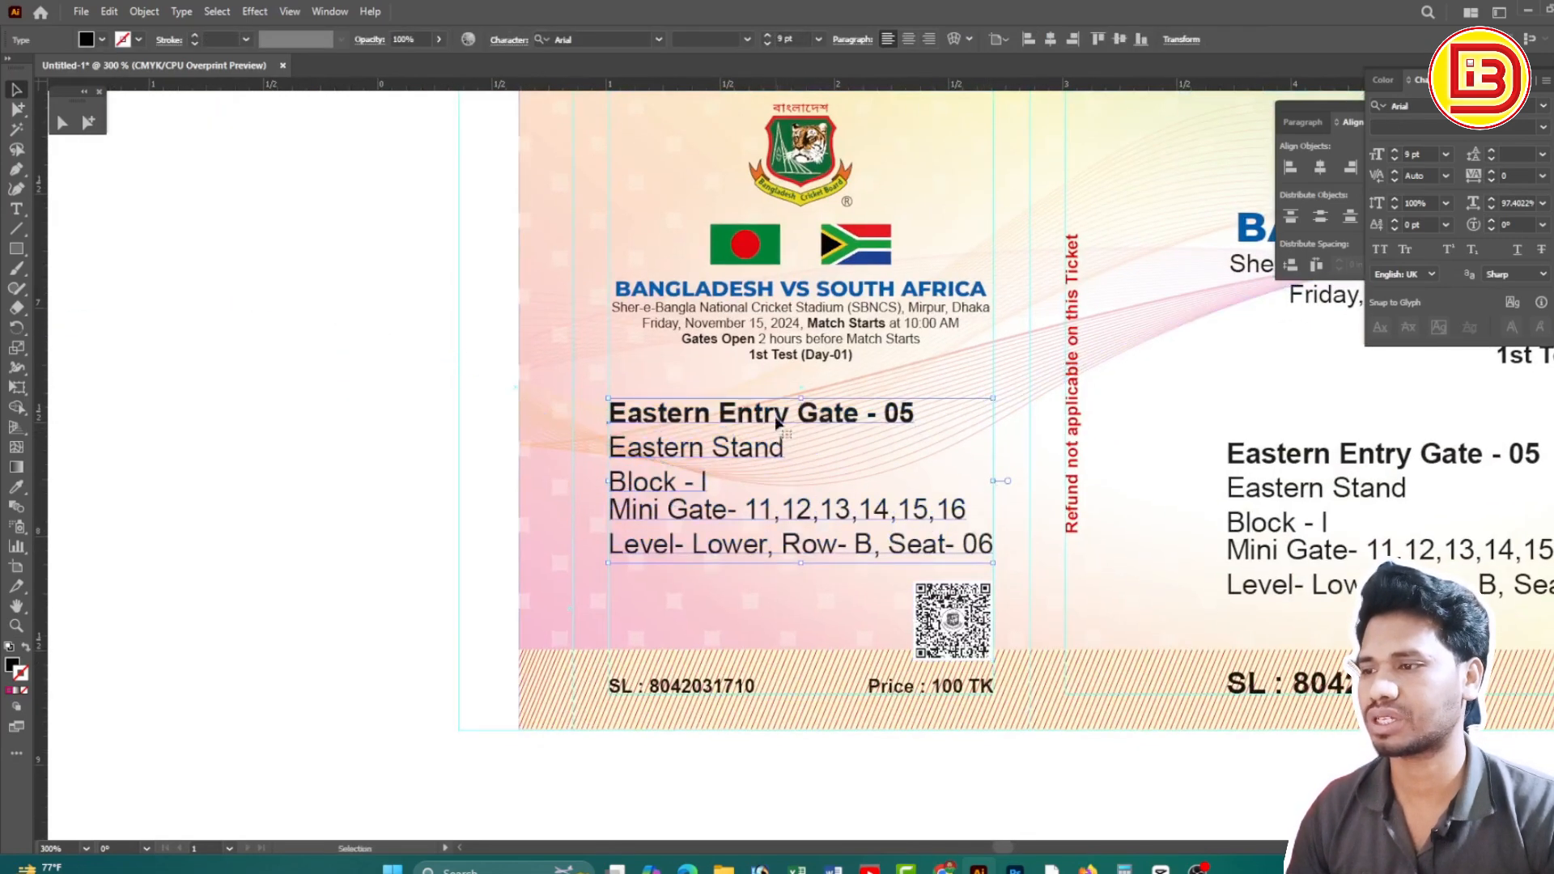
left_click_drag(879, 496, 872, 444)
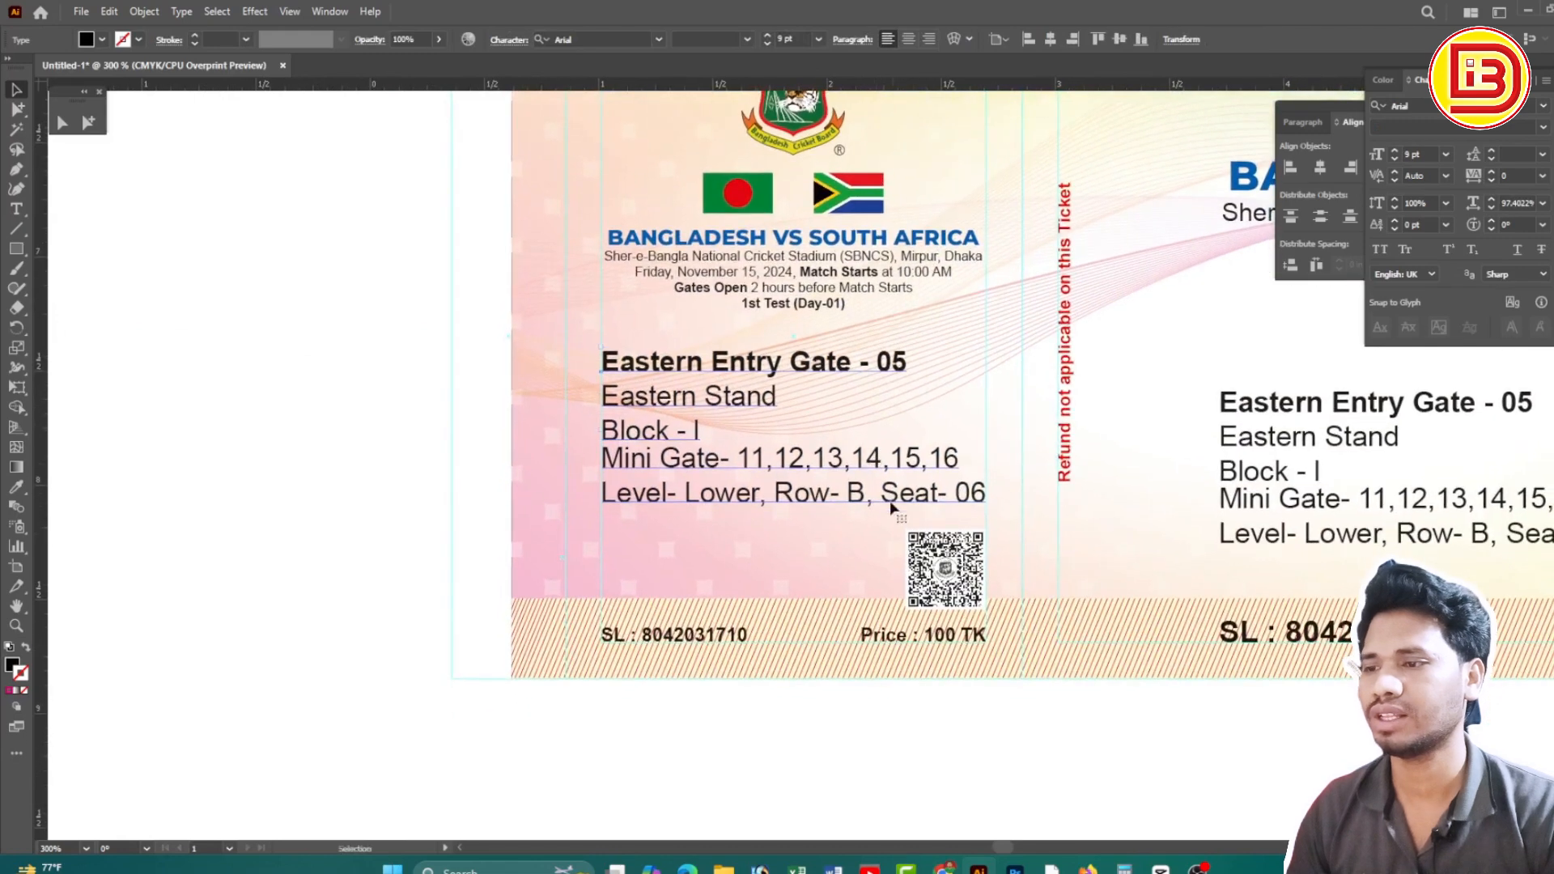
mouse_move(945, 565)
left_mouse_down()
mouse_move(803, 565)
mouse_move(945, 575)
left_mouse_up()
key("ctrl+minus")
key("ctrl+minus")
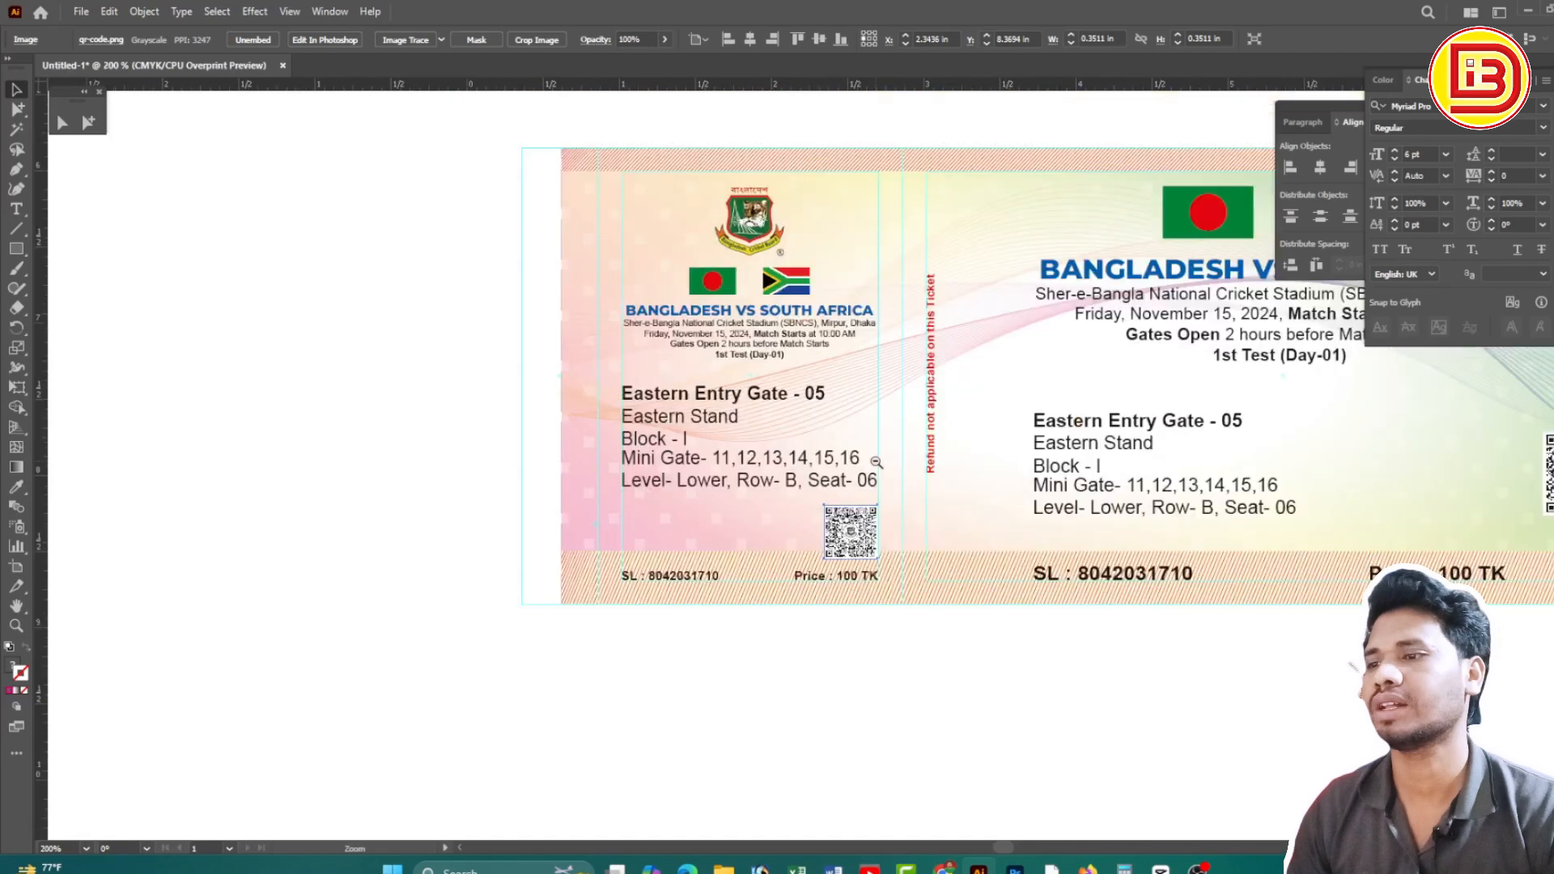
left_click_drag(1059, 542, 940, 550)
left_click(1093, 641)
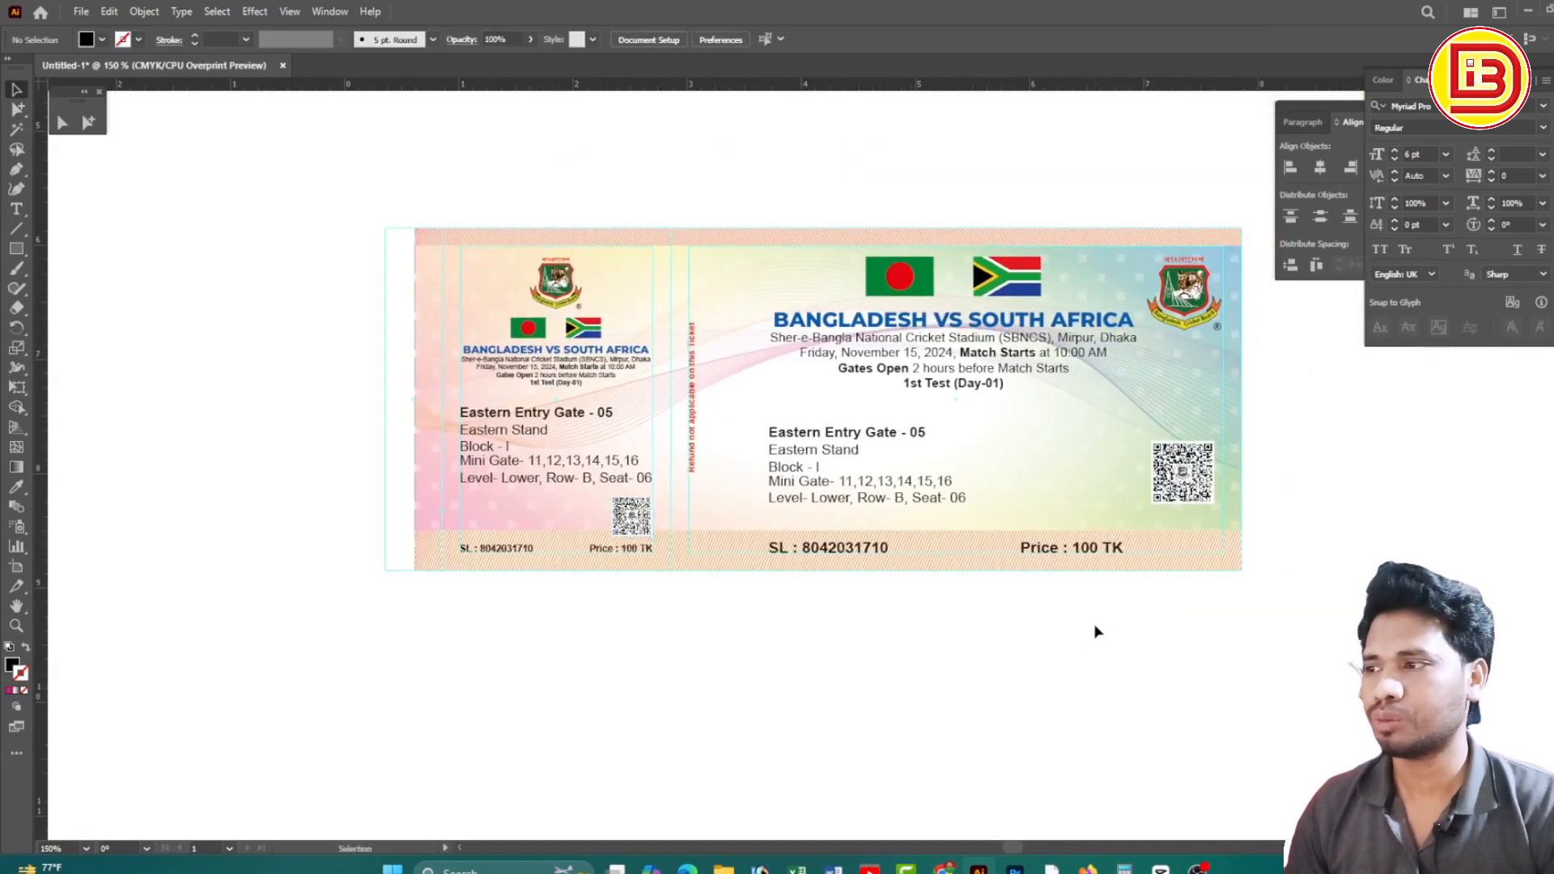
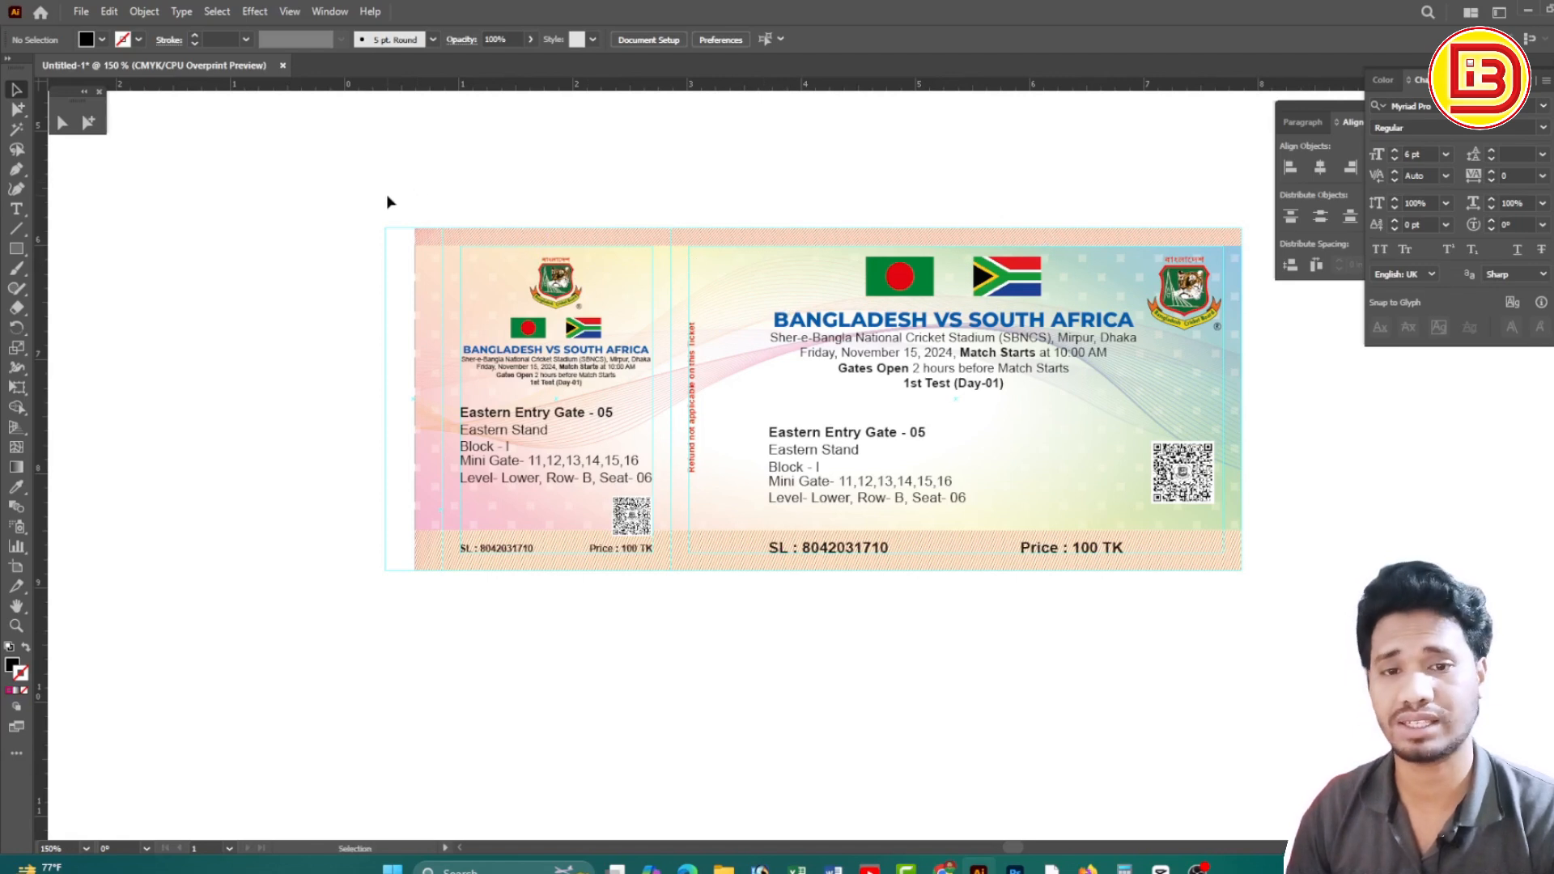
Select the Bangladesh vs South Africa ticket artwork as one group
left_click(426, 346)
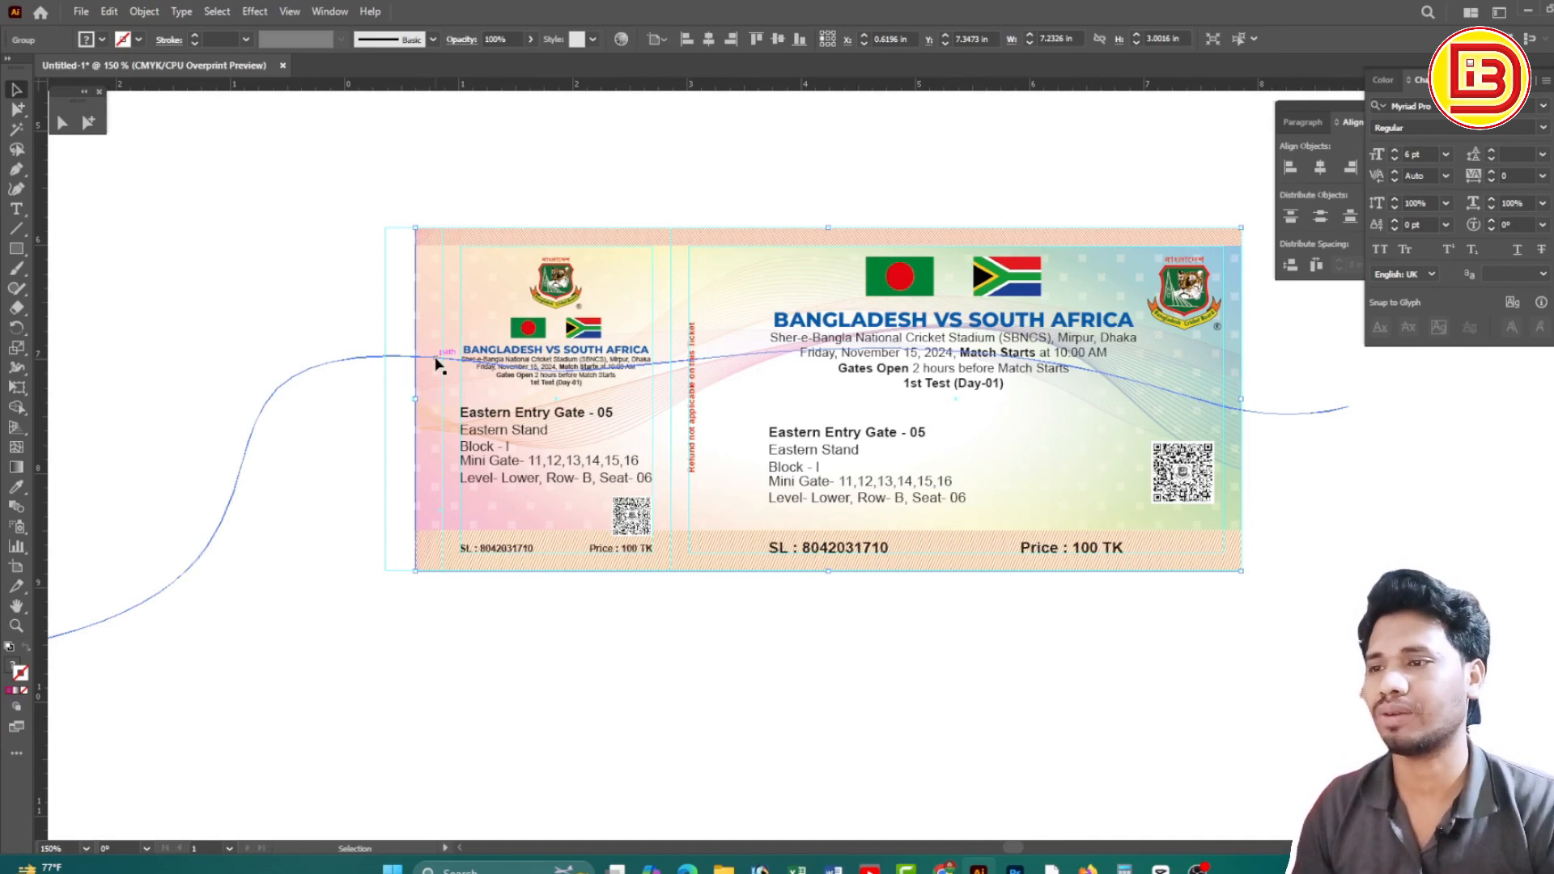
Select every piece of the ticket artwork and group them together
left_click(374, 205)
left_click_drag(344, 193, 1306, 646)
right_click(1306, 643)
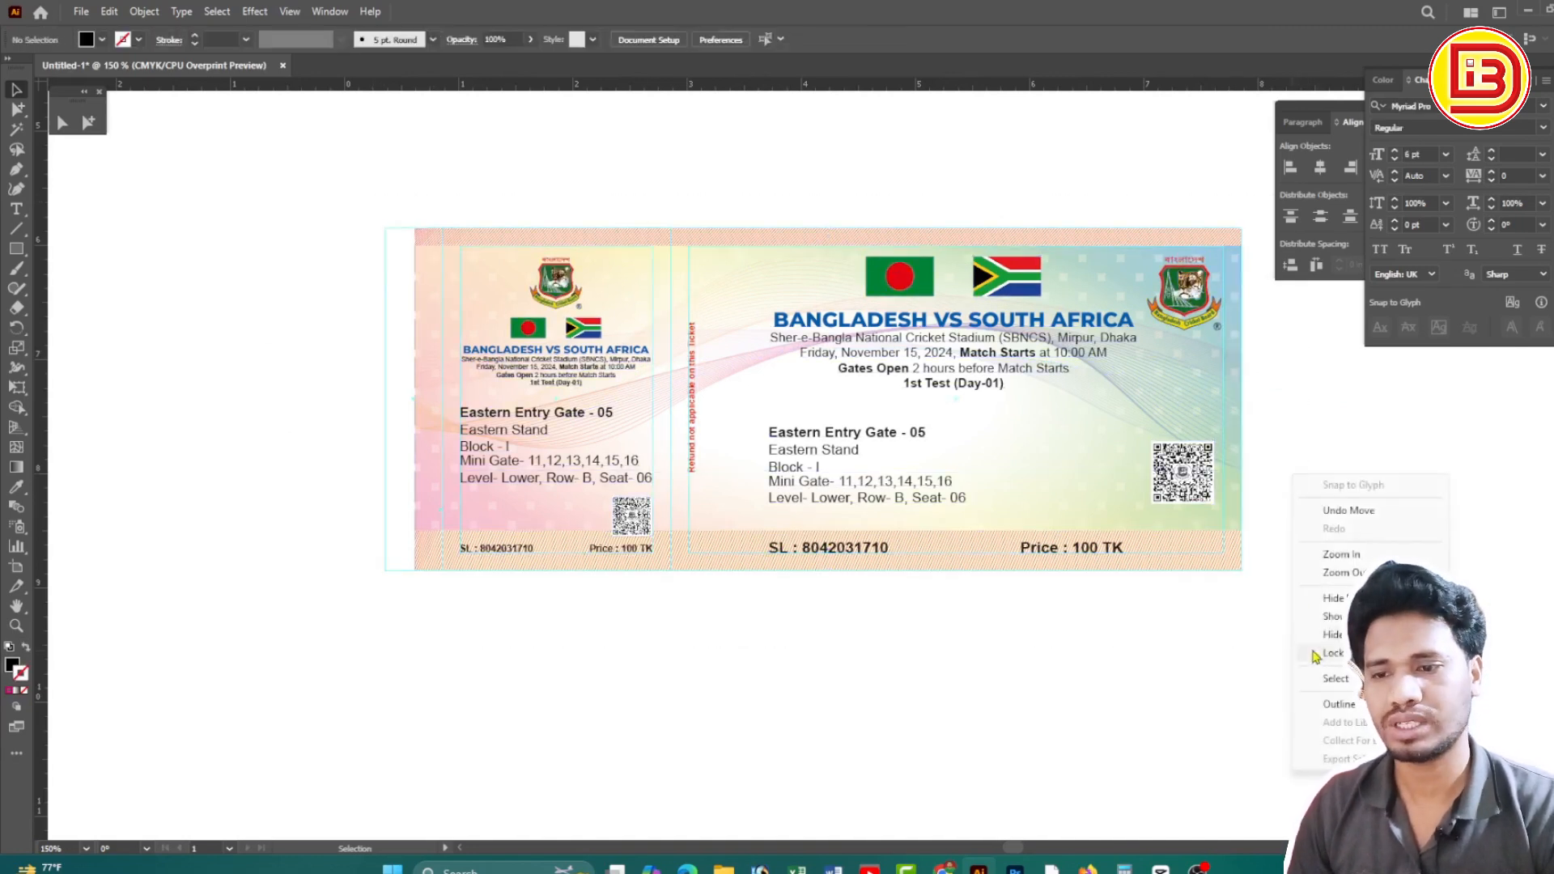
left_click(1255, 401)
left_click(1198, 307)
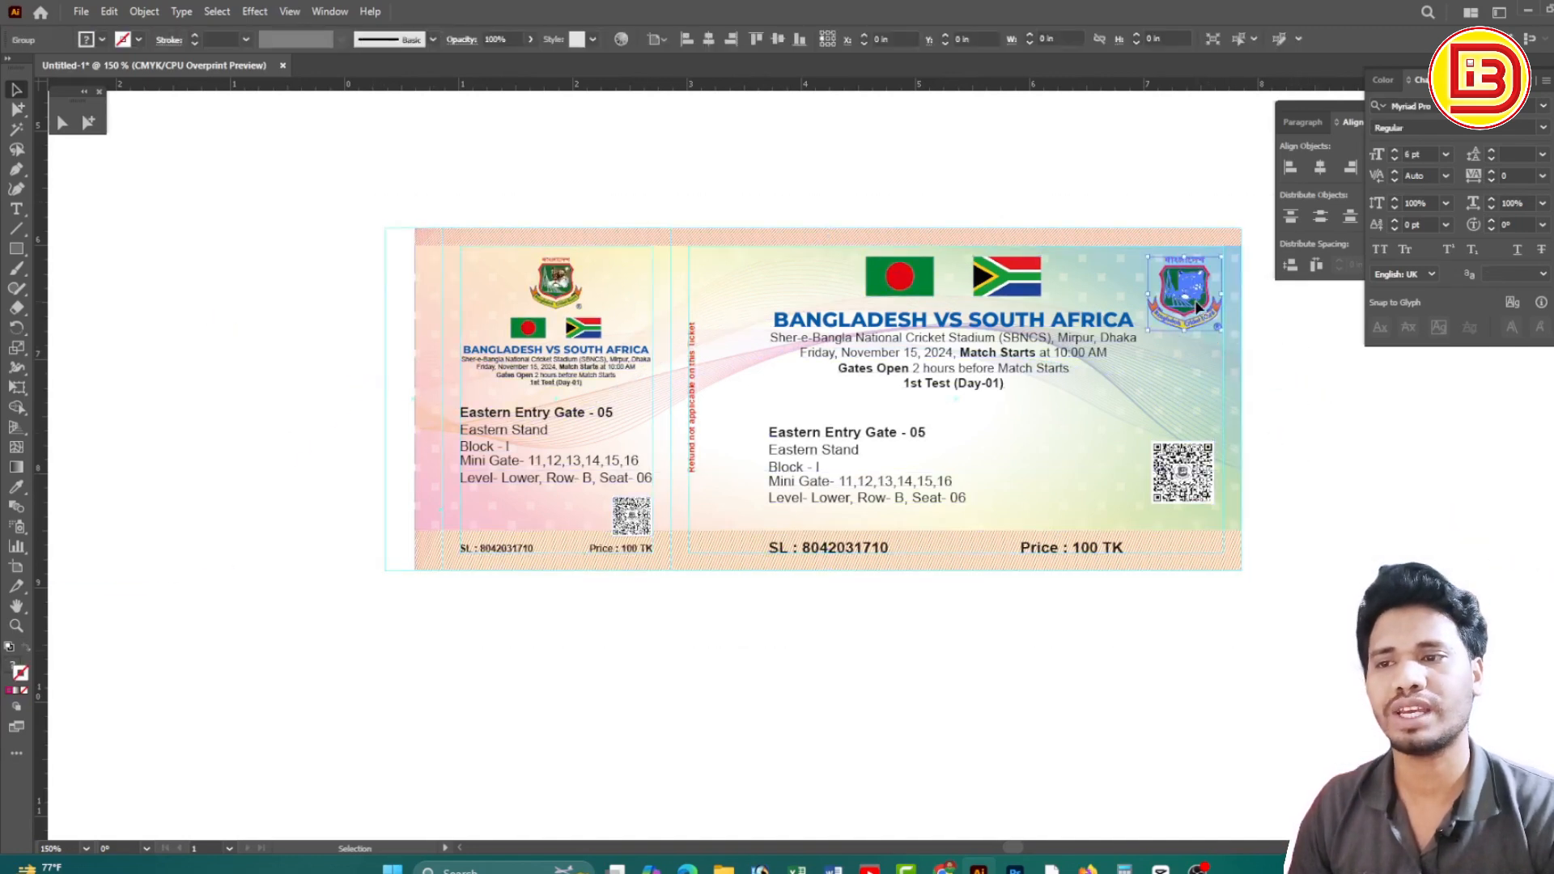
left_click(544, 280)
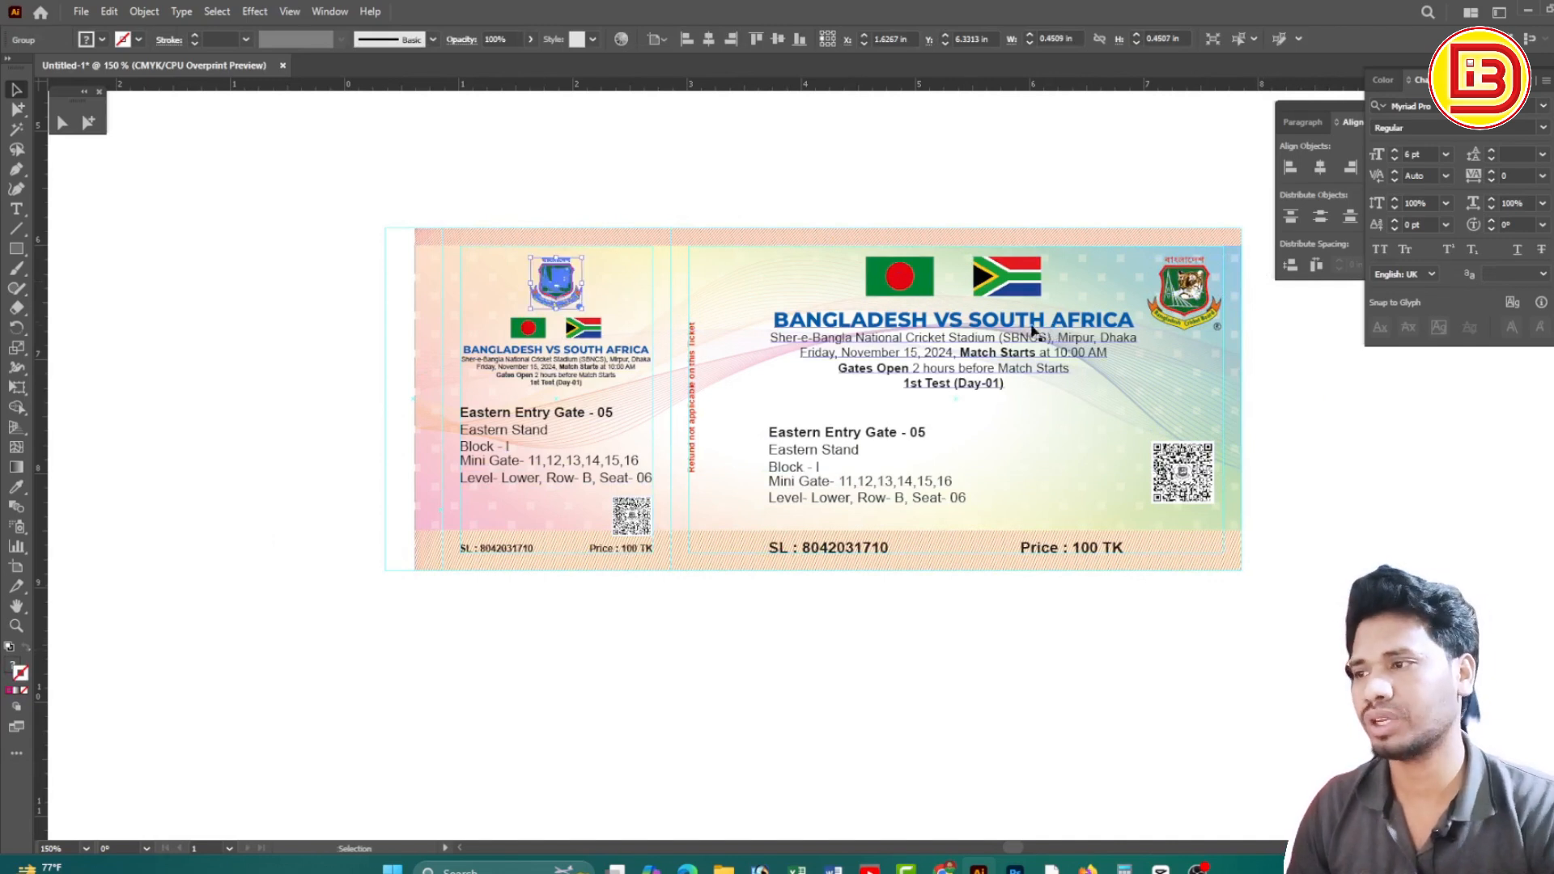
left_click_drag(405, 194, 1304, 703)
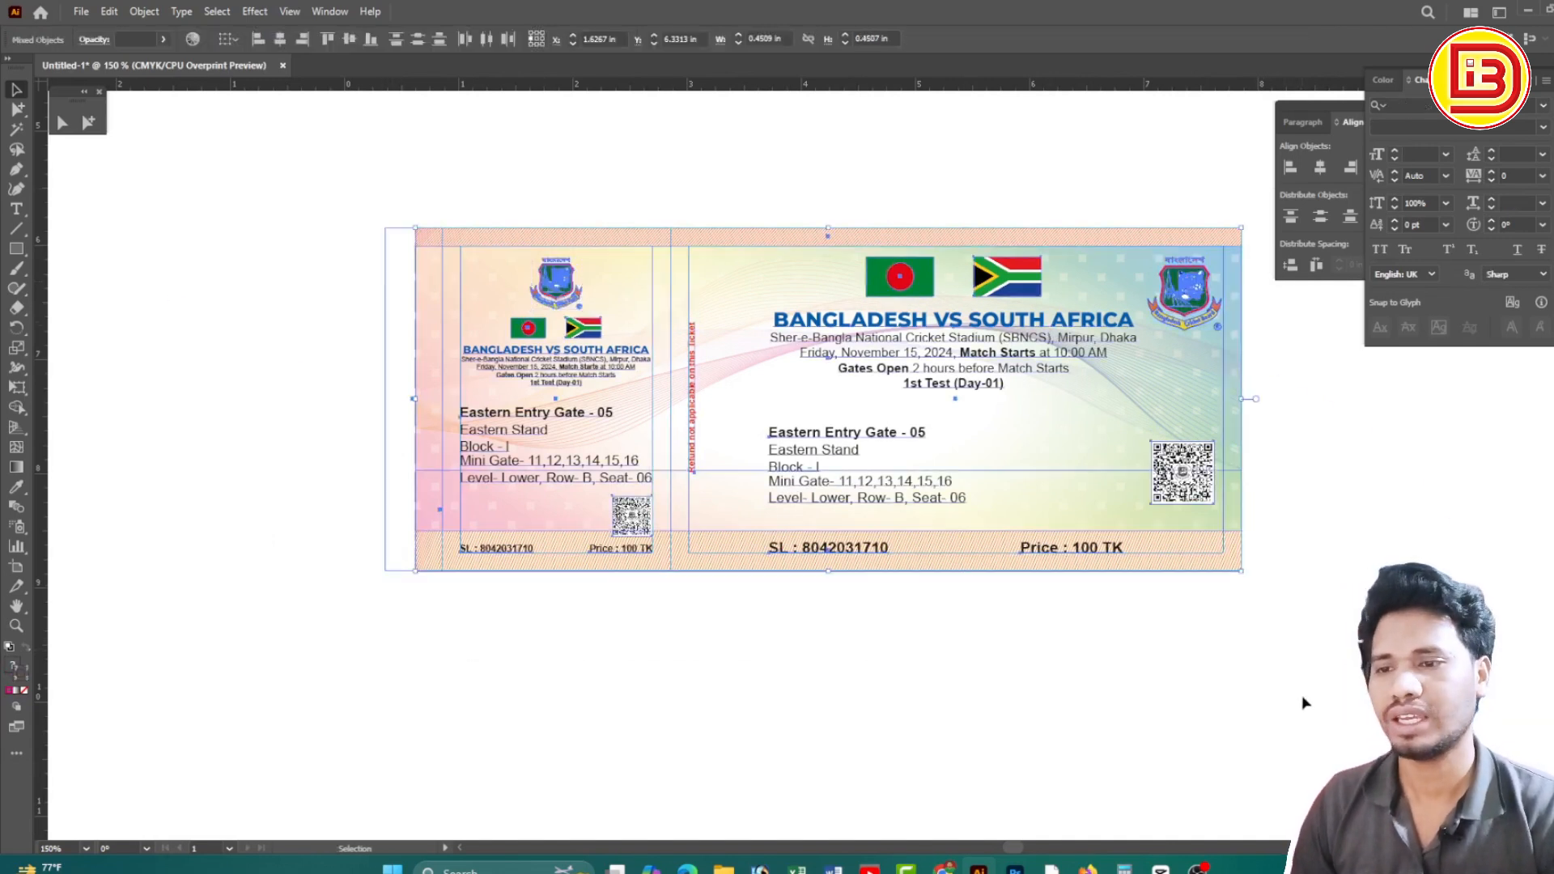
key("ctrl+g")
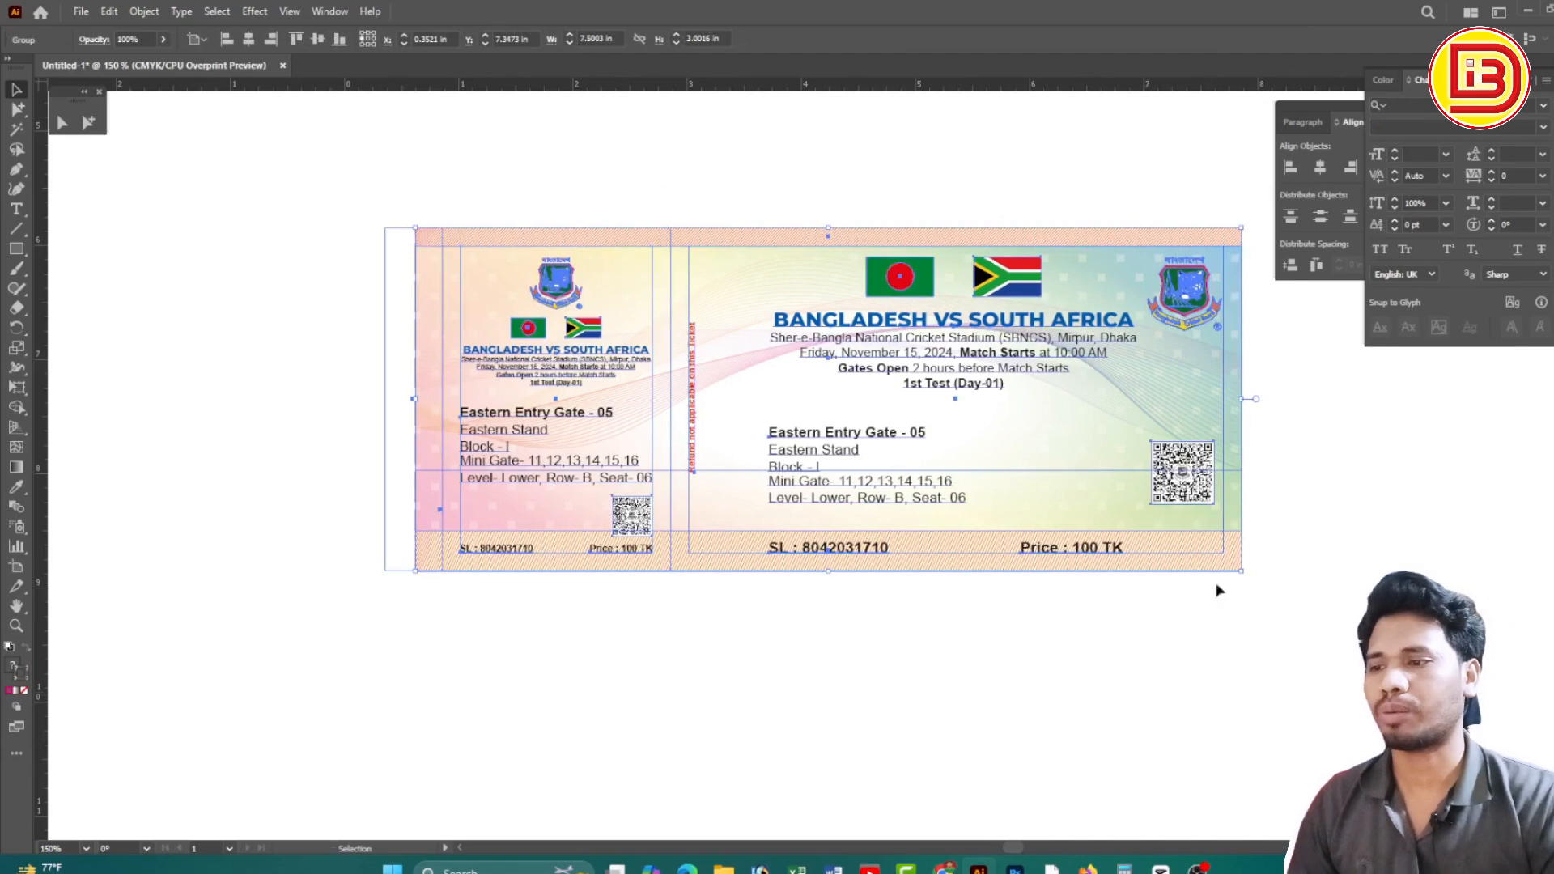
Place a copy of the grouped ticket directly below, its top edge flush with the original's bottom
mouse_move(1091, 478)
left_mouse_down()
mouse_move(1085, 371)
mouse_move(1099, 476)
left_mouse_up()
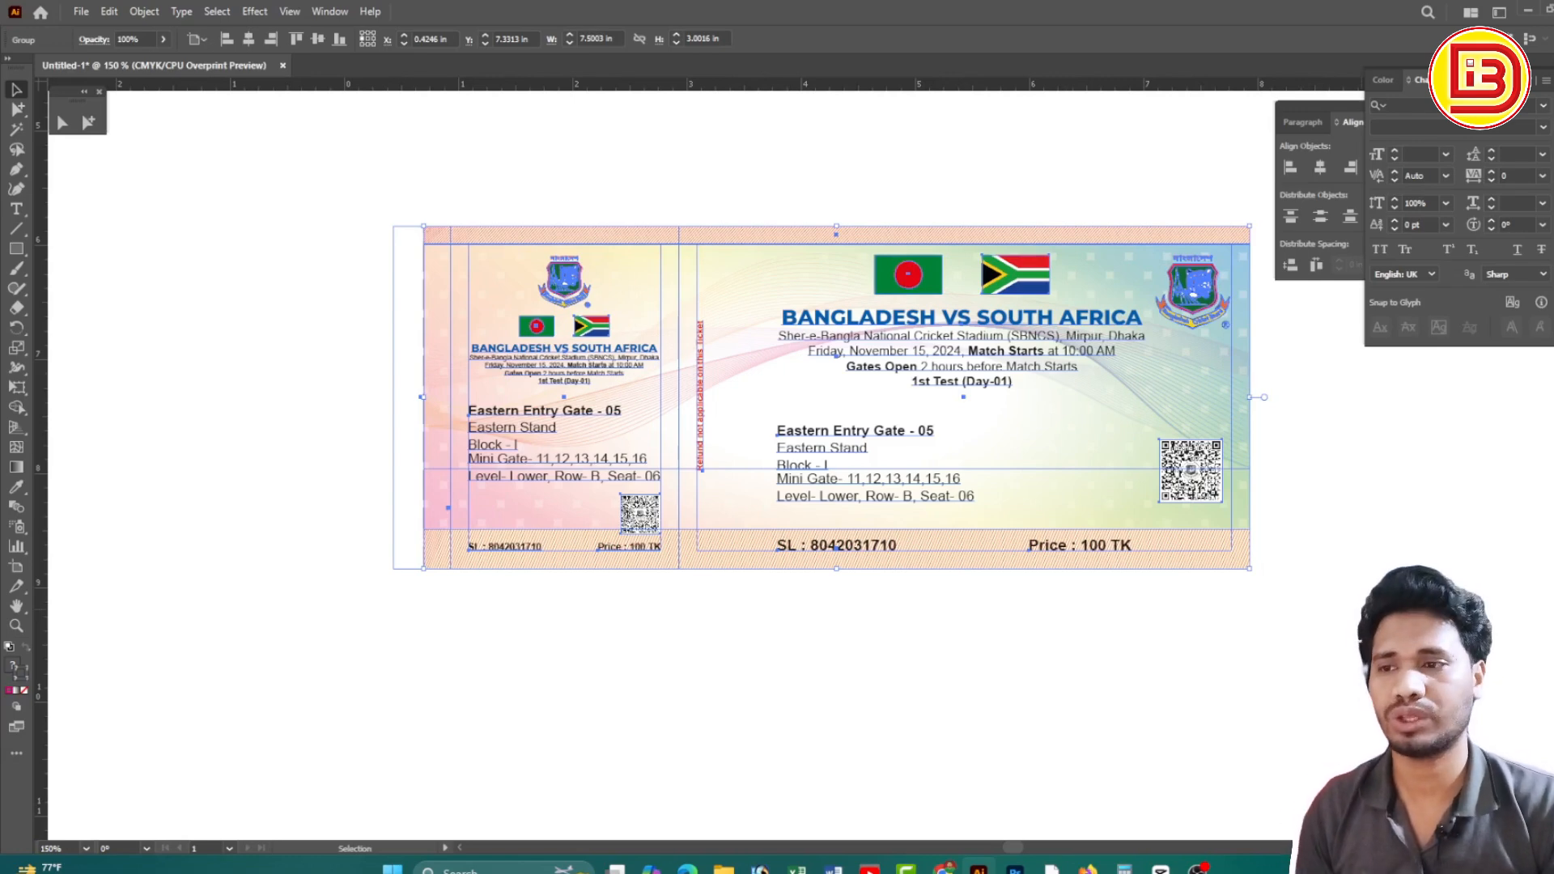
left_click_drag(1090, 289, 1281, 637)
left_click_drag(1213, 538, 1260, 596)
left_click_drag(931, 606, 901, 533)
left_click(1150, 471)
Select both tickets and open the Transform panel
left_click(761, 432, "ctrl+alt")
left_click(760, 432, "ctrl+alt")
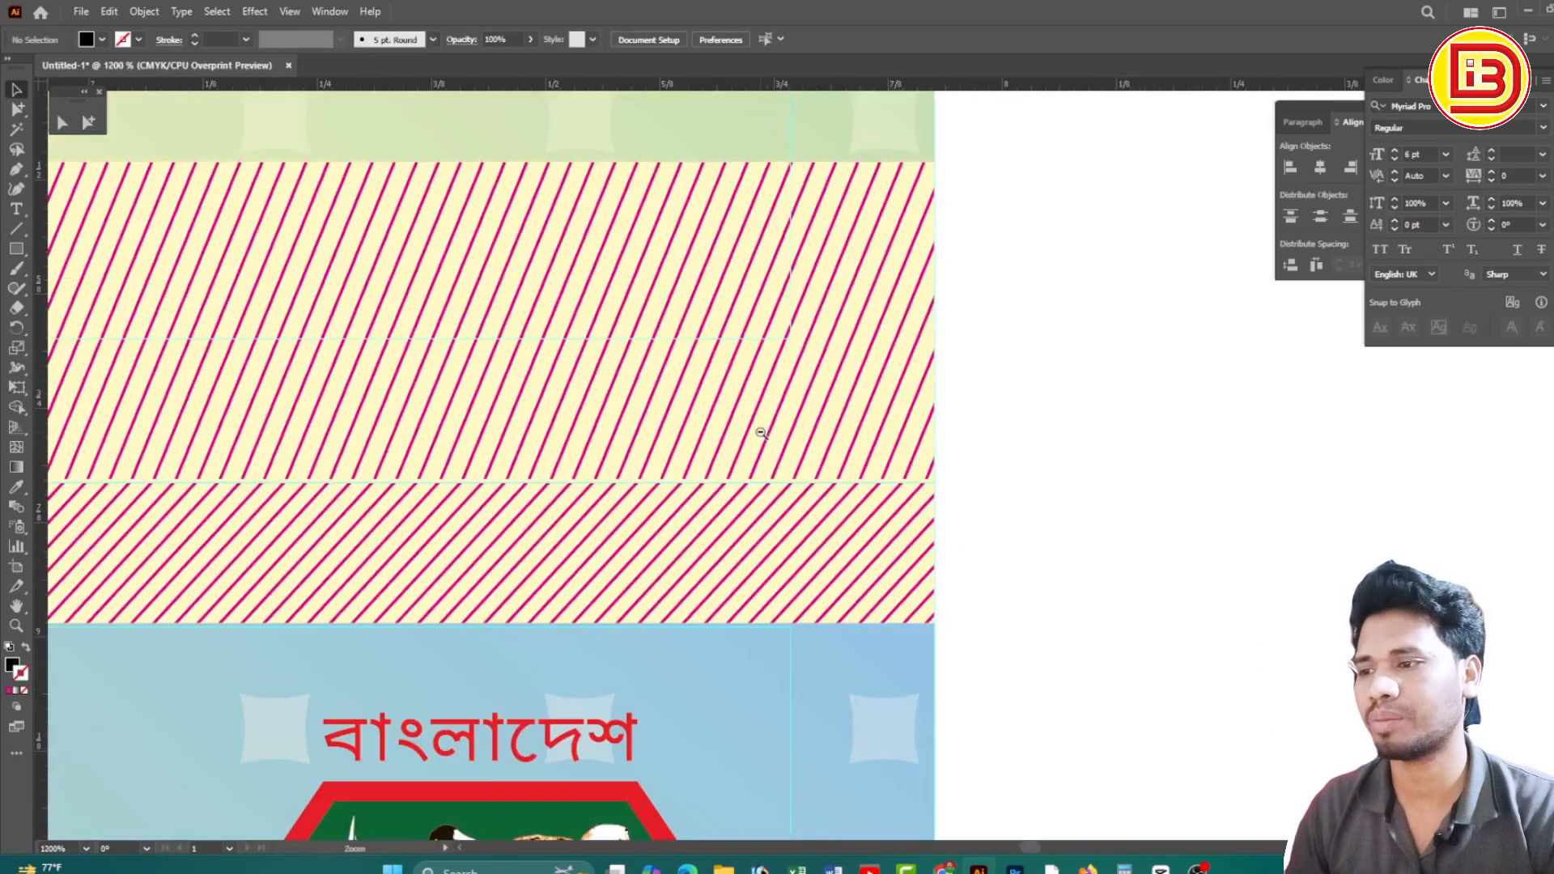
left_click(759, 431, "ctrl+alt")
left_click(759, 431, "ctrl+alt")
left_click(759, 432, "ctrl+alt")
left_click(759, 432, "ctrl+alt")
left_click(759, 431, "ctrl+alt")
left_click(760, 432, "ctrl+alt")
left_click(761, 453, "ctrl+alt")
left_click_drag(738, 531, 868, 427)
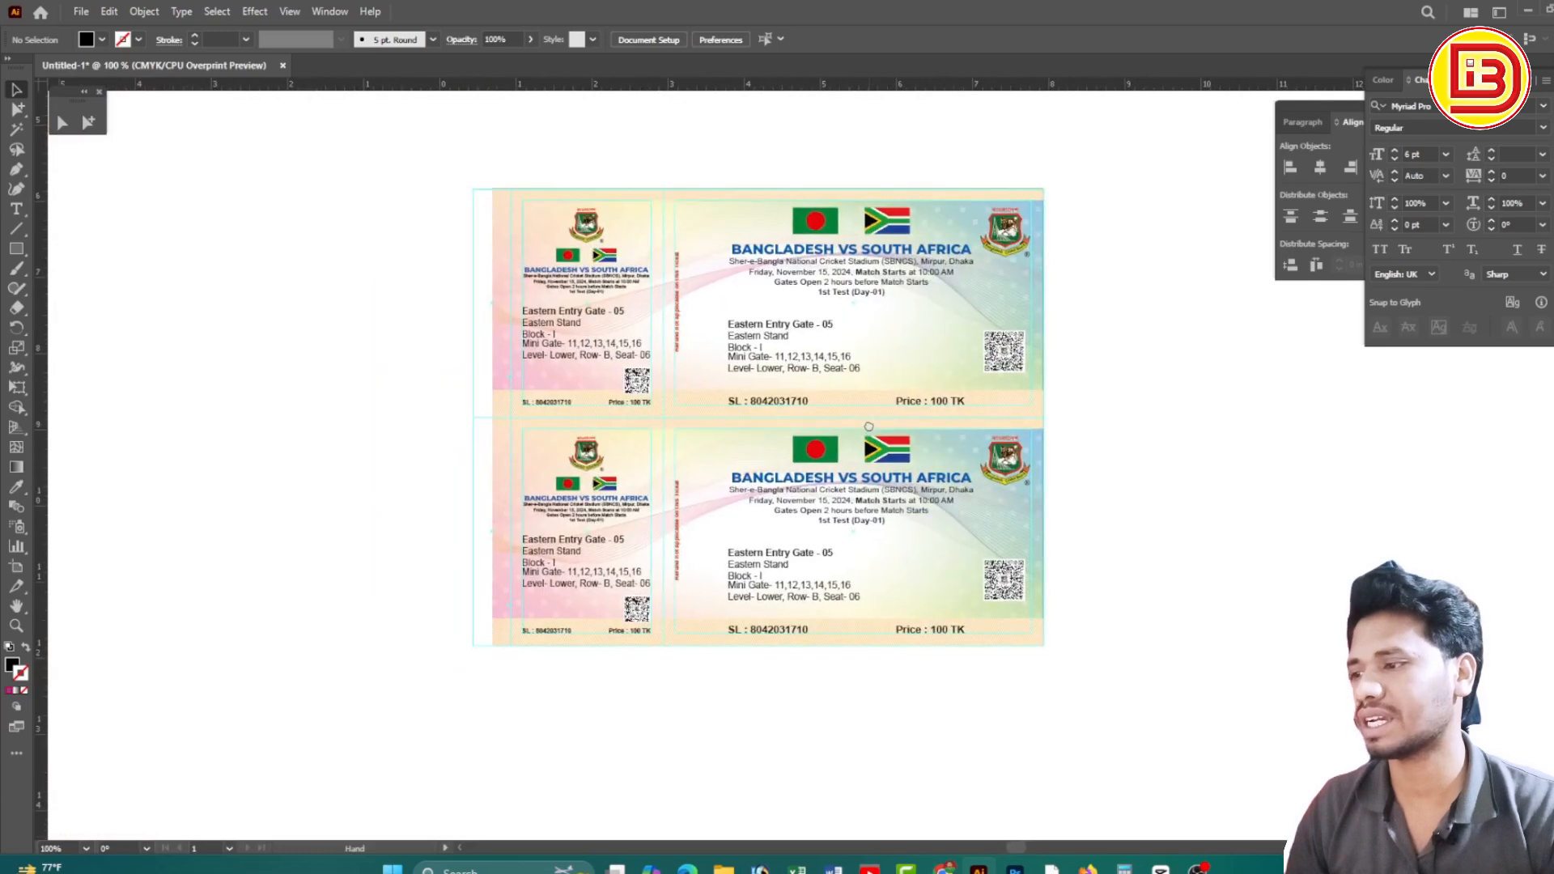
left_click_drag(378, 339, 972, 550)
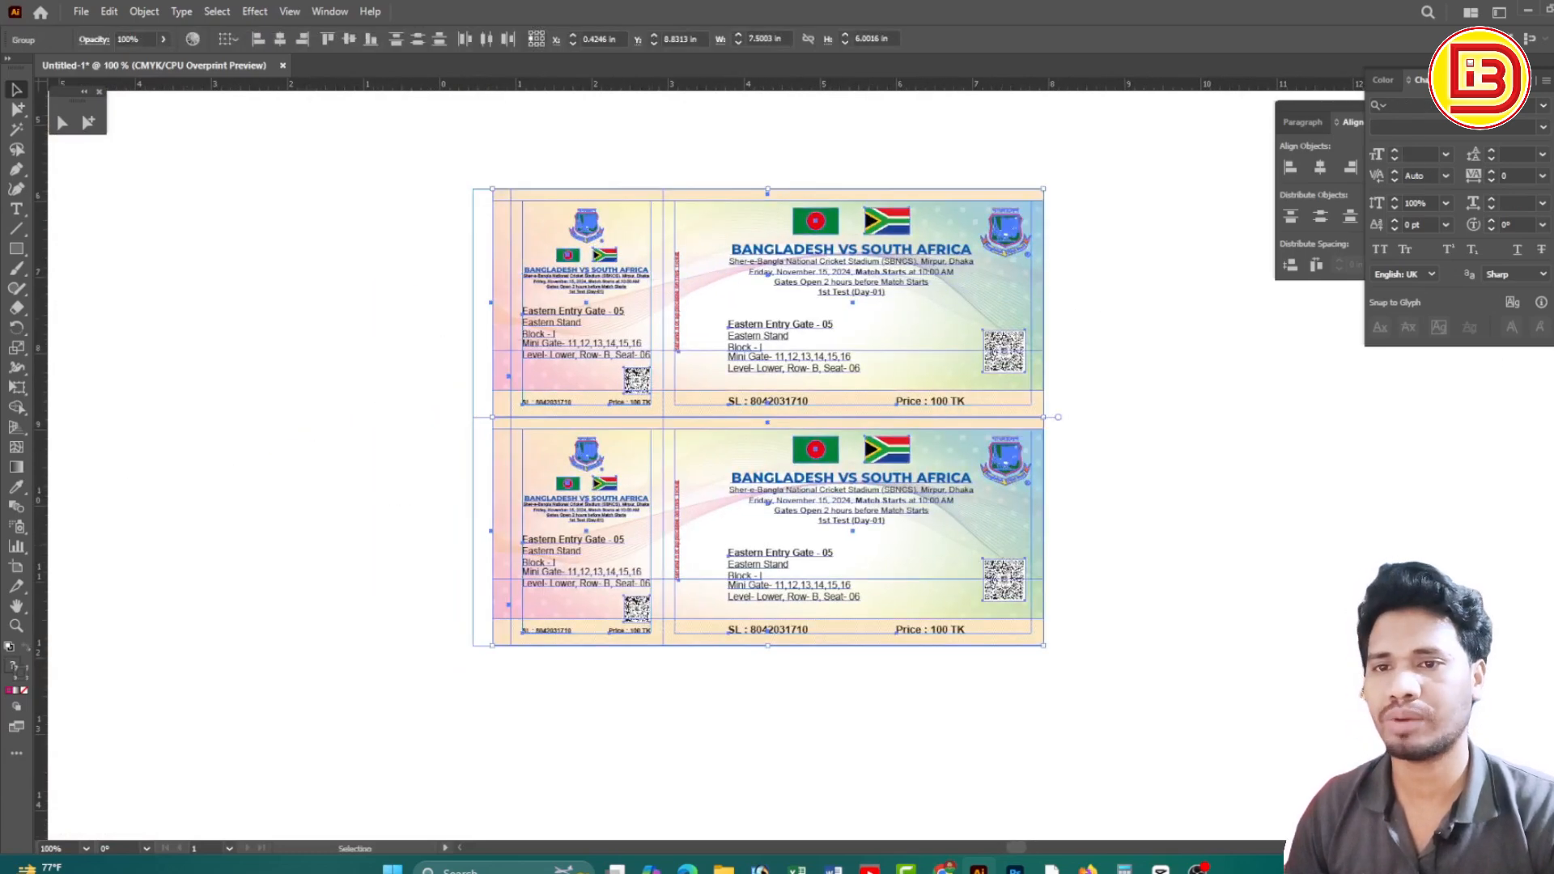
key("shift+F8")
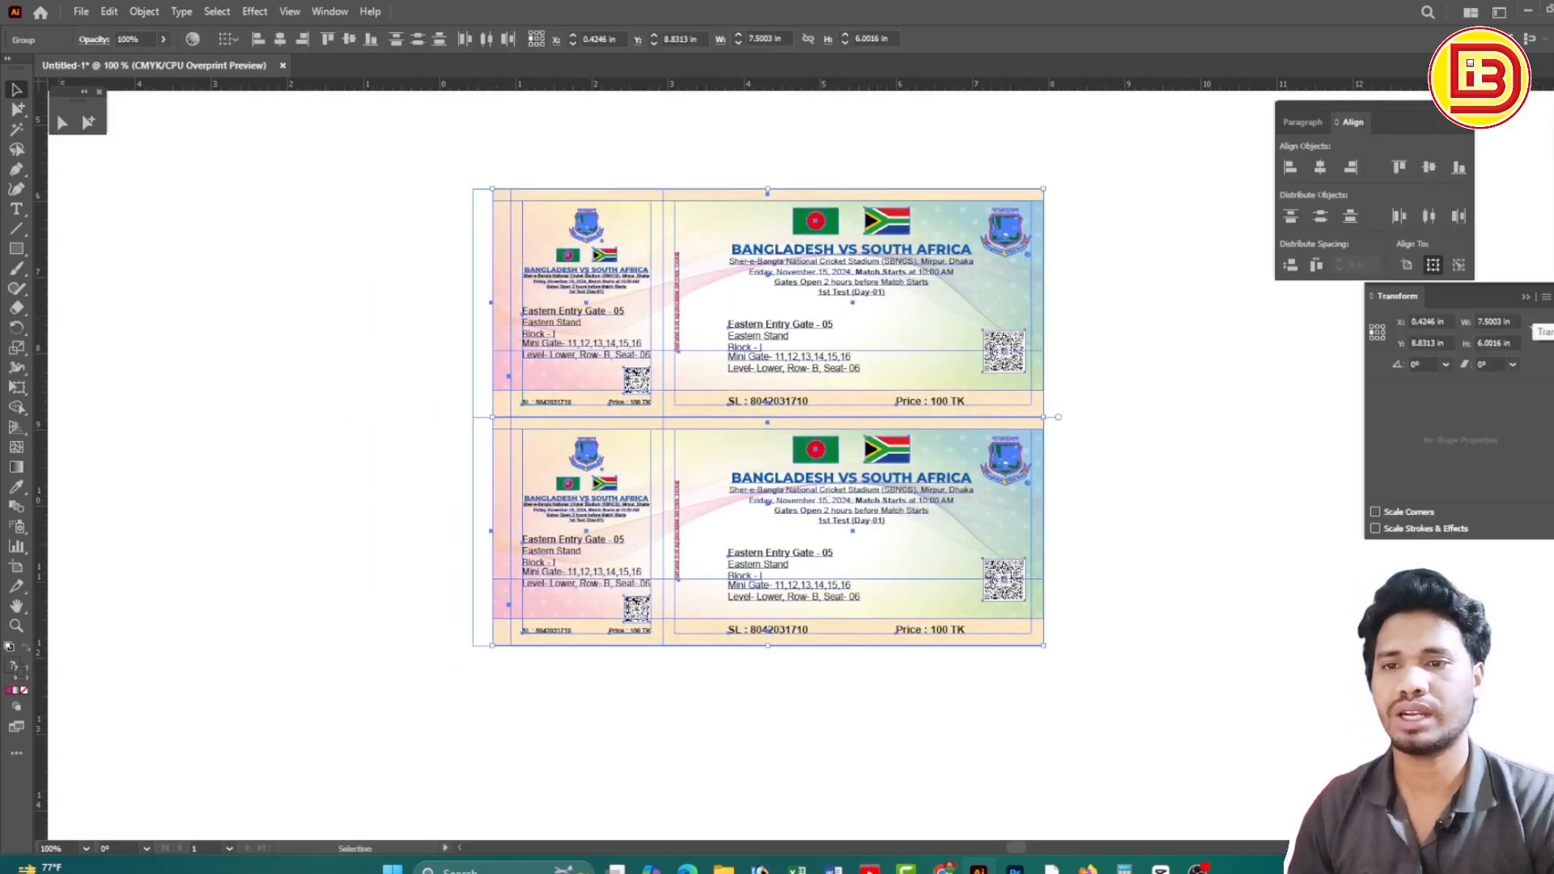
Duplicate the lower ticket straight down to add another ticket to the stack
left_click(1200, 428)
left_click_drag(955, 469, 955, 697)
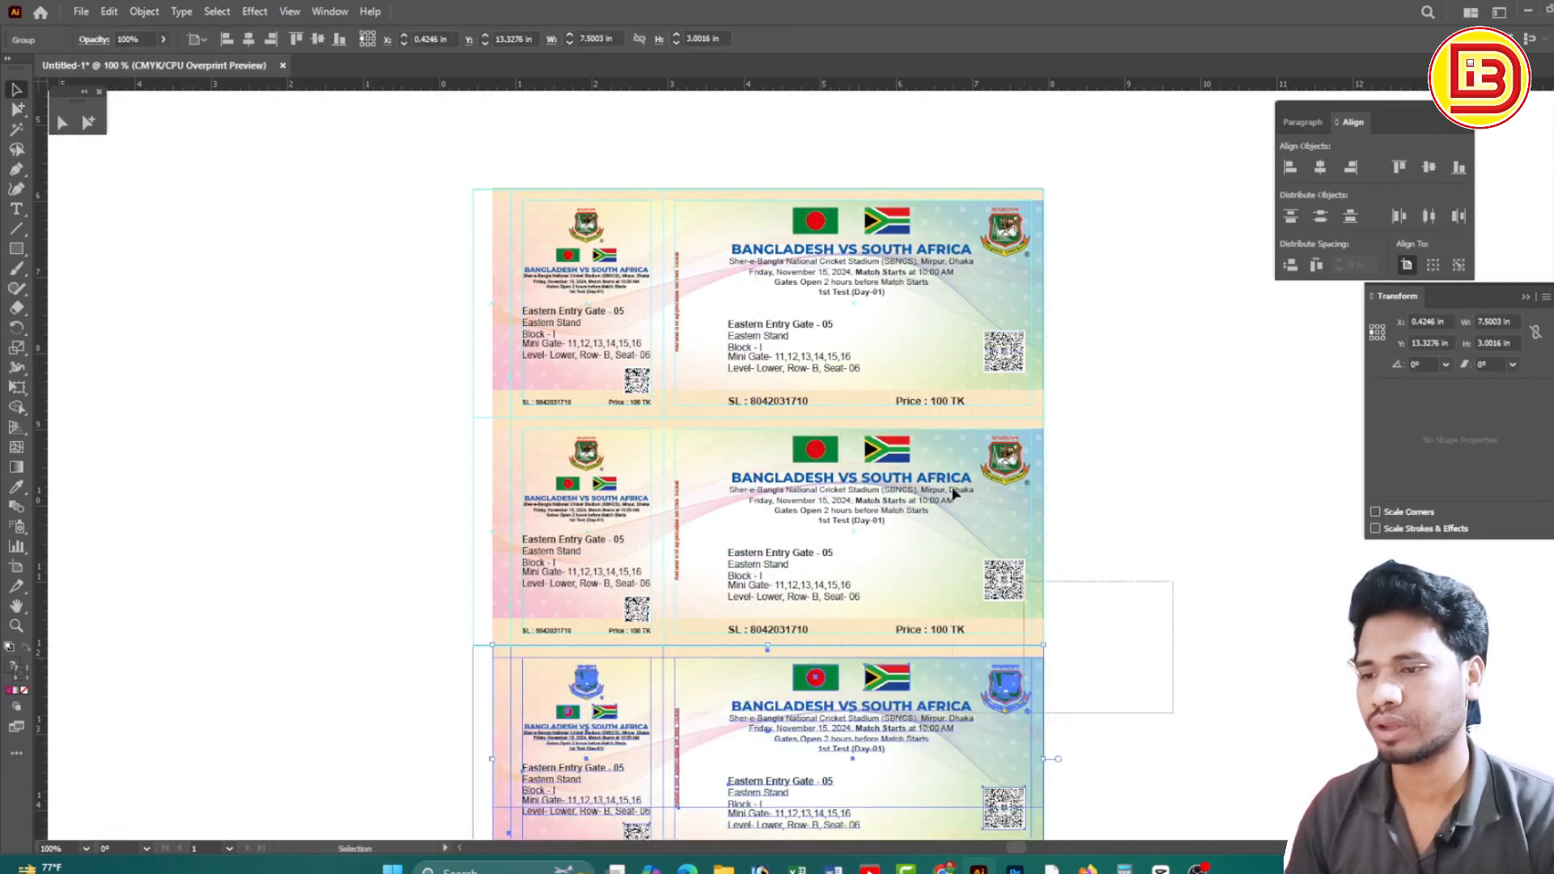
scroll(955, 340, "down", 3)
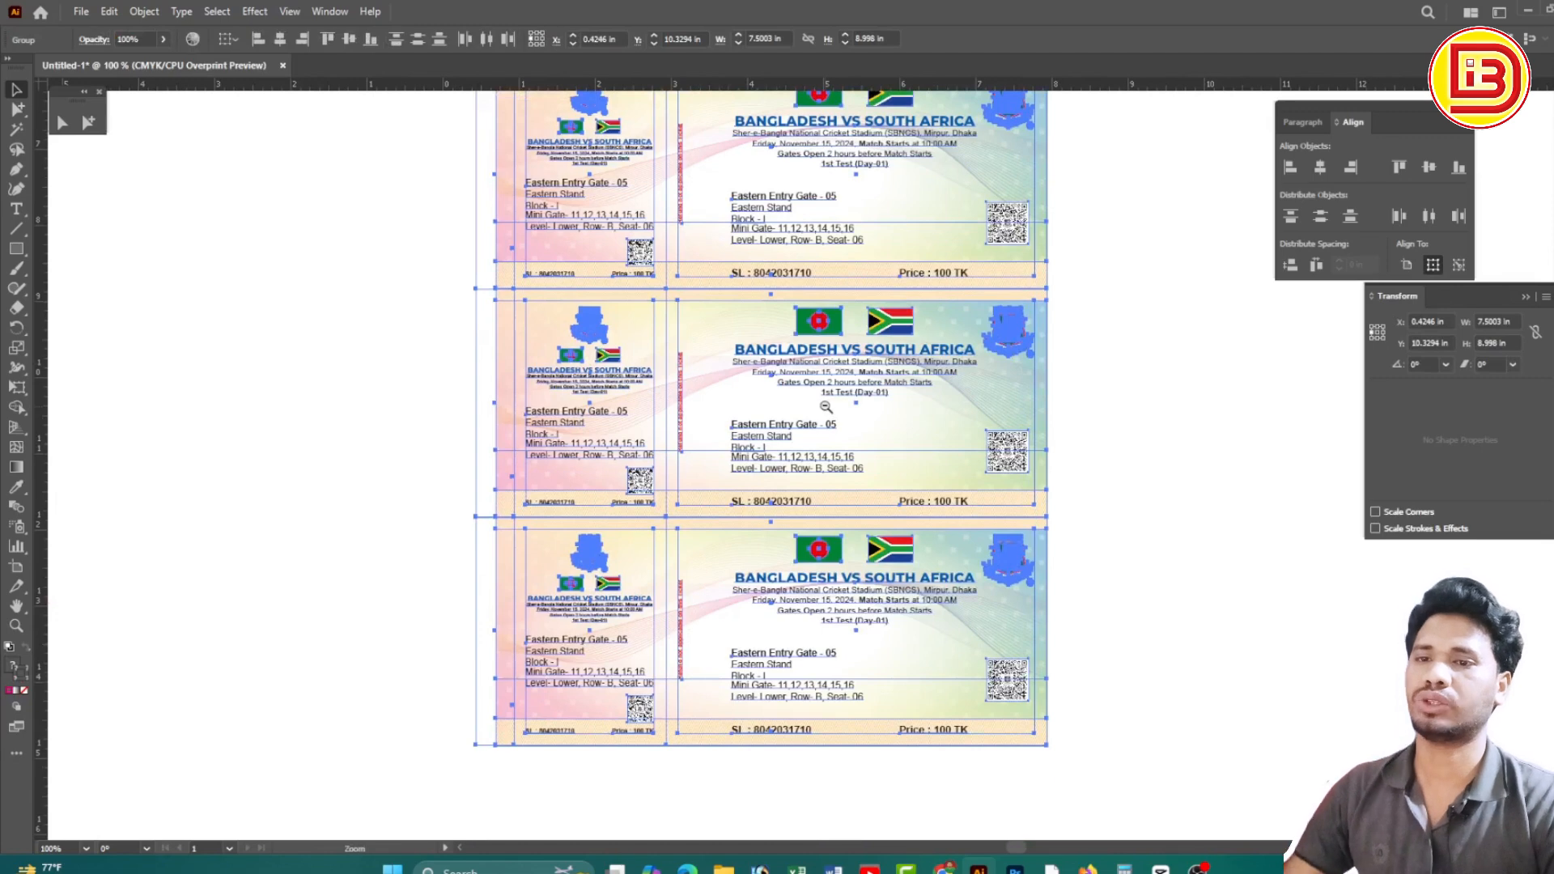
key("ctrl+minus")
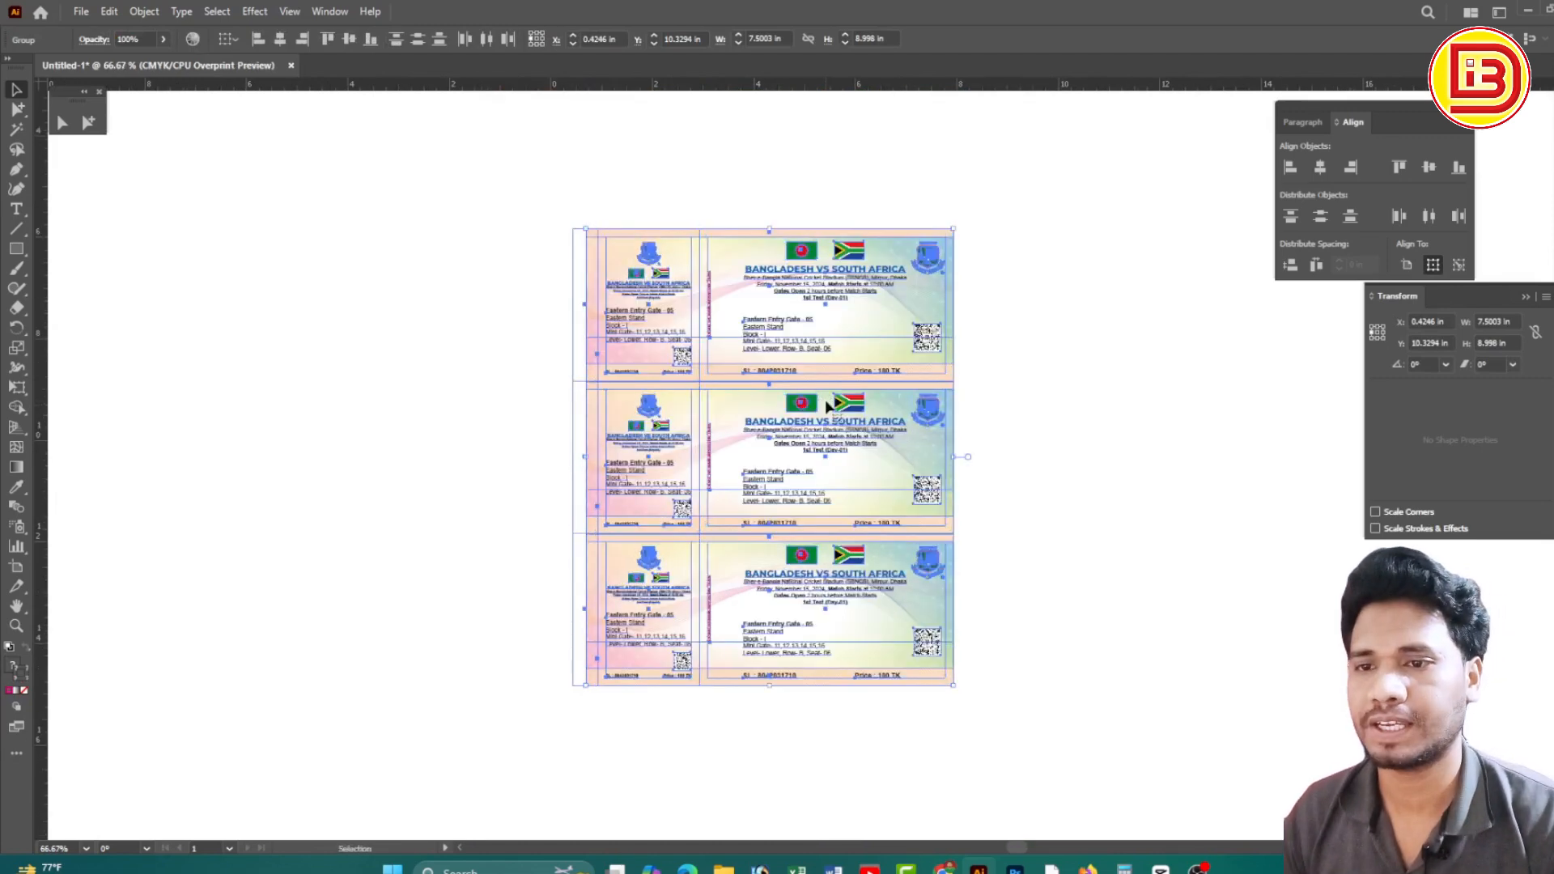
left_click(1084, 540)
left_click_drag(920, 572, 817, 322)
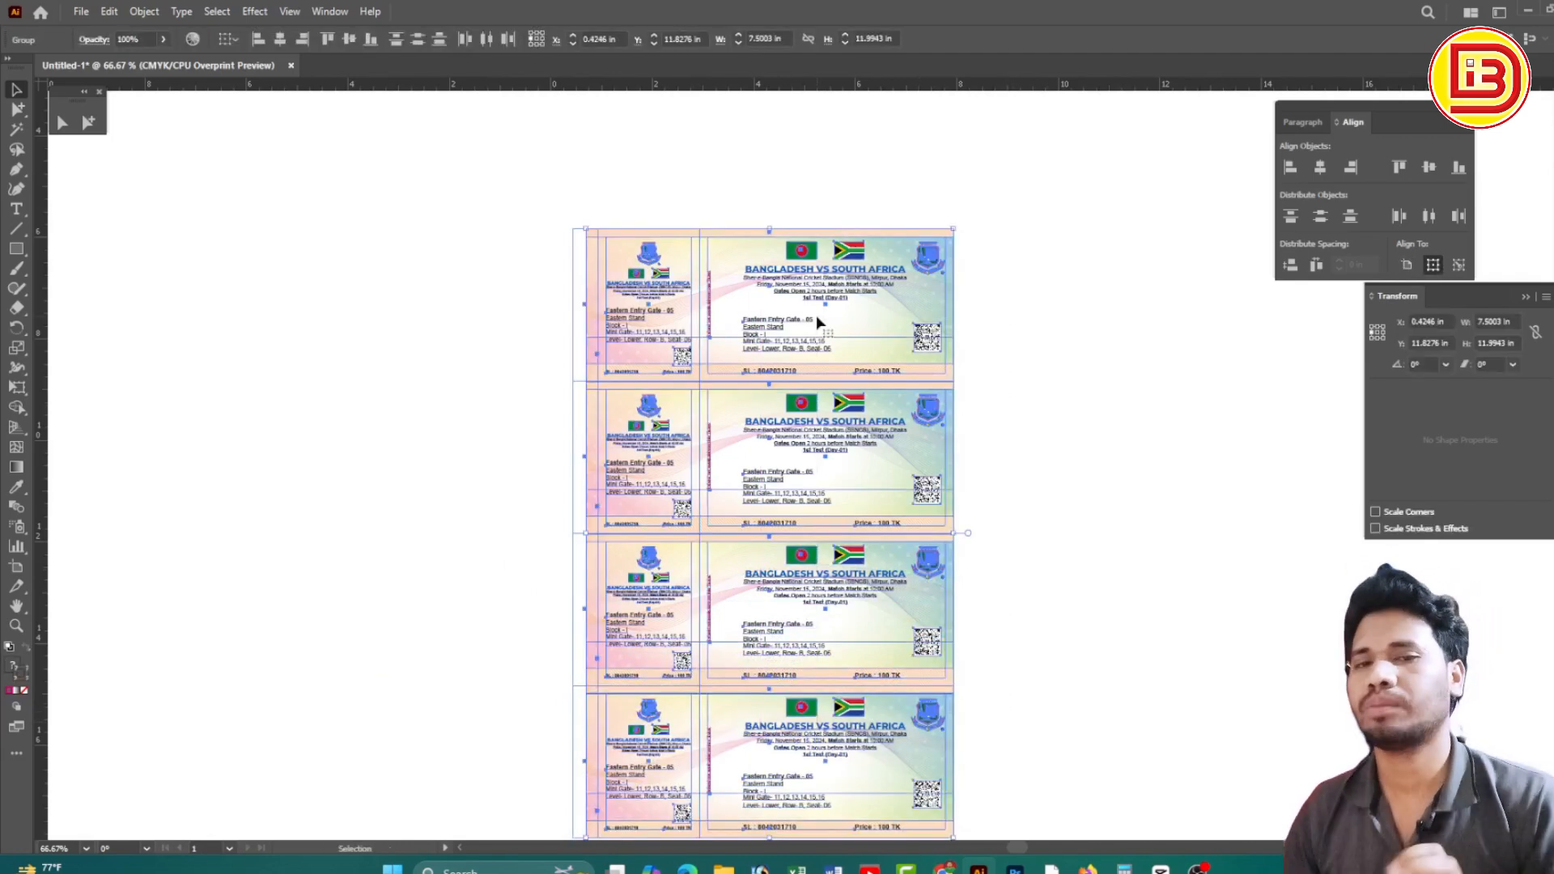
left_click_drag(1037, 498, 1038, 400)
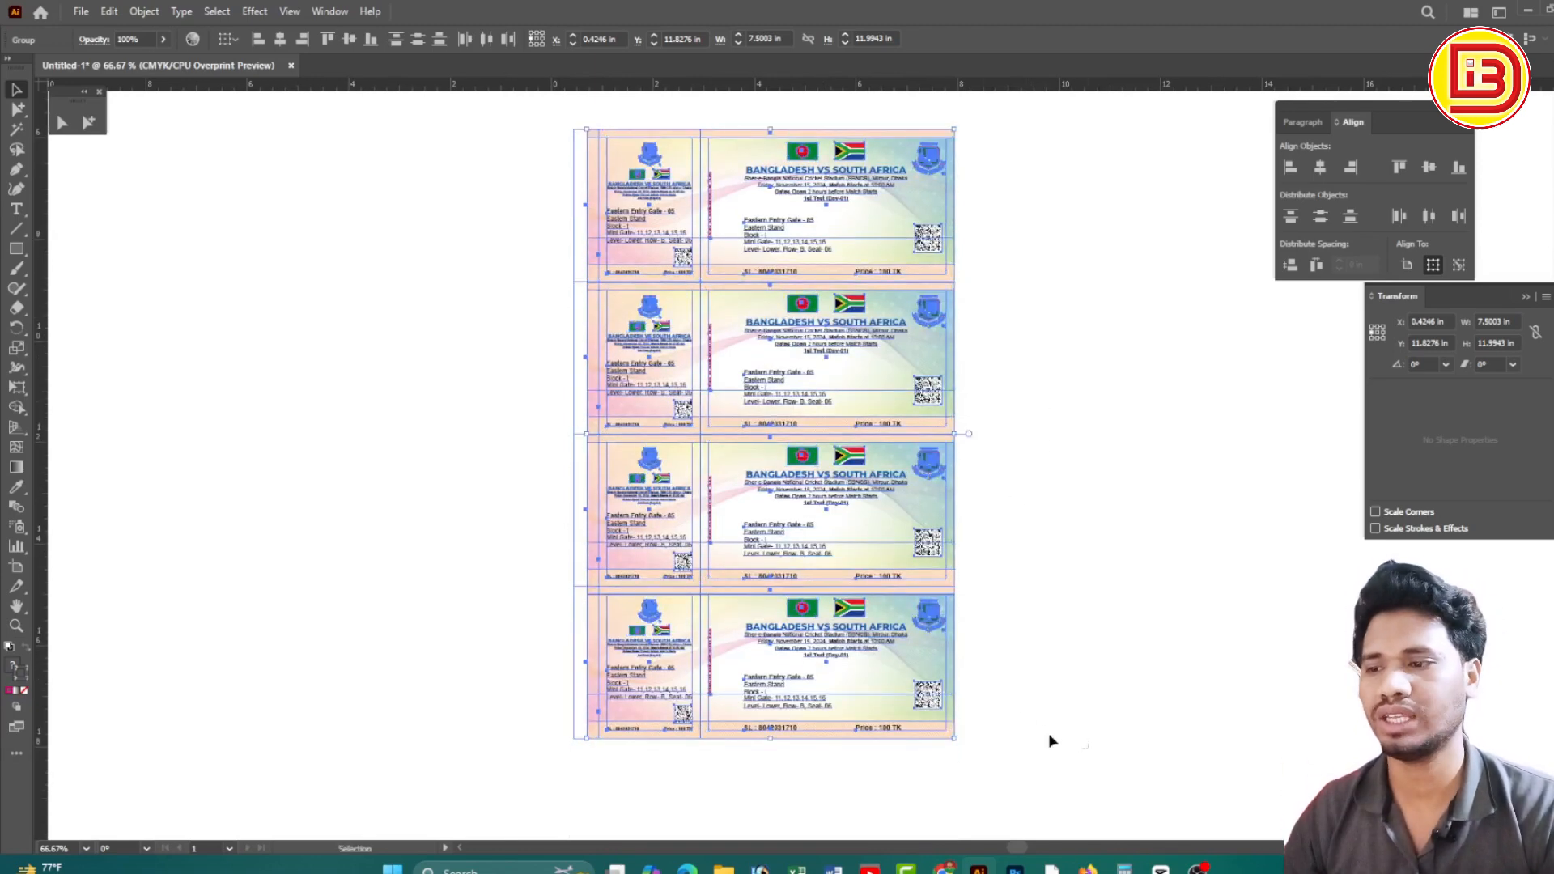
Rotate the whole ticket stack 90 degrees upright
left_click(727, 688)
left_click_drag(1024, 599, 885, 197)
scroll(884, 197, "up", 2)
key("v")
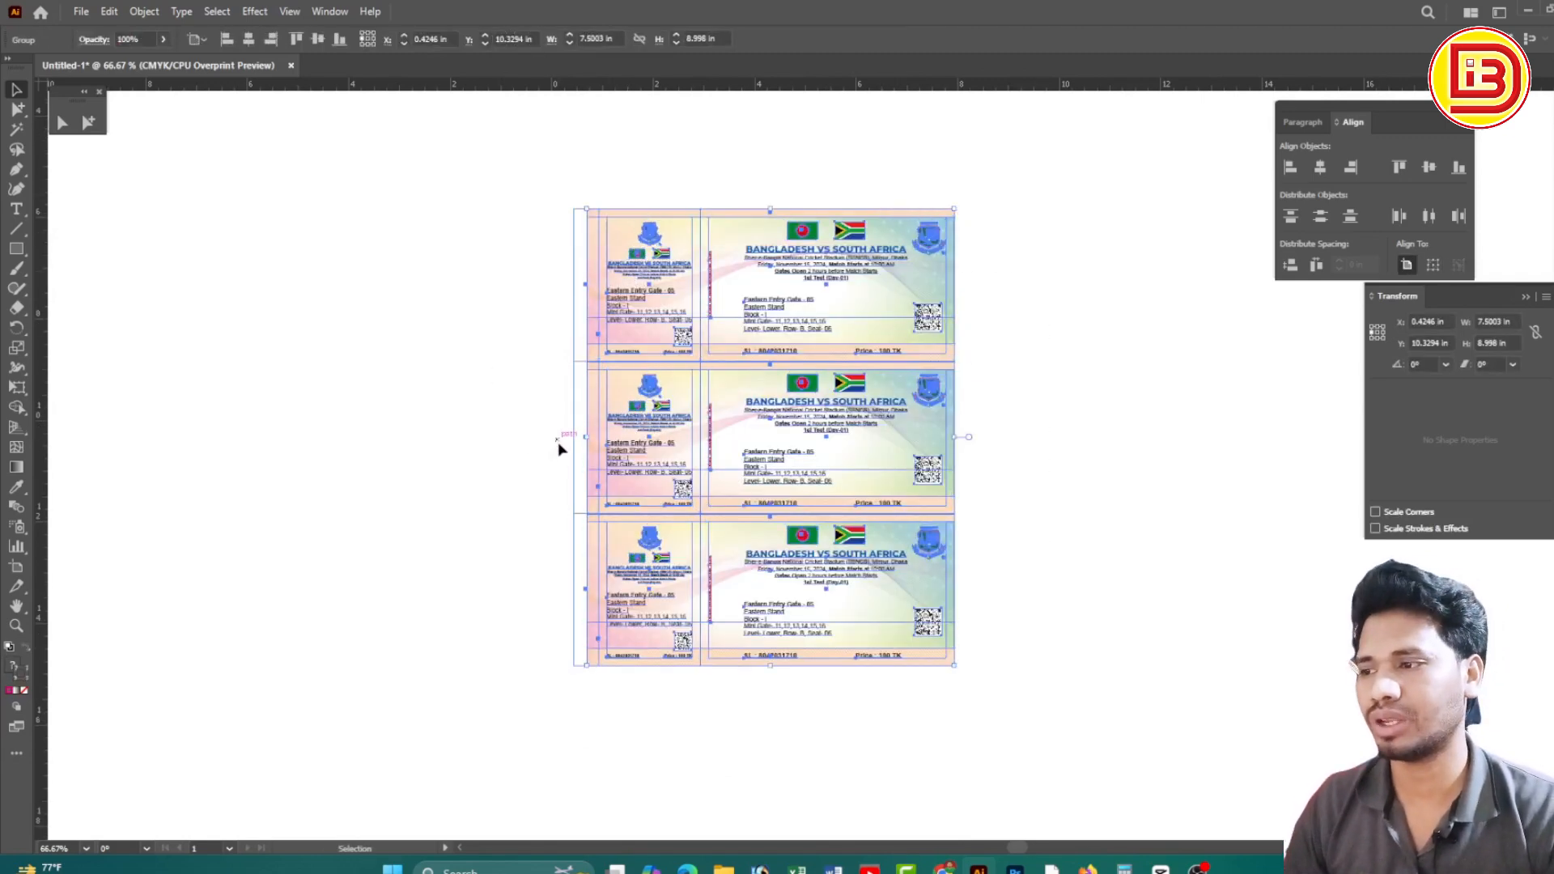
key("r")
left_click_drag(870, 646, 1001, 352)
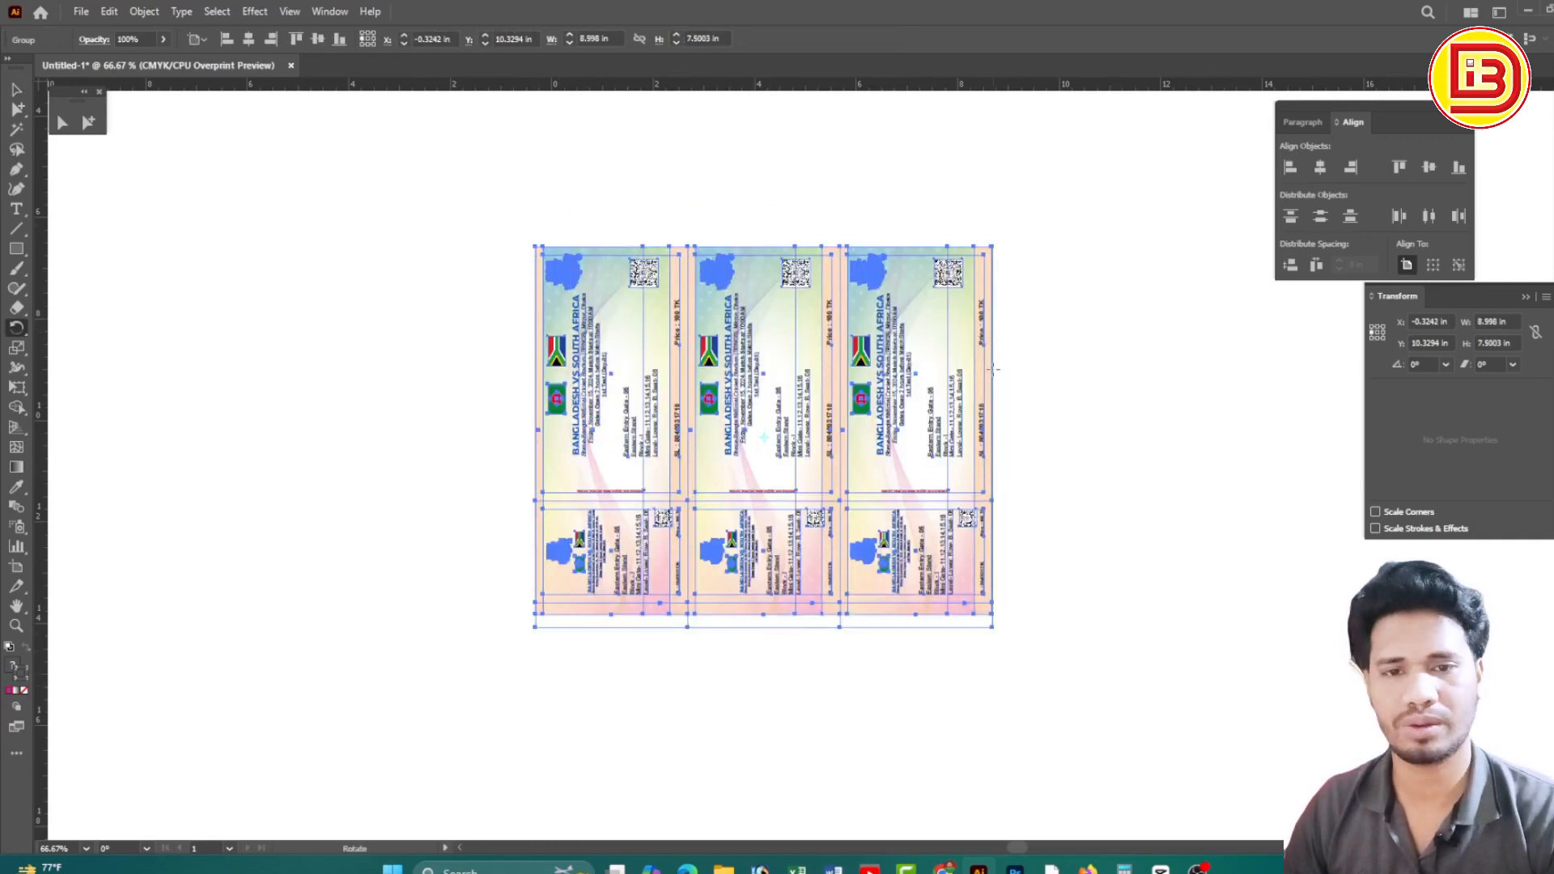
Undo the 90° rotation so the ticket stack is landscape again
left_click(17, 89)
left_click(468, 174)
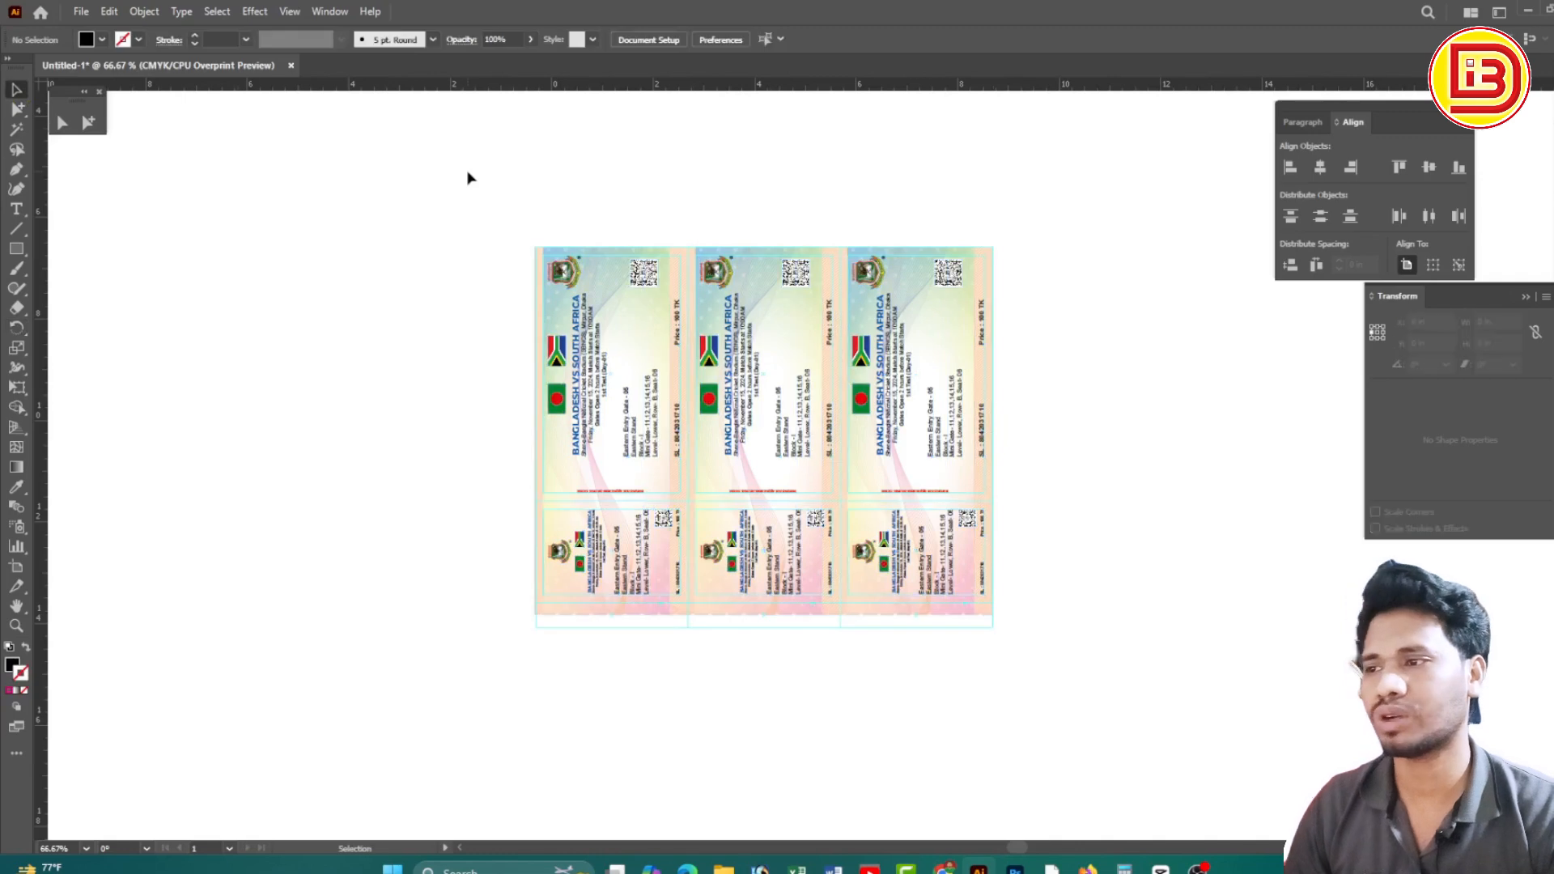
key("ctrl+z")
key("ctrl+z")
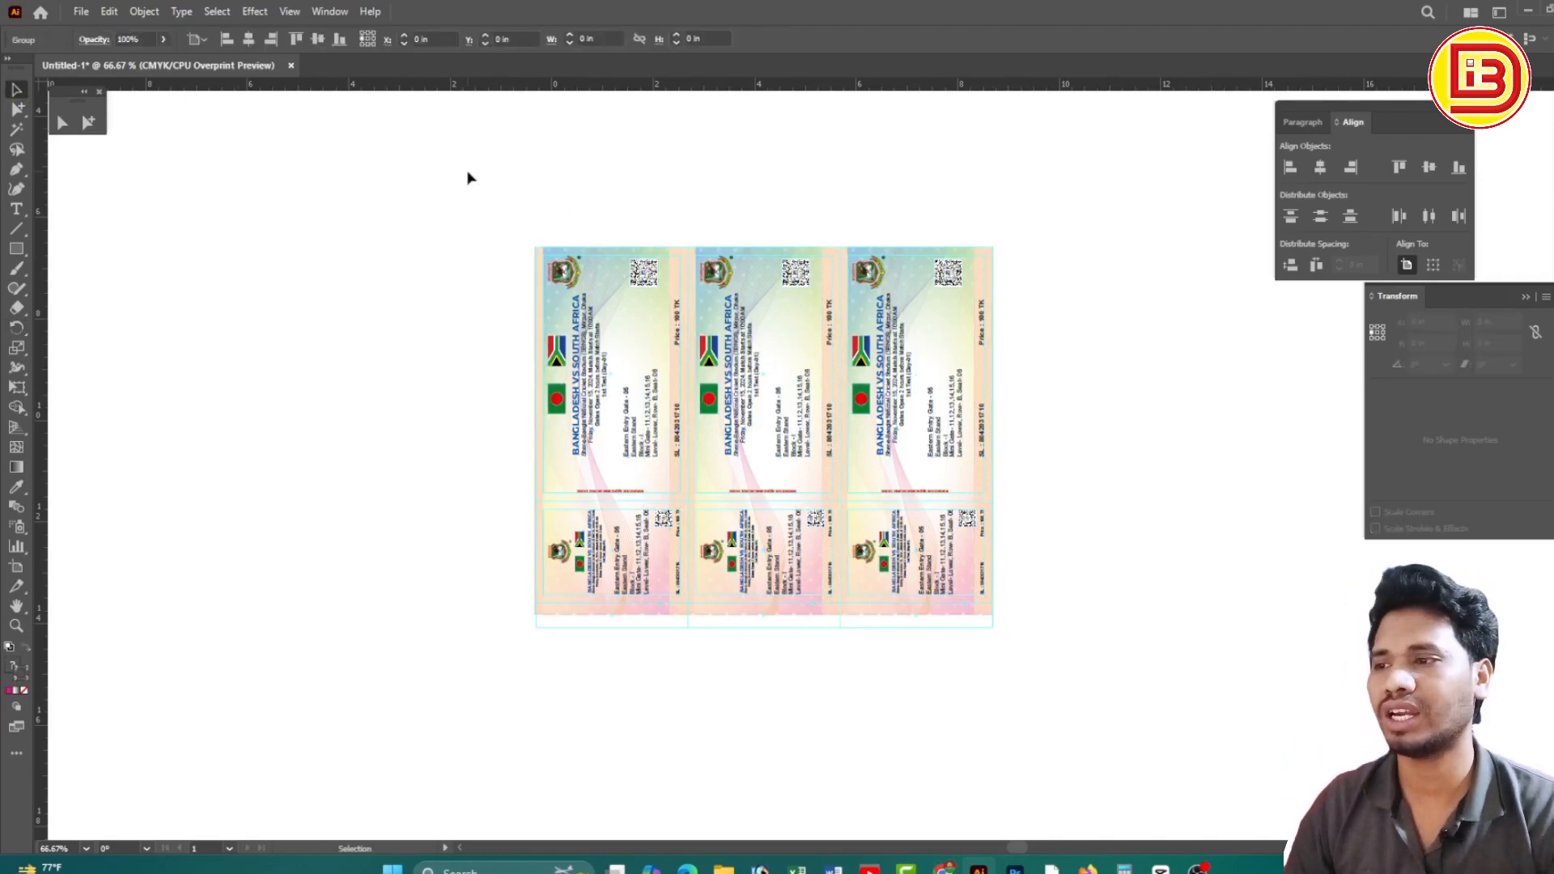
left_click(468, 172)
left_click_drag(528, 210, 1018, 684)
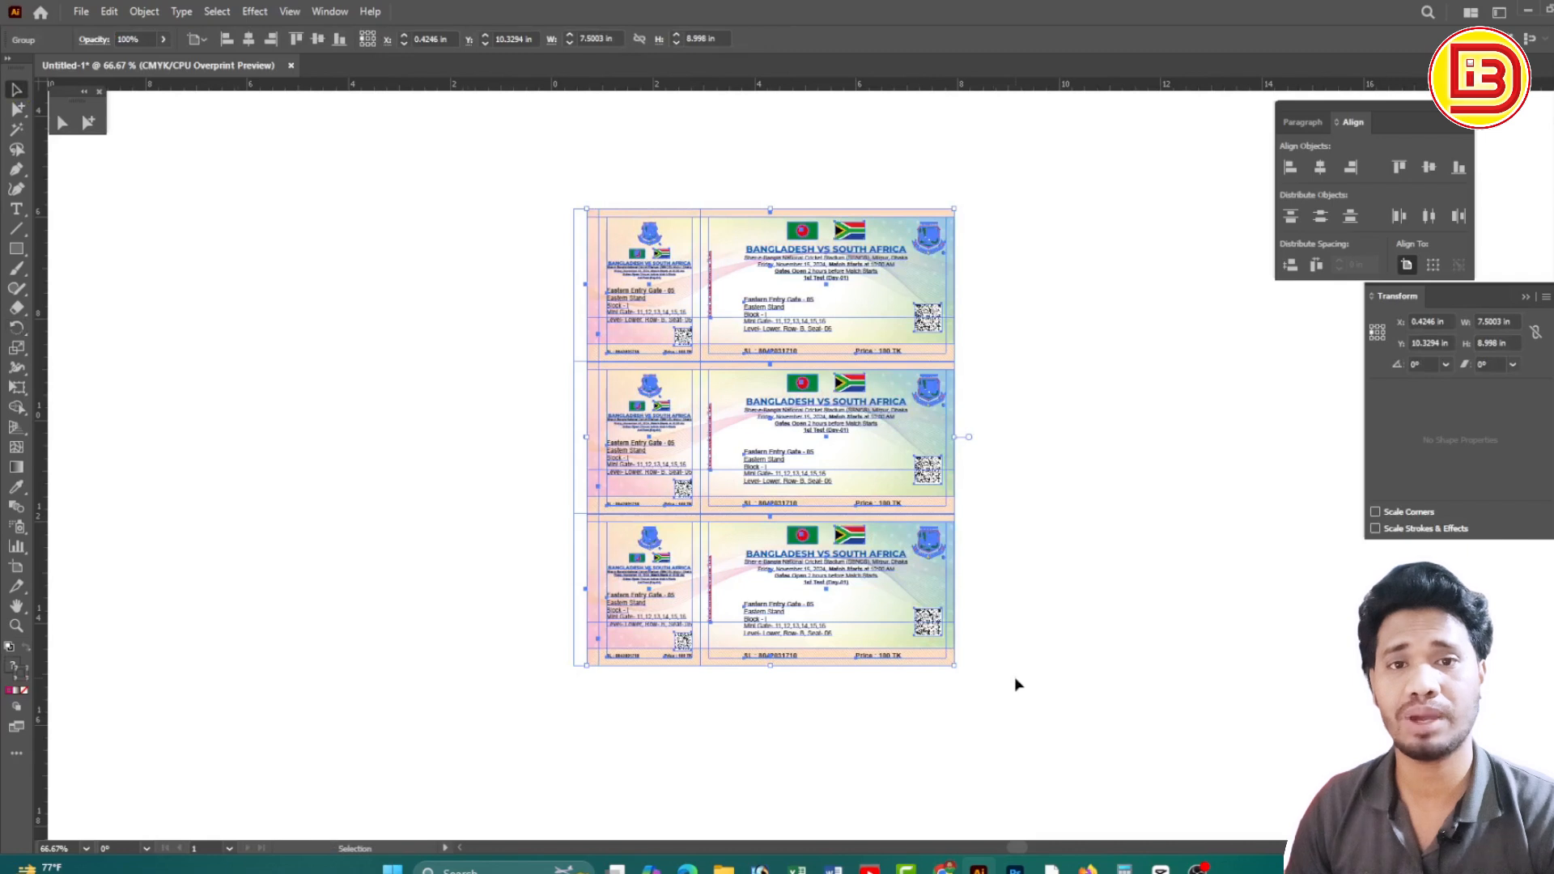
Ungroup the stack into separate tickets
left_click(1060, 399)
left_click(823, 276)
right_click(822, 276)
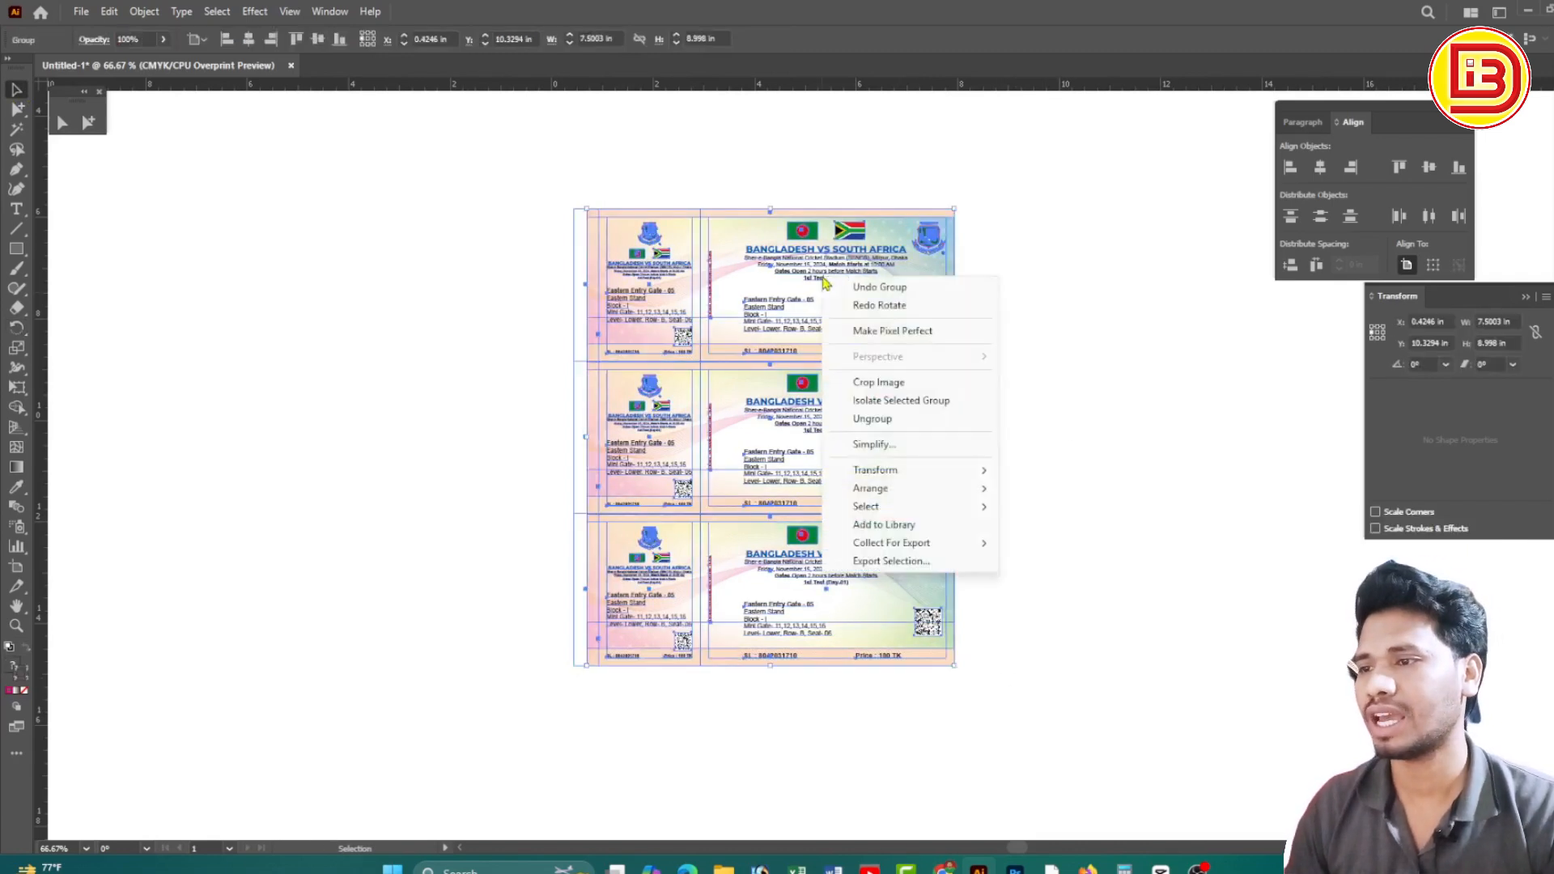
left_click(882, 423)
left_click(1025, 392)
left_click_drag(1027, 476, 970, 451)
left_click_drag(485, 150, 924, 696)
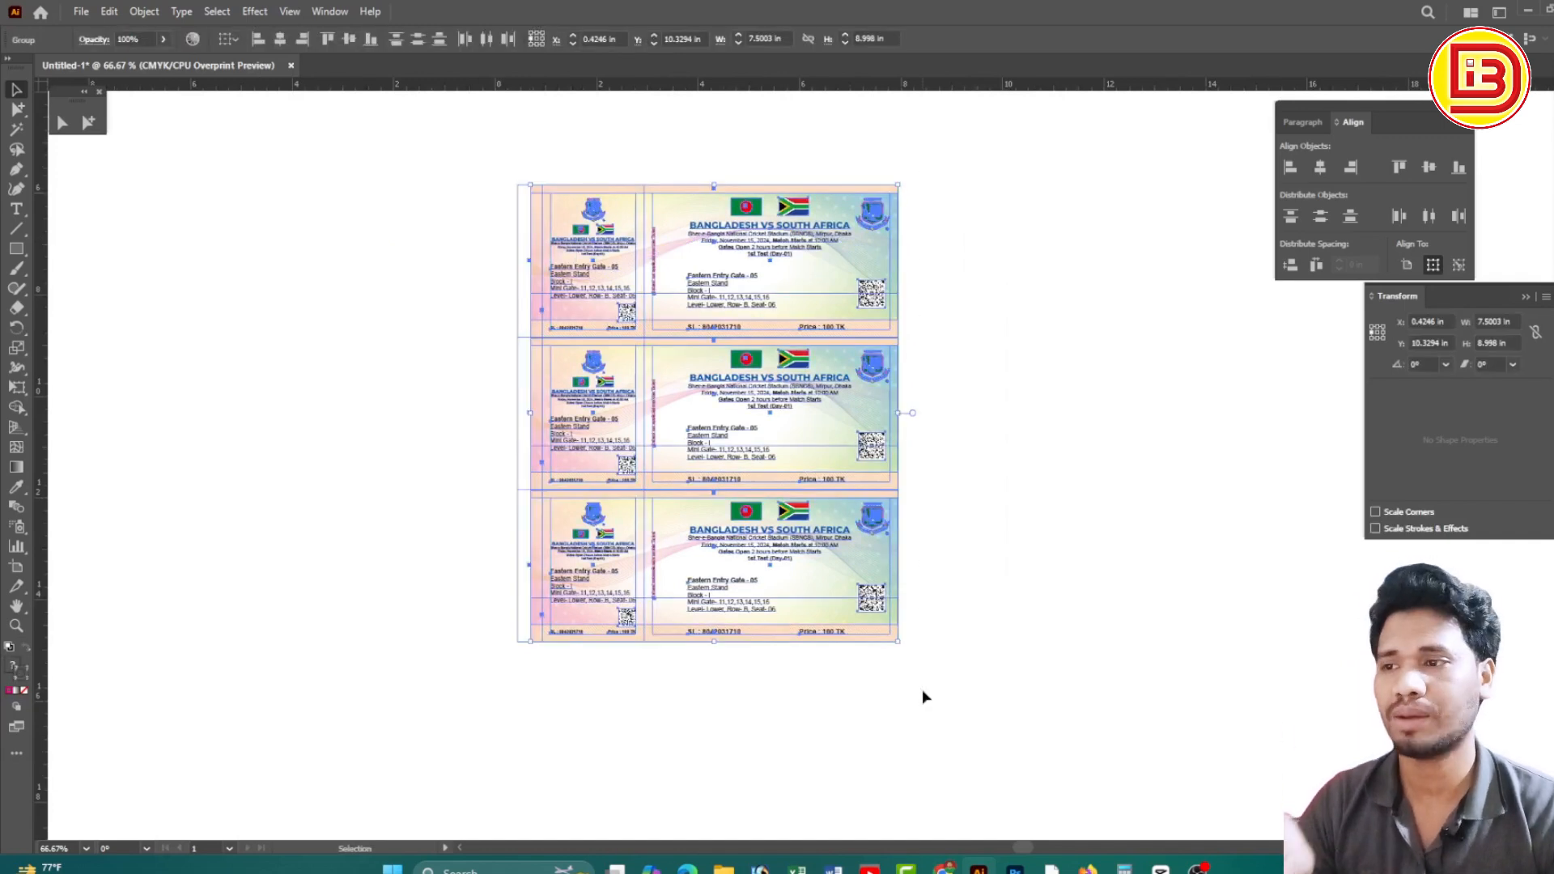
left_click(973, 361)
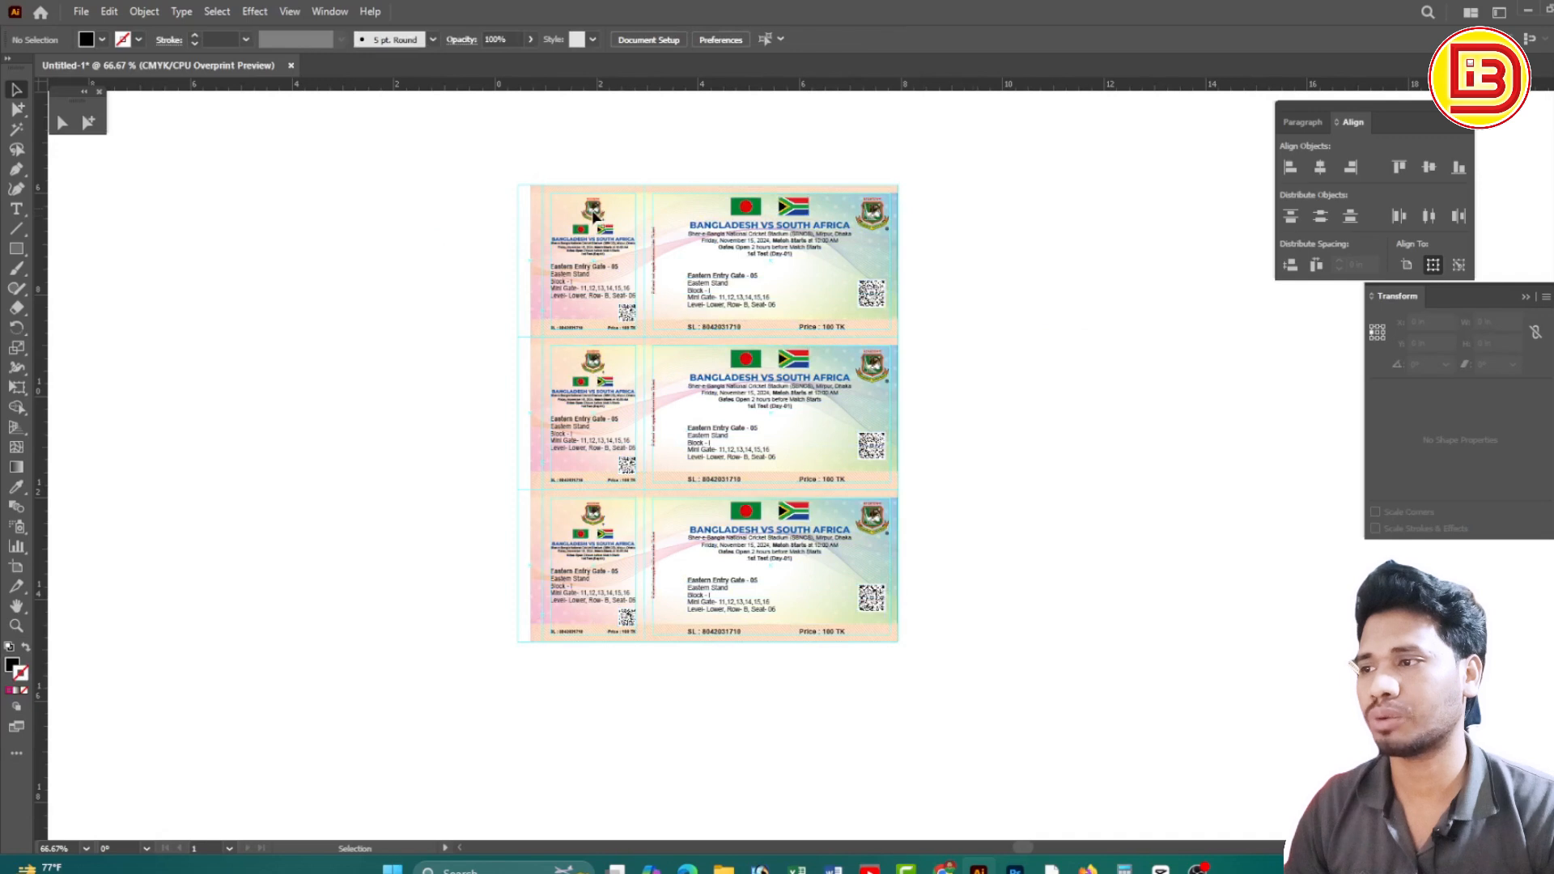
Place a copy of the top ticket to the right of the stack, at X 8.41 in
left_click(593, 217)
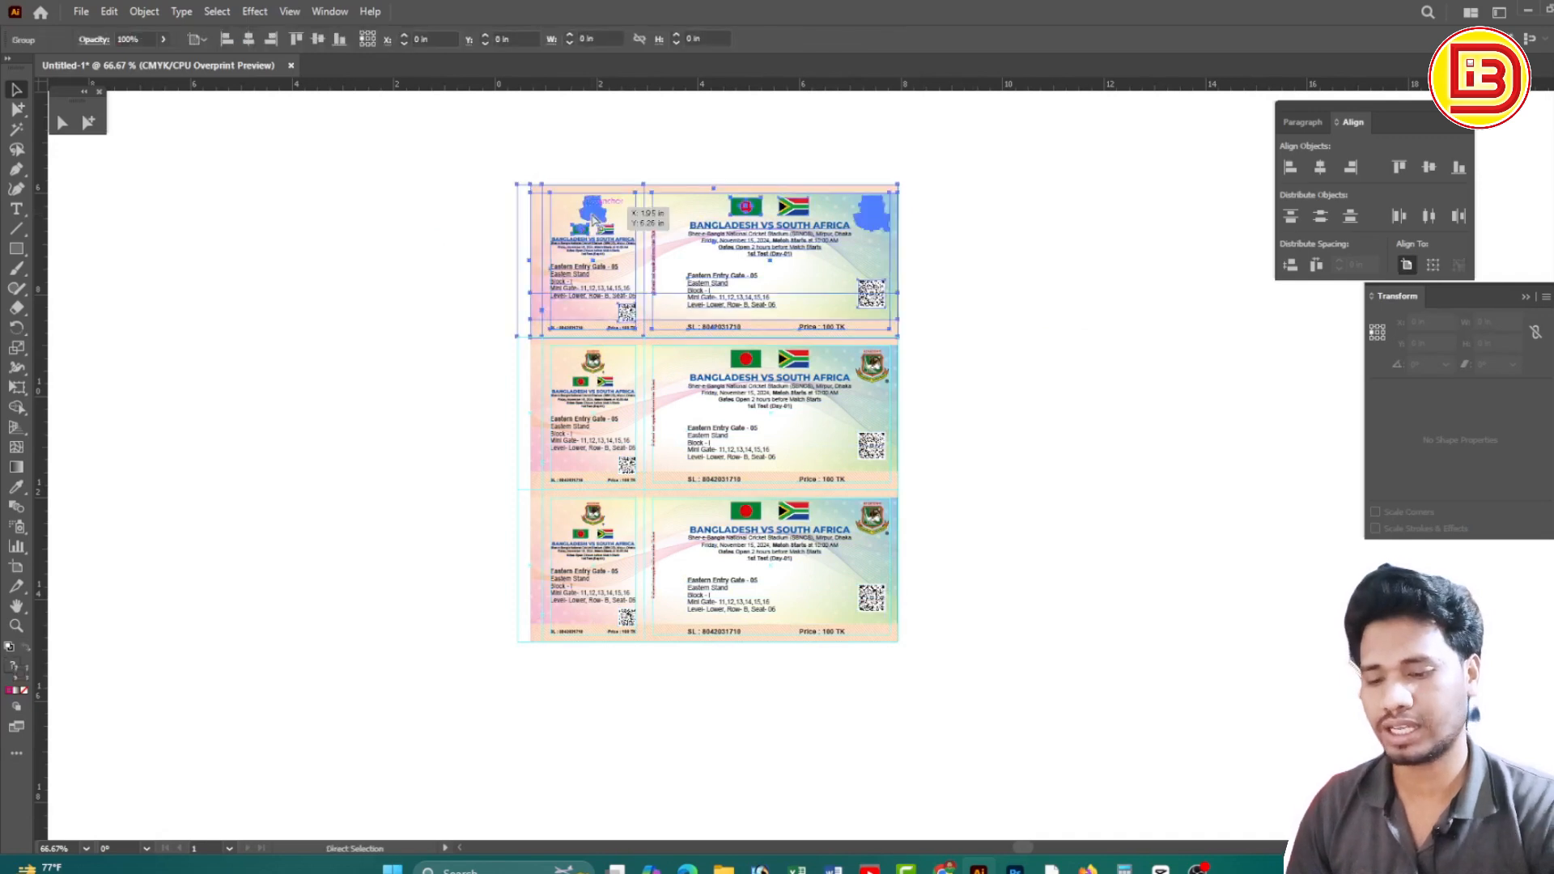
left_click(458, 247)
left_click_drag(593, 400, 596, 209)
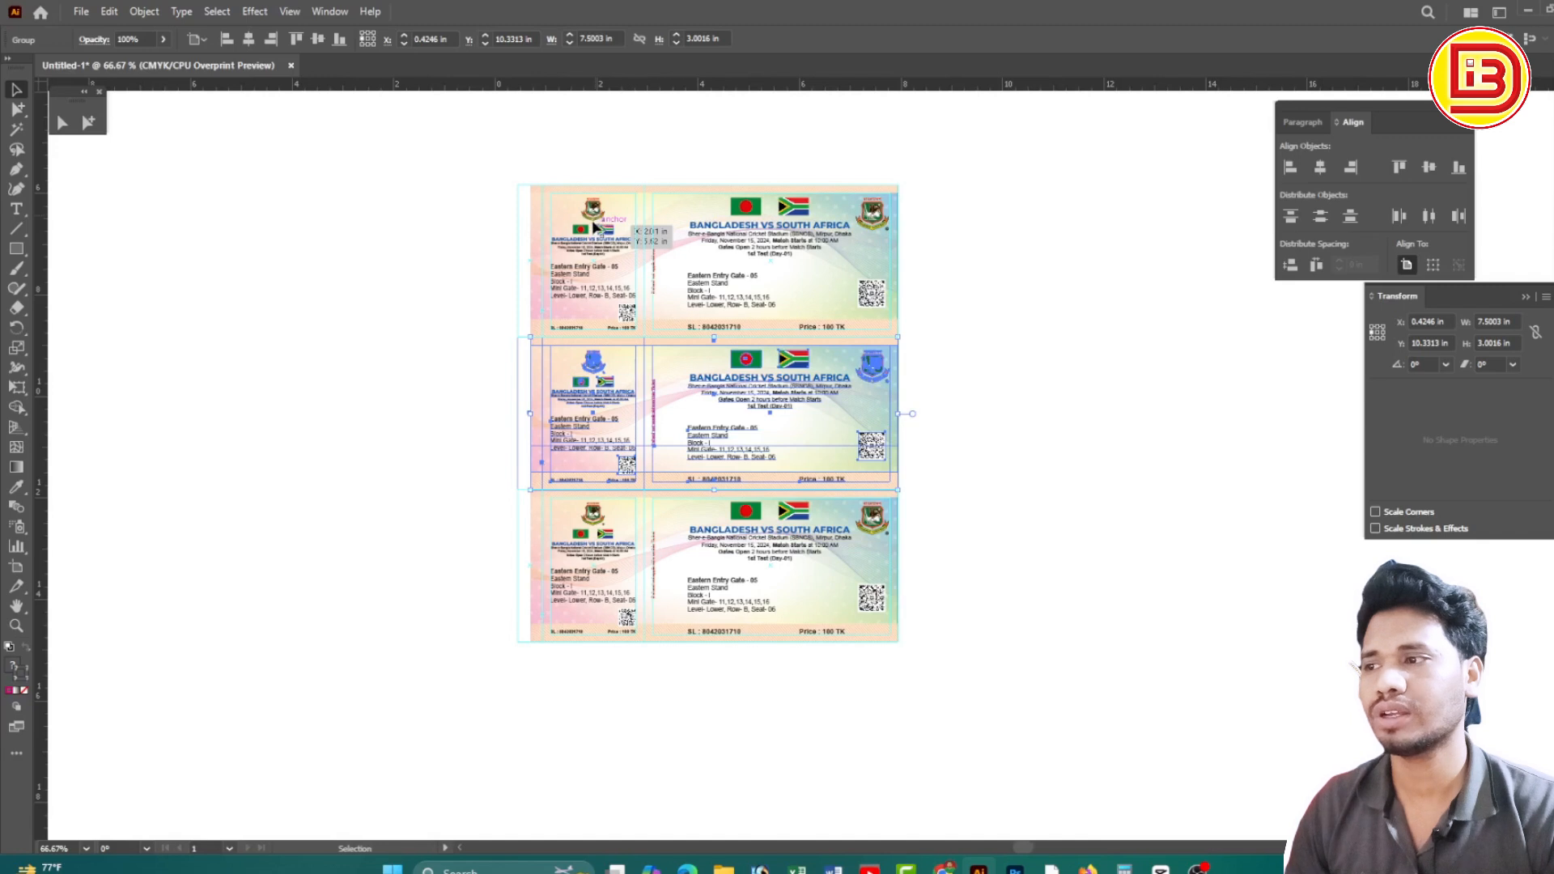
left_click_drag(410, 174, 527, 139)
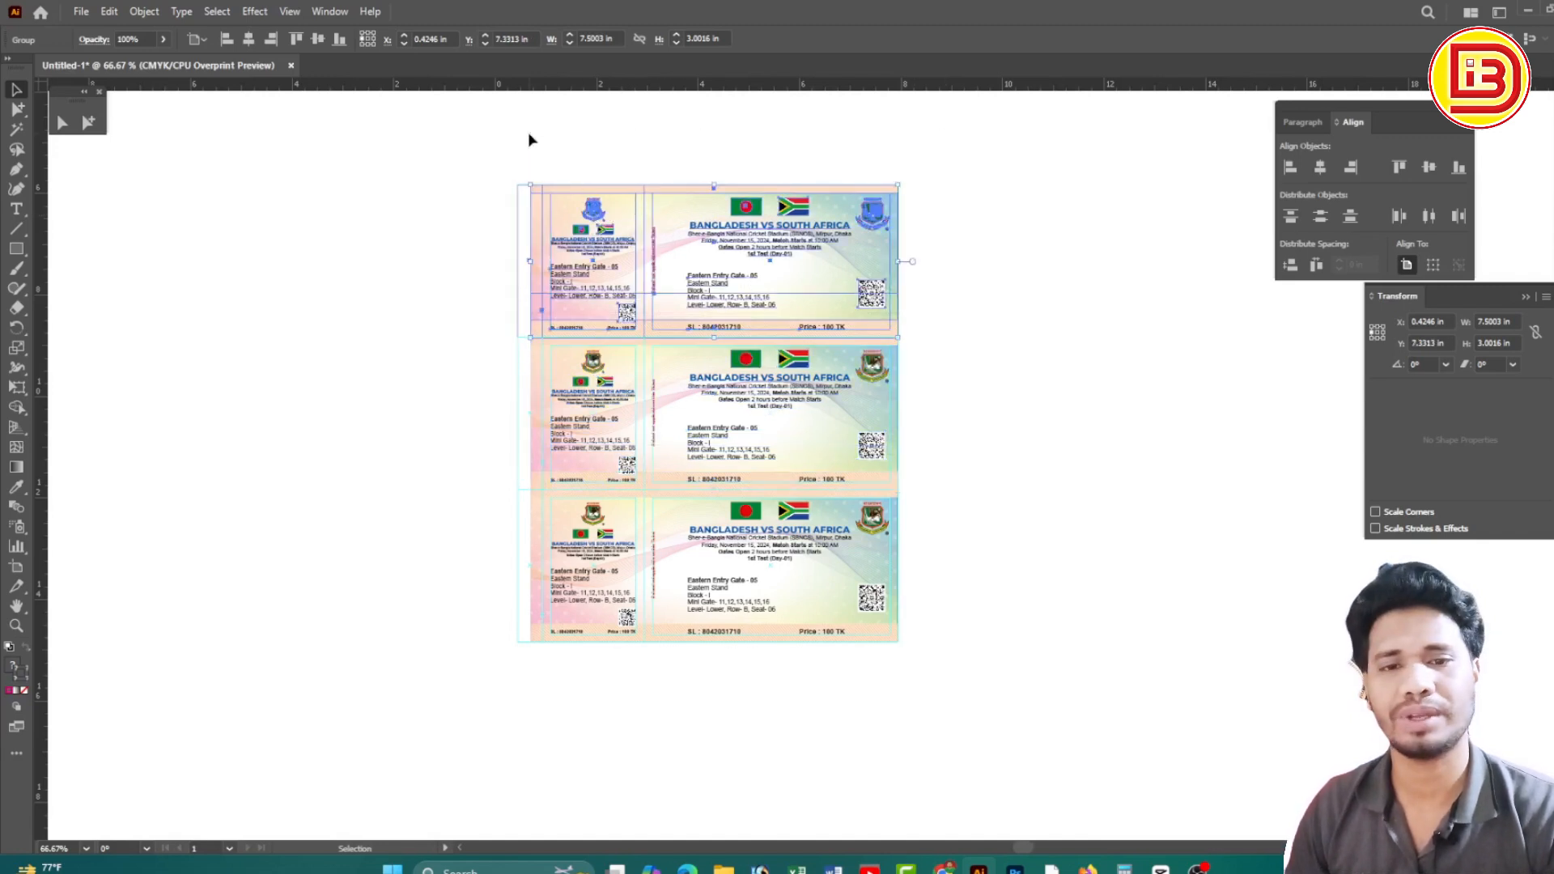
left_click(977, 318)
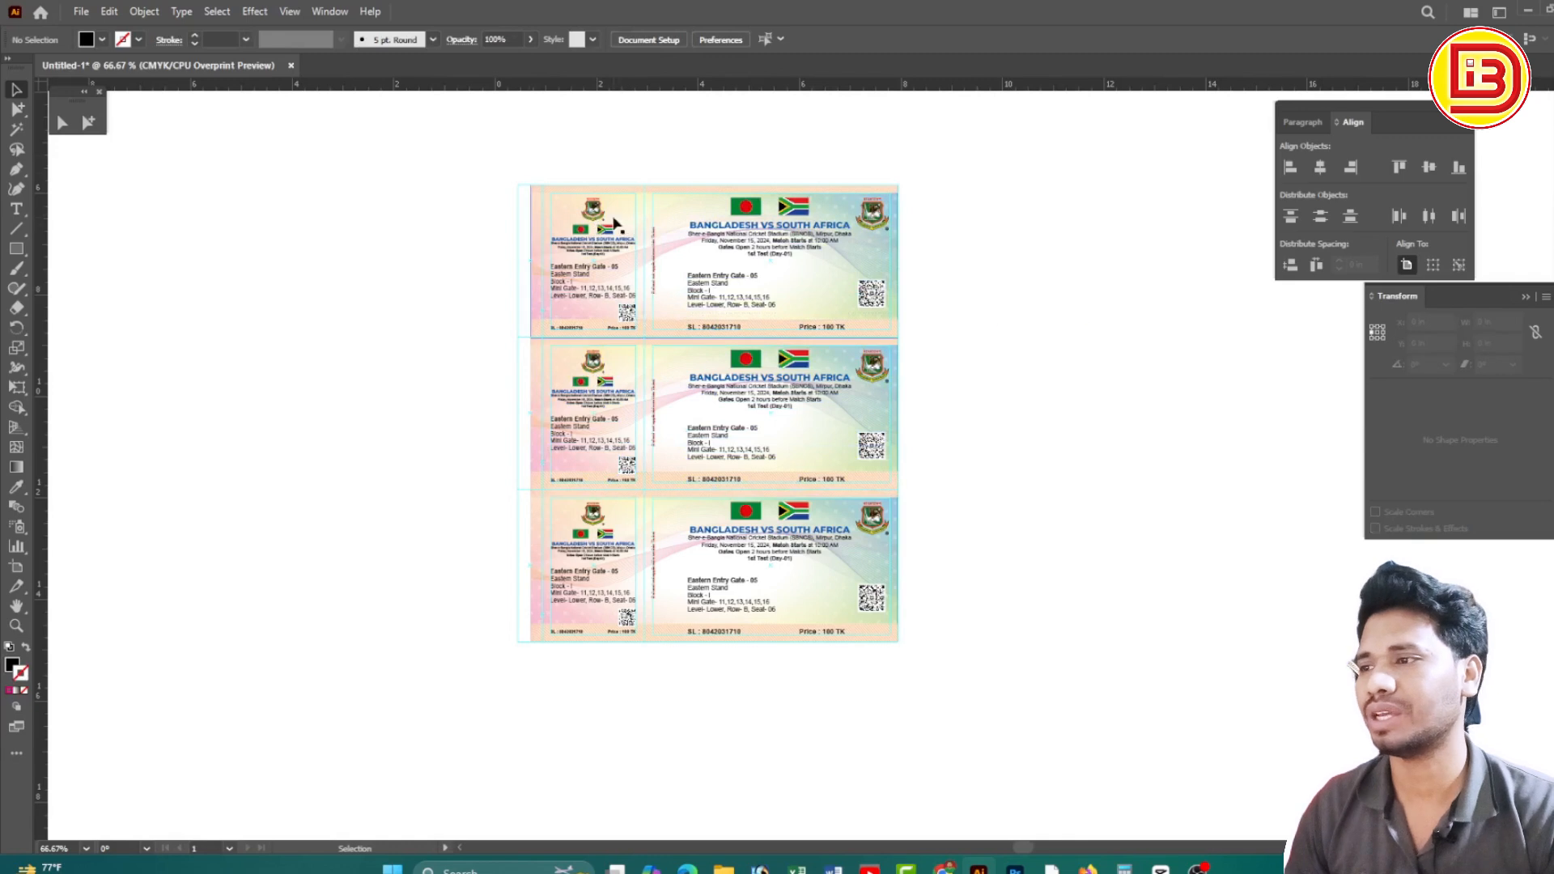
left_click(866, 223)
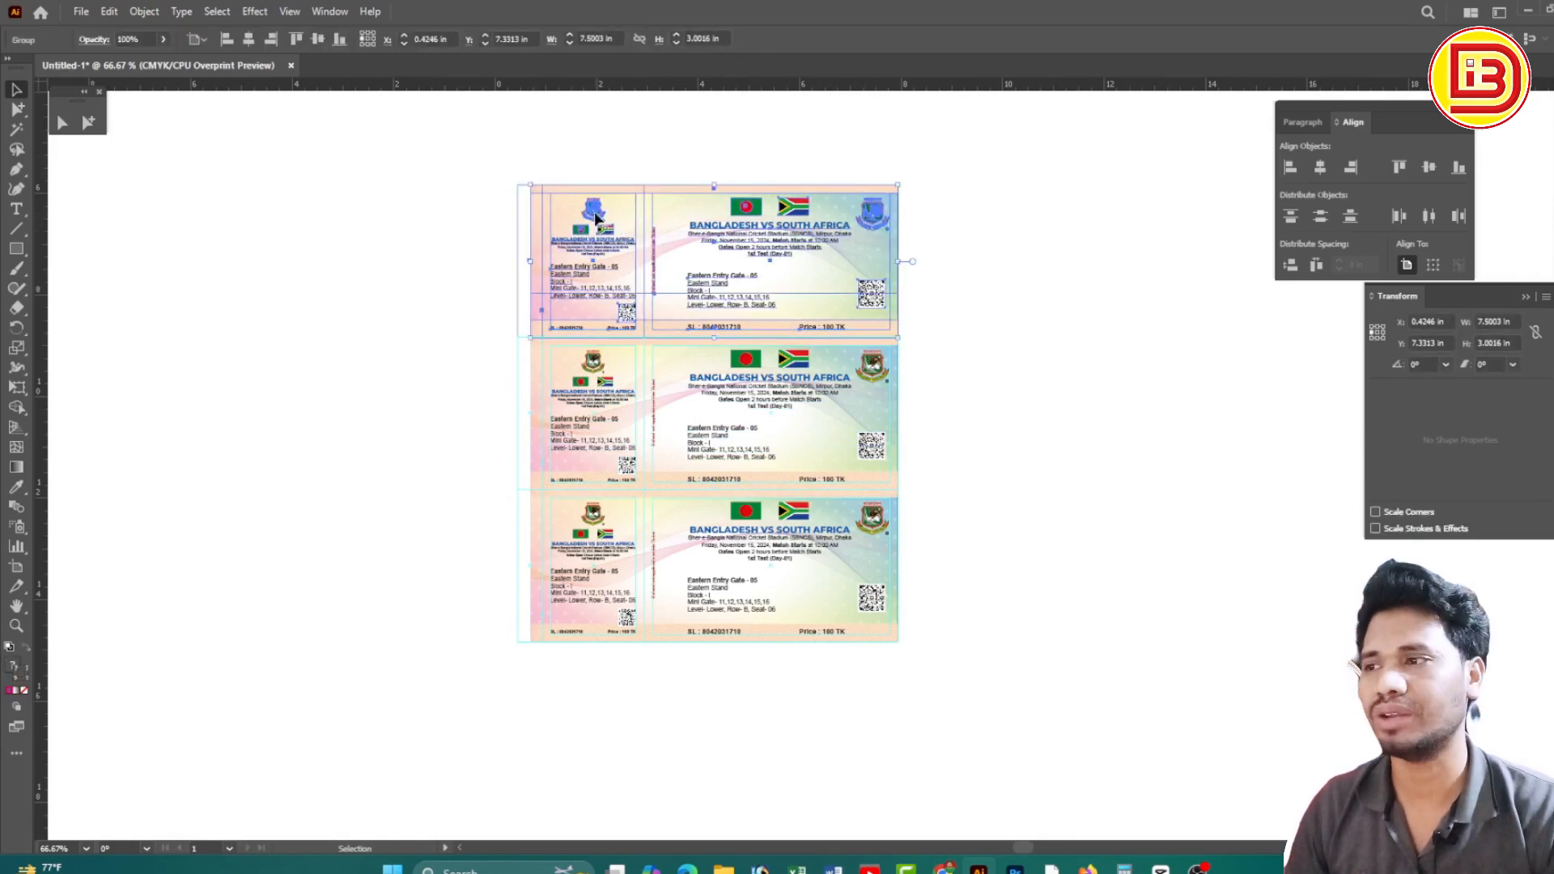
left_click_drag(595, 217, 689, 261)
Ungroup the right-hand ticket copy and move its two logos straight down out of it
right_click(871, 260)
left_click(916, 406)
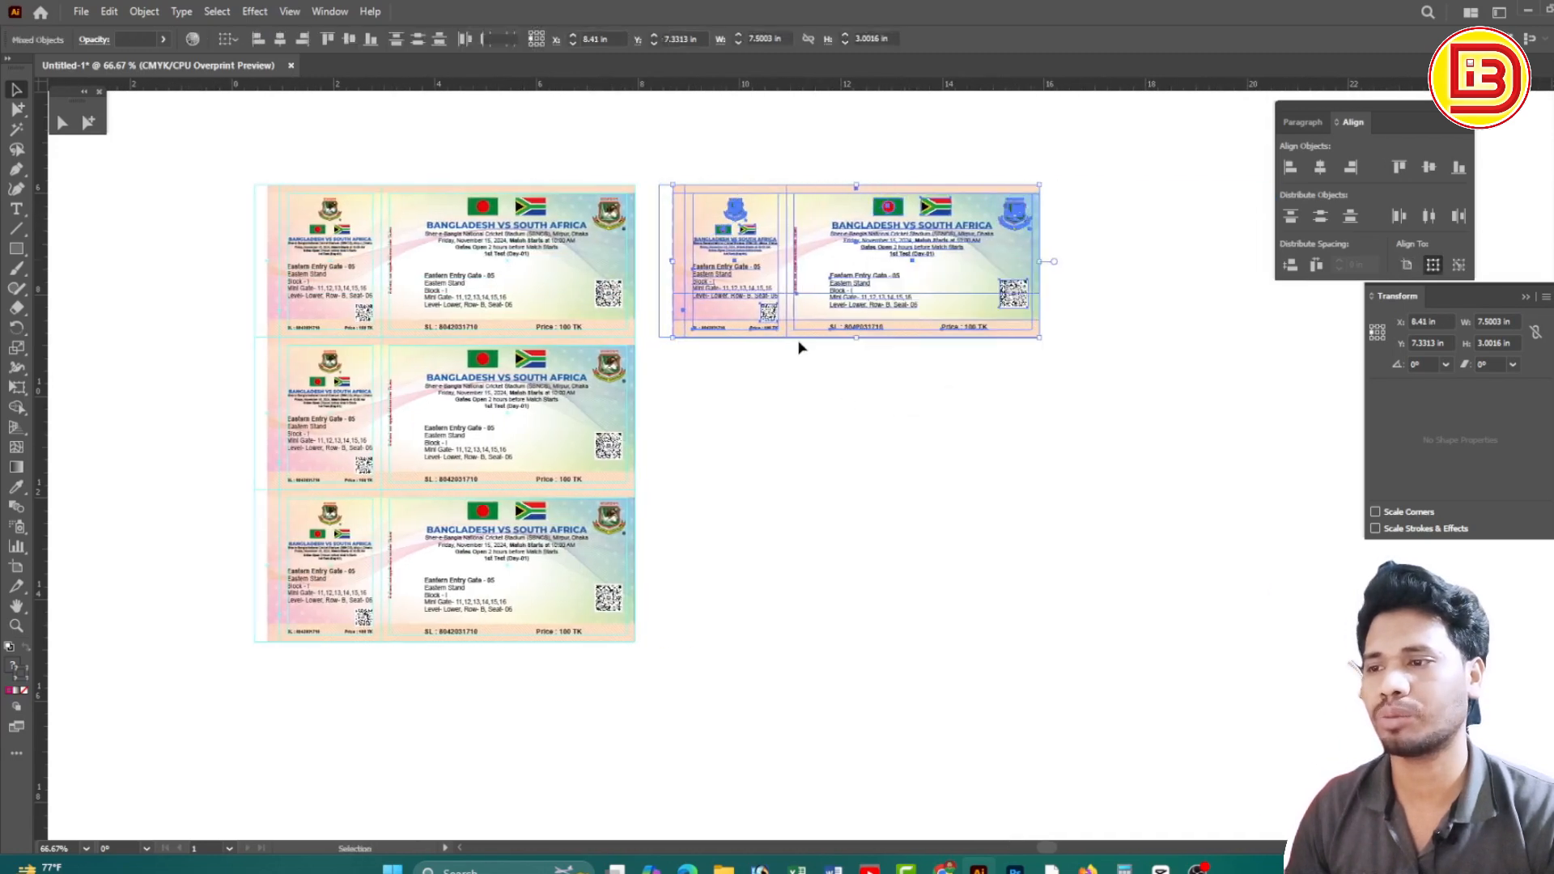
left_click(798, 347)
left_click(735, 213)
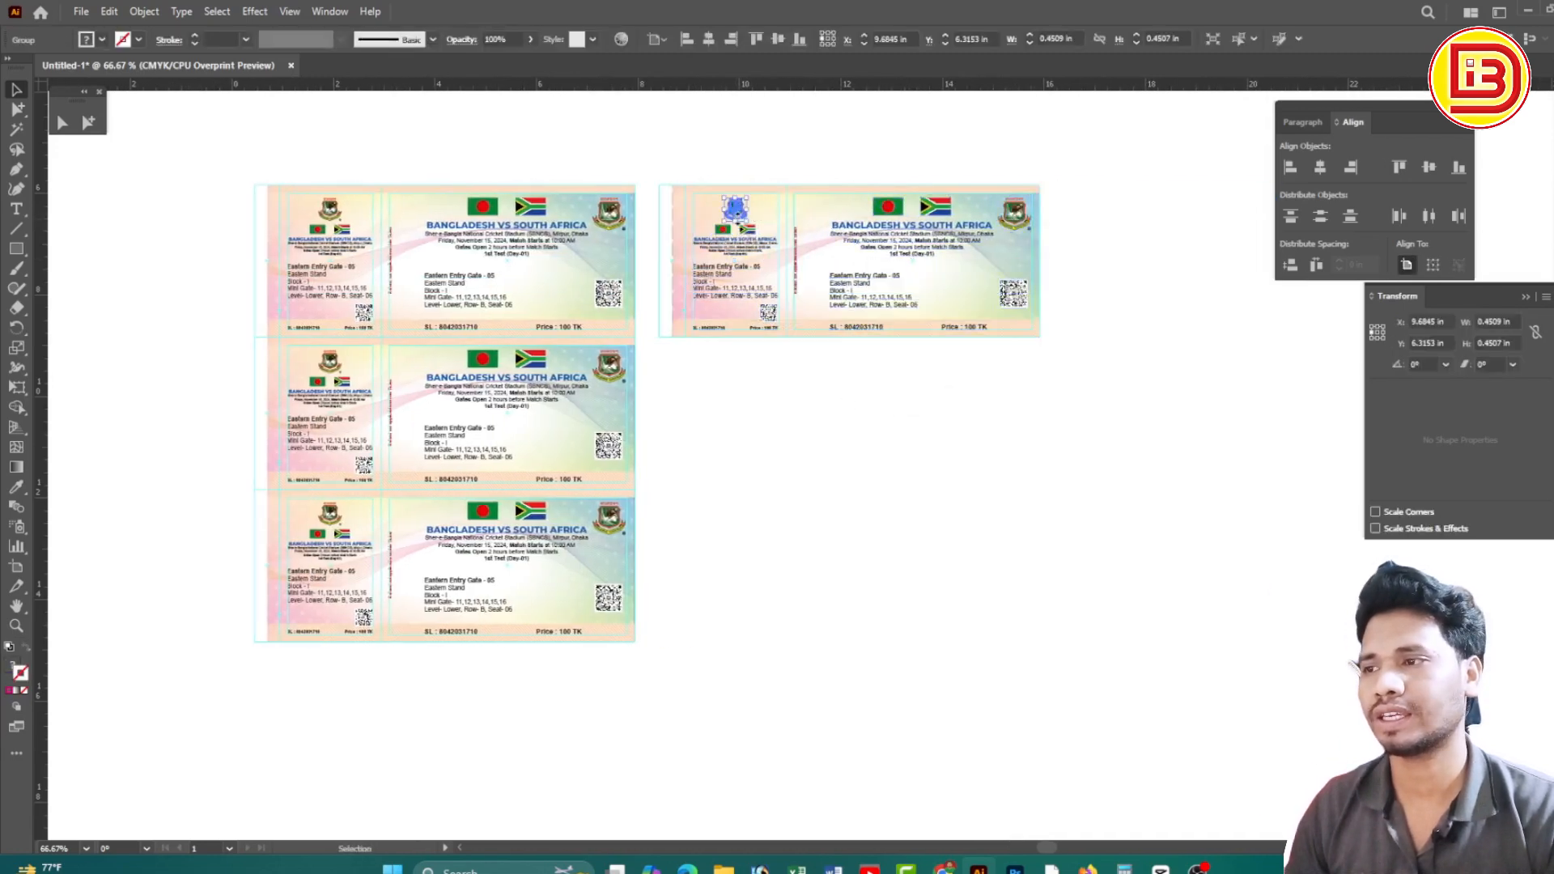
left_click(1018, 225, "shift")
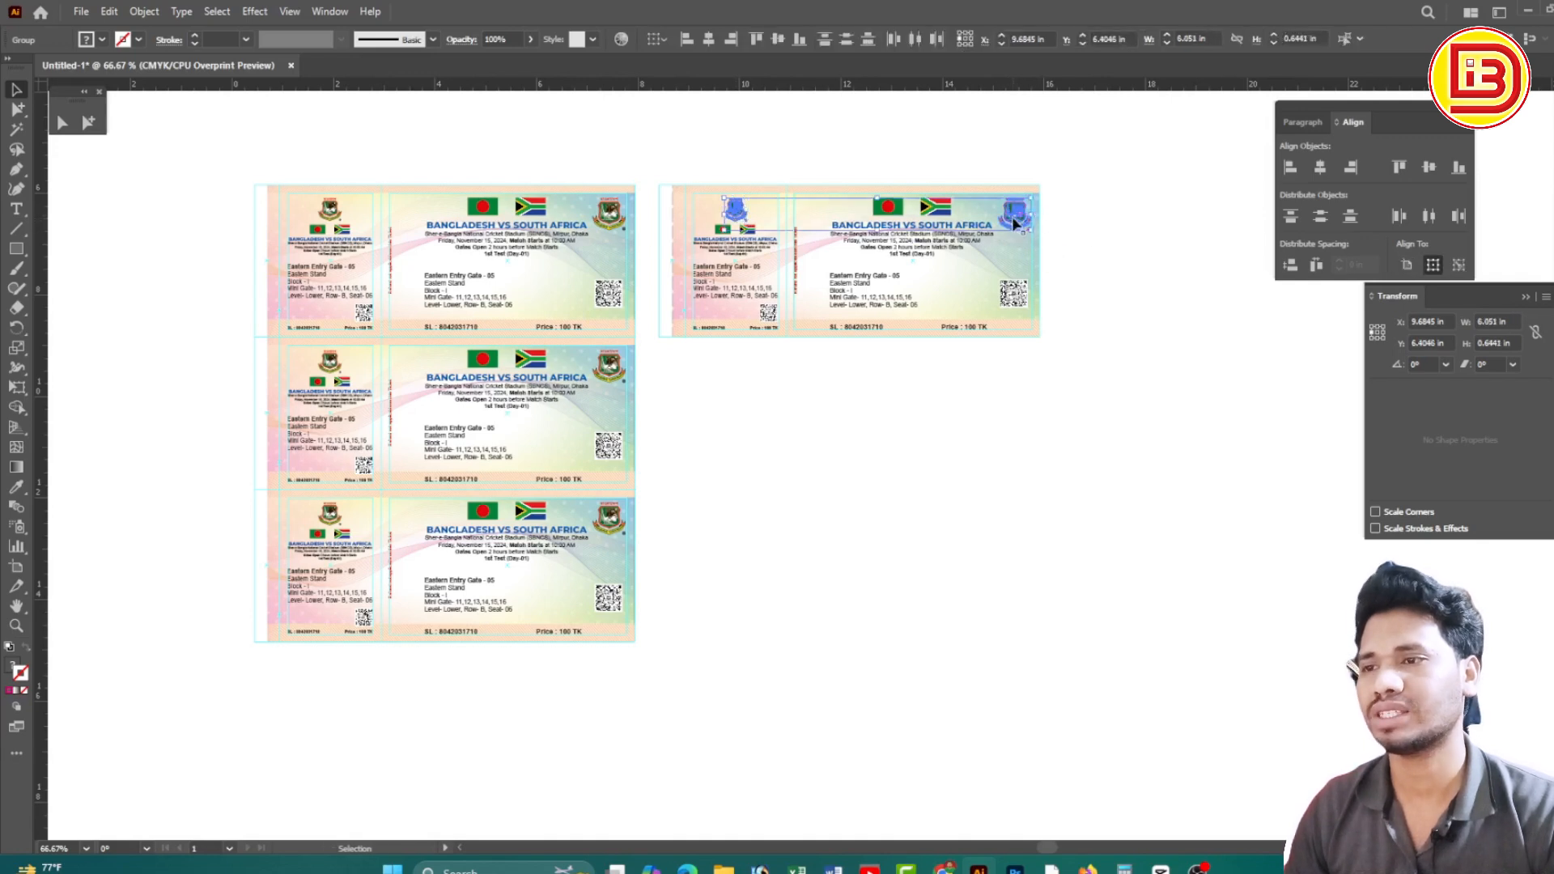
left_click_drag(1014, 220, 1018, 397)
Delete the rest of the right-hand ticket copy, keeping only the loose logos
left_click_drag(1085, 356, 668, 135)
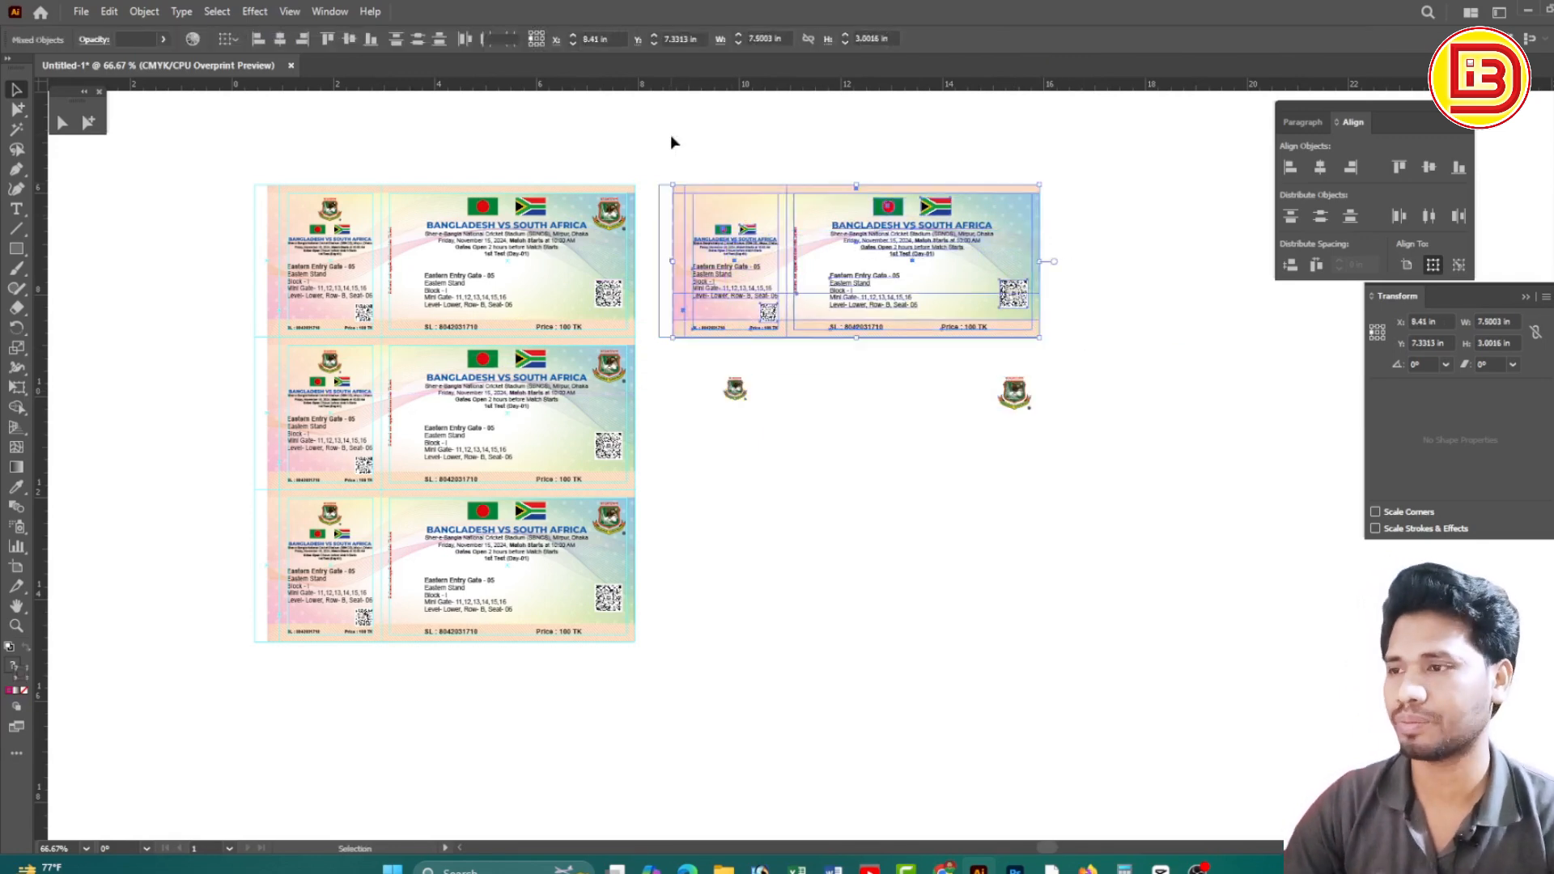
key("Delete")
left_click_drag(857, 340, 894, 282)
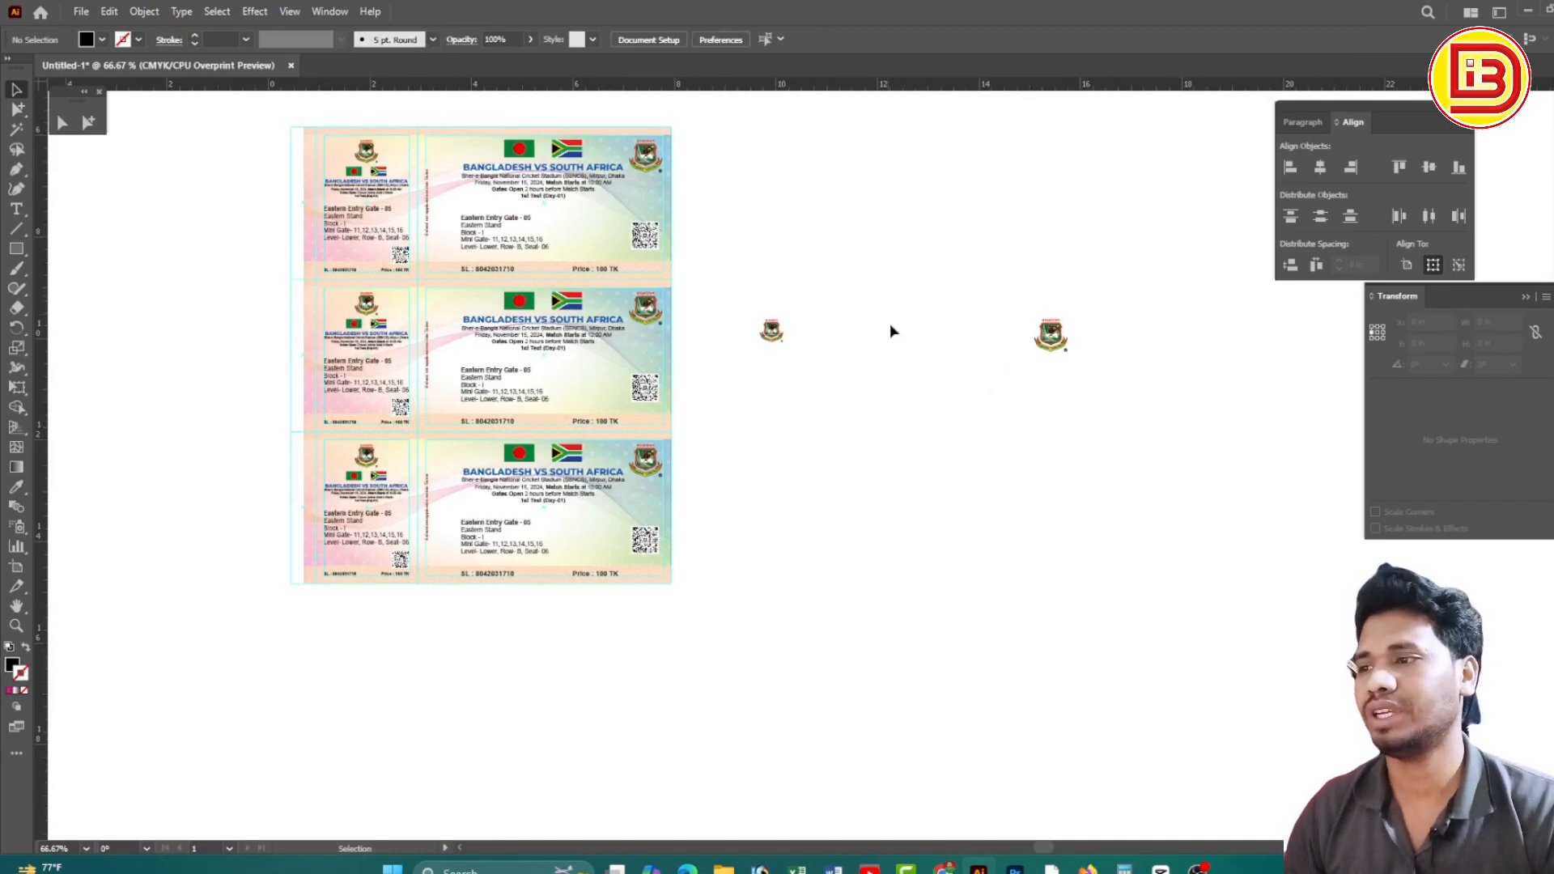
scroll(708, 378, "up", 2)
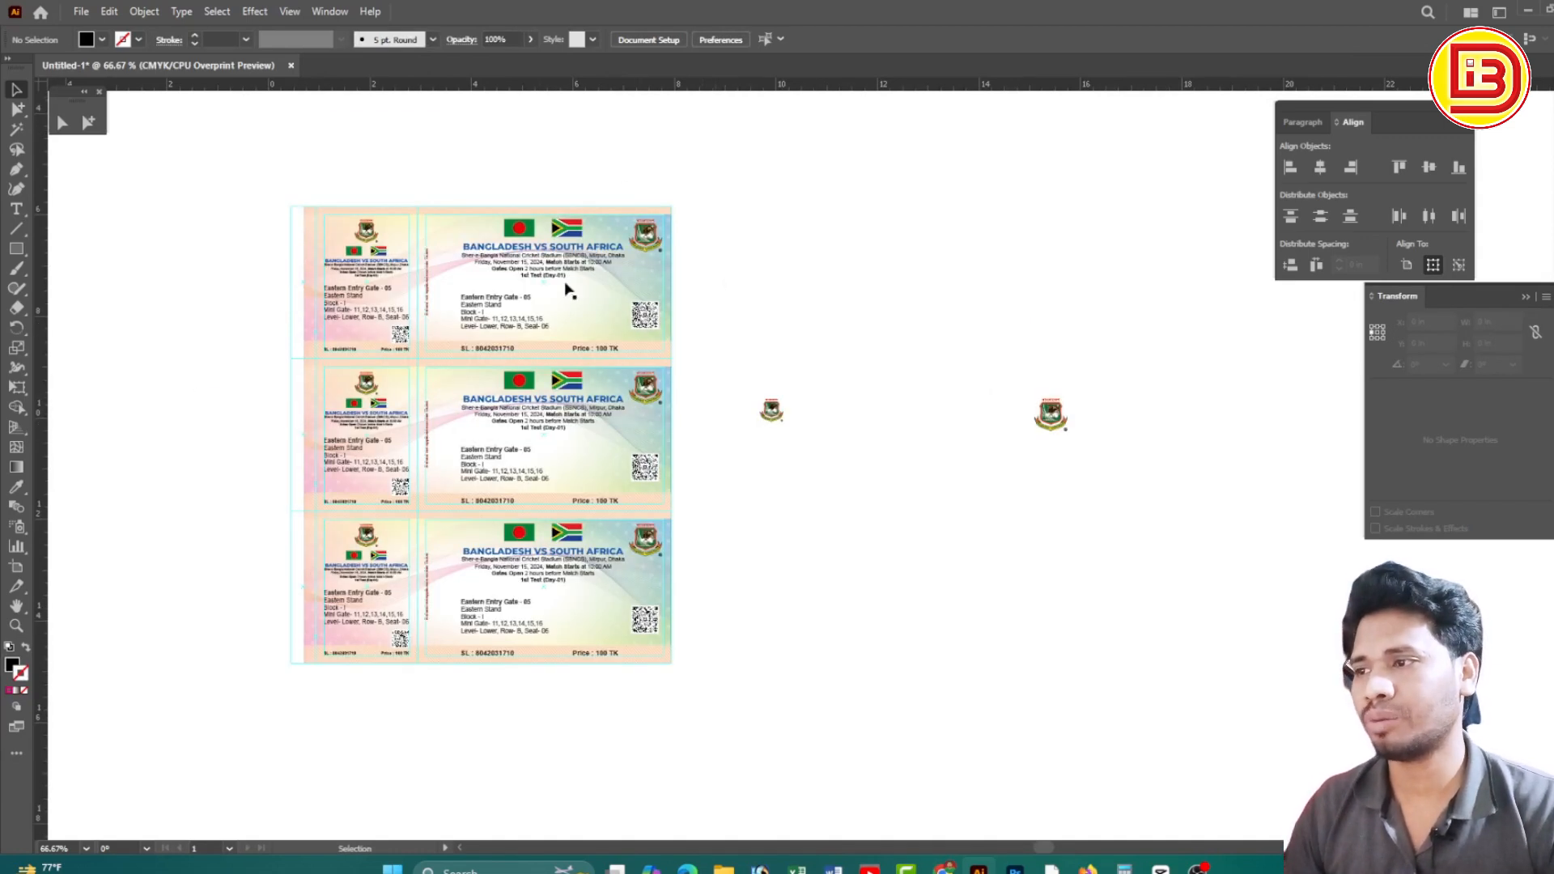
left_click(366, 234)
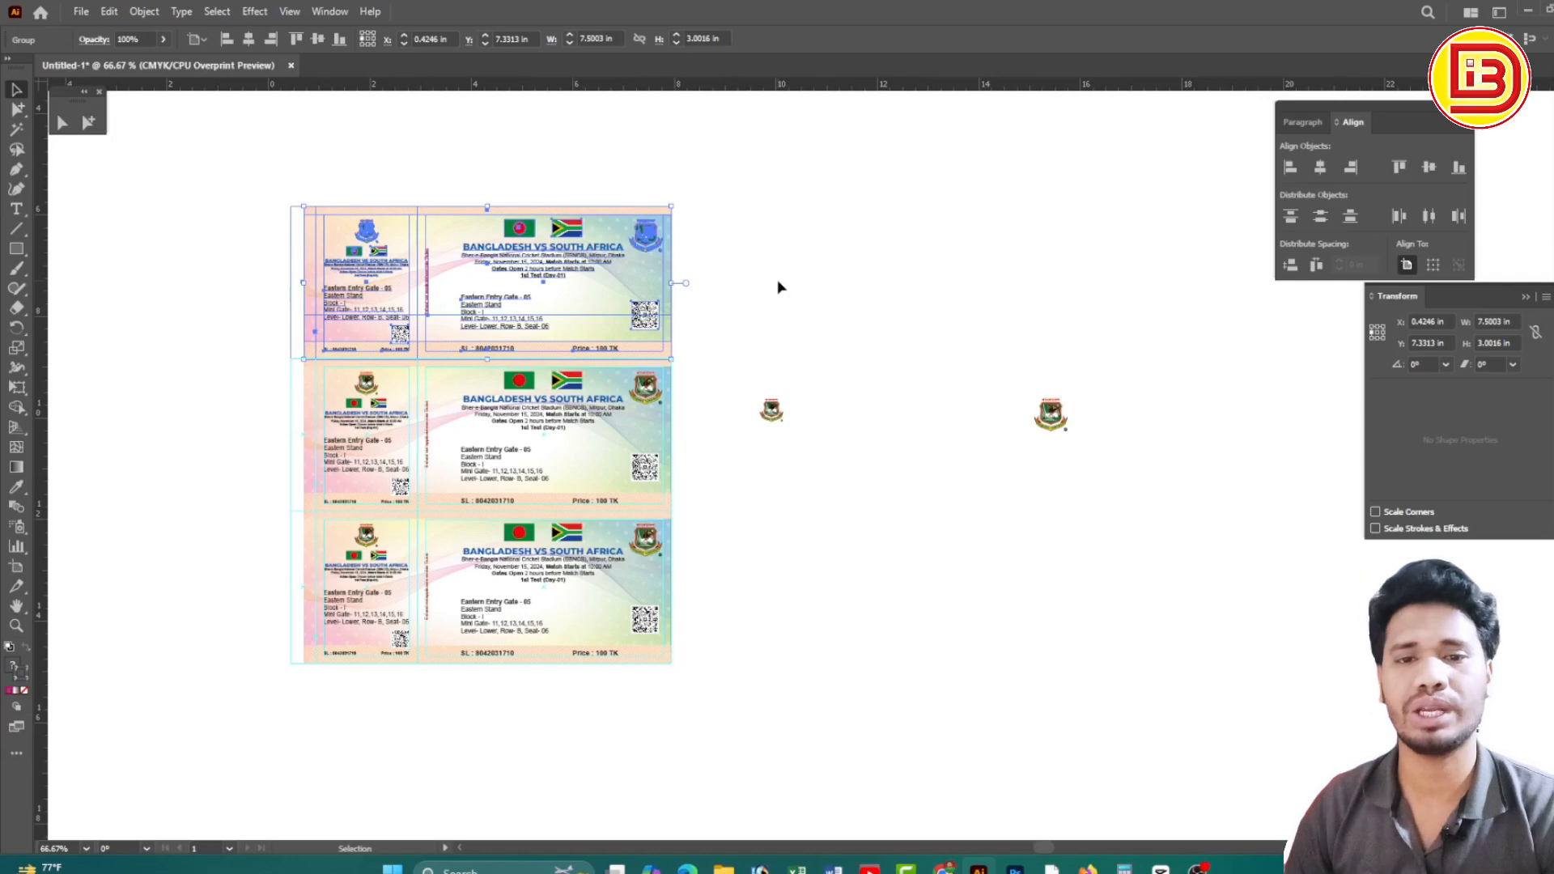
left_click(250, 250)
left_click_drag(263, 184, 718, 708)
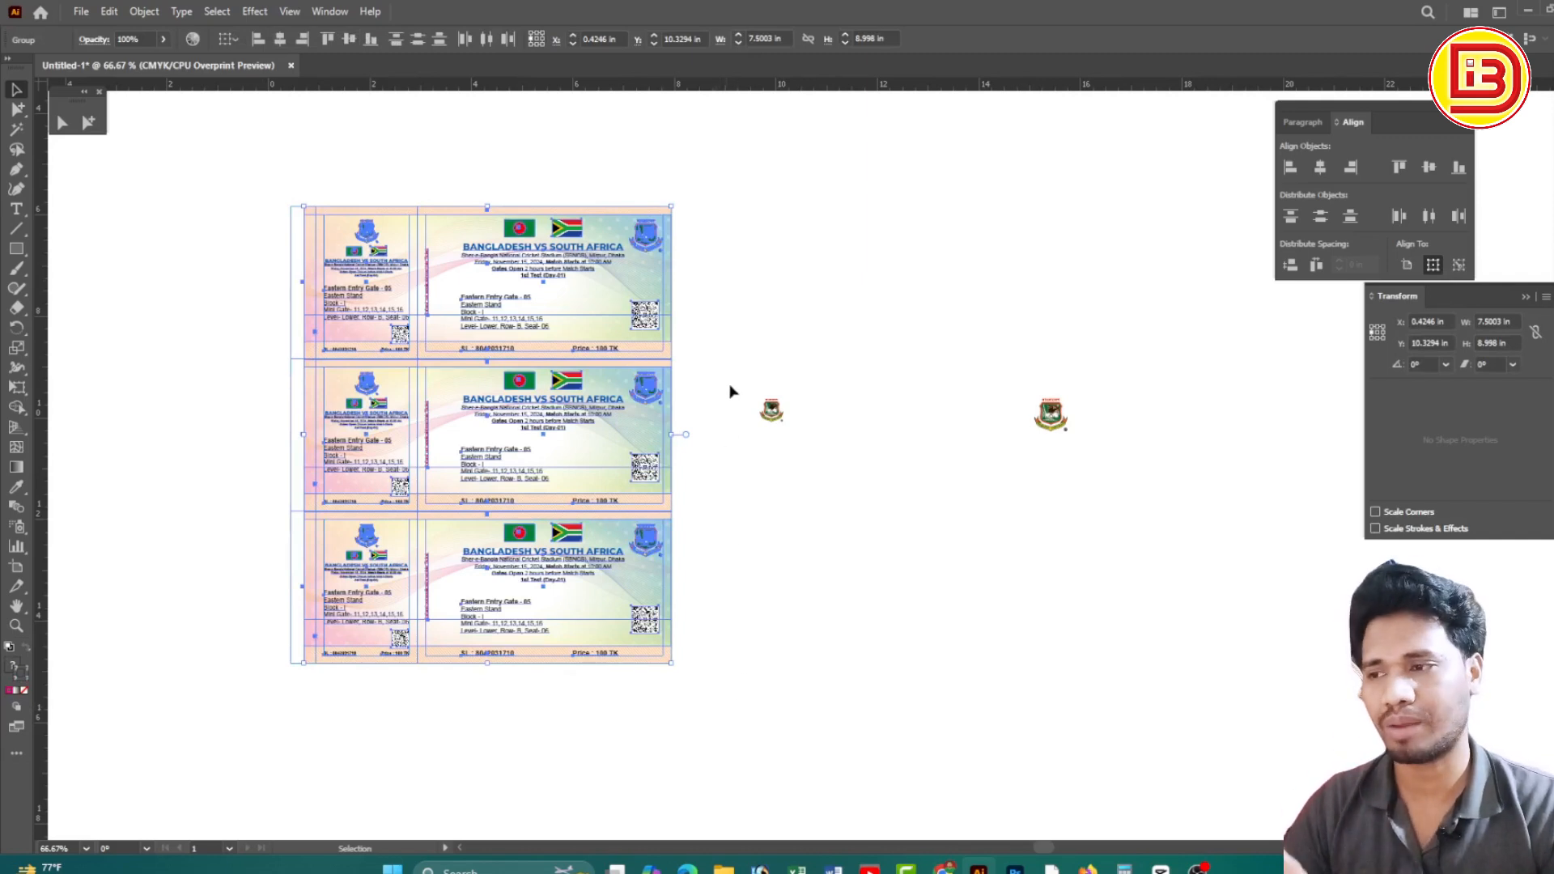
left_click_drag(733, 374, 811, 444)
left_click_drag(962, 340, 1099, 454)
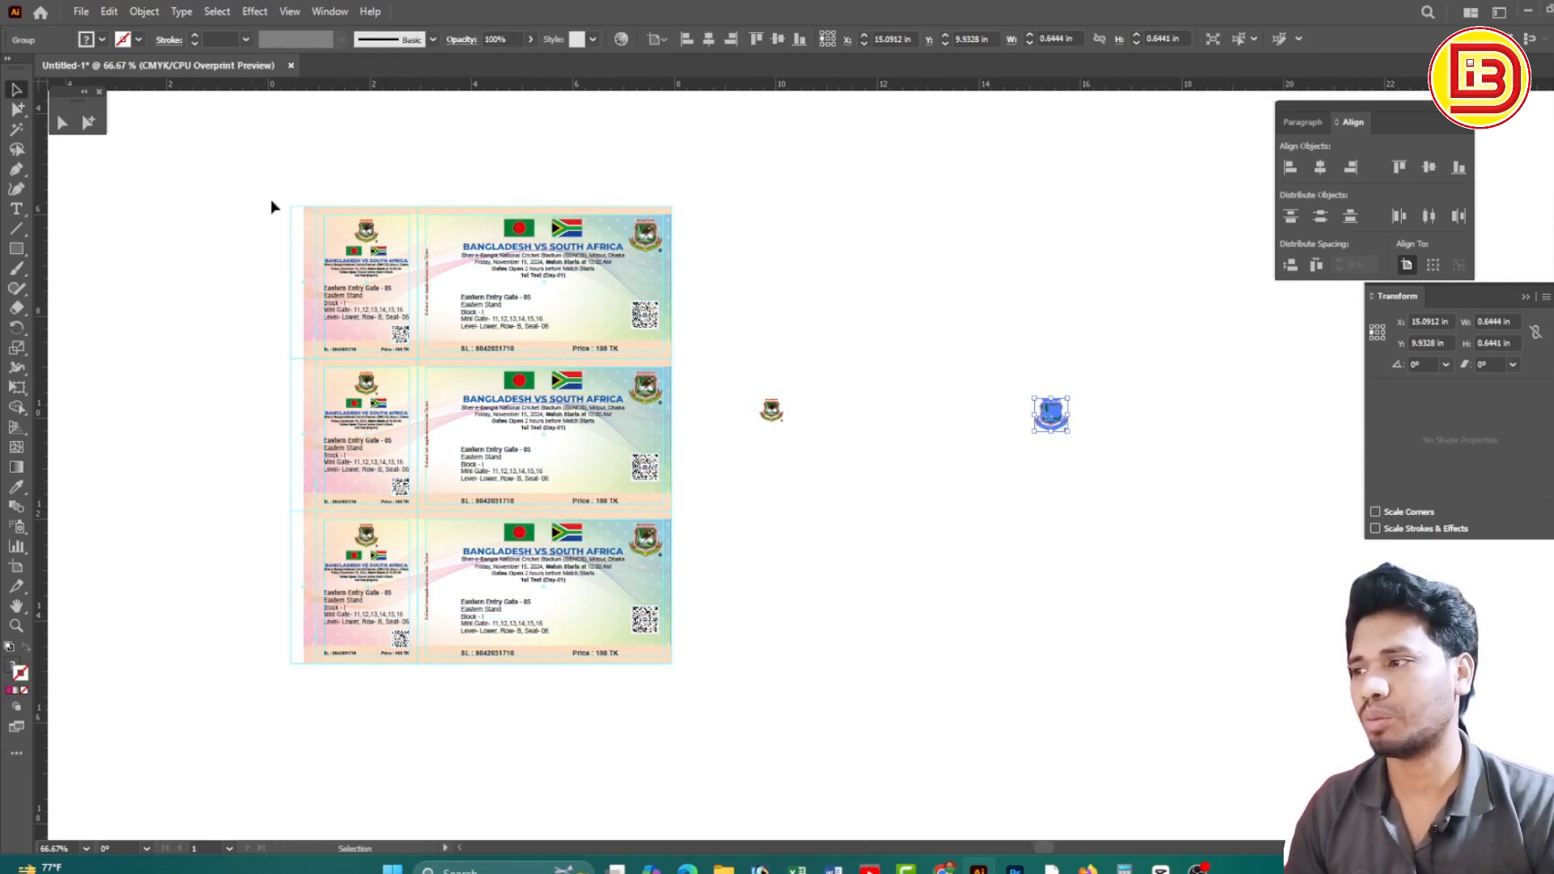
left_click_drag(271, 207, 680, 716)
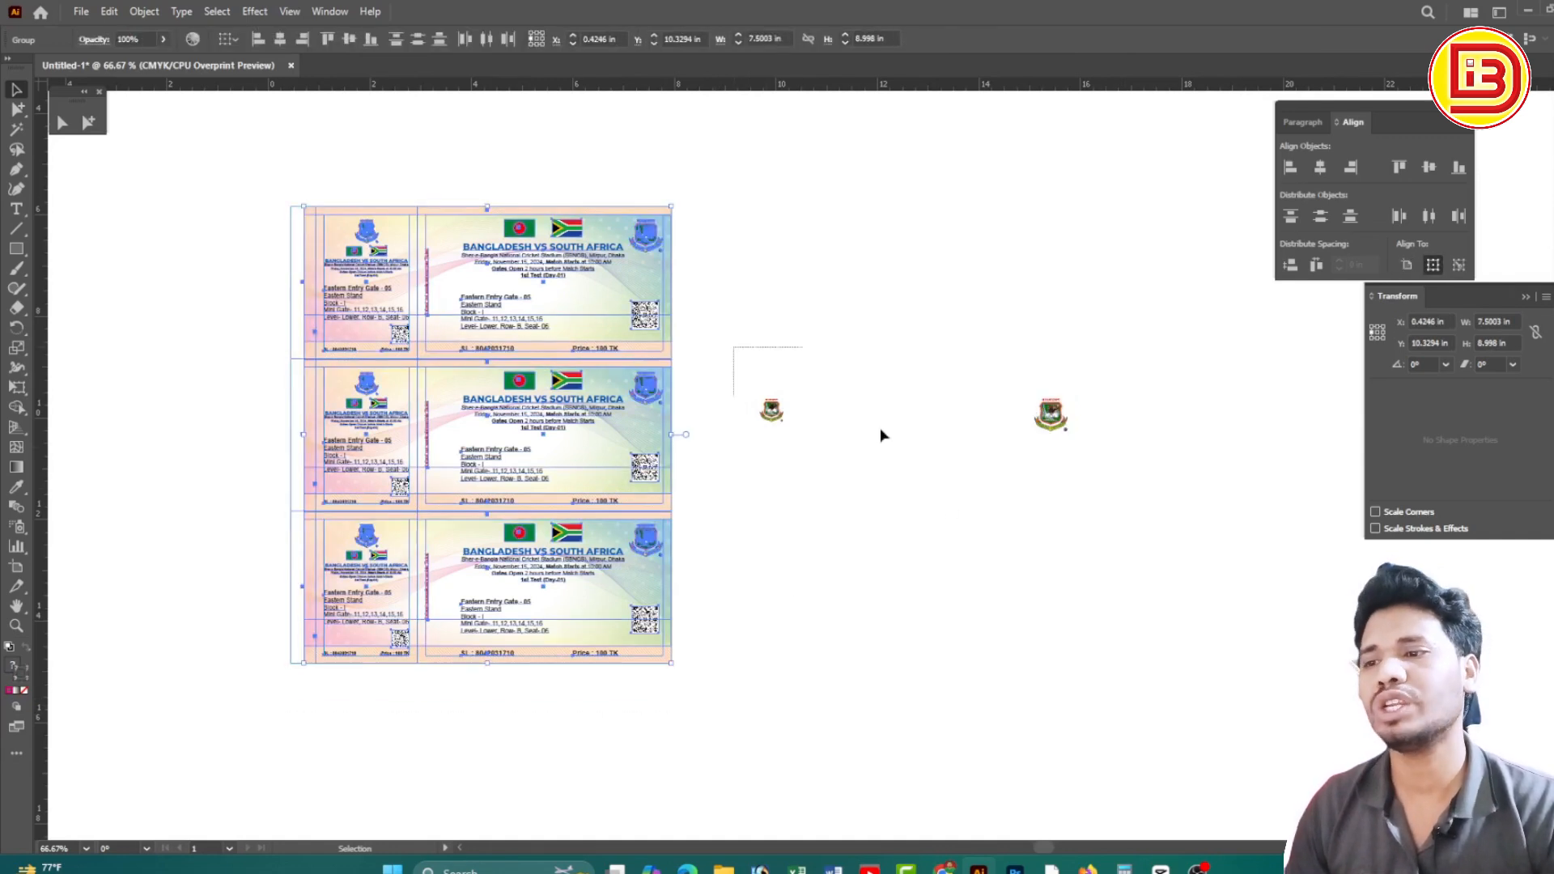
left_click_drag(880, 436, 1174, 545)
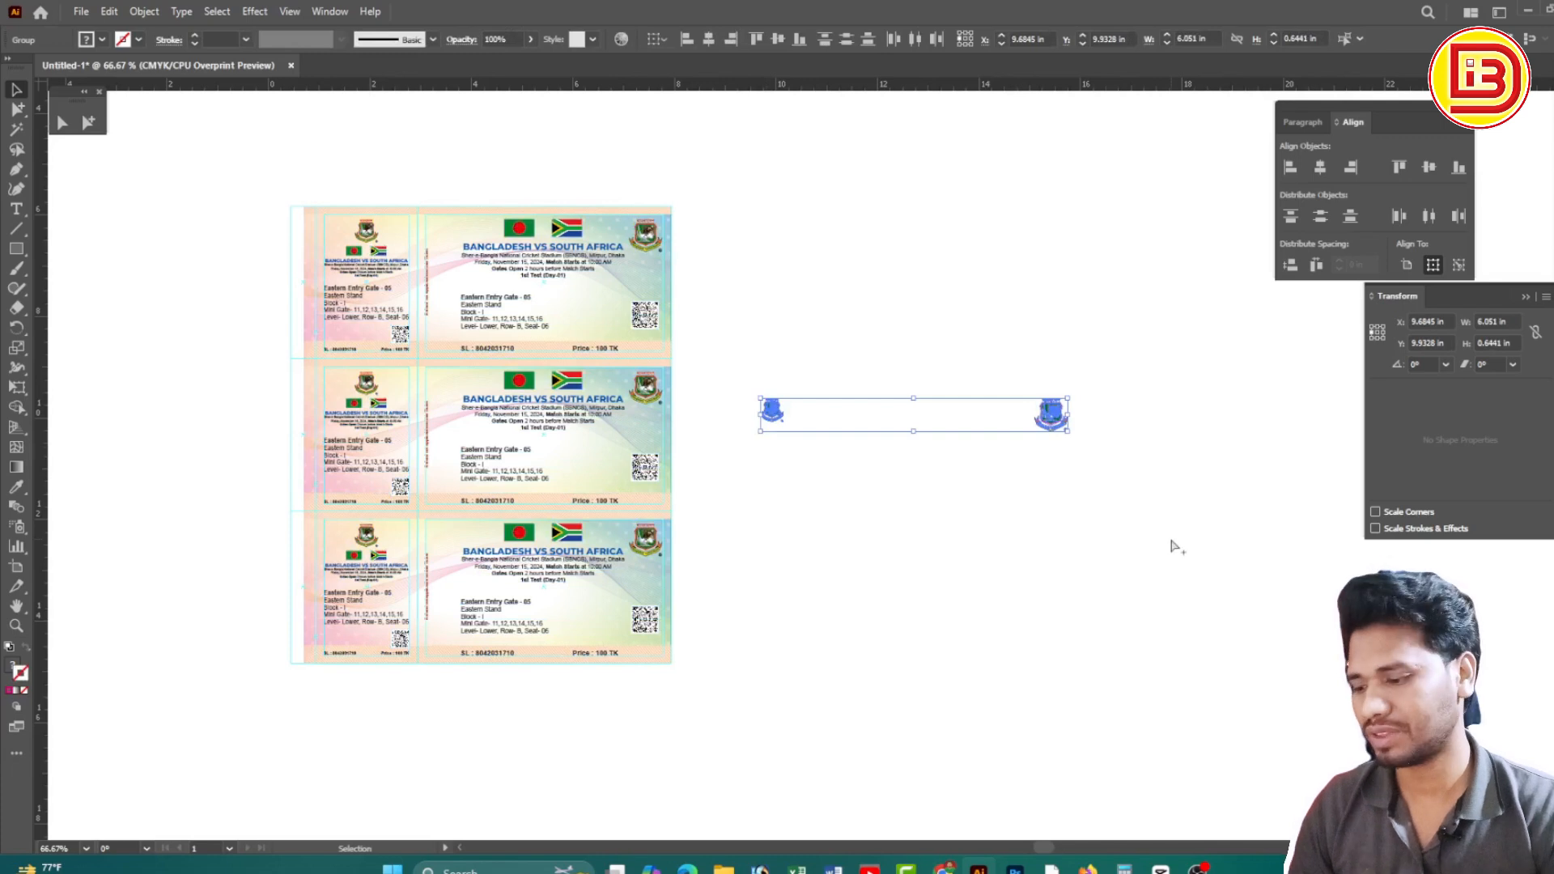
key("a")
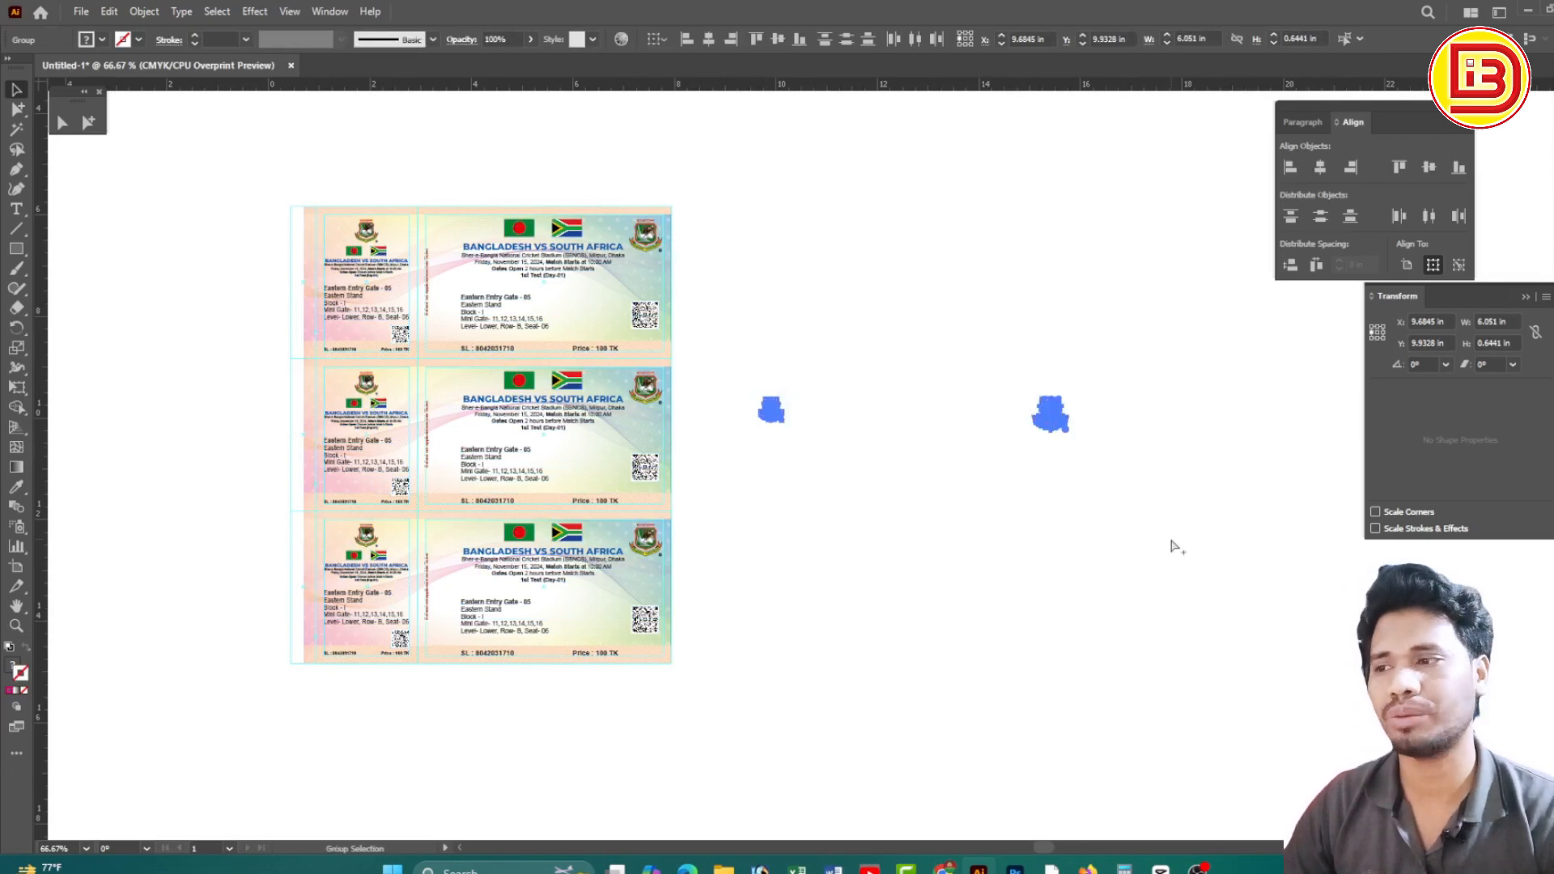
left_click(949, 428)
left_click_drag(787, 403, 1126, 505)
scroll(802, 494, "down", 5)
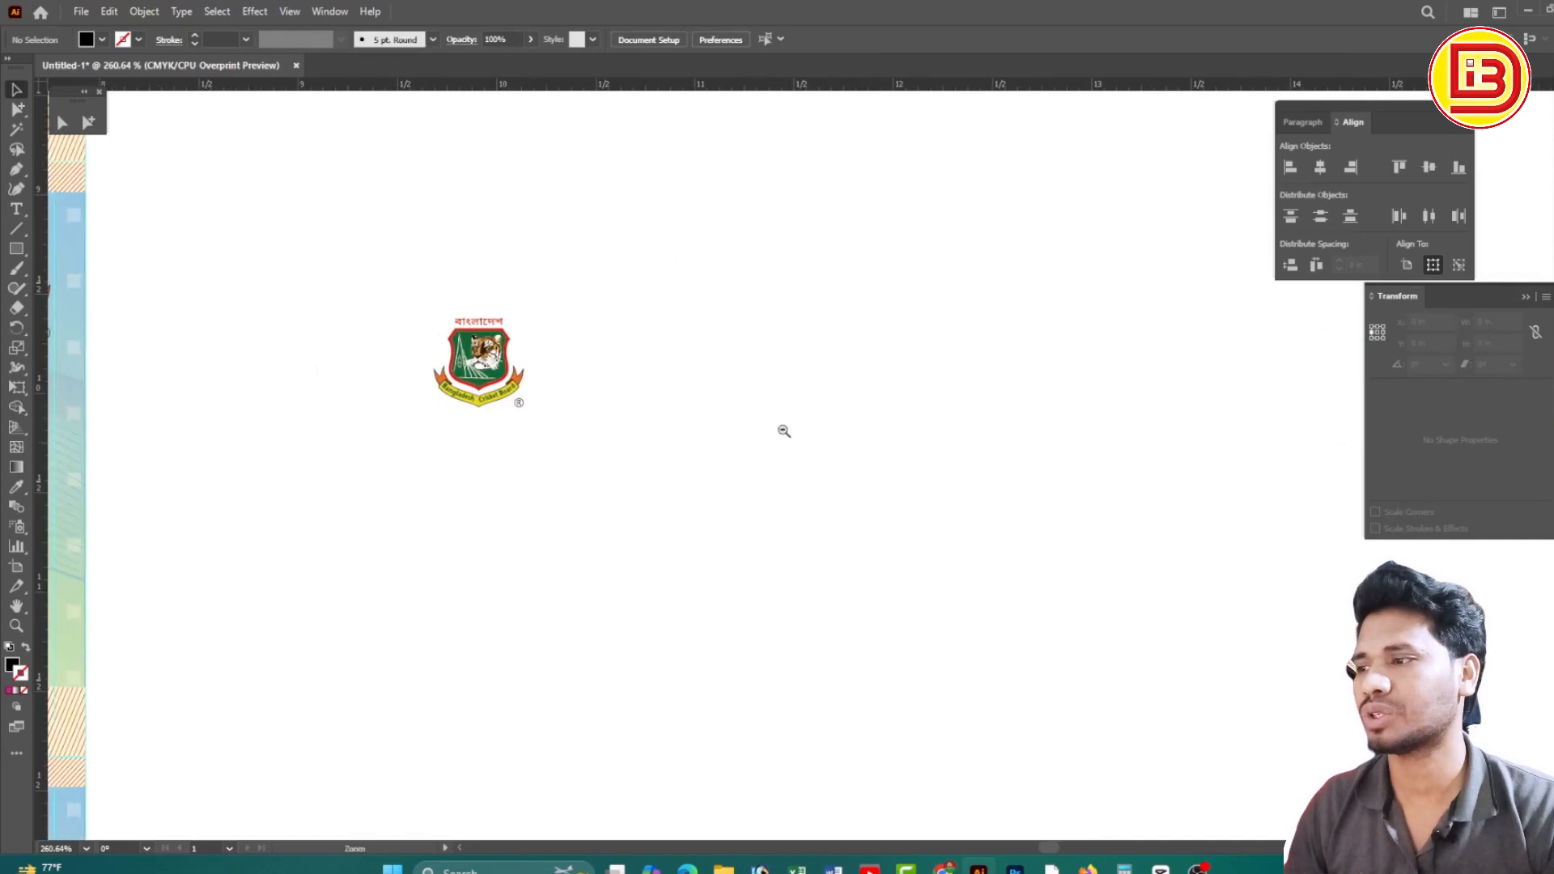
left_click_drag(866, 487, 851, 435)
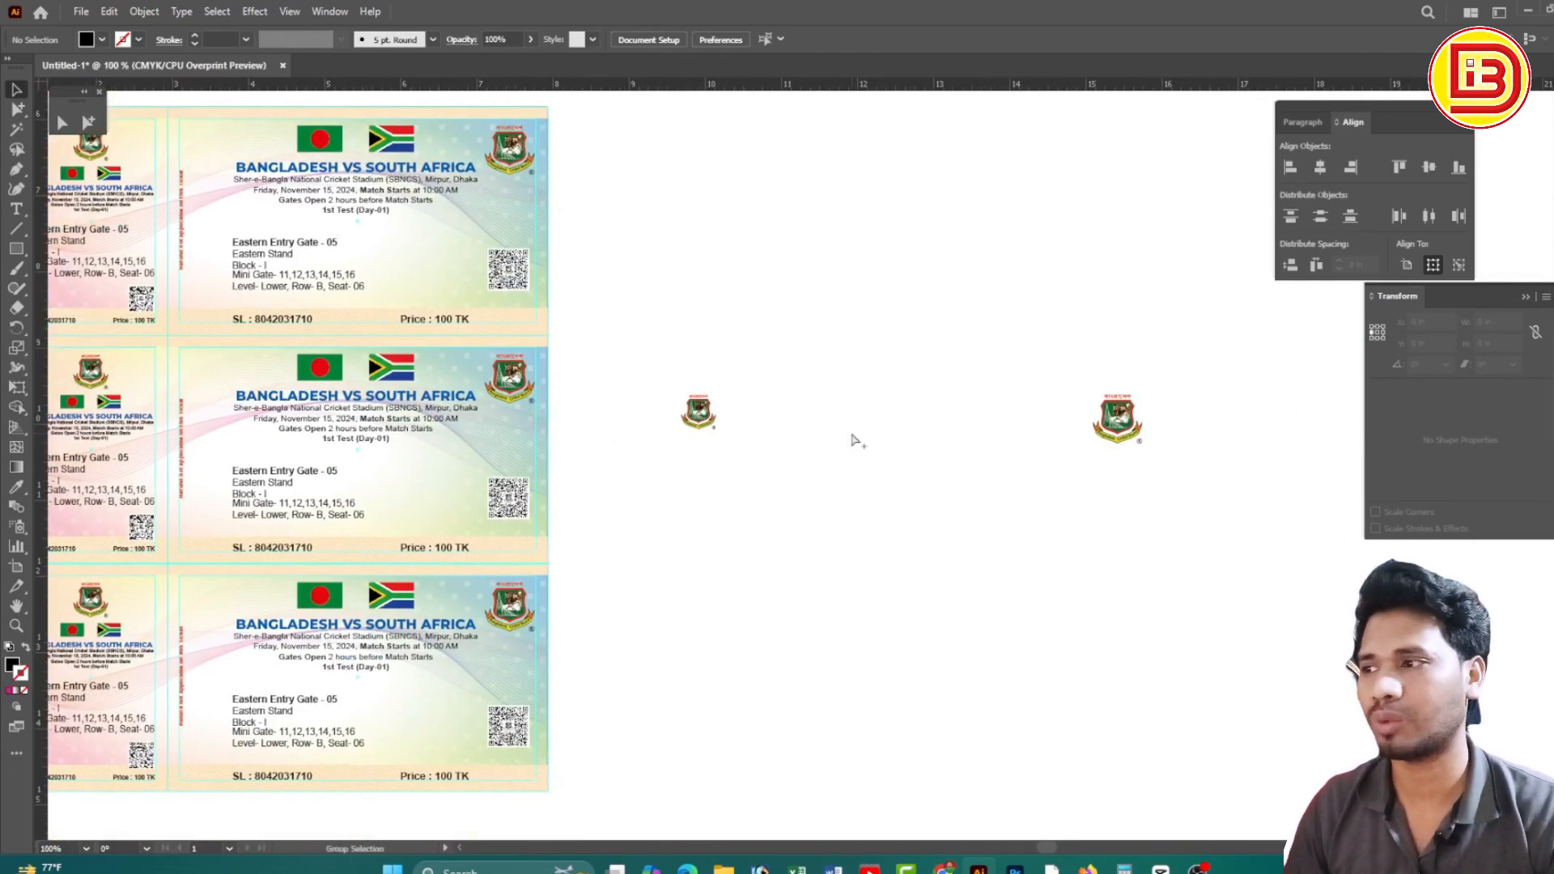
left_click_drag(834, 444, 835, 428)
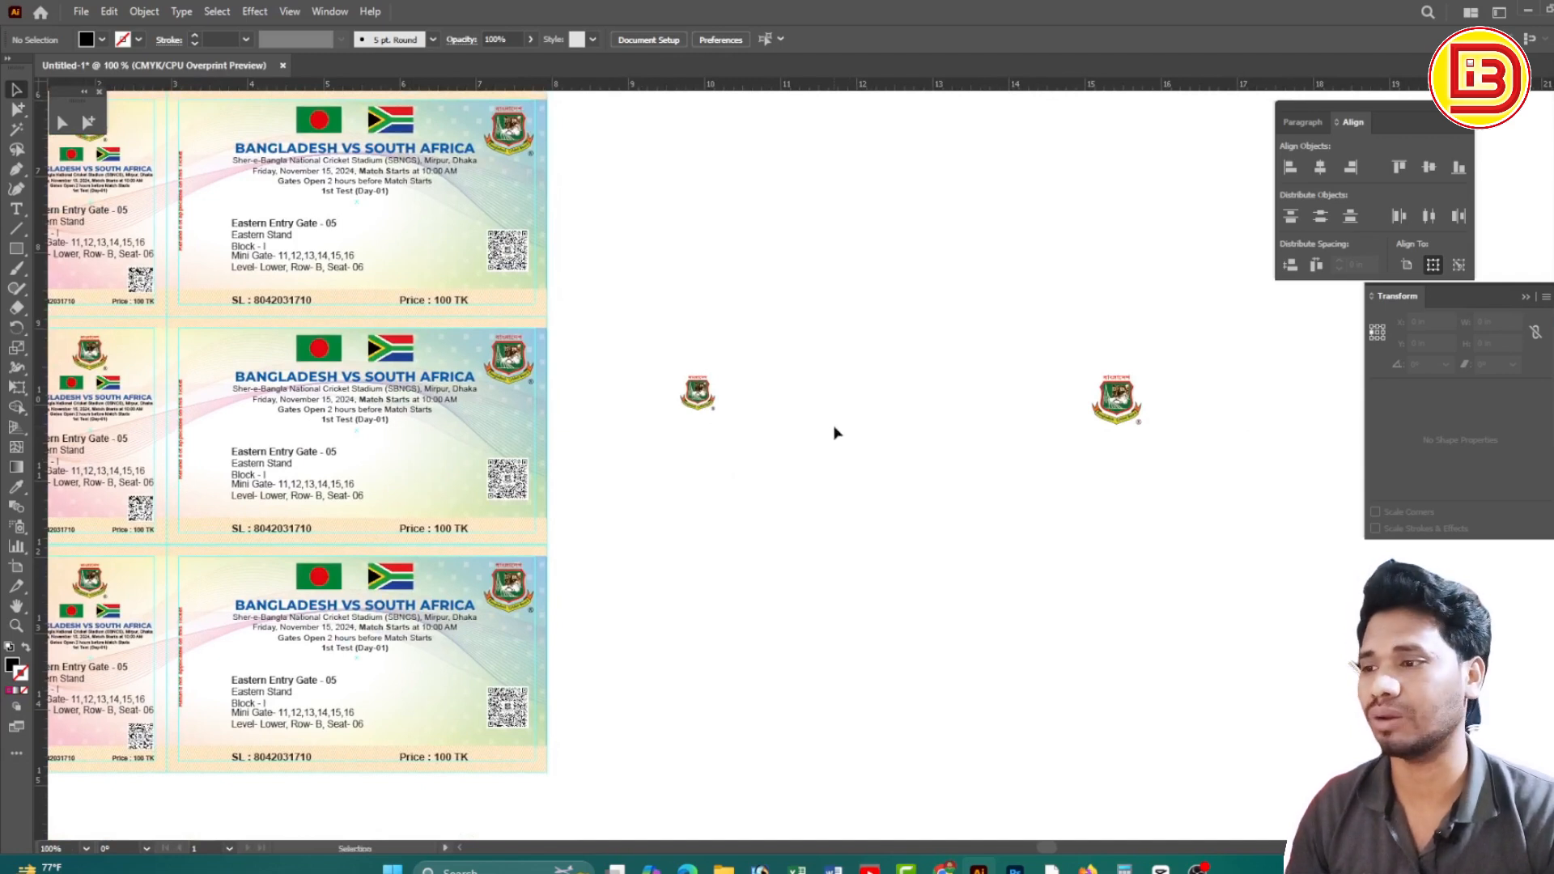
left_click_drag(662, 350, 1179, 497)
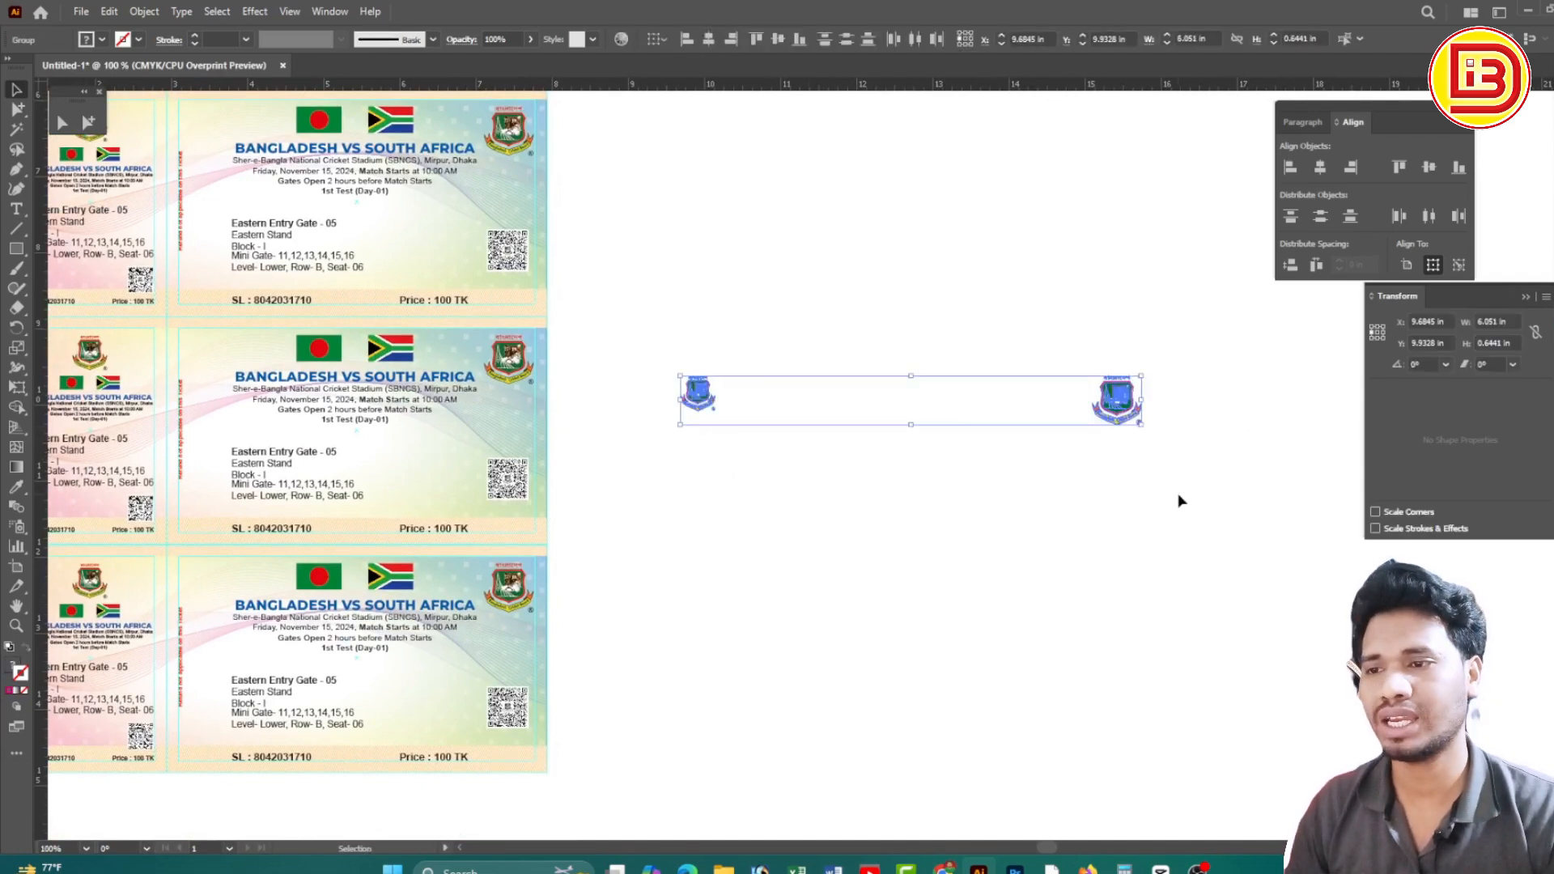
key("v")
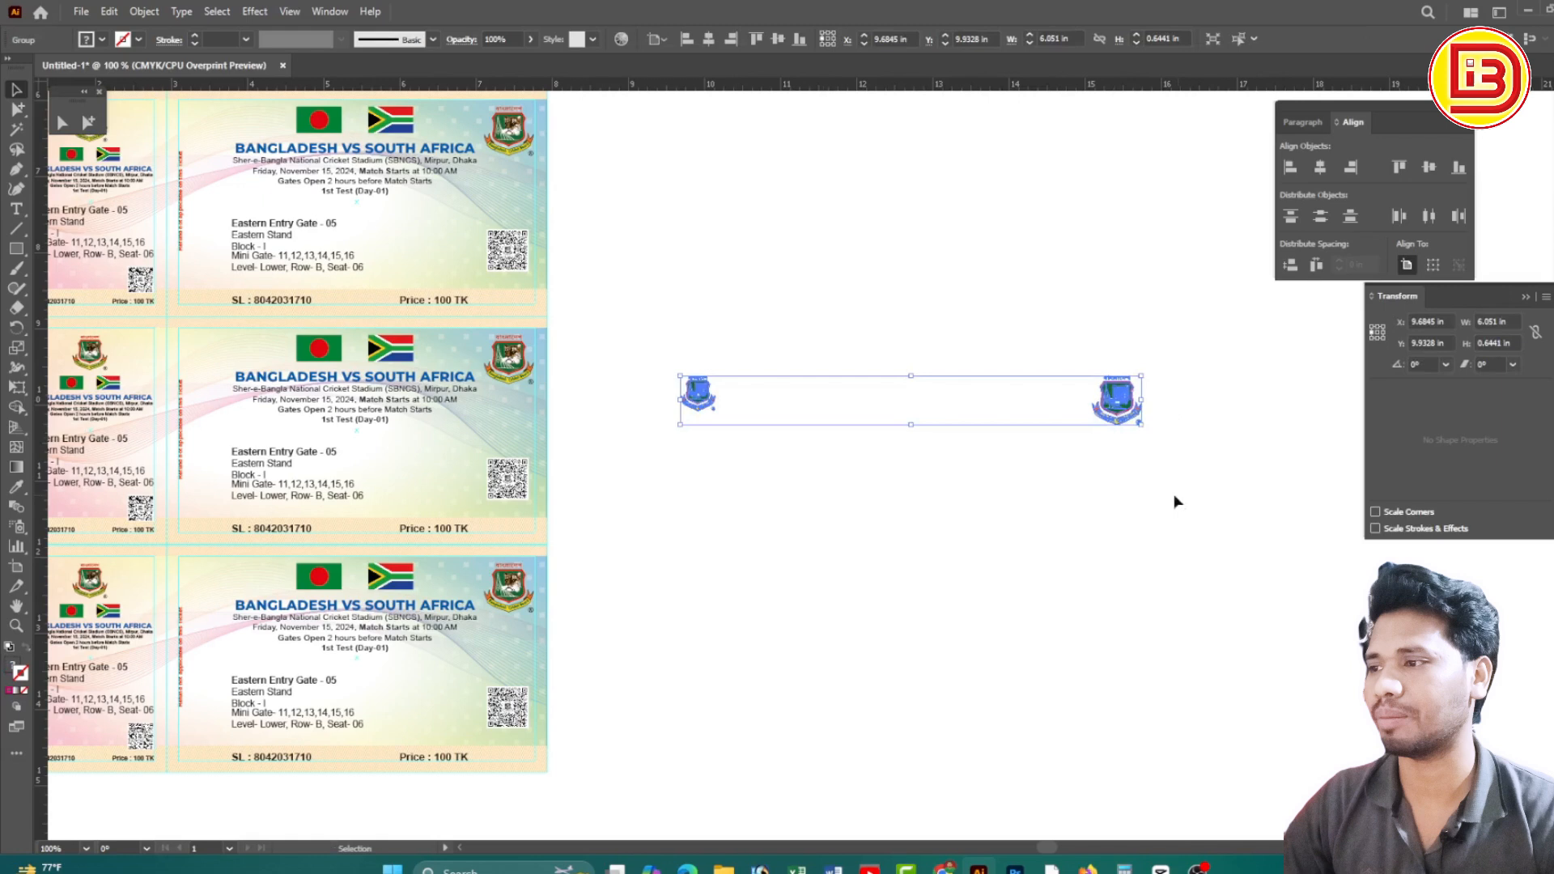
left_click(1085, 494)
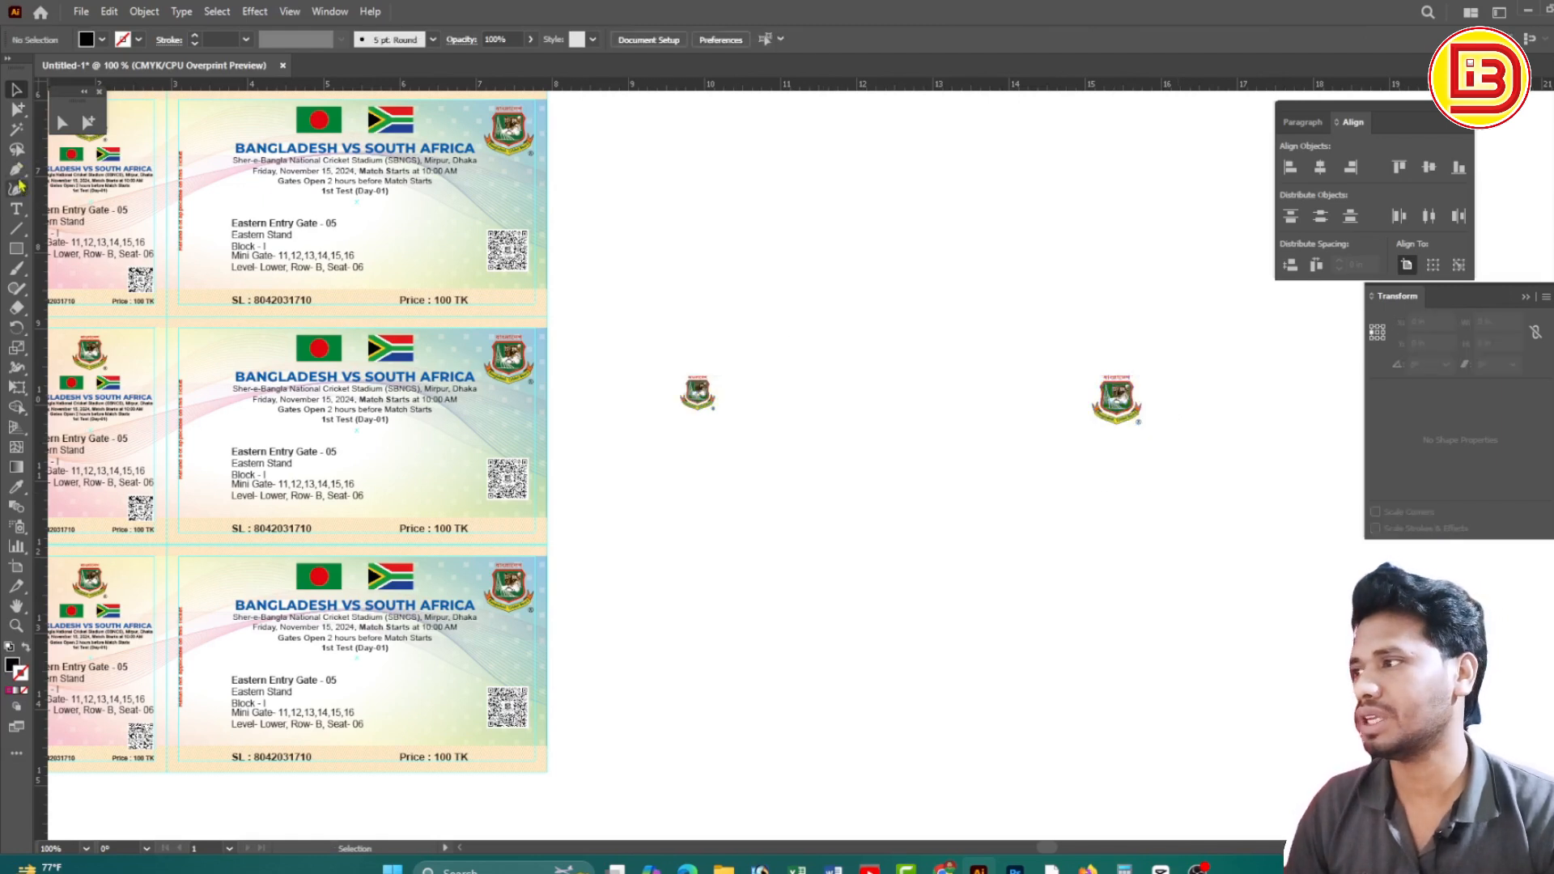
left_click_drag(641, 338, 931, 469)
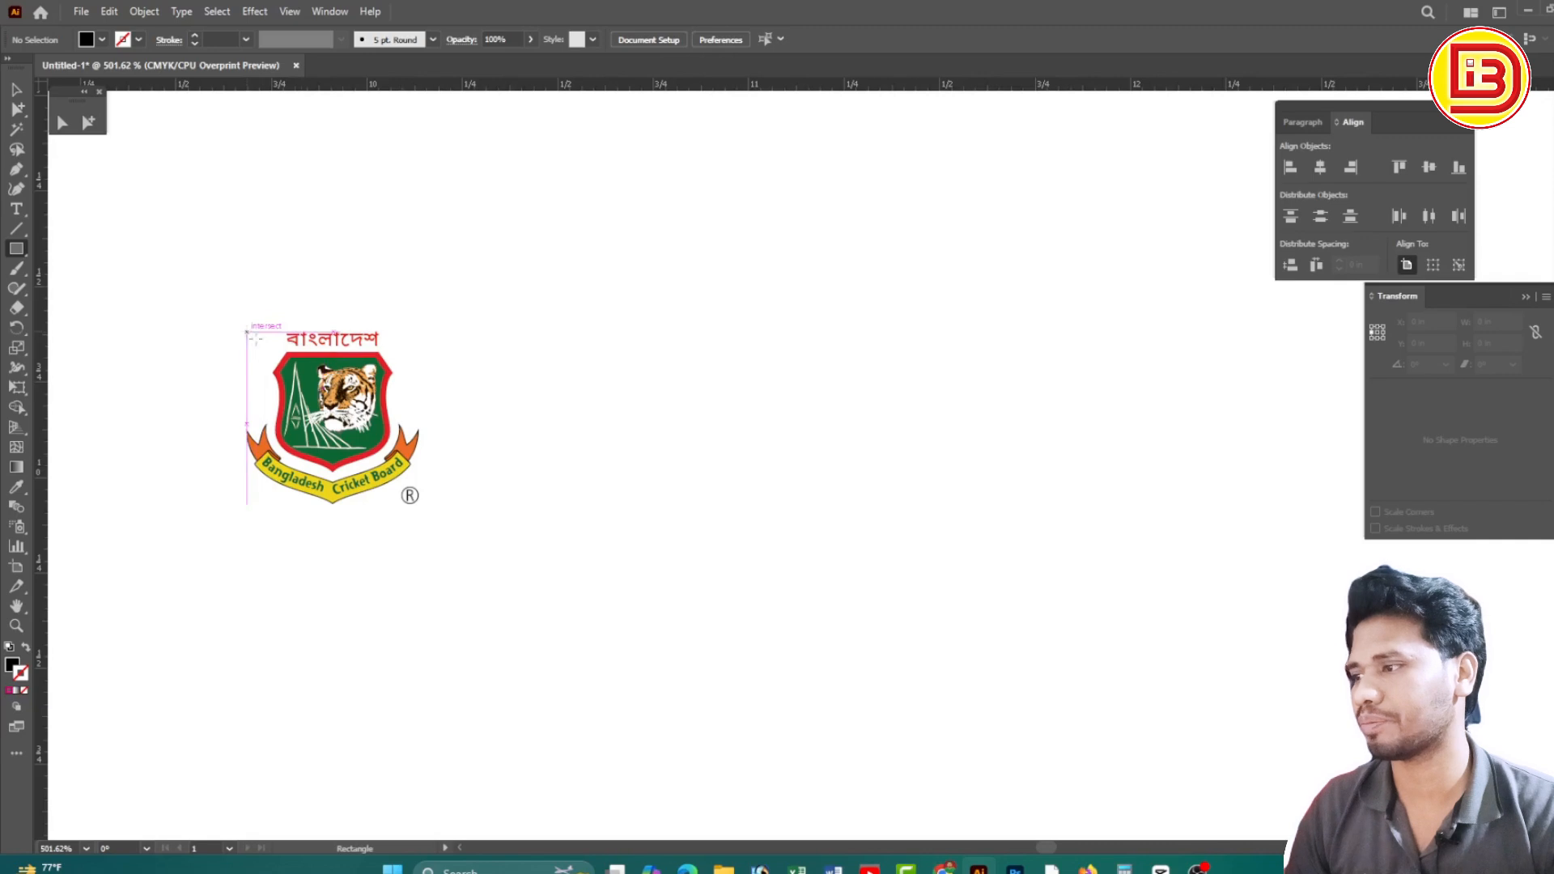
mouse_move(247, 331)
left_mouse_down()
mouse_move(1177, 553)
mouse_move(1207, 543)
left_mouse_up()
Make the rectangle an unfilled outline and stretch its right edge to the right logo
left_click(1110, 474, "ctrl+alt")
left_click(1109, 473, "ctrl+alt")
left_click_drag(1107, 470, 884, 503)
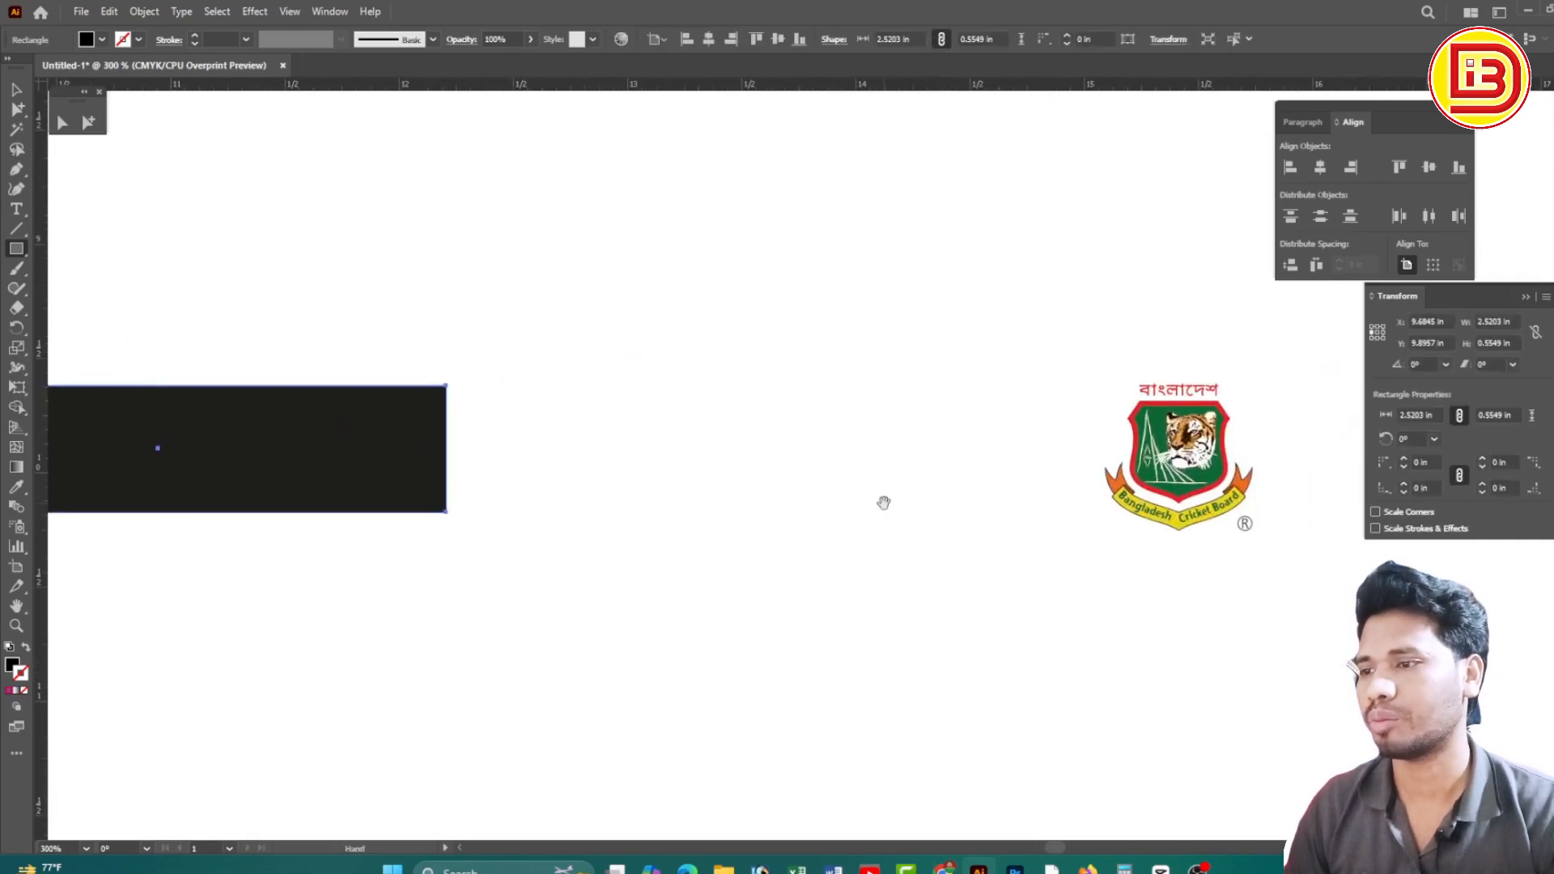
key("shift+x")
key("ctrl+minus")
key("shift+c")
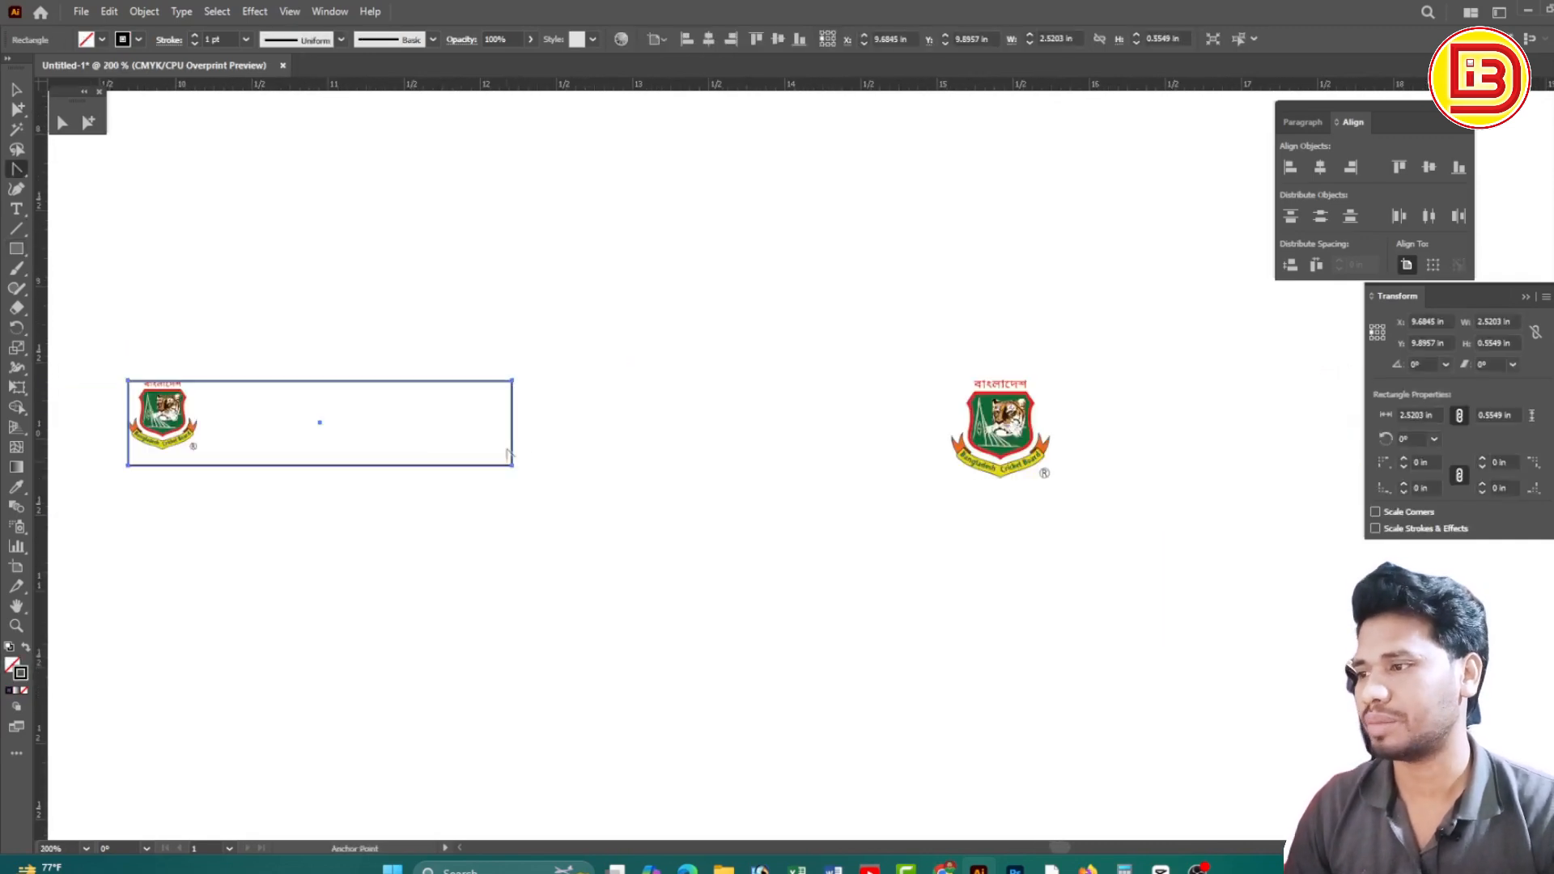
key("v")
left_click_drag(513, 424, 1056, 444)
Fit the rectangle's top, bottom and right edges around the right logo
key("ctrl+space")
left_click_drag(888, 333, 1110, 537)
left_click_drag(916, 467, 916, 499)
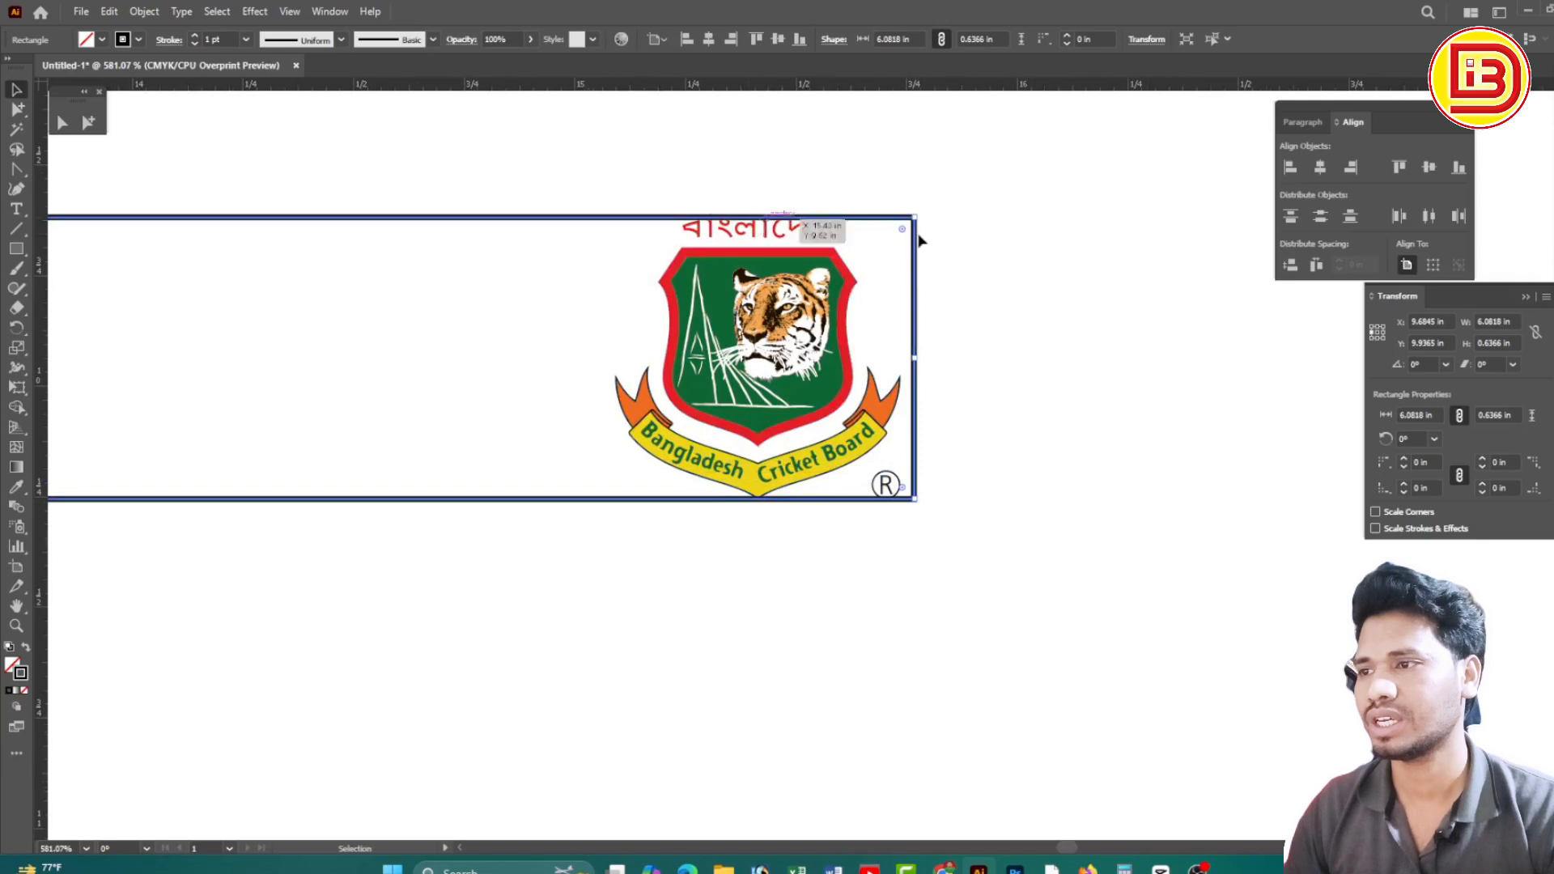
left_click_drag(912, 217, 917, 212)
left_click(701, 344, "ctrl+alt")
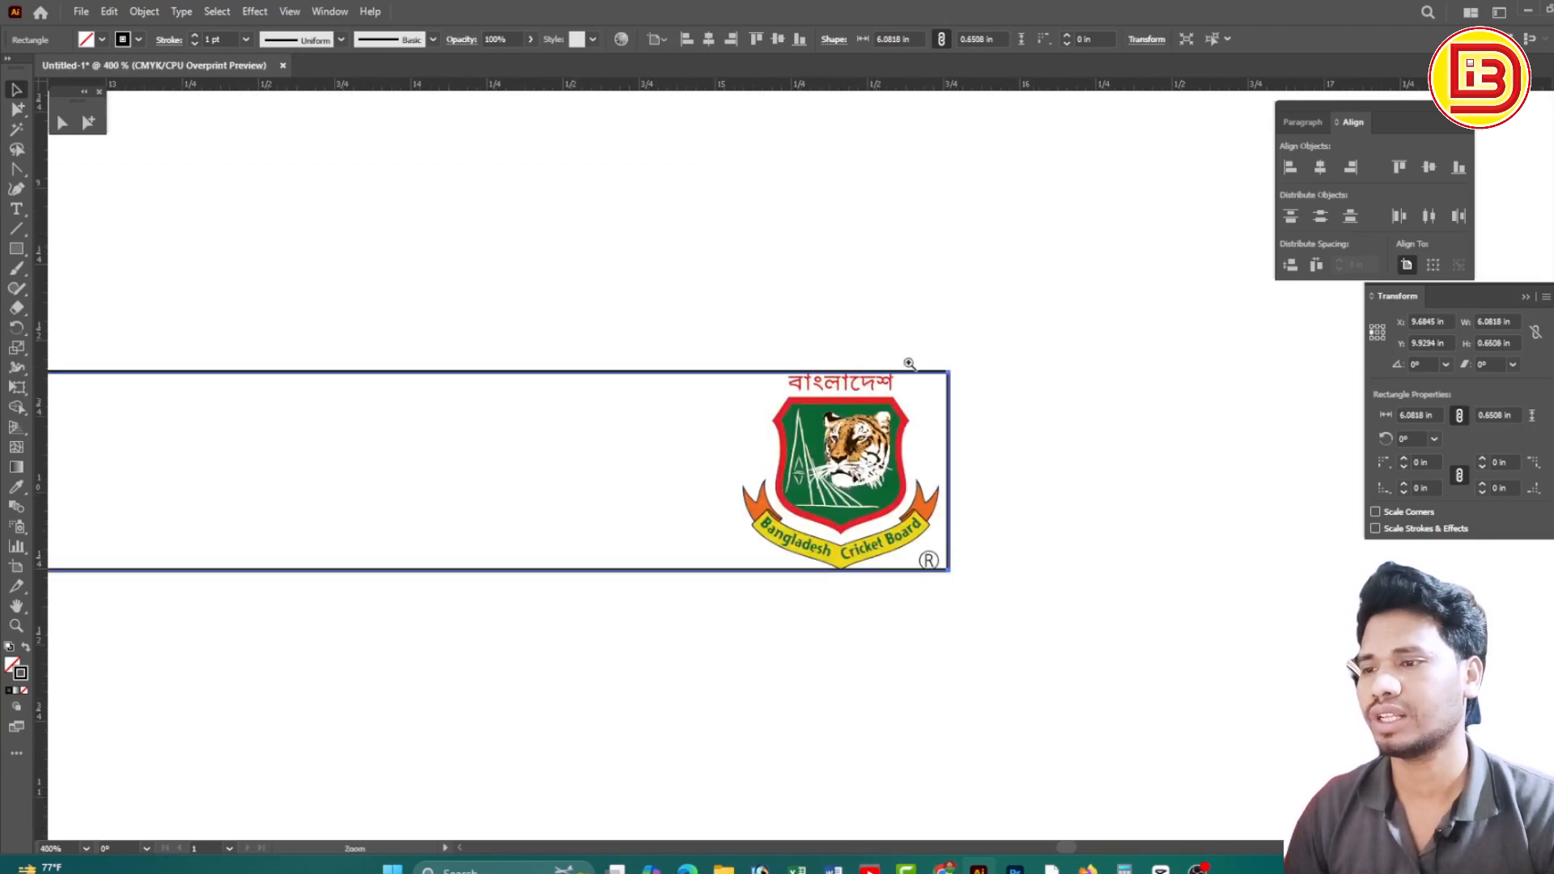
left_click_drag(950, 473, 944, 472)
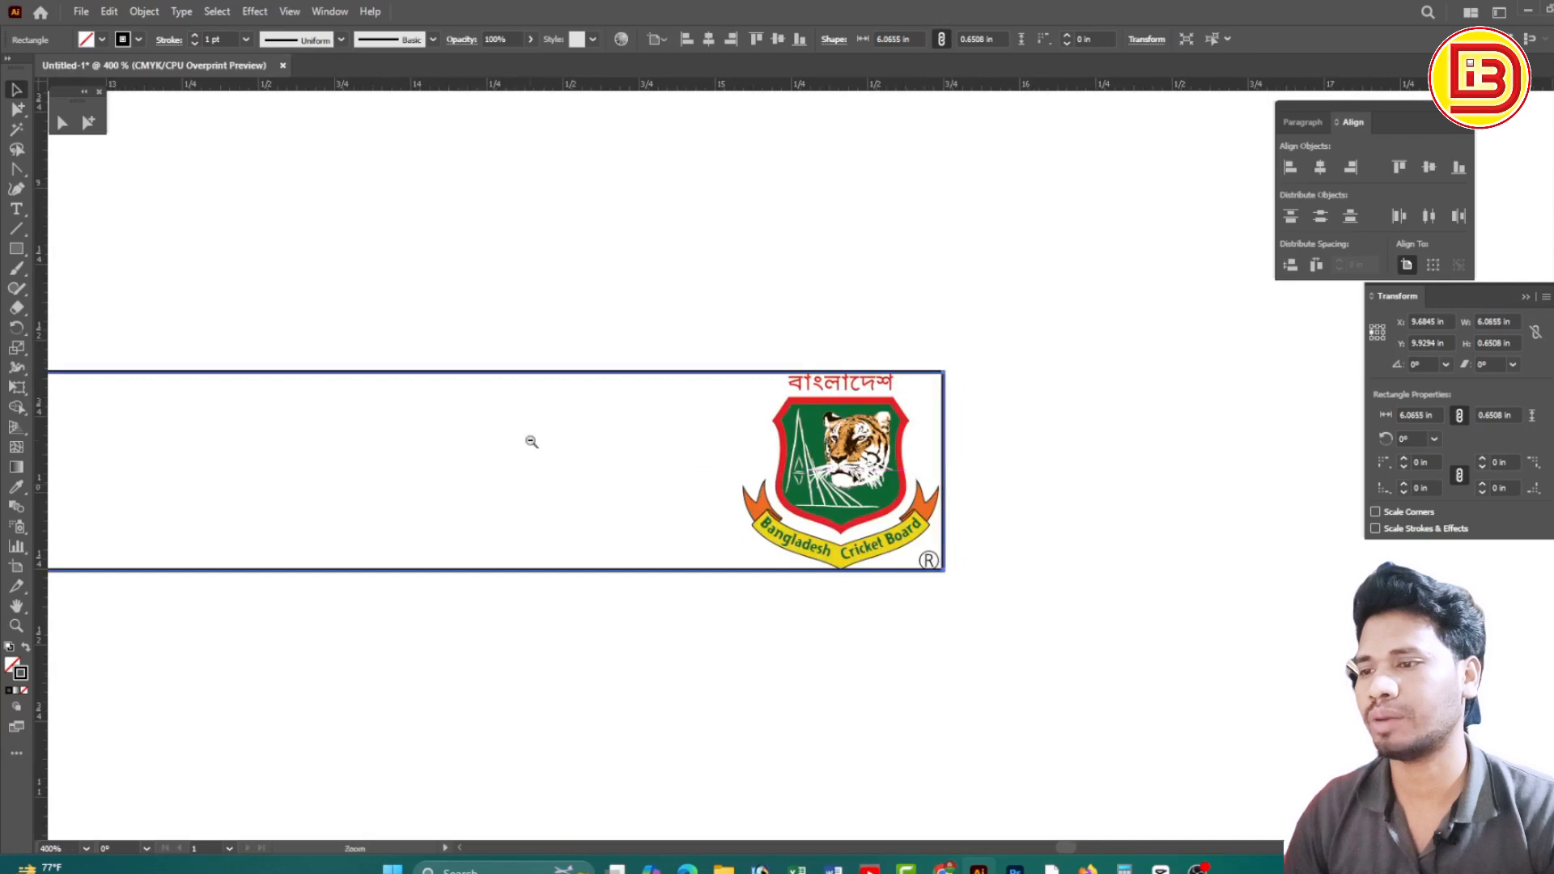
left_click(531, 440, "ctrl+alt")
left_click_drag(527, 444, 1117, 451)
left_click_drag(679, 444, 822, 448)
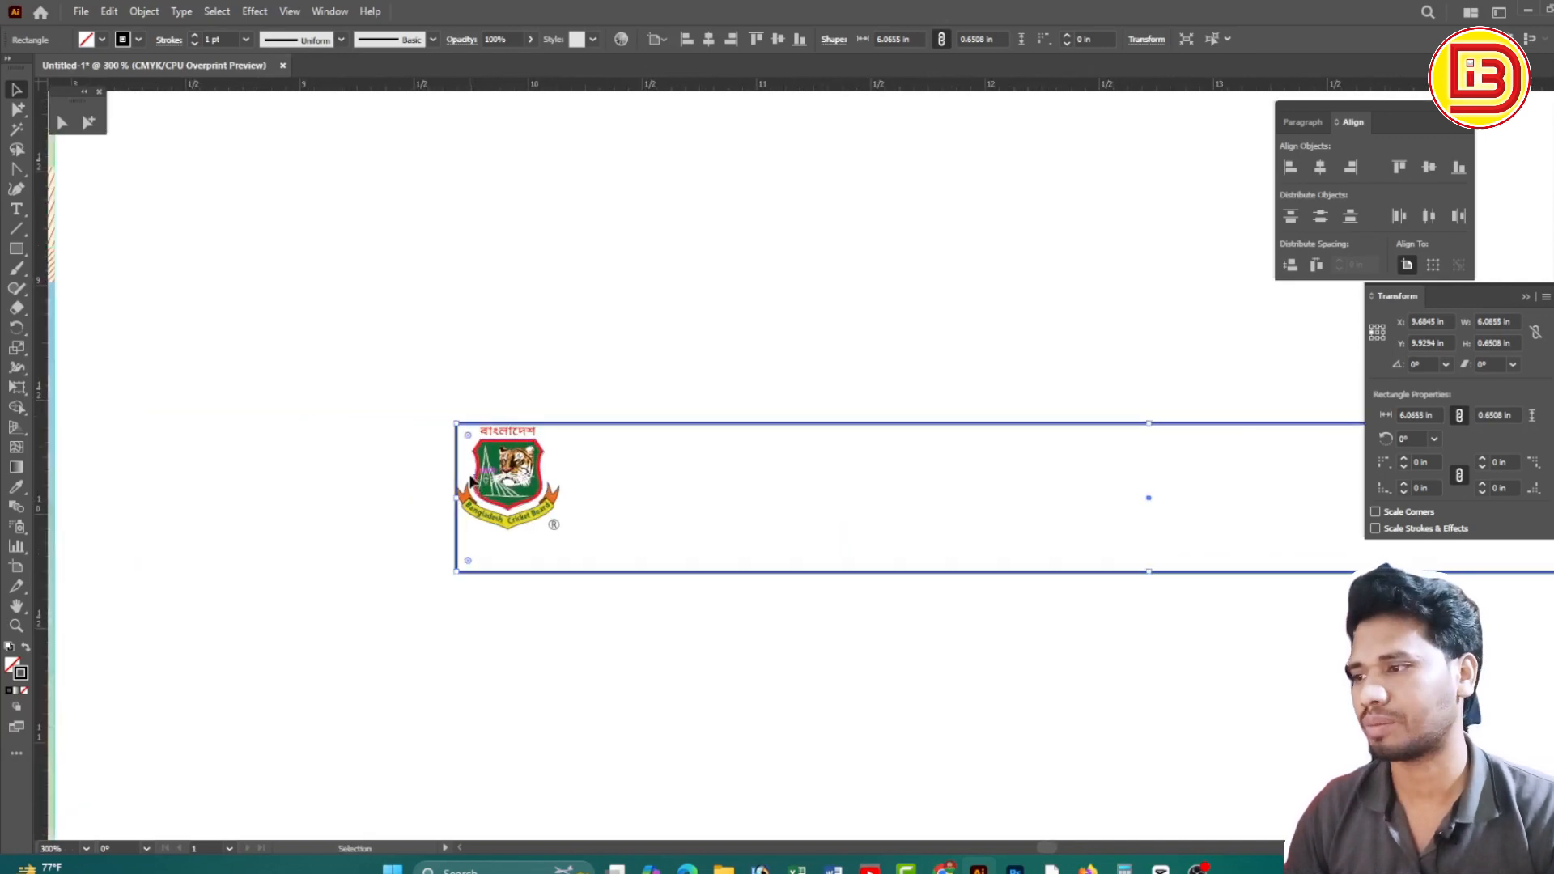
left_click(884, 333)
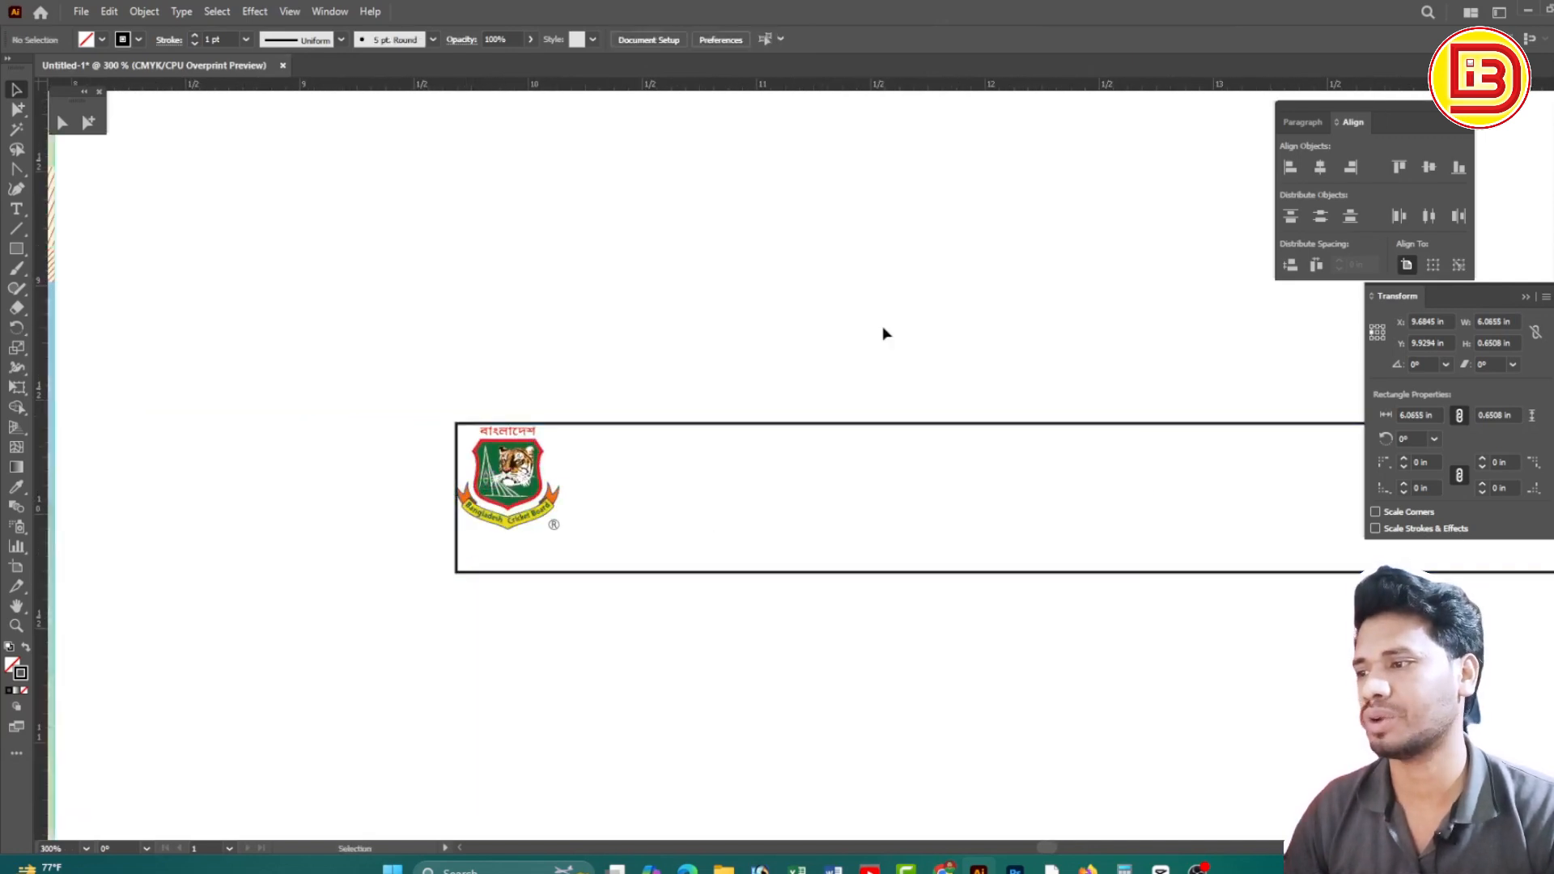
Extend the rectangle's left edge past the left logo, reaching 6.0814 × 0.6508 in
left_click(964, 479, "ctrl+alt")
left_click_drag(364, 376, 573, 533)
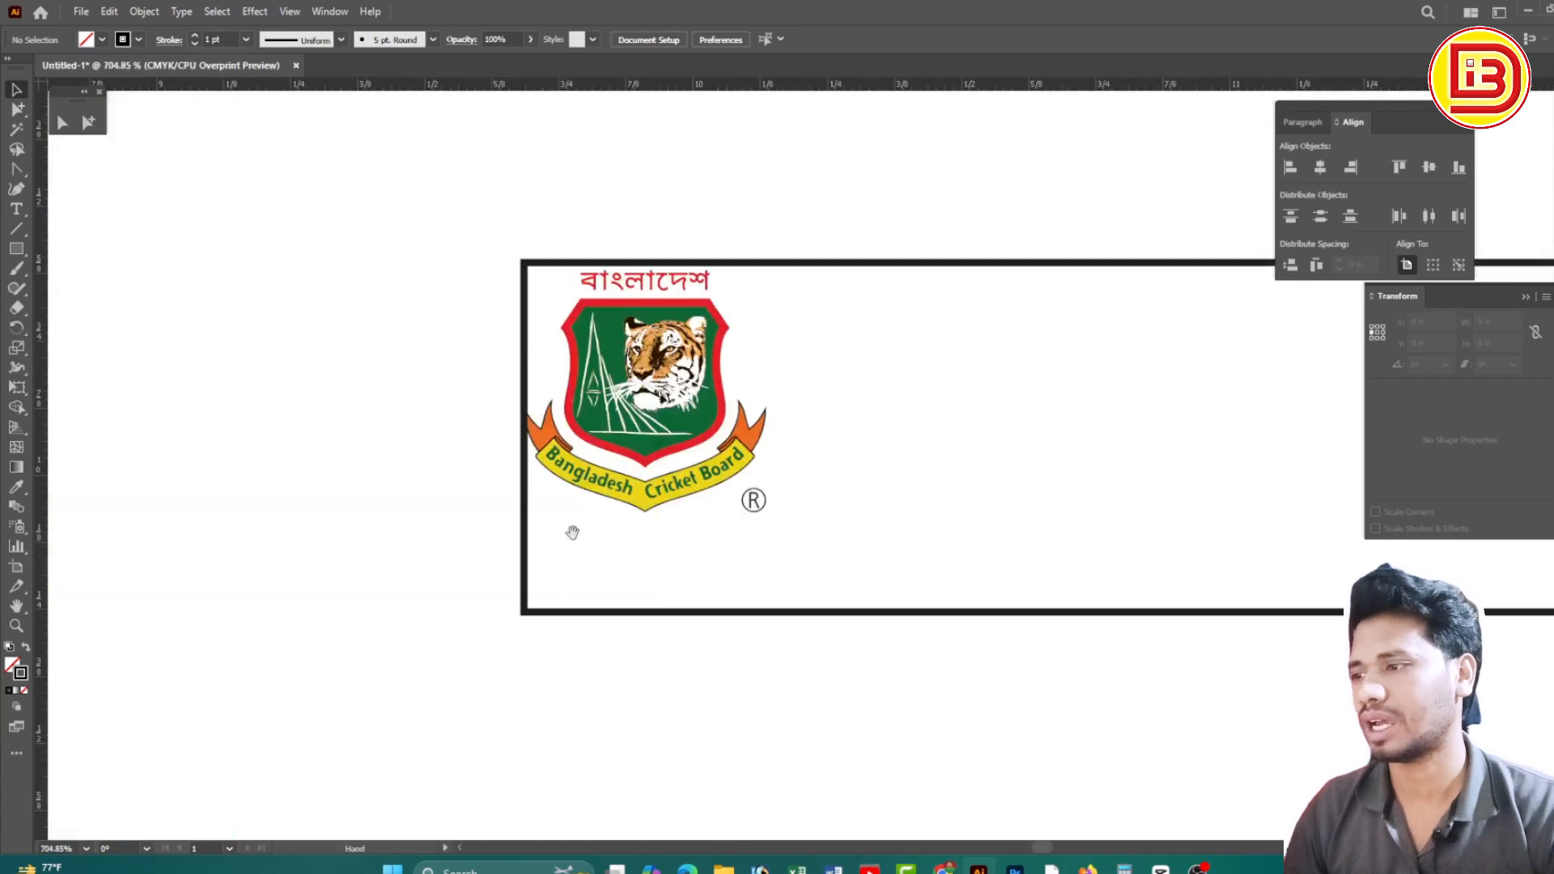
left_click(527, 495)
left_click_drag(524, 437, 516, 437)
key("ctrl+minus")
key("ctrl+minus")
key("ctrl+minus")
key("ctrl+minus")
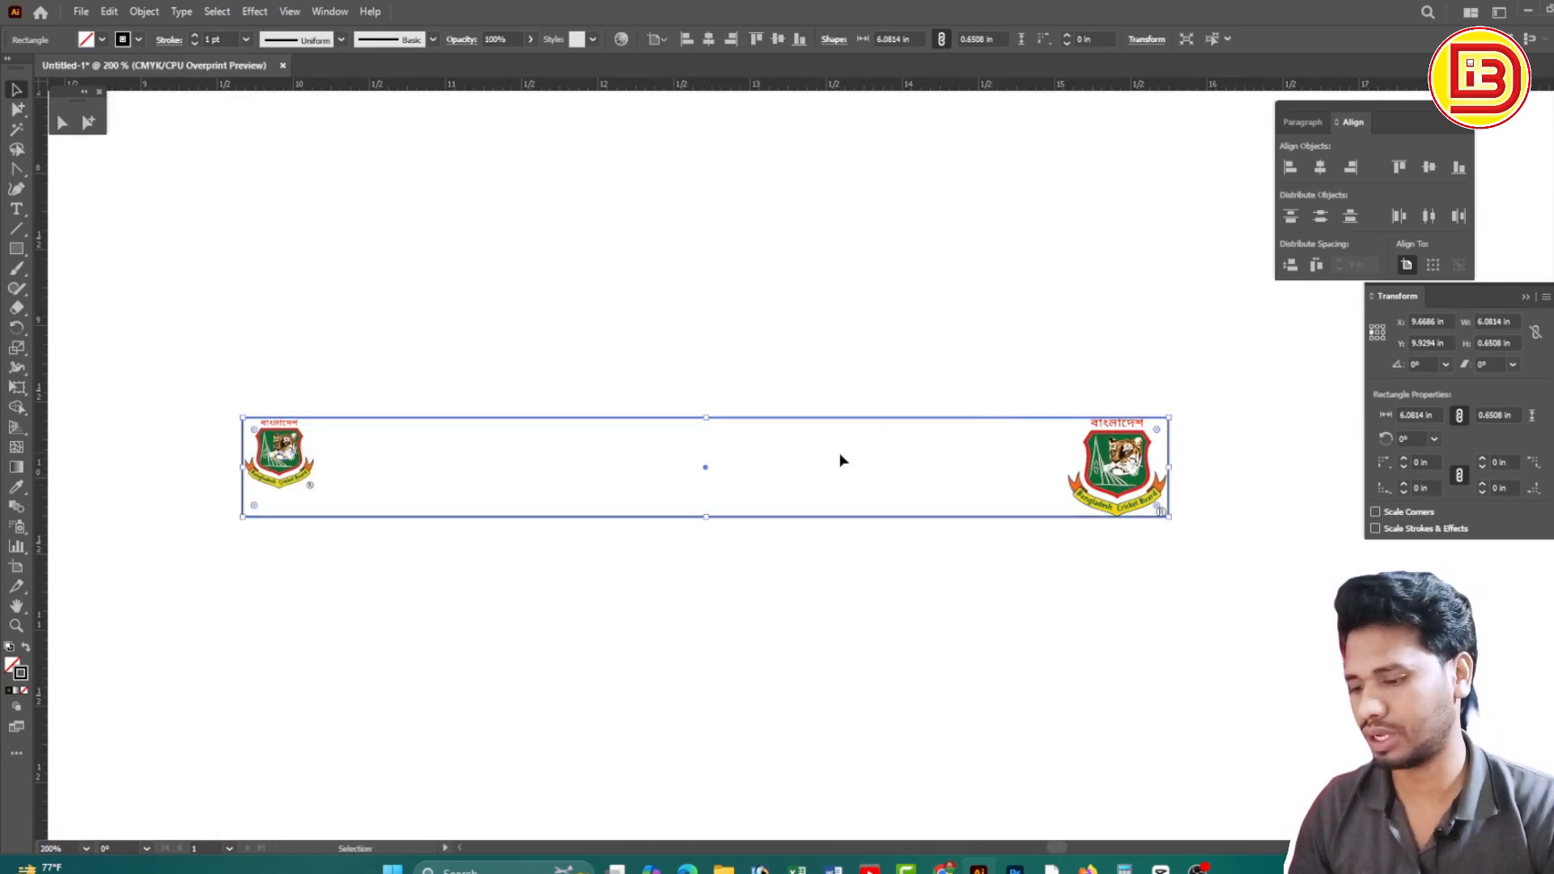
Offset the rectangle's path outward by 3mm and delete the original inner rectangle
key("alt+o")
key("Right")
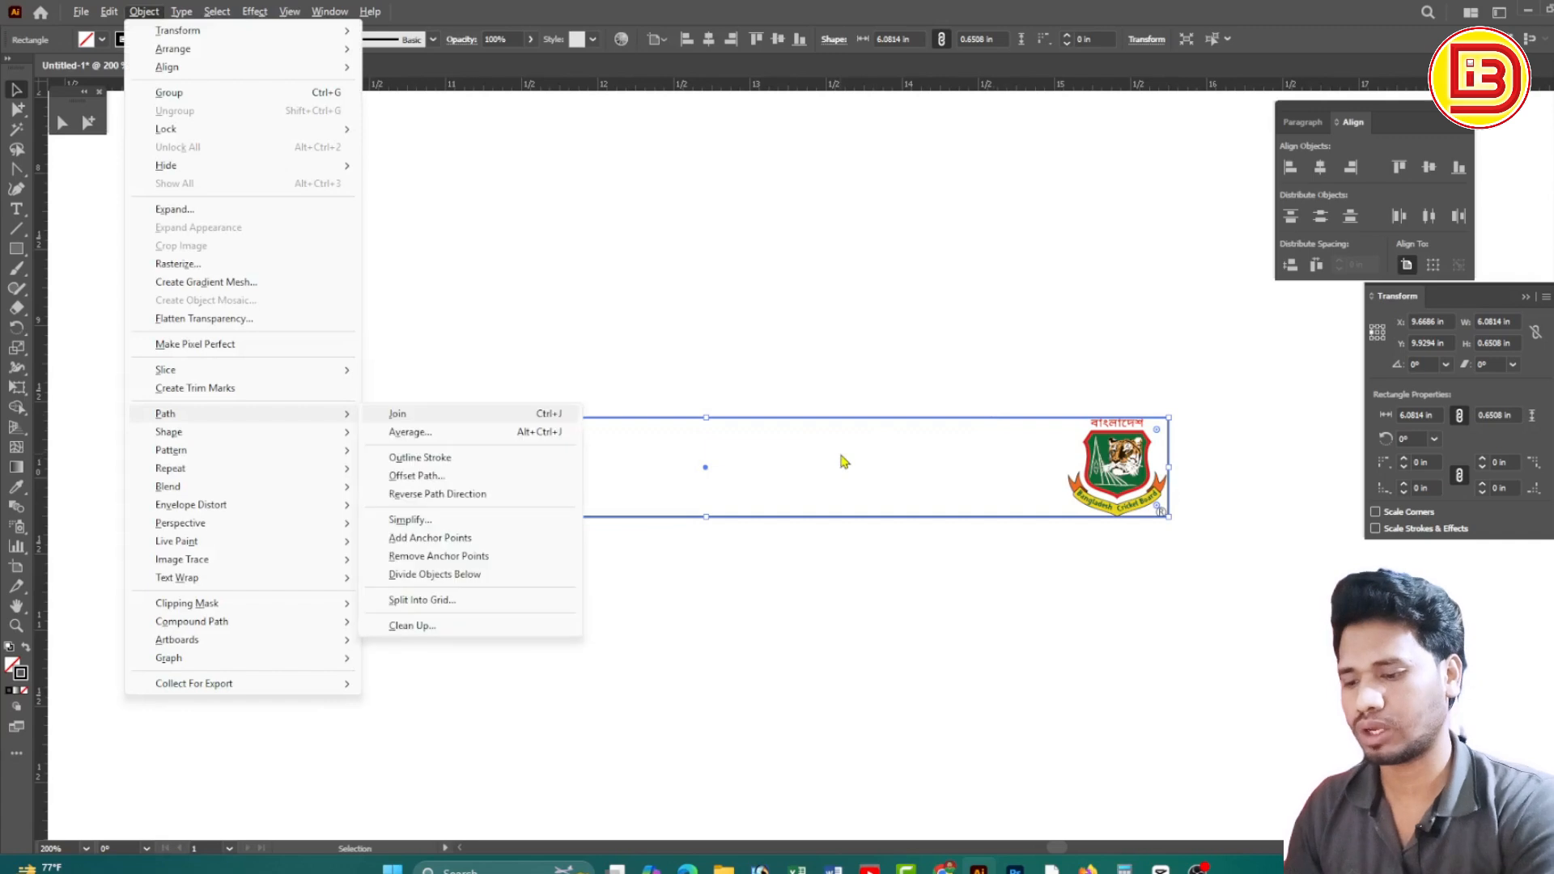
key("Down")
key("Down")
key("Down")
key("Return")
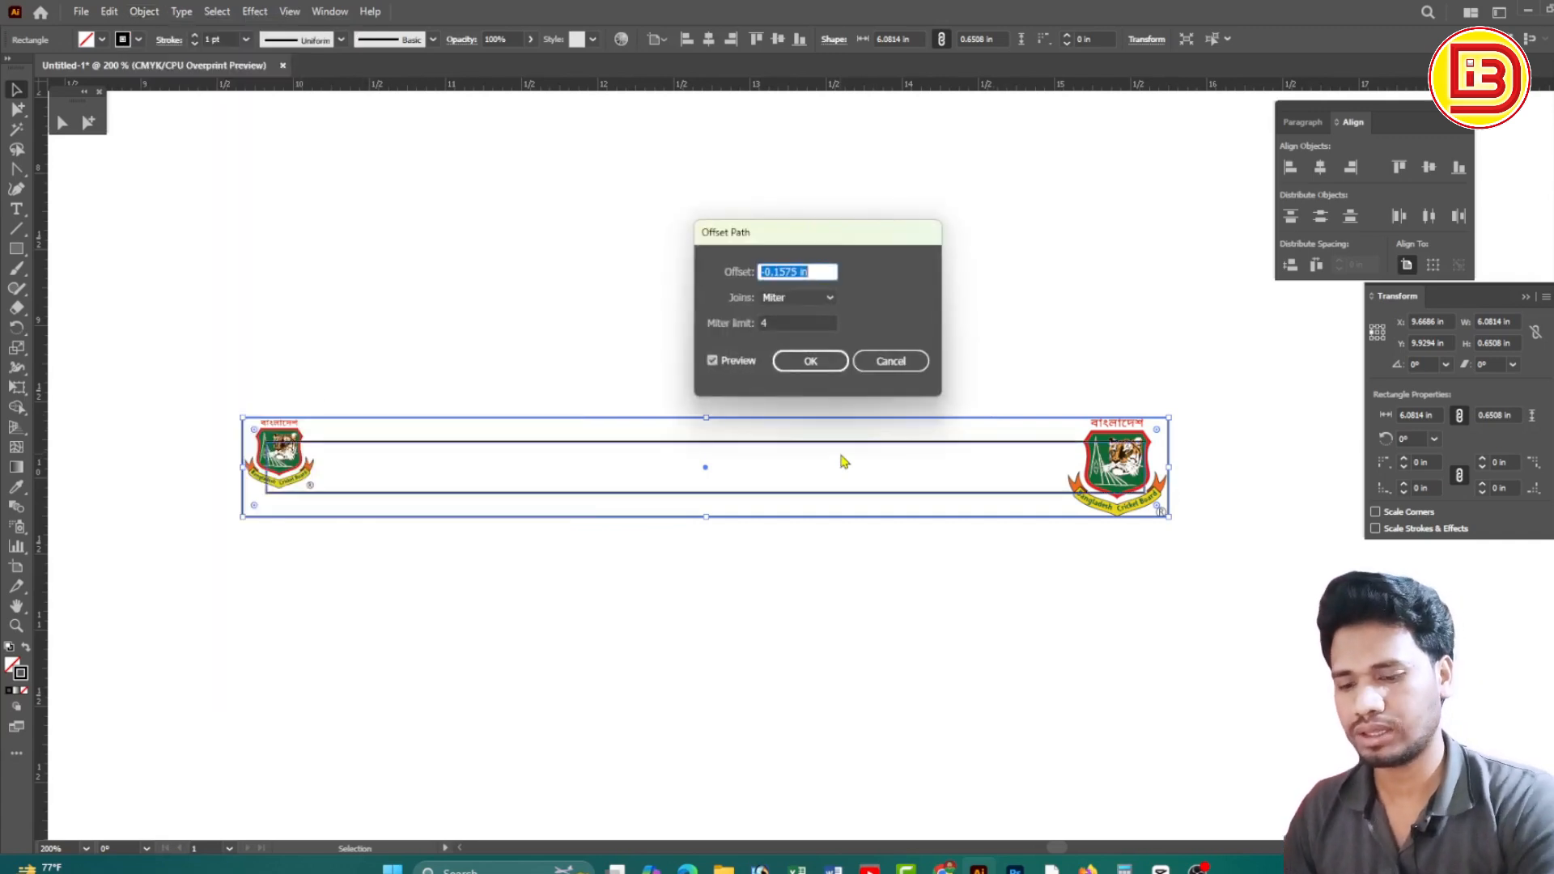
type("3mm")
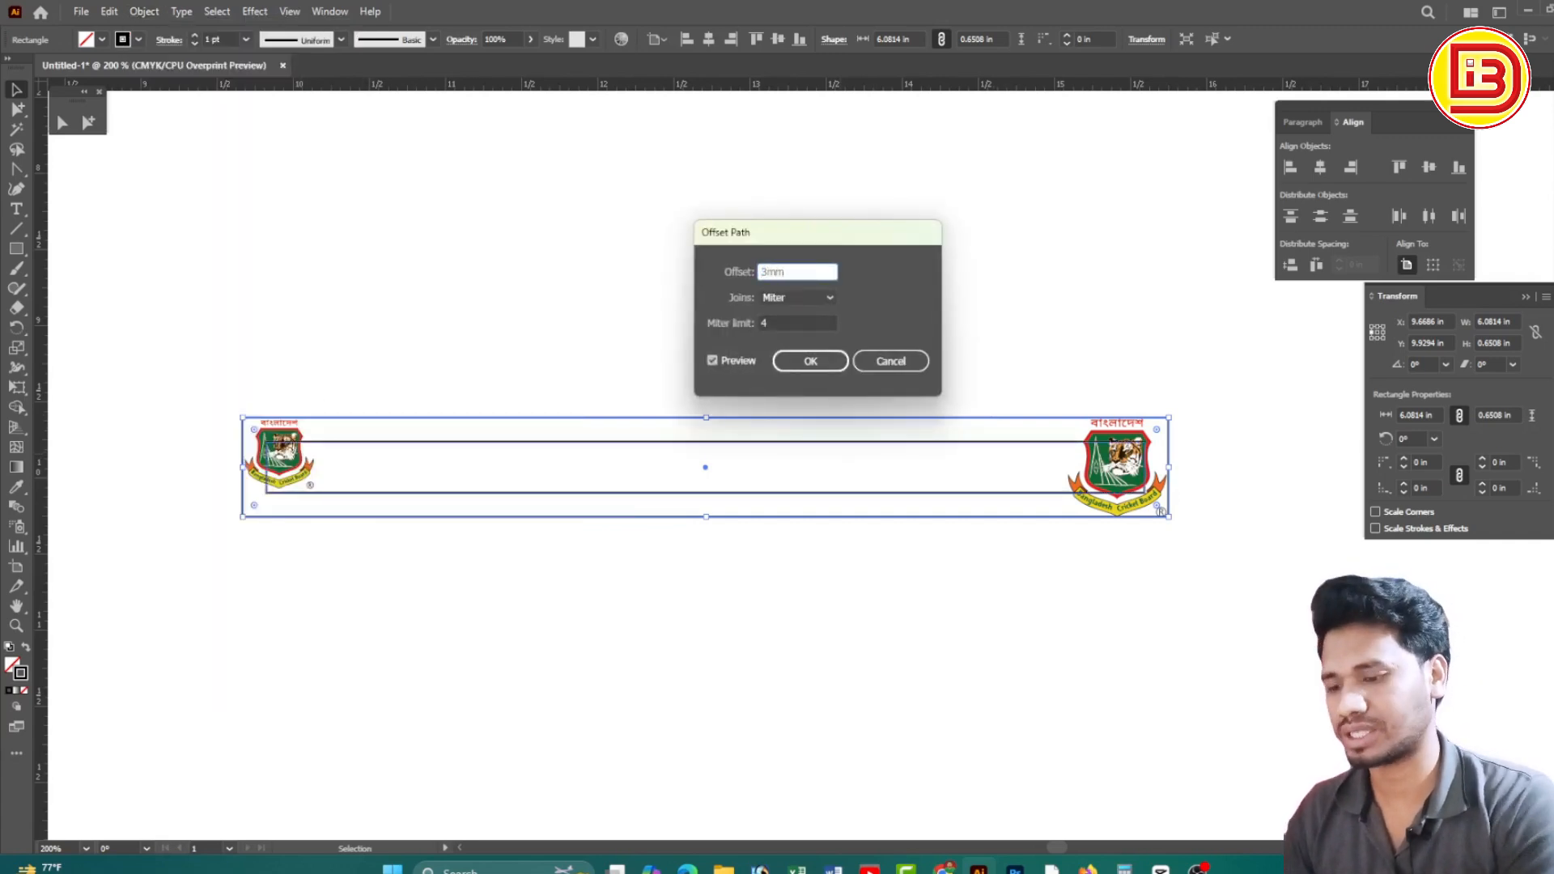
key("Return")
left_click(833, 316)
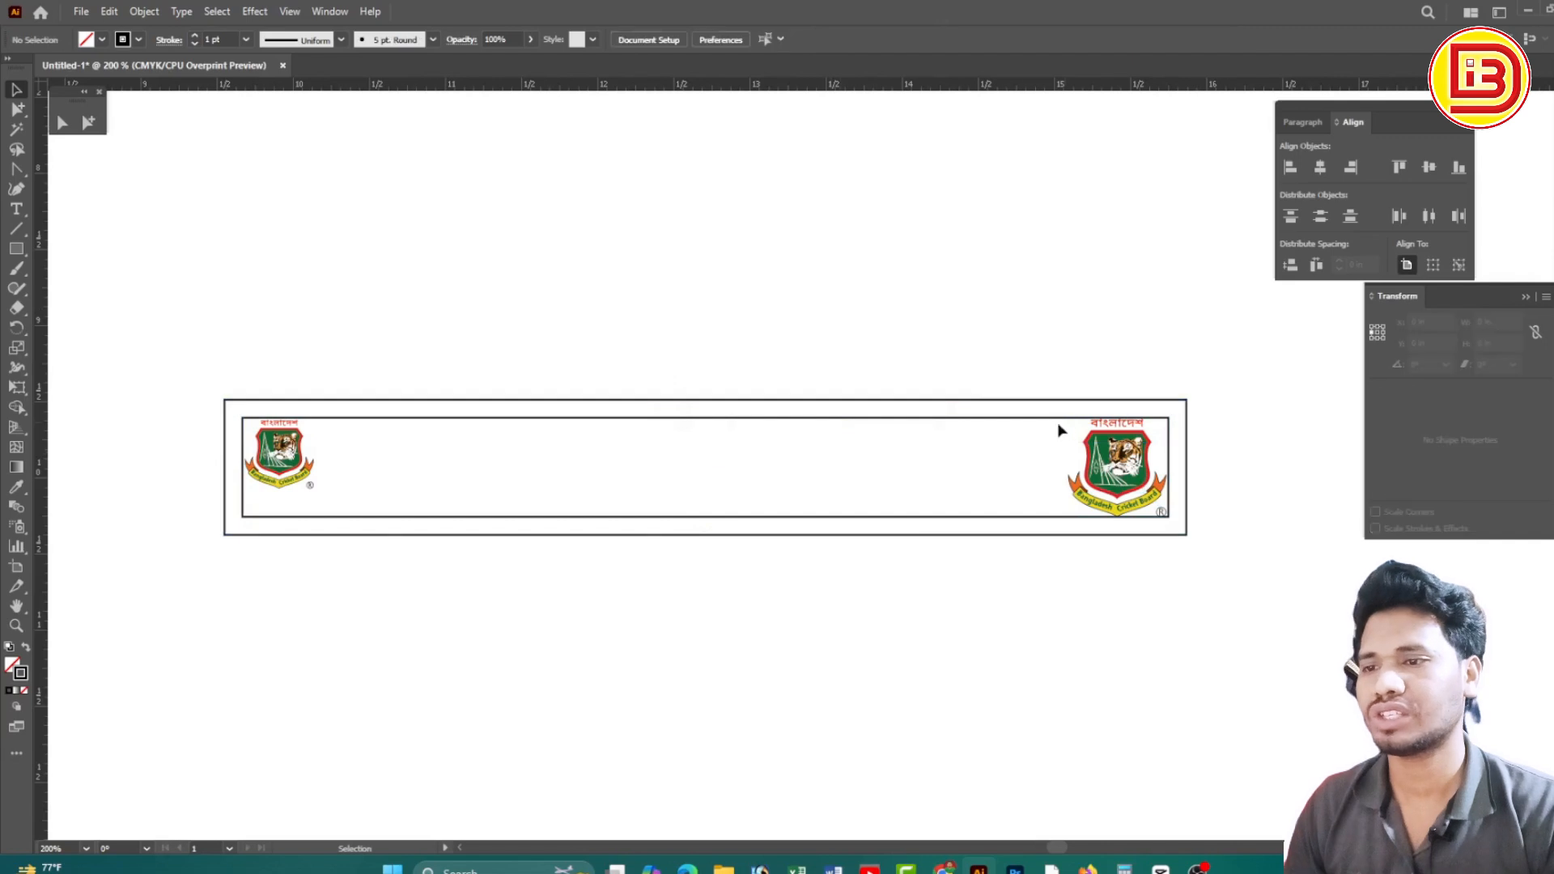
left_click(1044, 420)
key("Delete")
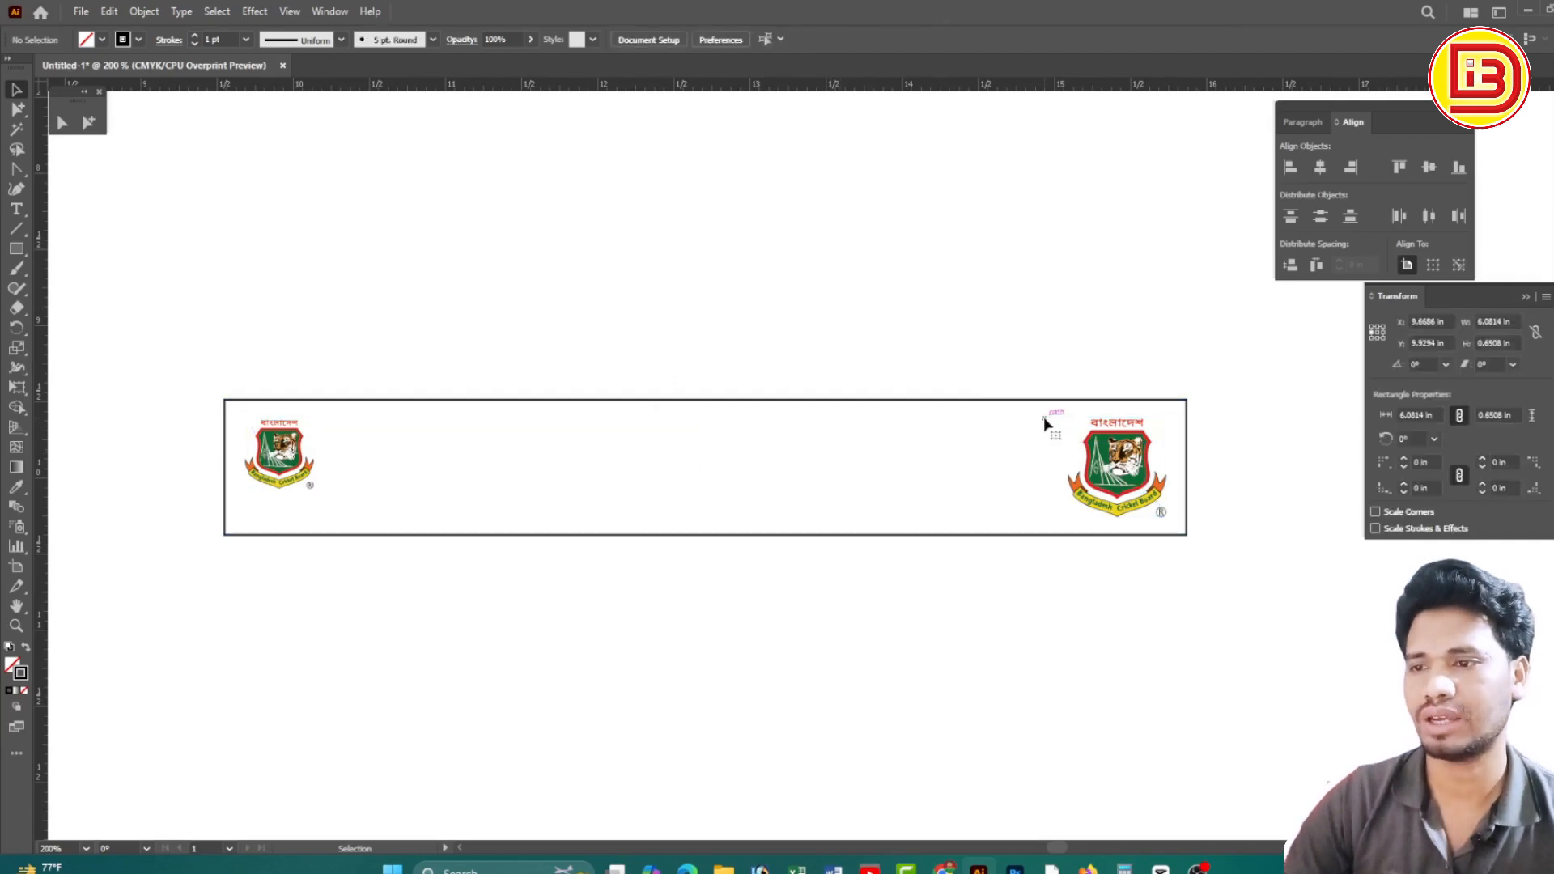
Marquee-select the banner rectangle together with both logos
left_click_drag(237, 348, 1232, 622)
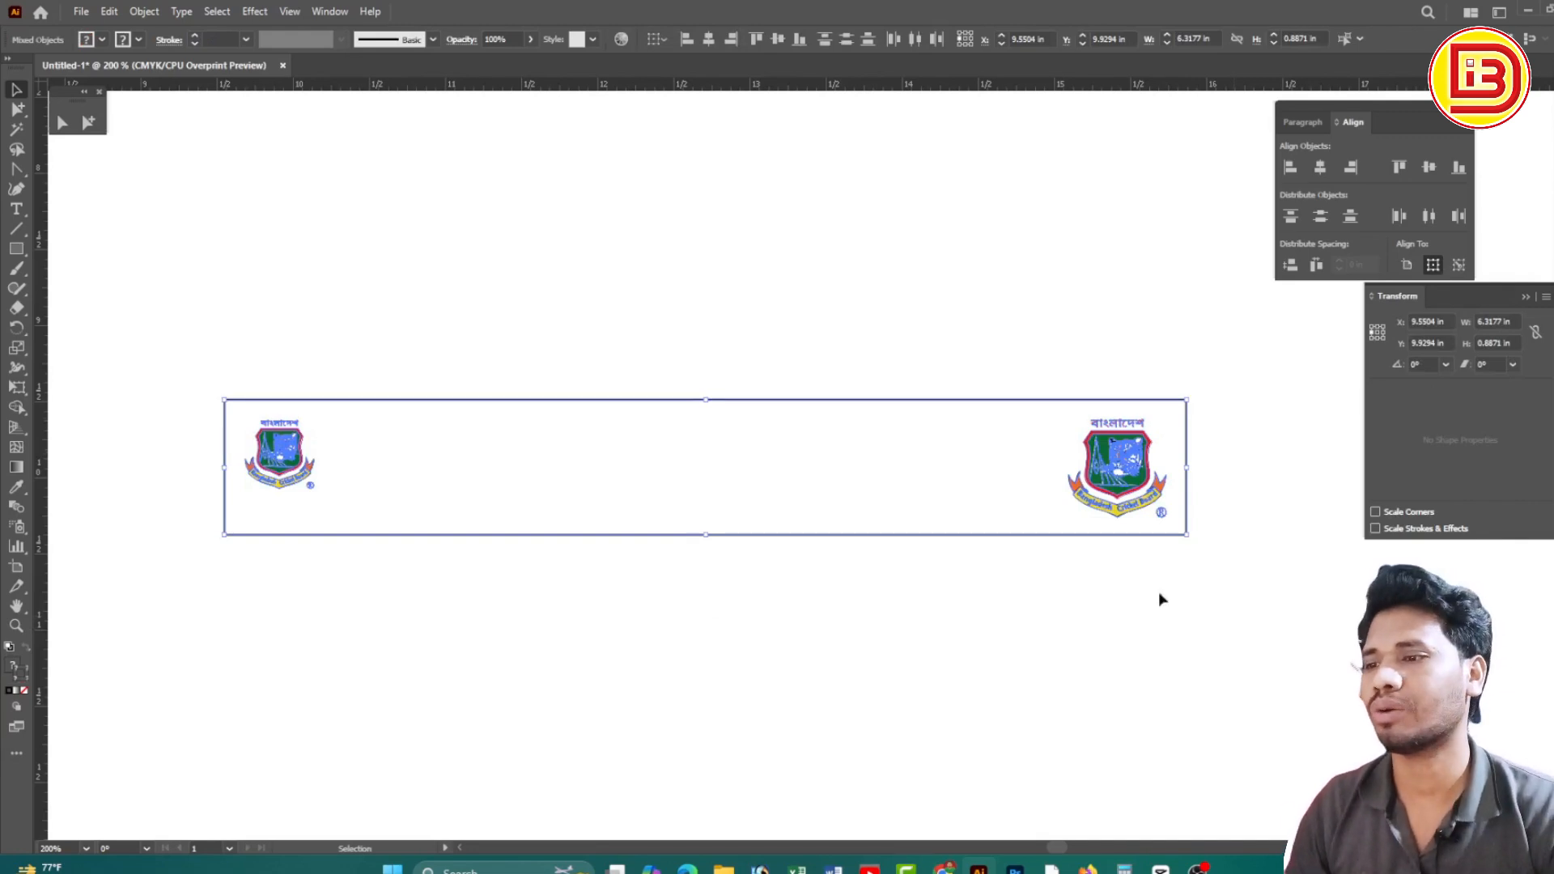
left_click(1002, 332)
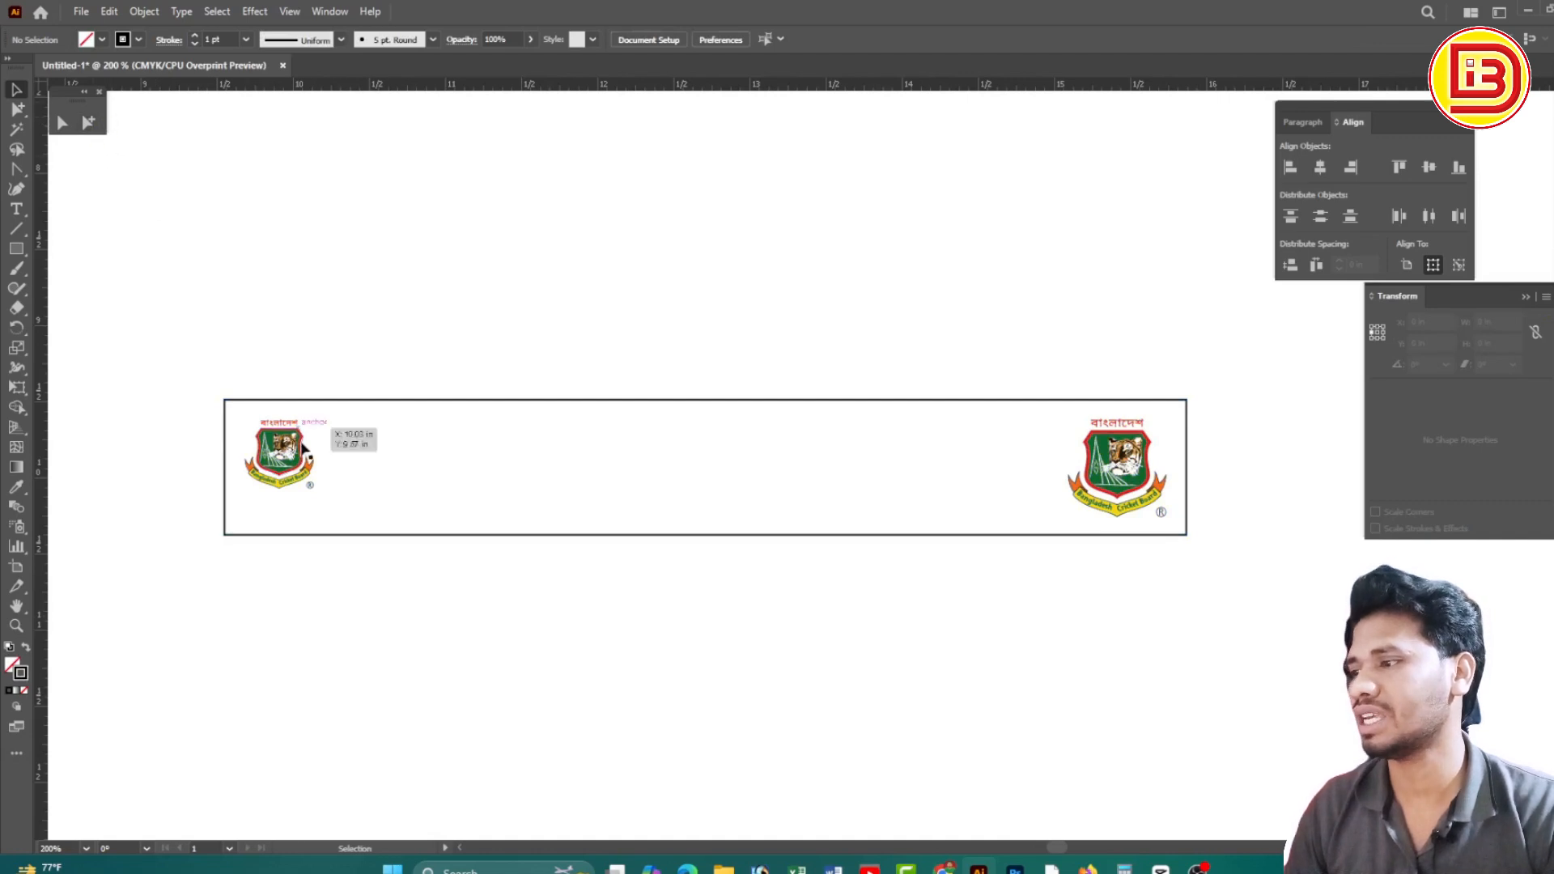
left_click_drag(179, 332, 1264, 634)
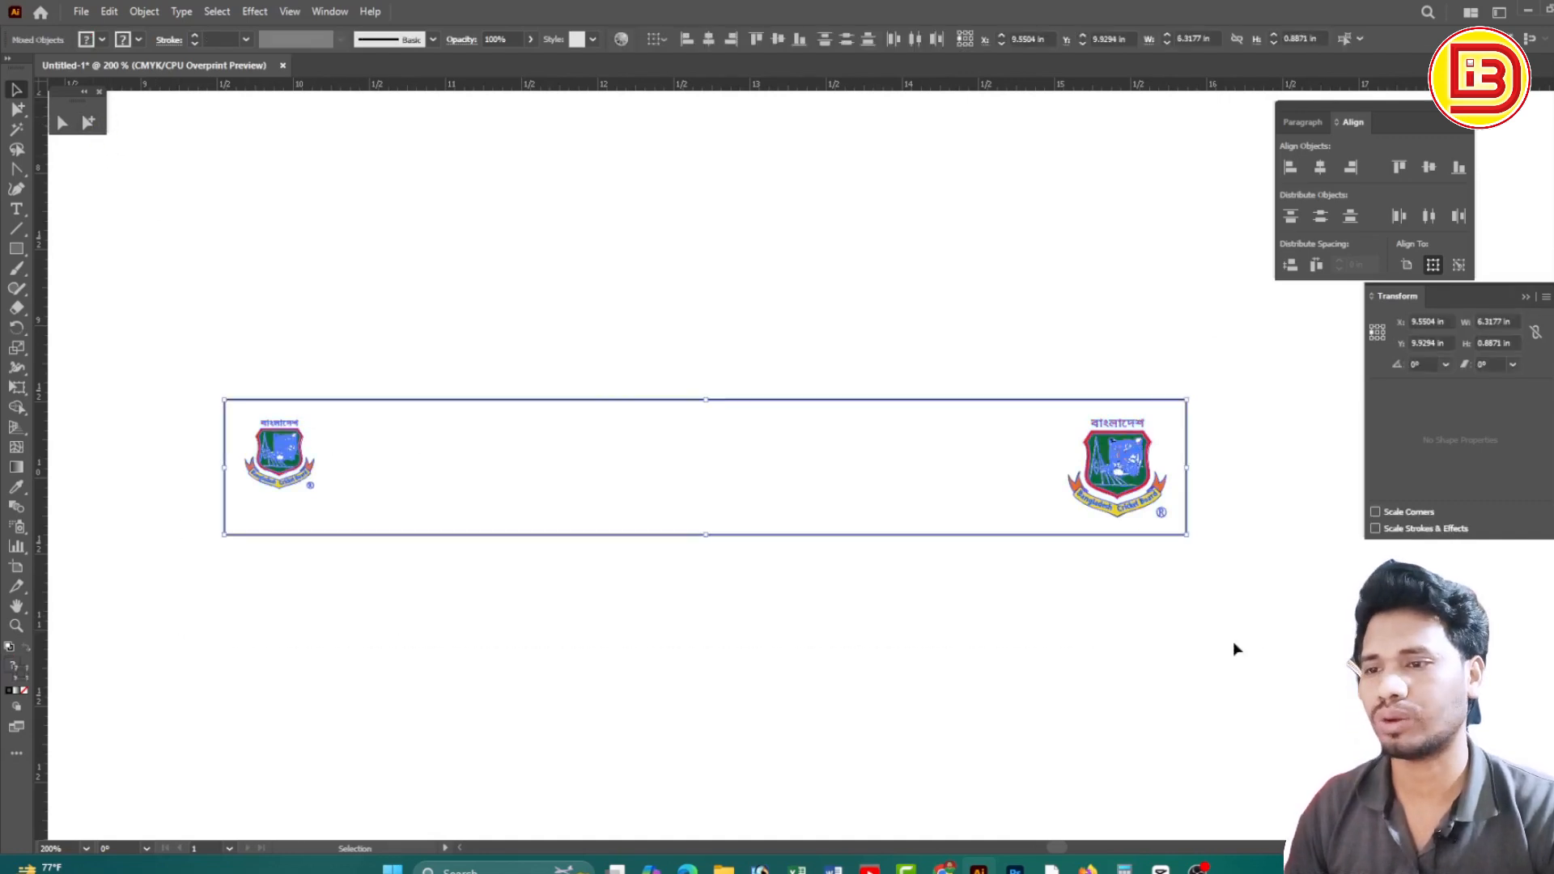
Invert the colours of both BCB logos via Edit Colors > Invert Colors
left_click(109, 12)
mouse_move(206, 328)
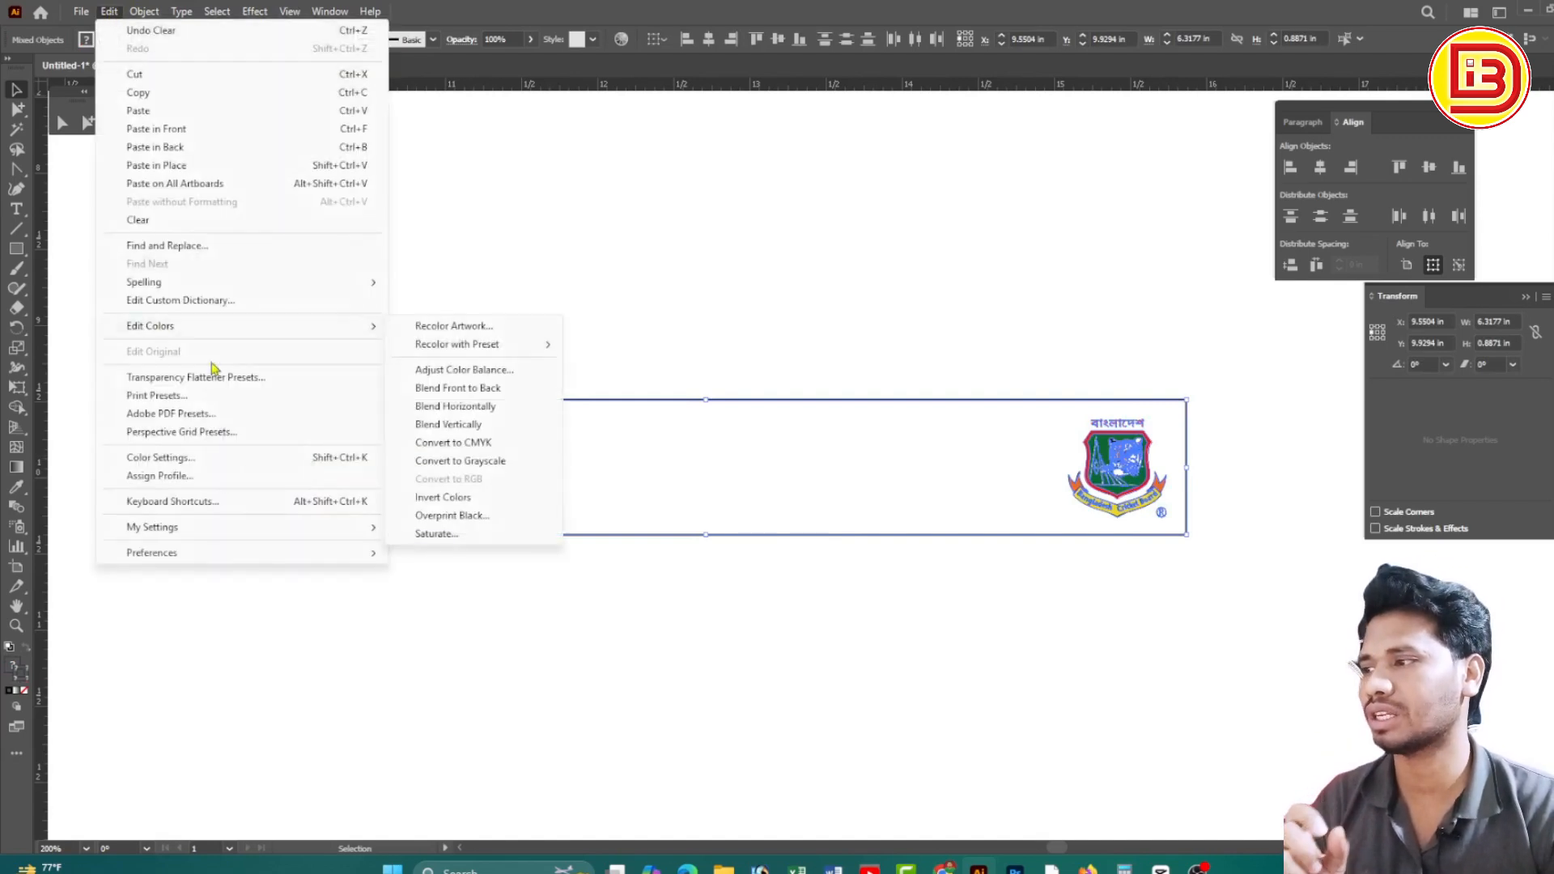
left_click(444, 499)
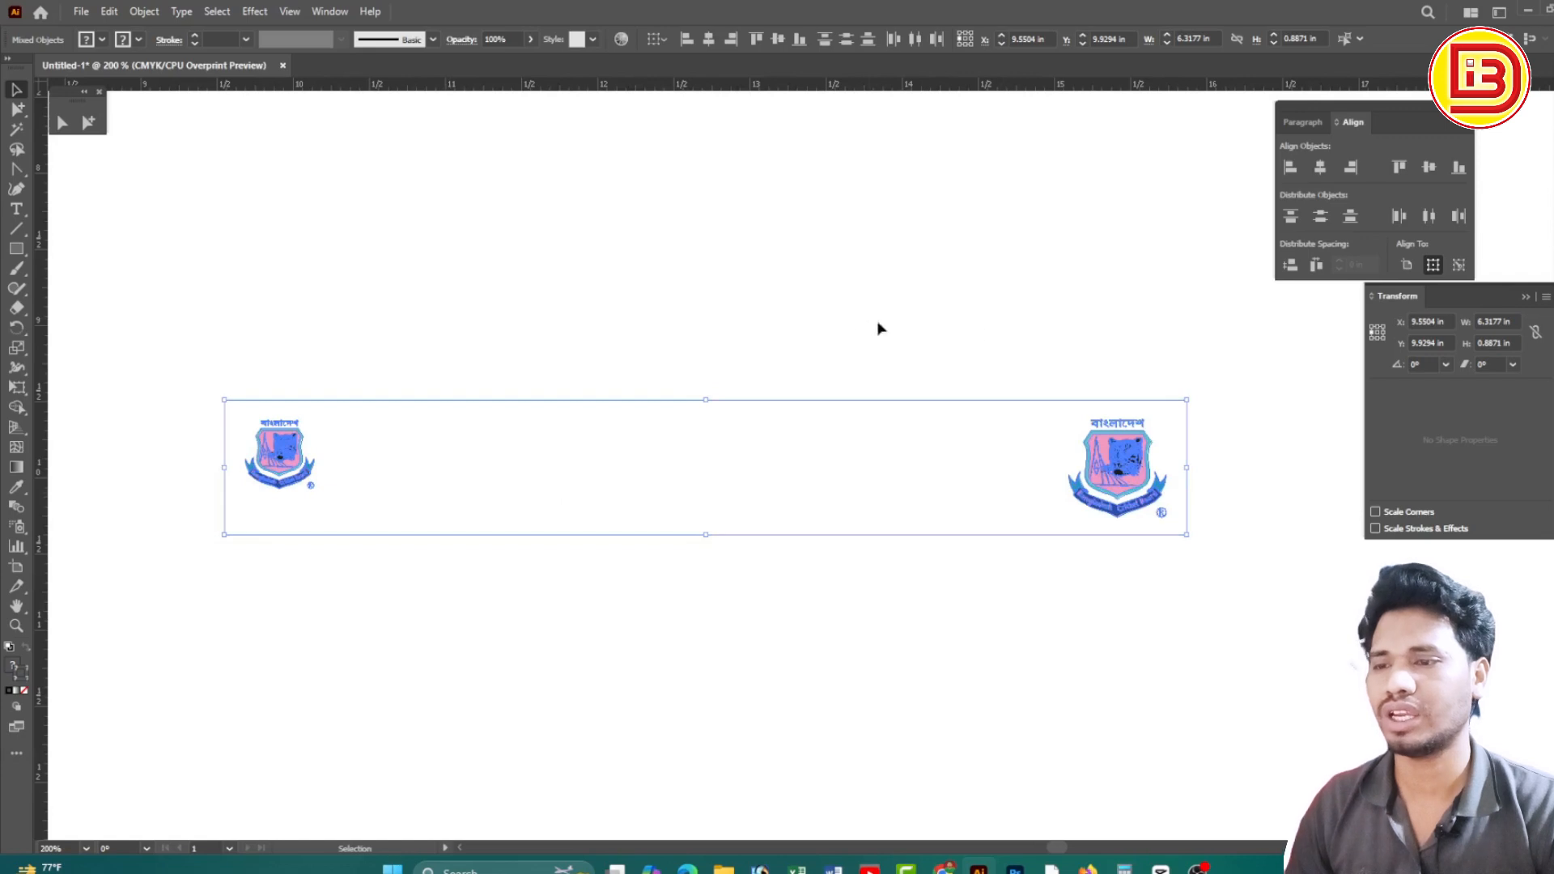
Fill the banner rectangle solid black and send it behind the logos
left_click_drag(738, 329, 781, 441)
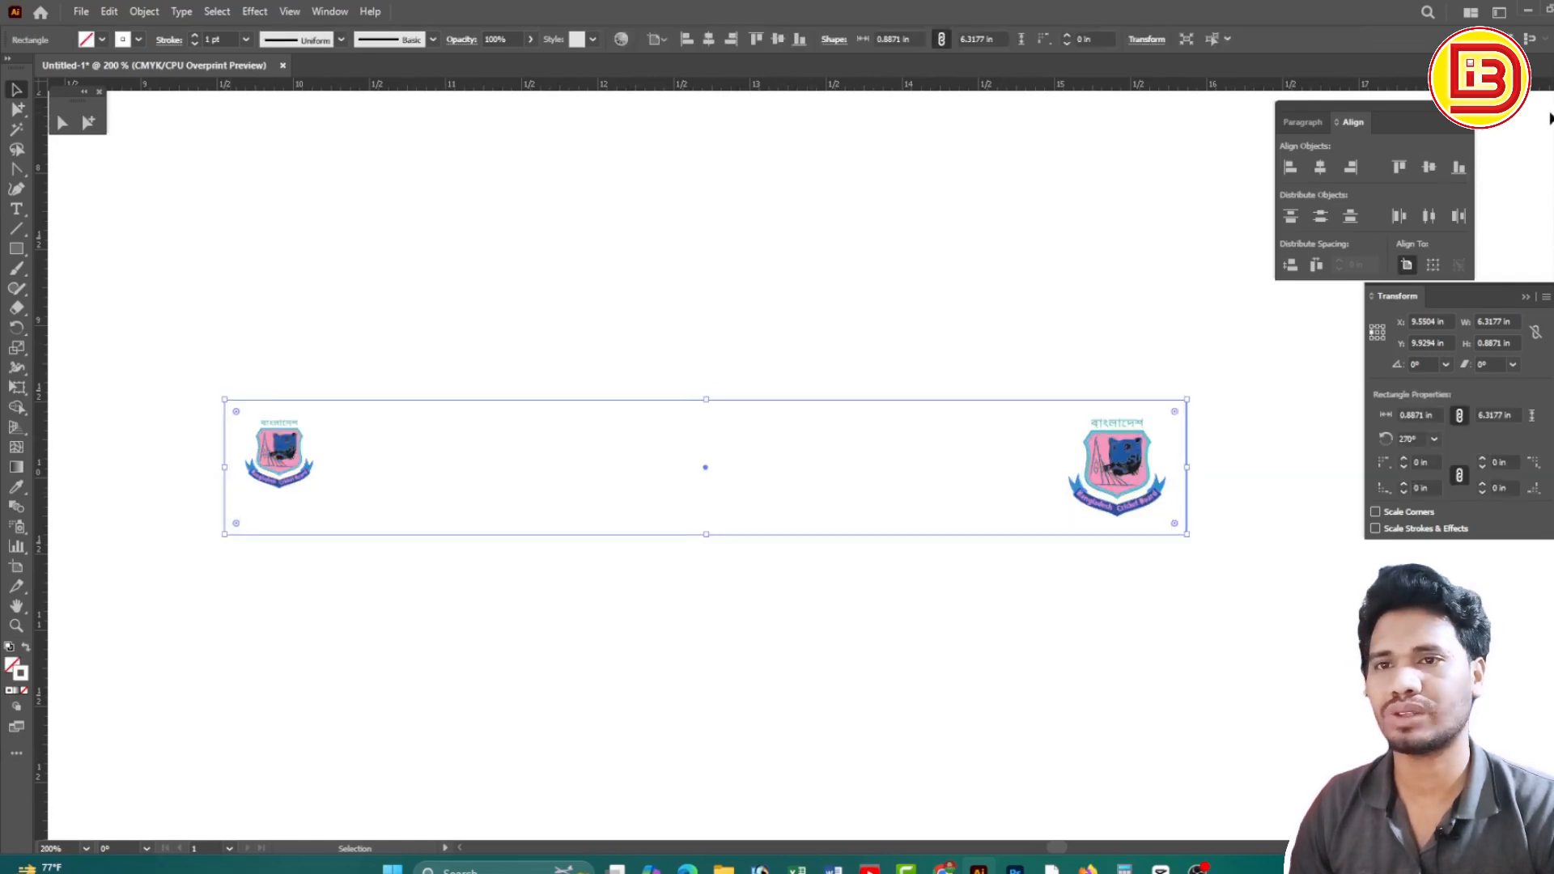
left_click(1551, 89)
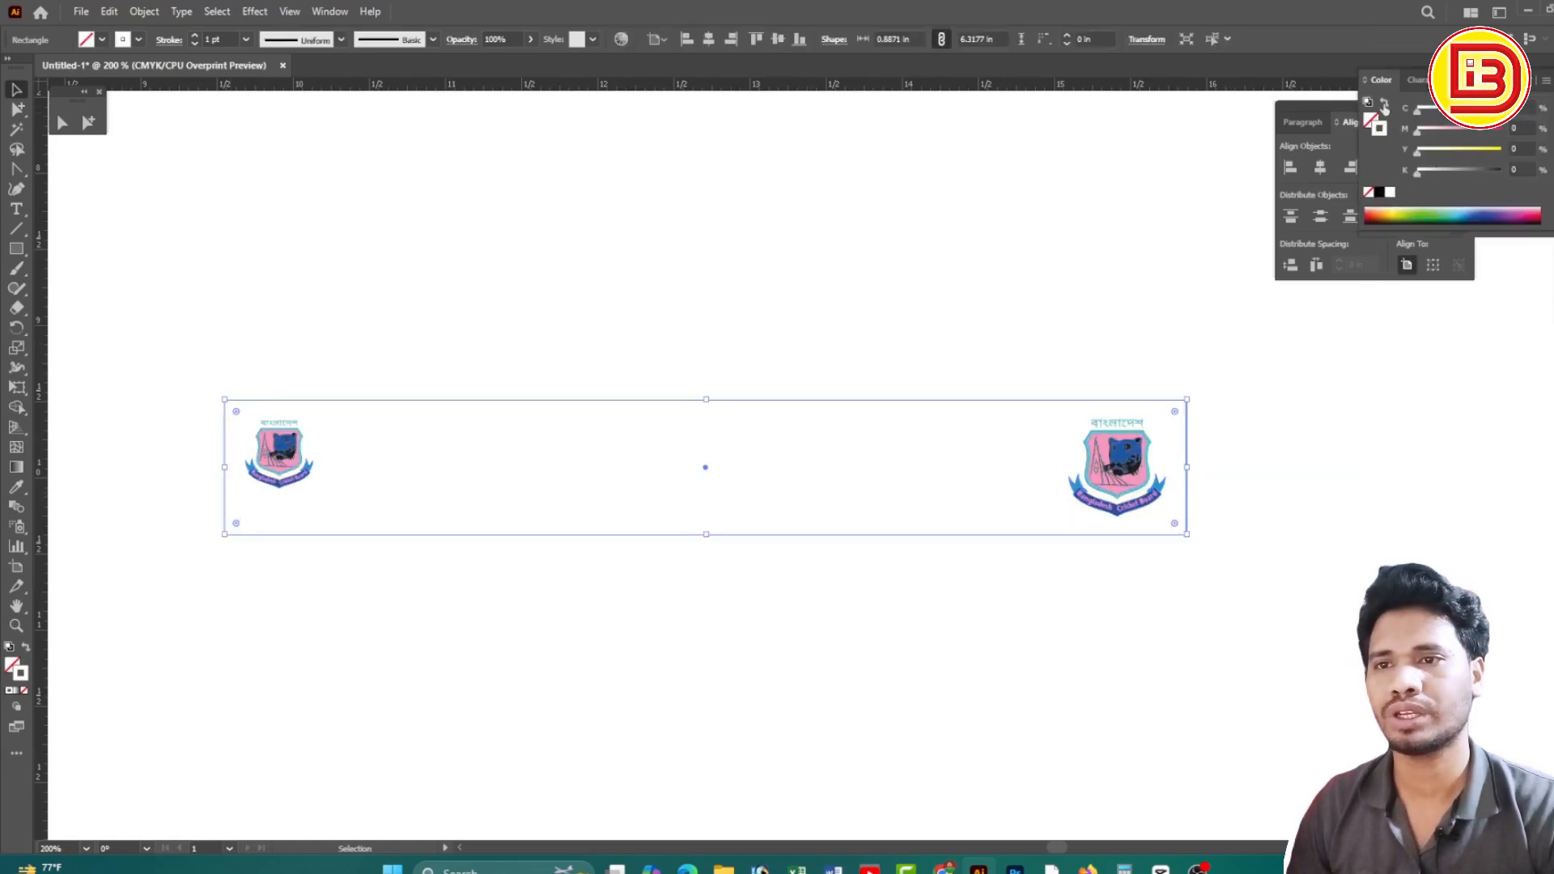
key("shift+x")
left_click(1379, 192)
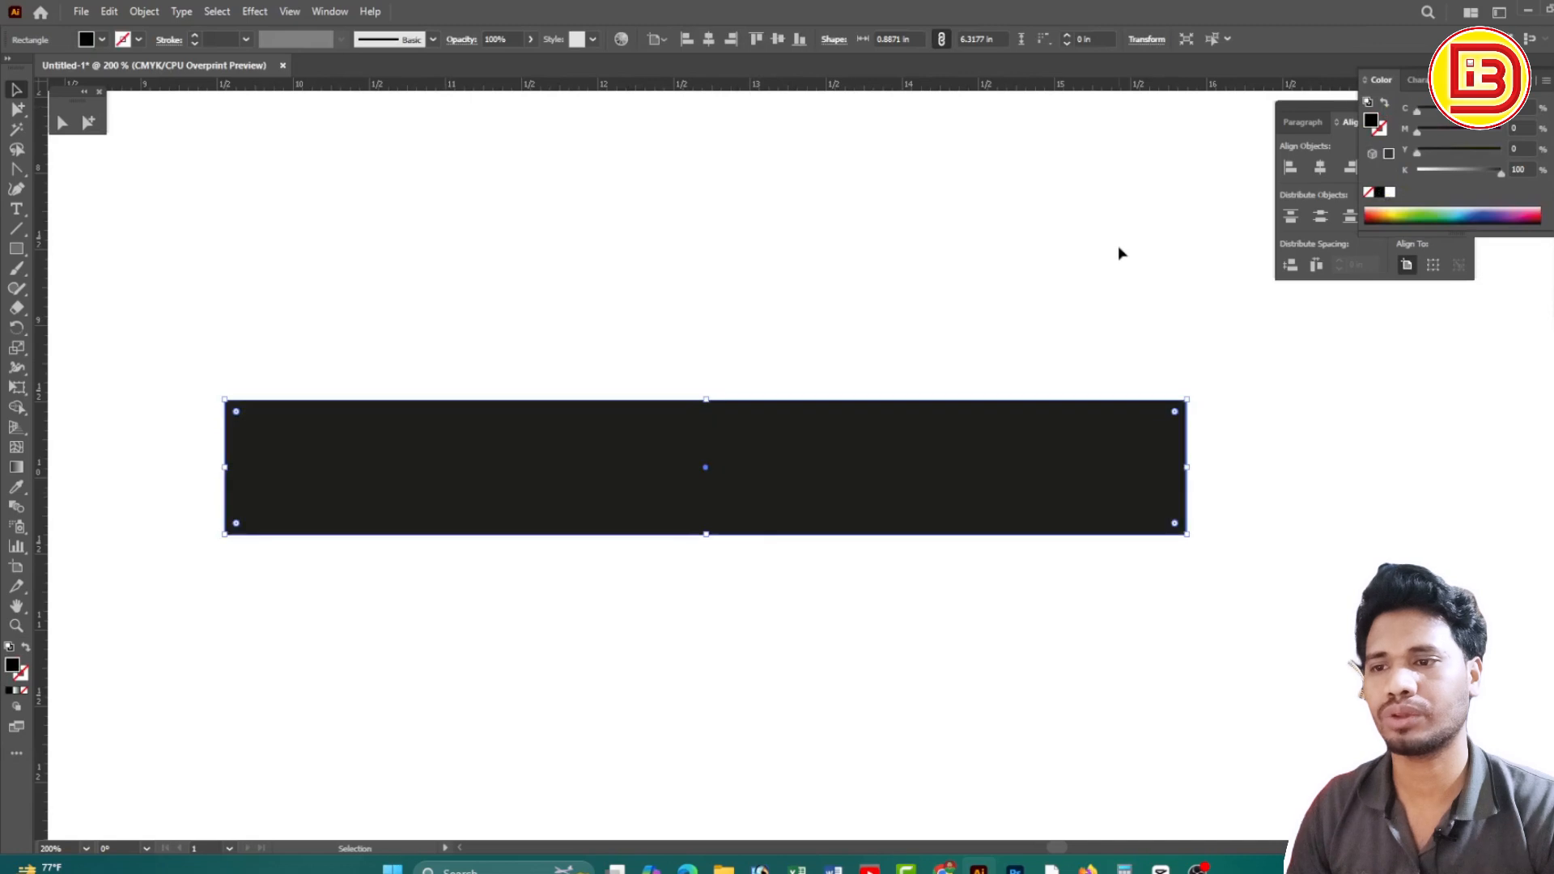
right_click(996, 446)
mouse_move(1041, 766)
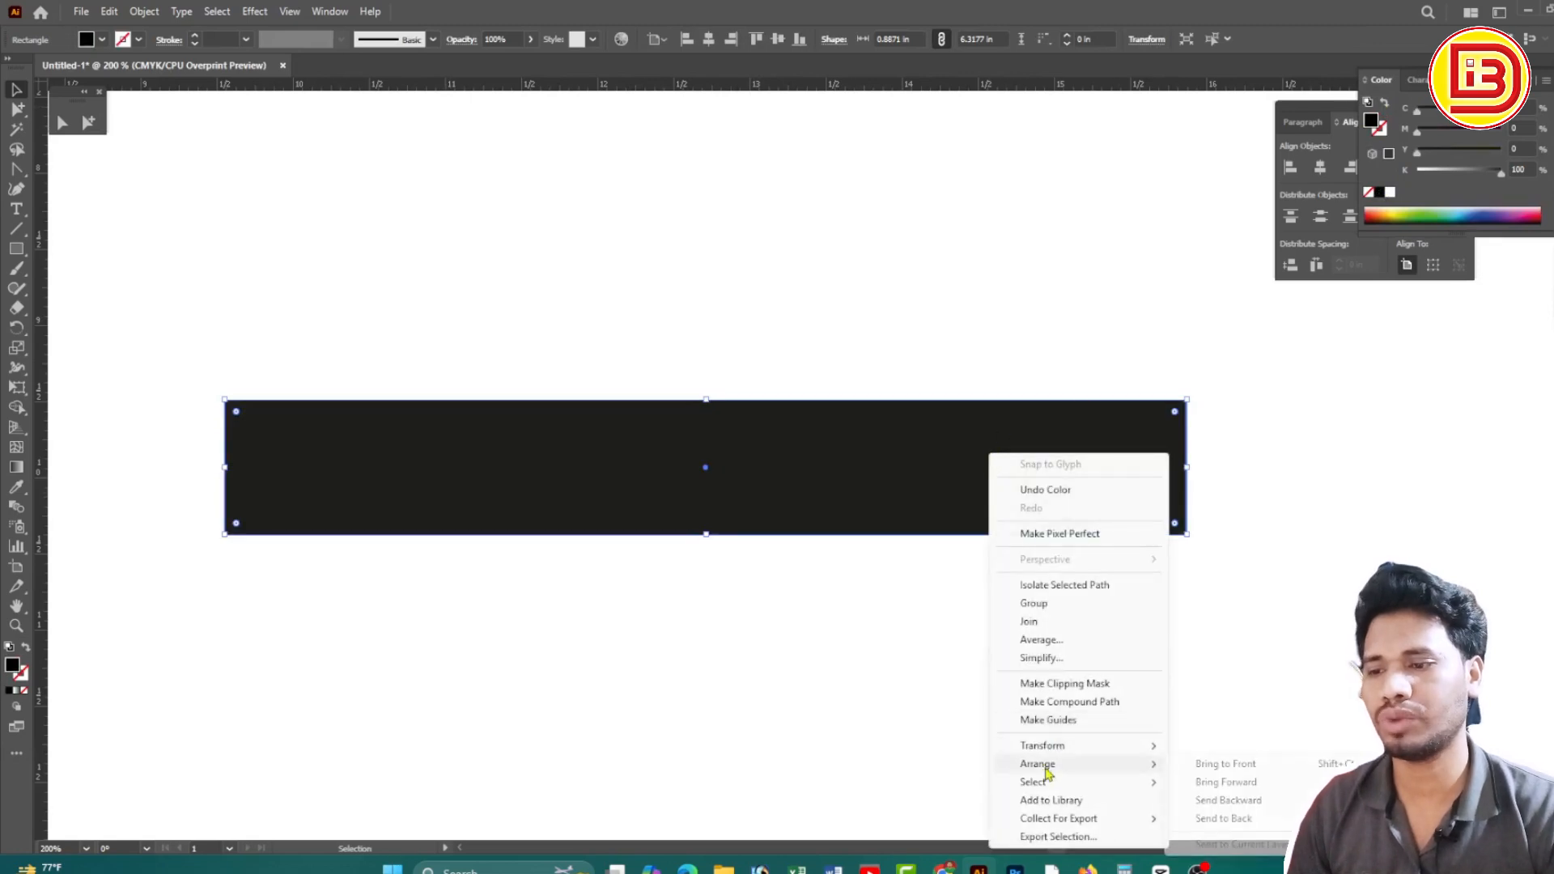
left_click(1236, 827)
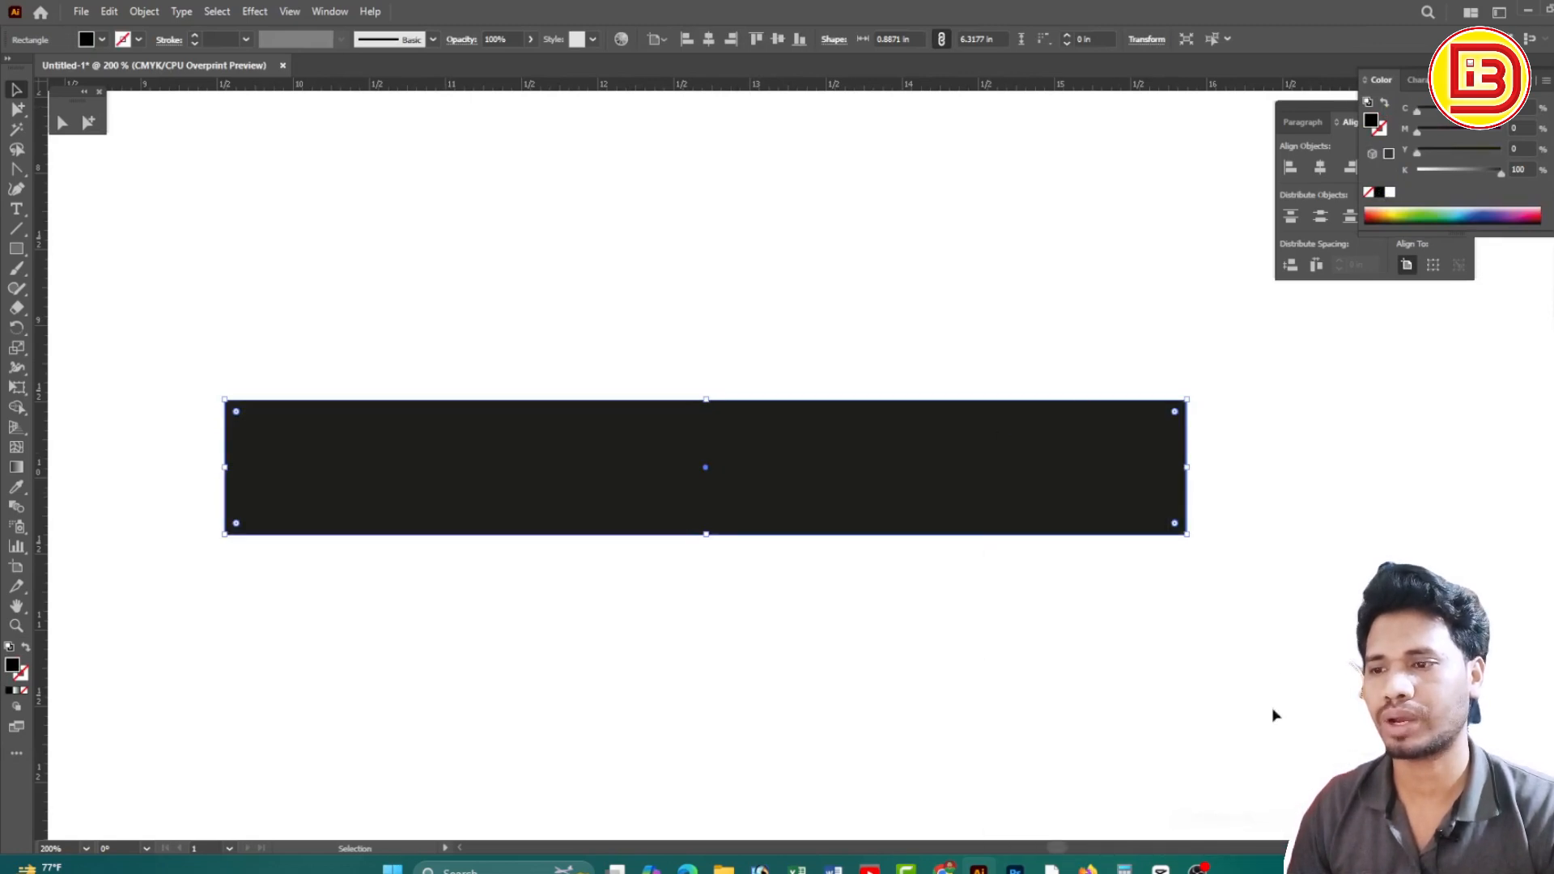
left_click(1279, 628)
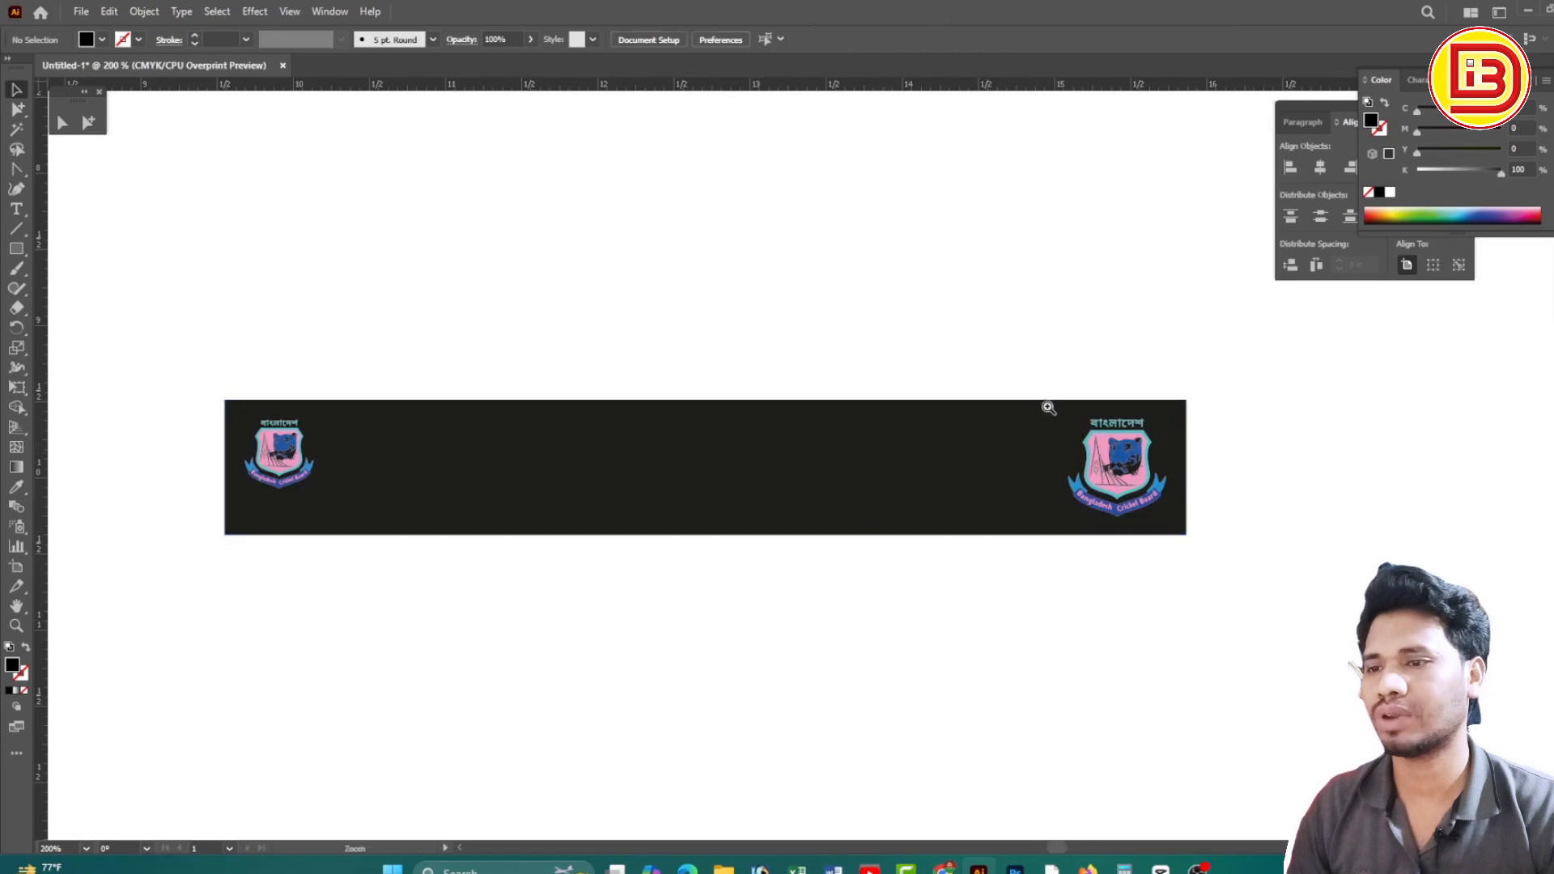
left_click_drag(1051, 405, 1244, 544)
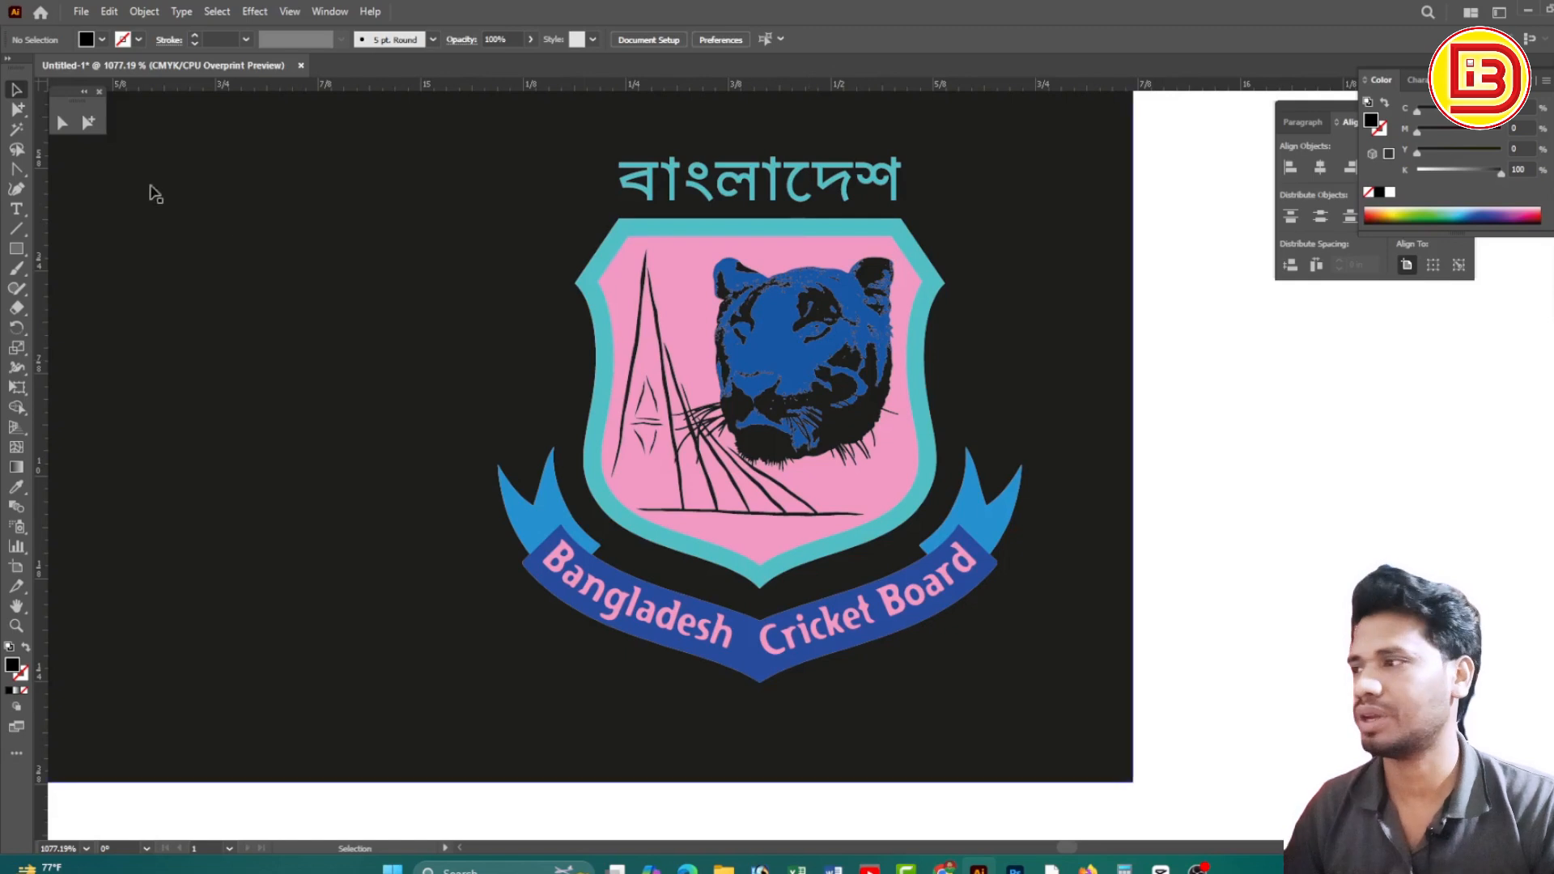
left_click(89, 123)
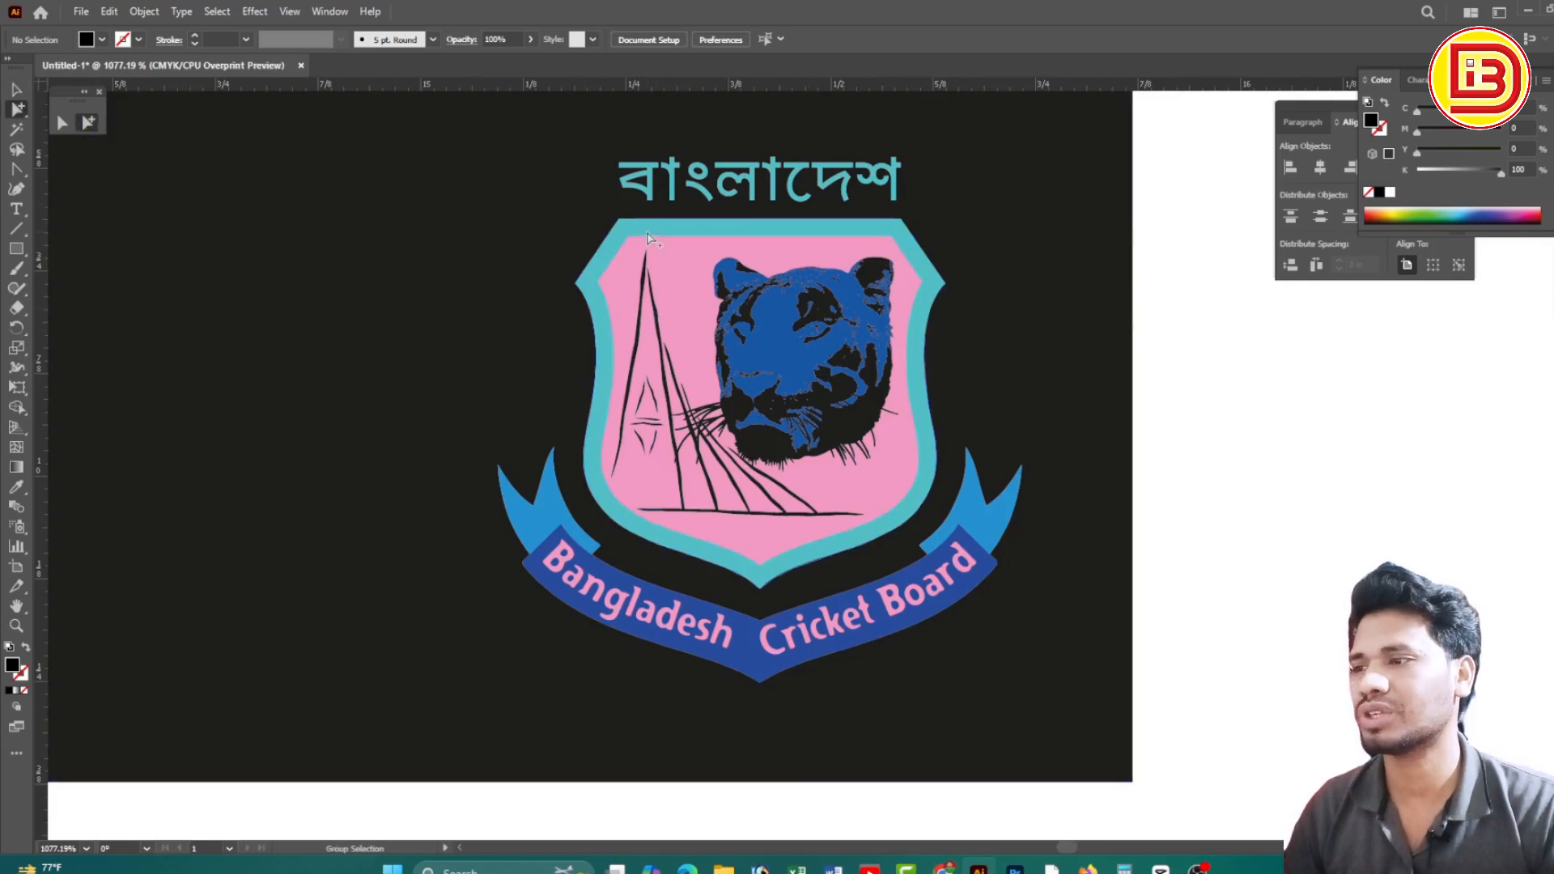
left_click(650, 236)
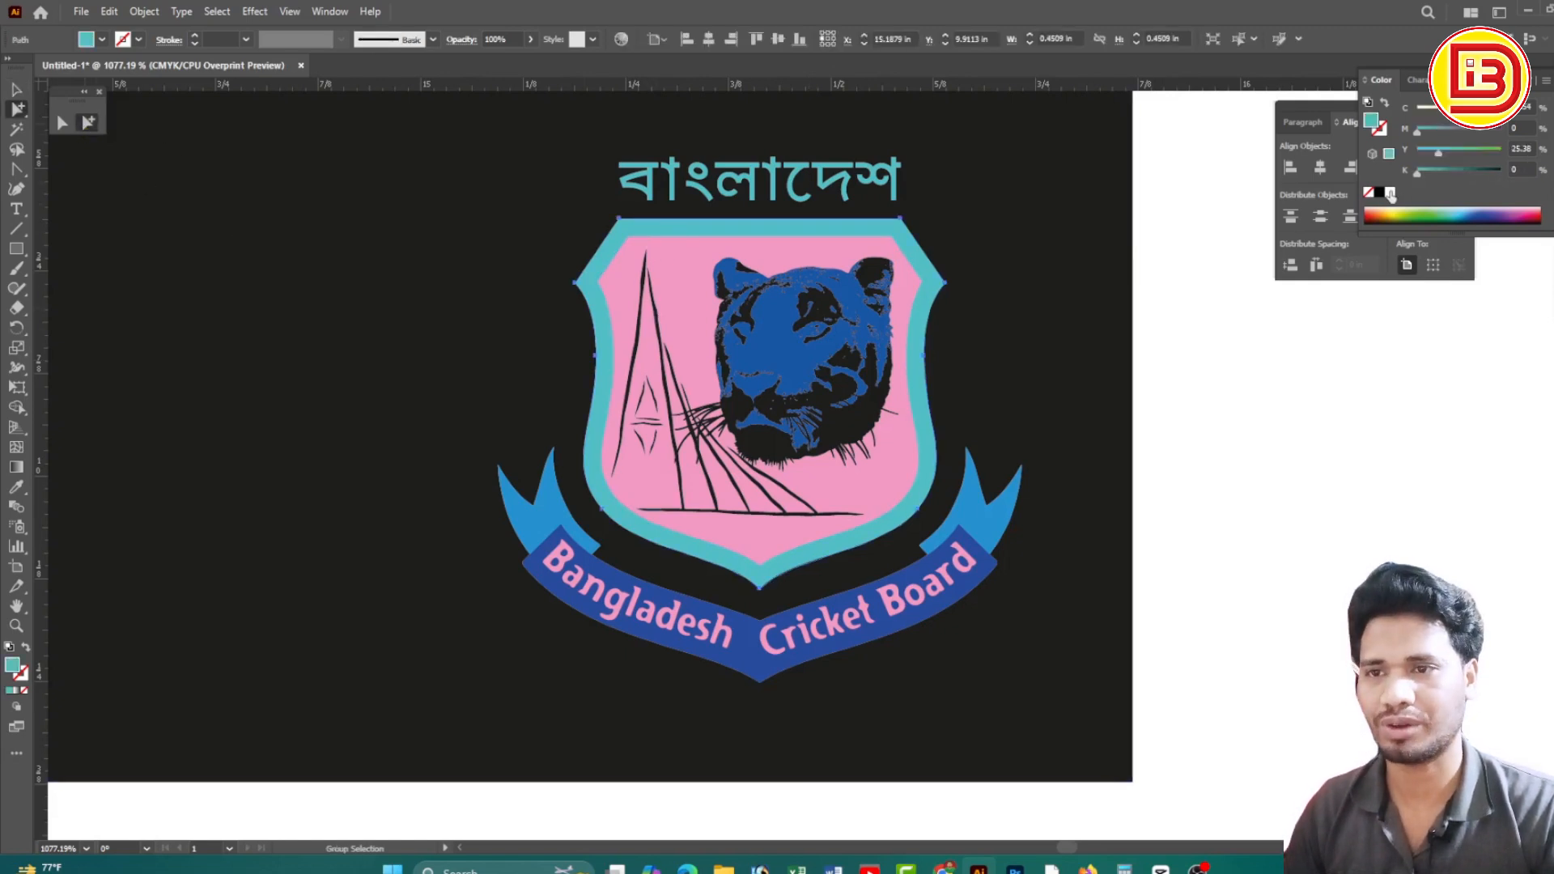
left_click(1391, 193)
left_click(1214, 443)
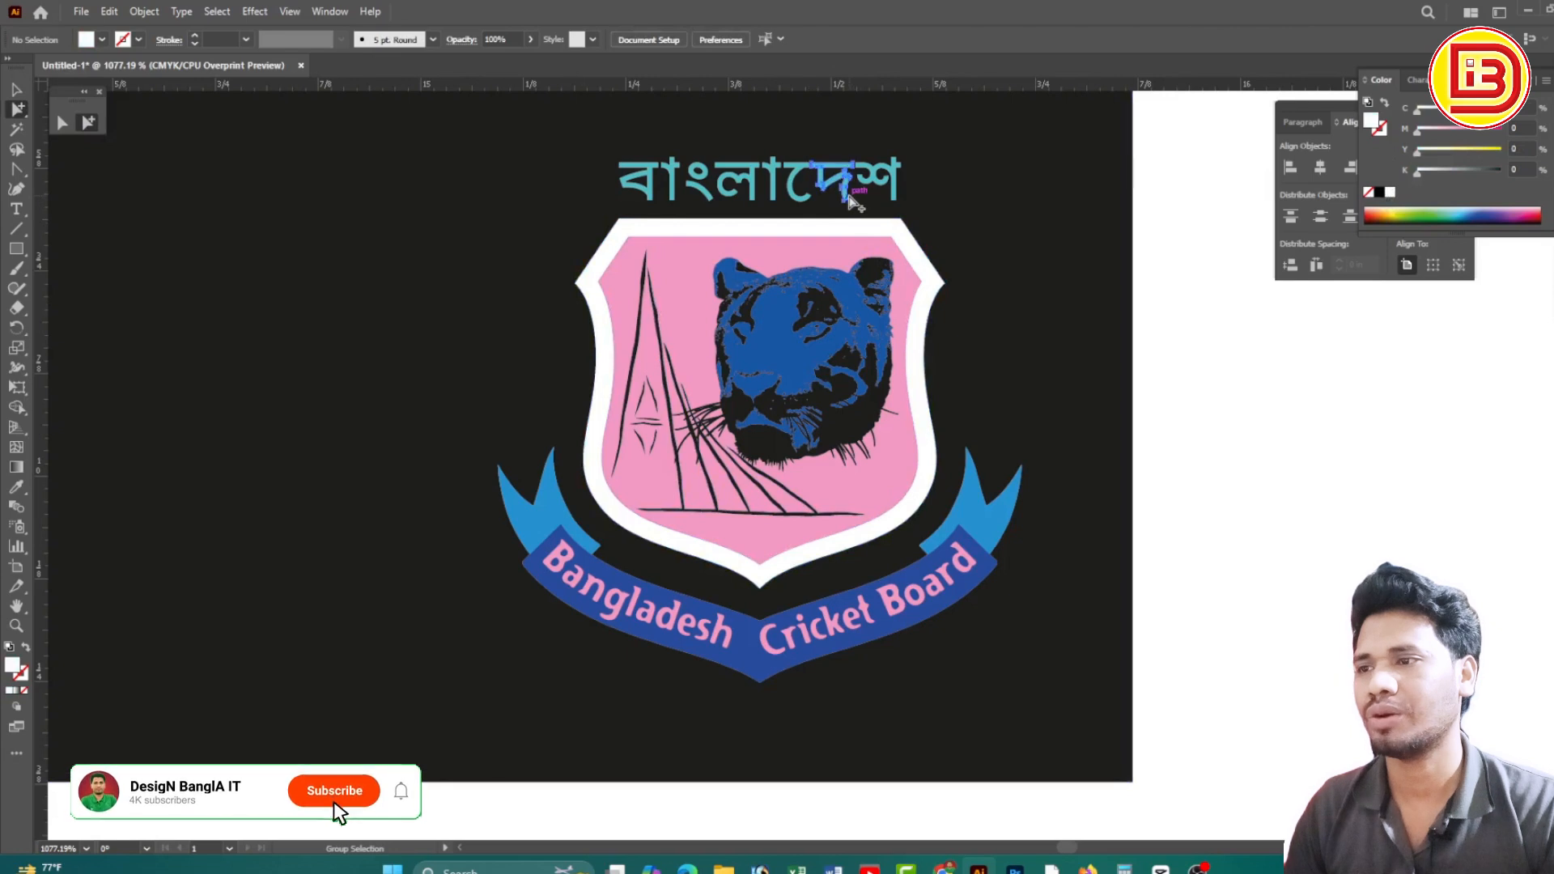
left_click(854, 200)
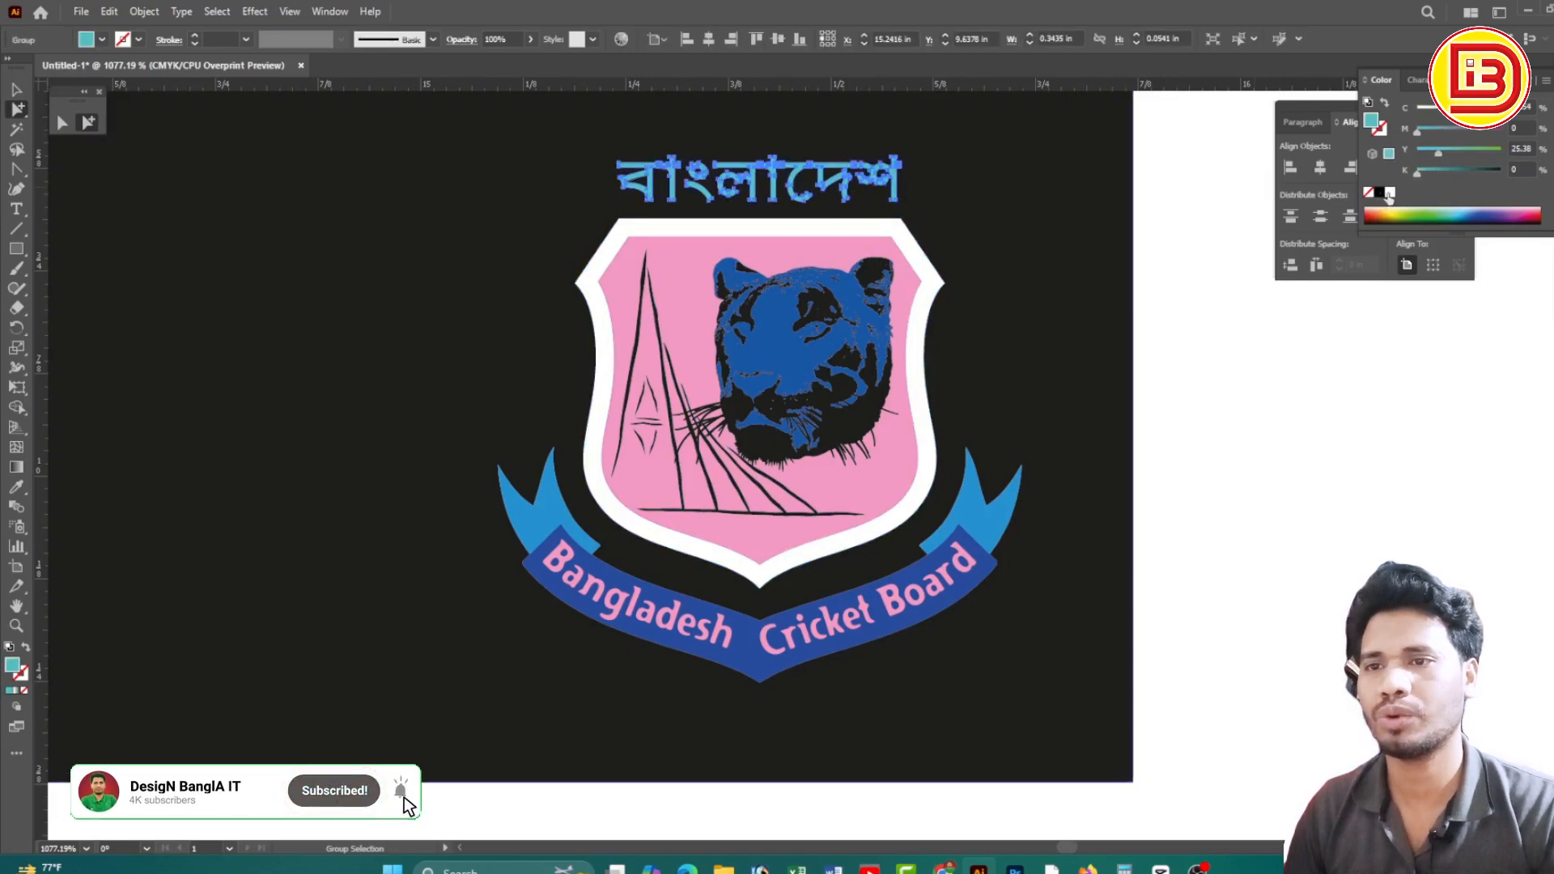
left_click(1390, 193)
left_click(989, 564)
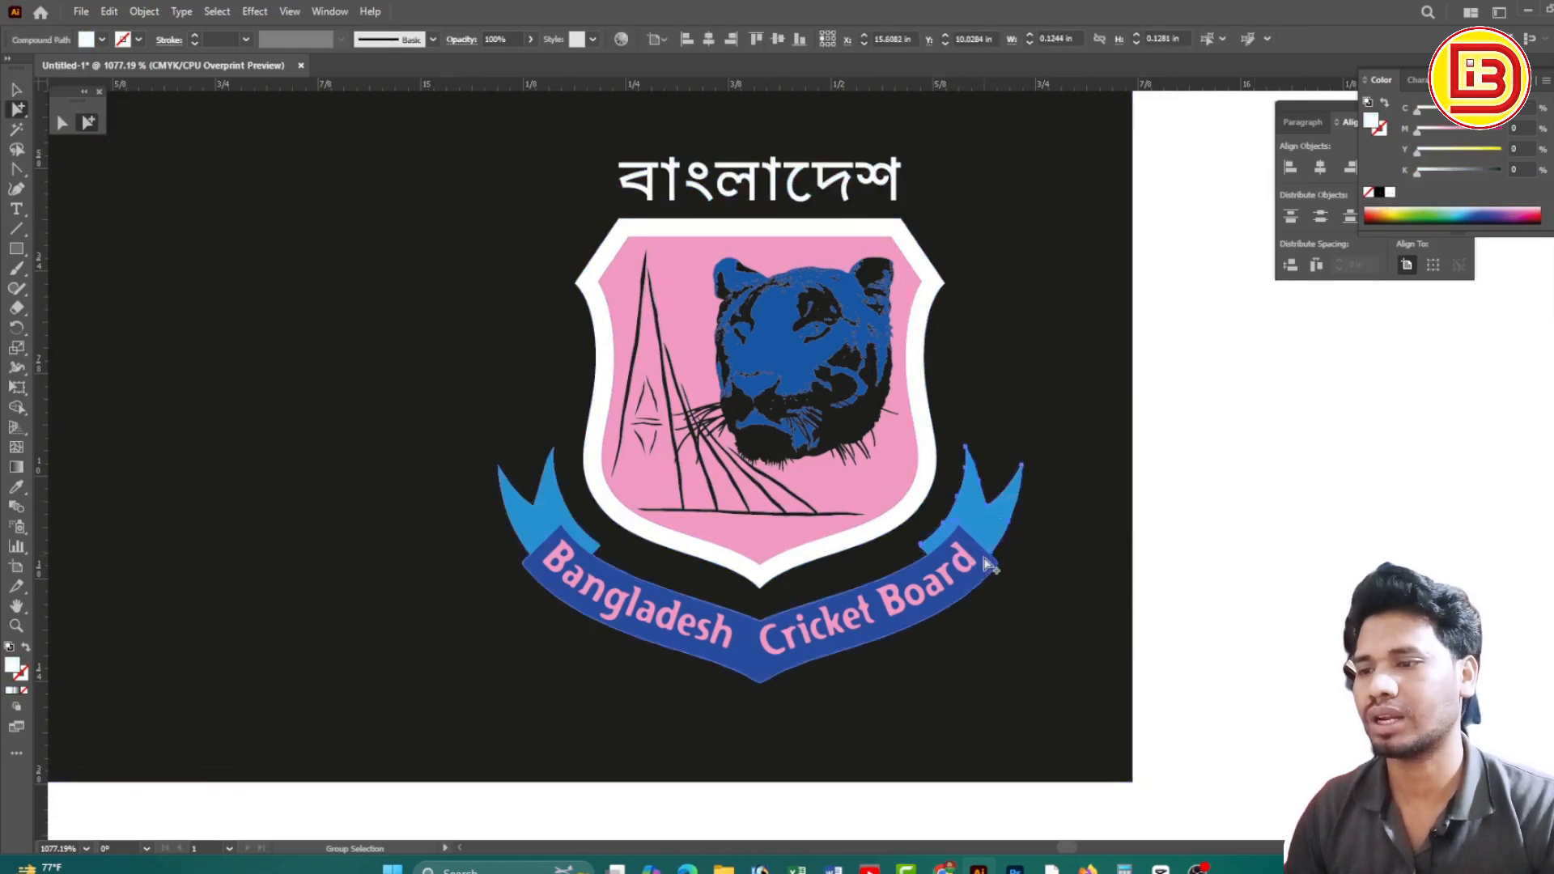
left_click(985, 561, "shift")
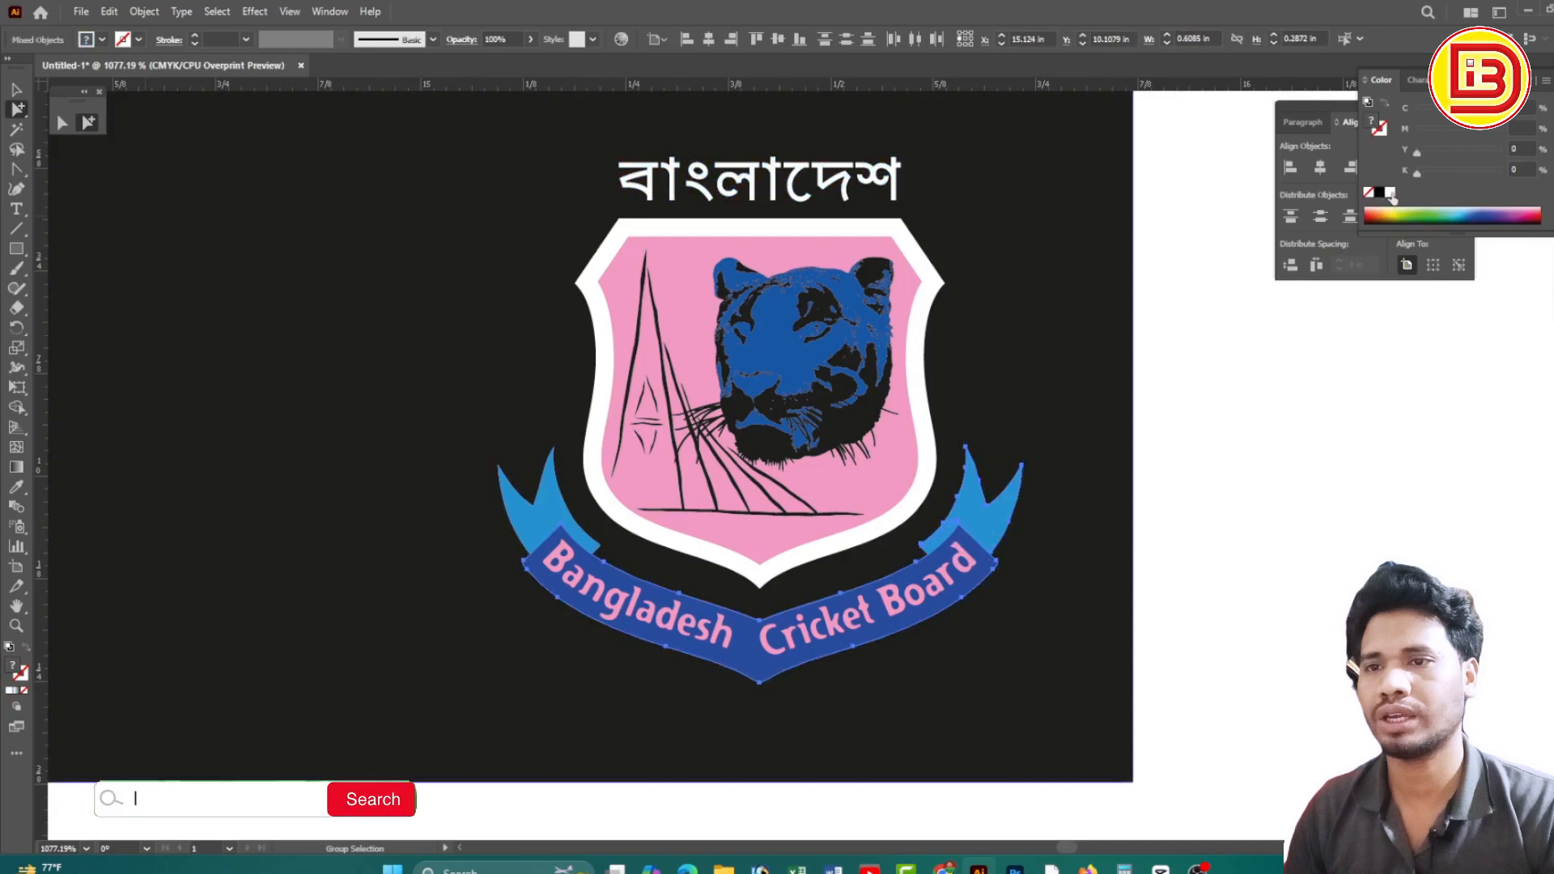
left_click(1391, 195)
left_click(918, 540)
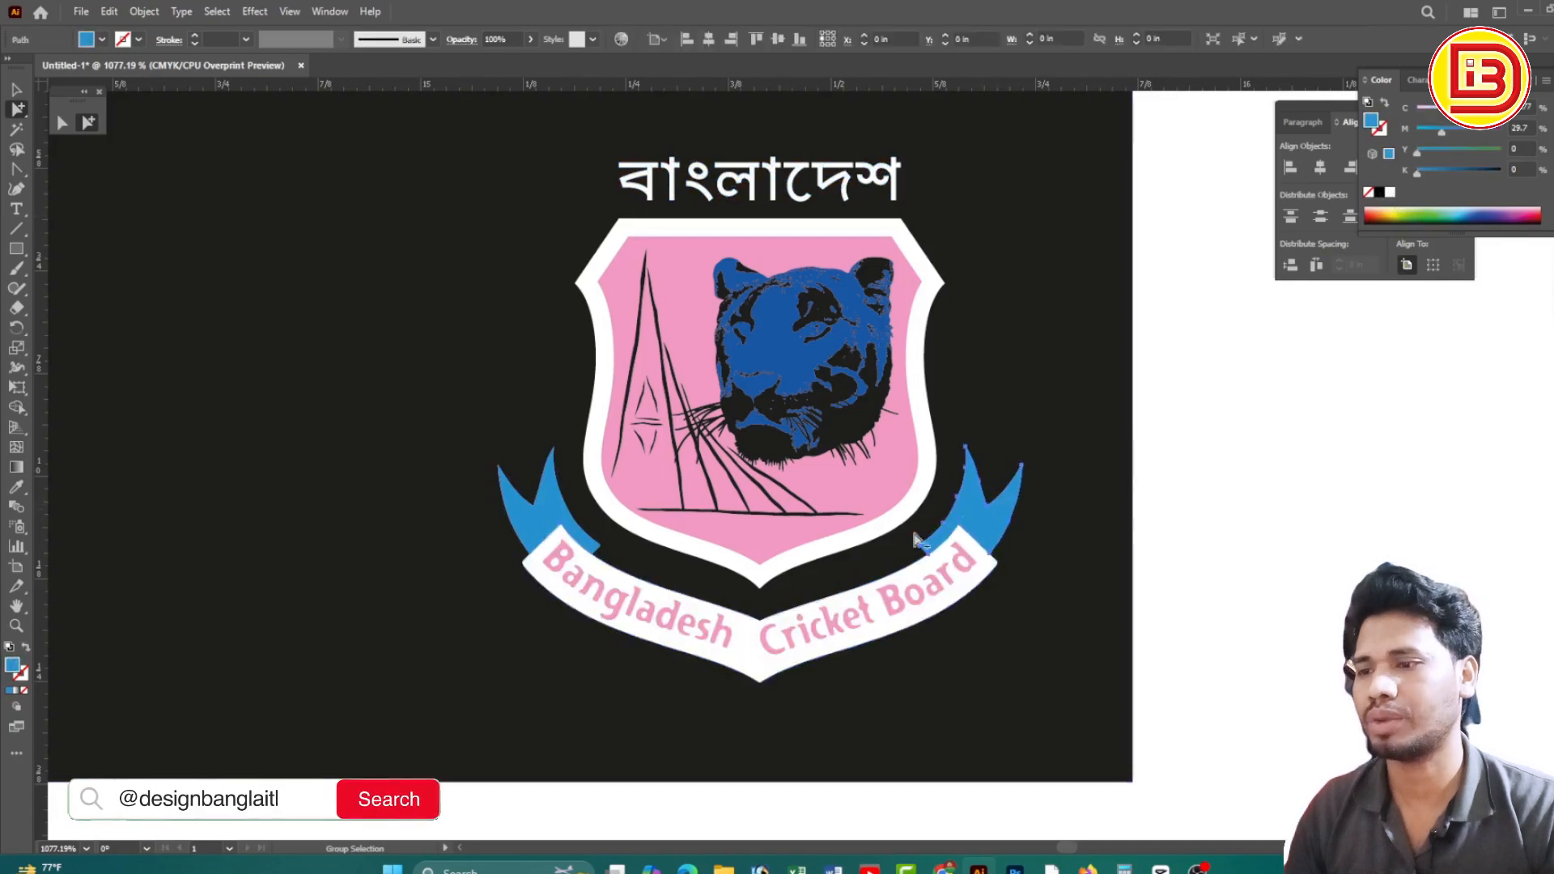
left_click(562, 507, "shift")
left_click(1391, 193)
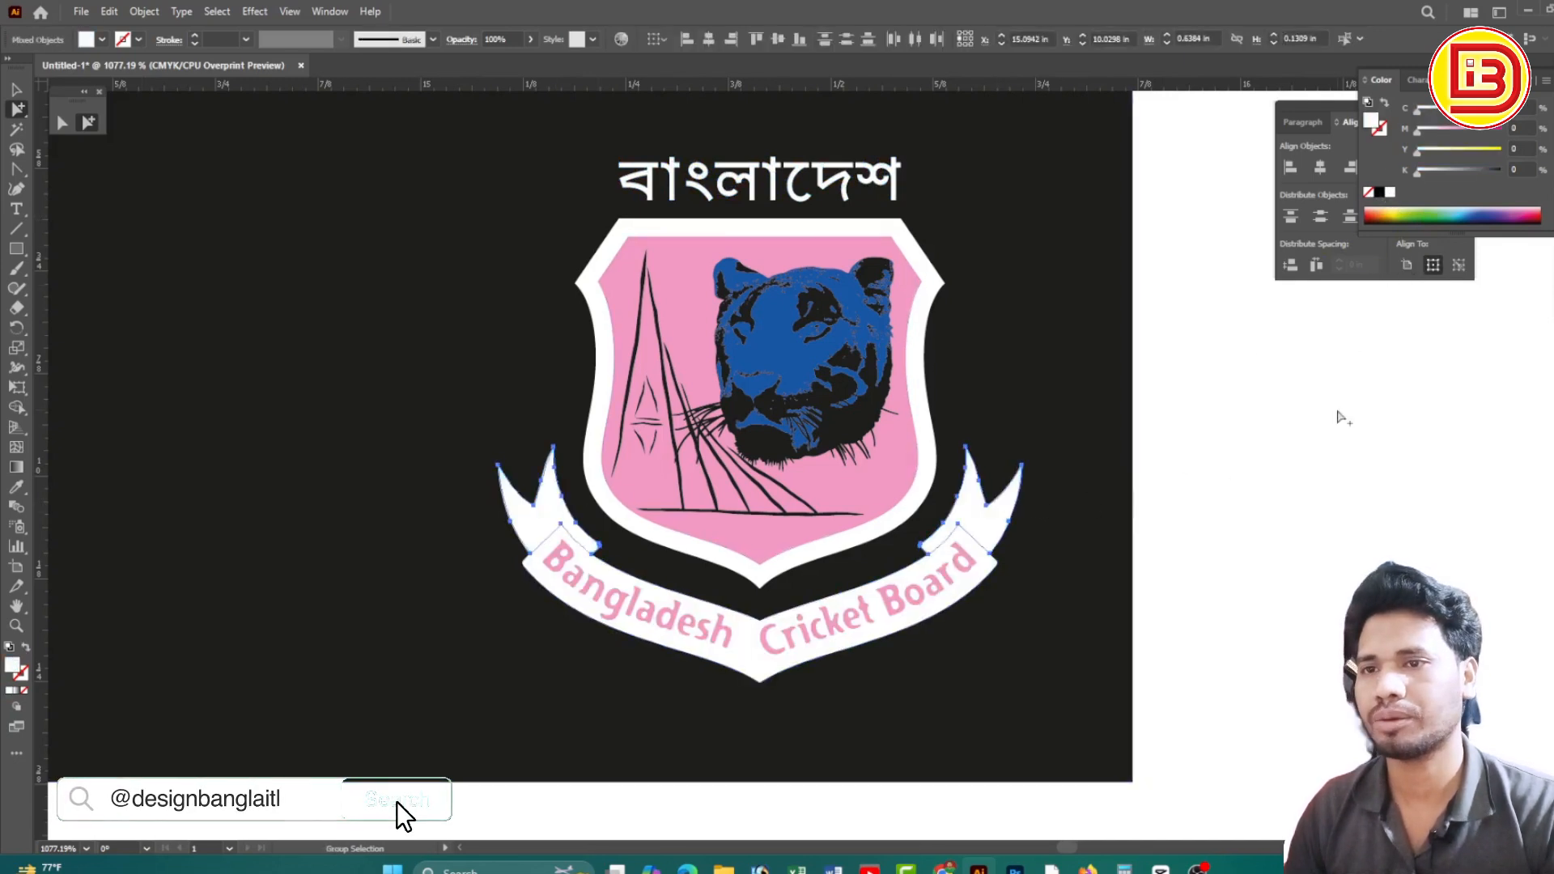
left_click(917, 597)
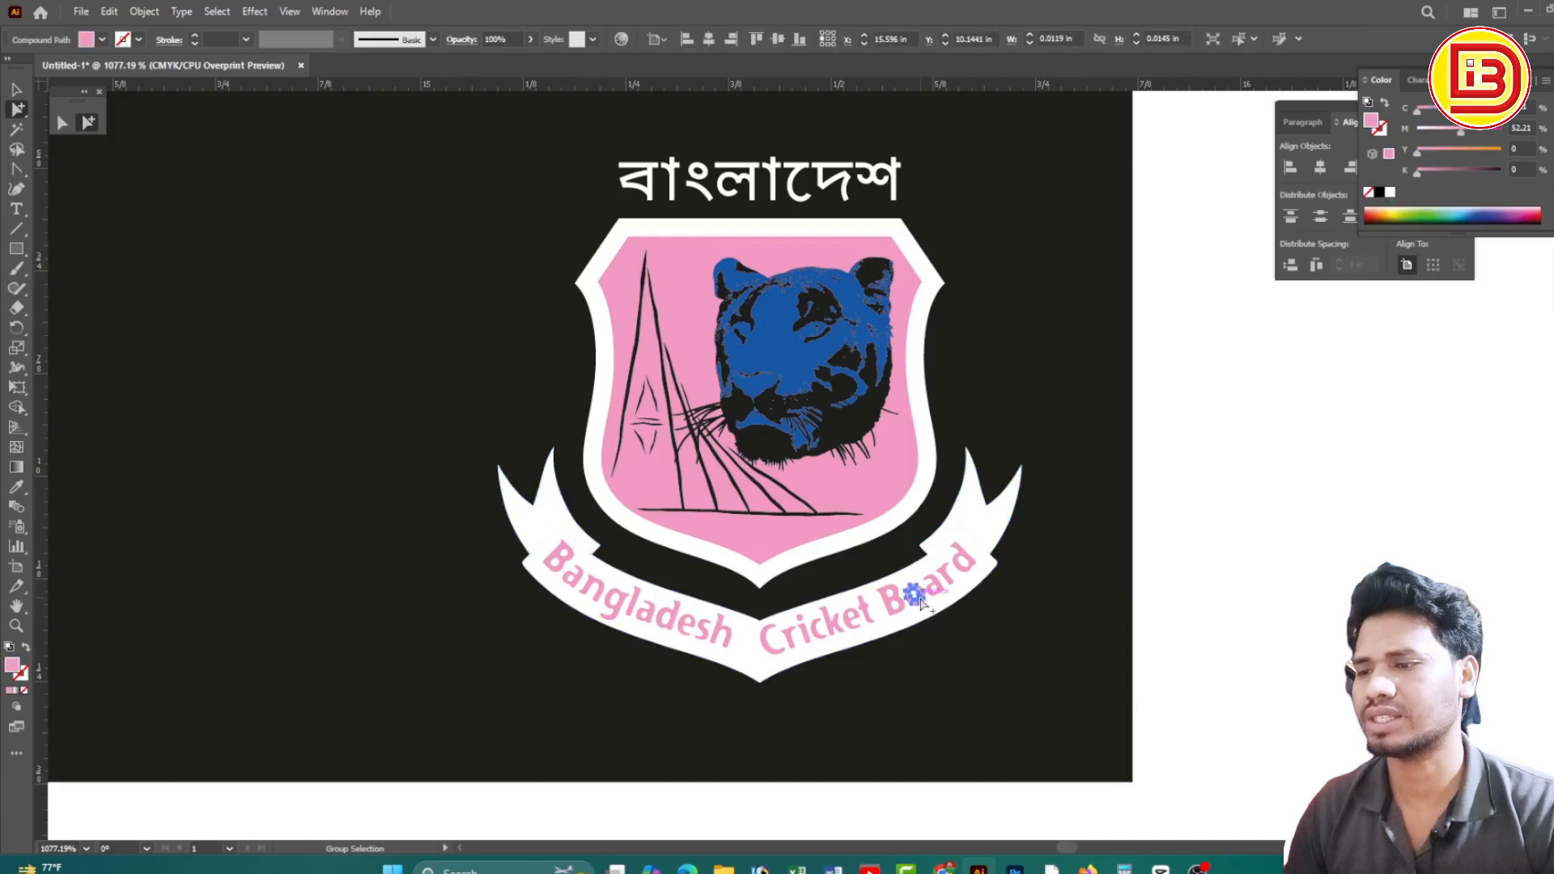
left_click(918, 598)
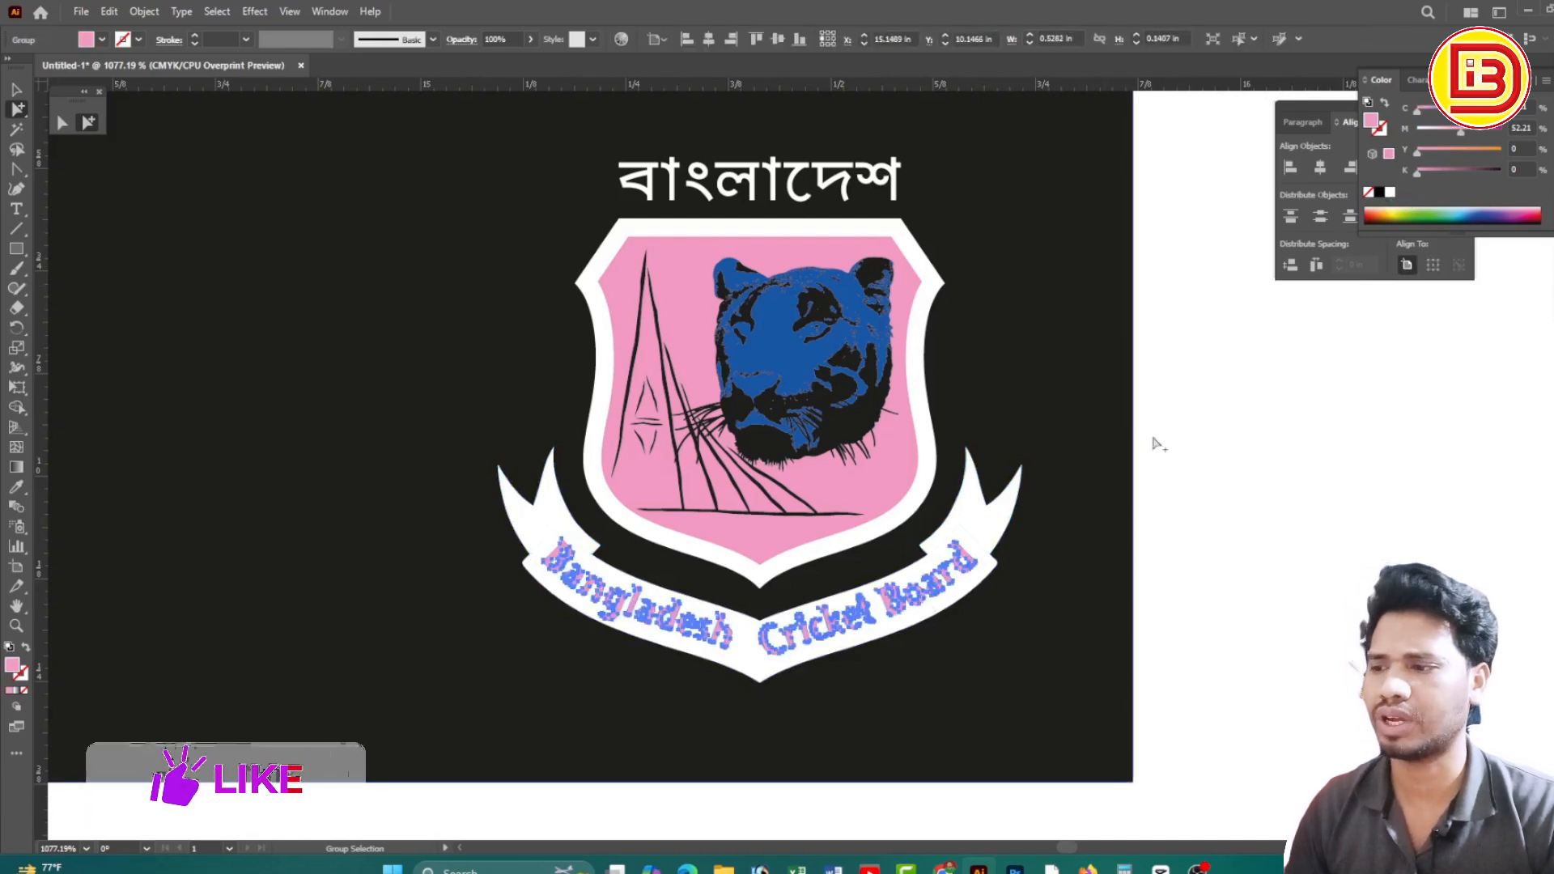
left_click(1379, 192)
left_click(1305, 455)
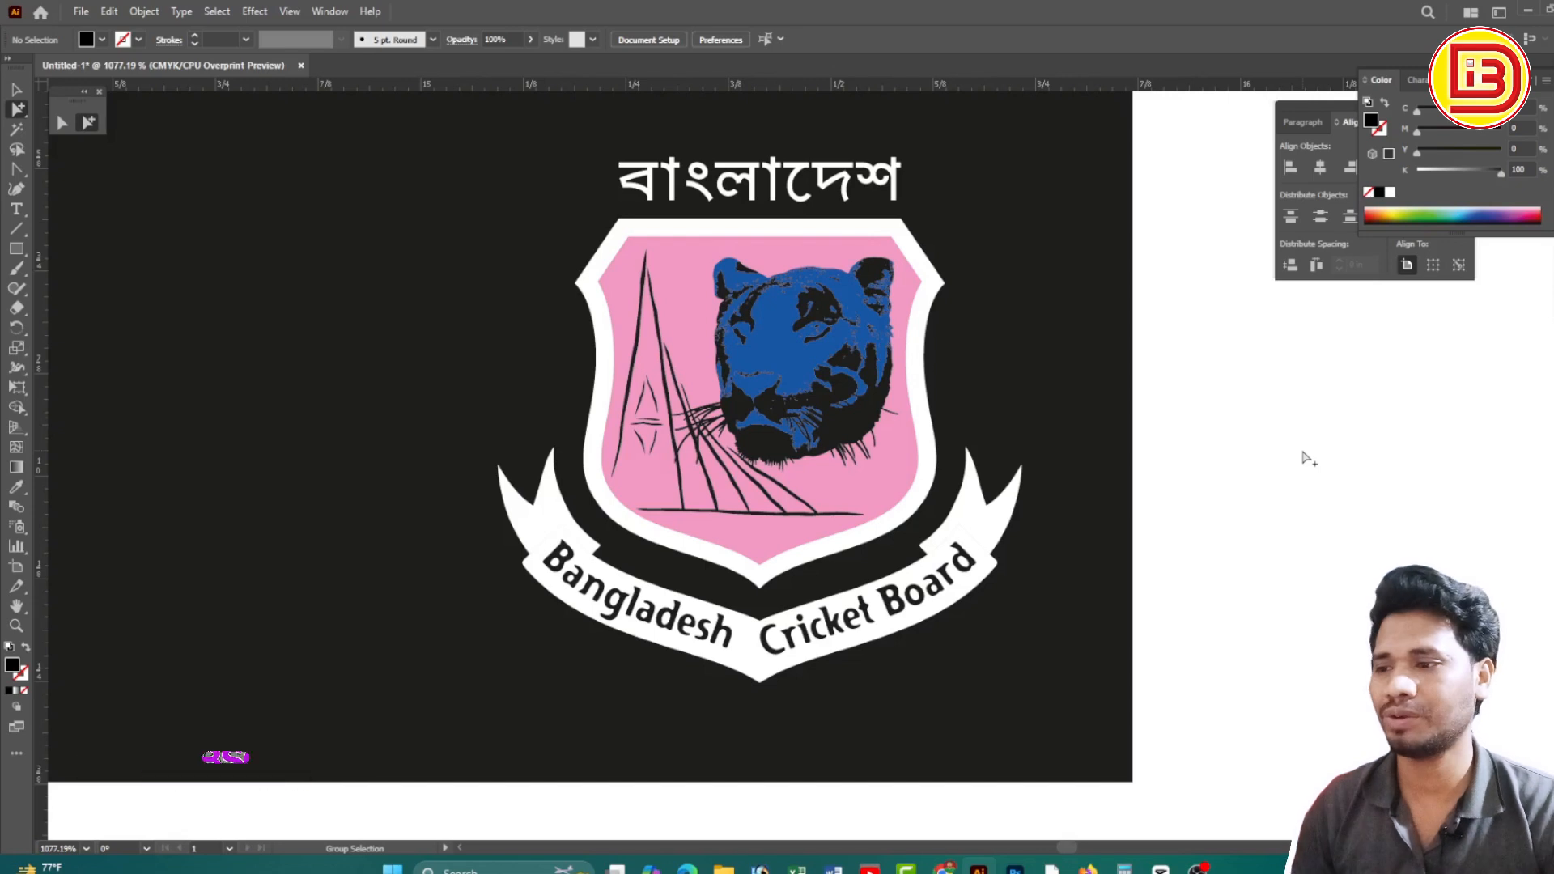
left_click(908, 463)
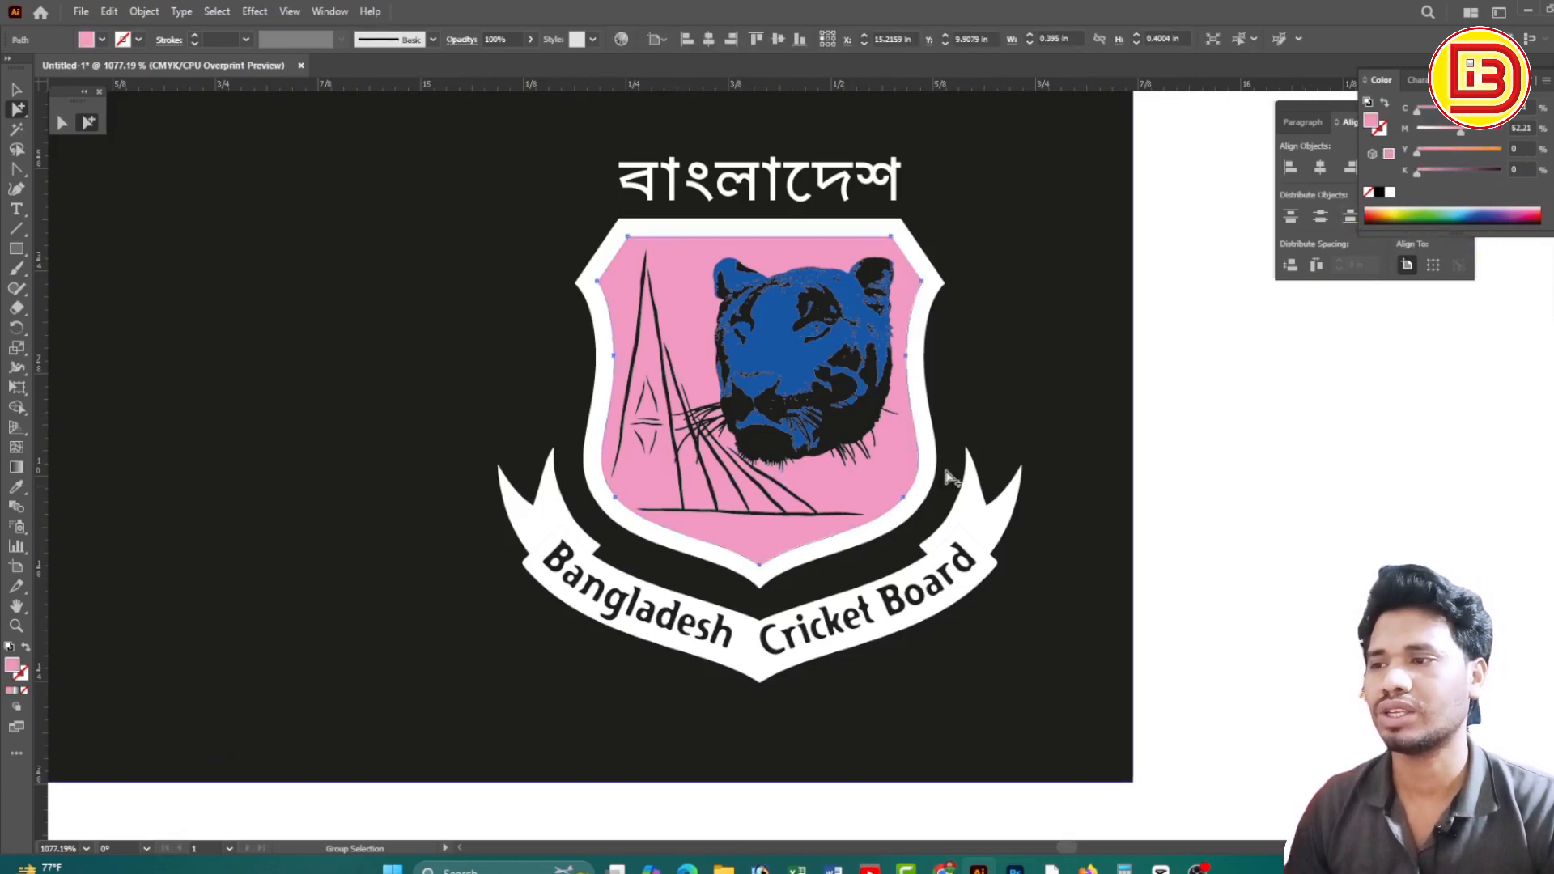
key("ctrl+alt+space")
left_click(734, 446, "ctrl+alt")
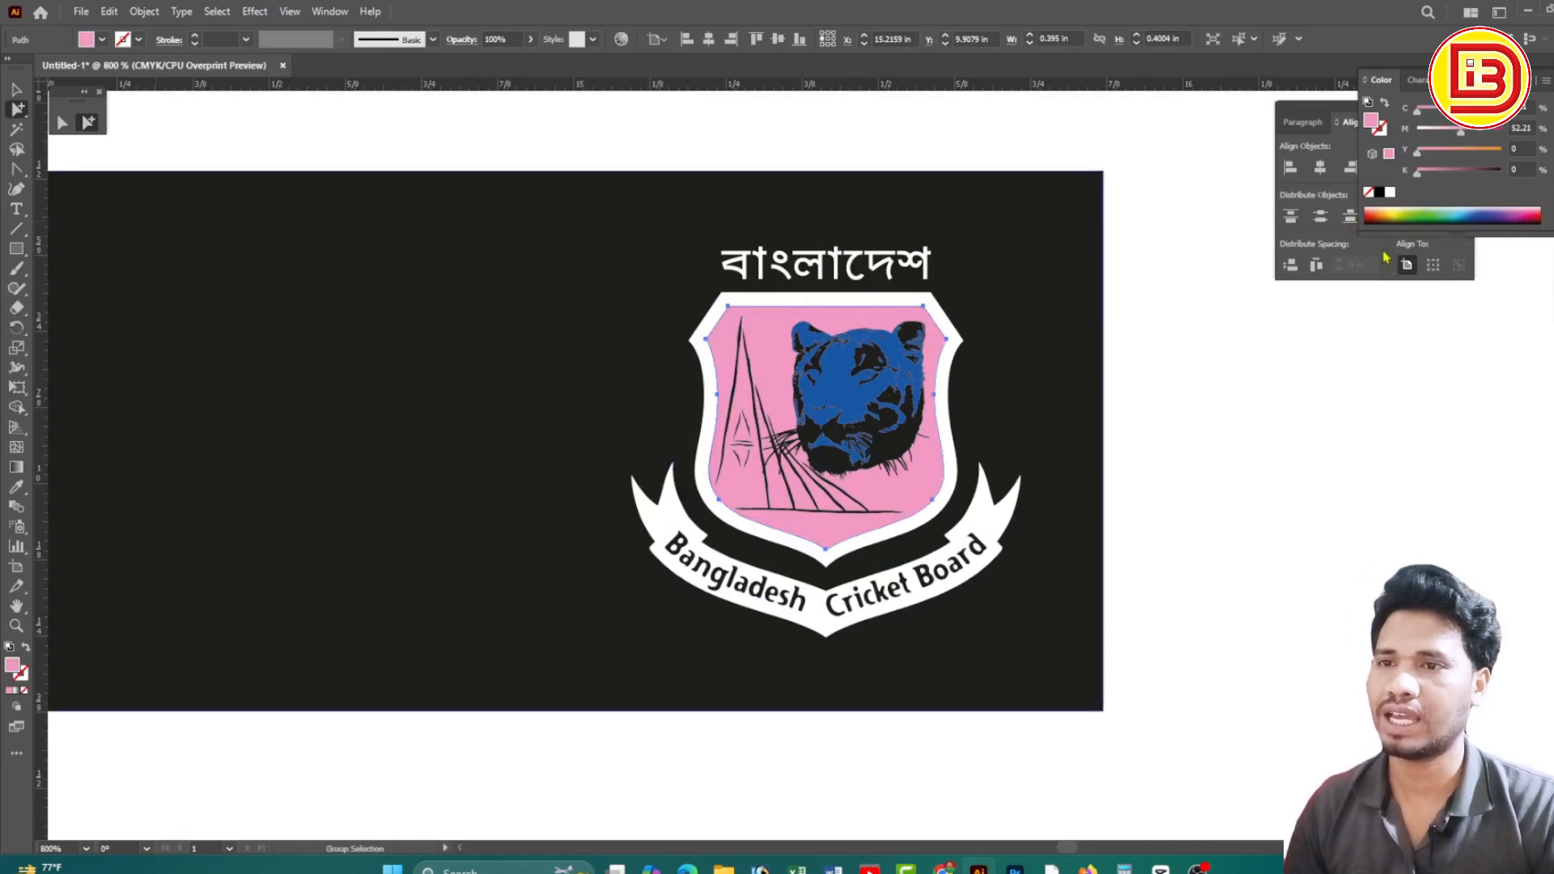
left_click(1390, 194)
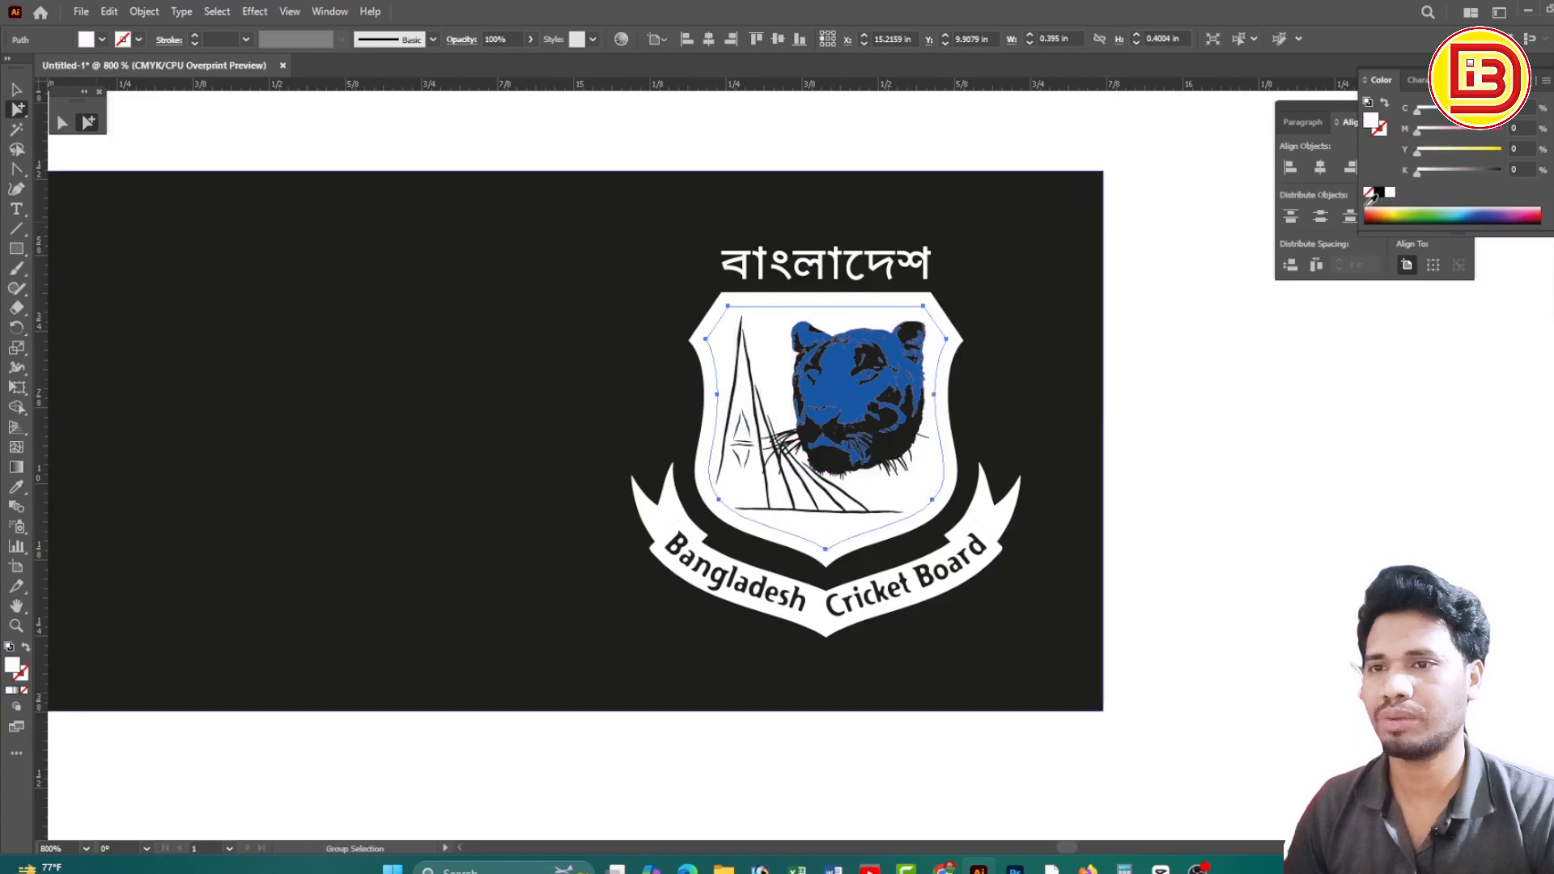
left_click(1379, 193)
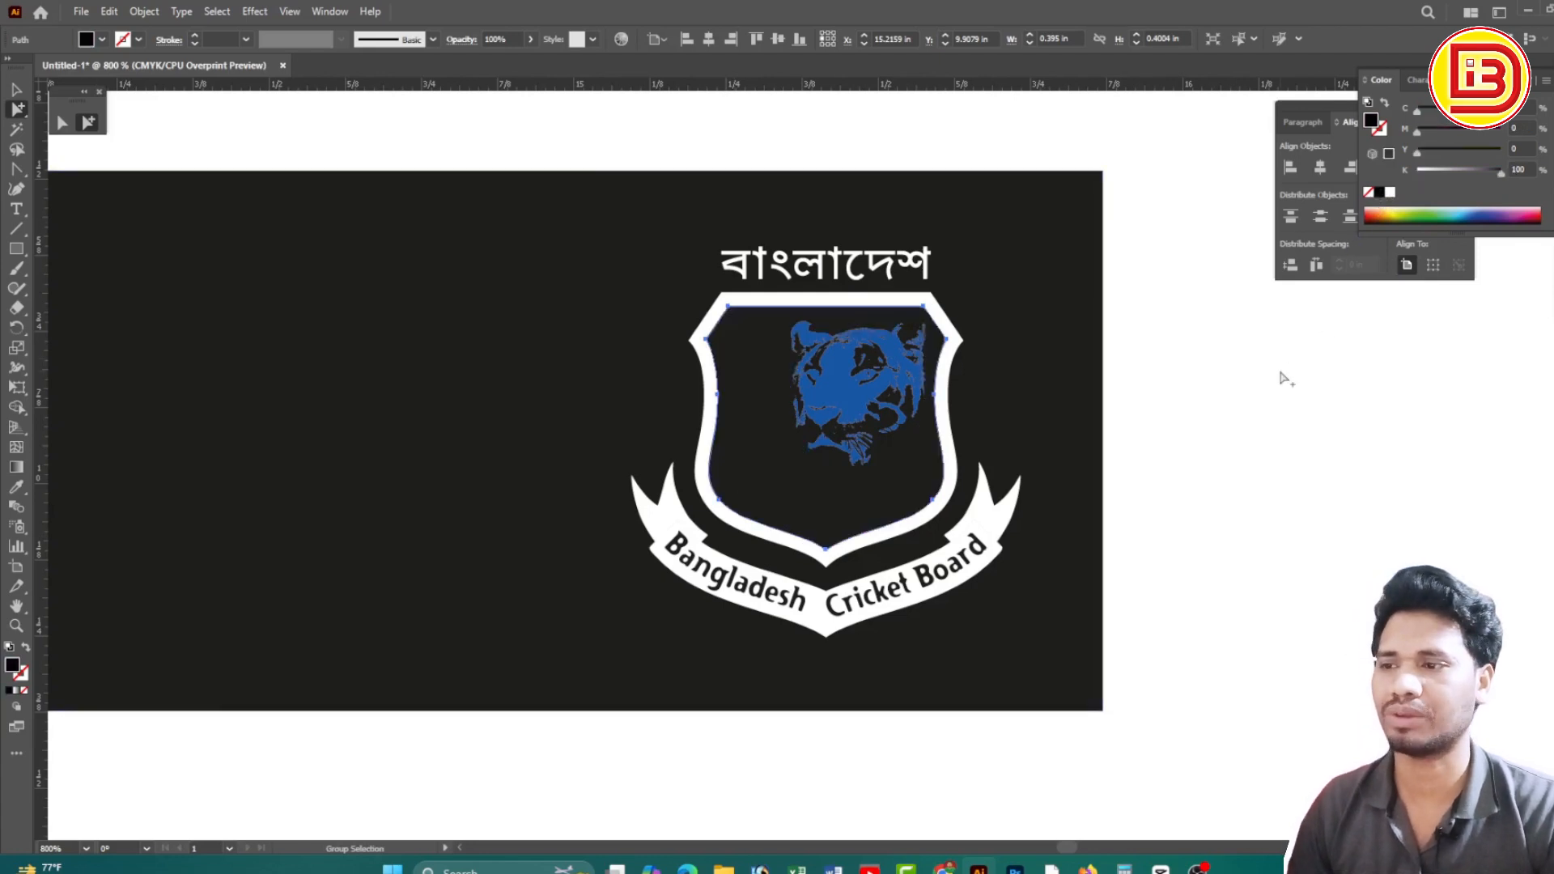
left_click(1390, 193)
left_click(1236, 468)
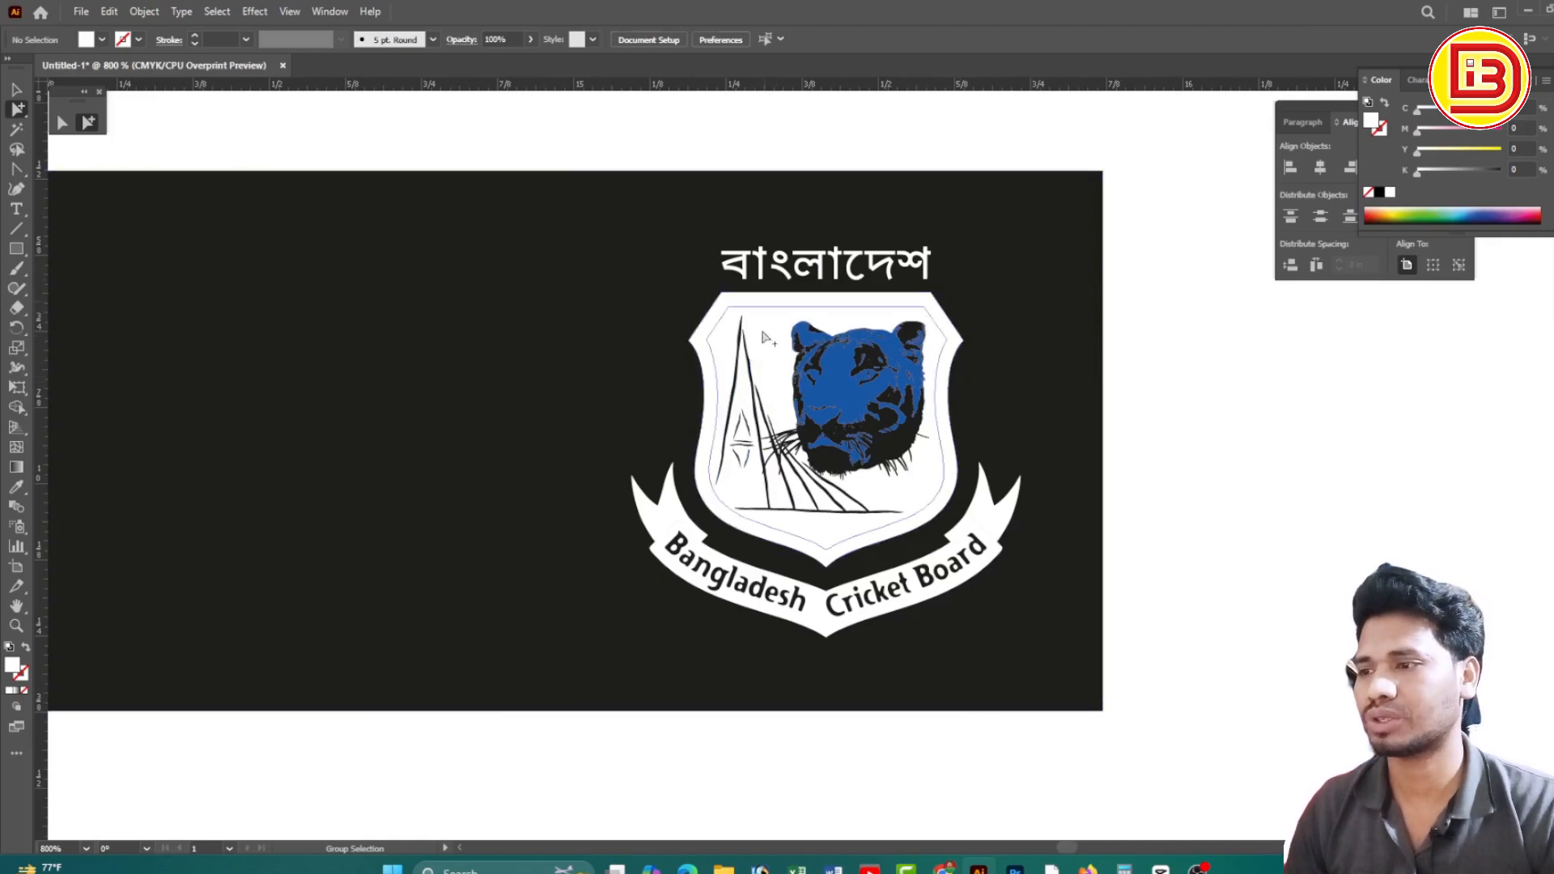
left_click(797, 501)
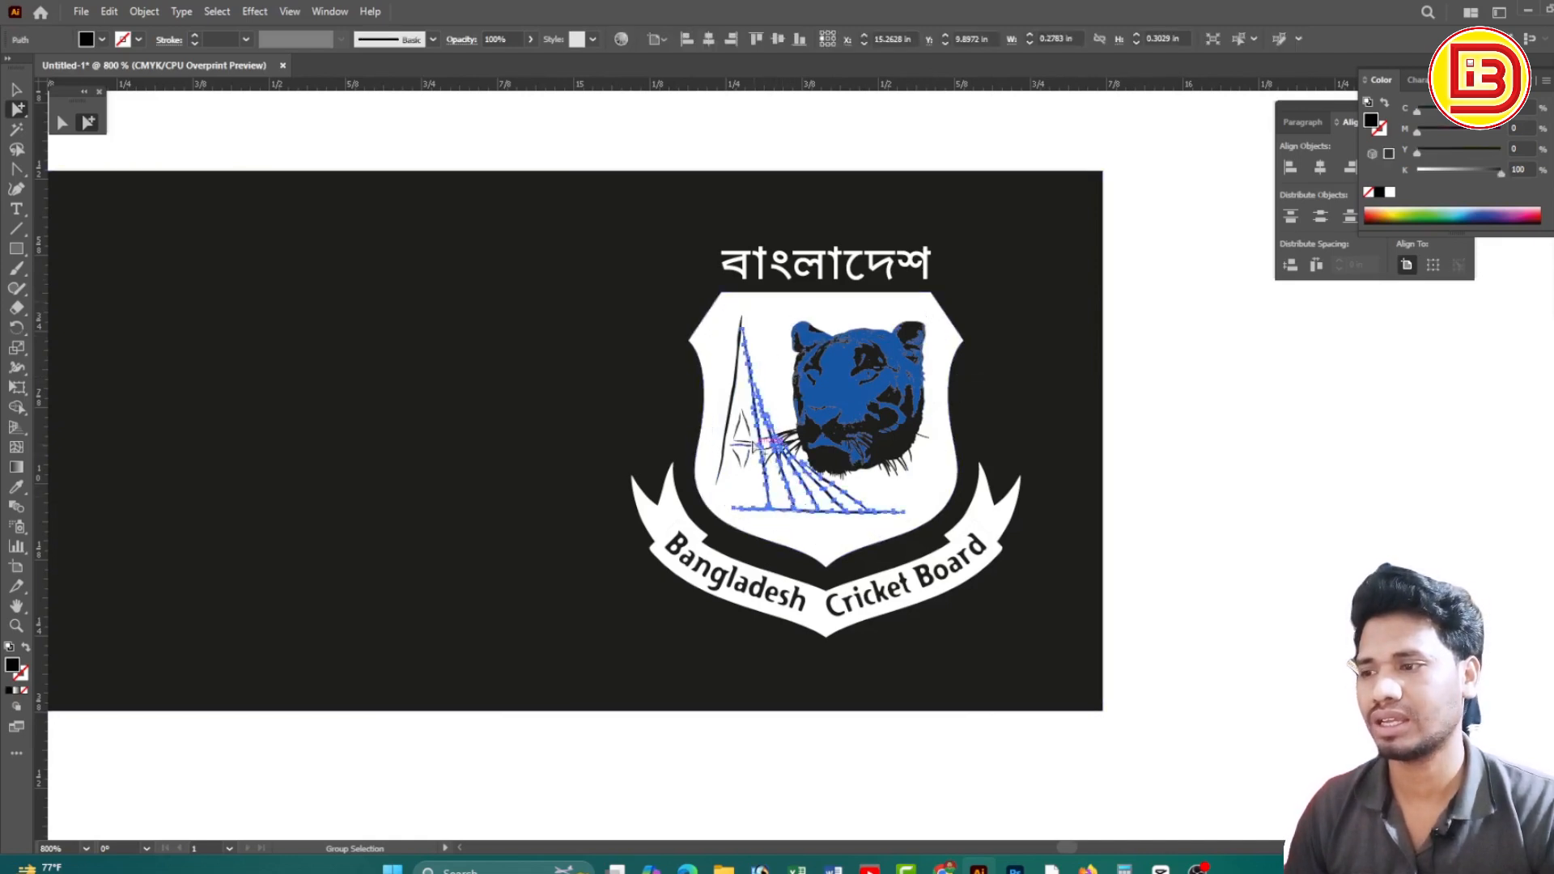
left_click_drag(639, 284, 1065, 469)
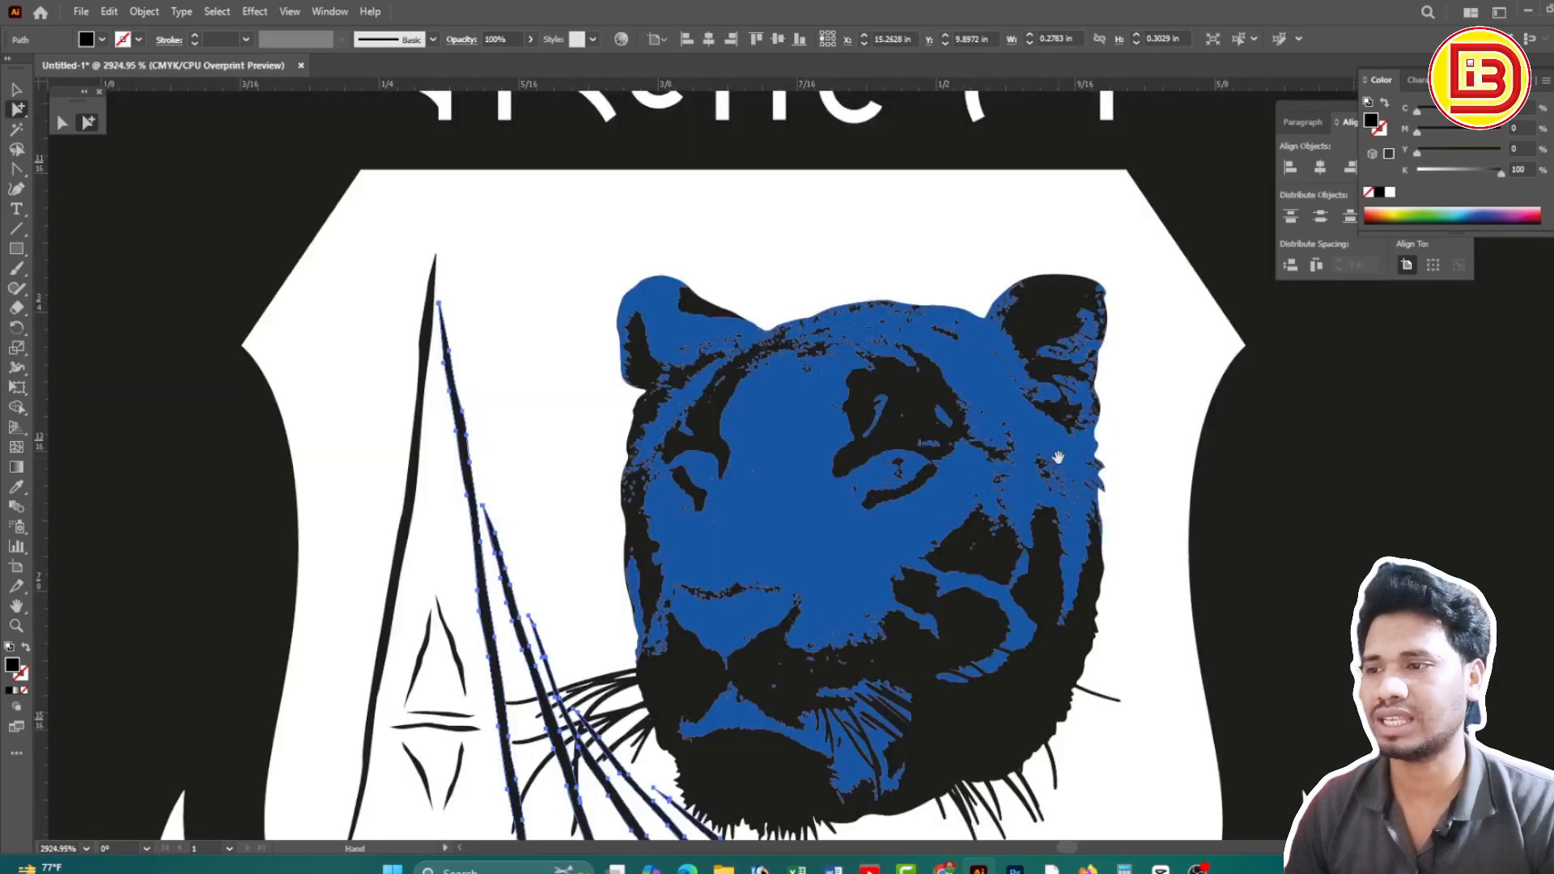
left_click(777, 459)
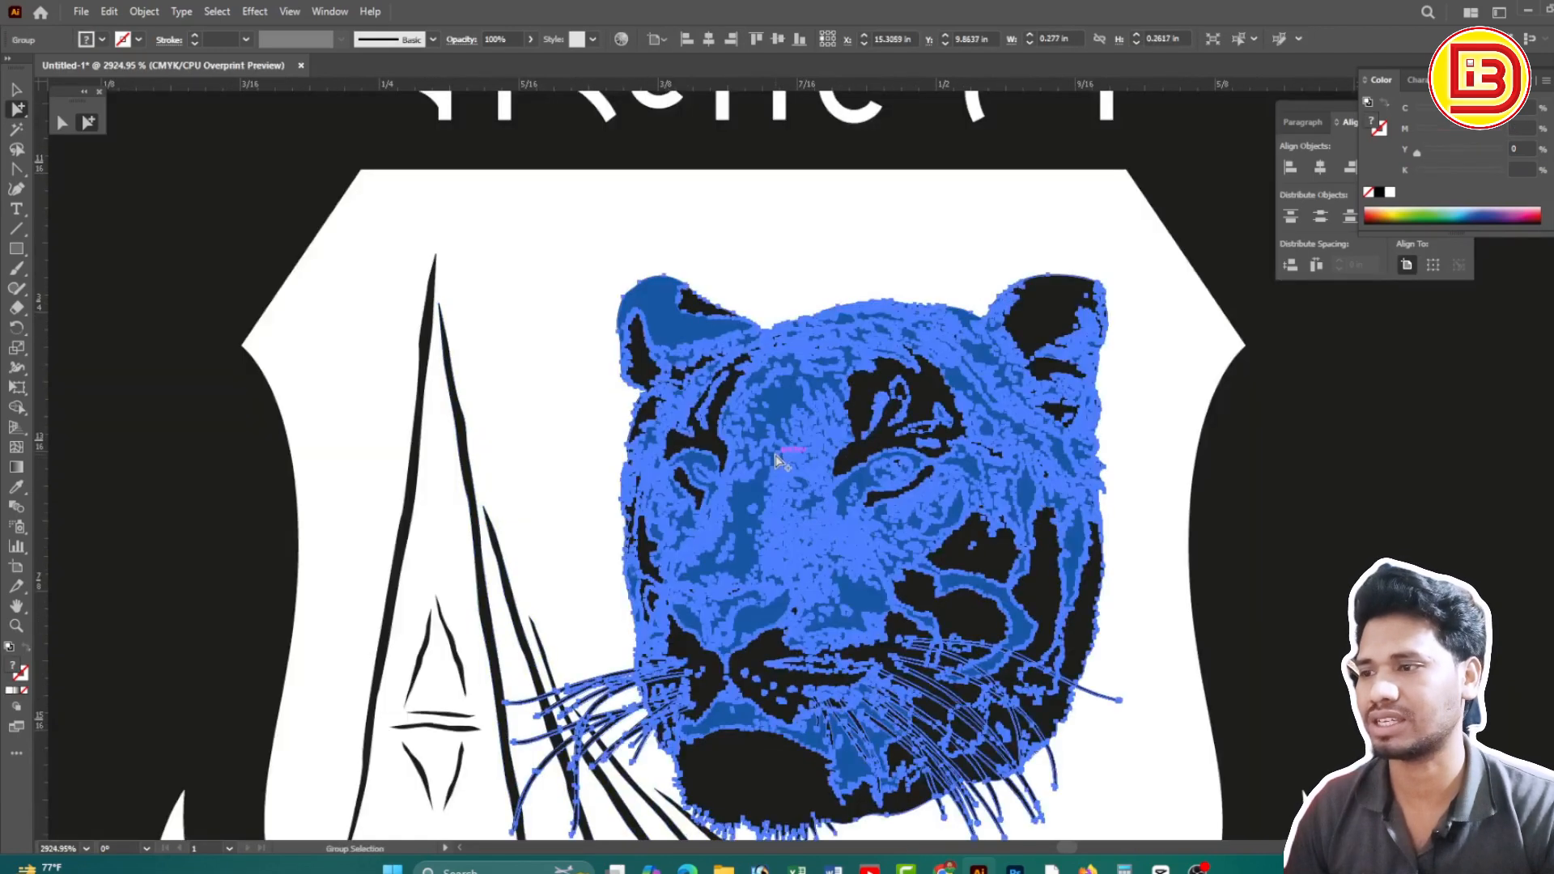
left_click(1389, 194)
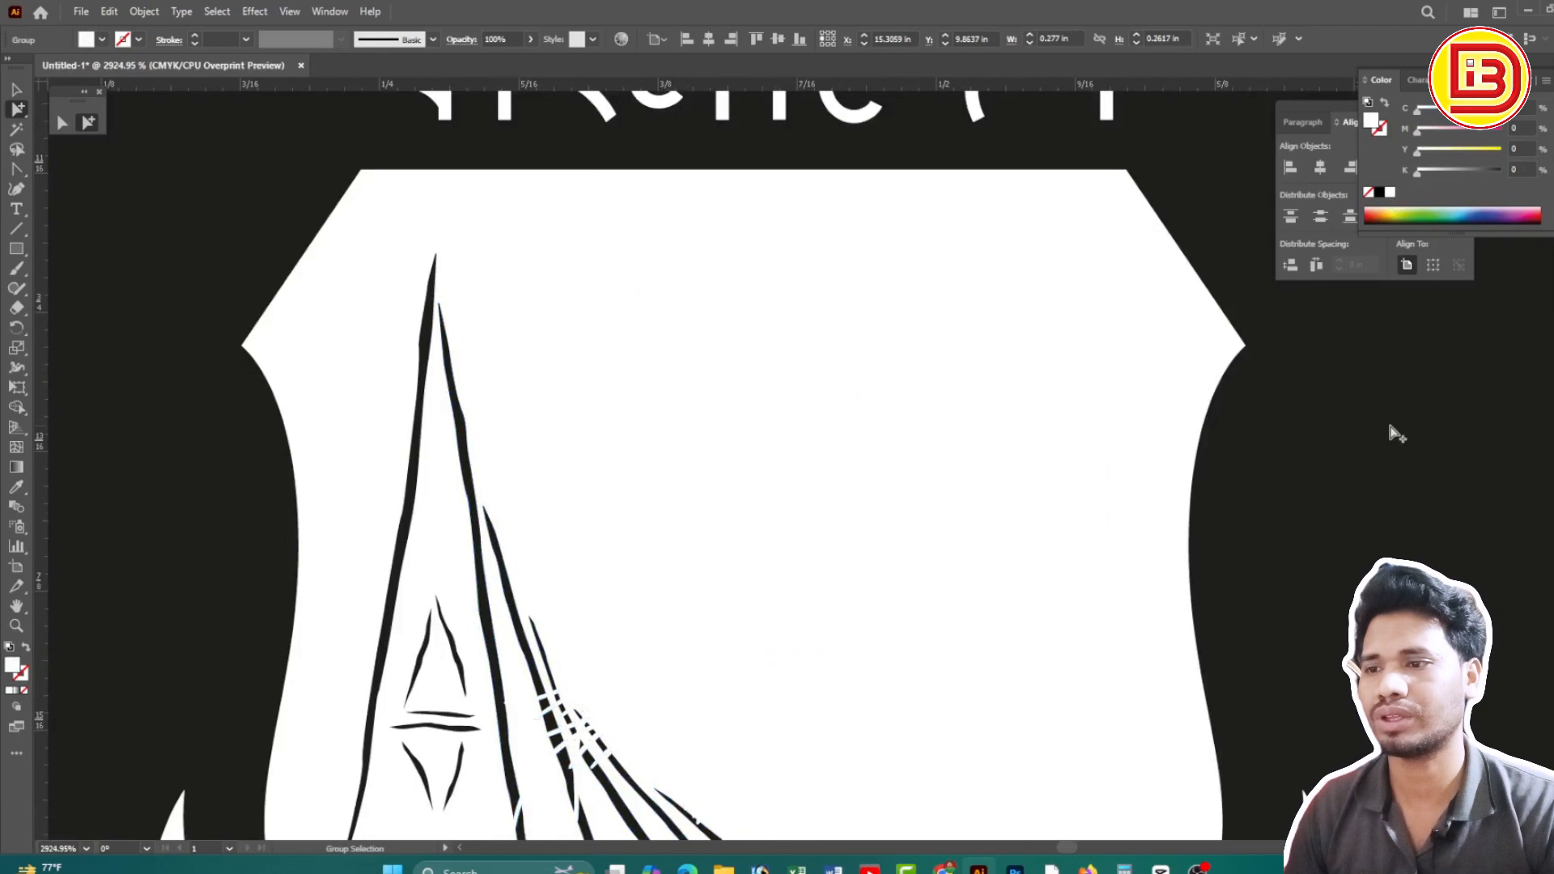
key("ctrl+z")
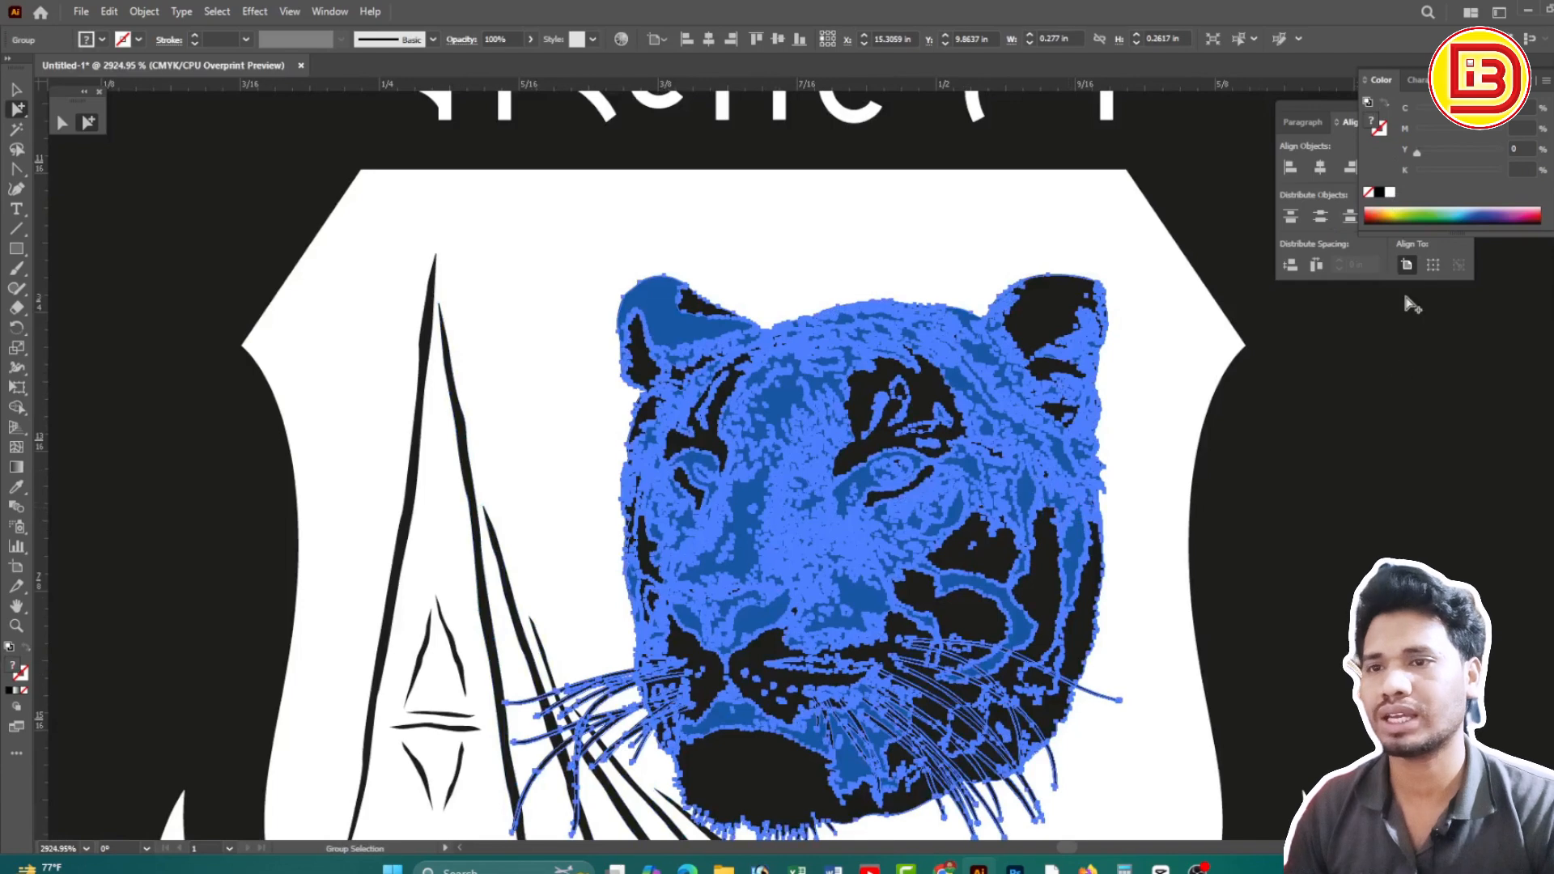
left_click(1378, 441)
scroll(890, 530, "down", 2)
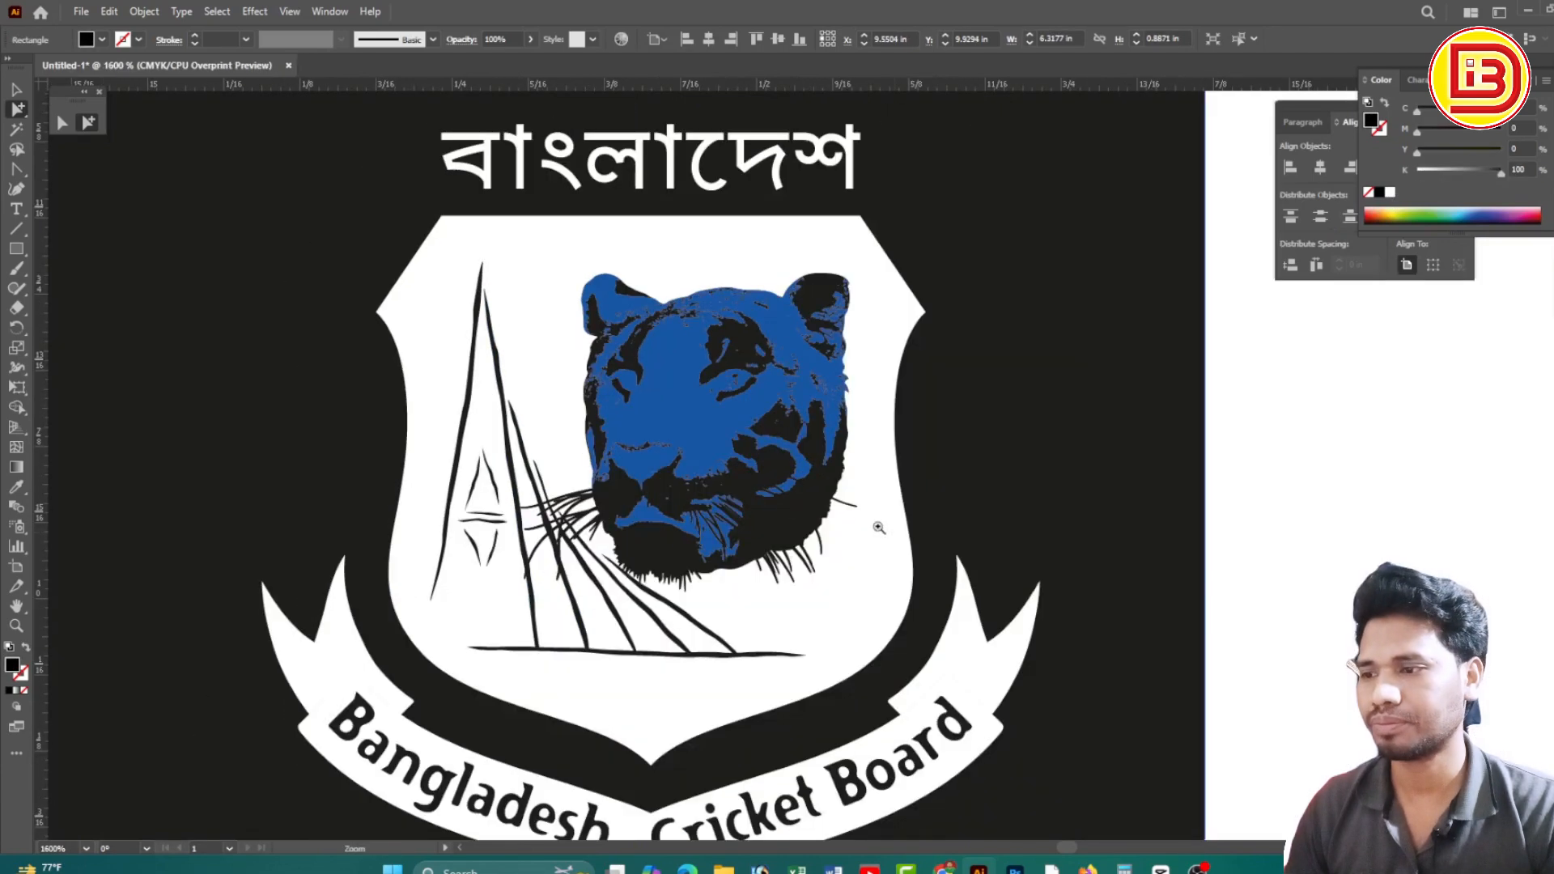
left_click(701, 429)
scroll(696, 421, "down", 1)
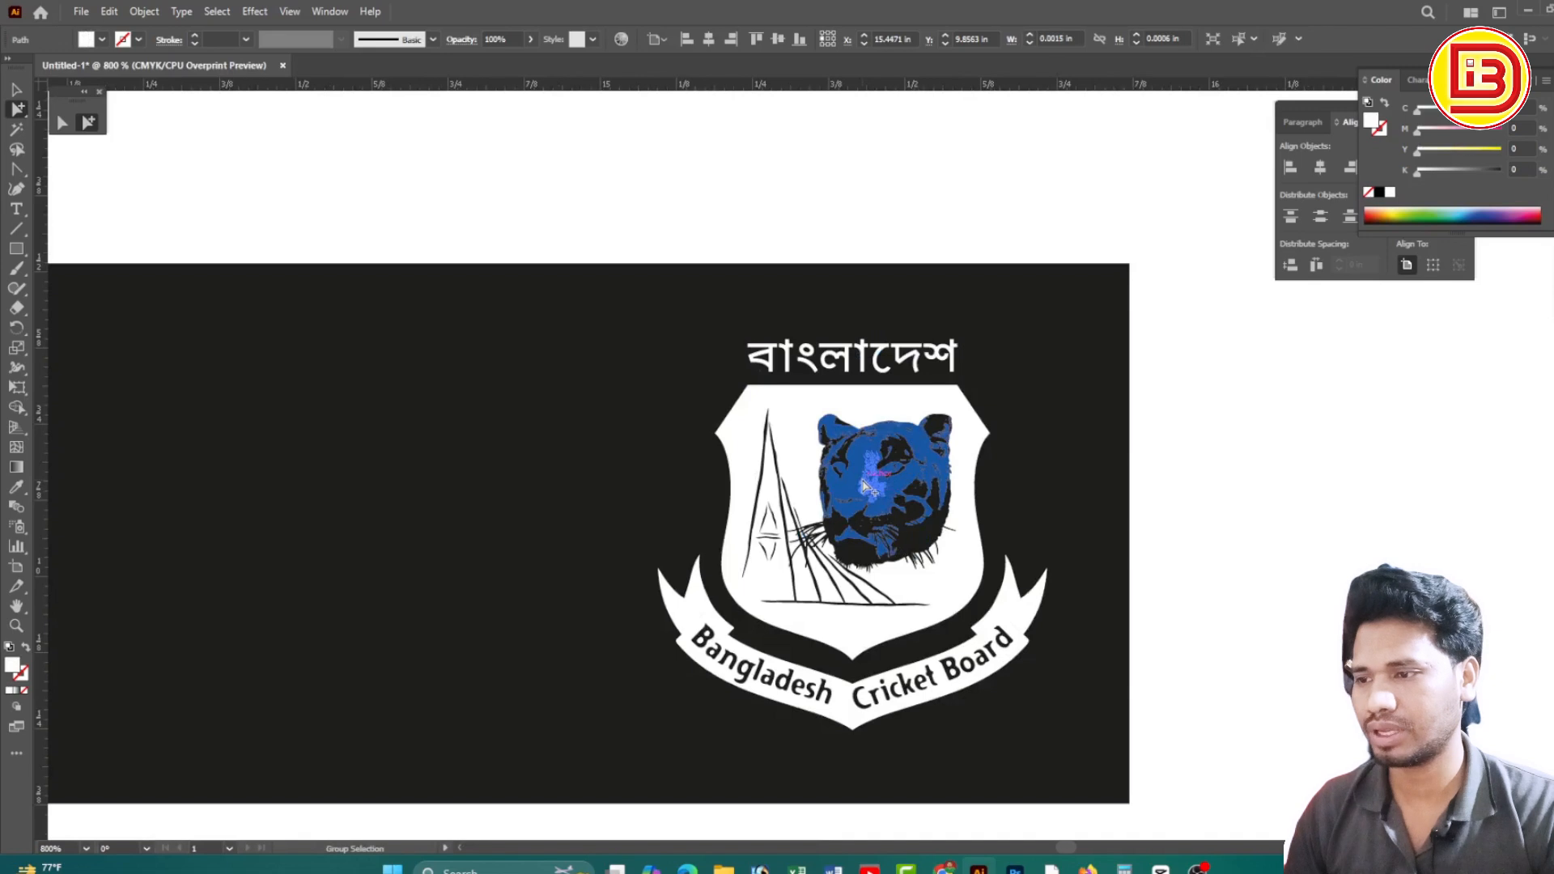
left_click(864, 485)
left_click(864, 486)
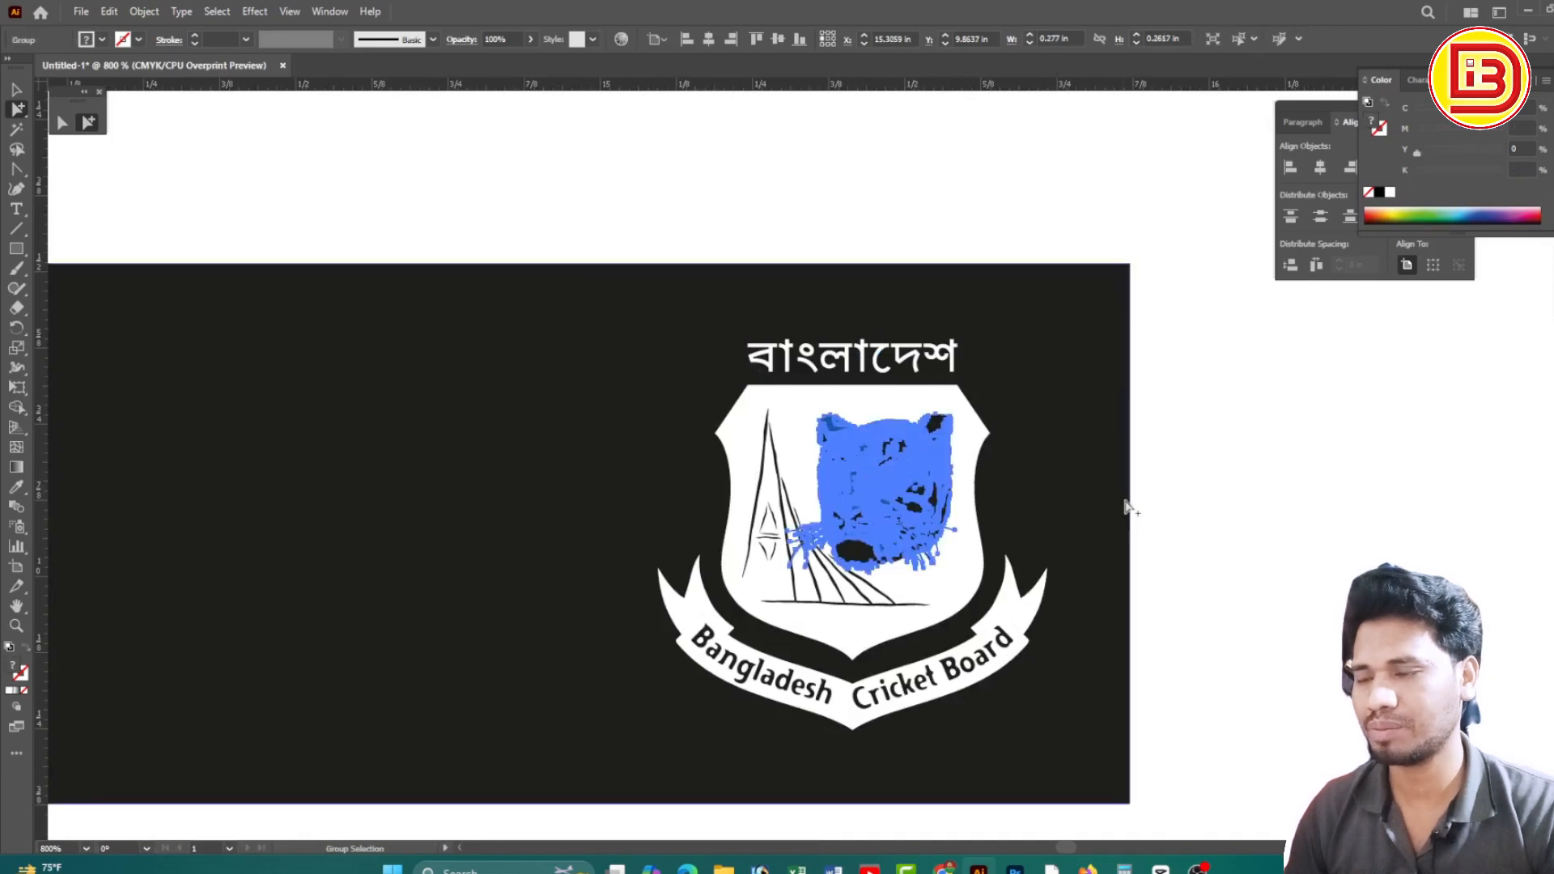
key("Delete")
key("ctrl+z")
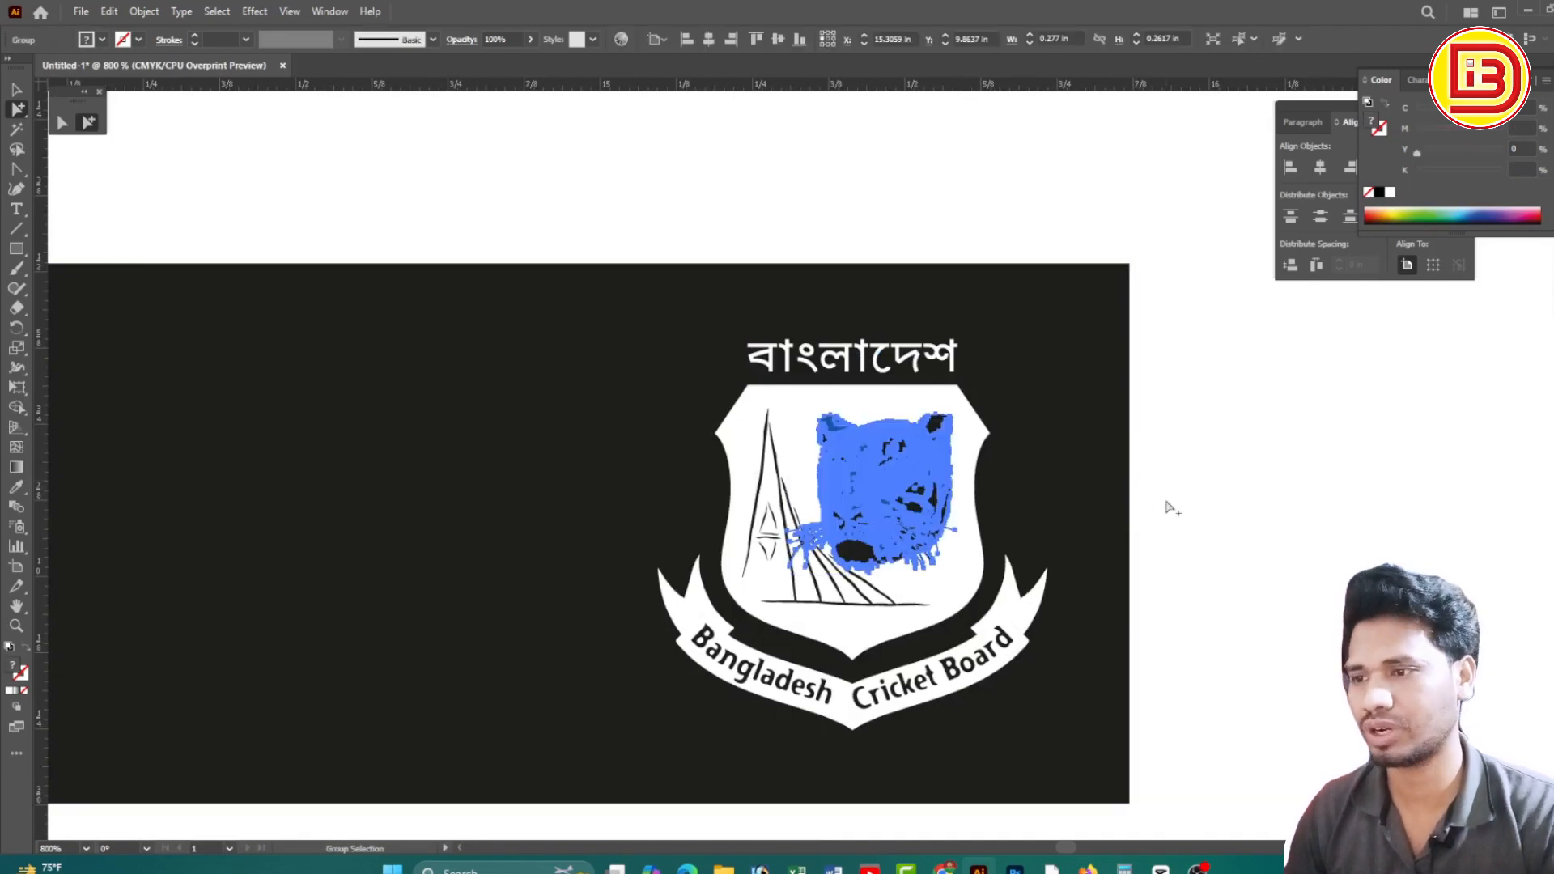
left_click(1172, 509)
left_click_drag(770, 373, 959, 561)
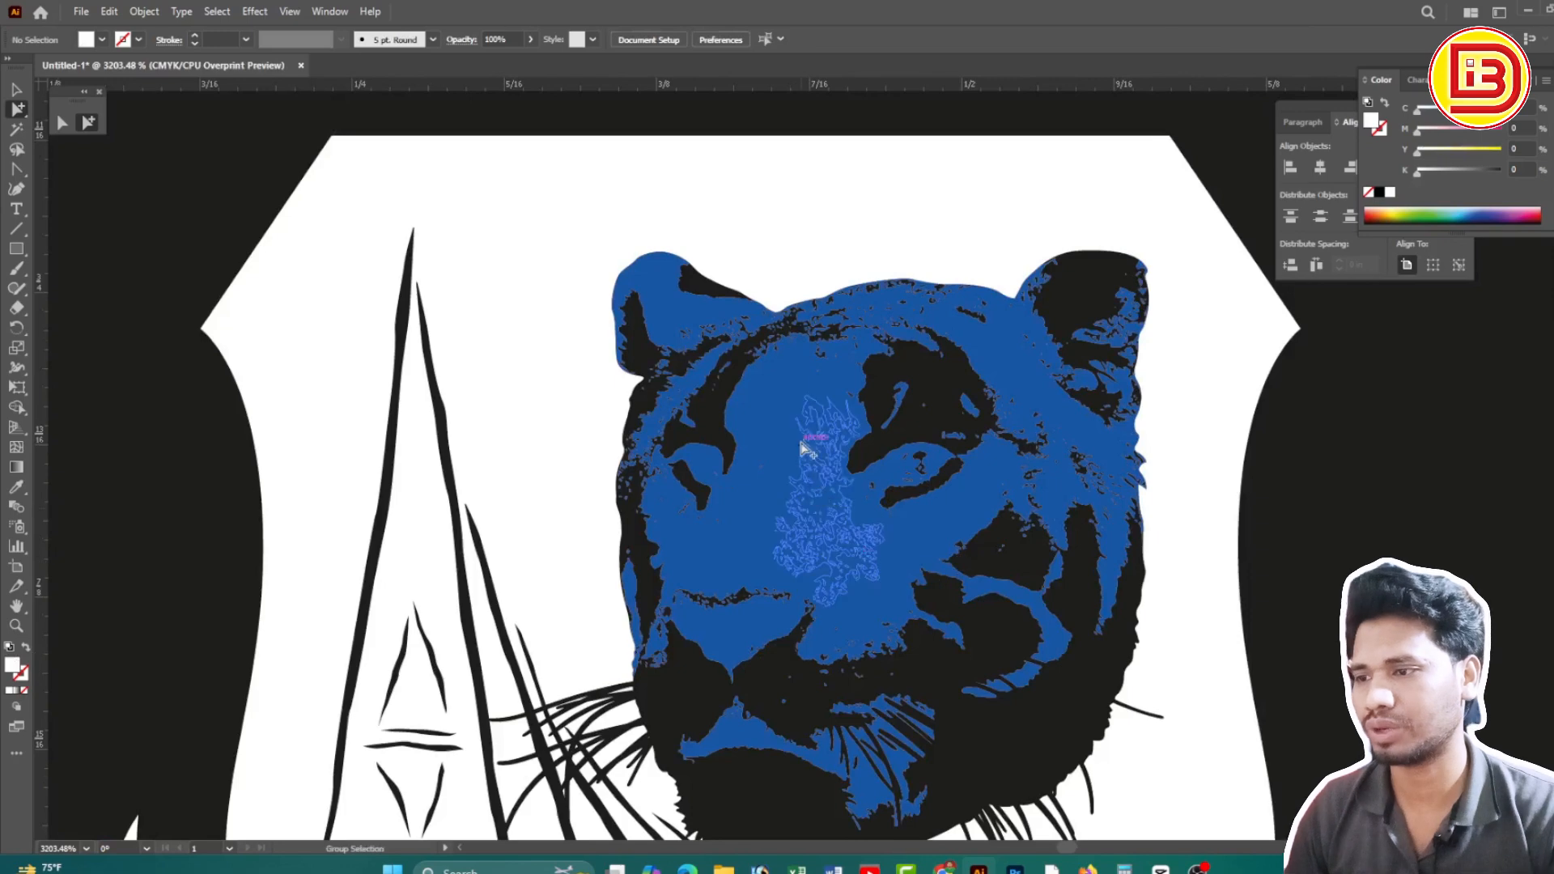
left_click(788, 467, "ctrl+alt")
left_click(786, 468, "ctrl+alt")
left_click(787, 468, "ctrl+alt")
left_click(787, 468, "ctrl+alt")
left_click(787, 468, "ctrl+alt")
left_click(786, 468, "ctrl+alt")
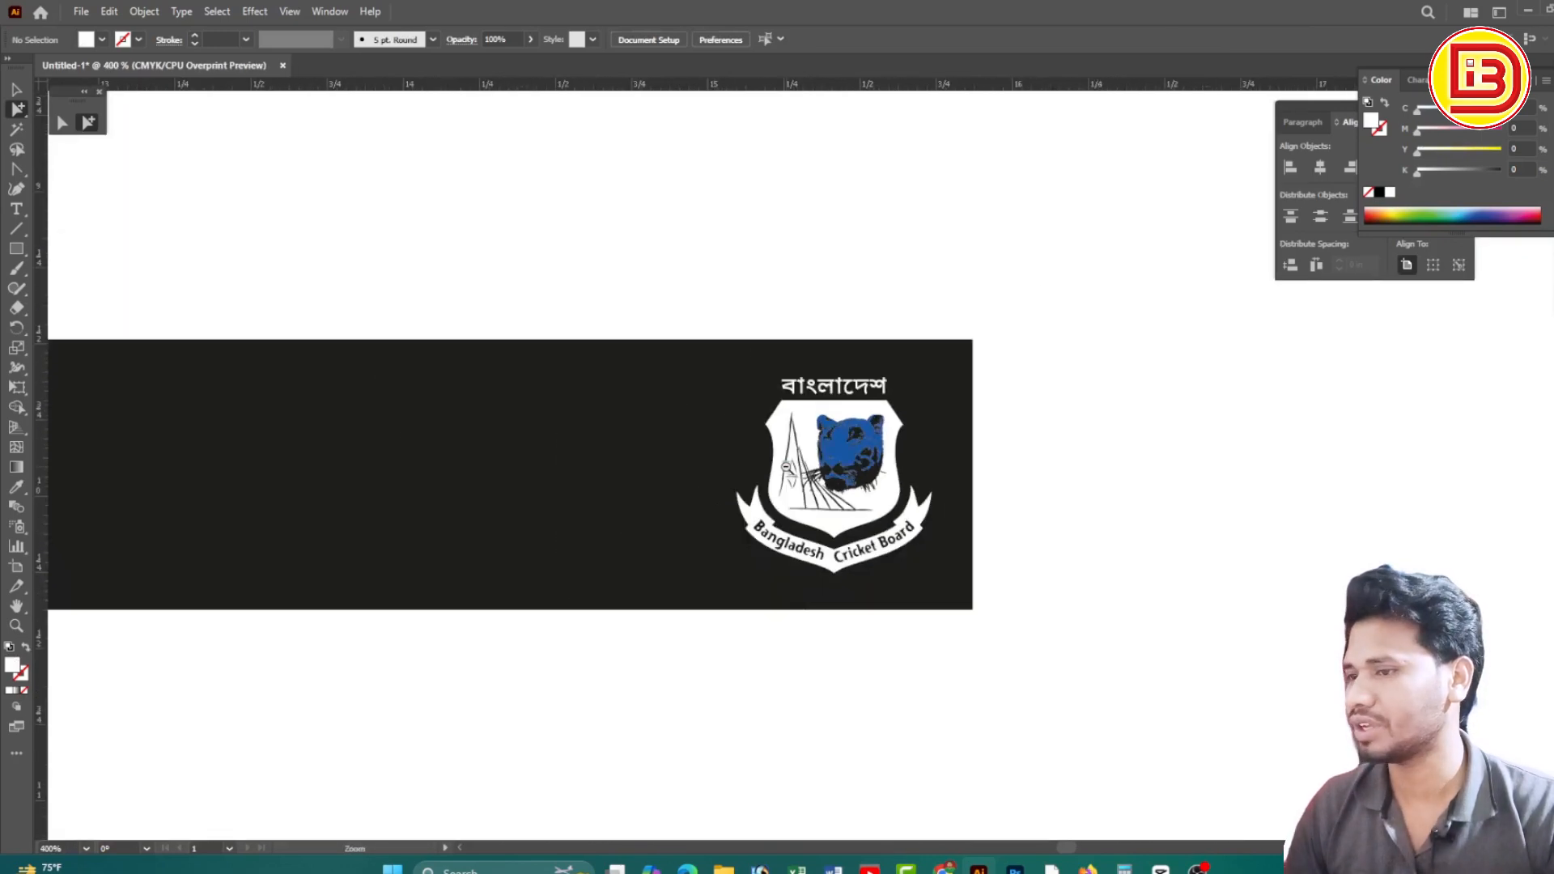
left_click(521, 556, "ctrl+alt")
left_click(669, 468, "ctrl+alt")
left_click(668, 471, "ctrl+alt")
left_click_drag(760, 518, 860, 496)
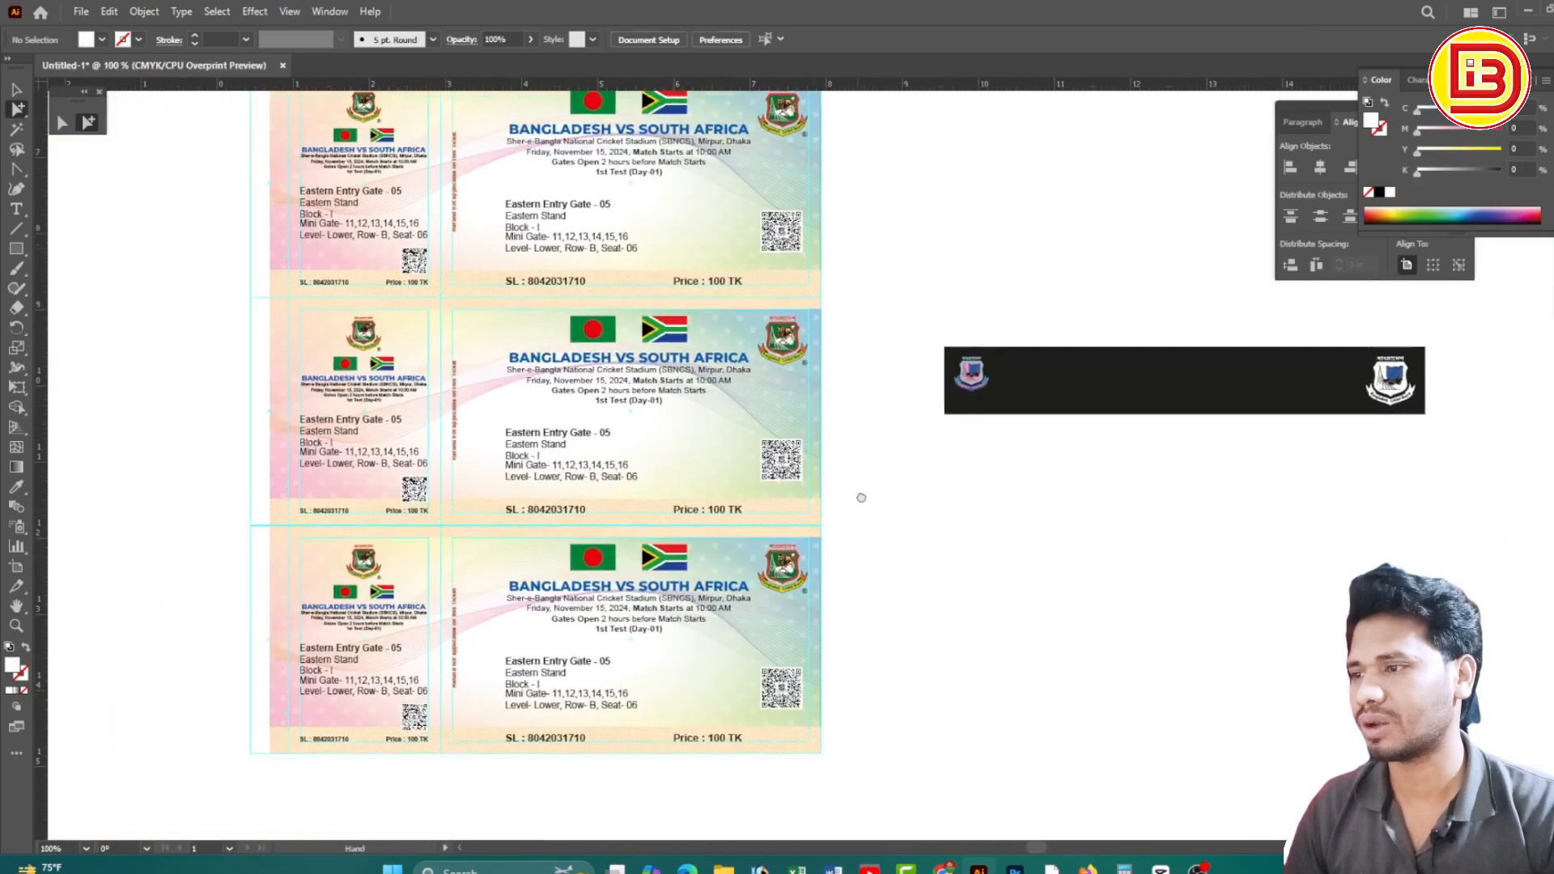
left_click(767, 433, "ctrl+alt")
left_click_drag(411, 205, 871, 735)
left_click(872, 741)
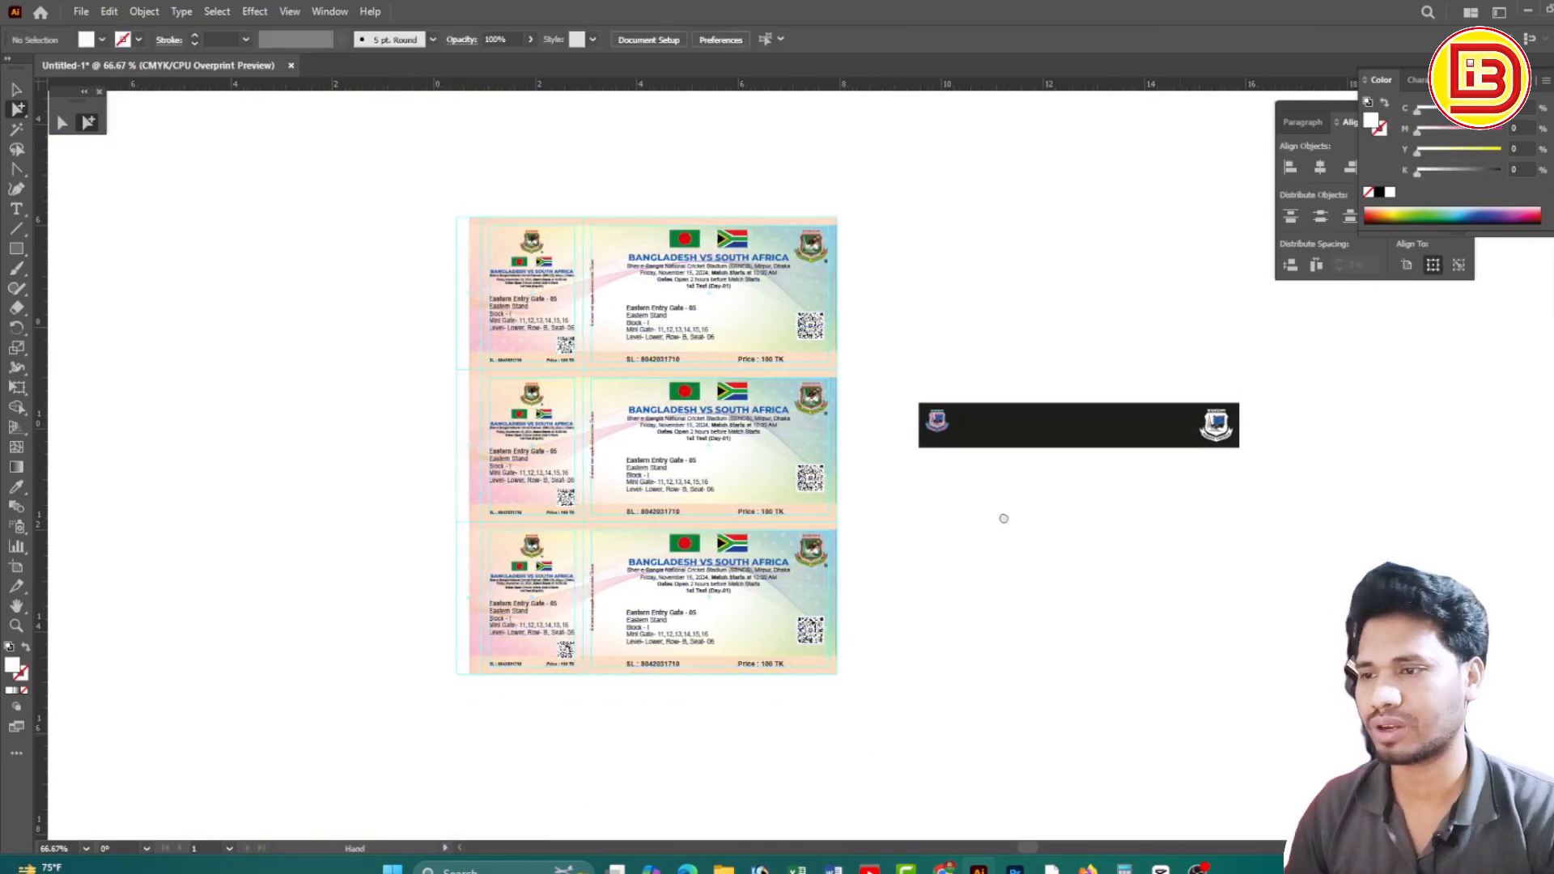
left_click_drag(1003, 517, 770, 511)
left_click_drag(868, 370, 1064, 466)
left_click_drag(854, 373, 1041, 527)
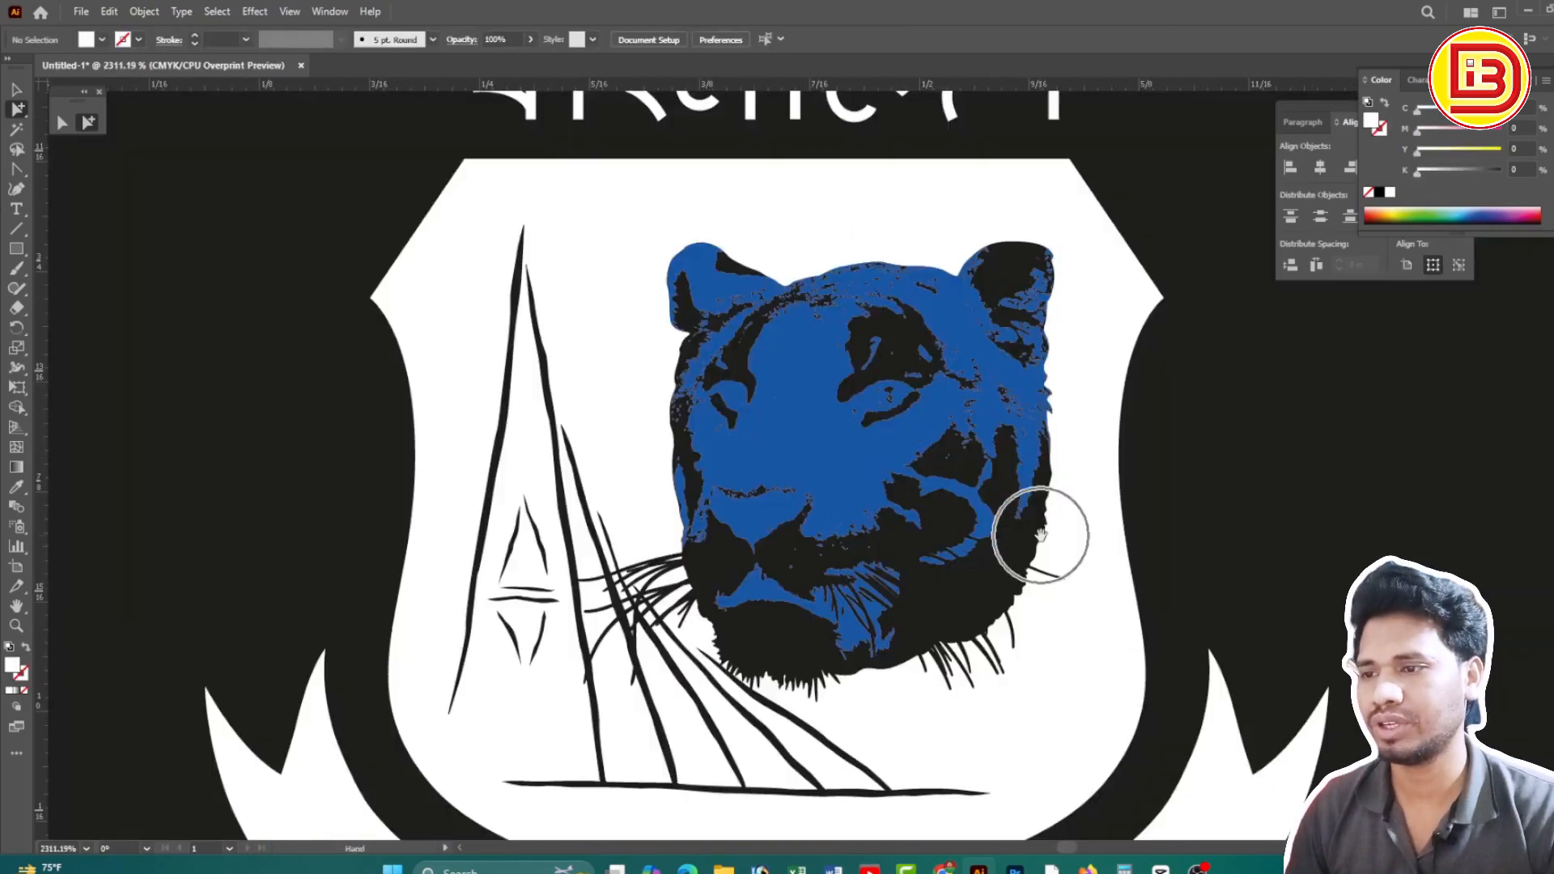
Select the crest's white shapes by same fill colour and delete them, leaving the blue tiger
left_click(785, 350)
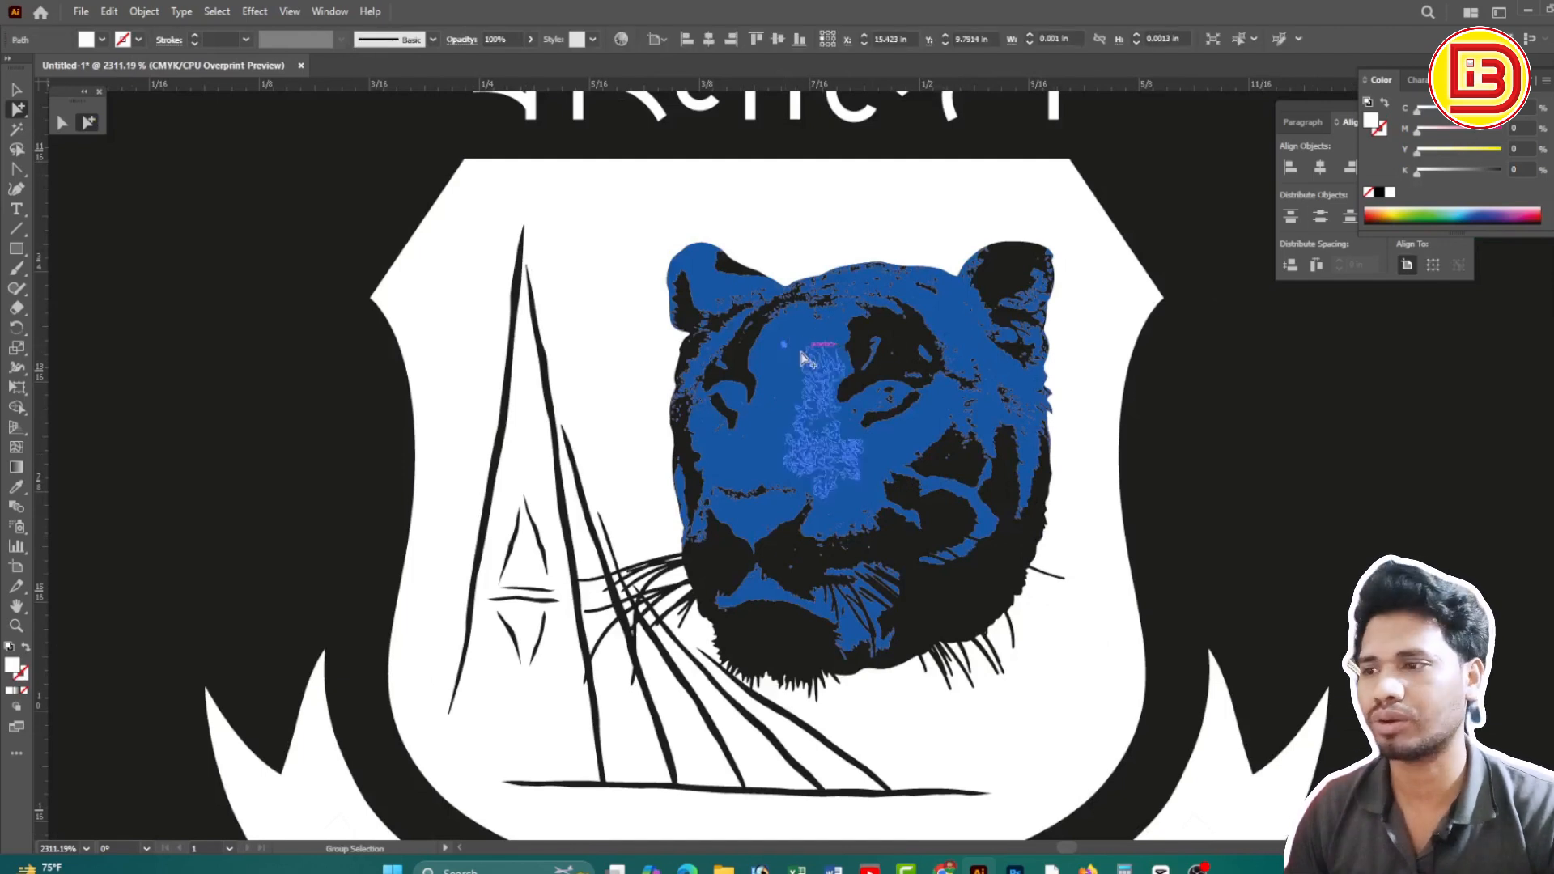
left_click(817, 378)
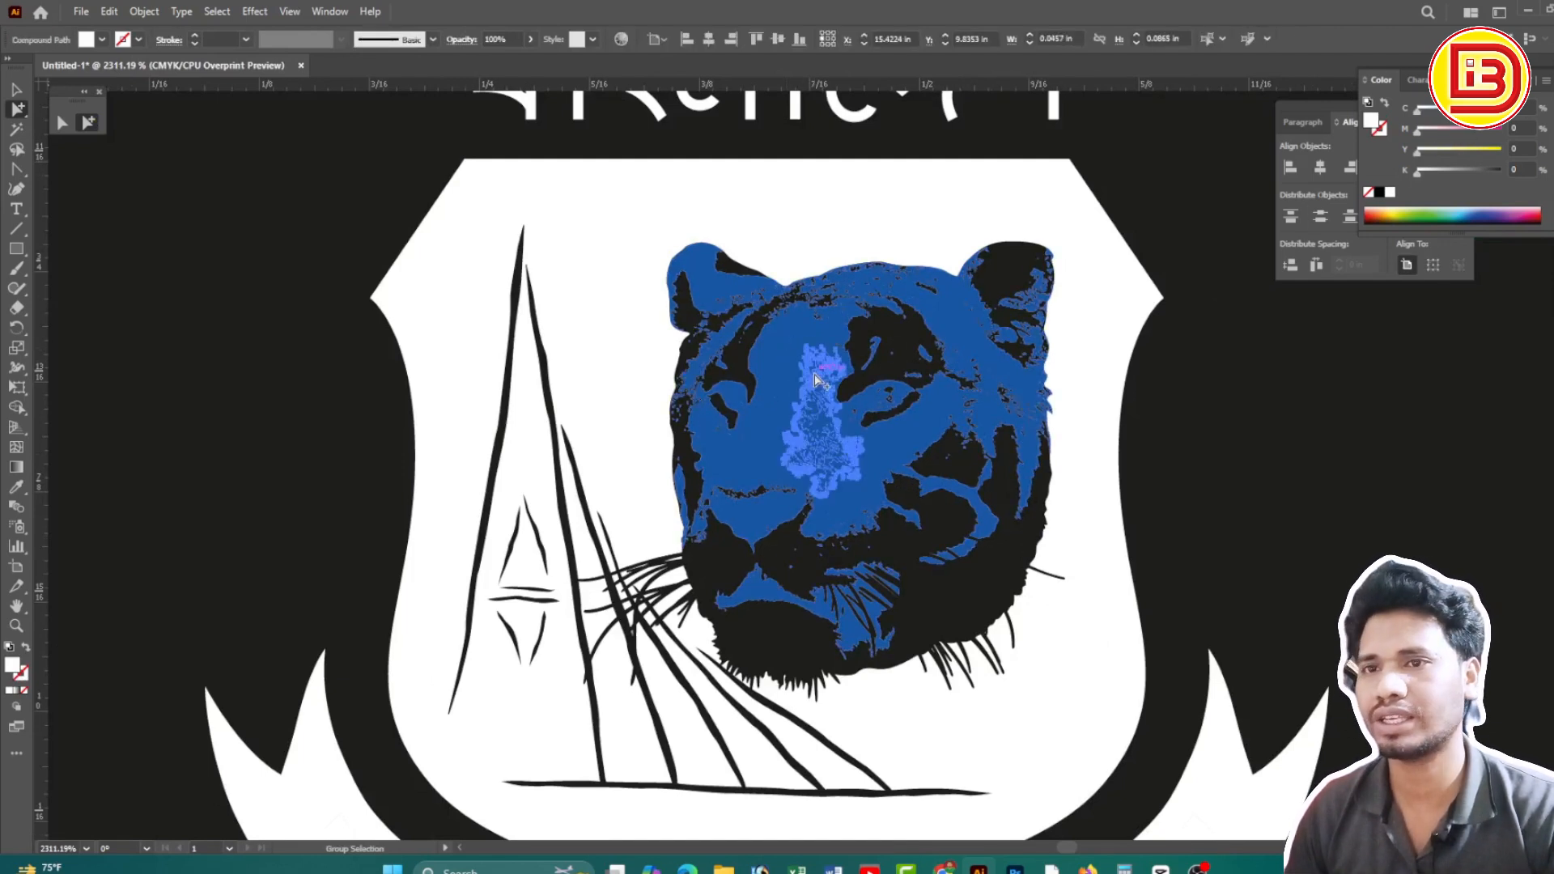
left_click(815, 379)
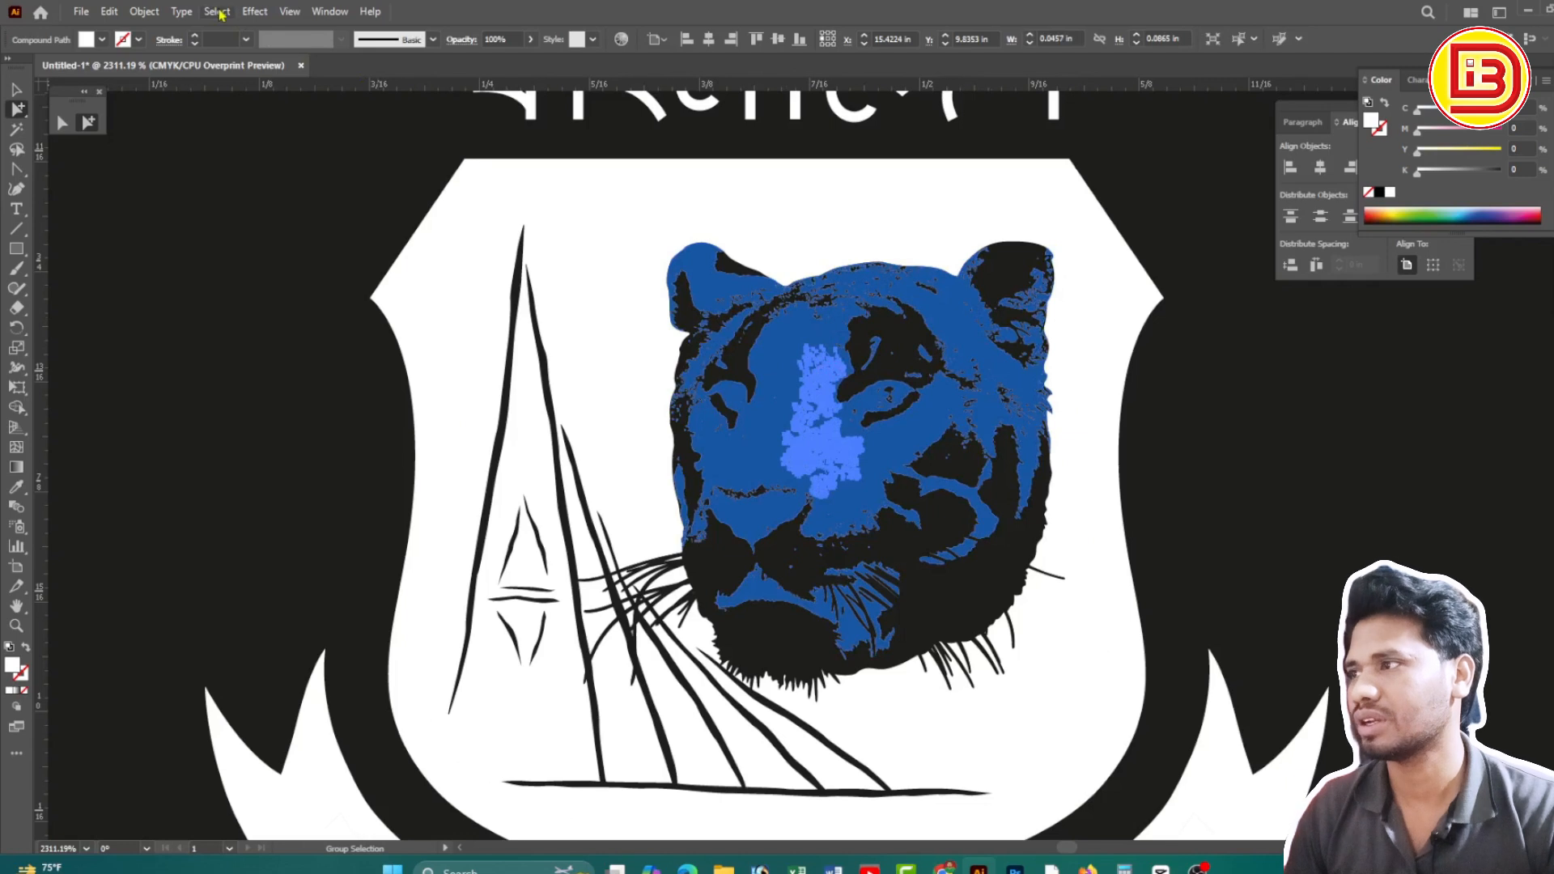
left_click(254, 12)
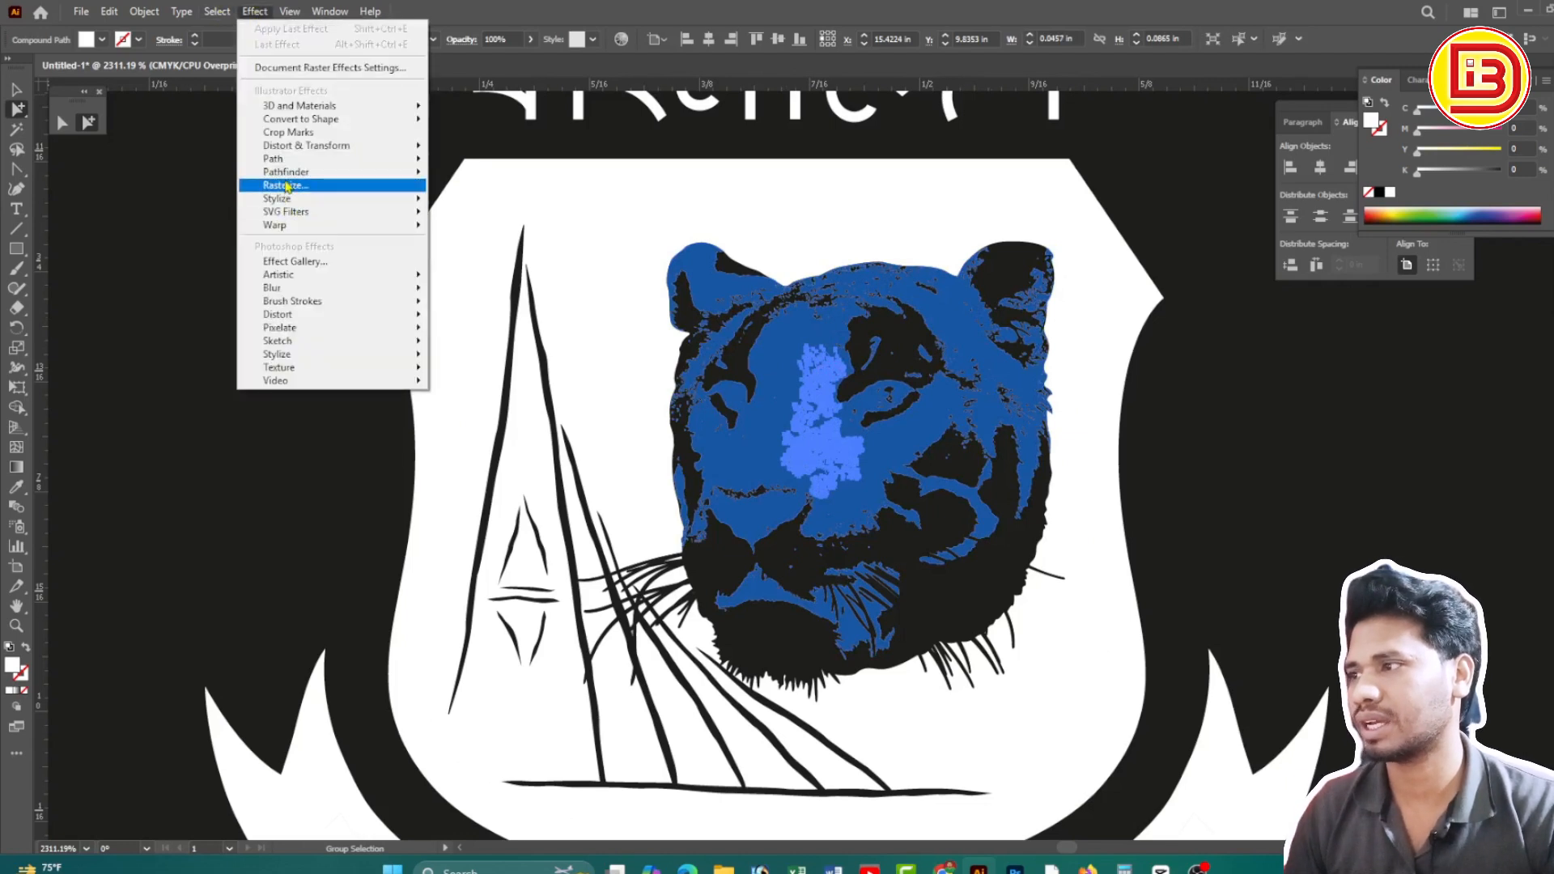
mouse_move(217, 12)
mouse_move(405, 174)
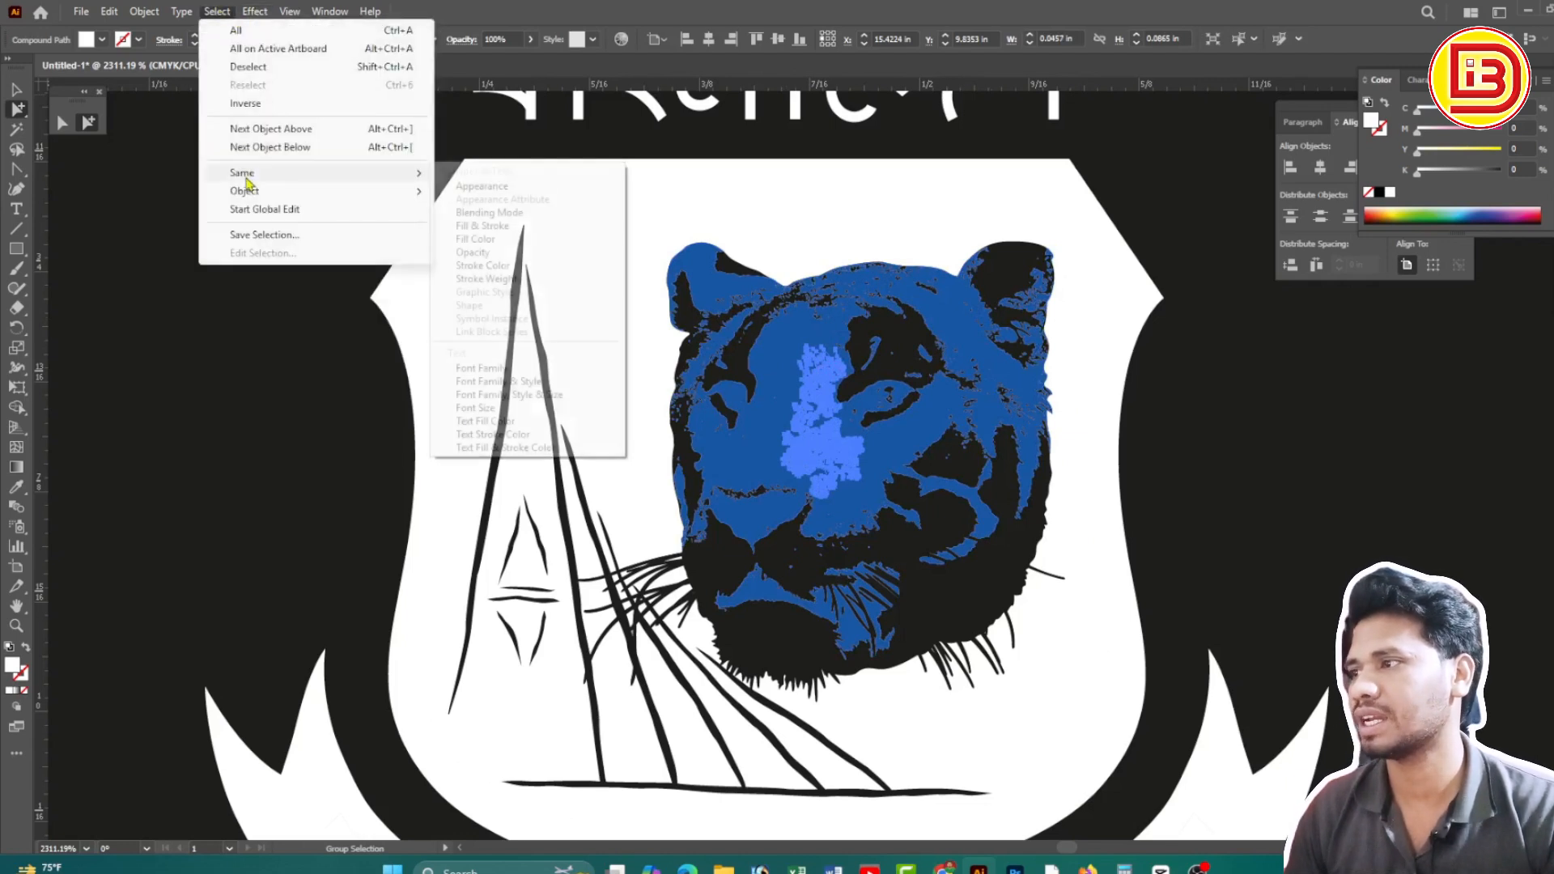
left_click(484, 239)
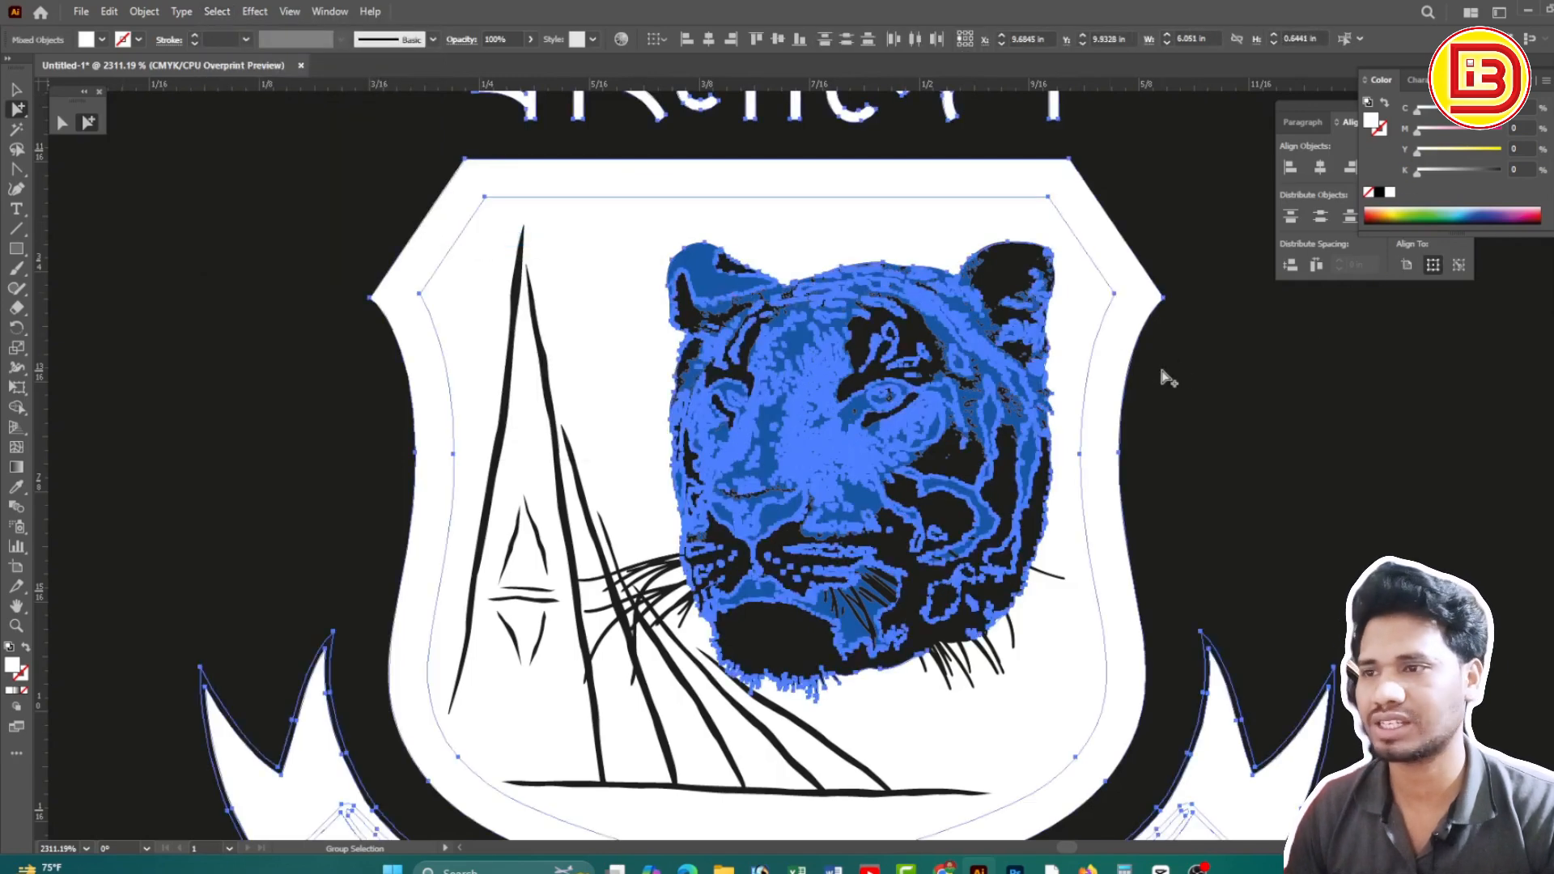
key("Delete")
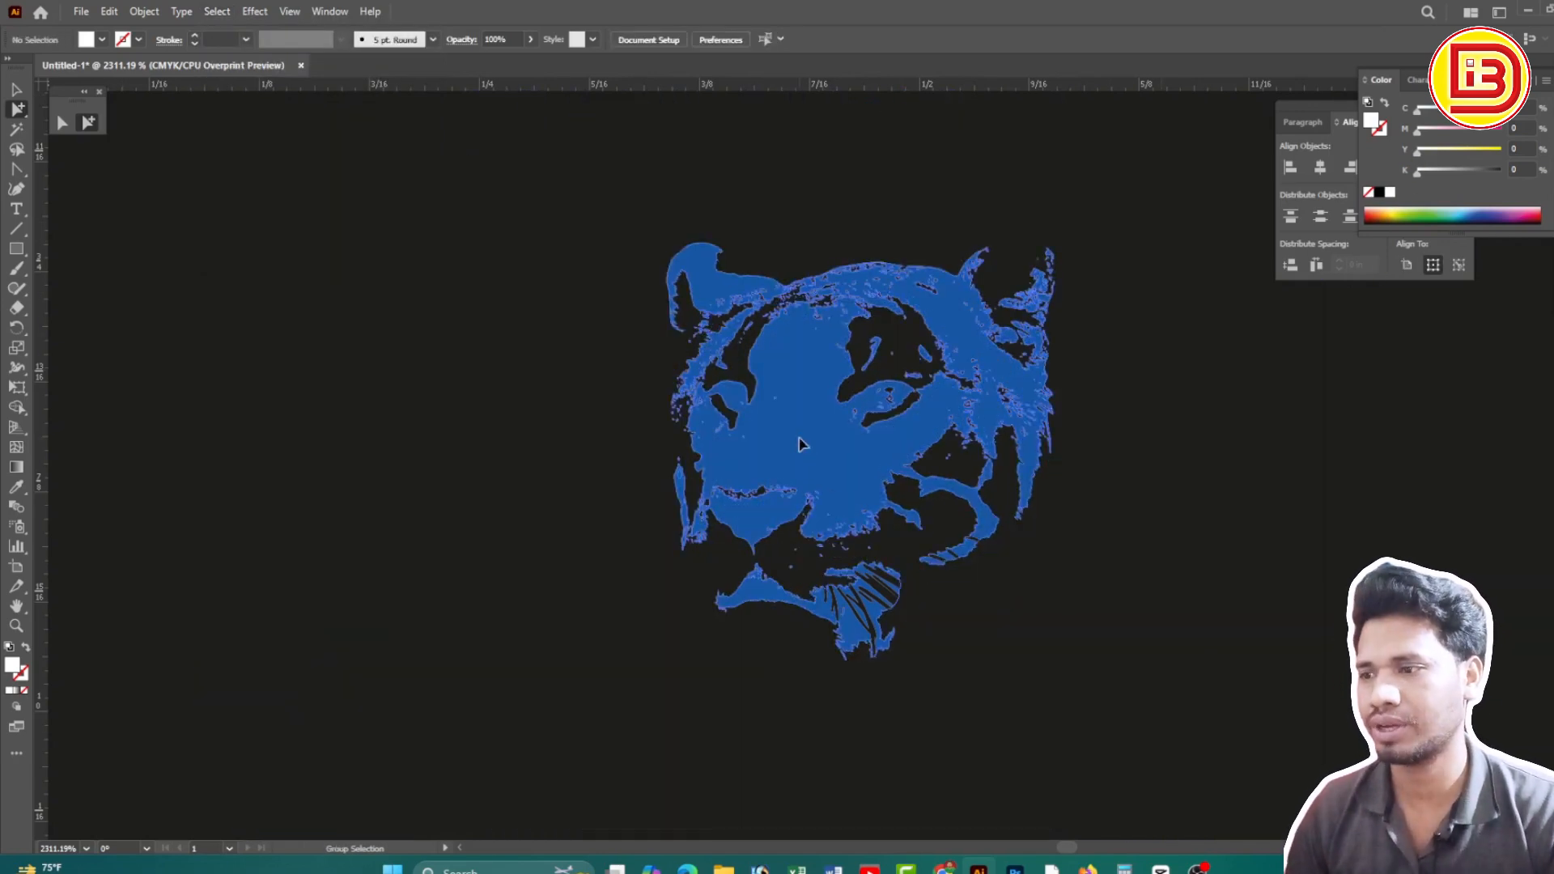
Select every shape with the tiger's blue fill and change it to white
left_click(800, 445)
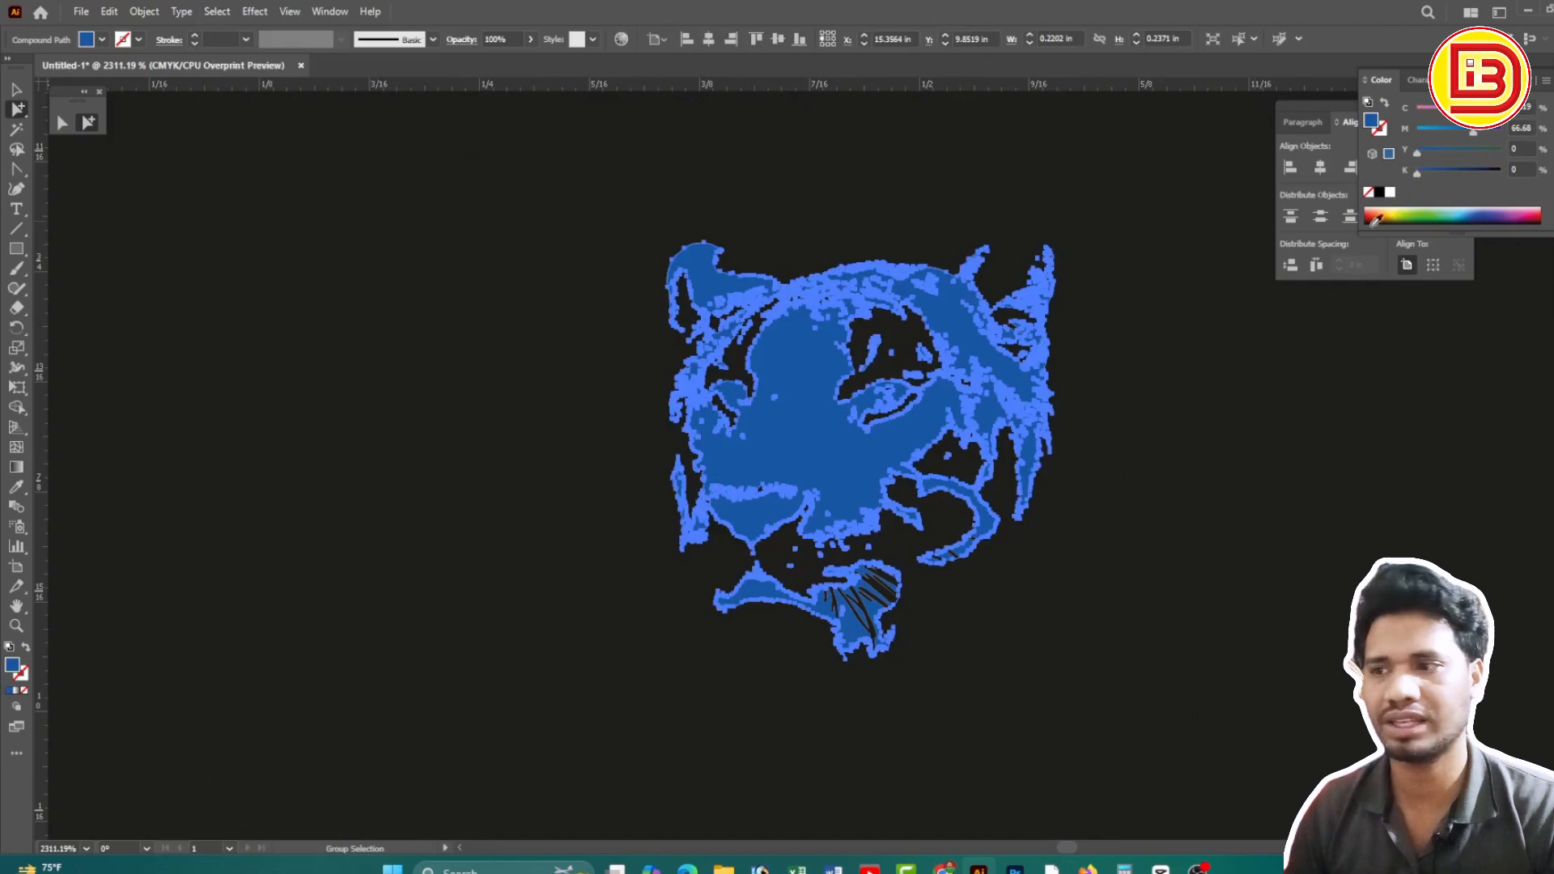
left_click(217, 12)
mouse_move(245, 173)
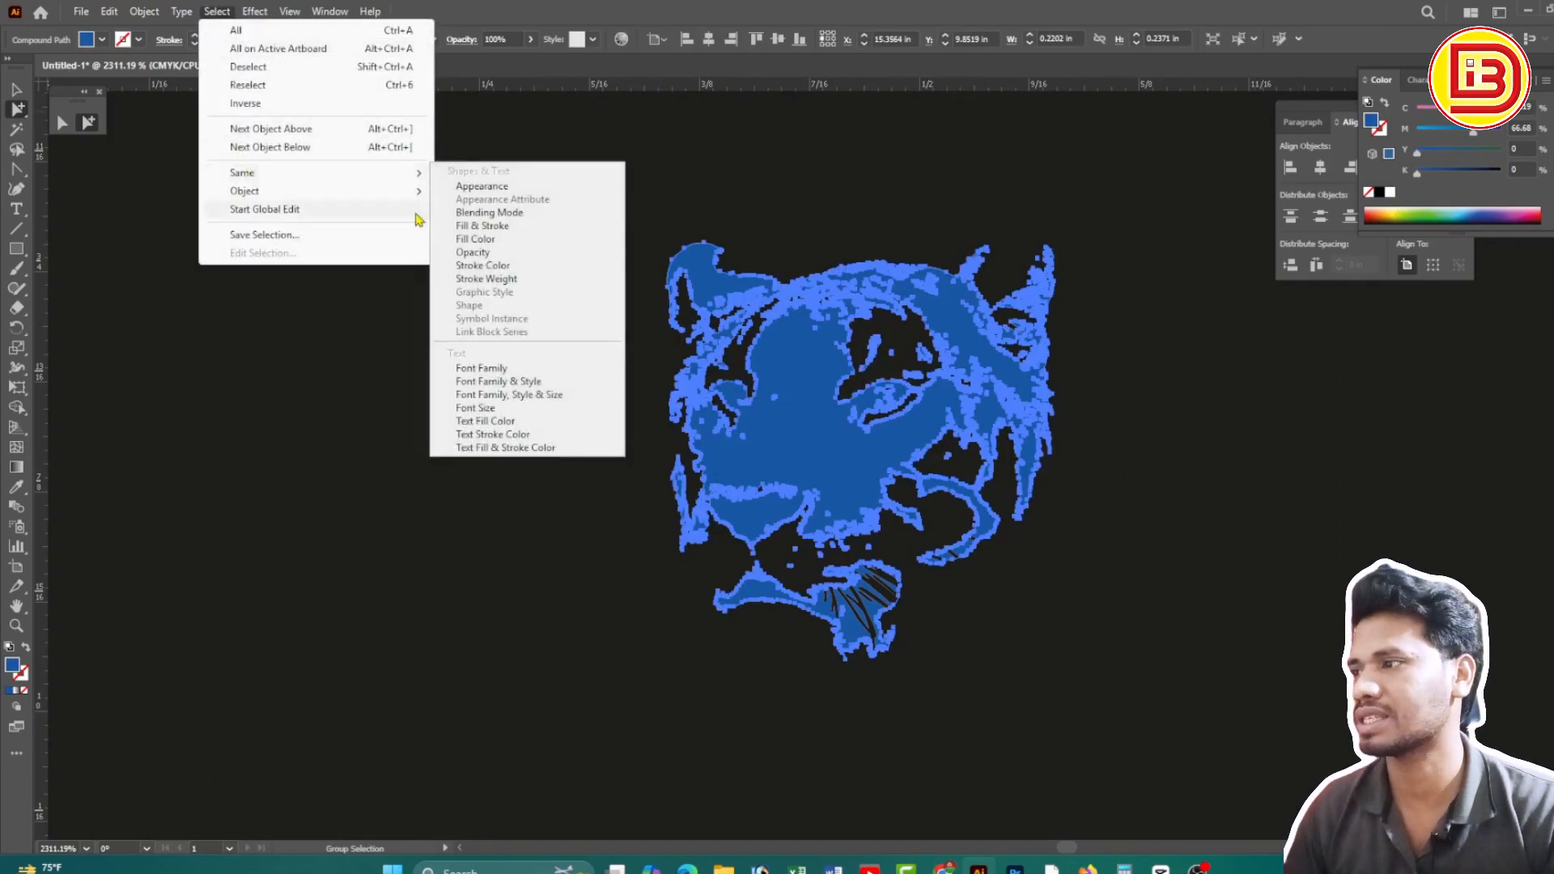
left_click(499, 240)
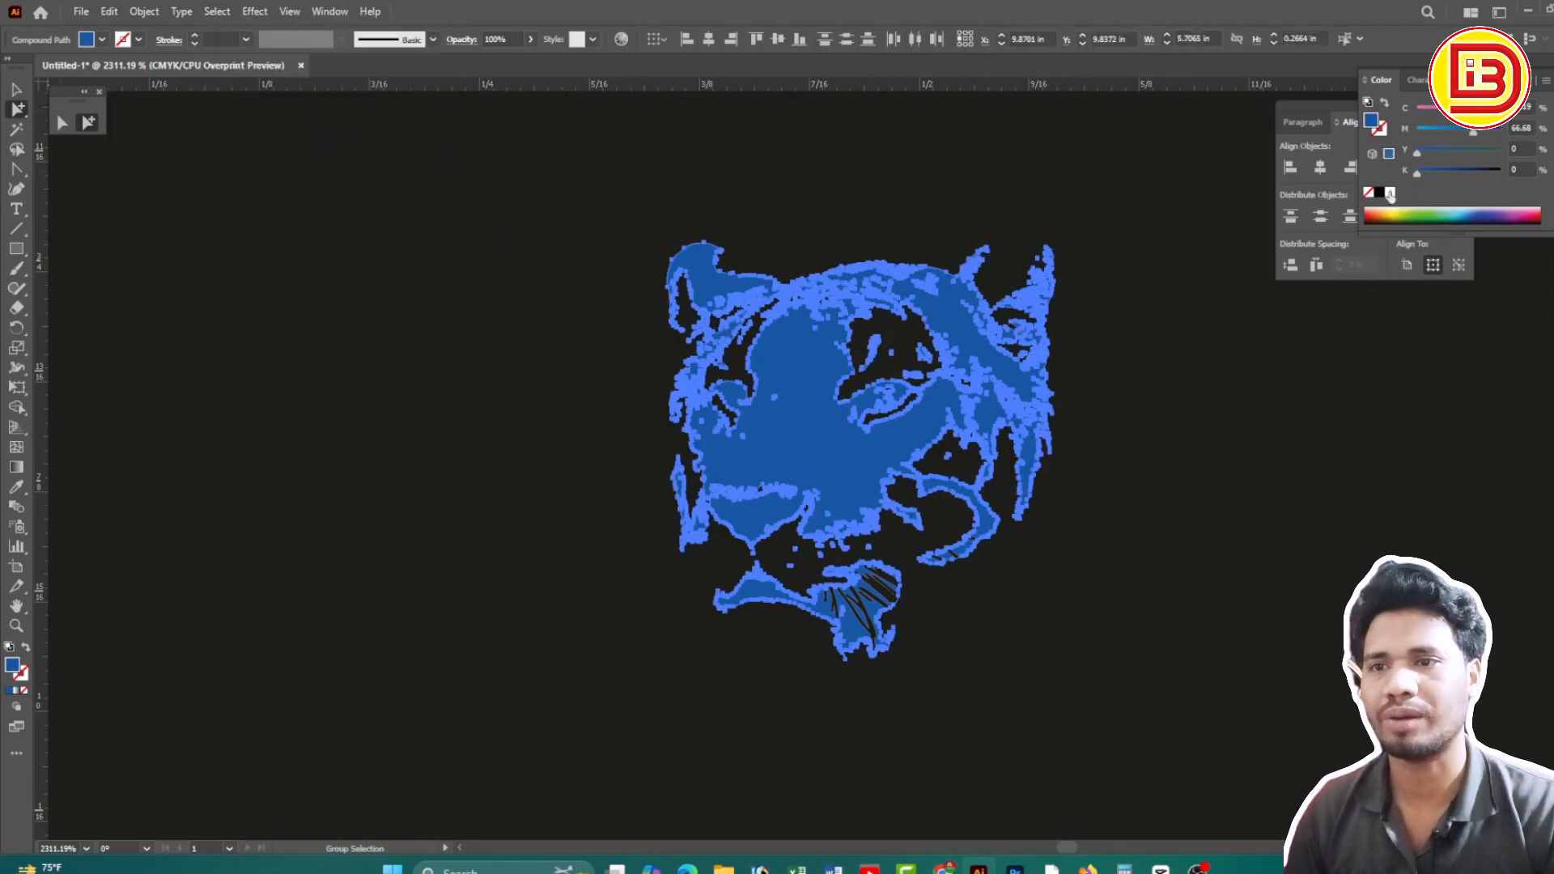
left_click(1390, 193)
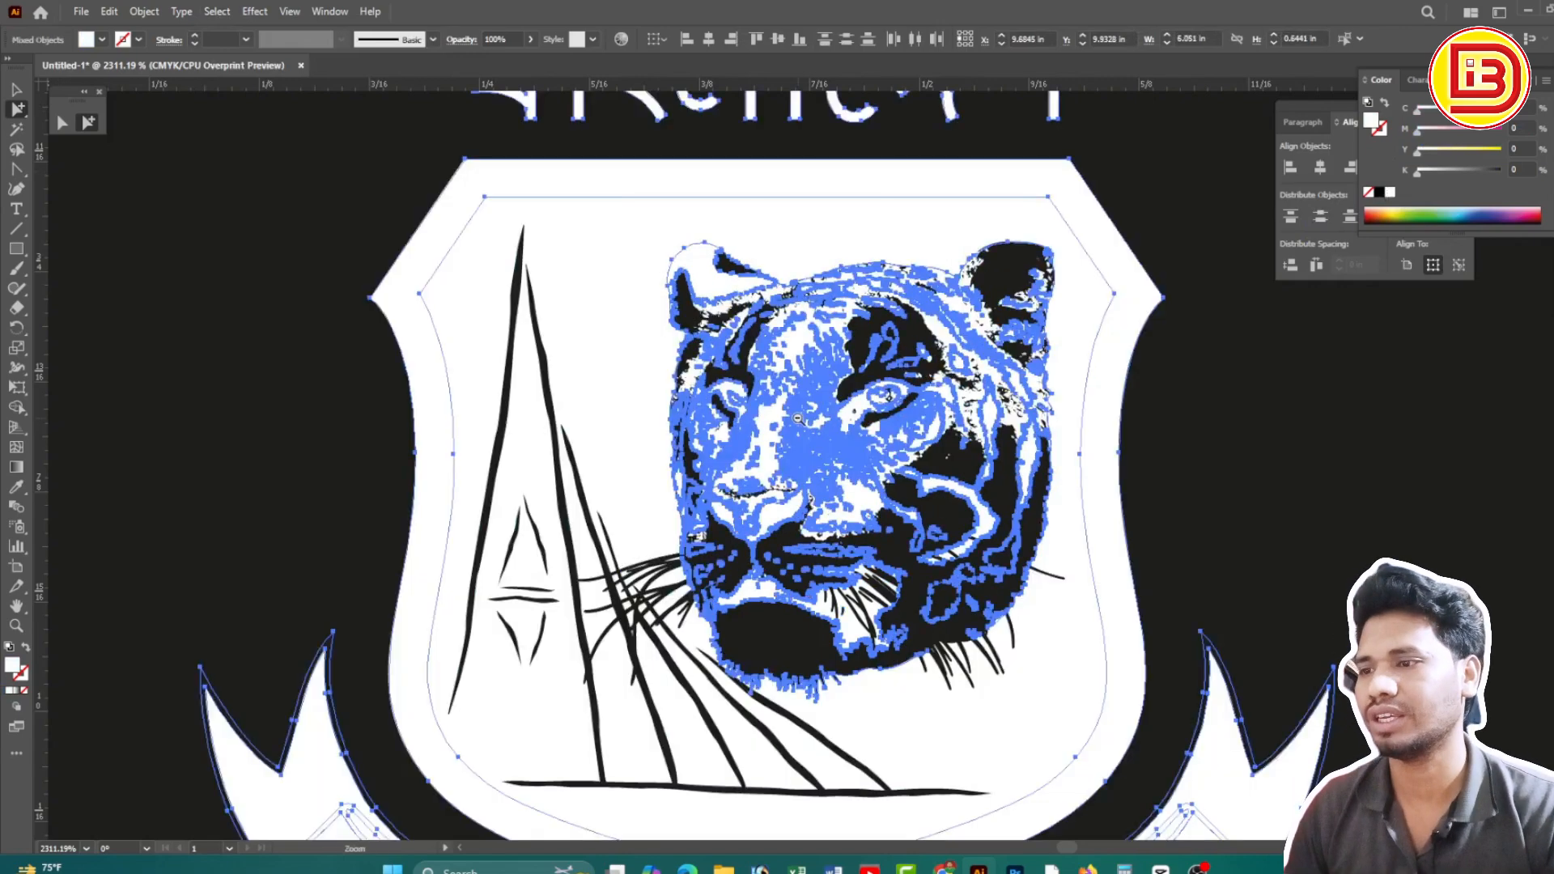
Delete the stray small circle and the ring's inner circle near the ribbon's end
left_click(798, 418, "ctrl+alt")
left_click(797, 418, "ctrl+alt")
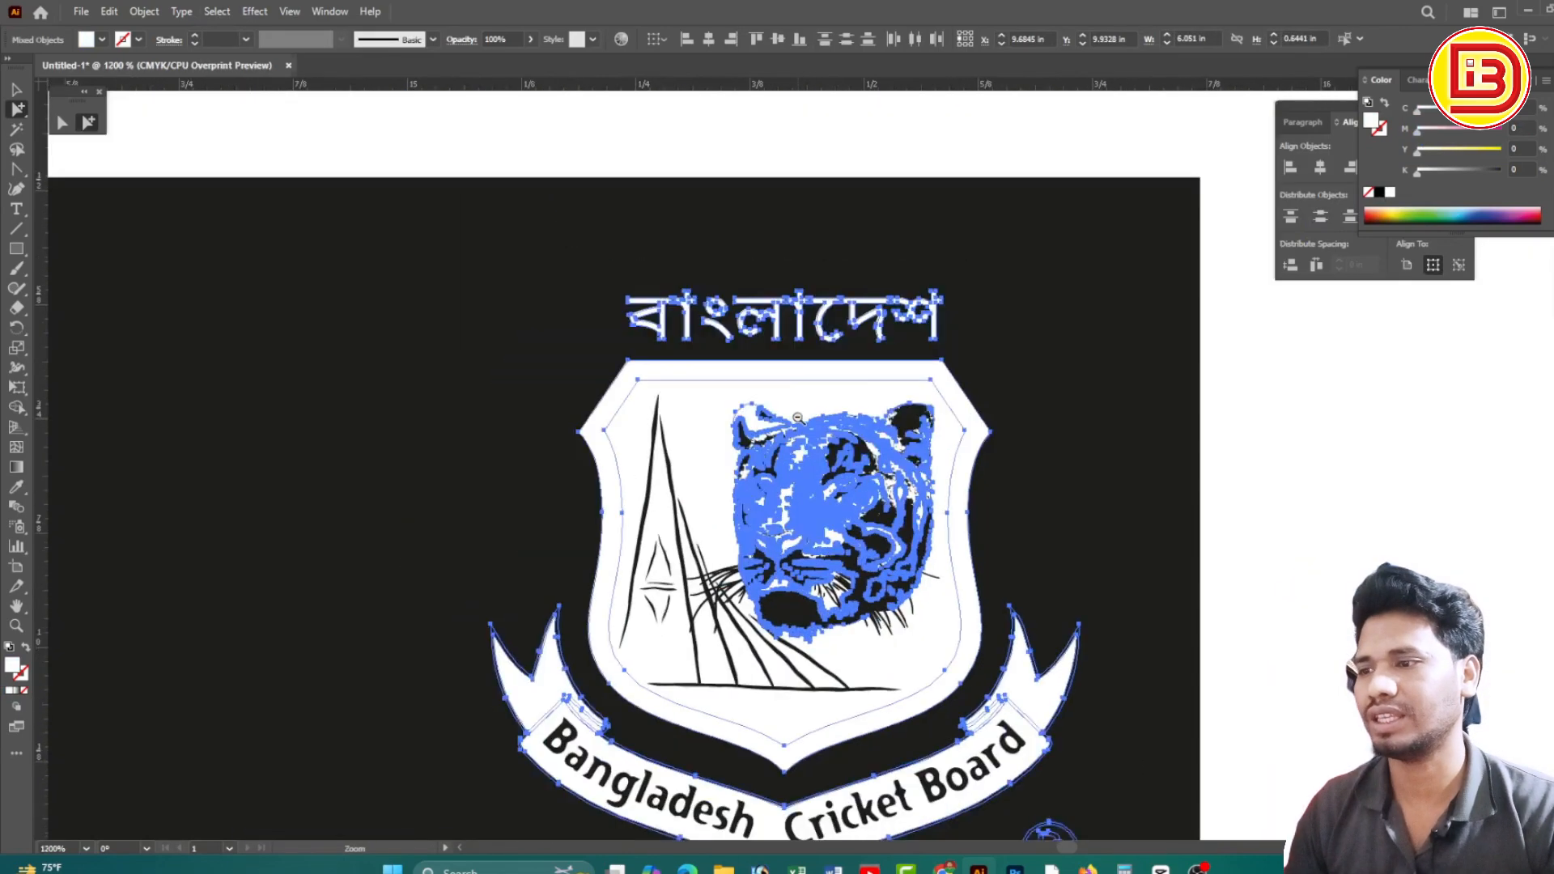
left_click(797, 418, "ctrl+alt")
left_click(797, 418, "ctrl+alt")
left_click(974, 285)
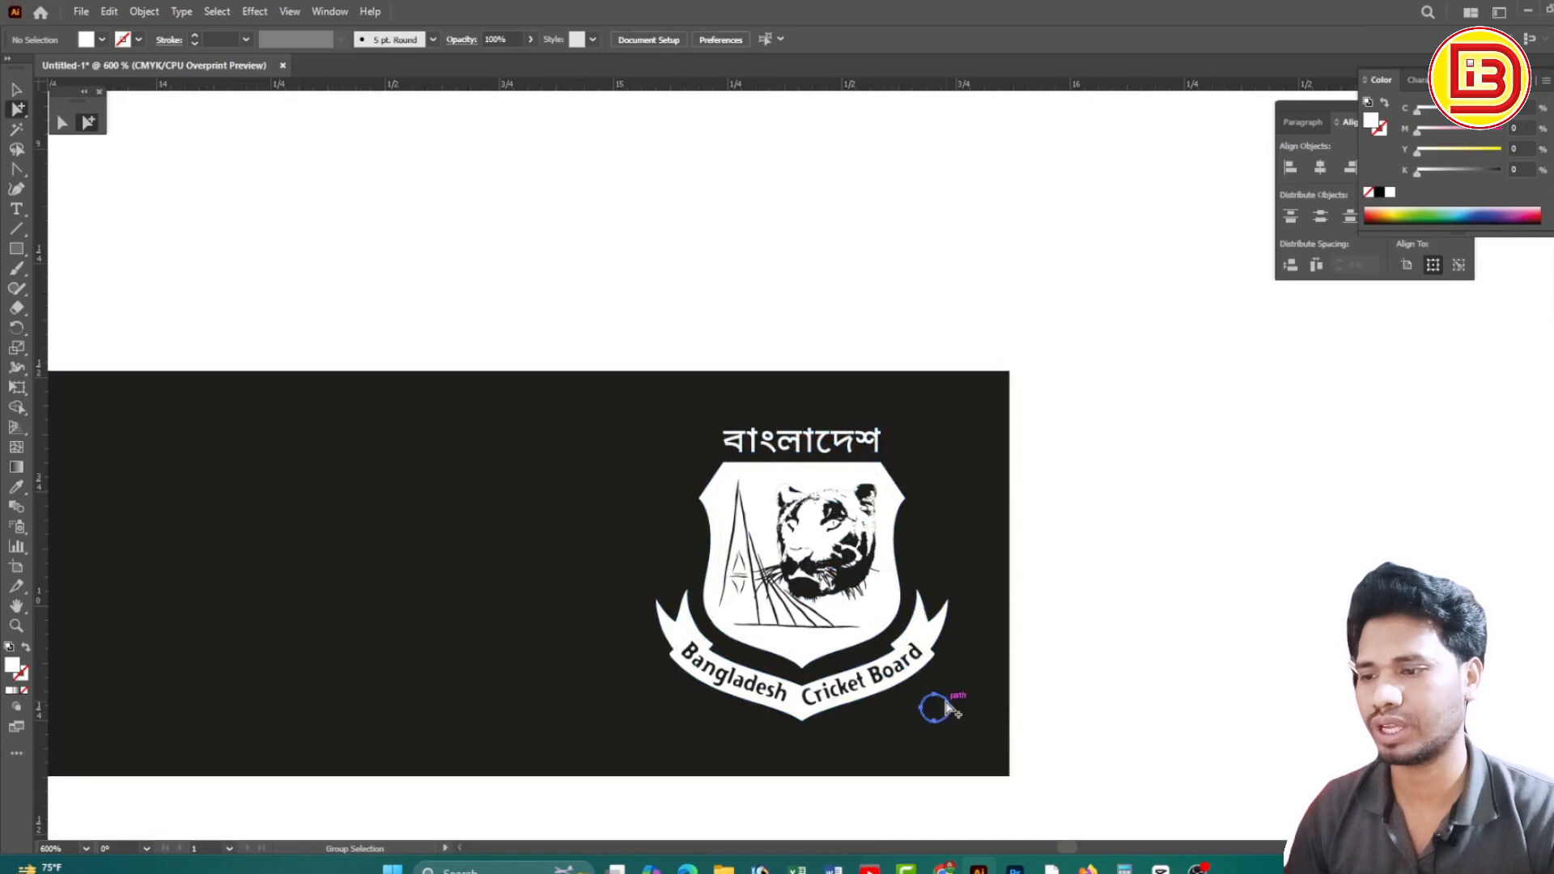
left_click(939, 715)
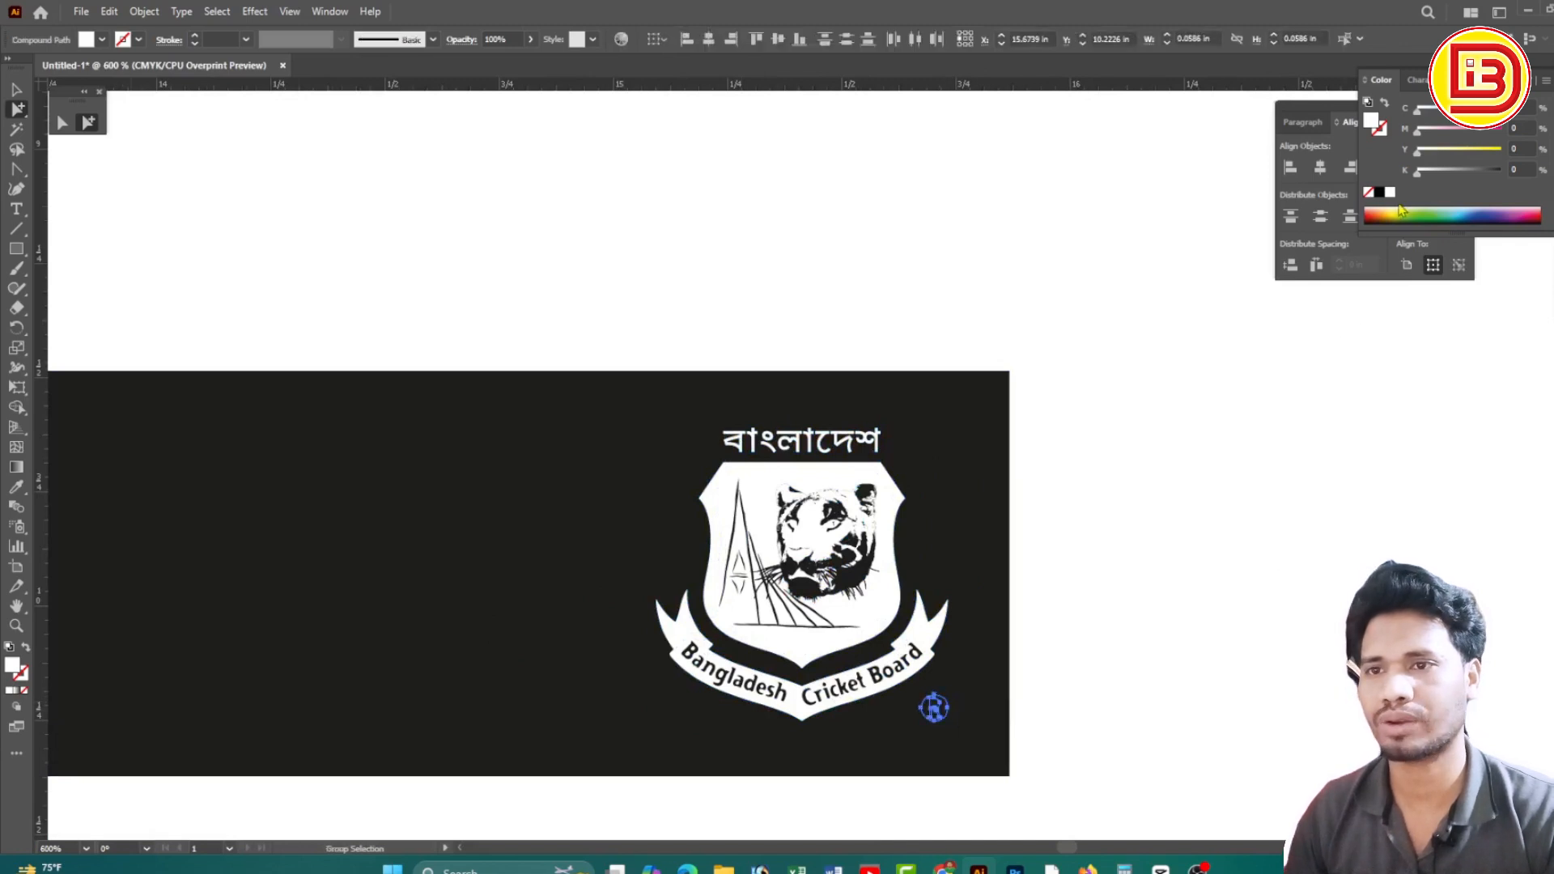
key("Delete")
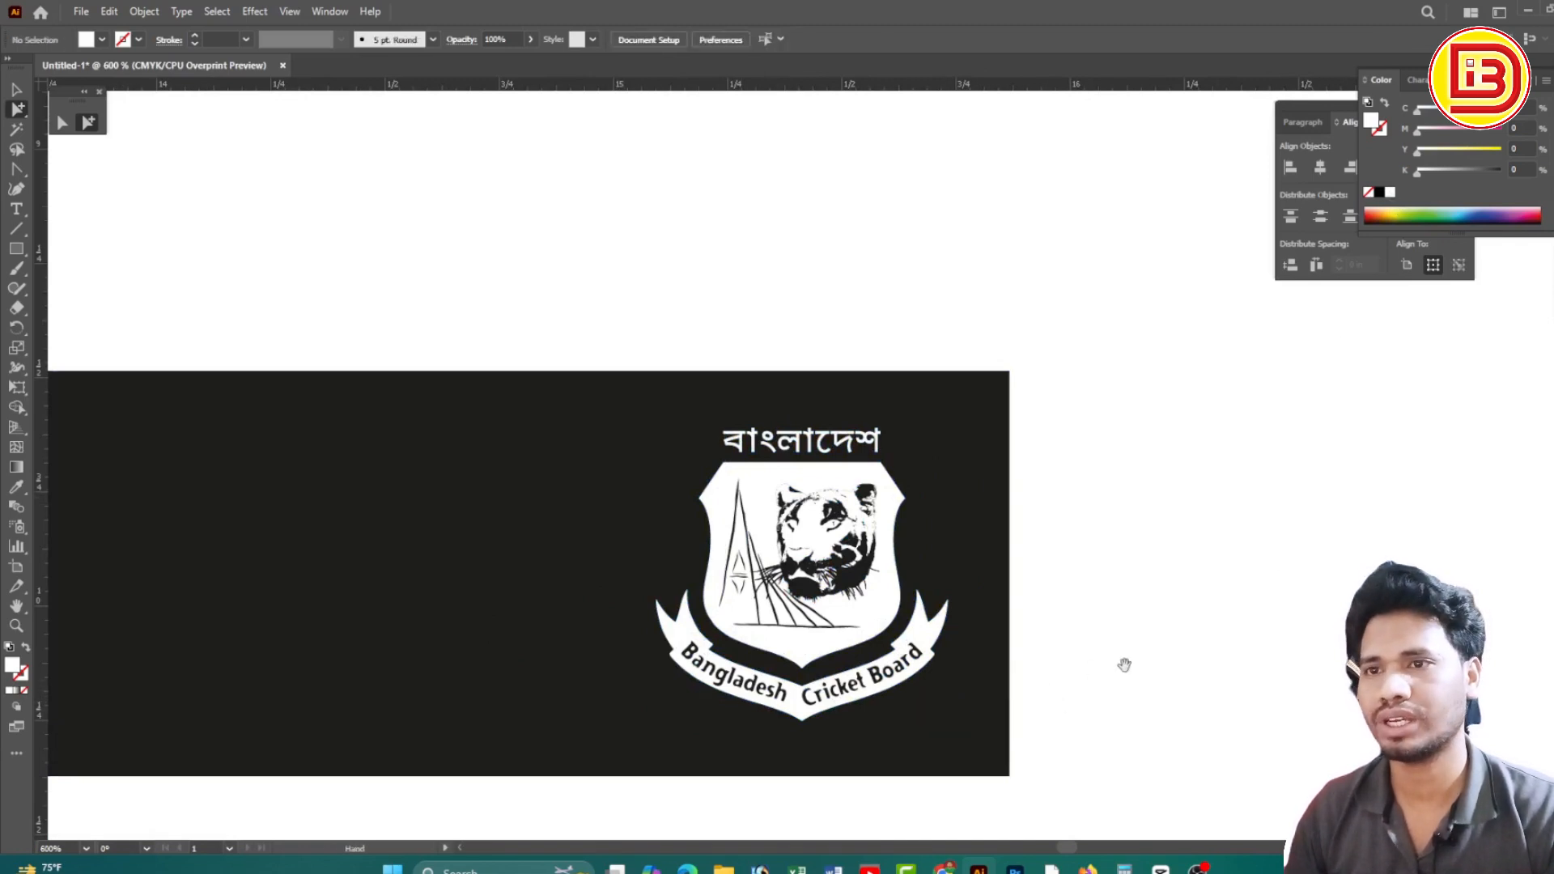
left_click_drag(1124, 666, 1152, 520)
left_click_drag(800, 506, 1065, 609)
left_click(1073, 498)
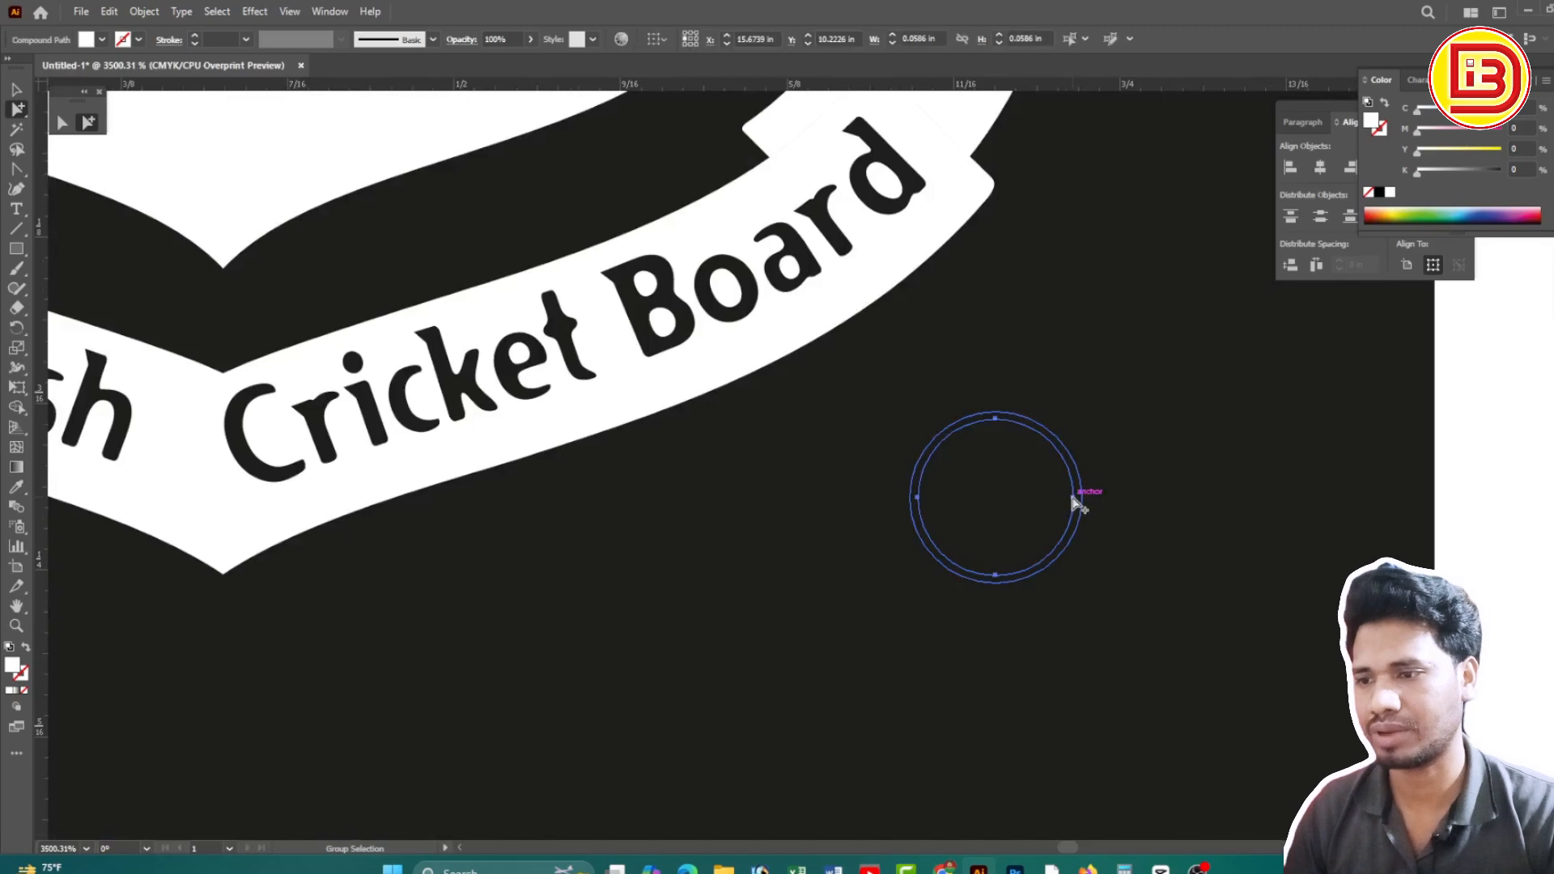
key("Delete")
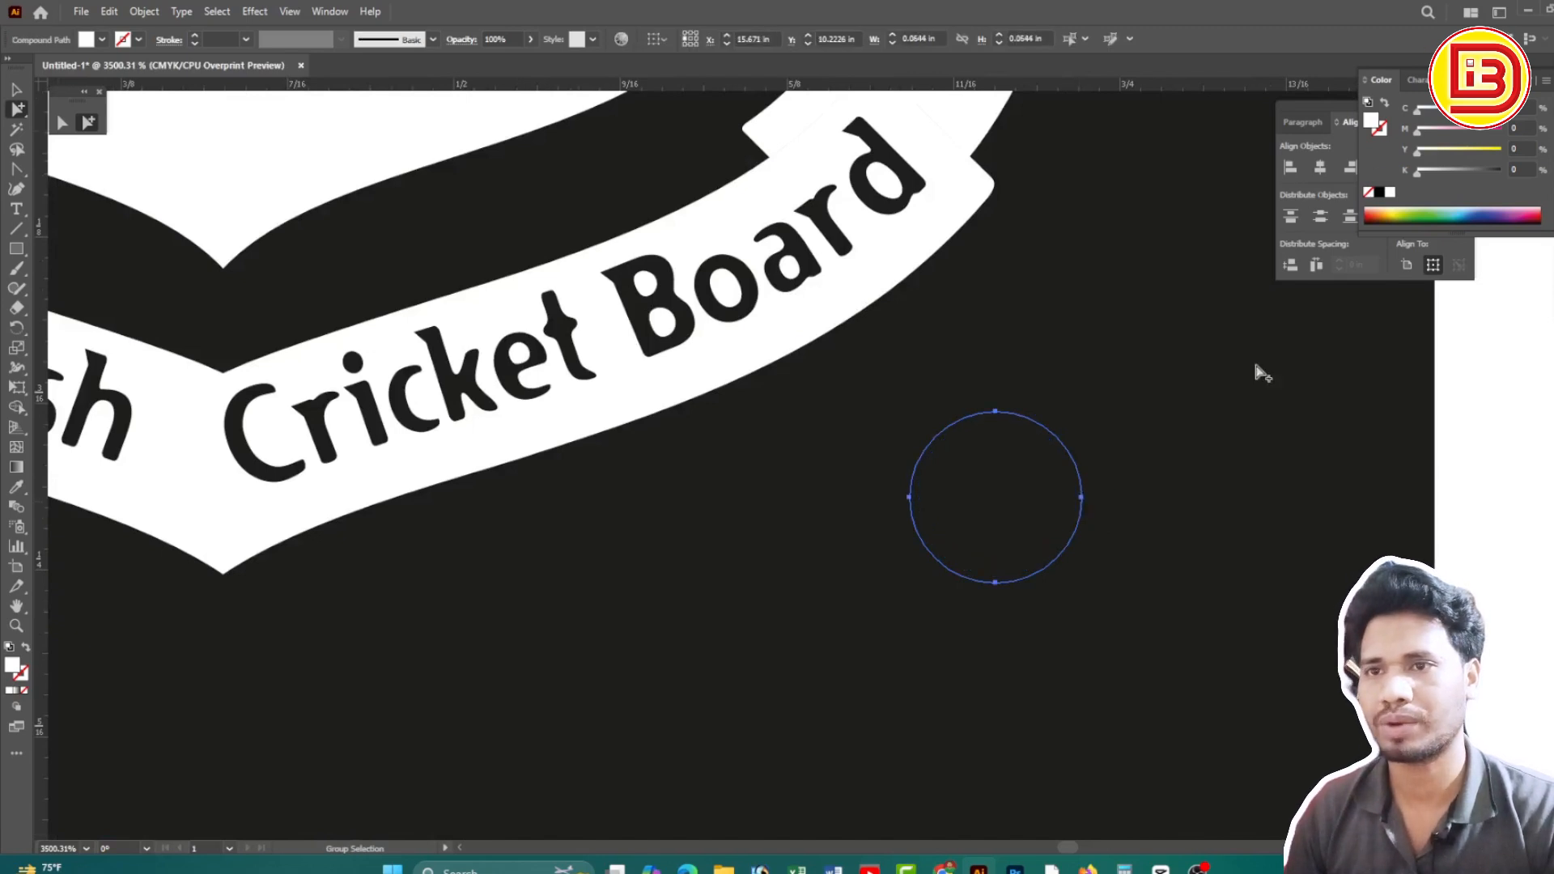
left_click(1525, 382)
Uncheck Overprint Preview in Separations Preview and view the crest with its ® mark
left_click(1552, 263)
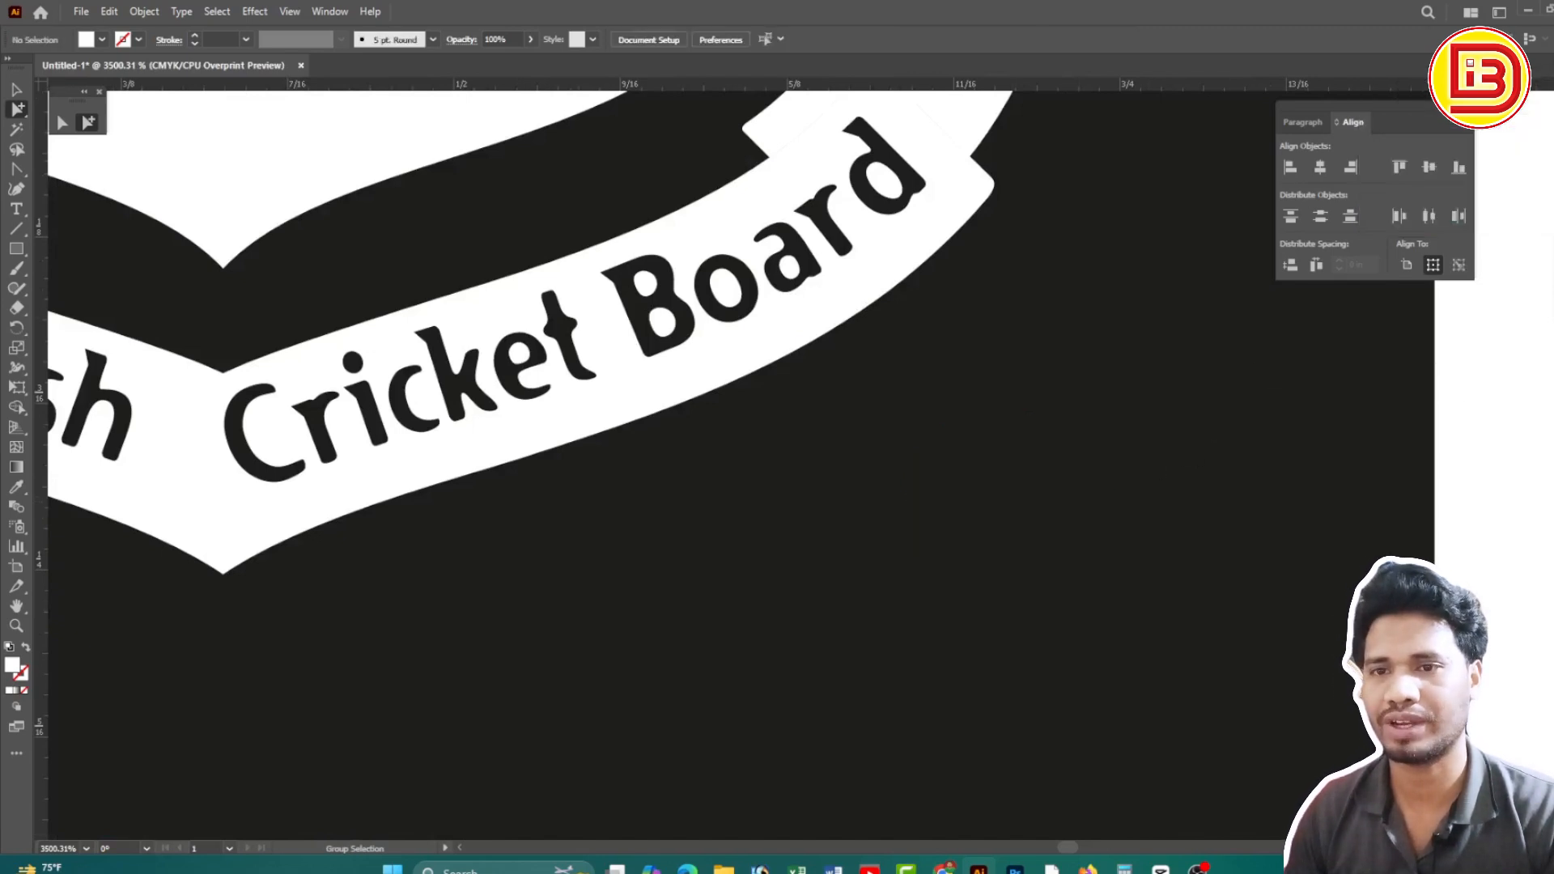
left_click(1370, 287)
left_click(785, 353, "ctrl+alt")
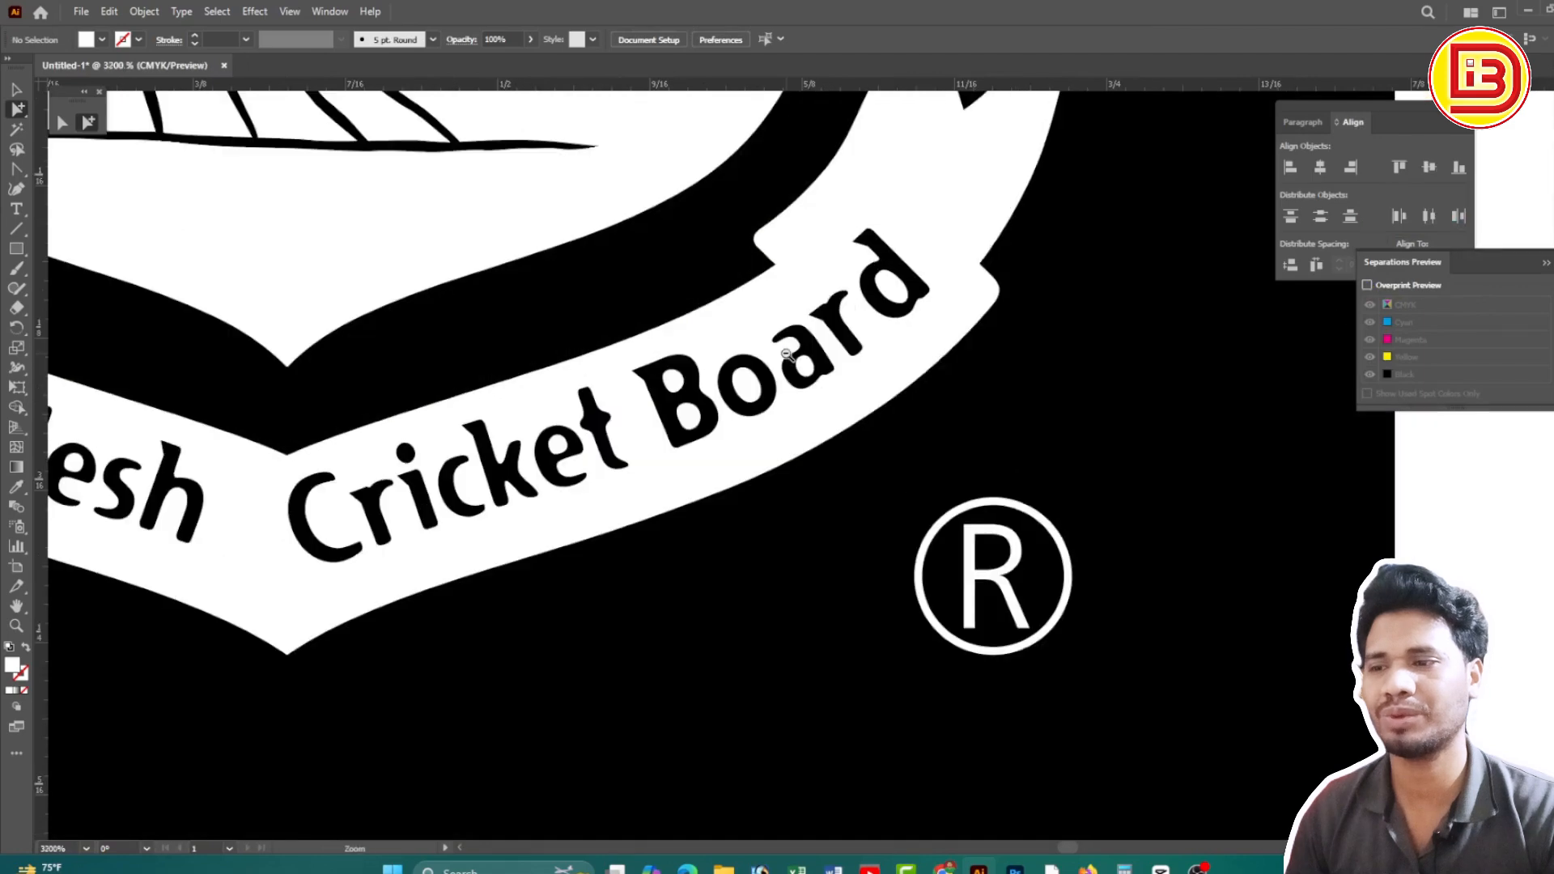
left_click(784, 354, "ctrl+alt")
left_click(784, 354, "ctrl+alt")
left_click(787, 353, "ctrl+alt")
left_click(787, 353, "ctrl+alt")
left_click_drag(789, 353, 987, 439)
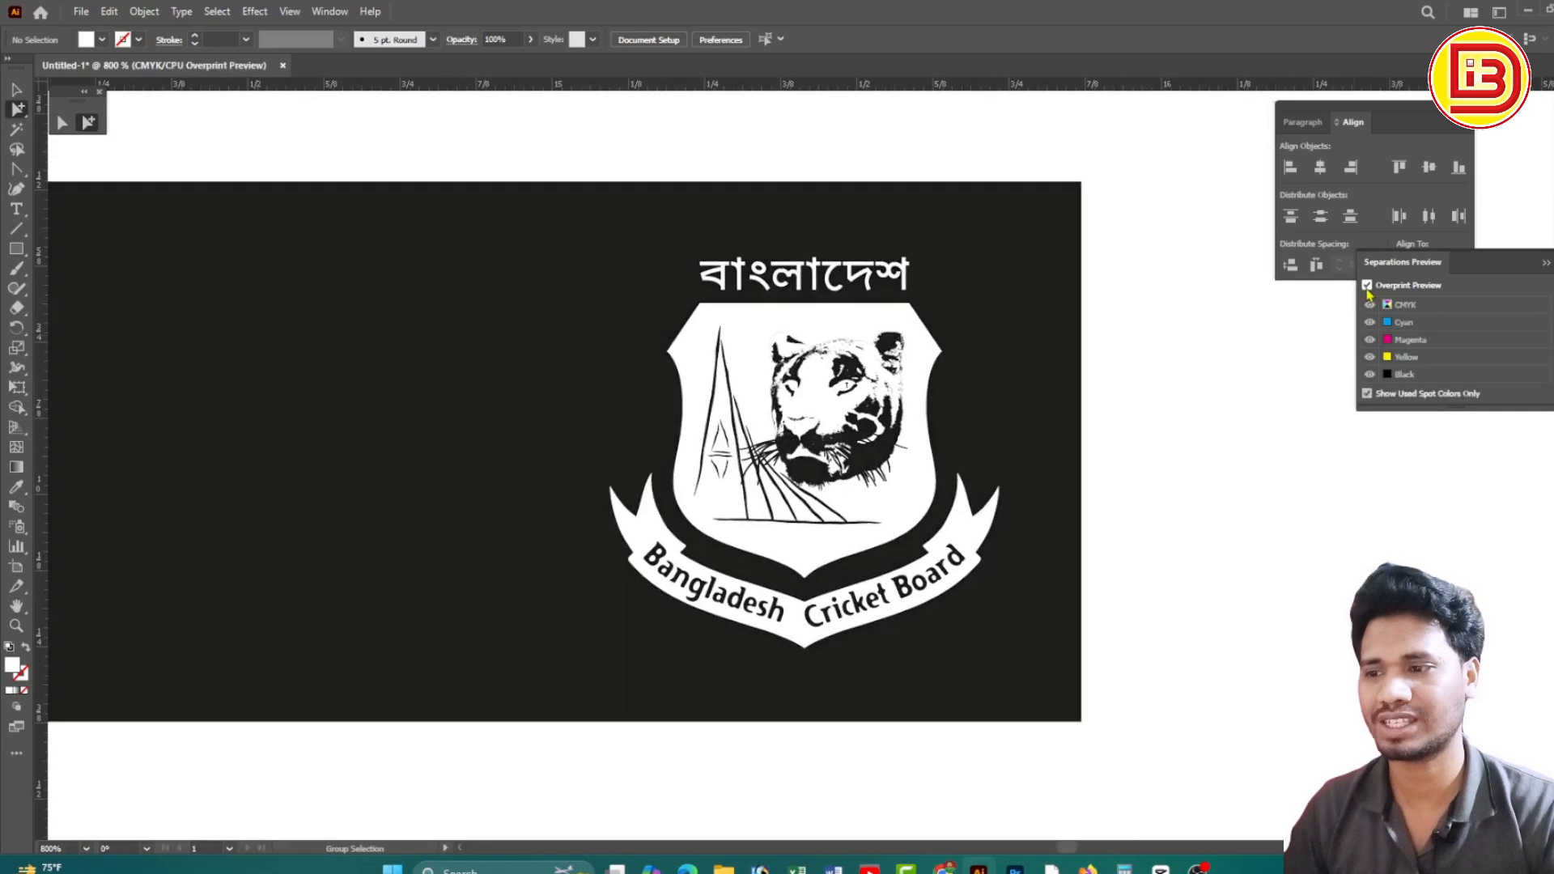
Compare overprint preview on and off, leave it off, and view the whole strip
left_click(1367, 286)
left_click(1367, 285)
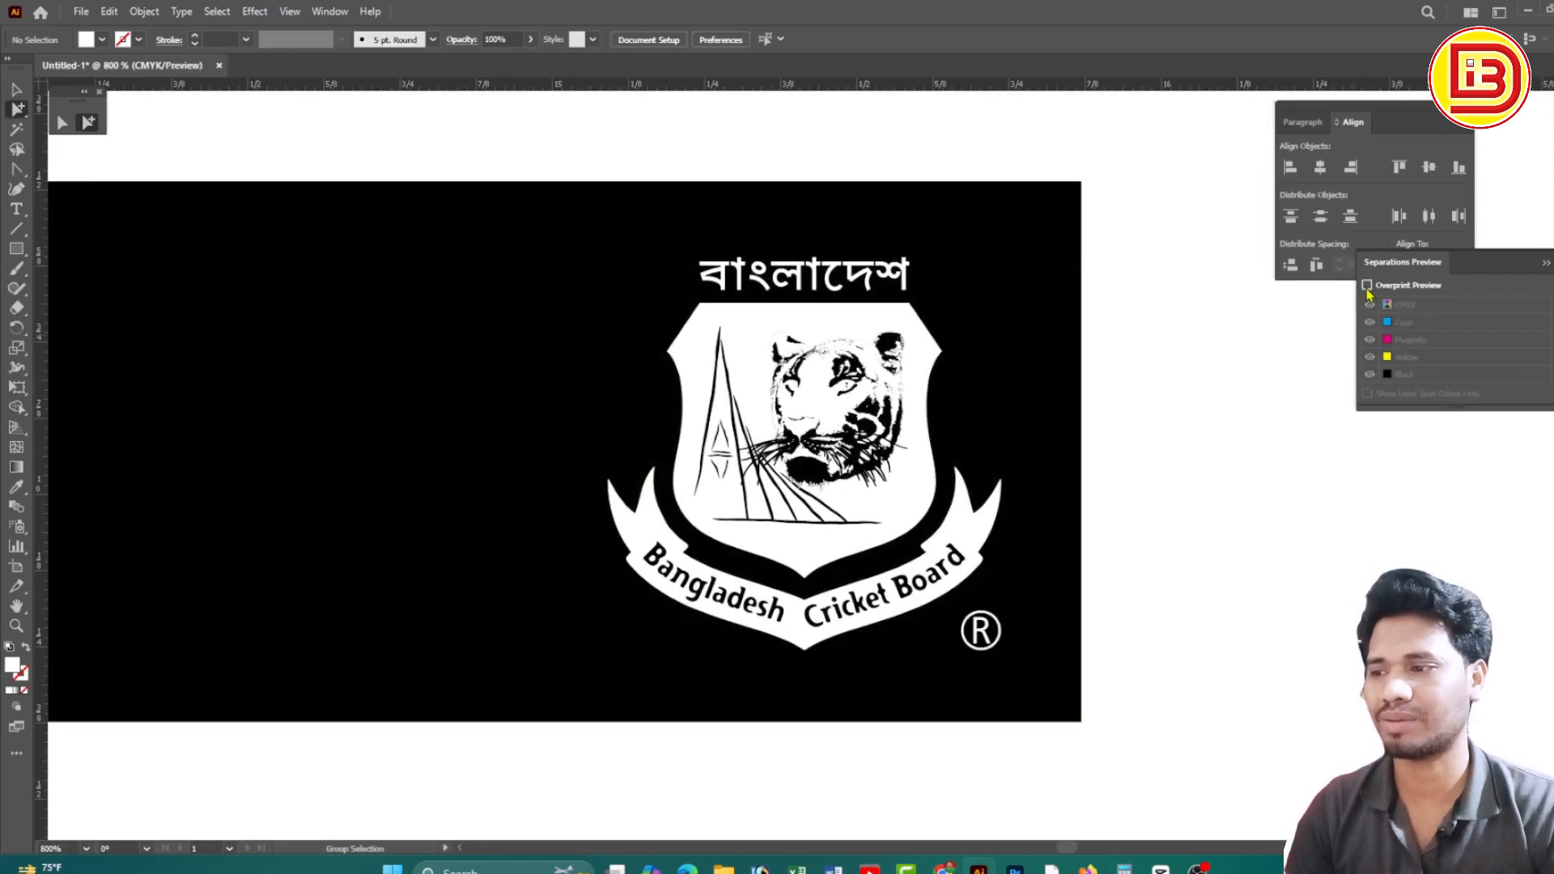
left_click(1367, 285)
left_click(1367, 286)
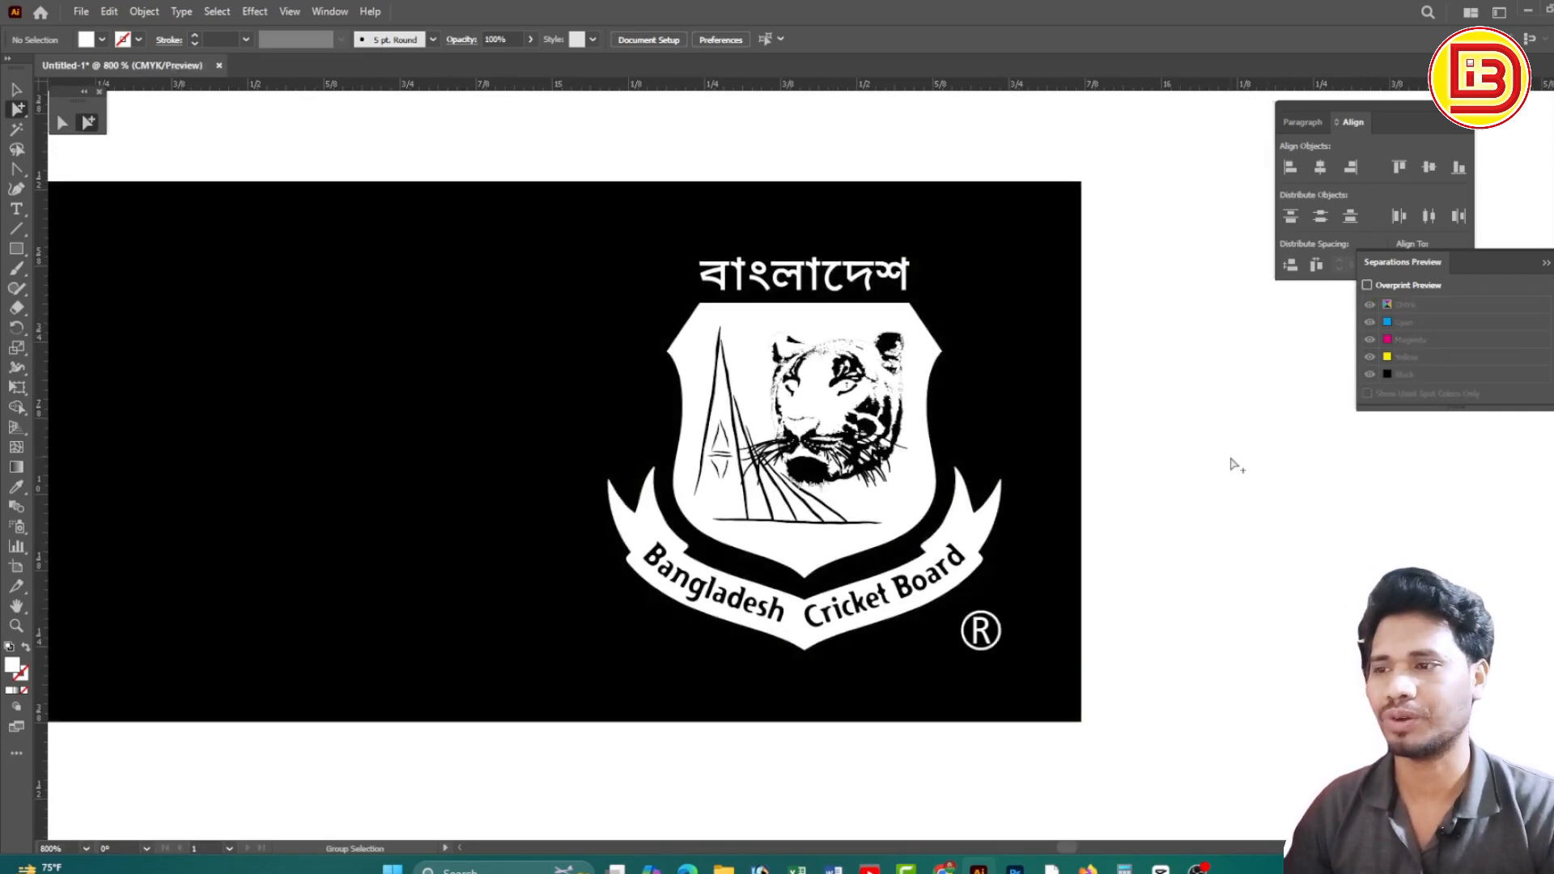
left_click(709, 501, "ctrl+alt")
left_click(708, 498, "ctrl+alt")
left_click(708, 498, "ctrl+alt")
left_click_drag(736, 489, 1058, 488)
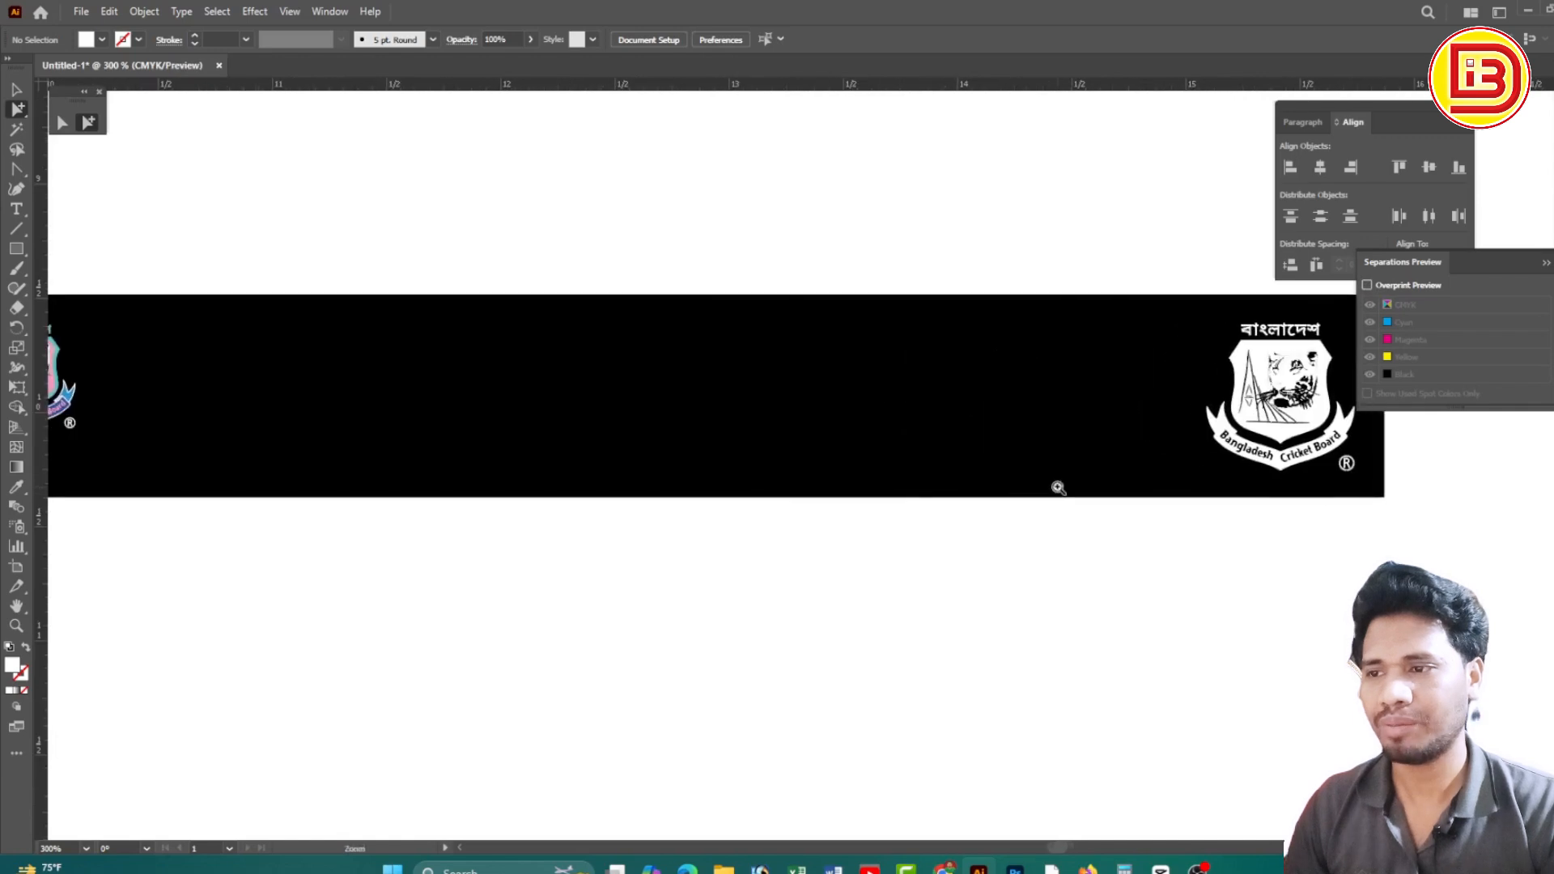
left_click(896, 442, "ctrl+alt")
left_click_drag(666, 441, 904, 428)
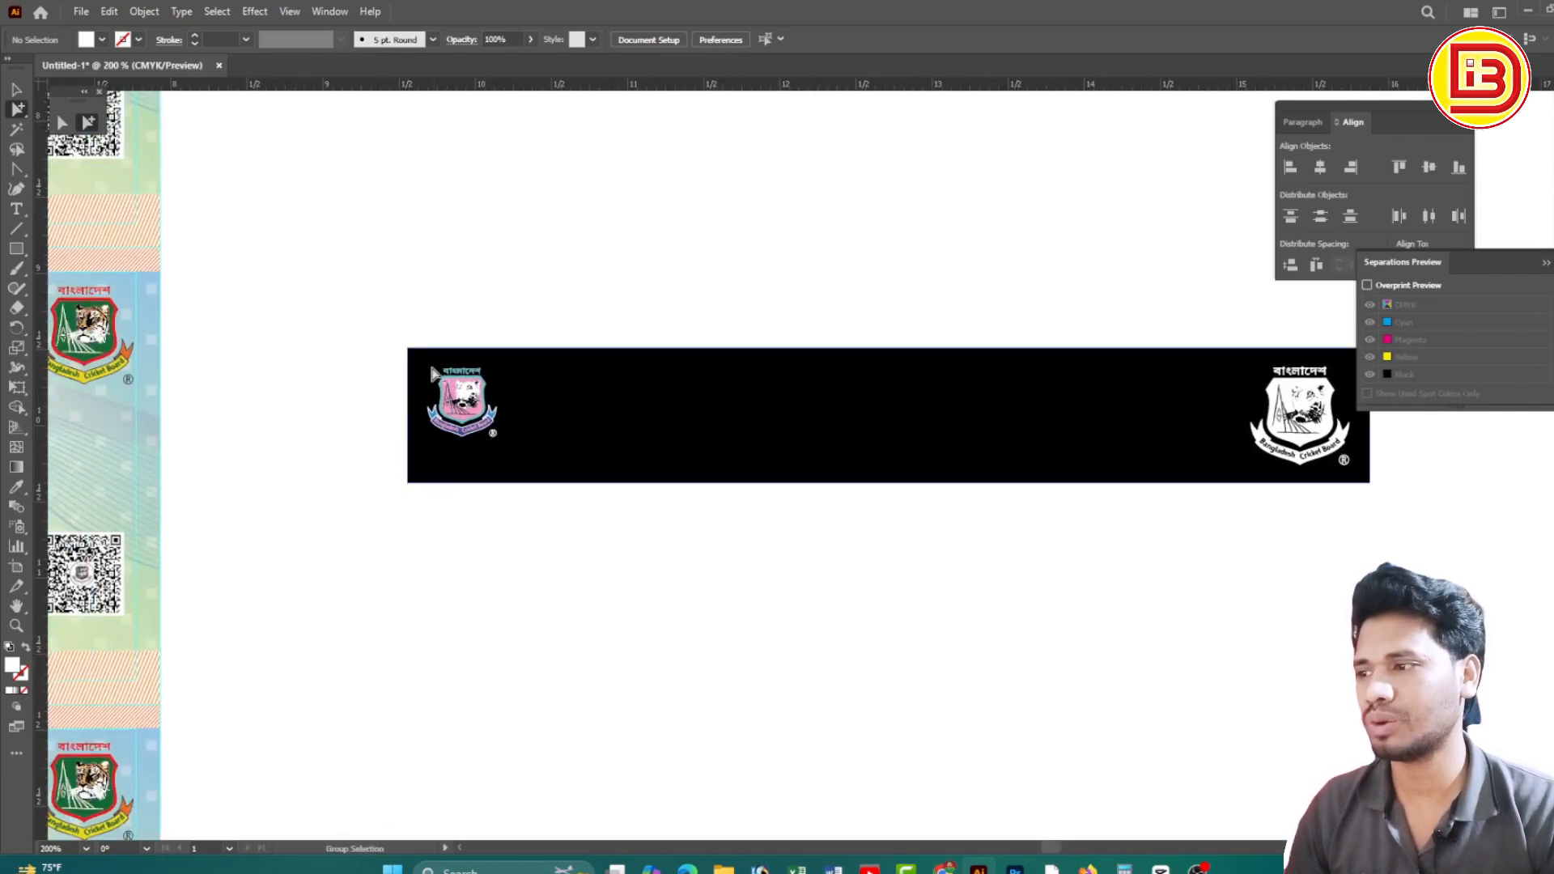
Make the Bangla lettering above the left logo's shield white
left_click_drag(376, 340, 604, 422)
left_click(664, 443, "ctrl")
left_click(603, 318)
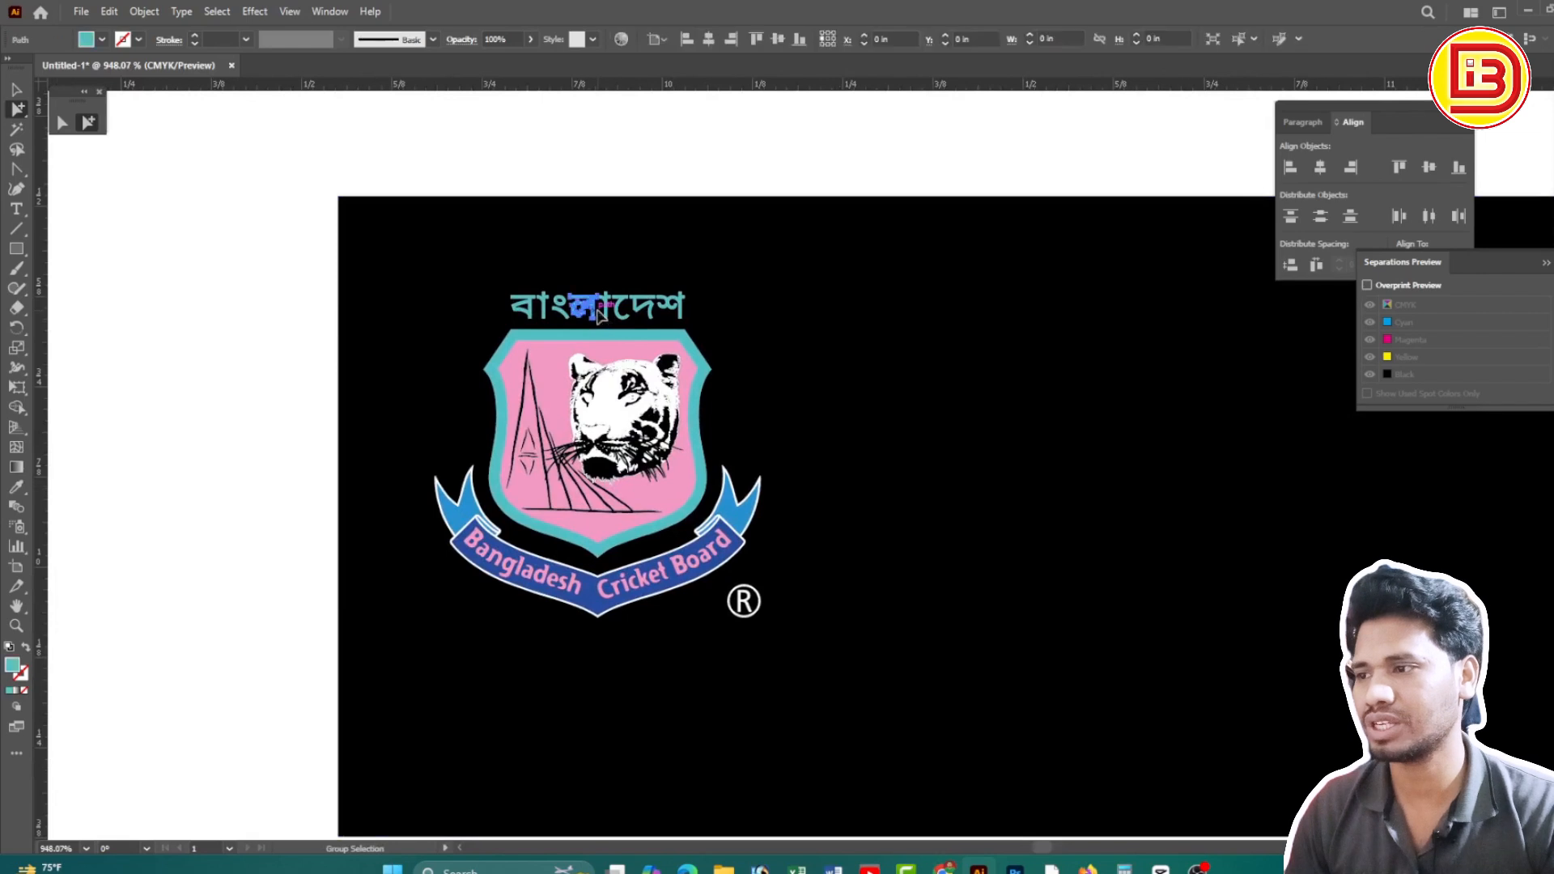
left_click(1552, 84)
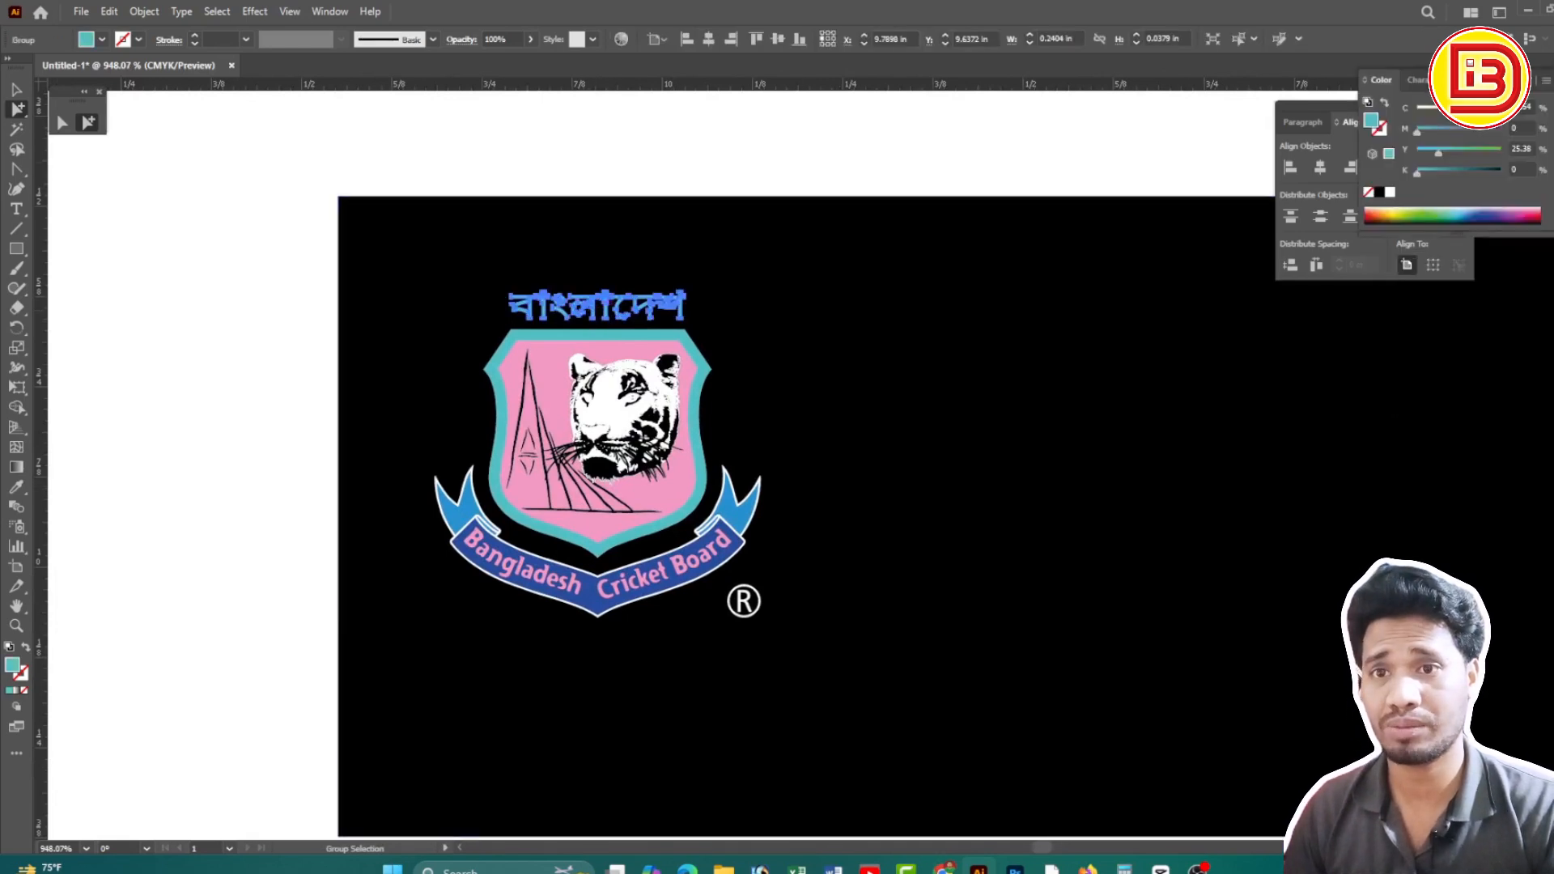
left_click(1389, 192)
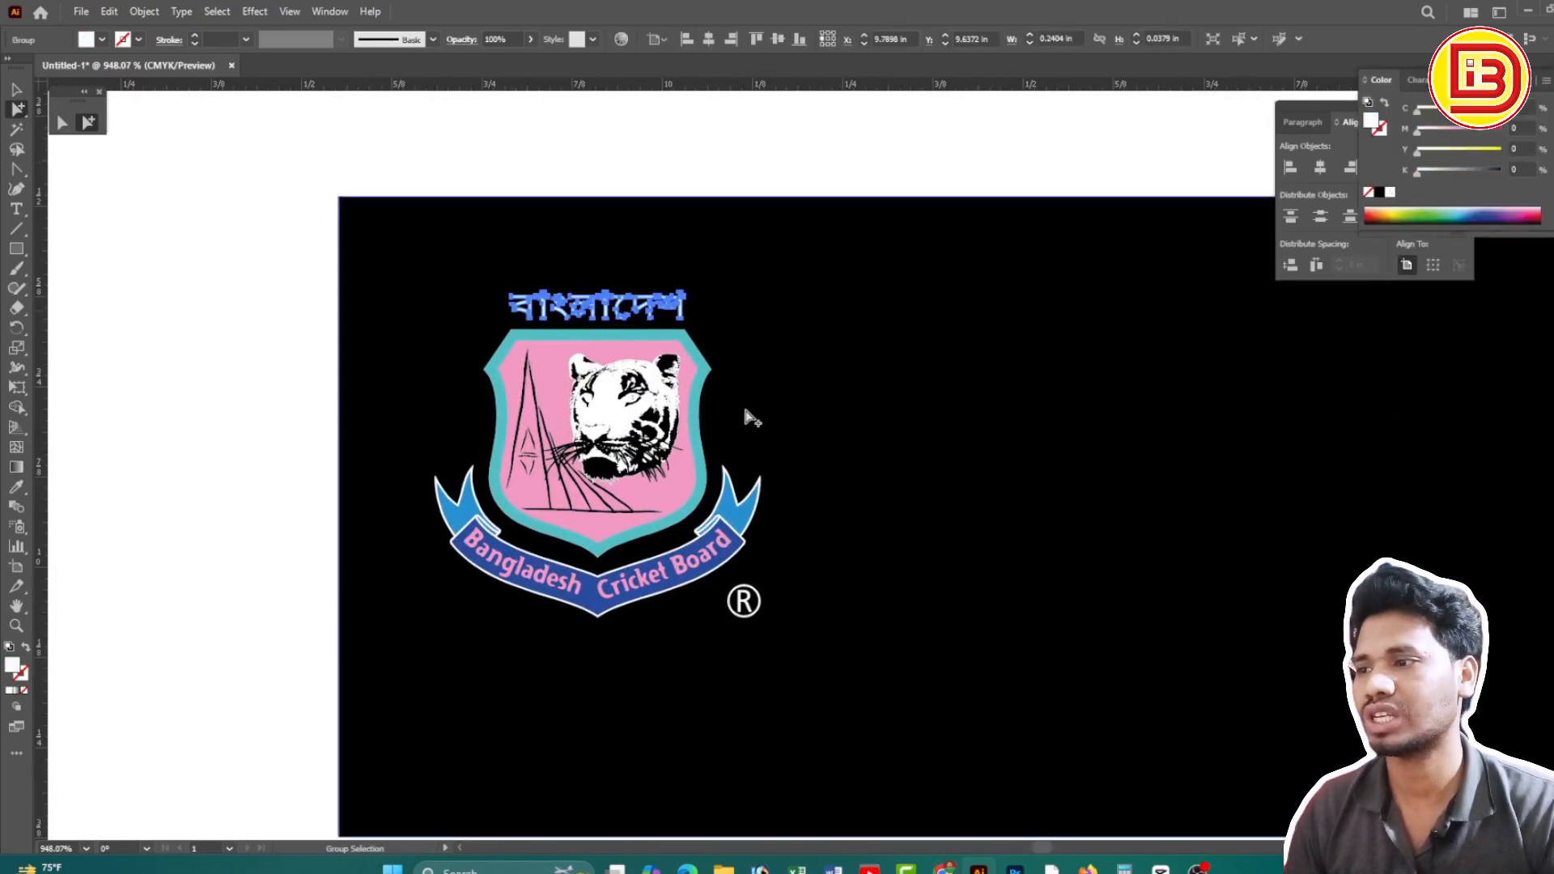
Fill the left logo's shield interior and its cyan border with white
left_click(692, 366)
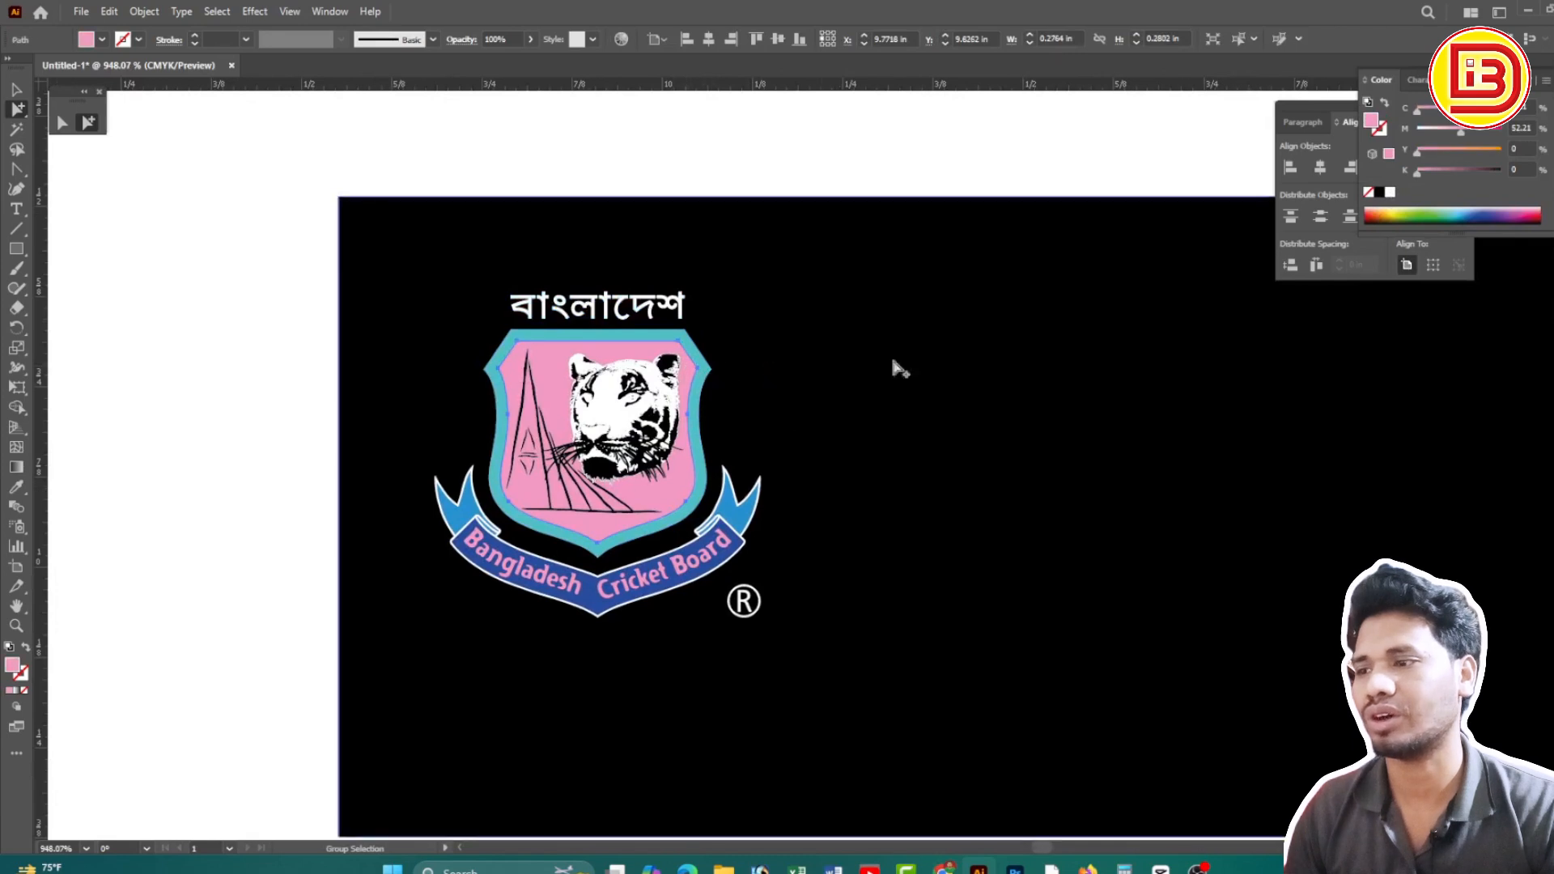
left_click(1379, 192)
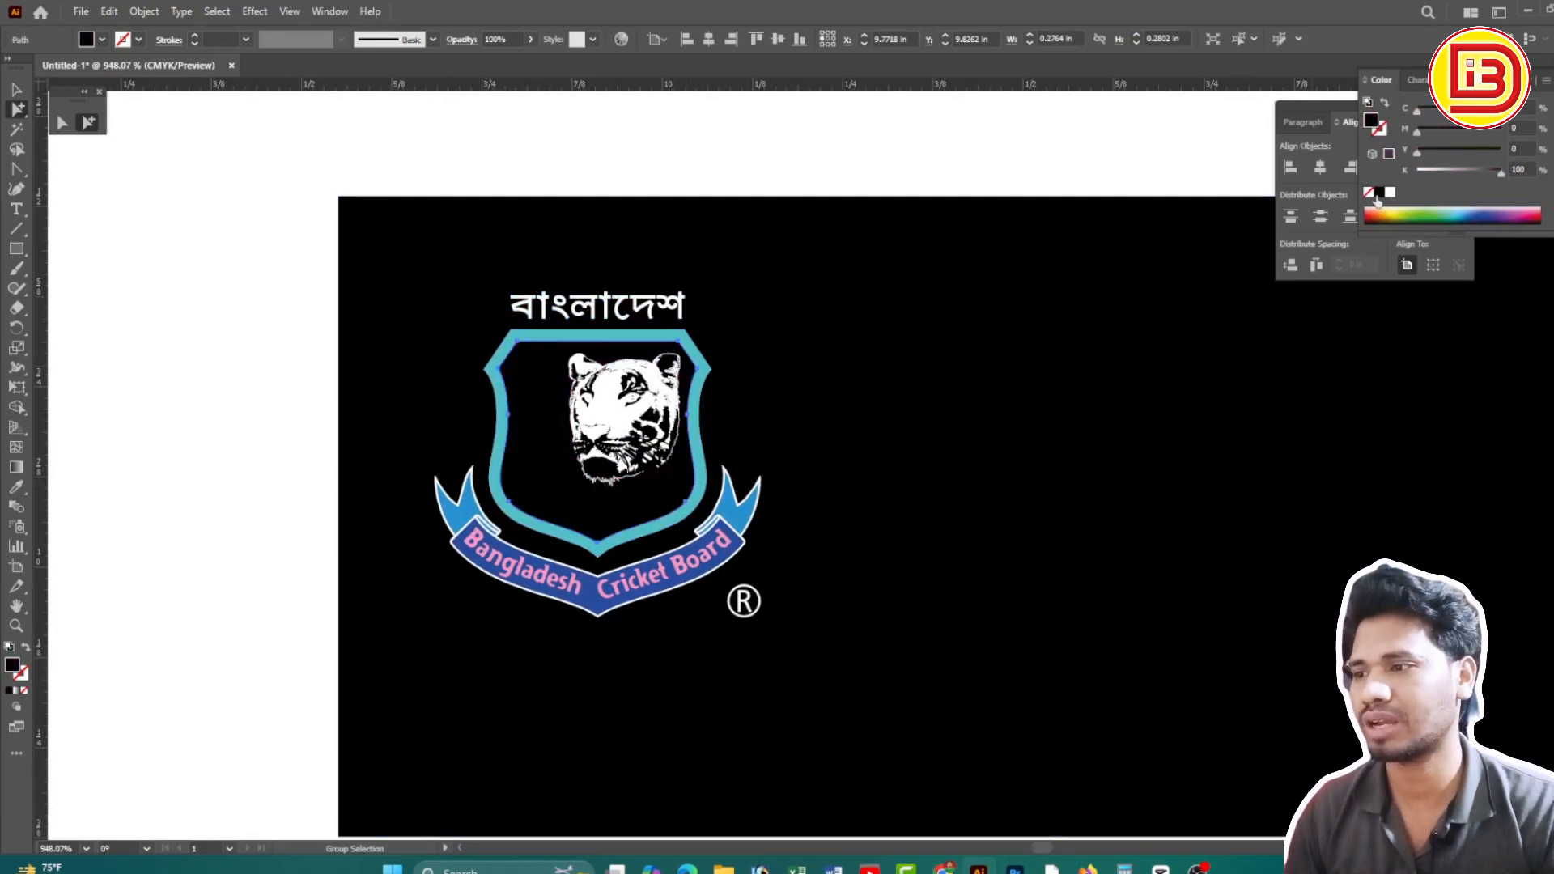
left_click(1389, 193)
left_click(708, 374)
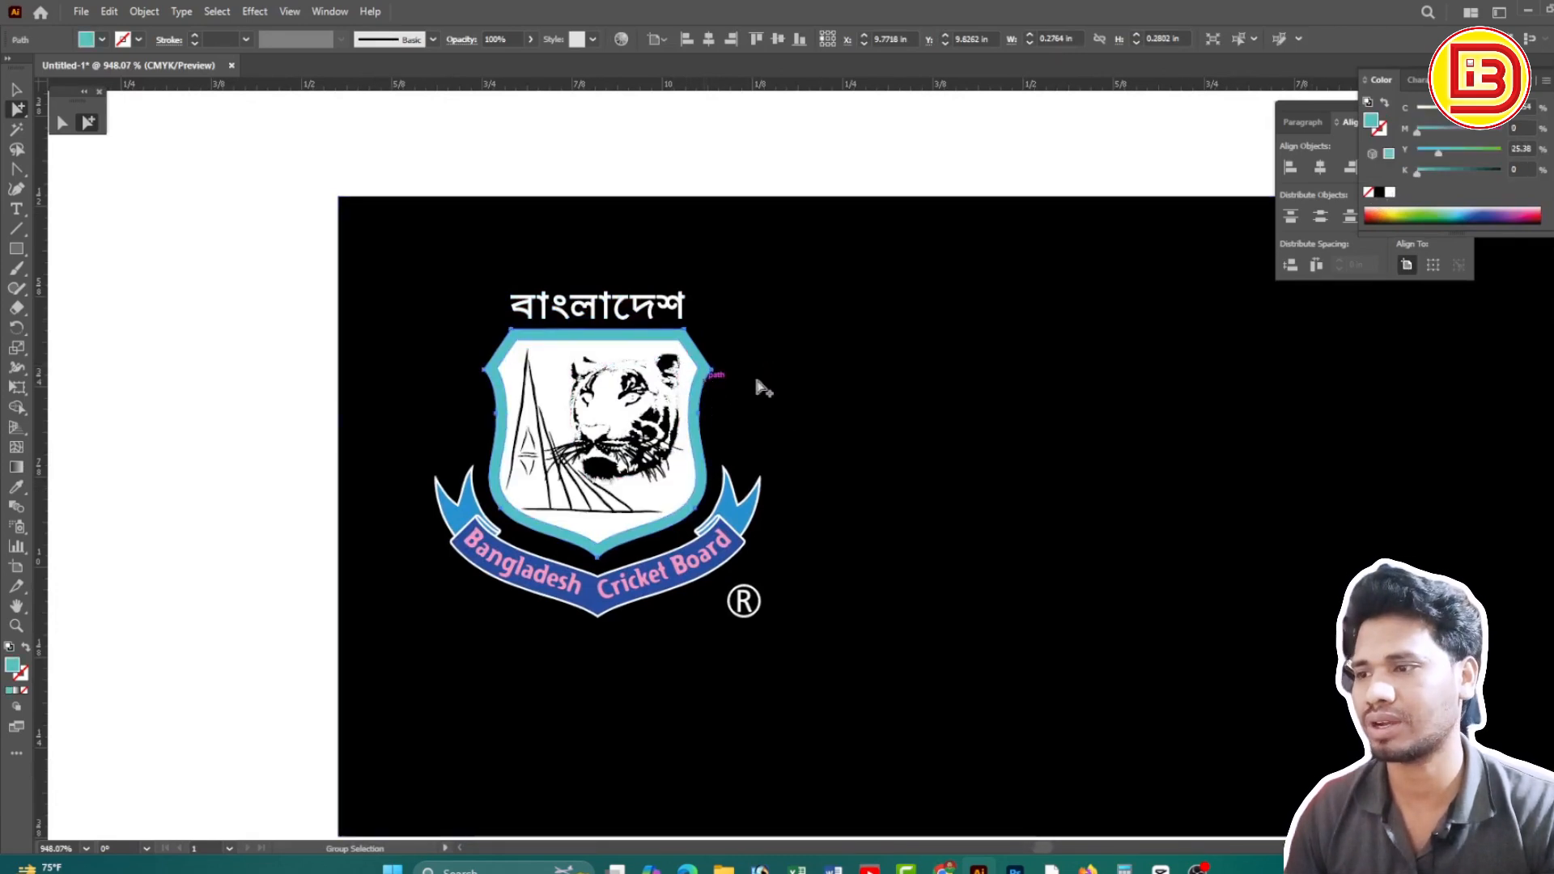
left_click(1389, 194)
Make both ribbon tails and the blue ribbon band white
left_click(978, 174)
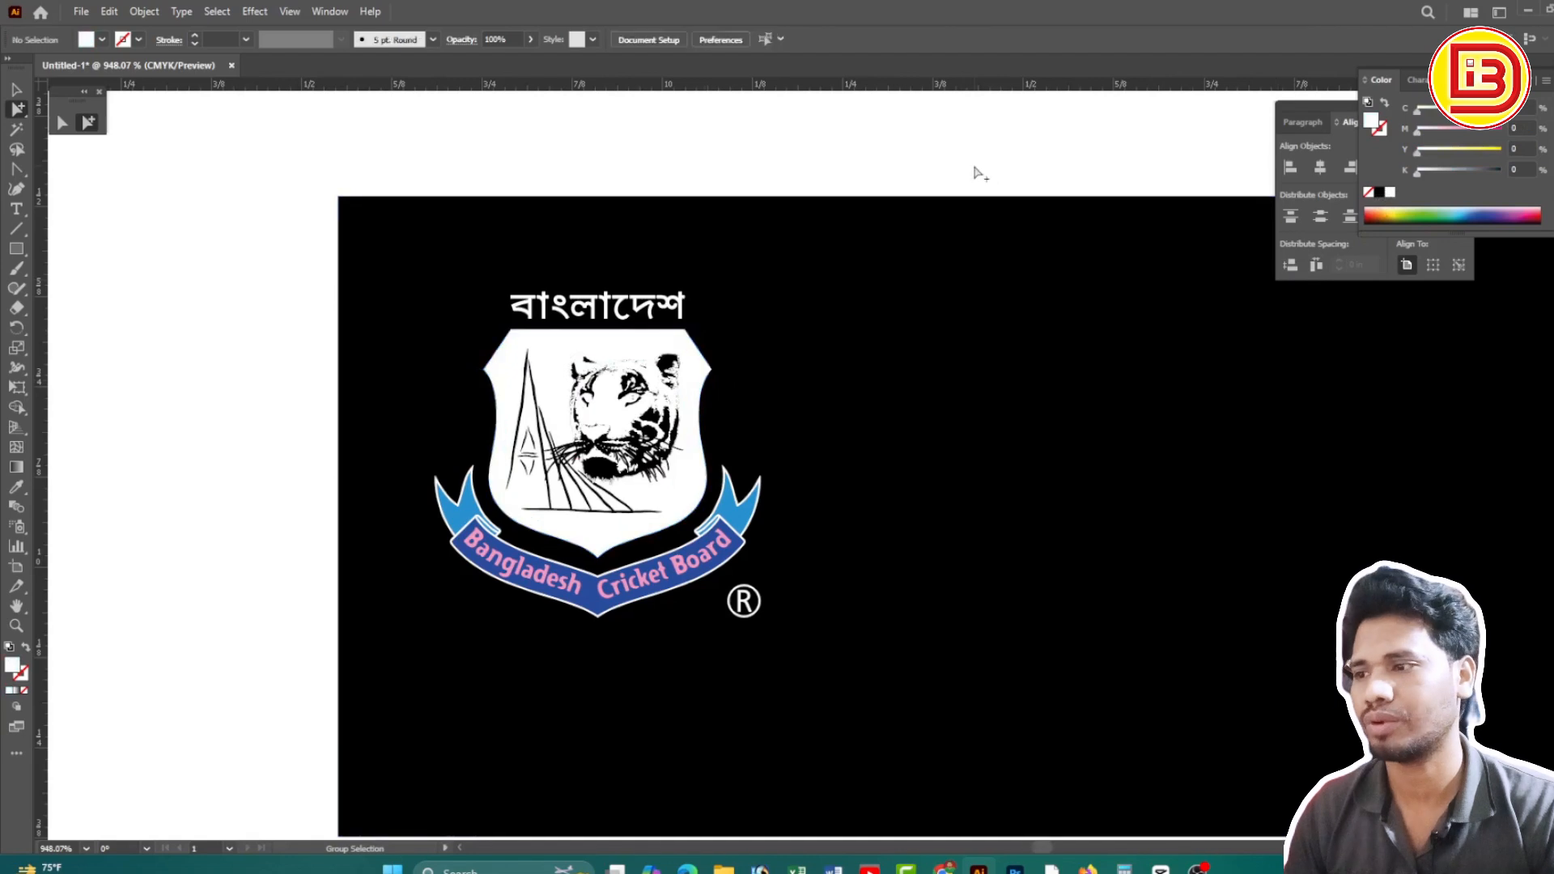
scroll(763, 477, "up", 1)
left_click_drag(867, 496, 914, 390)
left_click(890, 433)
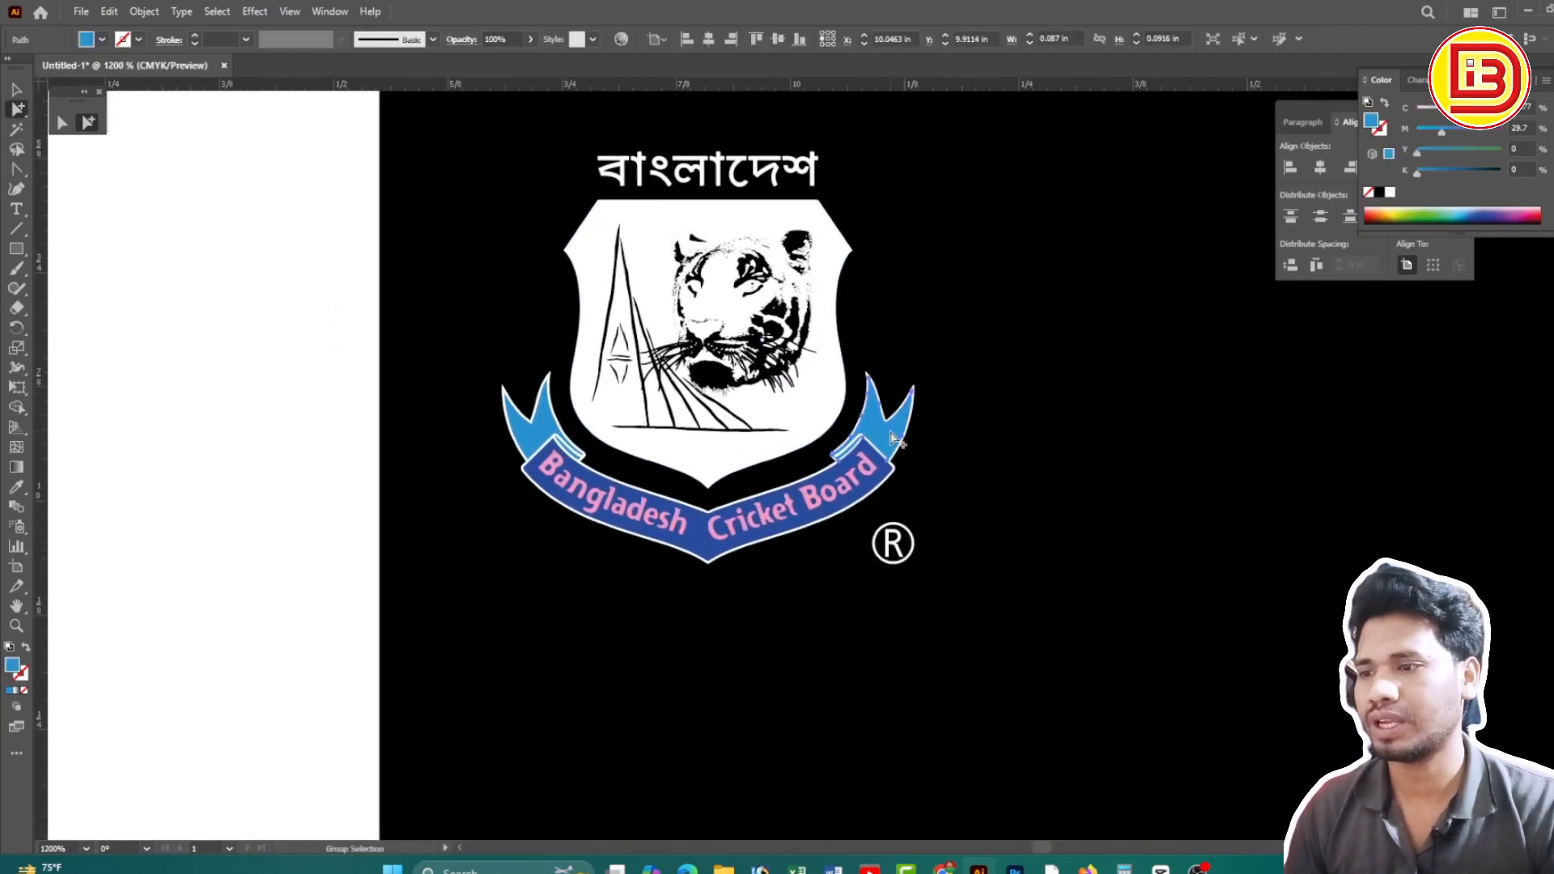
left_click(545, 432, "shift")
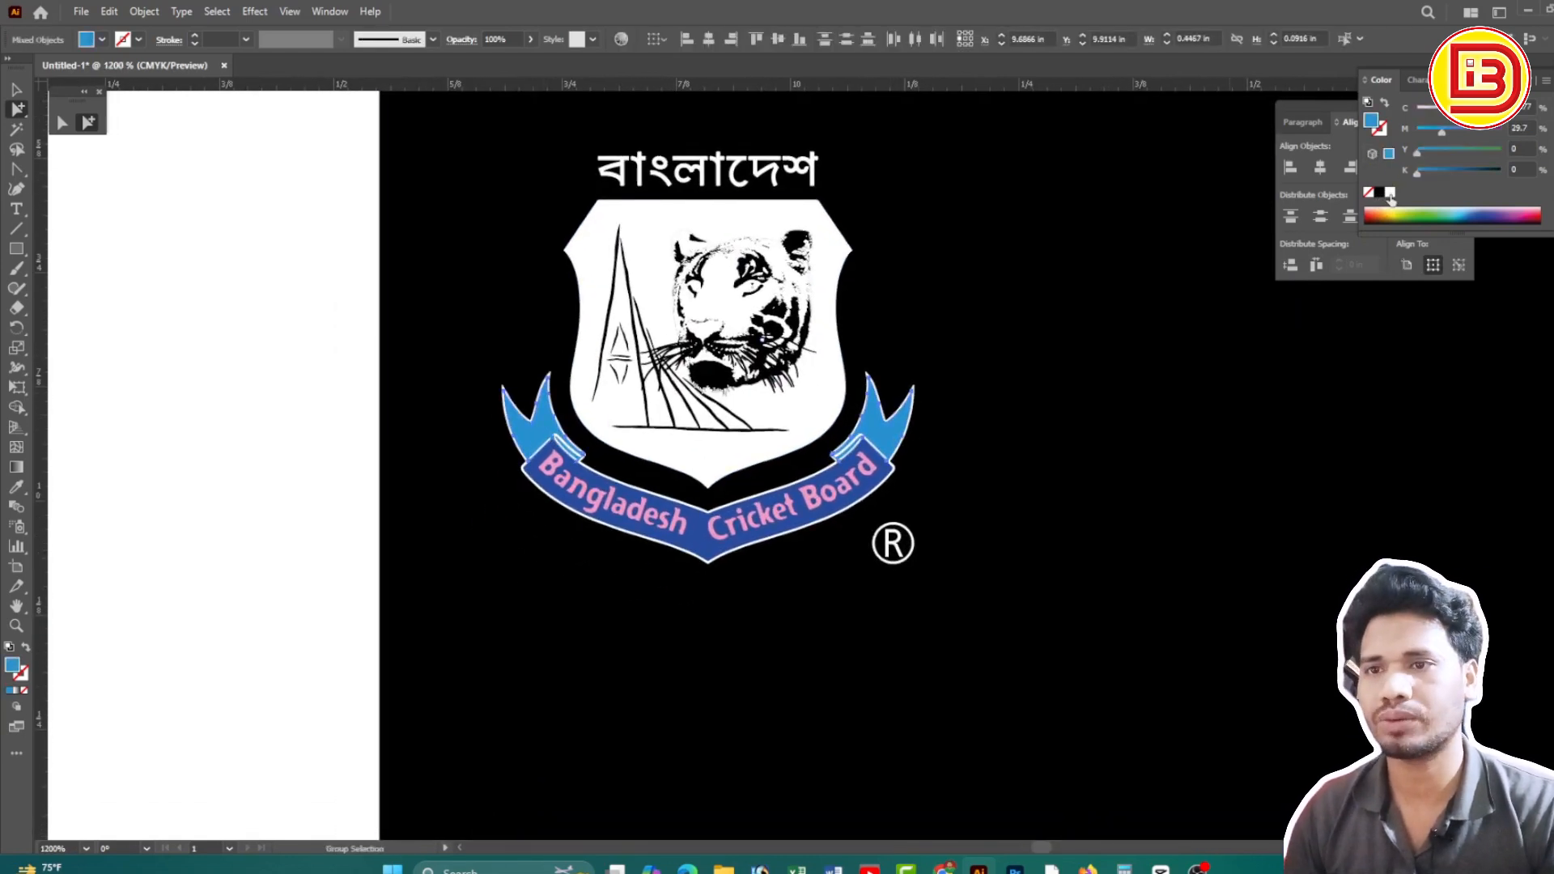
left_click(1390, 194)
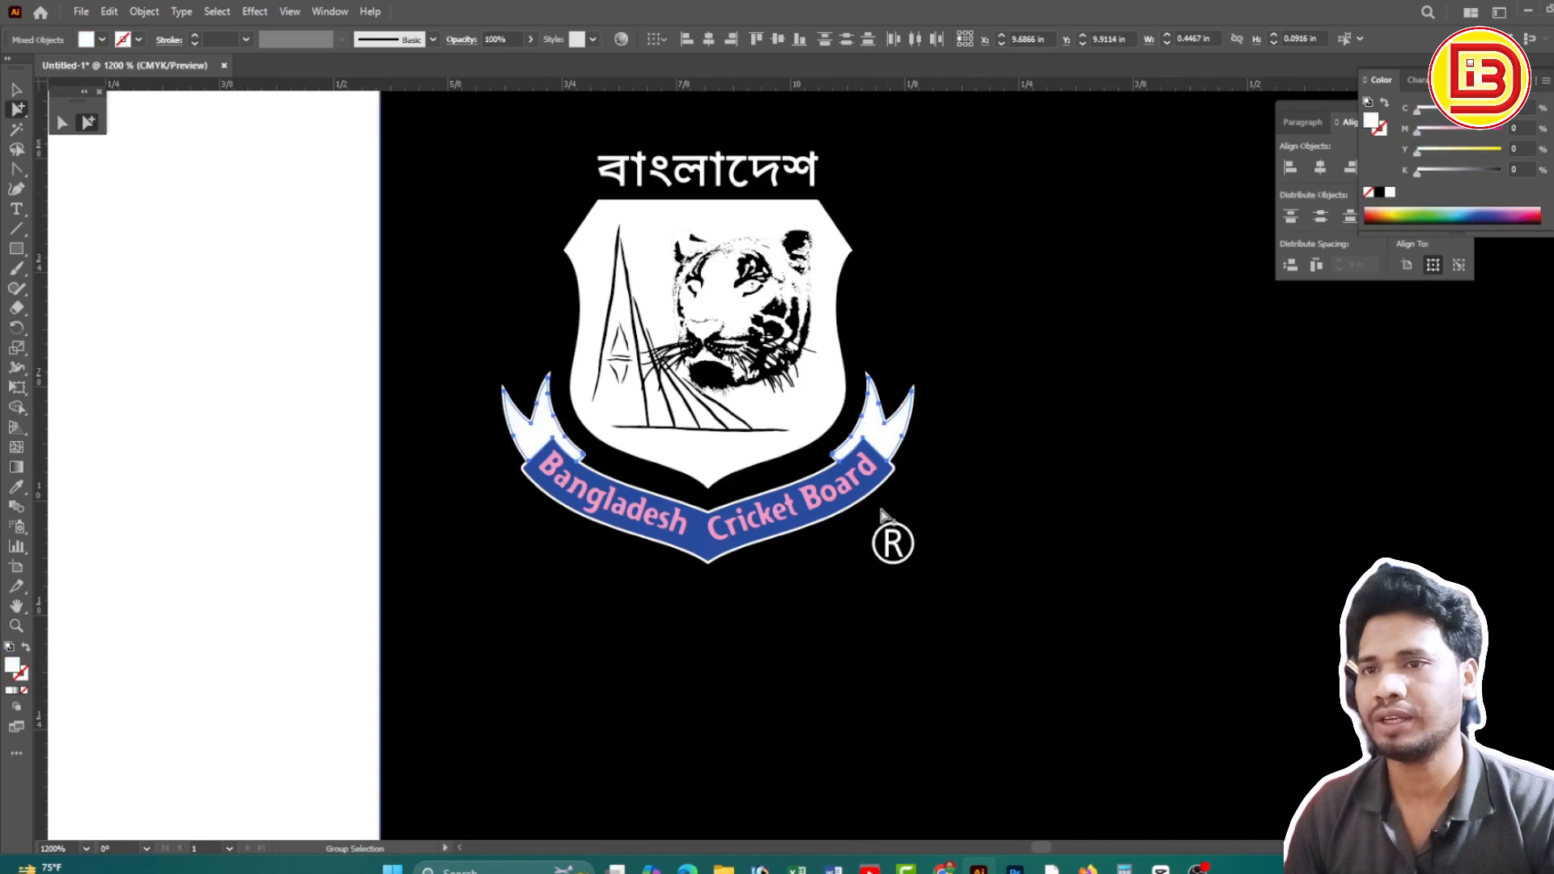
left_click(884, 479)
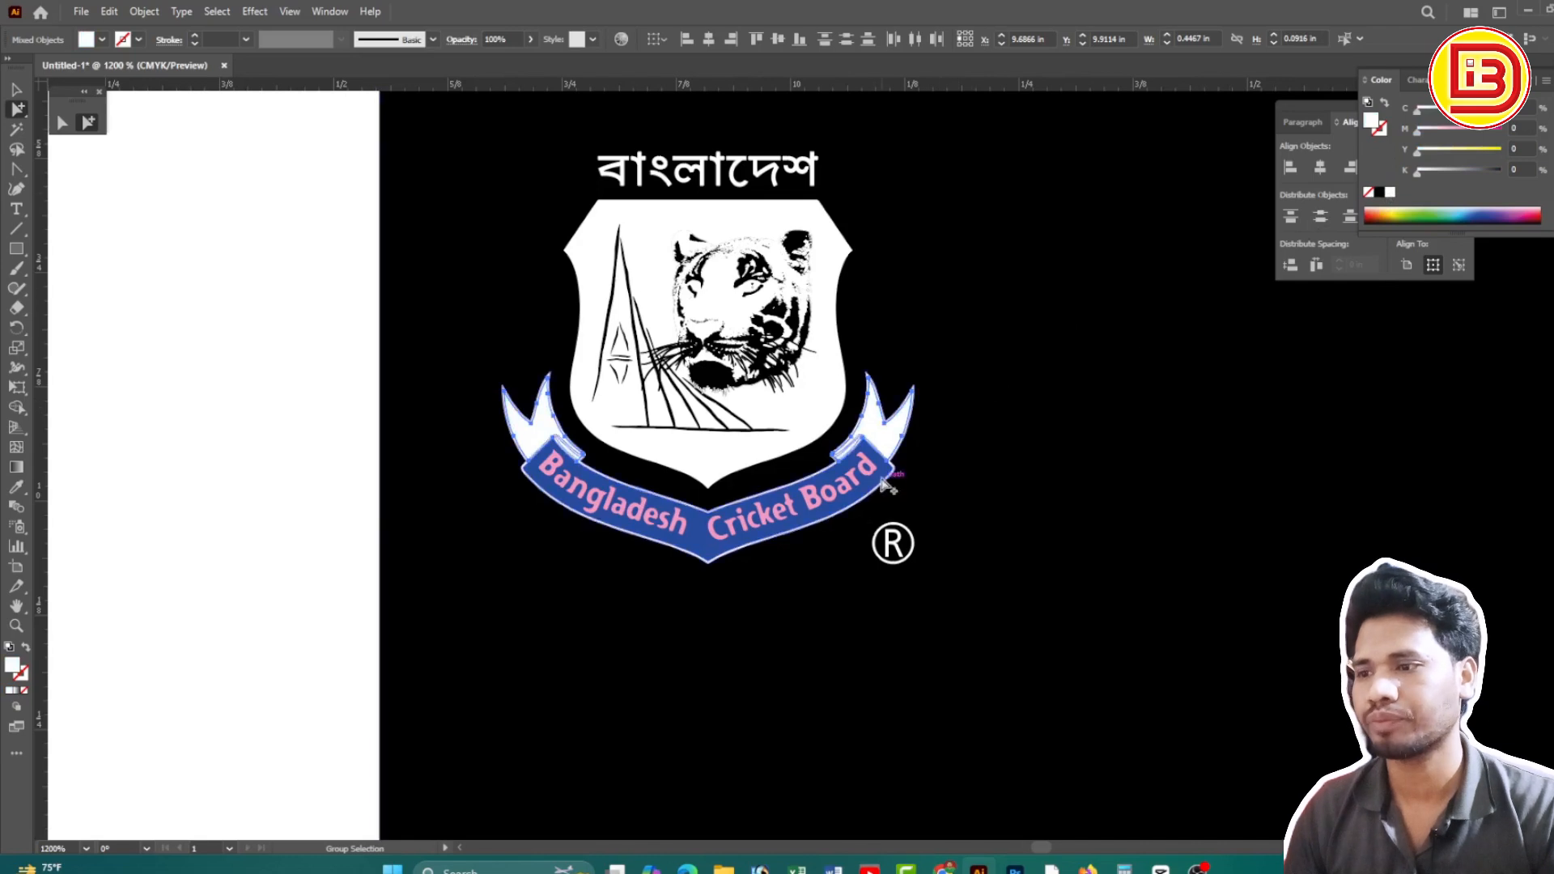
left_click(1390, 193)
Select the Bangladesh Cricket Board ribbon lettering group and zoom back out
left_click(829, 498)
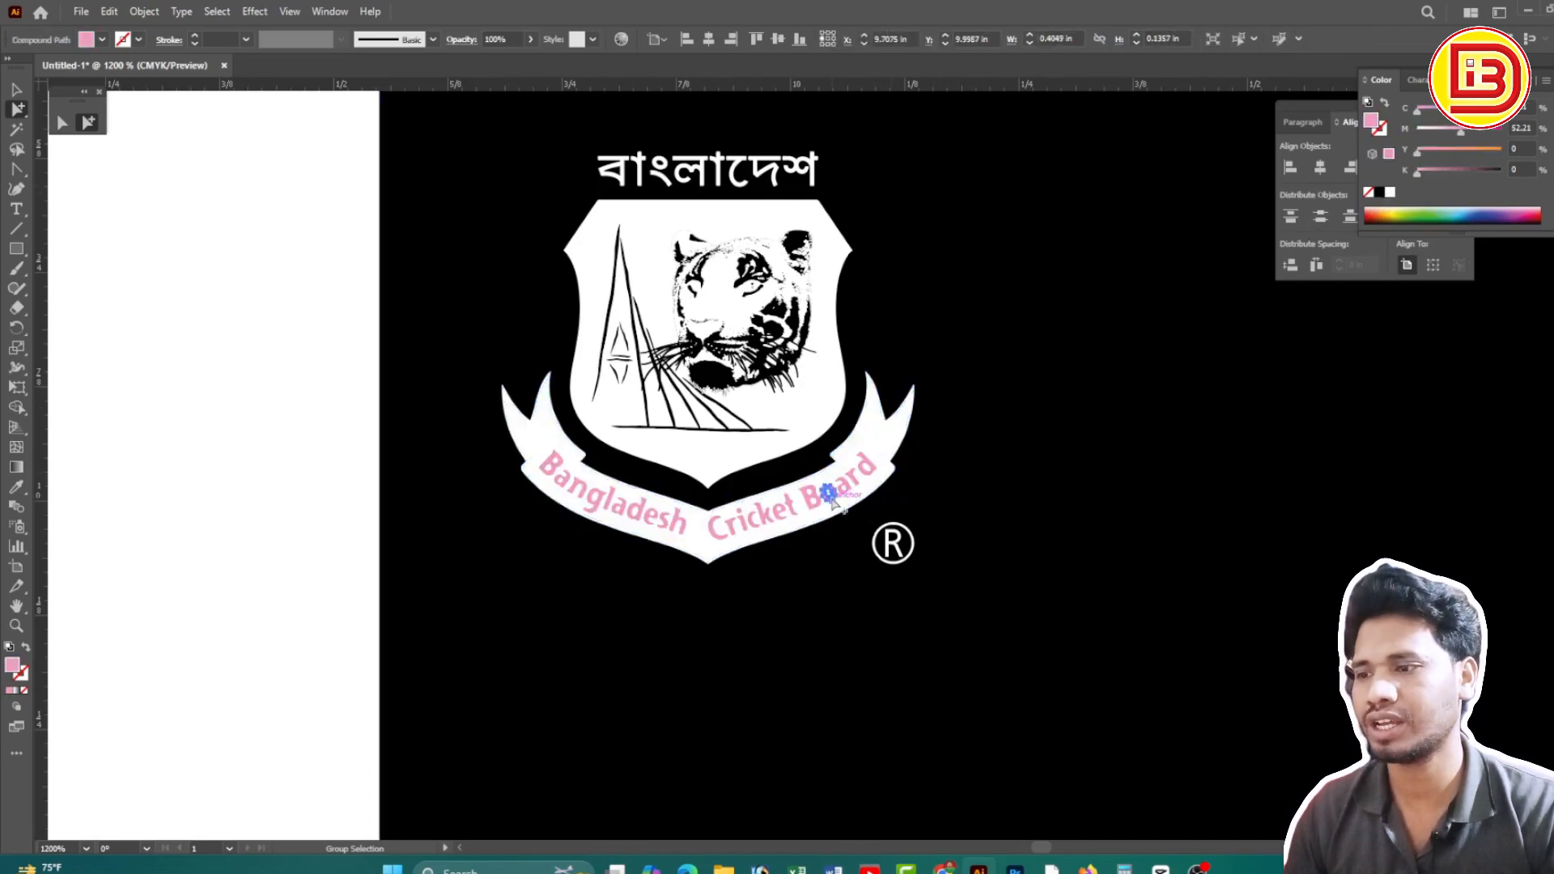
left_click(832, 500)
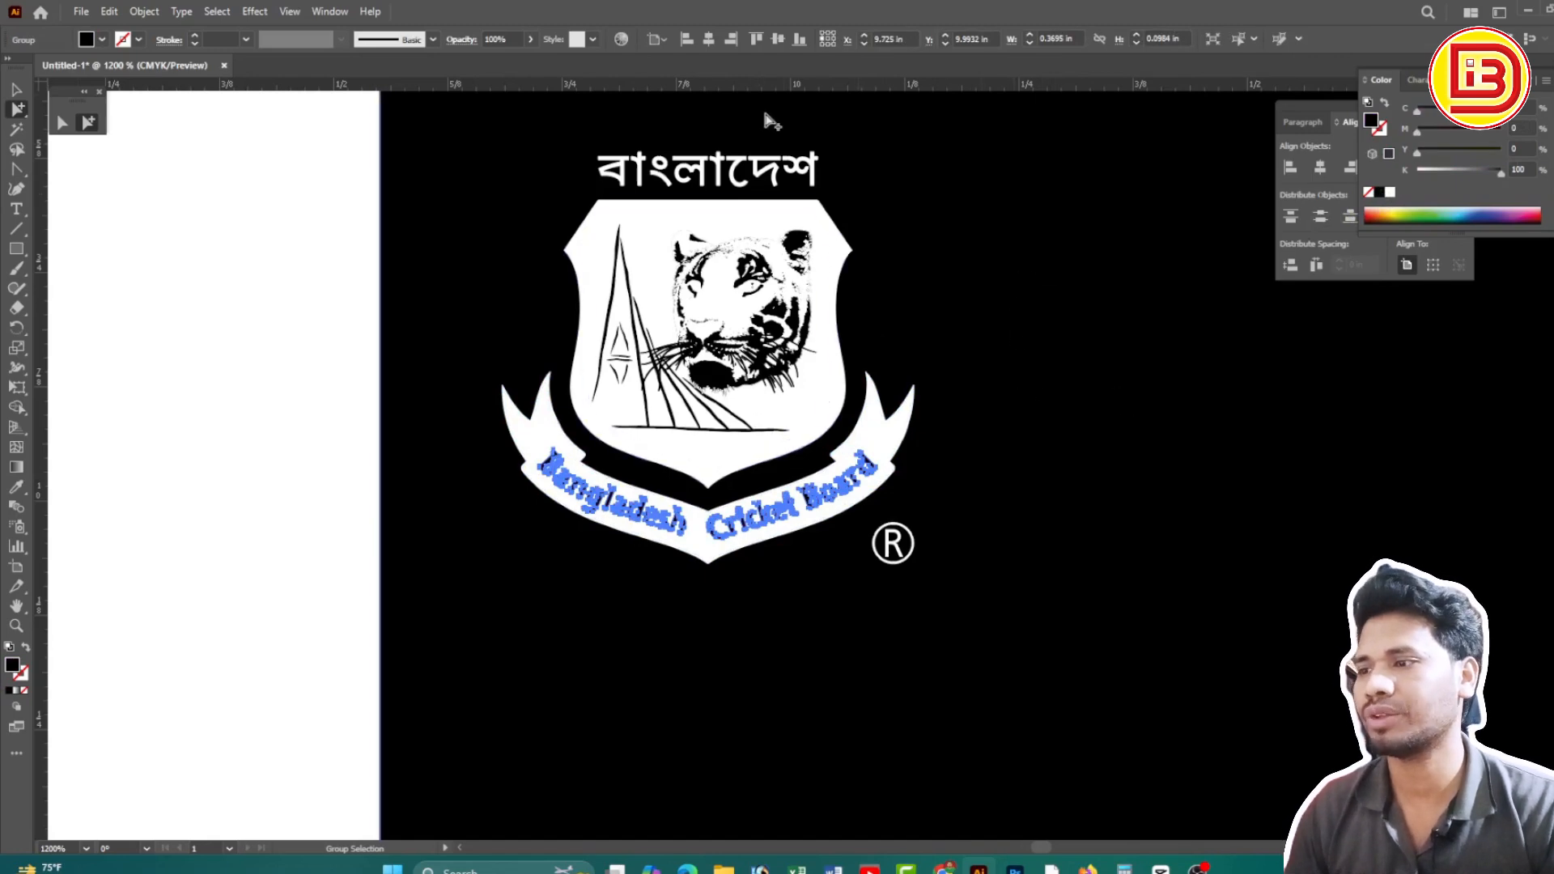
left_click(1033, 453, "ctrl+alt")
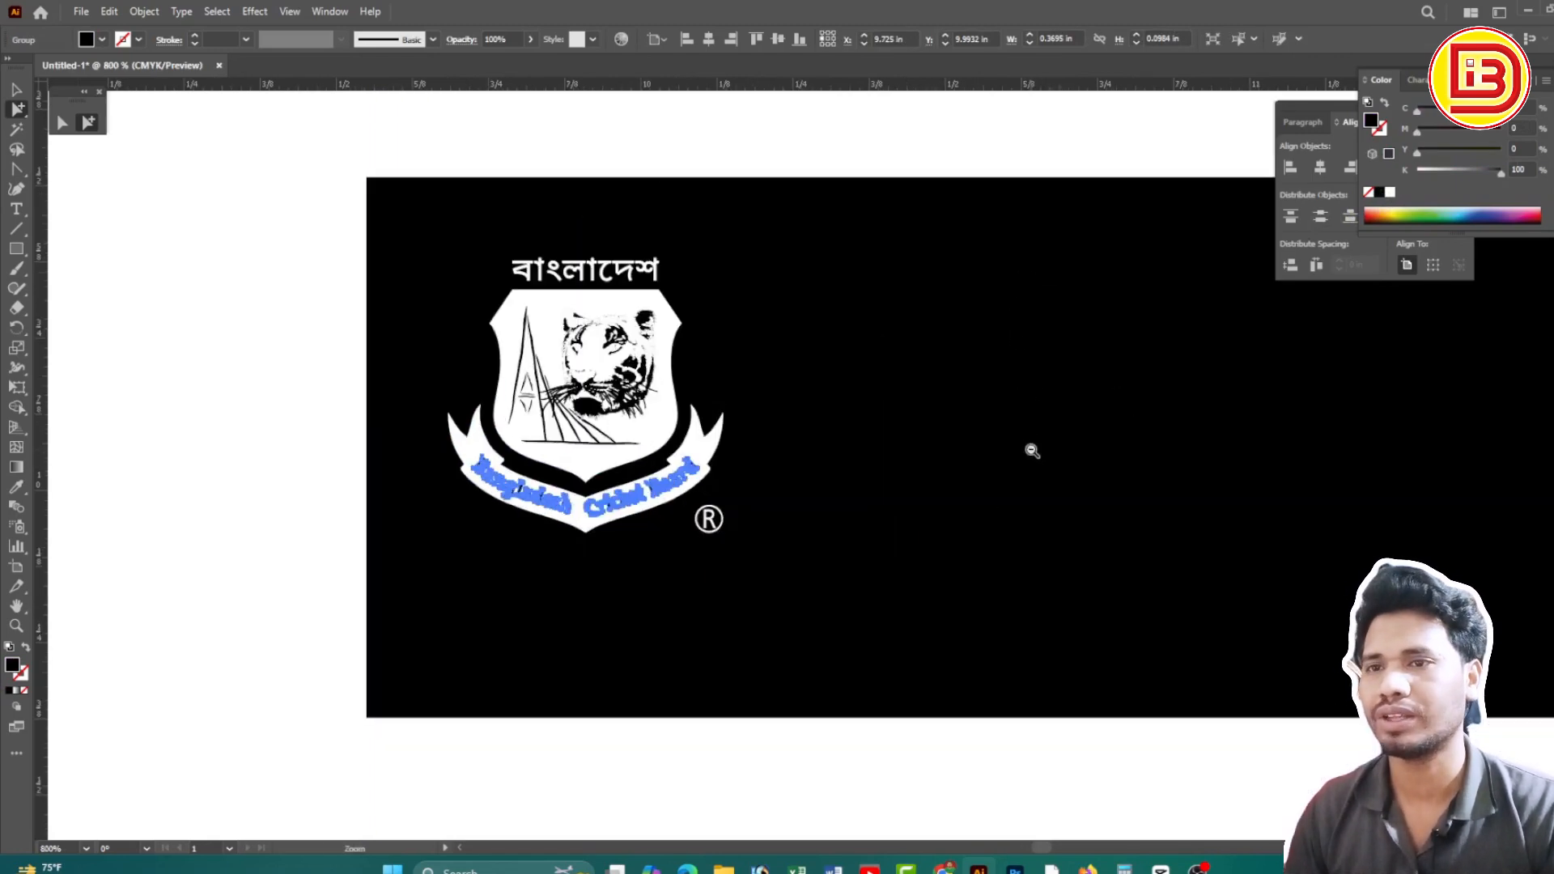
left_click(864, 409, "ctrl+alt")
Show the whole strip and toggle Overprint Preview on then off in Separations Preview
left_click(862, 410, "ctrl+alt")
left_click(862, 410, "ctrl+alt")
left_click(864, 409, "ctrl+alt")
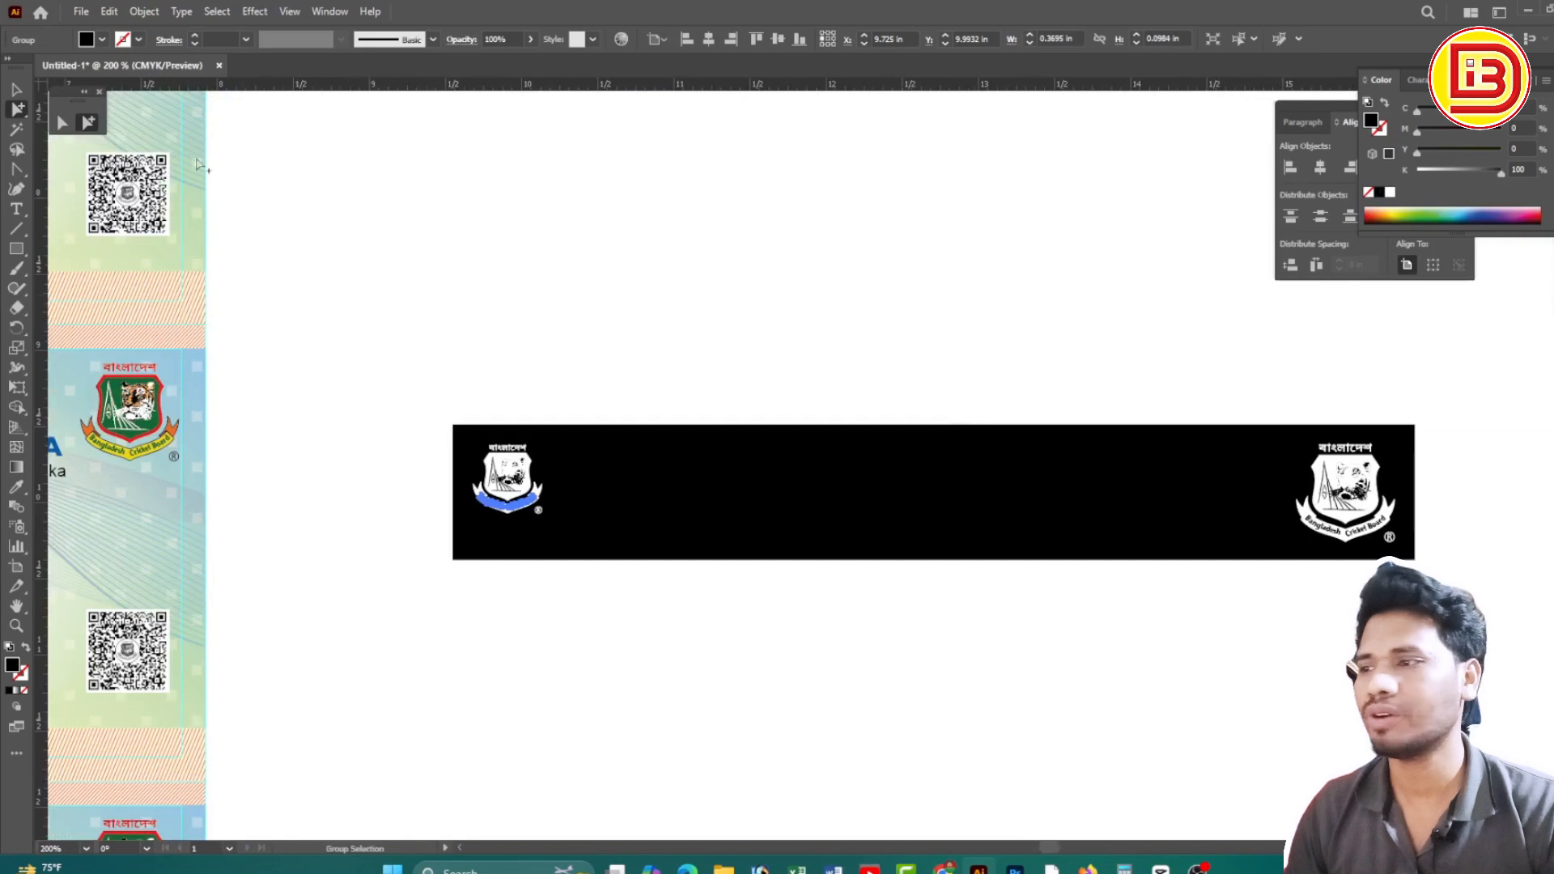
left_click(16, 89)
left_click(669, 229)
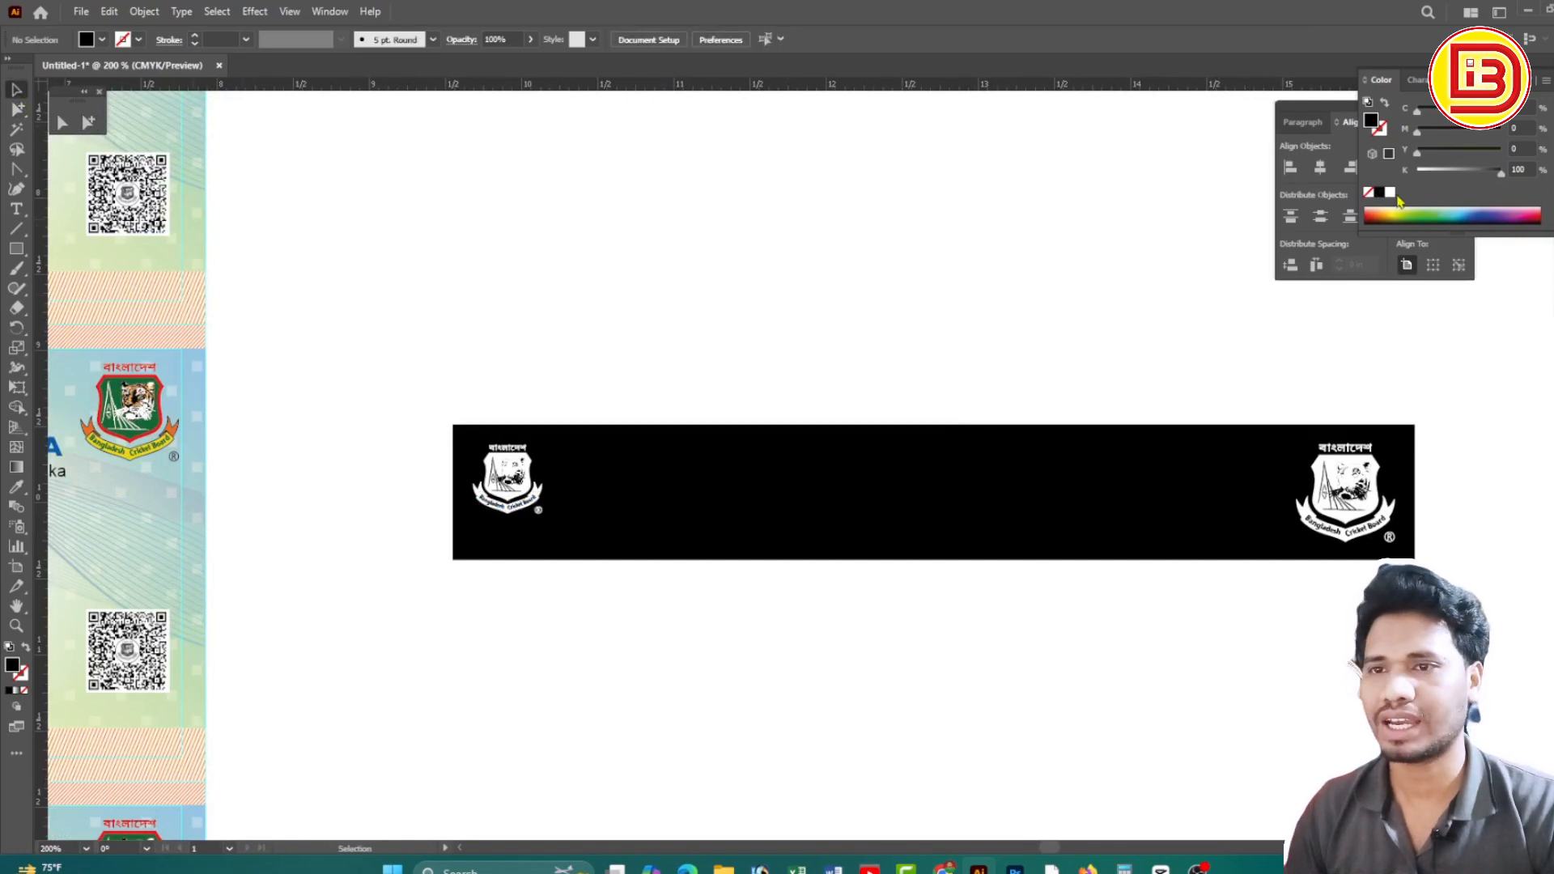
left_click(1553, 263)
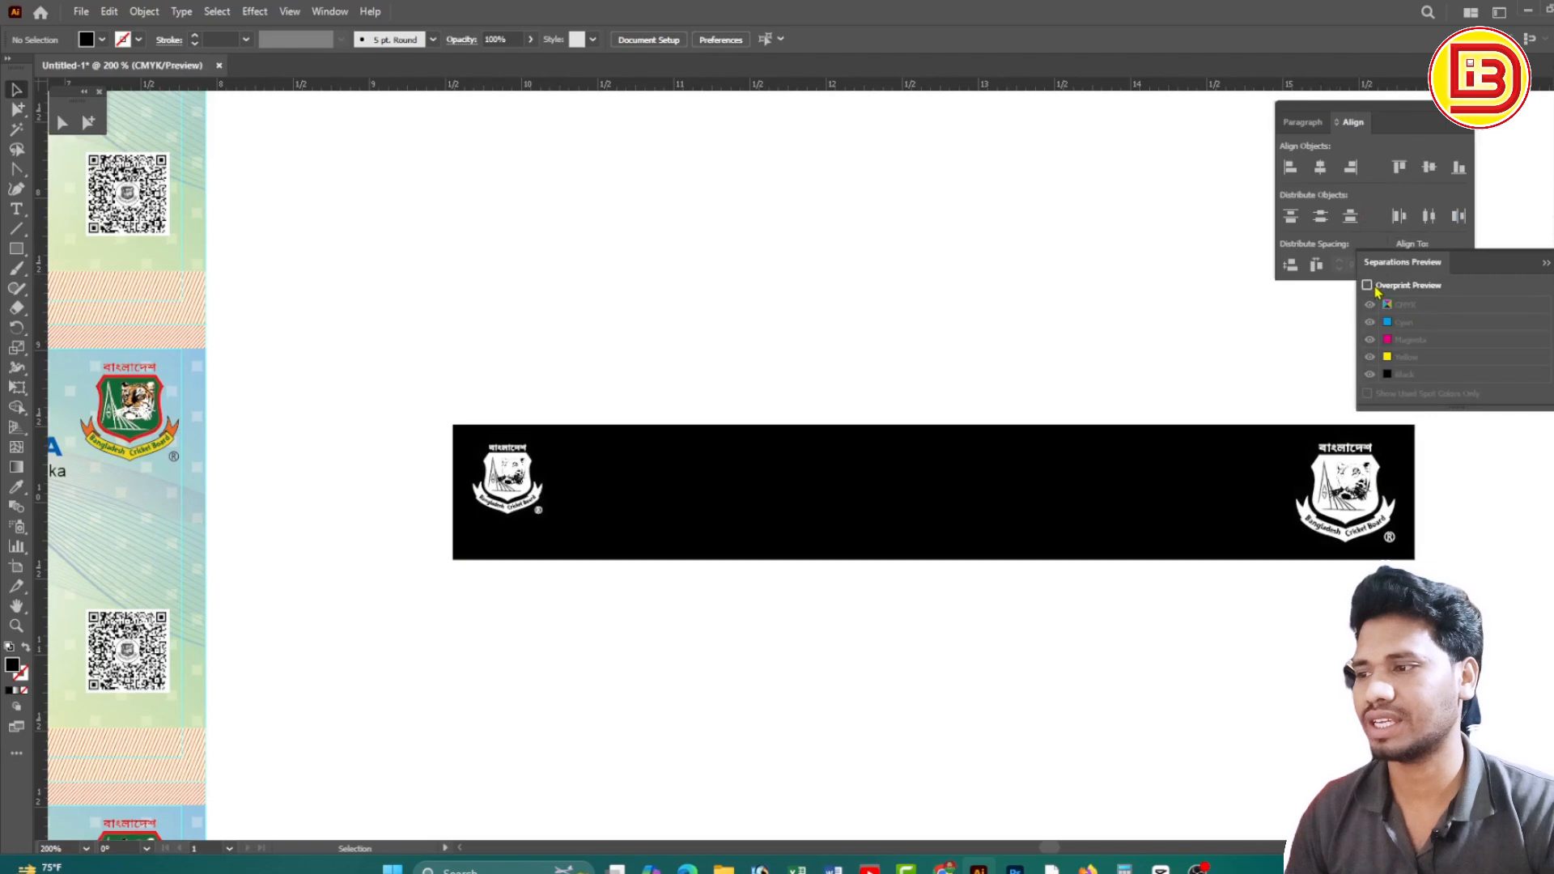
left_click(1367, 285)
left_click(1370, 287)
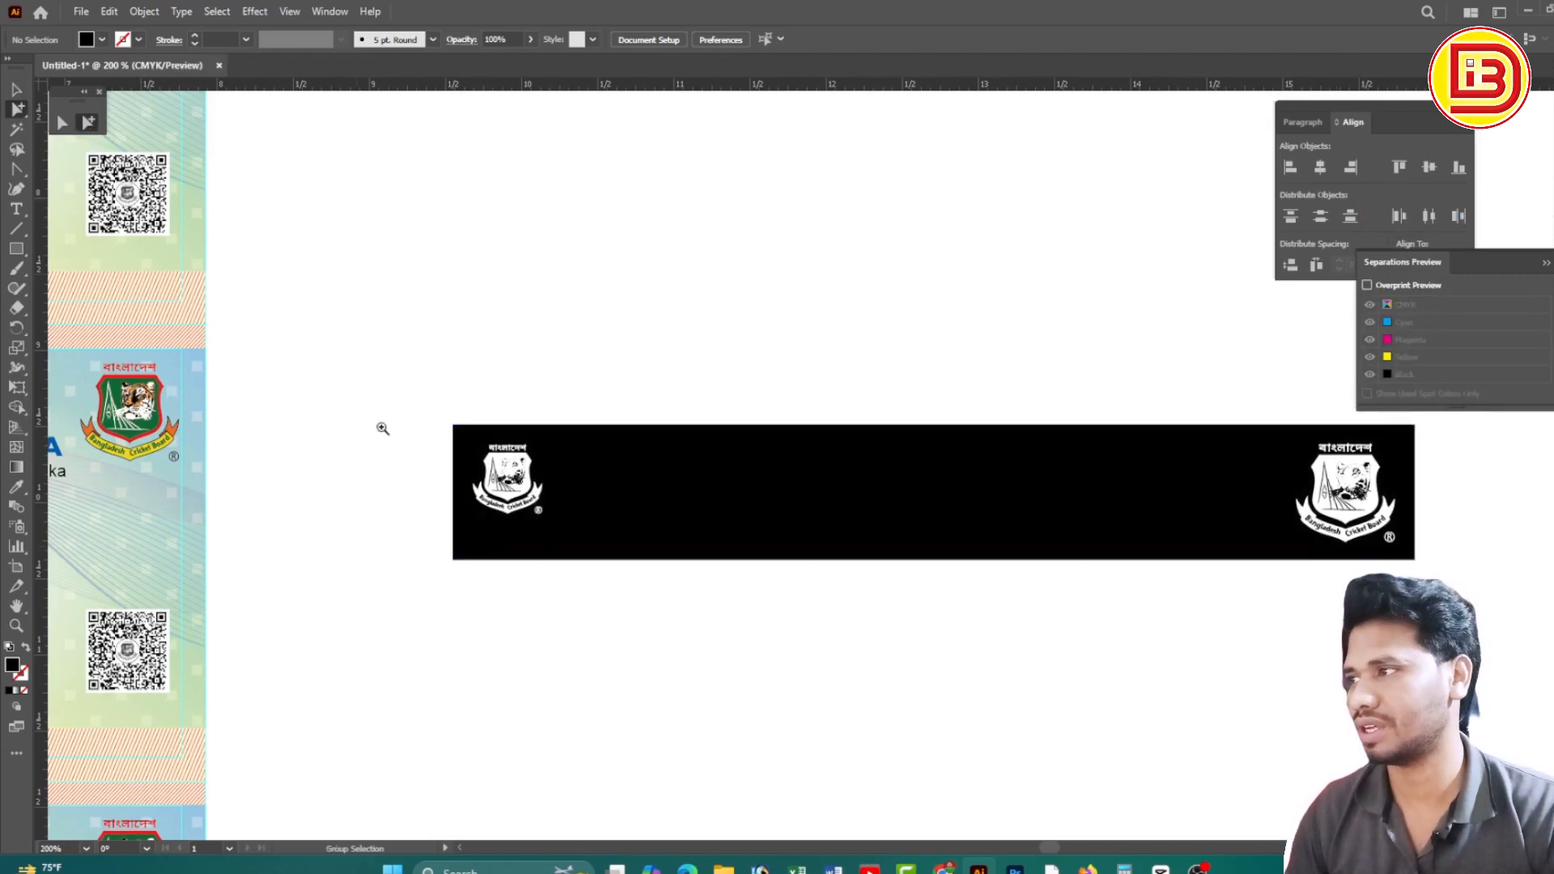
Delete the ® marks beside both logos, then undo the deletion with Ctrl+Z
scroll(426, 473, "up", 4)
scroll(670, 419, "up", 3)
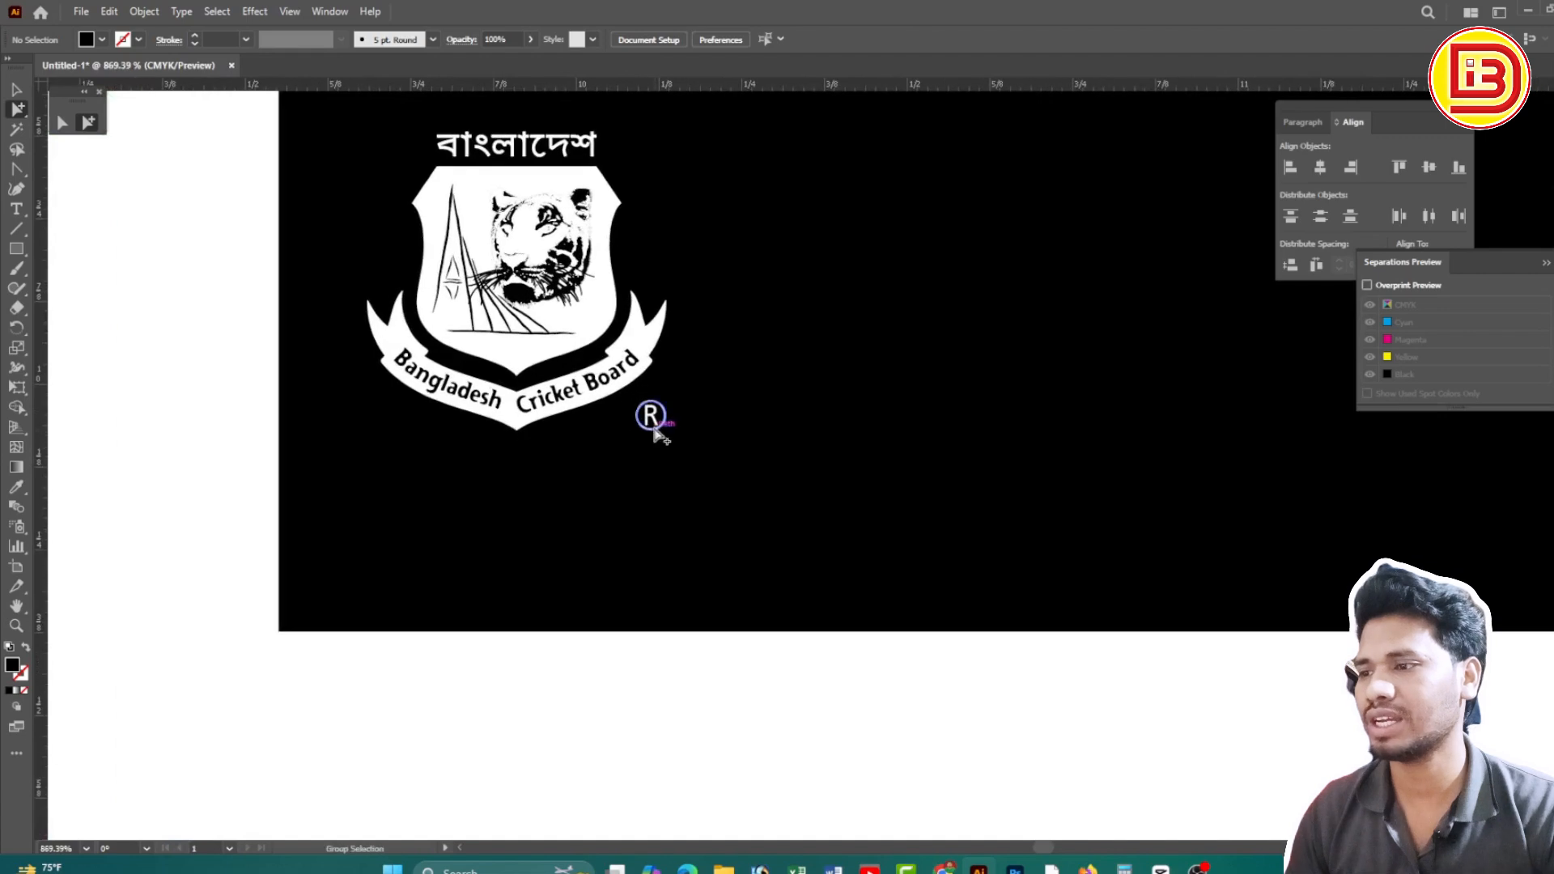
left_click(652, 416)
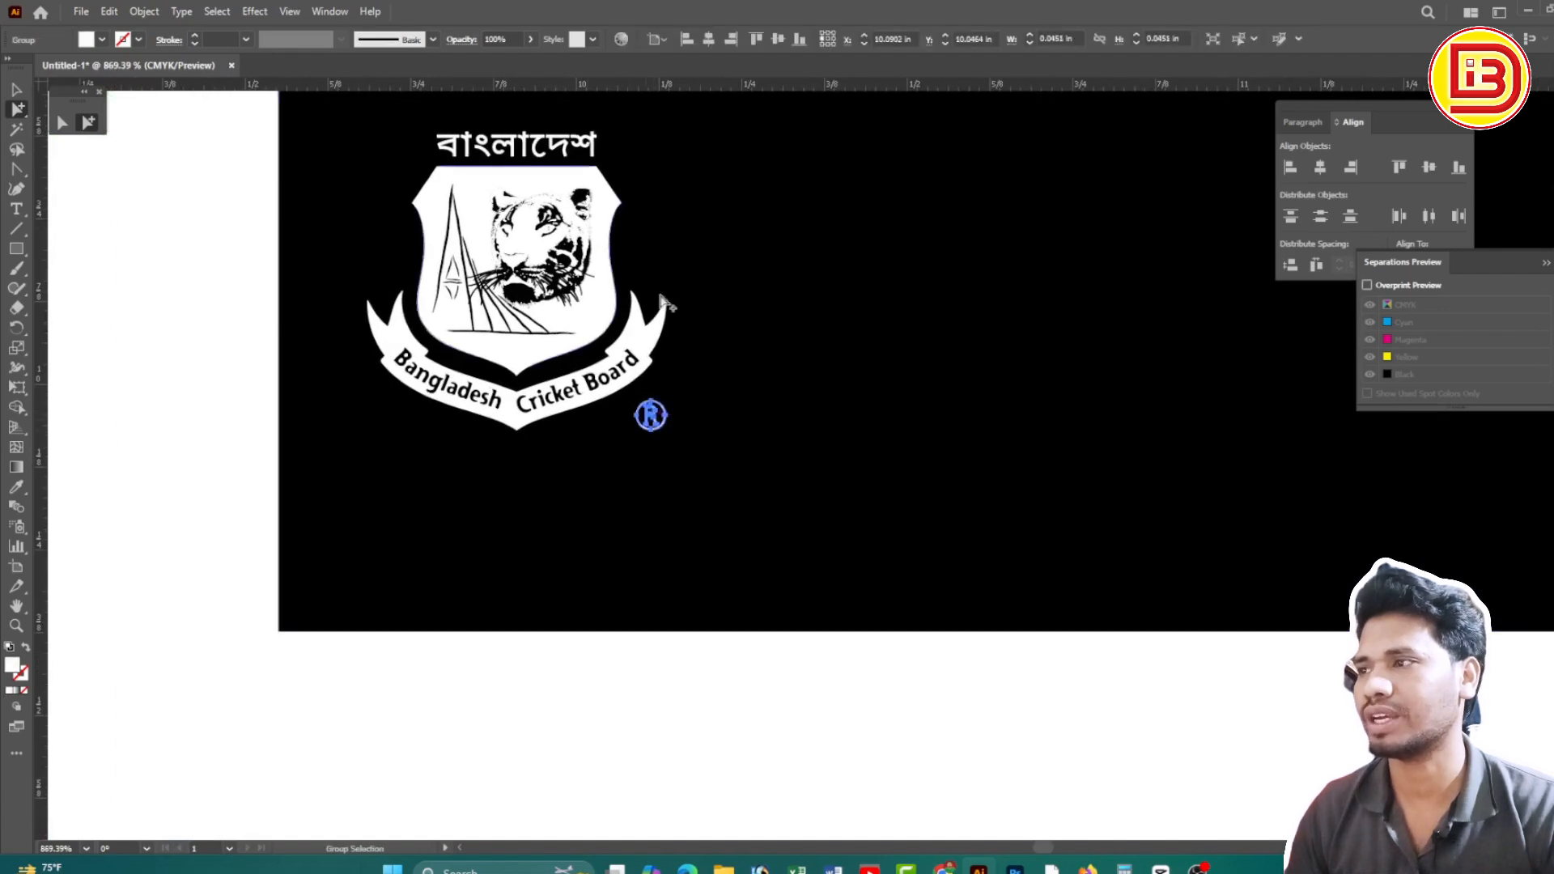
left_click(1005, 397, "ctrl+alt")
left_click(1006, 396, "ctrl+alt")
key("Delete")
scroll(1100, 448, "right", 10)
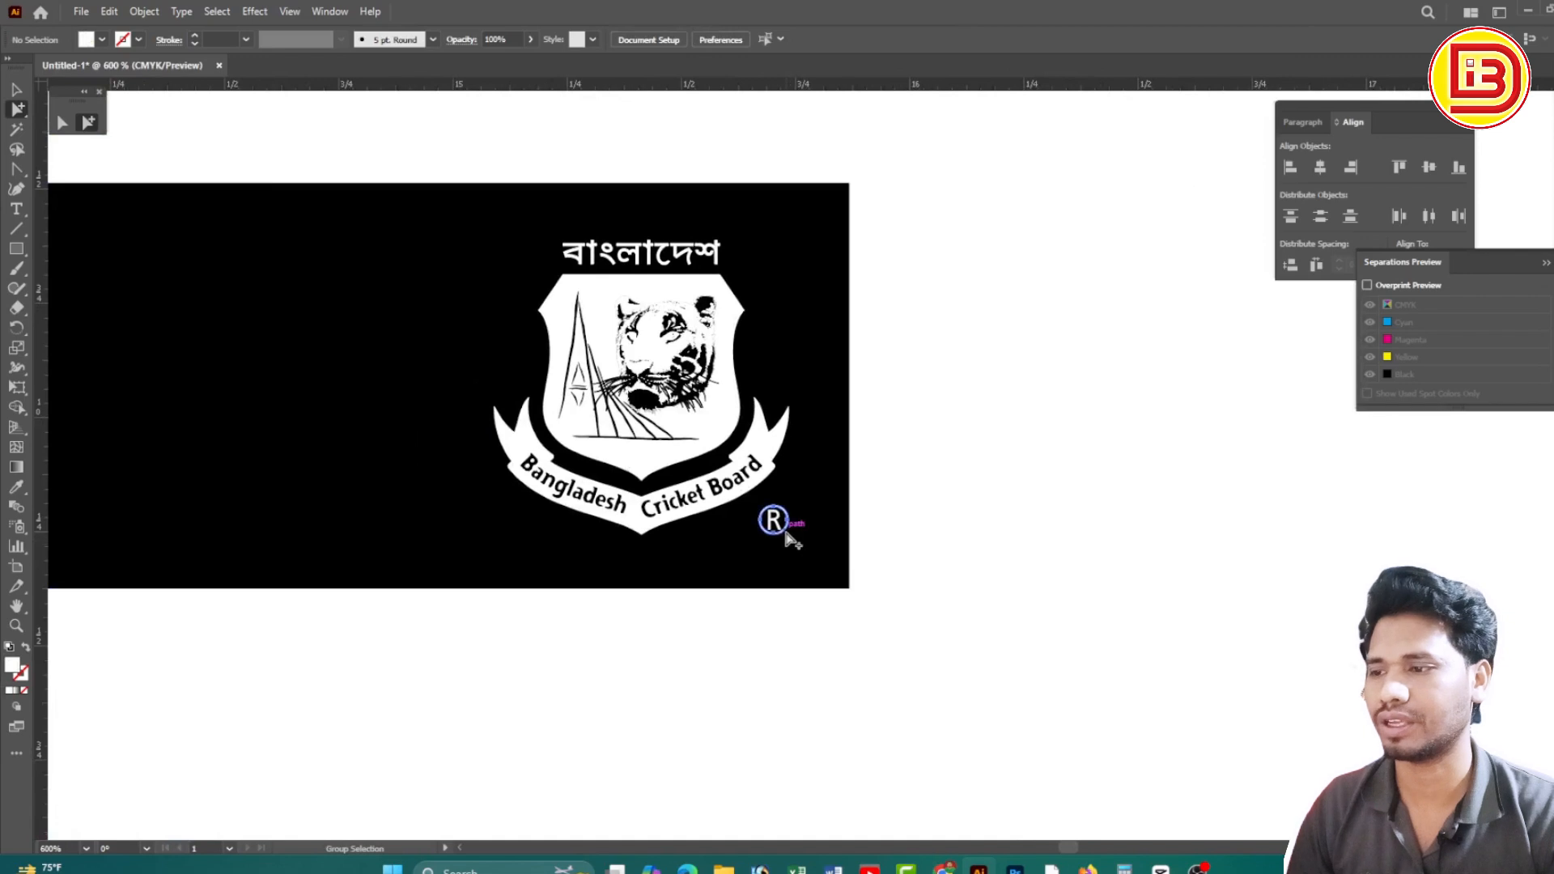
left_click(792, 543)
key("Delete")
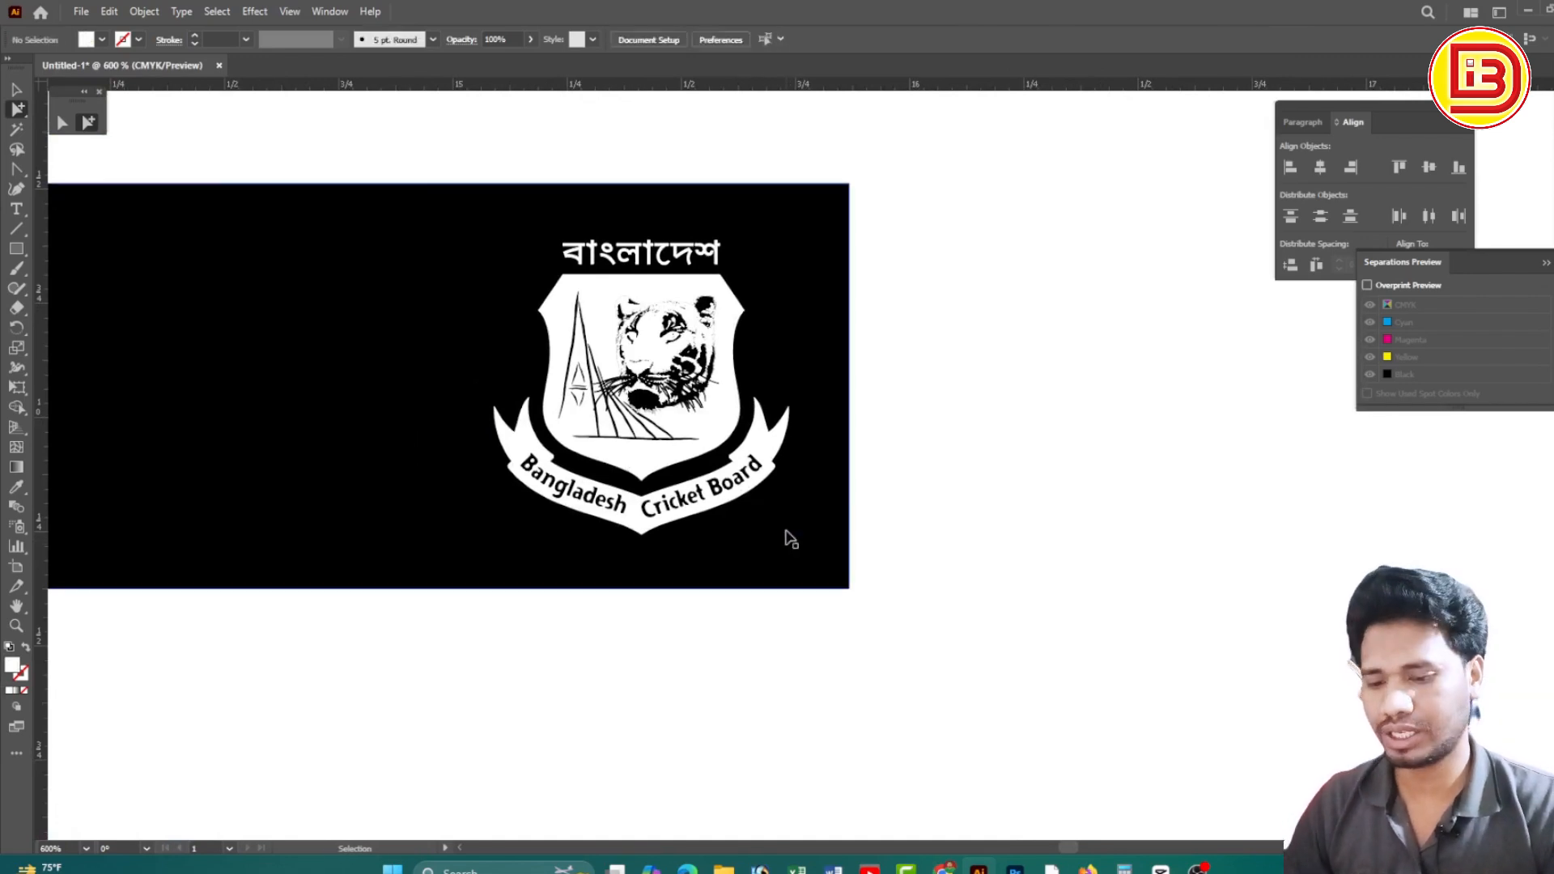
key("ctrl+z")
key("ctrl+z")
left_click(627, 392, "ctrl+alt")
left_click(627, 392, "ctrl+alt")
left_click(628, 393, "ctrl+alt")
left_click(627, 393, "ctrl+alt")
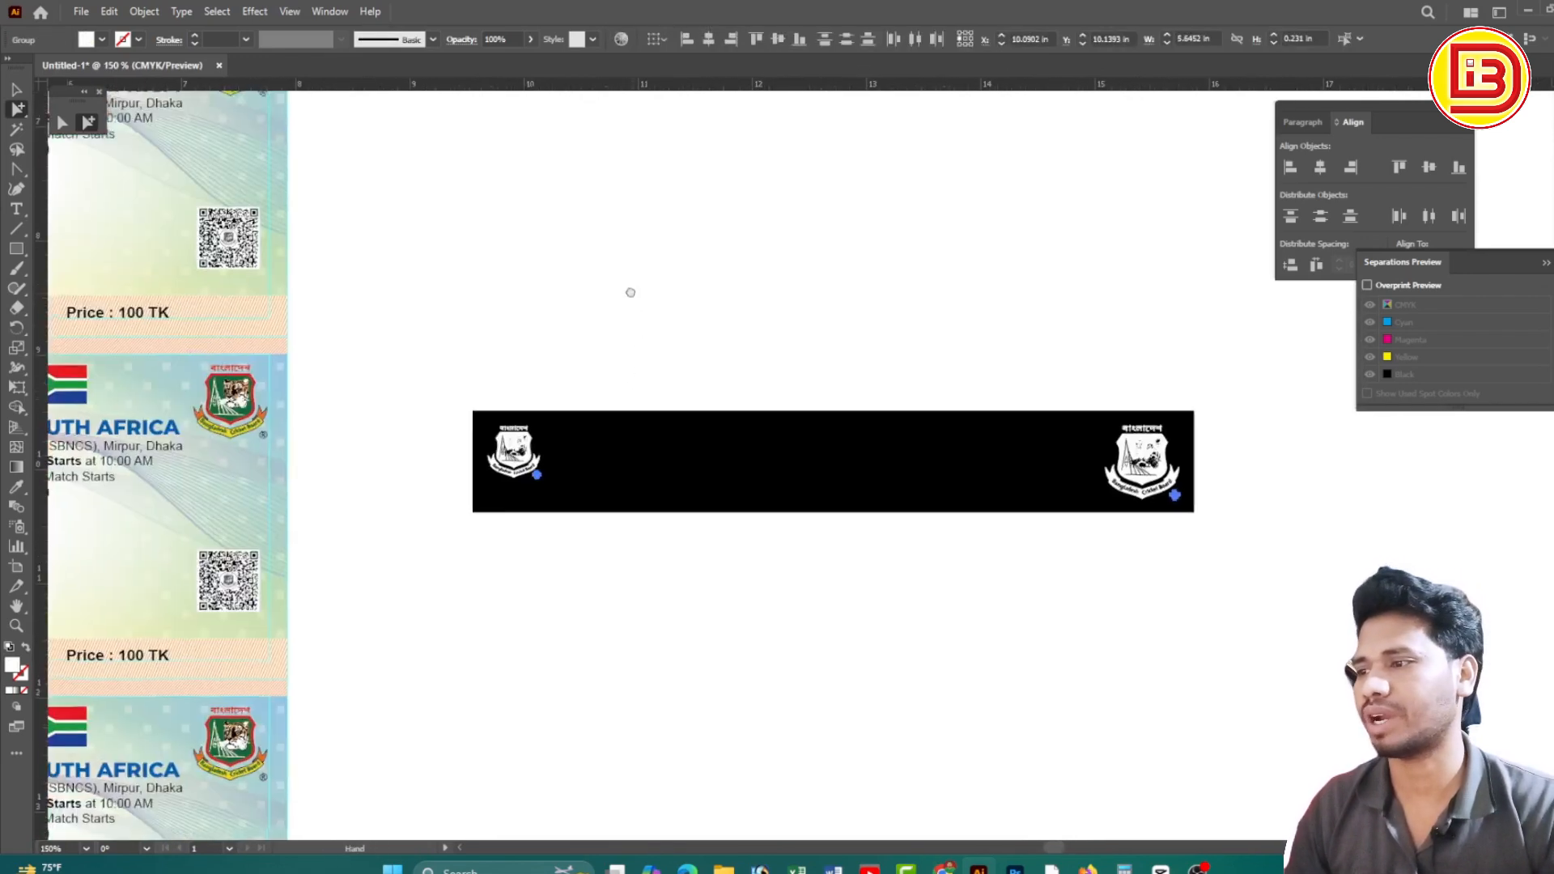
Show the Attributes panel and switch overprint preview off around the right logo
left_click(327, 12)
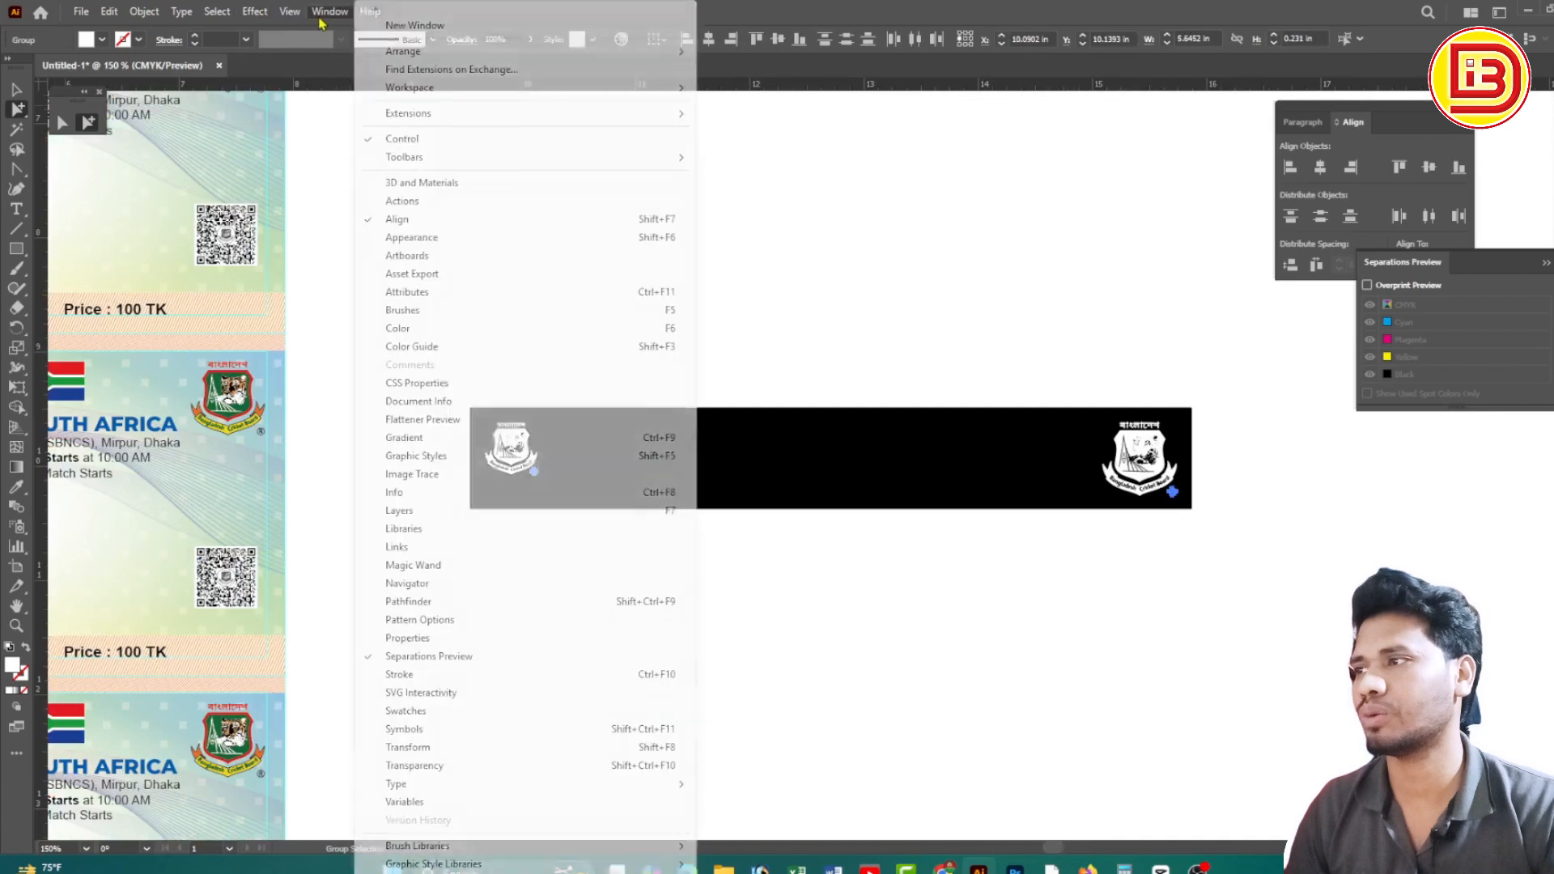
left_click(407, 293)
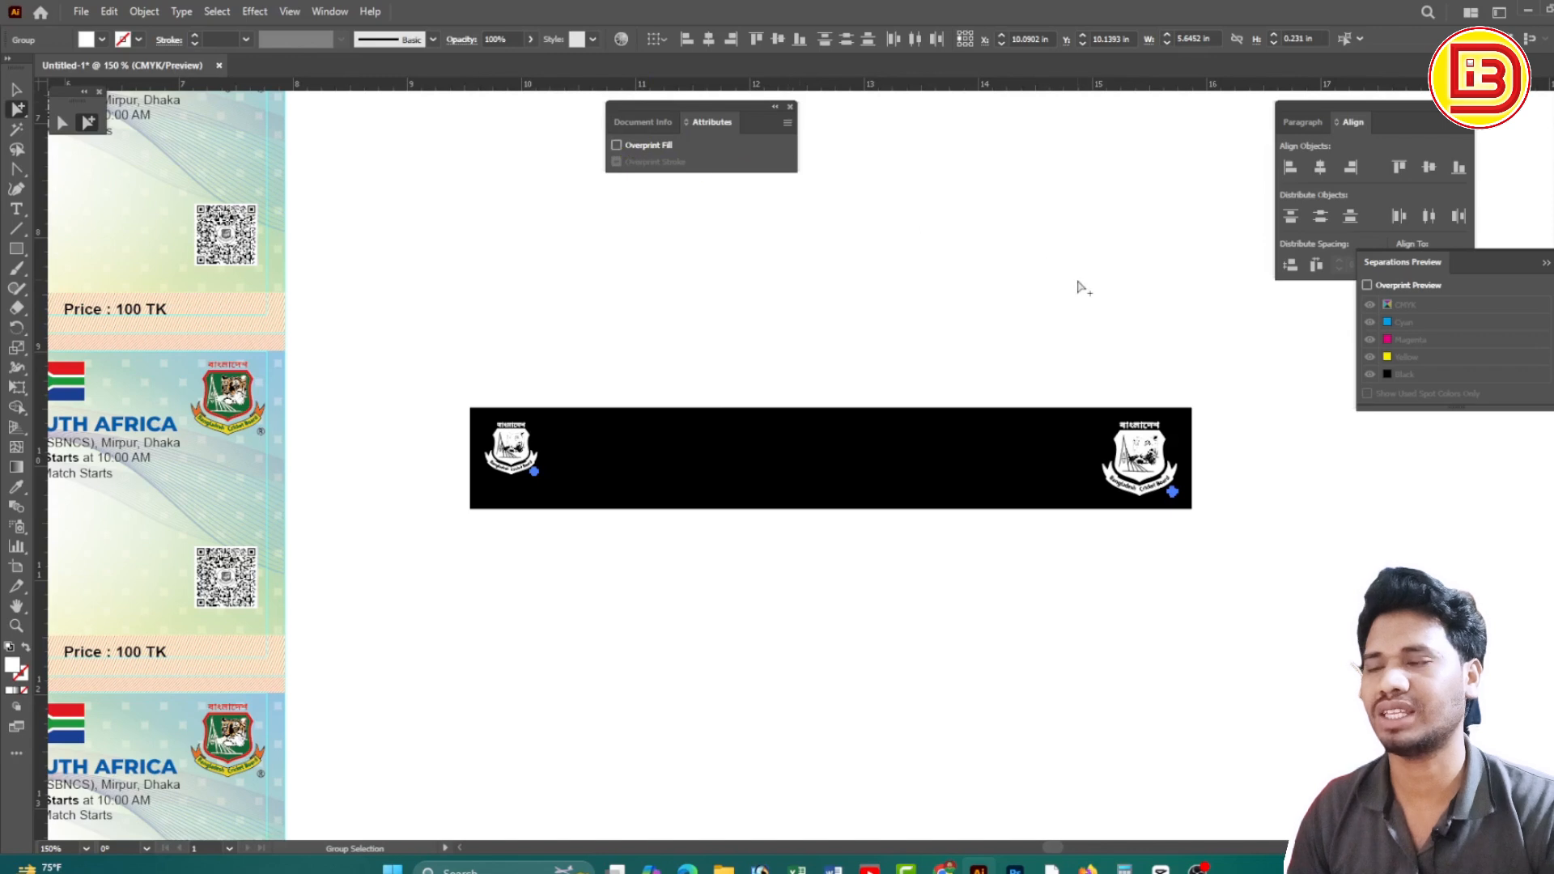
left_click(1226, 373)
left_click_drag(1082, 378, 1247, 556)
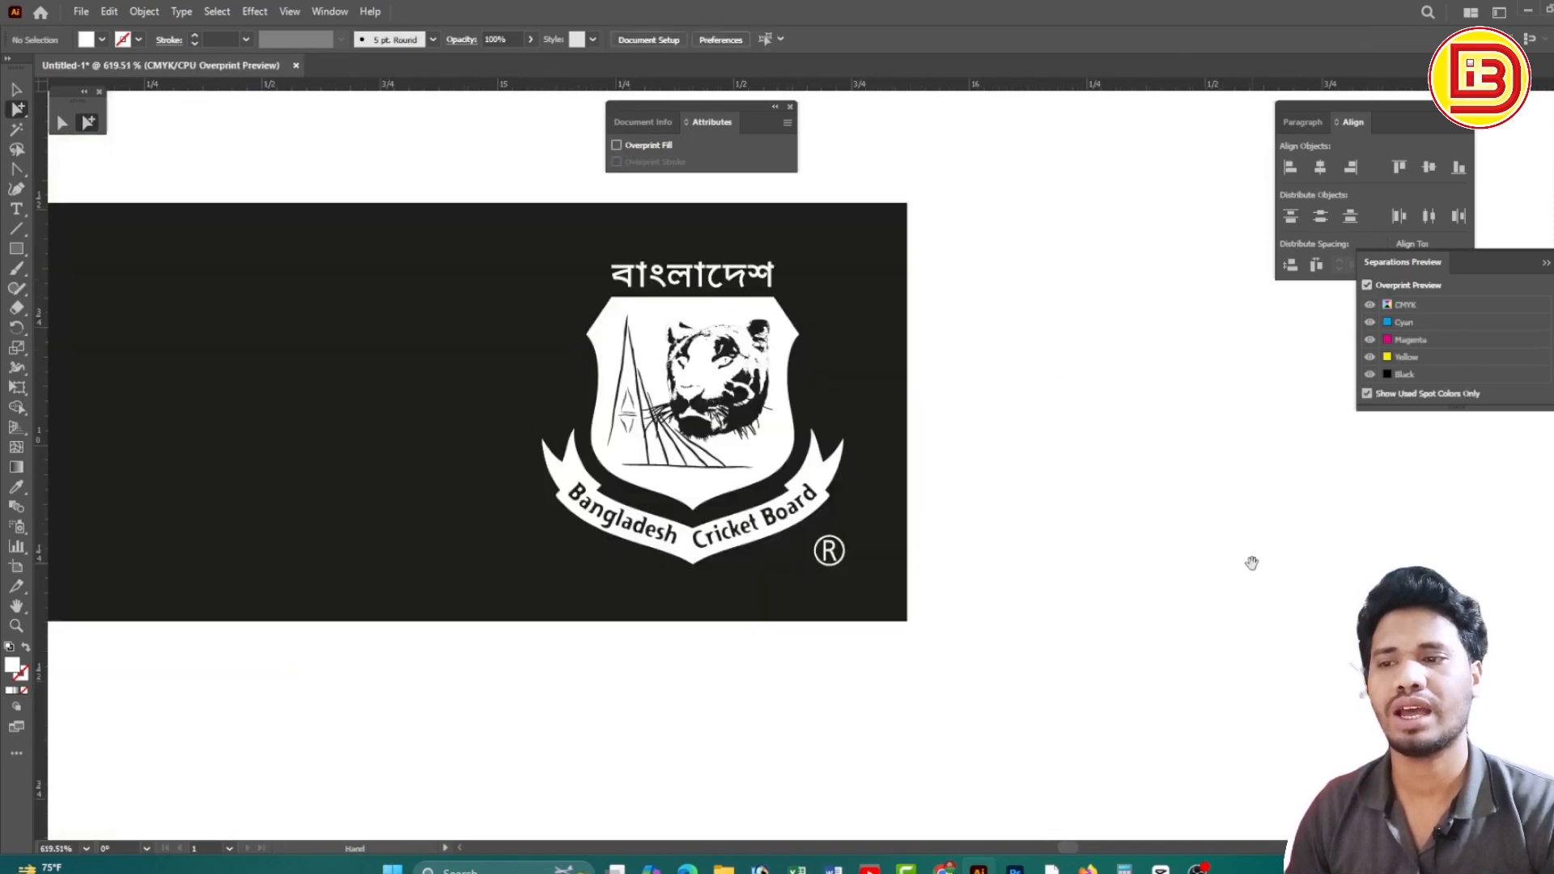
left_click(1367, 287)
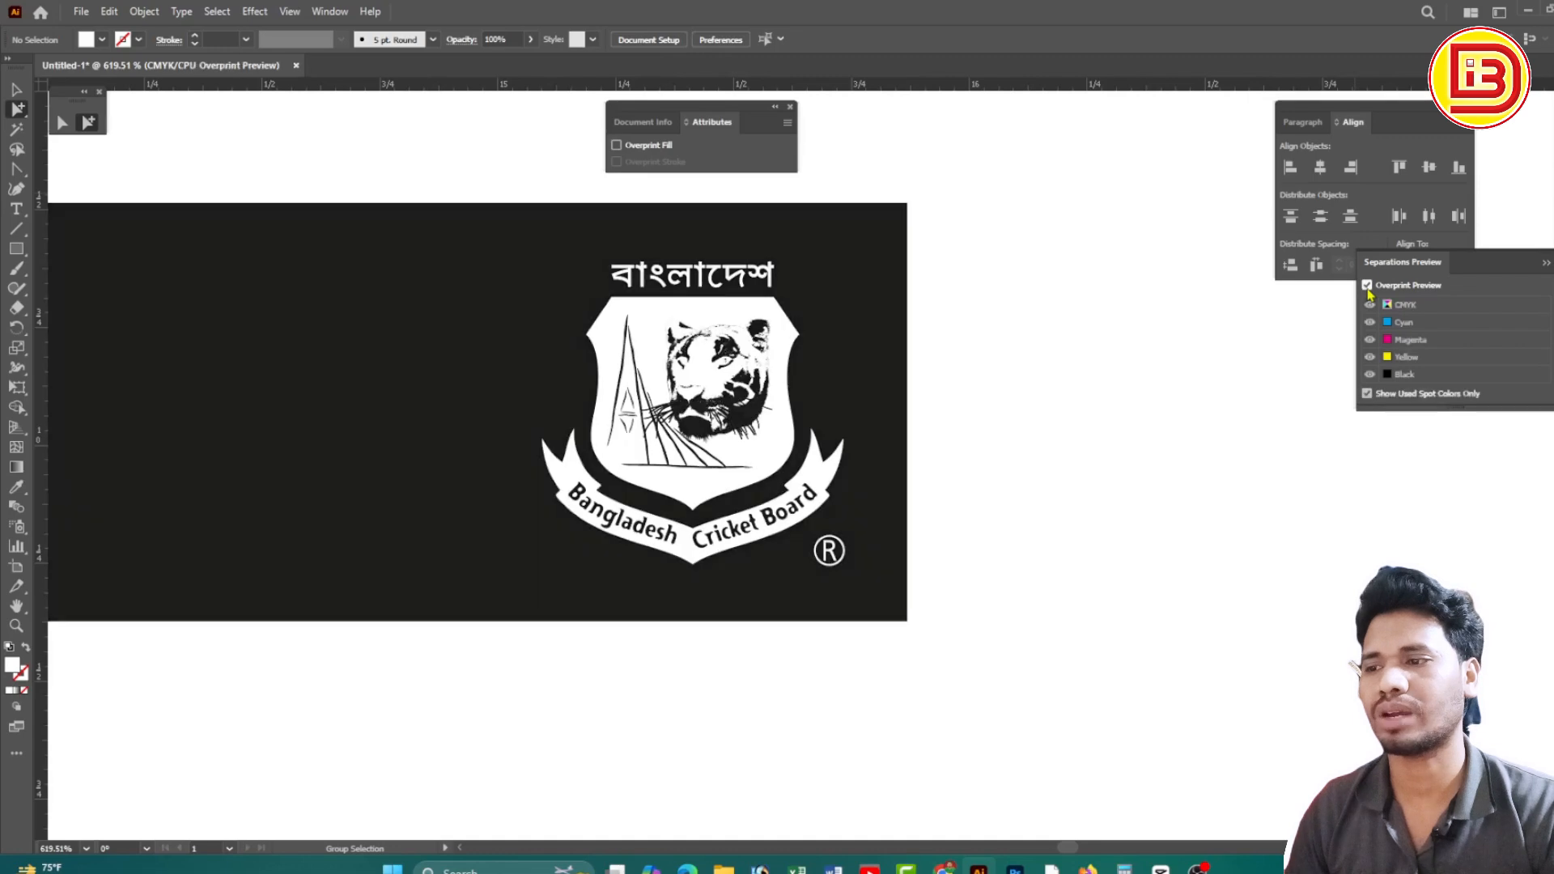
Zoom onto the right logo and select its ribbon tip
key("z")
left_click_drag(440, 388, 568, 340)
left_click(977, 601, "ctrl+alt")
left_click(976, 602, "ctrl+alt")
left_click(1006, 489, "ctrl+alt")
mouse_move(1006, 489)
left_mouse_down()
mouse_move(1030, 517)
mouse_move(1004, 480)
left_mouse_up()
left_click(1040, 441)
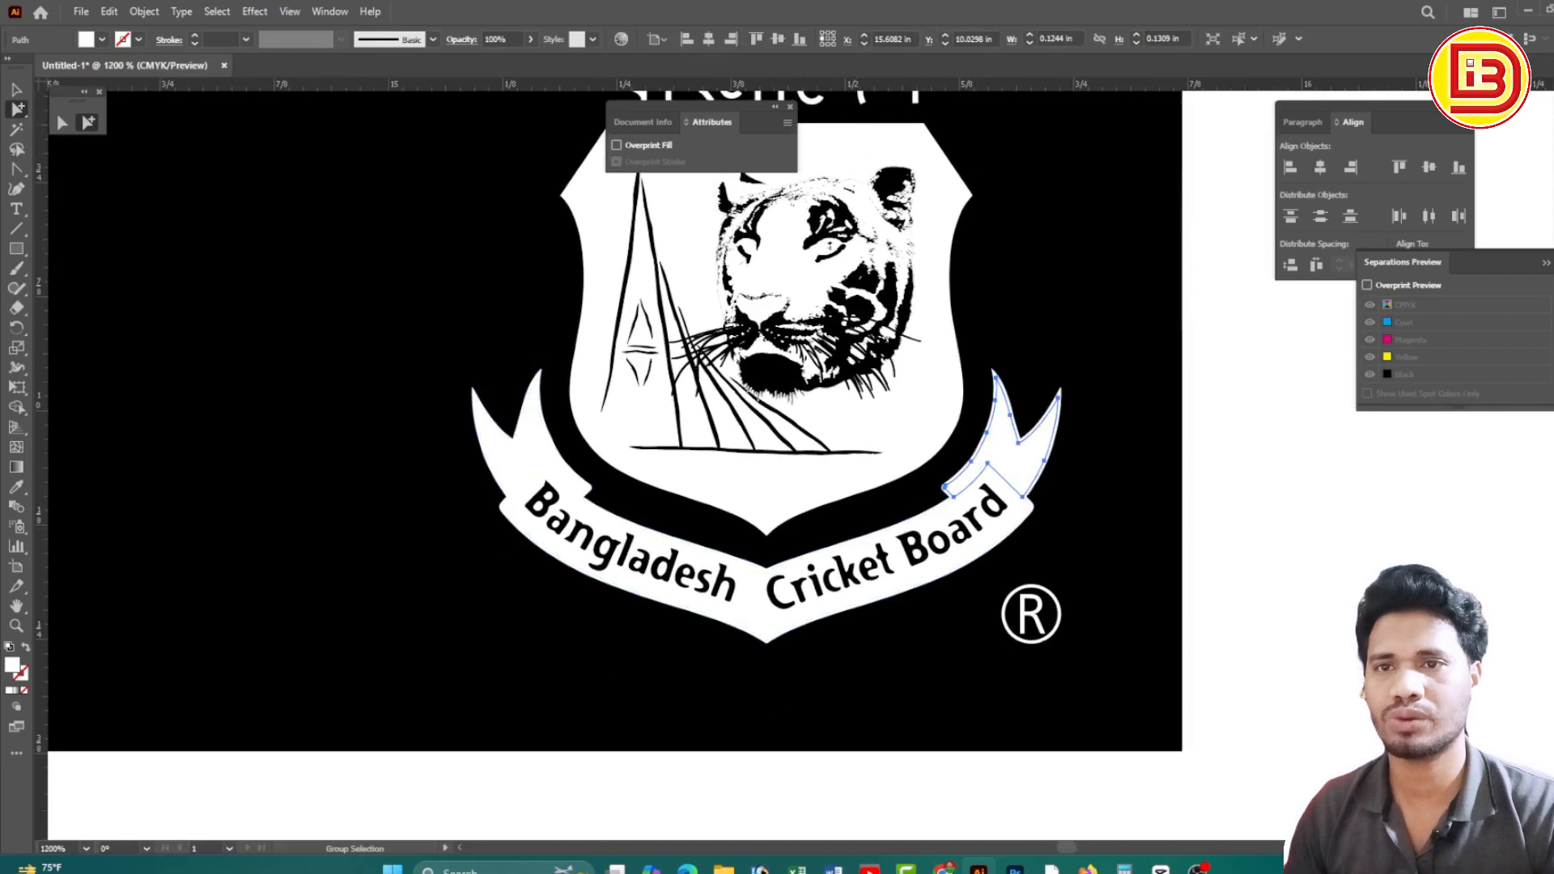
Bring up Color and Separations Preview, toggling overprint preview and leaving it off
key("F6")
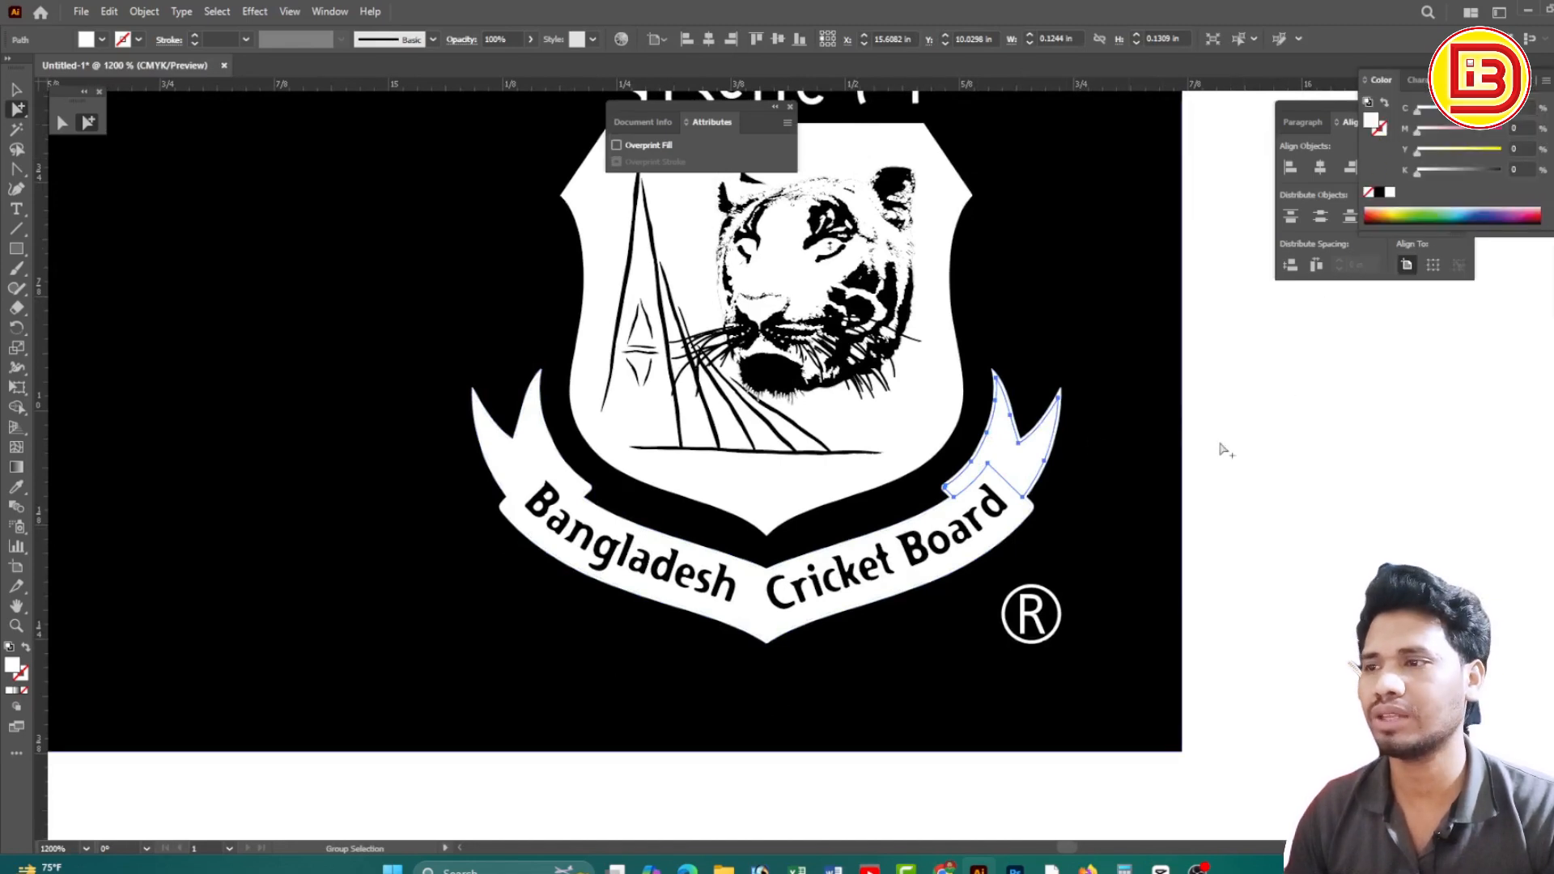
left_click(1551, 271)
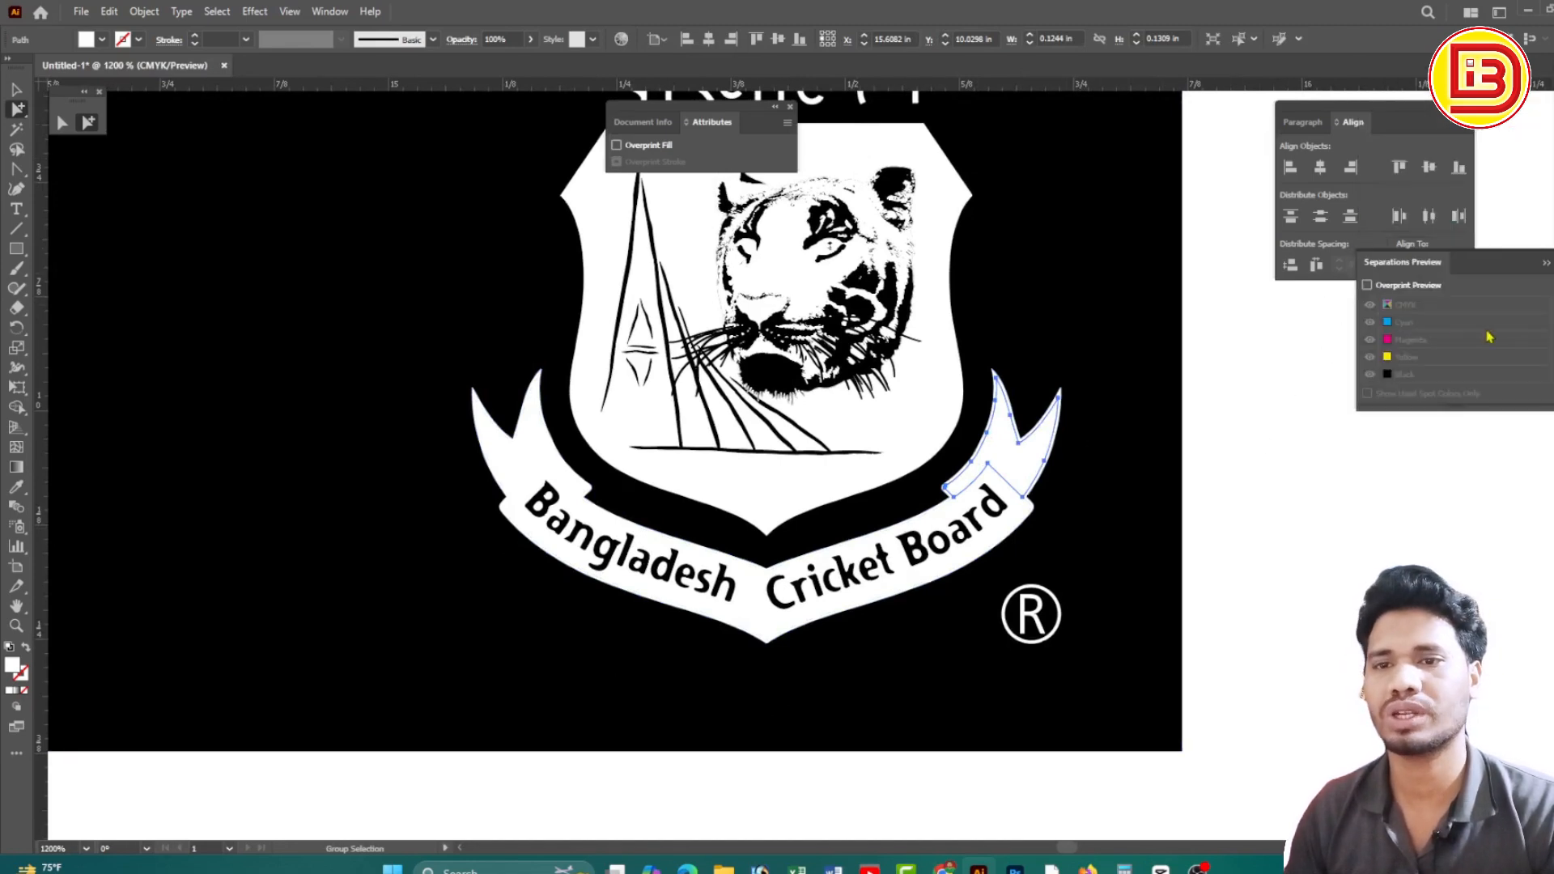
left_click(1368, 287)
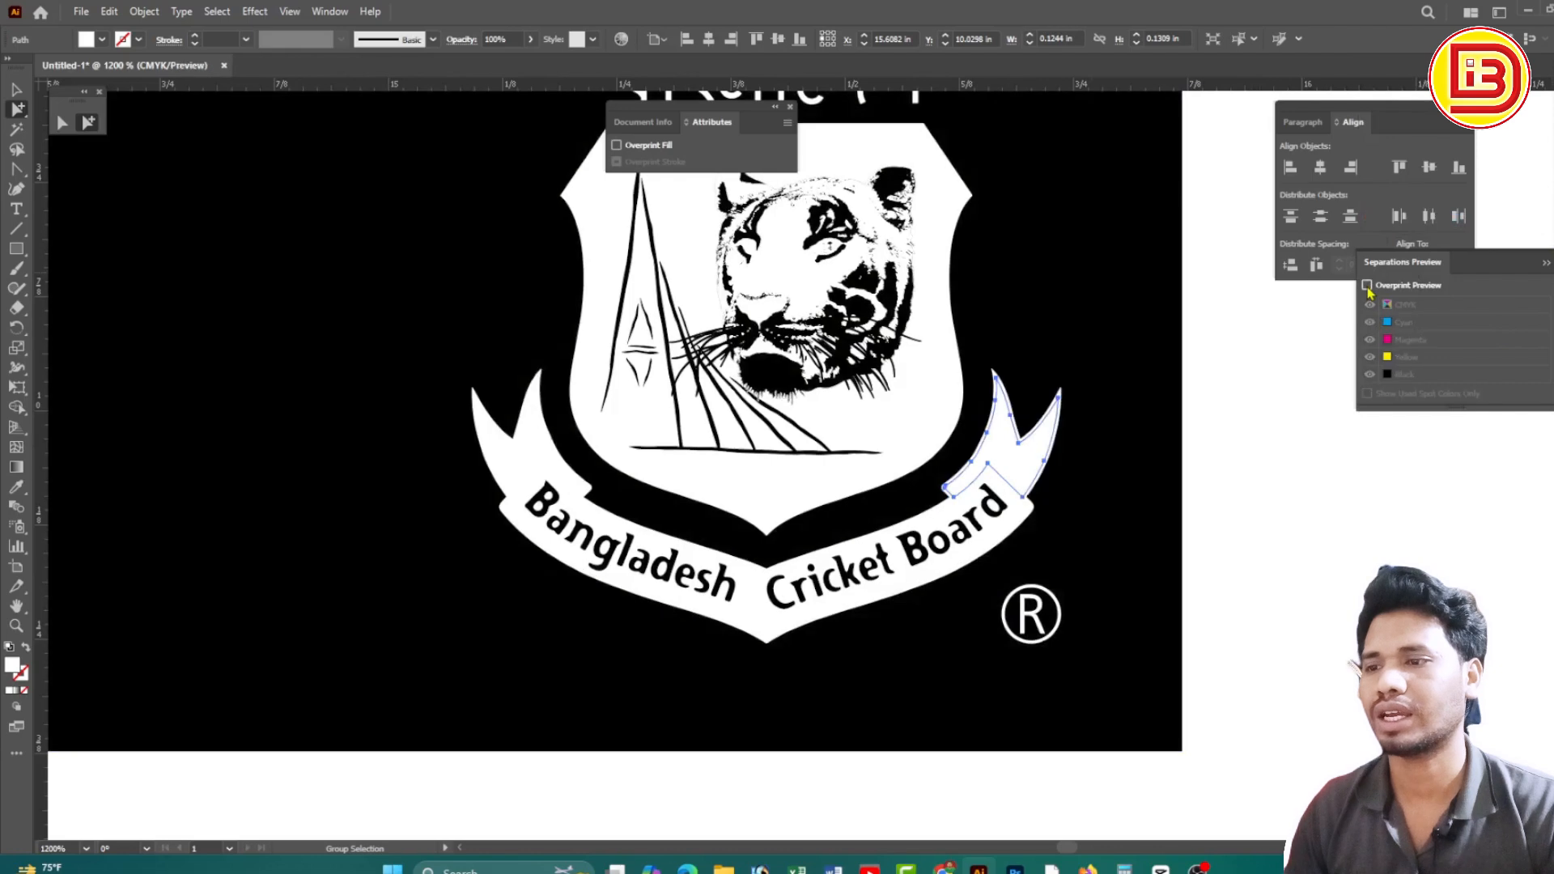
left_click(1368, 287)
left_click(1368, 288)
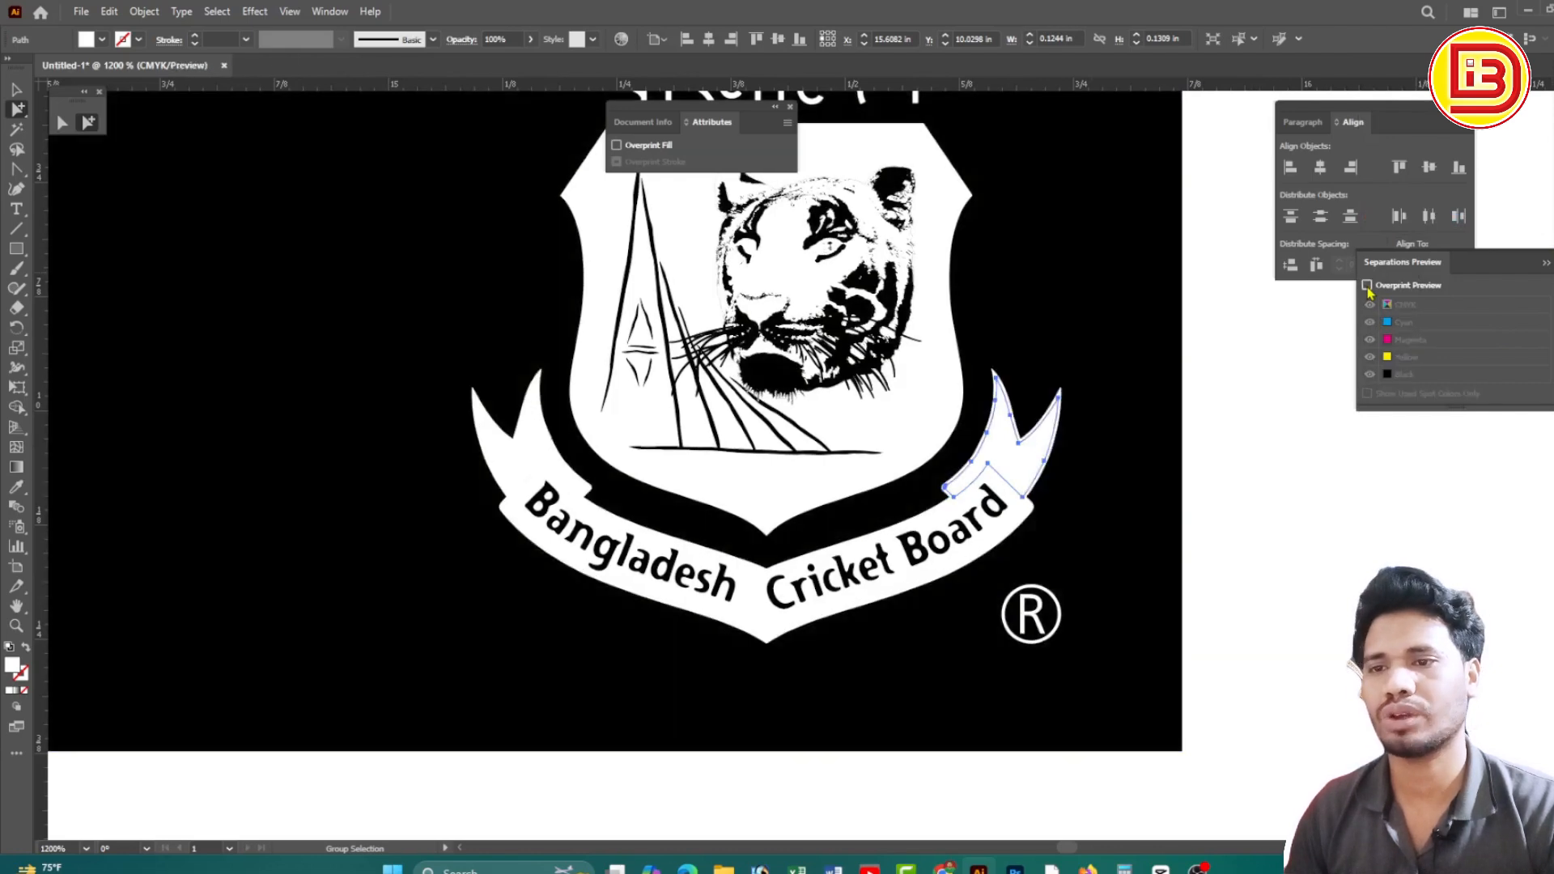
left_click(1368, 287)
left_click(1367, 288)
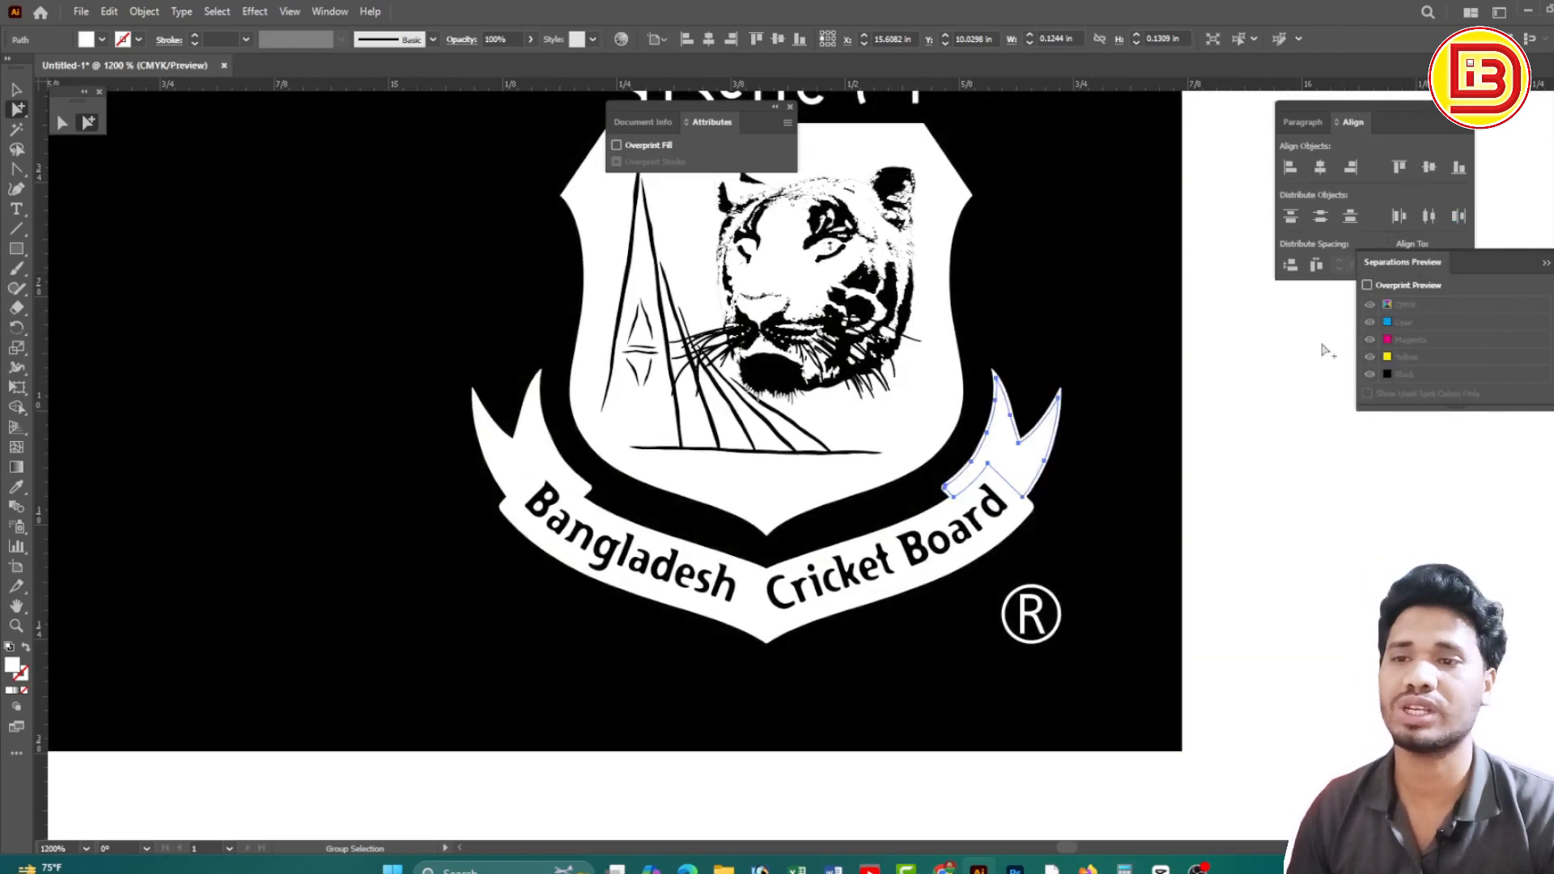
Untick Overprint Fill on the right ribbon tail, then select the left tail
left_click(1024, 447)
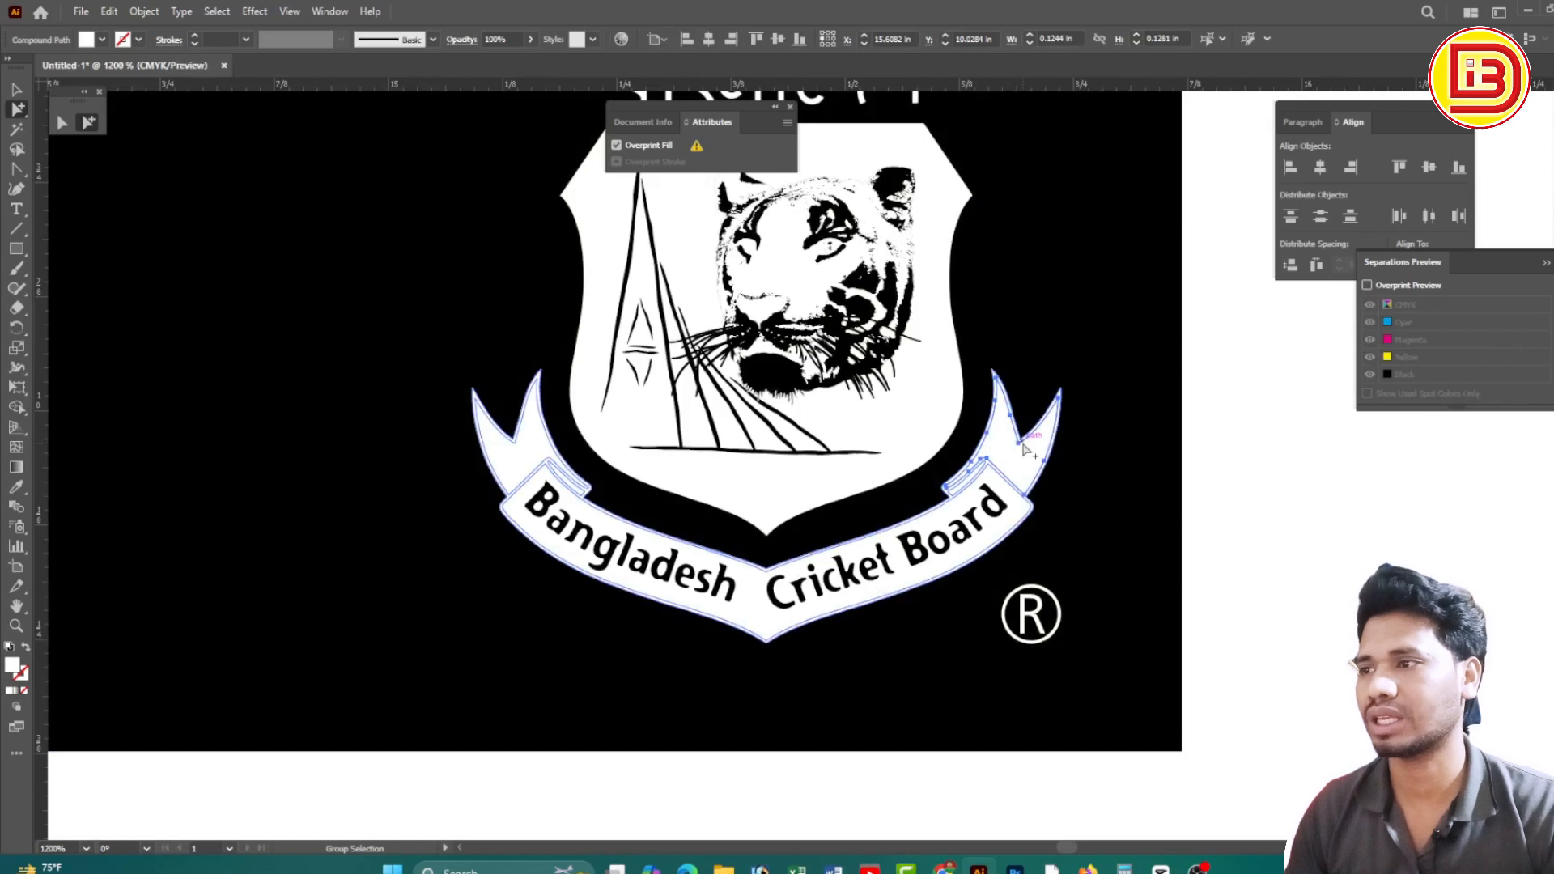
left_click(1026, 448)
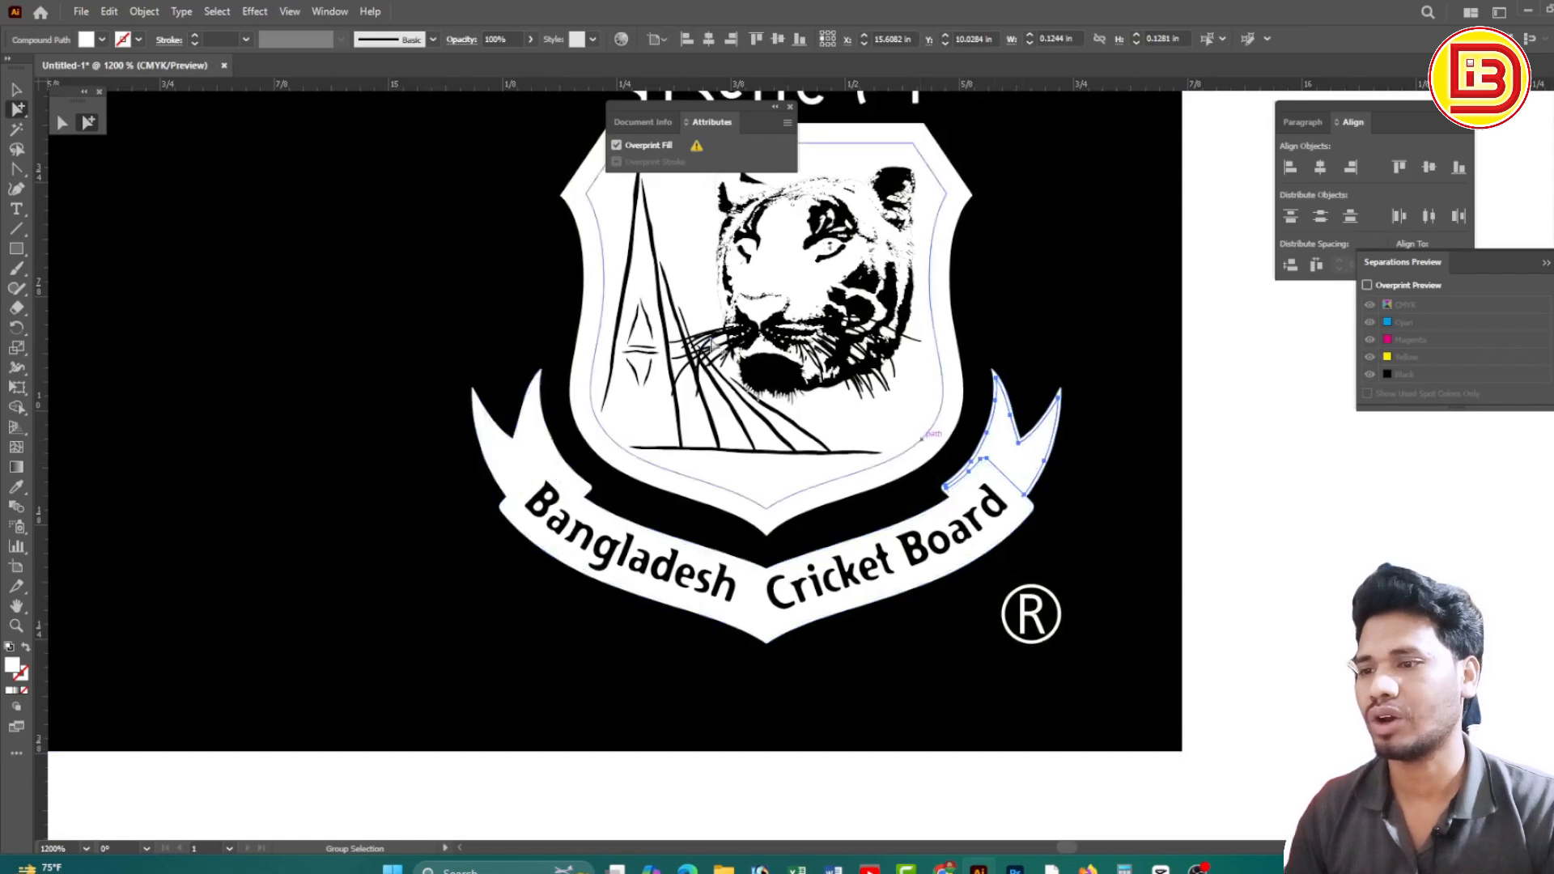
left_click(617, 145)
left_click(535, 457)
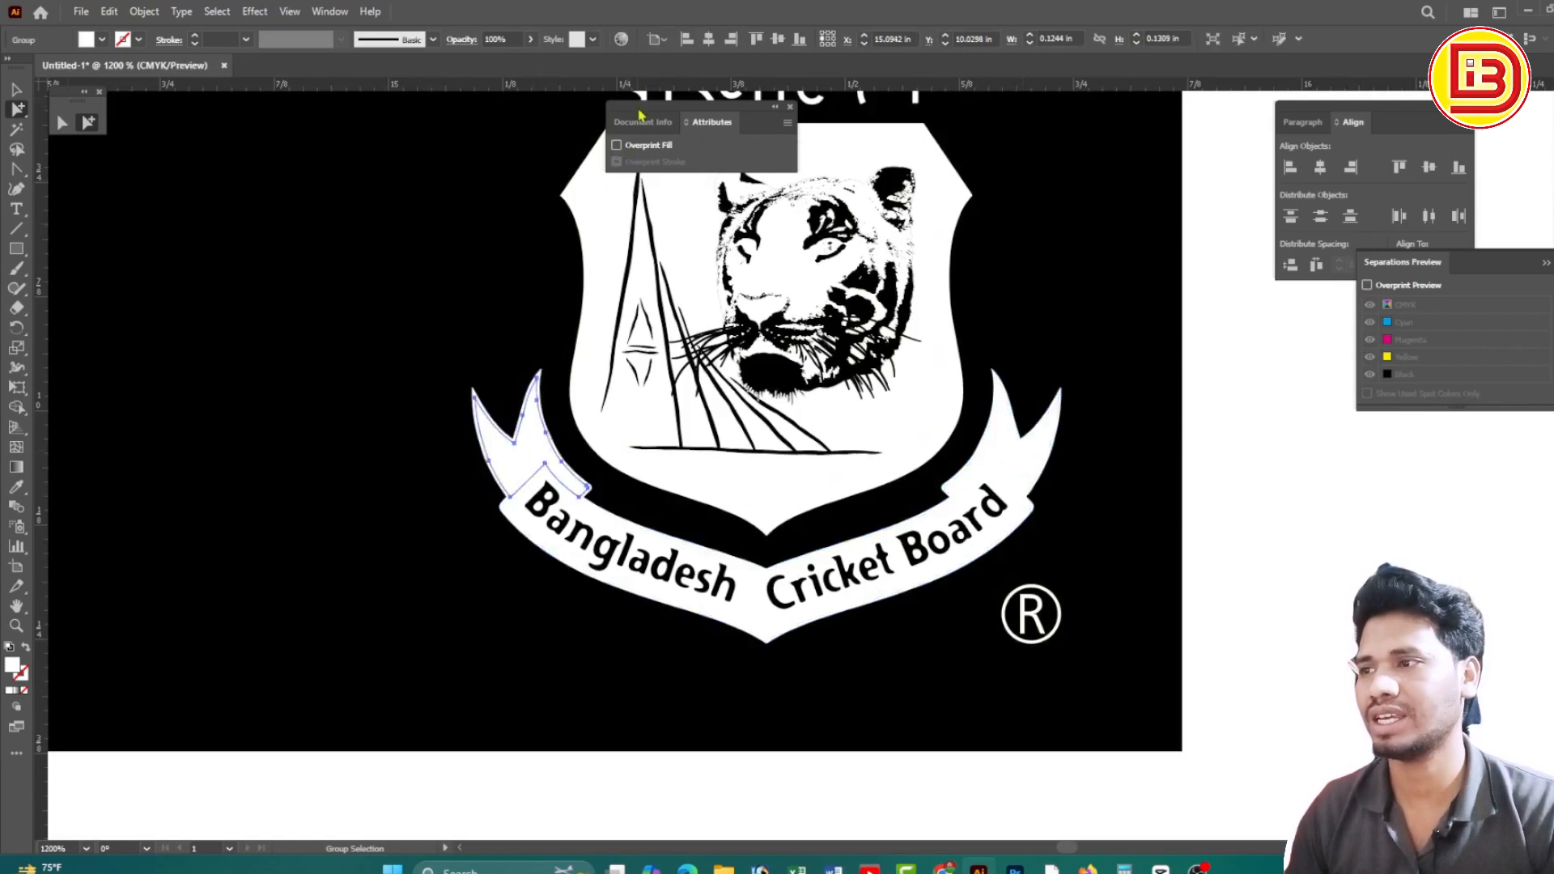
left_click(533, 439)
left_click(1196, 504)
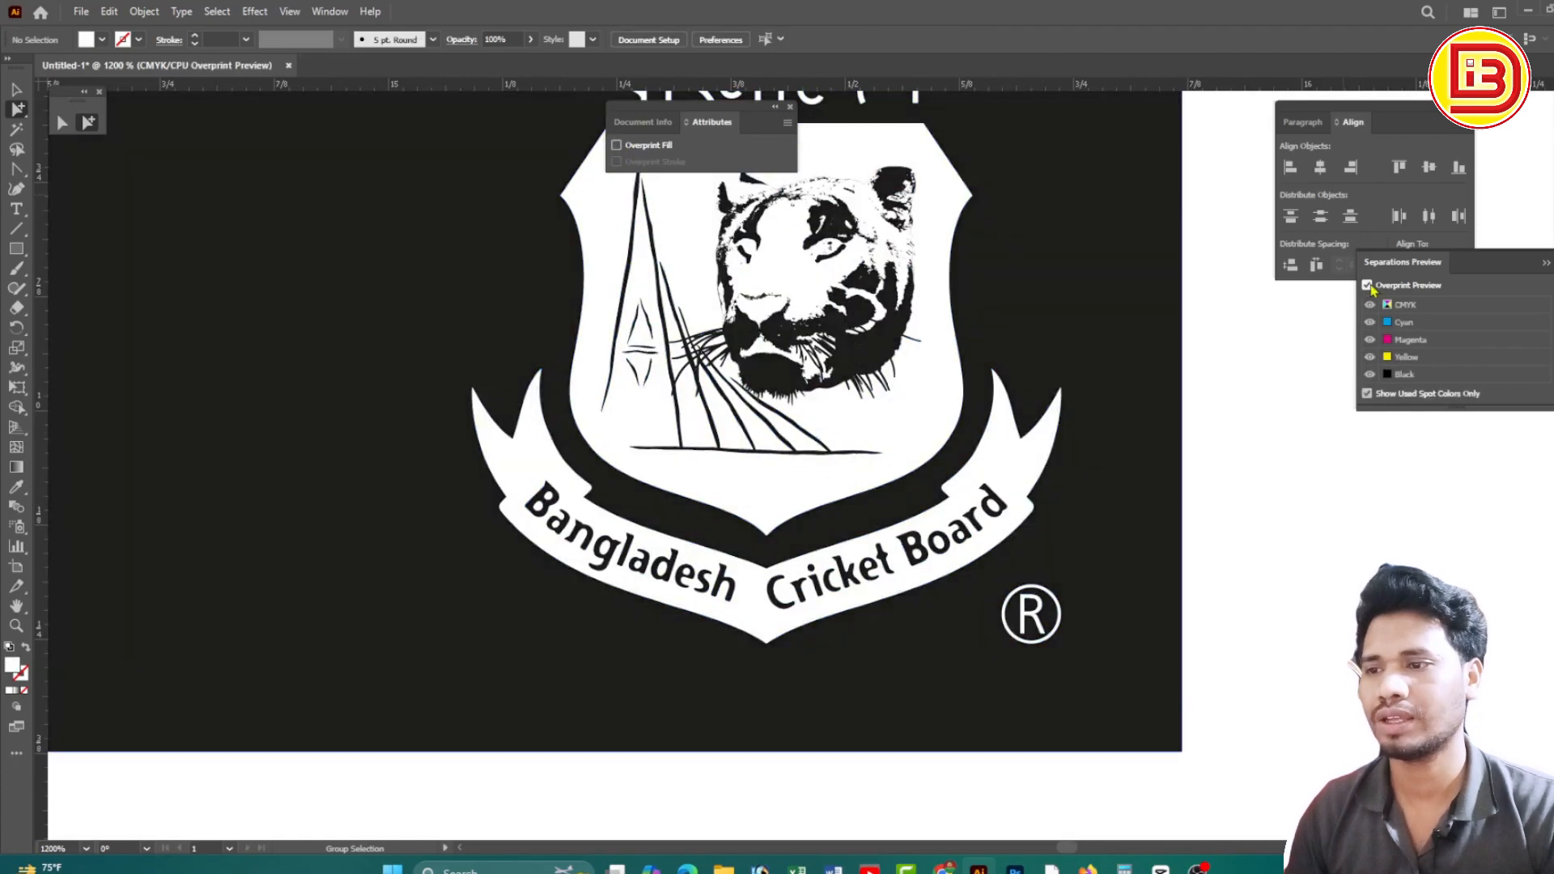
Recheck the logo in overprint preview and select a piece of the tiger artwork
left_click(1368, 285)
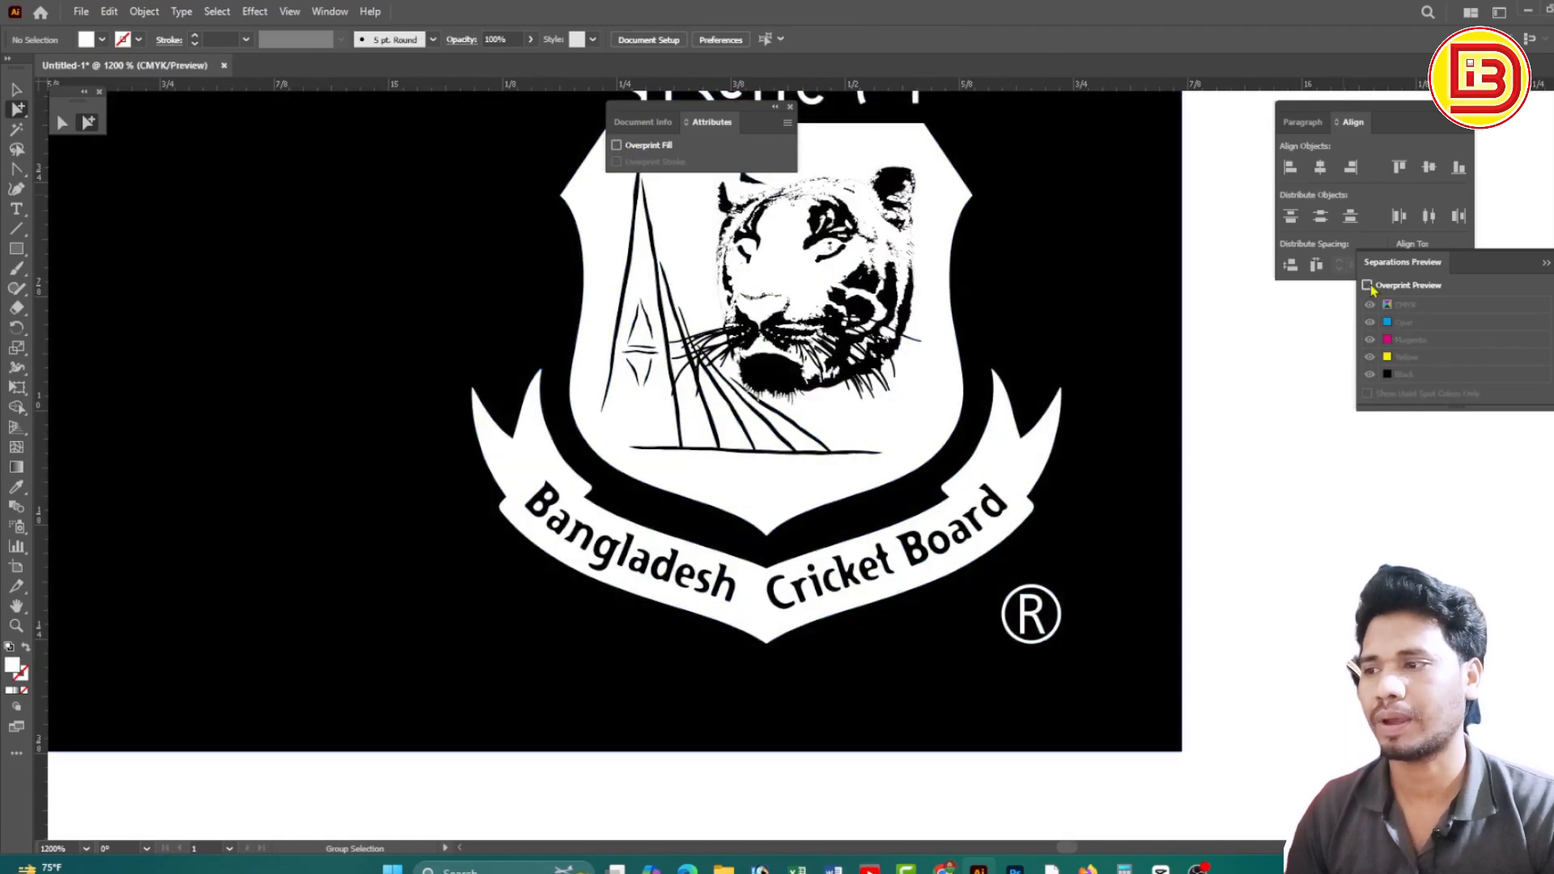
left_click(1367, 286)
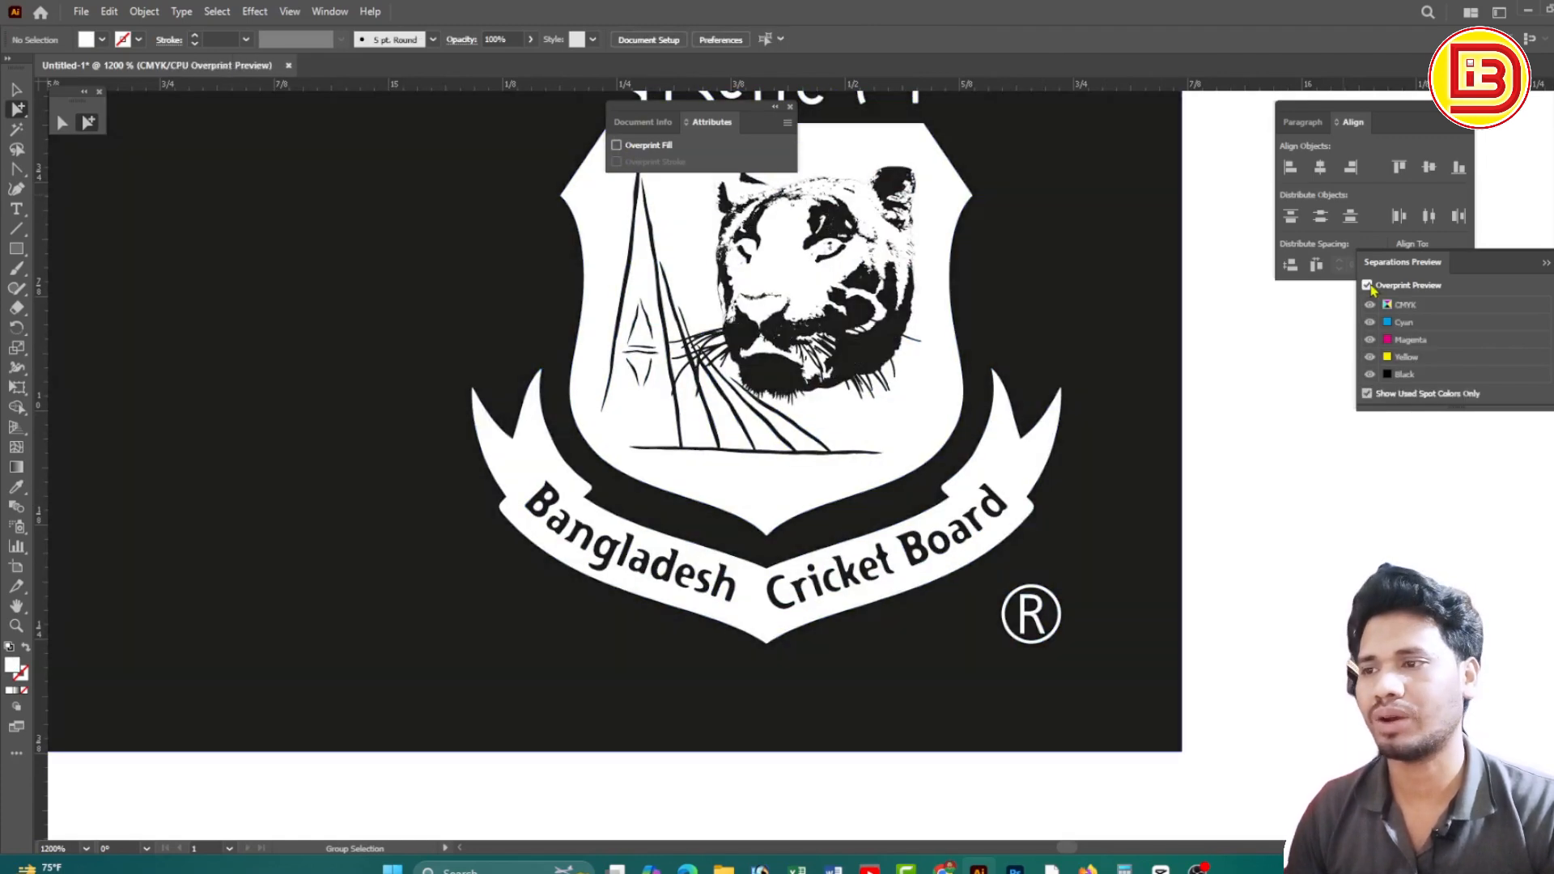
left_click(1367, 285)
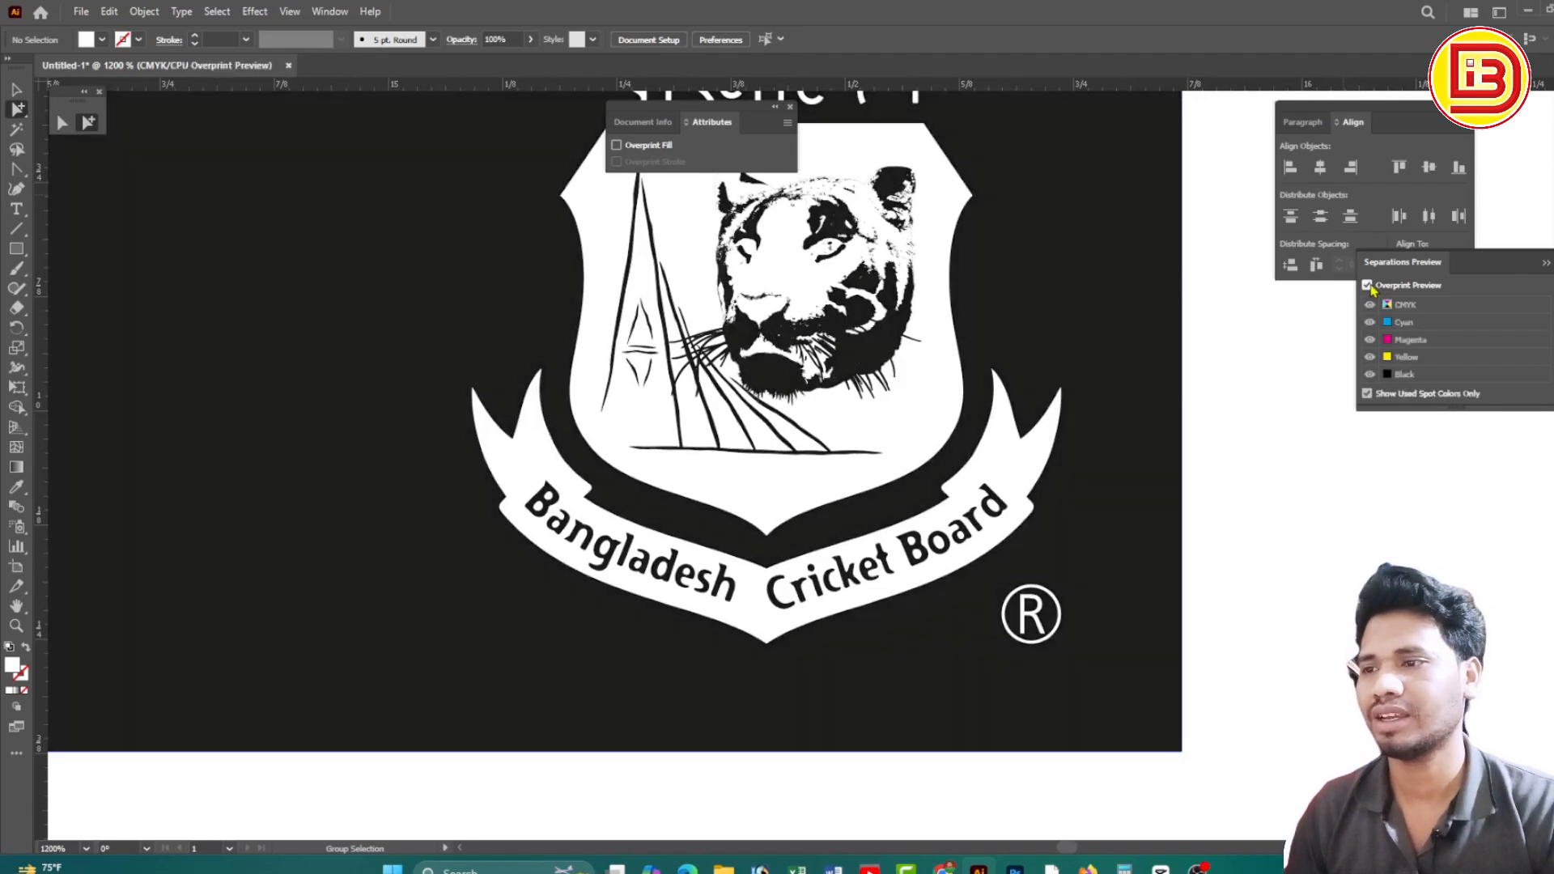
left_click(1368, 285)
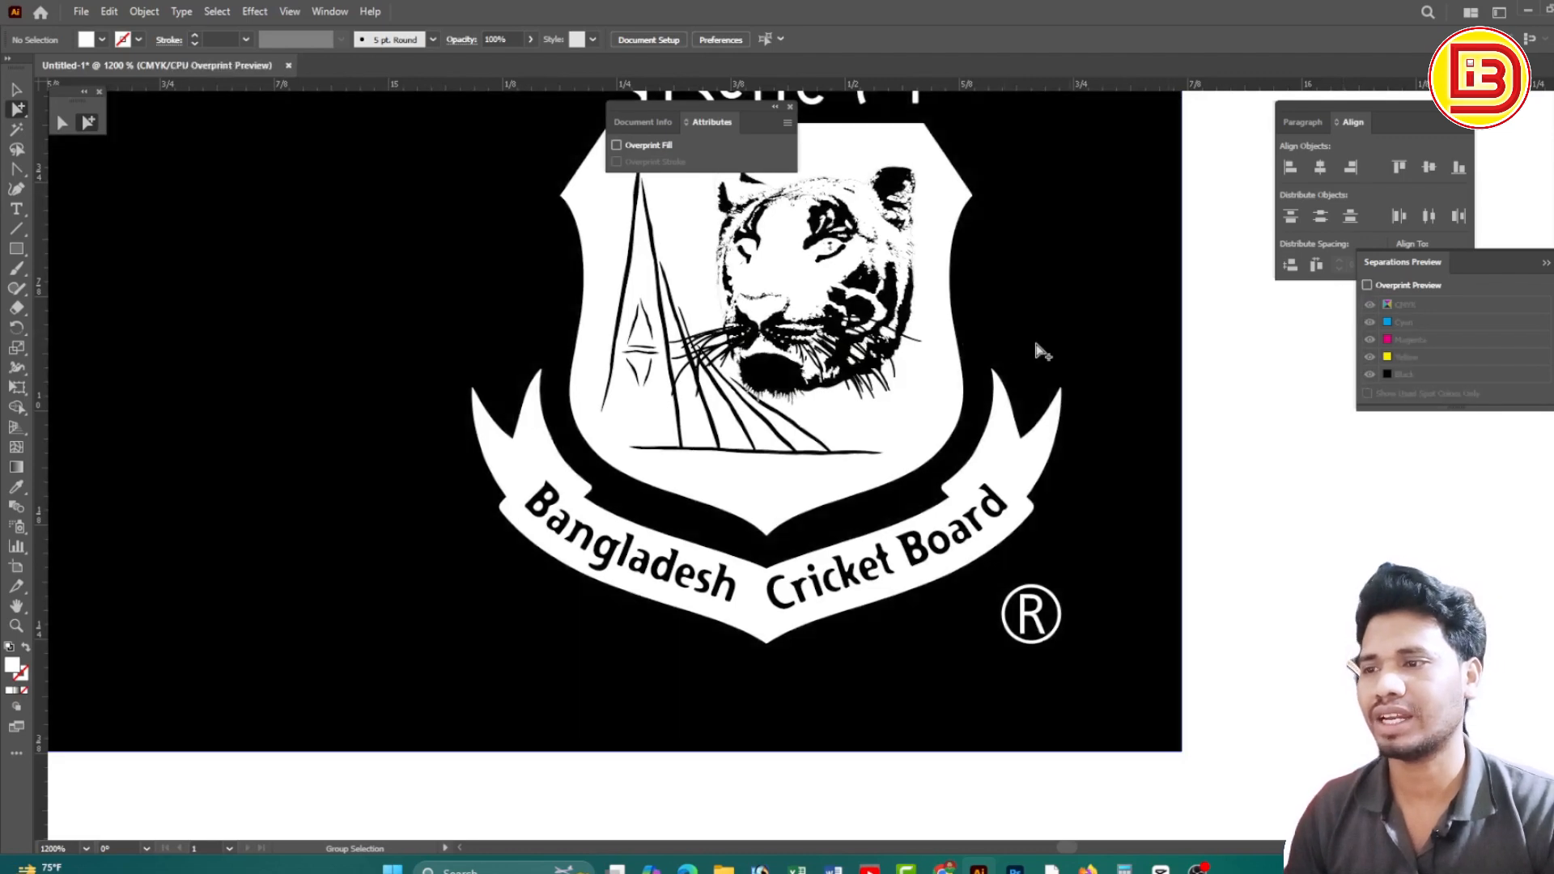
left_click(891, 342)
left_click(890, 338)
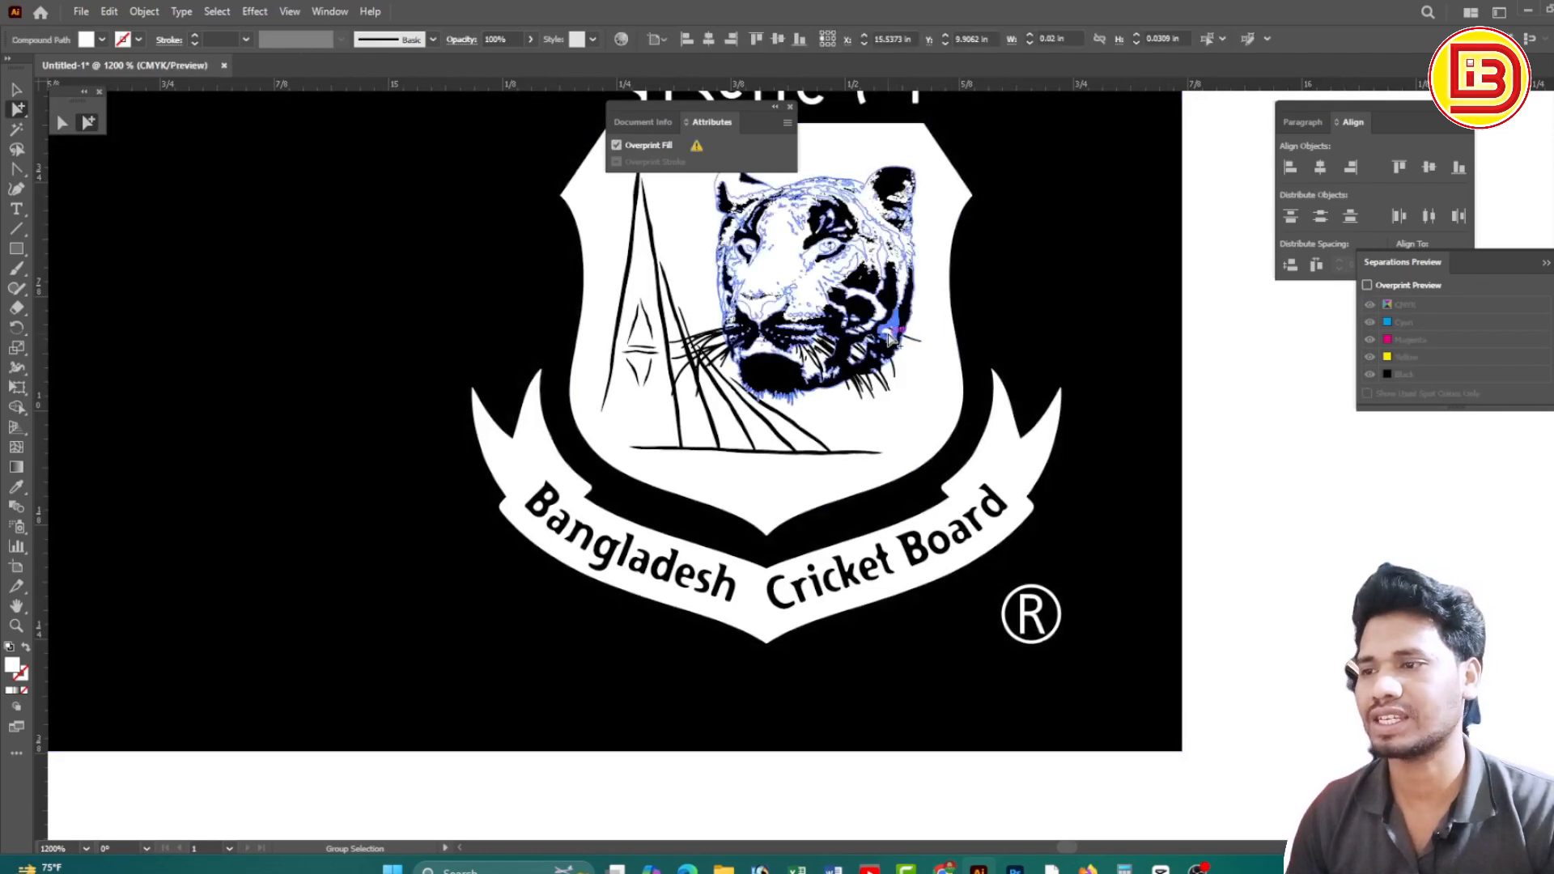
Select all objects with the same fill colour via Select > Same > Fill Color
left_click(219, 12)
mouse_move(283, 173)
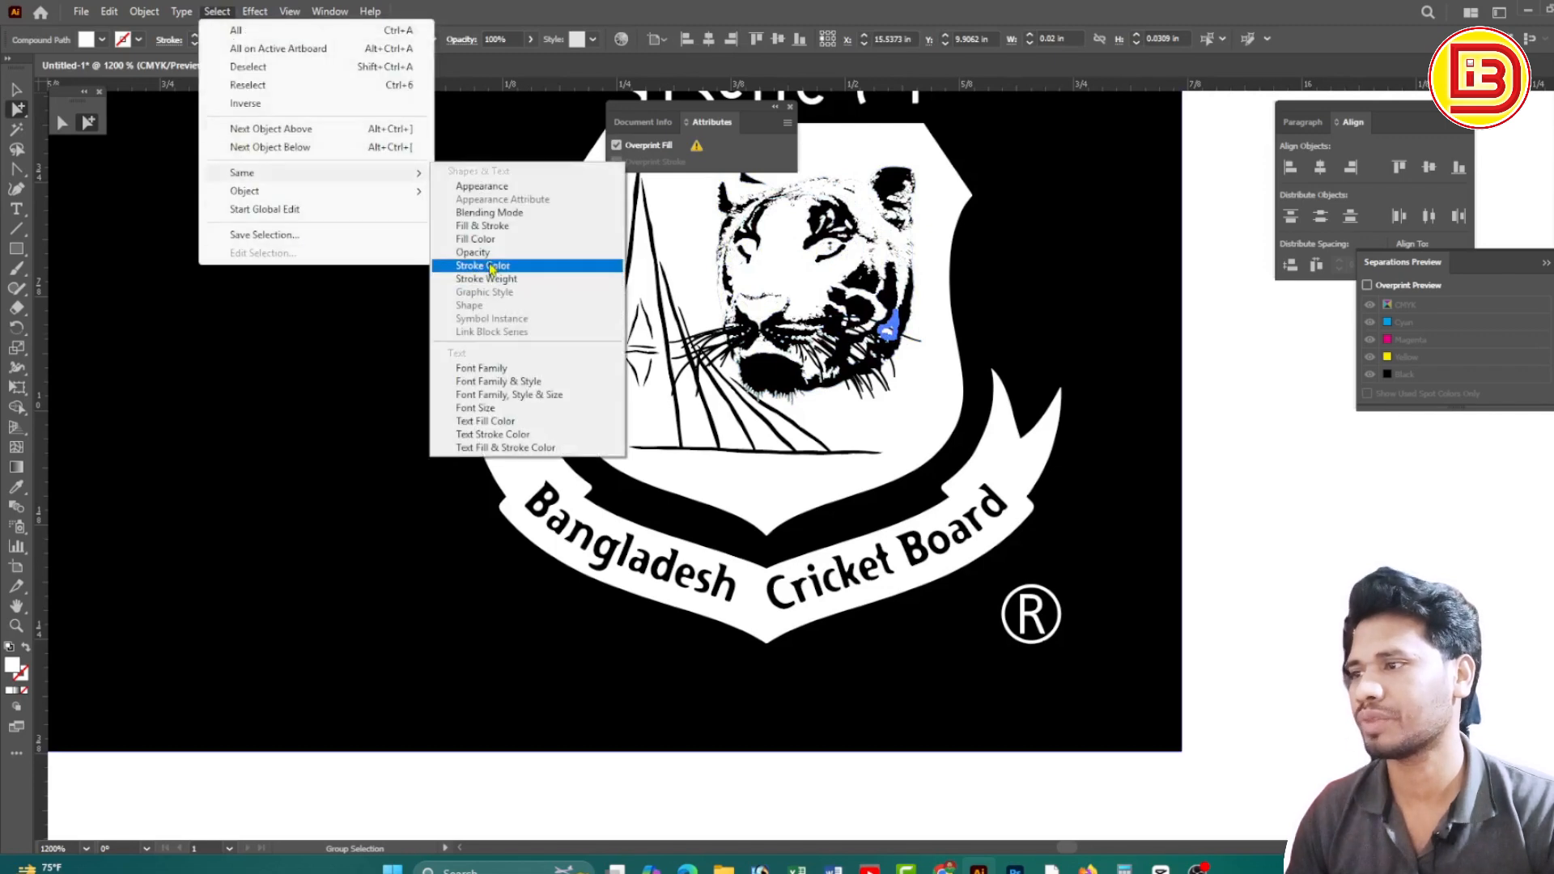
left_click(483, 239)
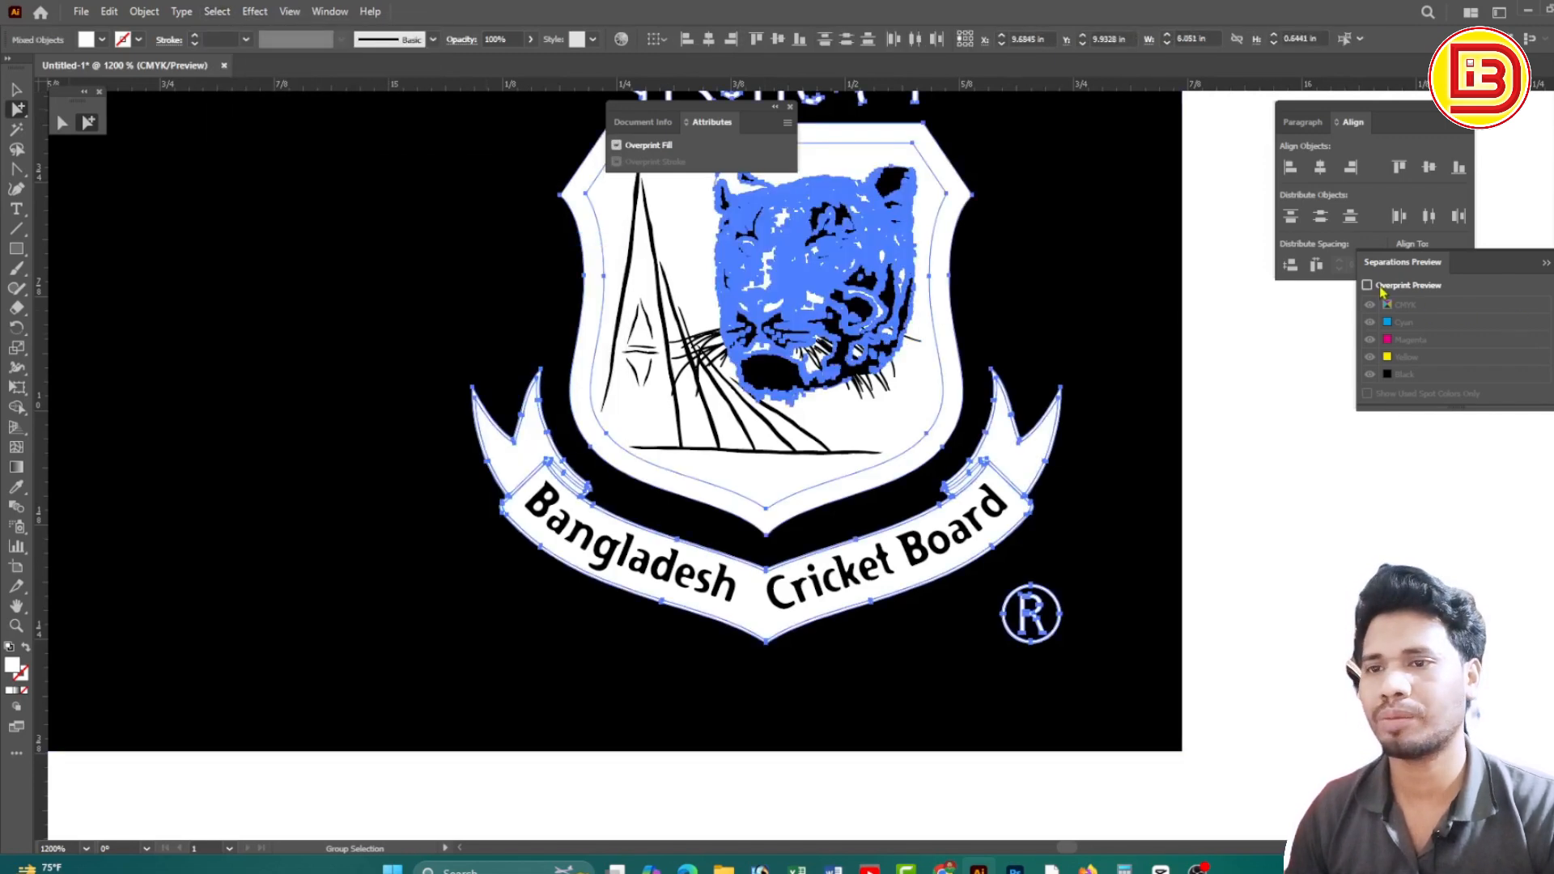
left_click(1203, 412)
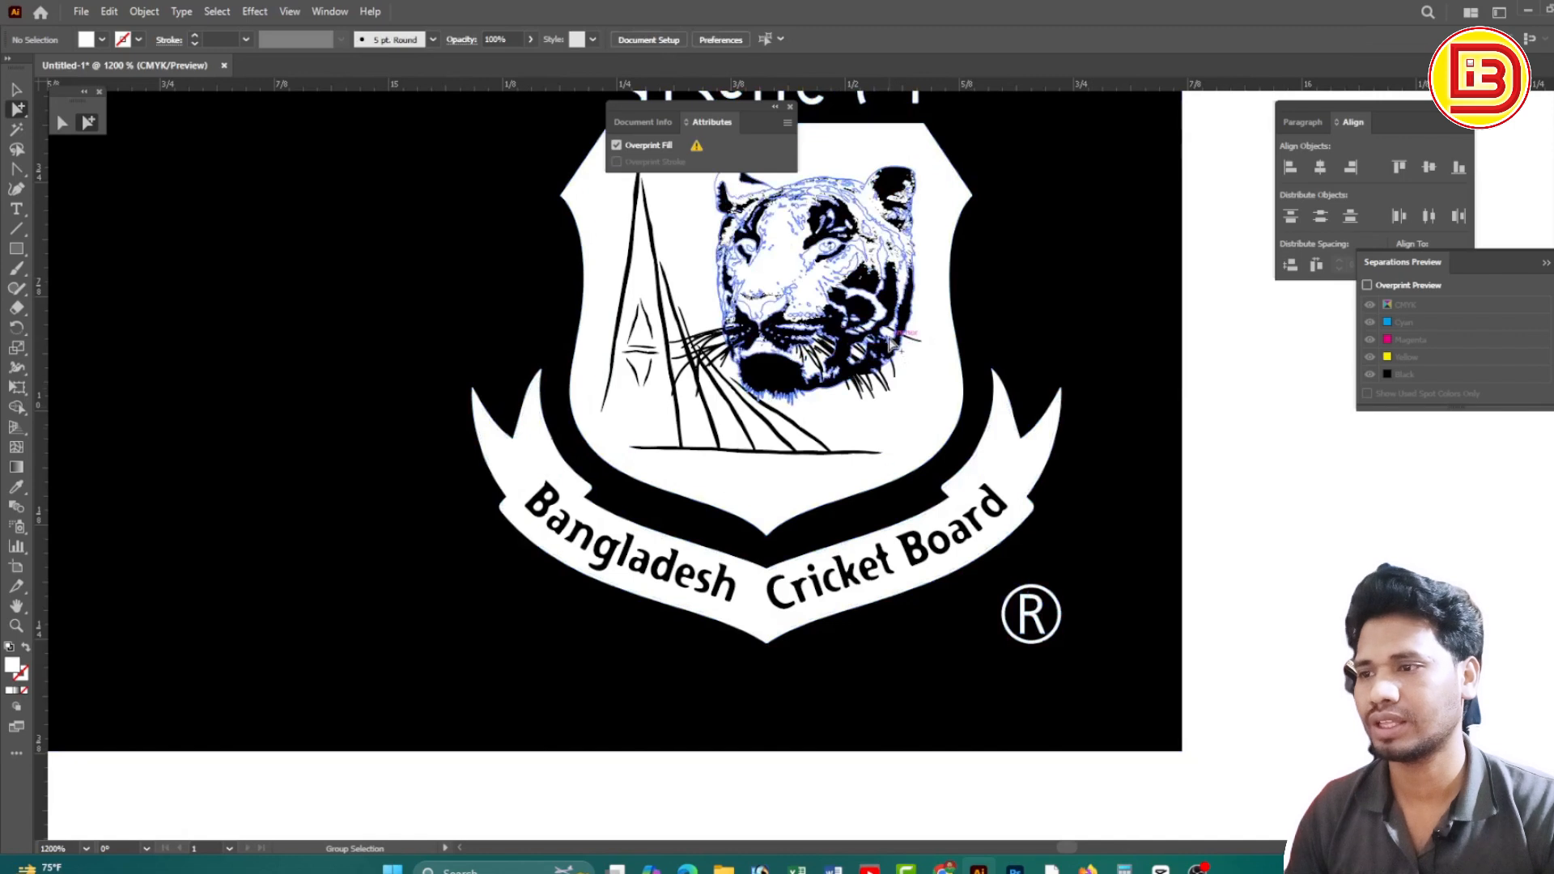
Untick Overprint Fill on the tiger artwork and check it in overprint preview
left_click(888, 340)
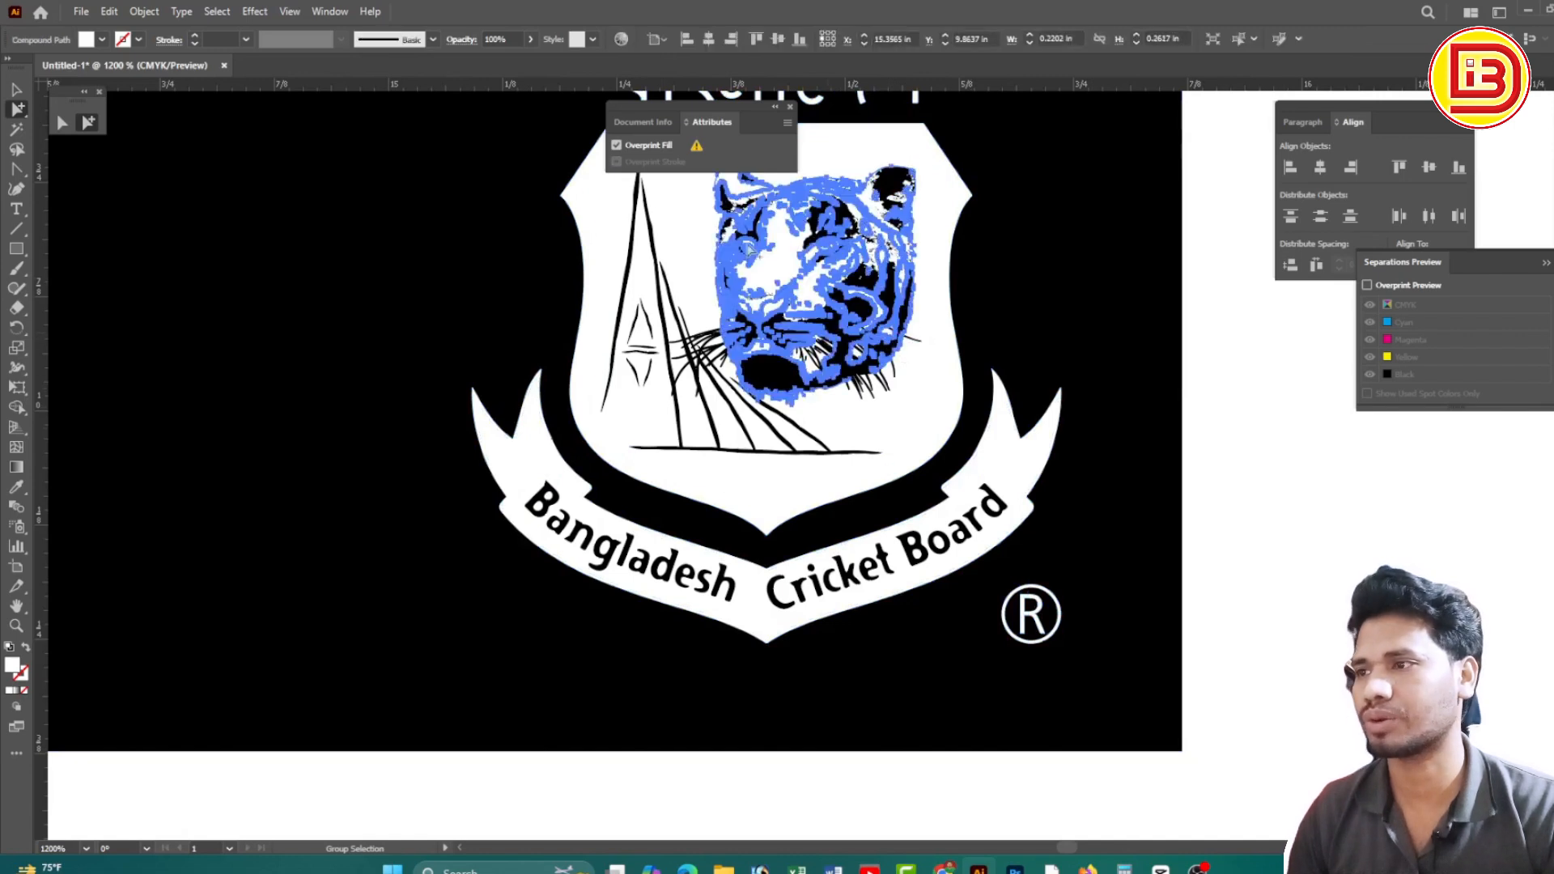
left_click(637, 150)
left_click(1286, 361)
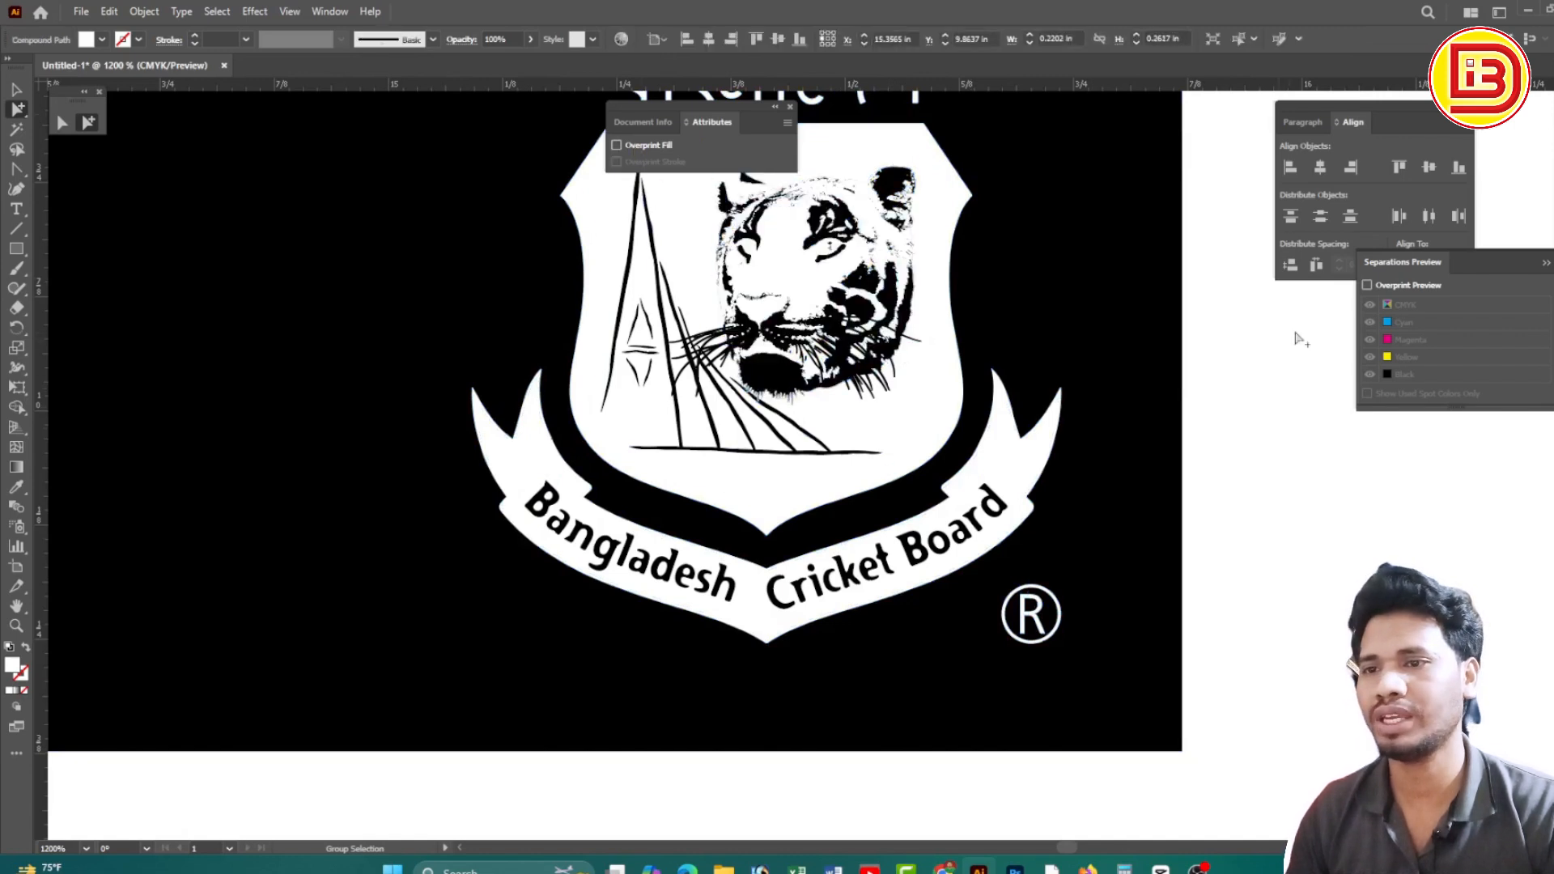
left_click(1368, 286)
left_click(1367, 286)
Toggle overprint preview repeatedly to check the logo, leaving it off
left_click(1368, 285)
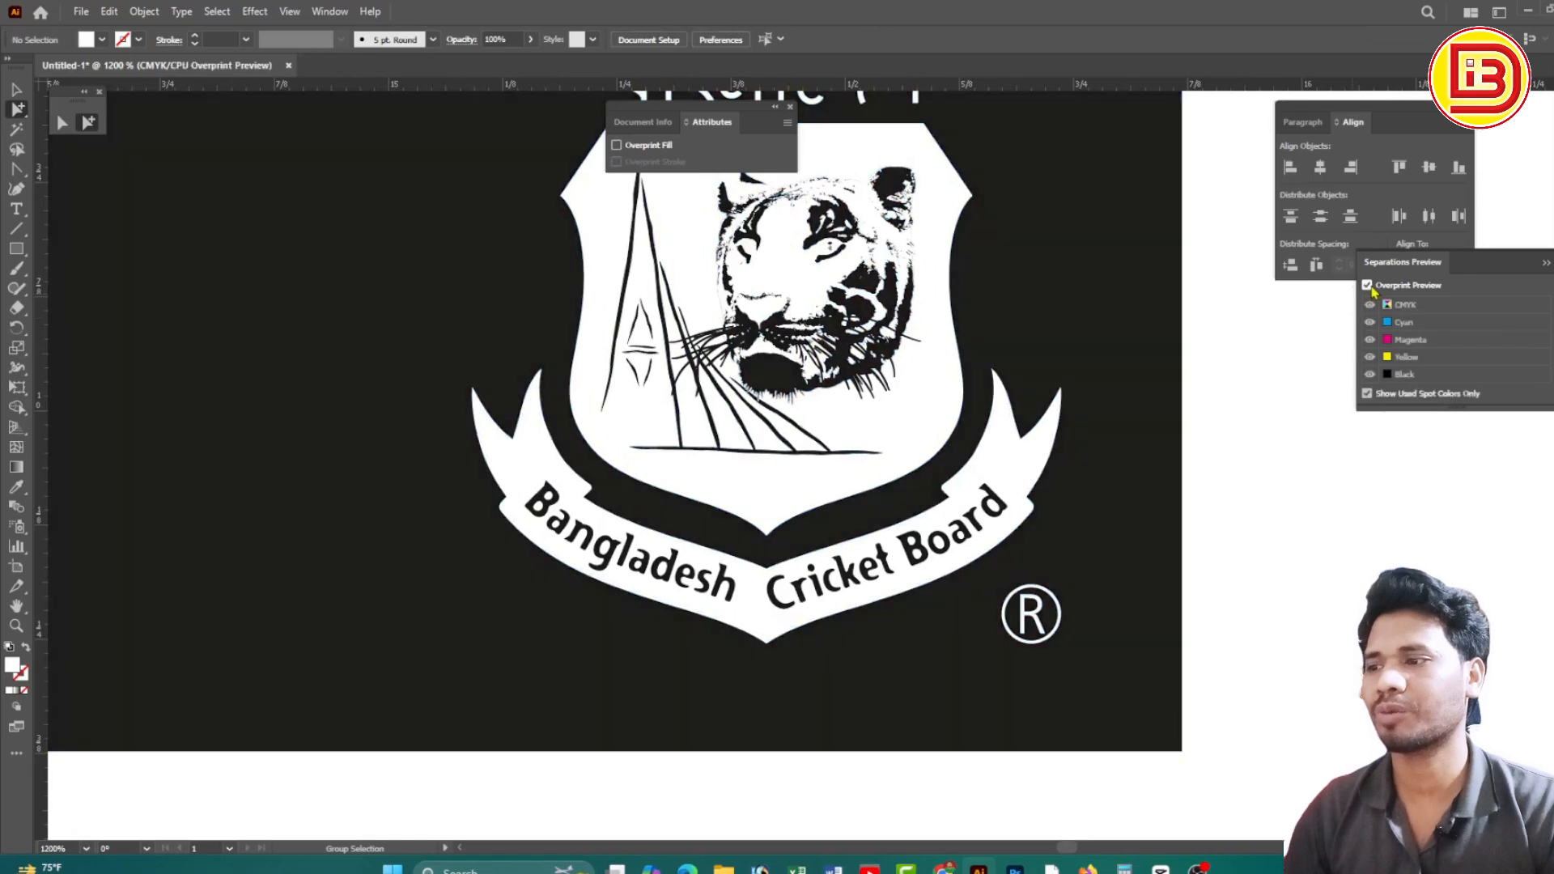
left_click(1368, 286)
left_click(1368, 285)
left_click(1367, 286)
left_click(1368, 285)
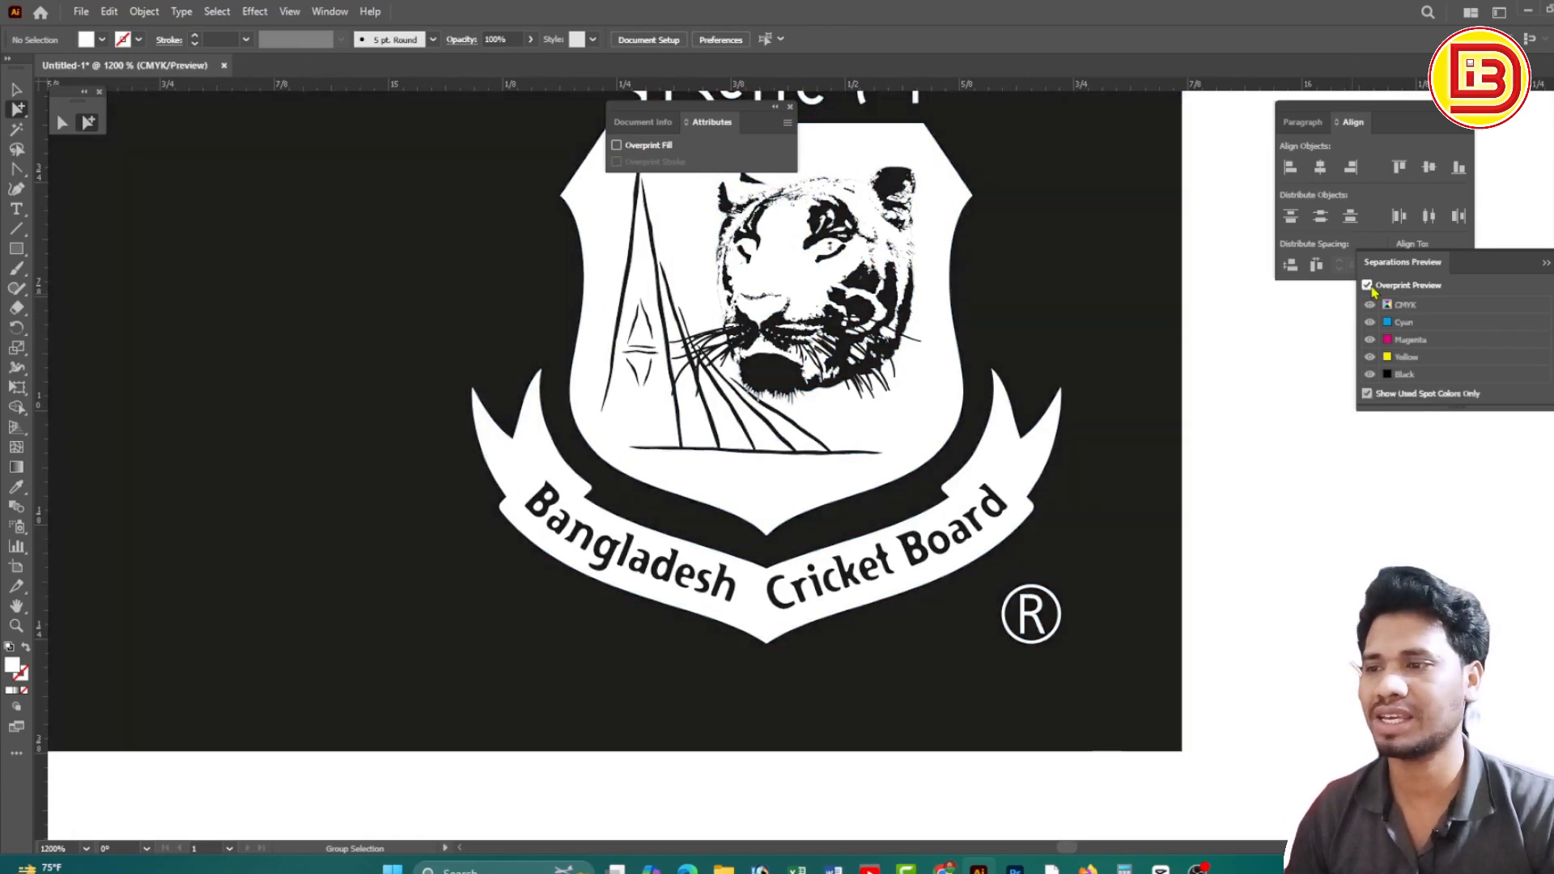
left_click(1368, 286)
Marquee-select the black banner and both logos and group them with Ctrl+G
left_click(715, 344, "ctrl+alt")
left_click(715, 343, "ctrl+alt")
left_click(715, 343, "ctrl+alt")
left_click(715, 343, "ctrl+alt")
left_click(716, 343, "ctrl+alt")
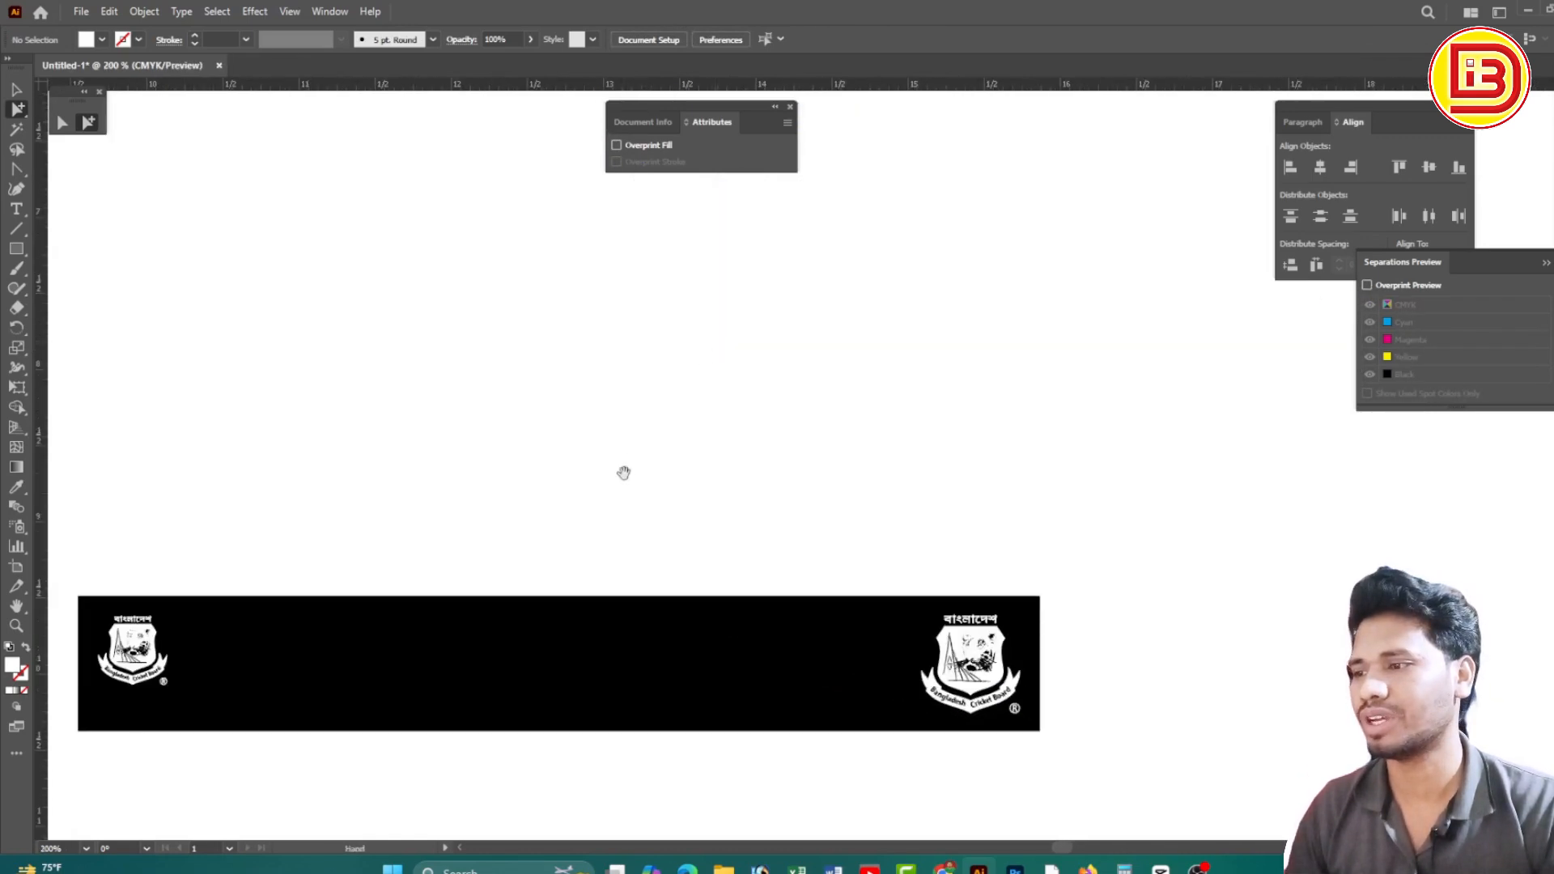
left_click_drag(624, 472, 911, 383)
left_click(17, 89)
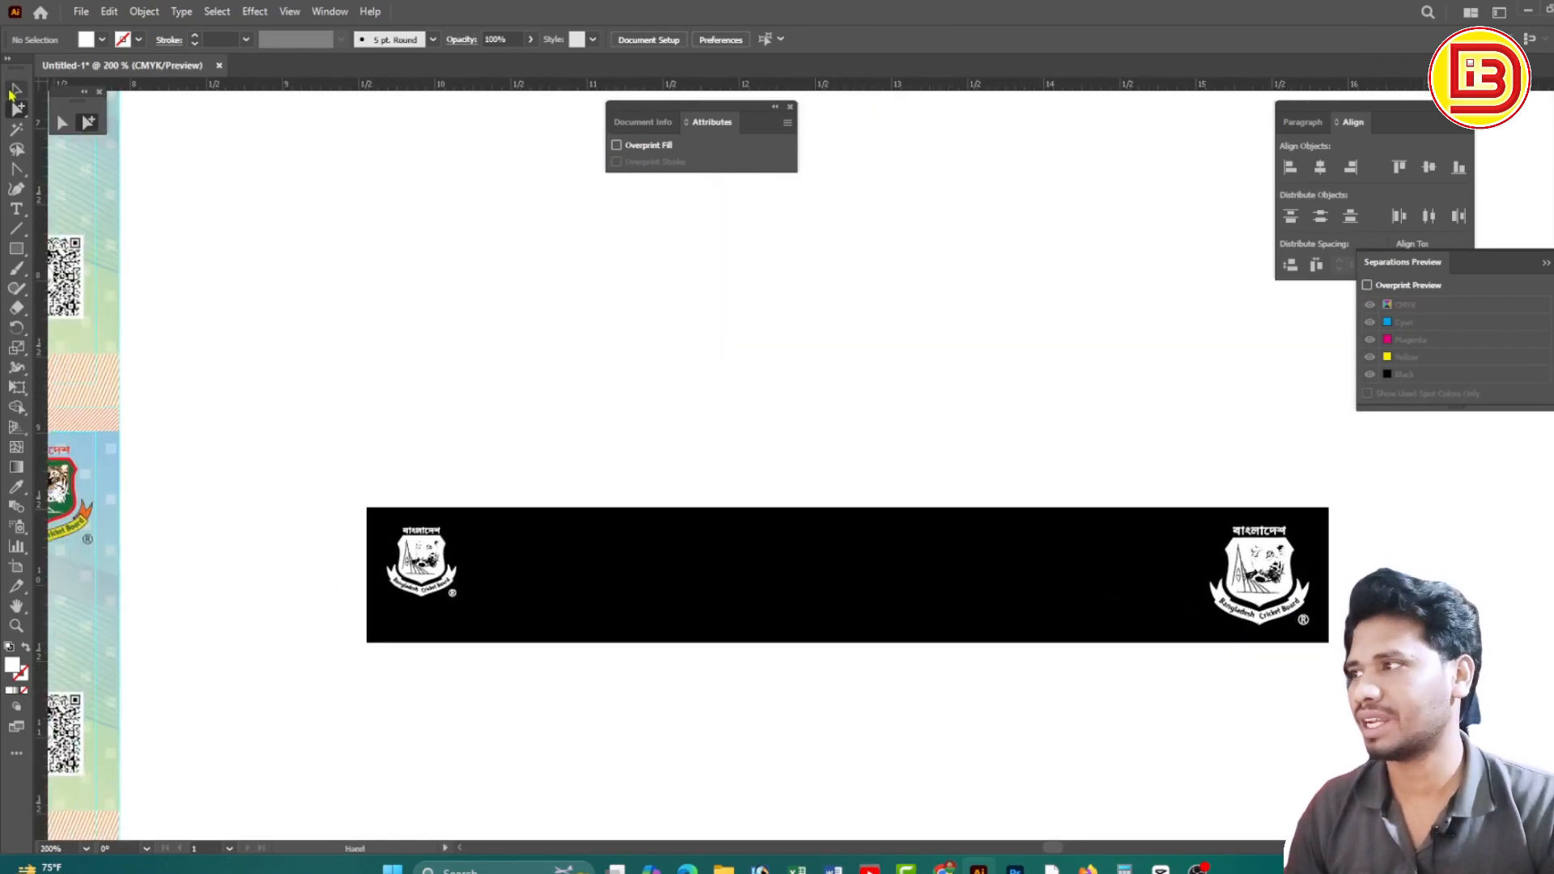
left_click(930, 542, "ctrl+alt")
left_click(930, 543, "ctrl+alt")
left_click(761, 508, "ctrl+alt")
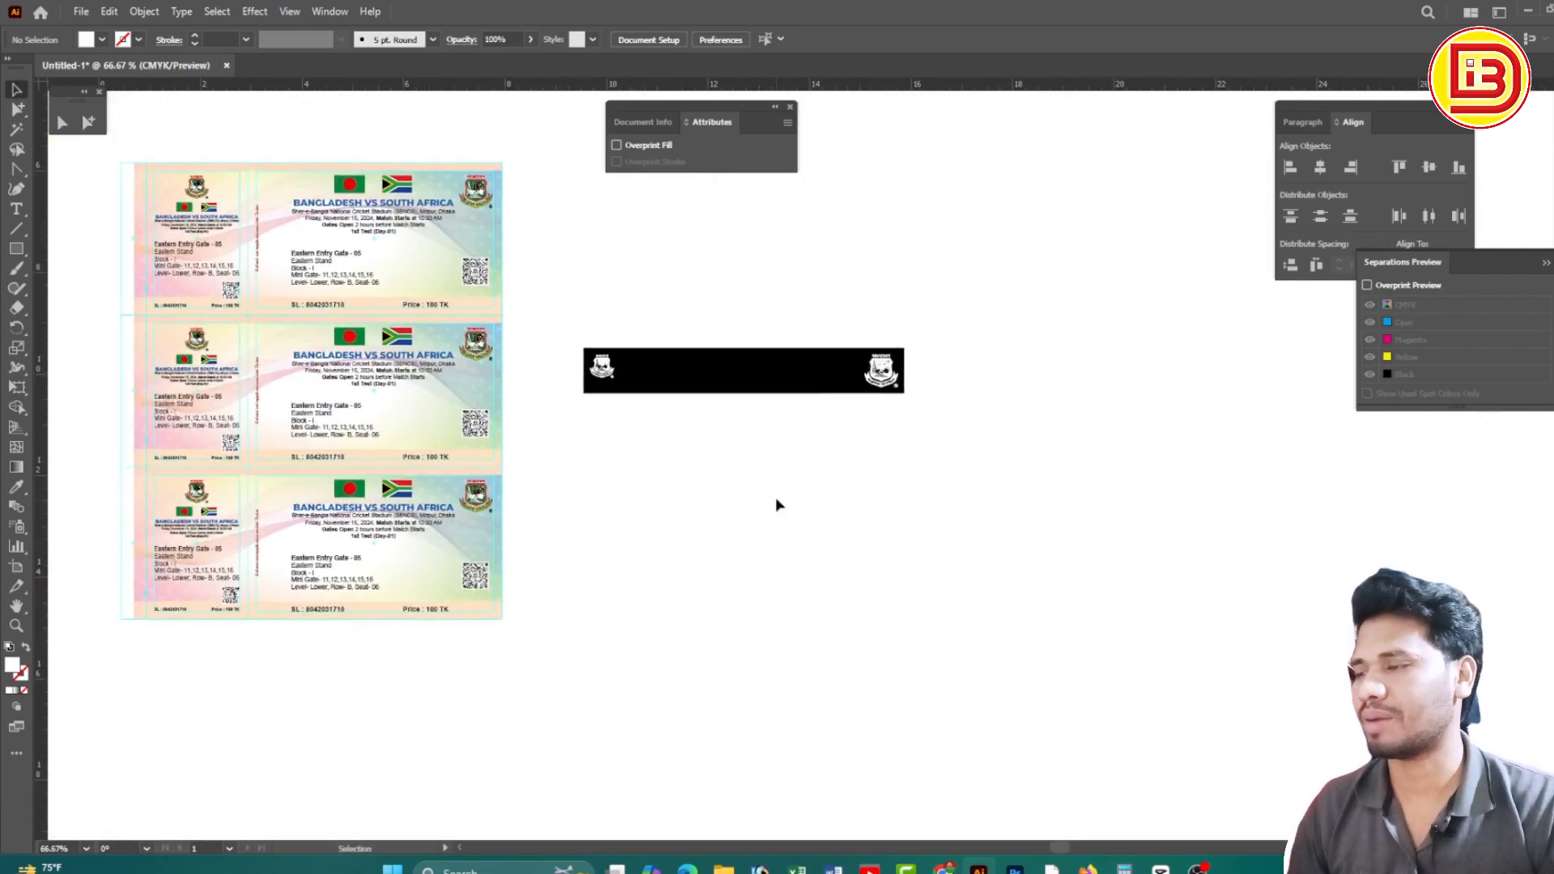
left_click_drag(544, 302, 1117, 502)
key("ctrl+g")
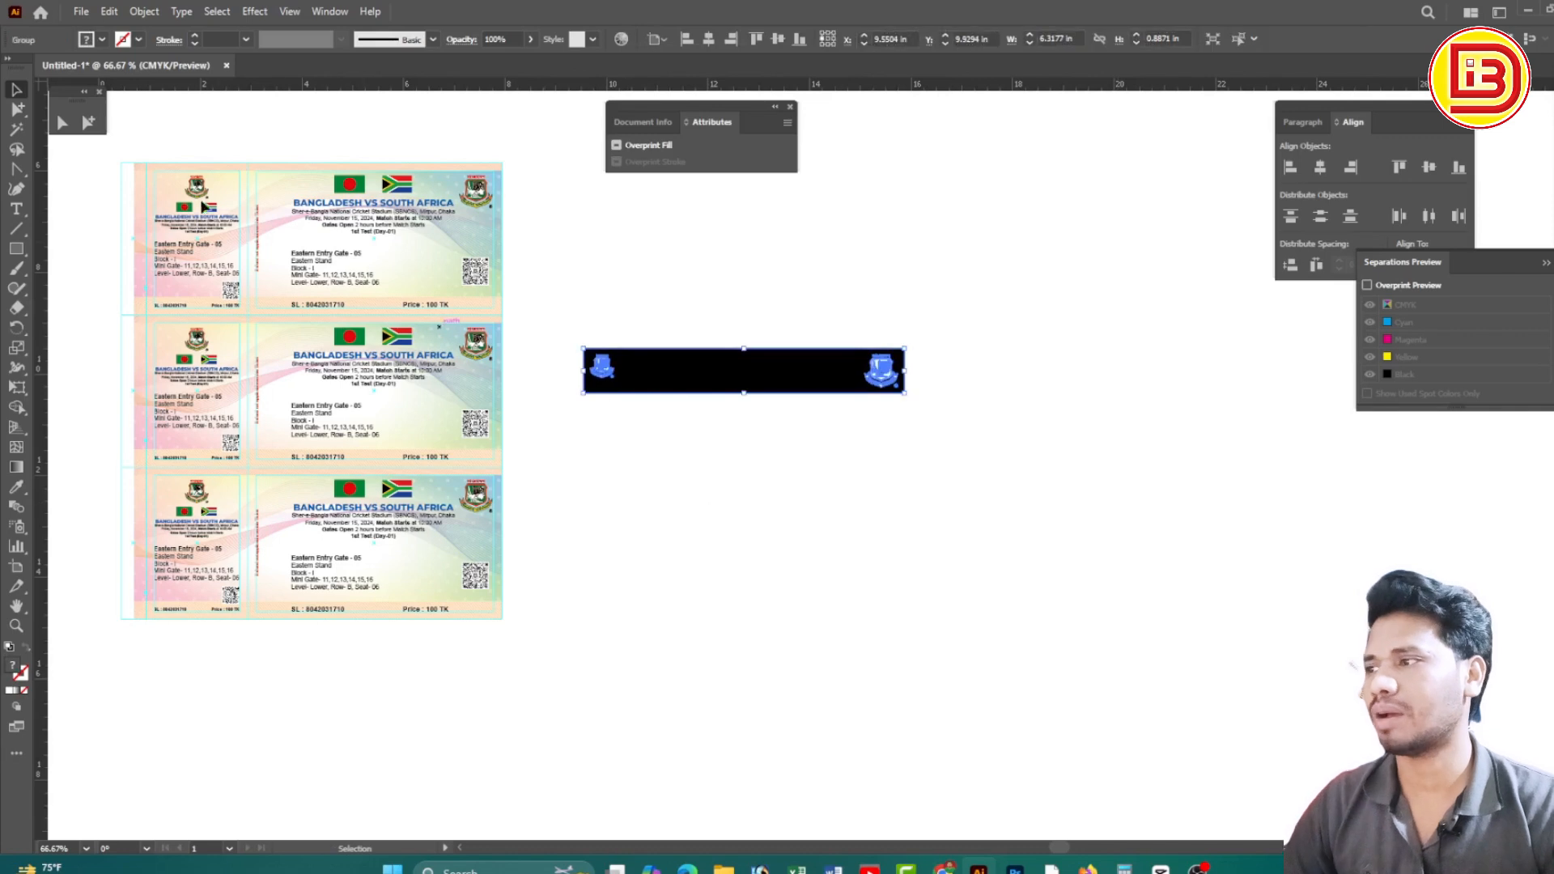
left_click_drag(121, 148, 520, 318)
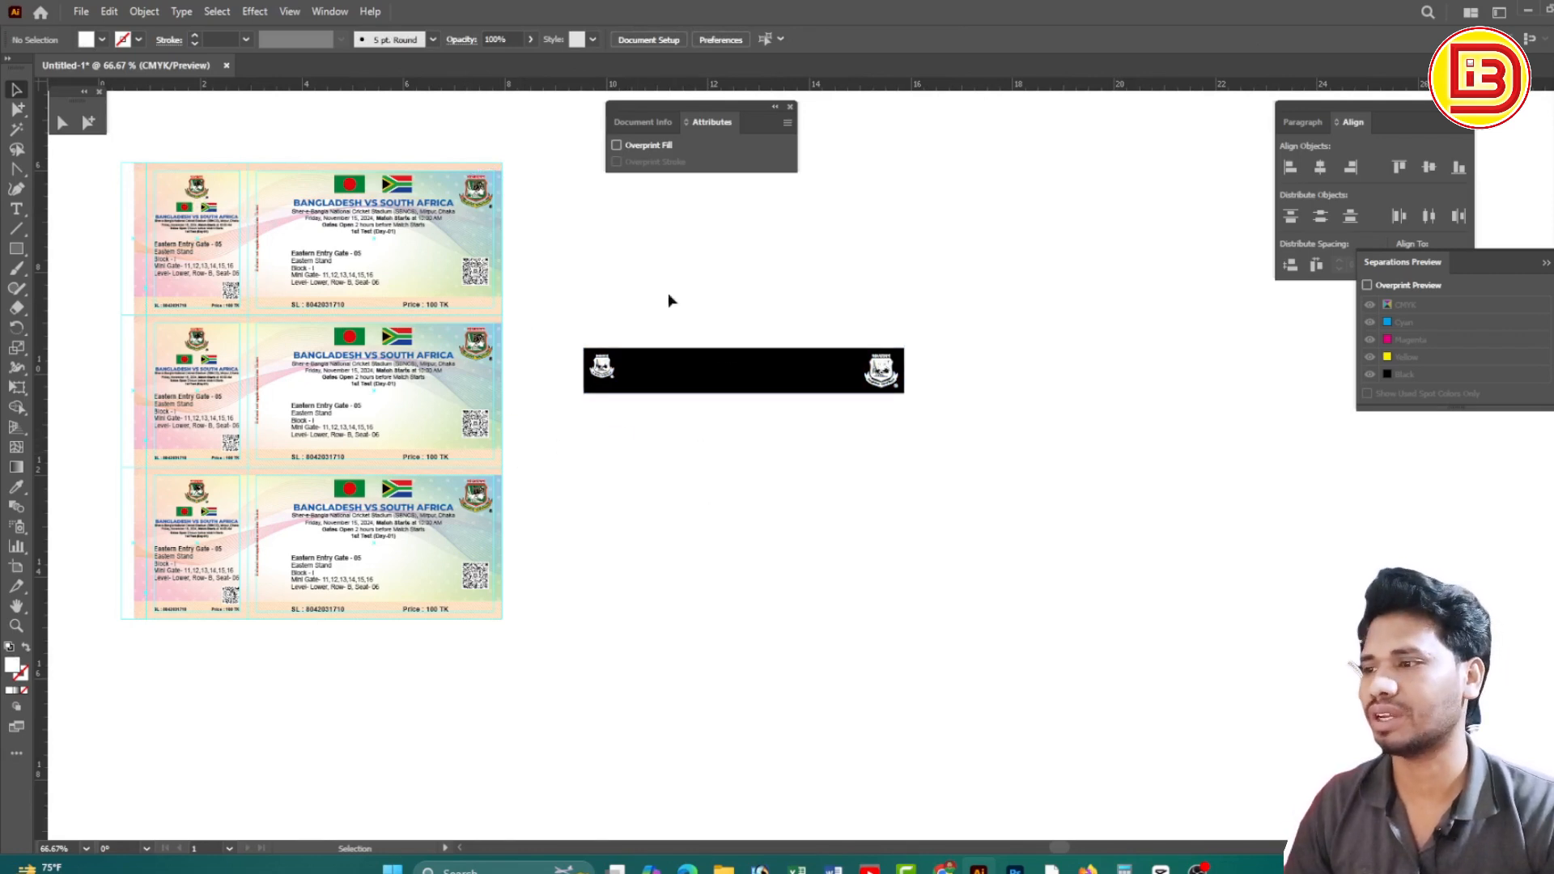
Swap the banner rectangle's black fill to a stroke with Shift+X, leaving an outline
left_click(88, 122)
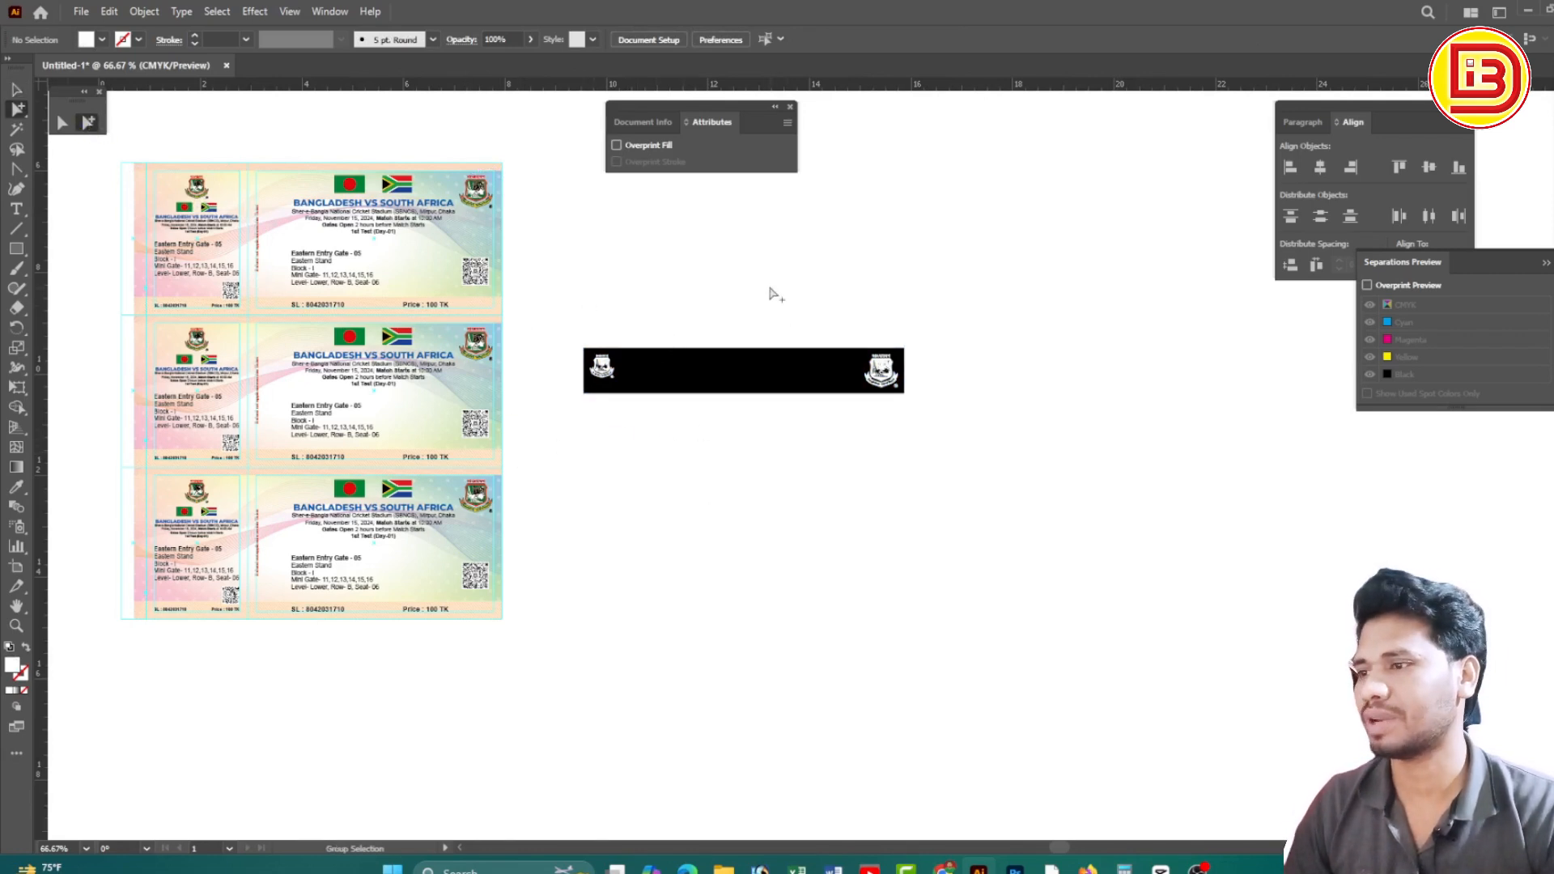
left_click(721, 354)
key("shift+x")
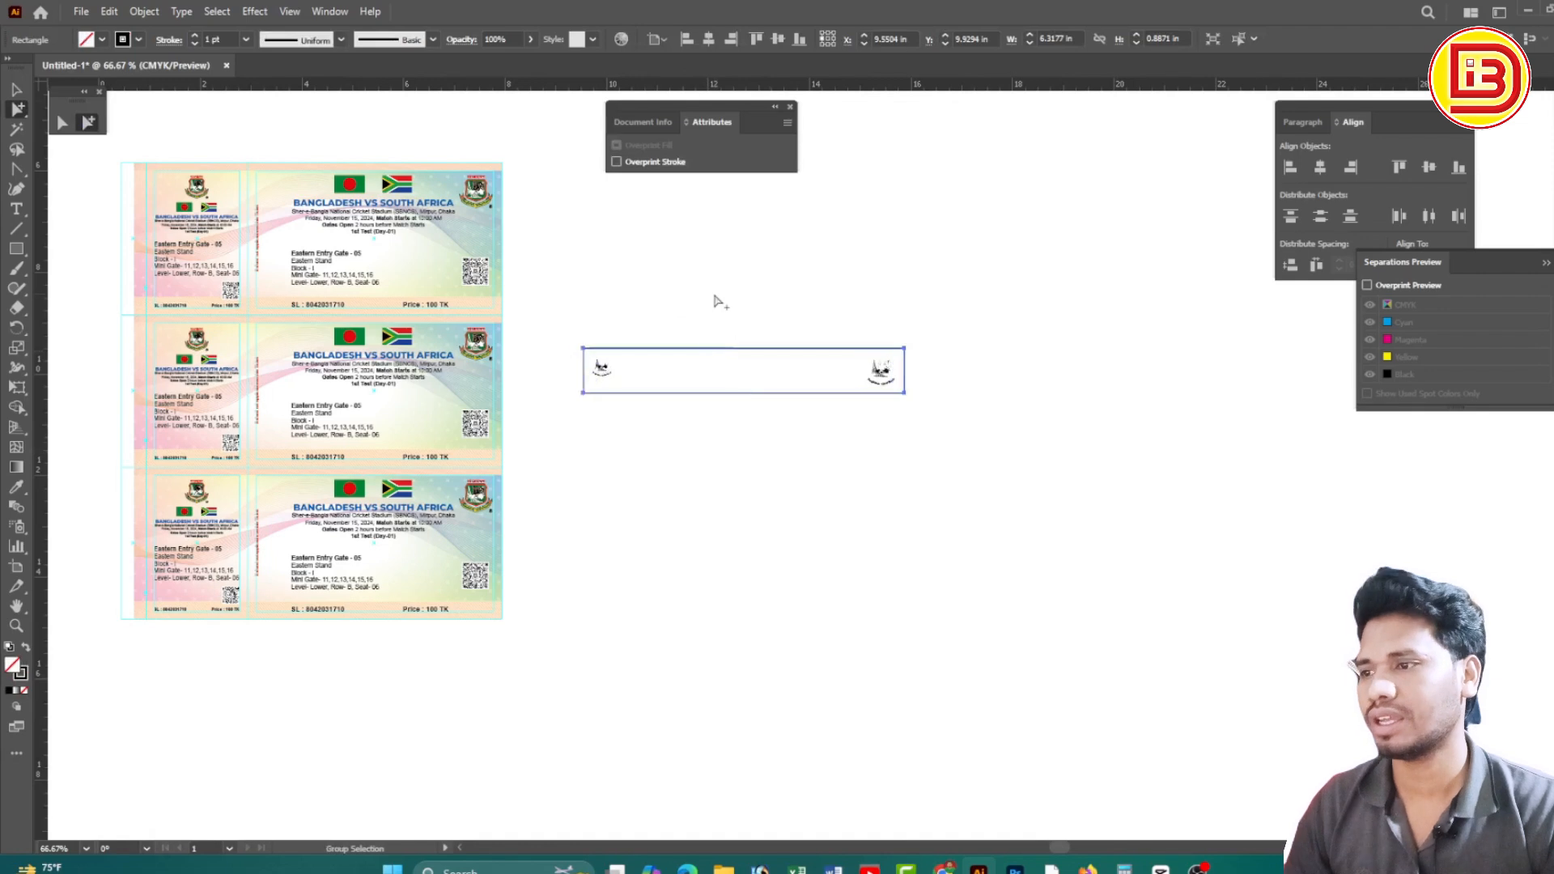
left_click(716, 296)
left_click(61, 123)
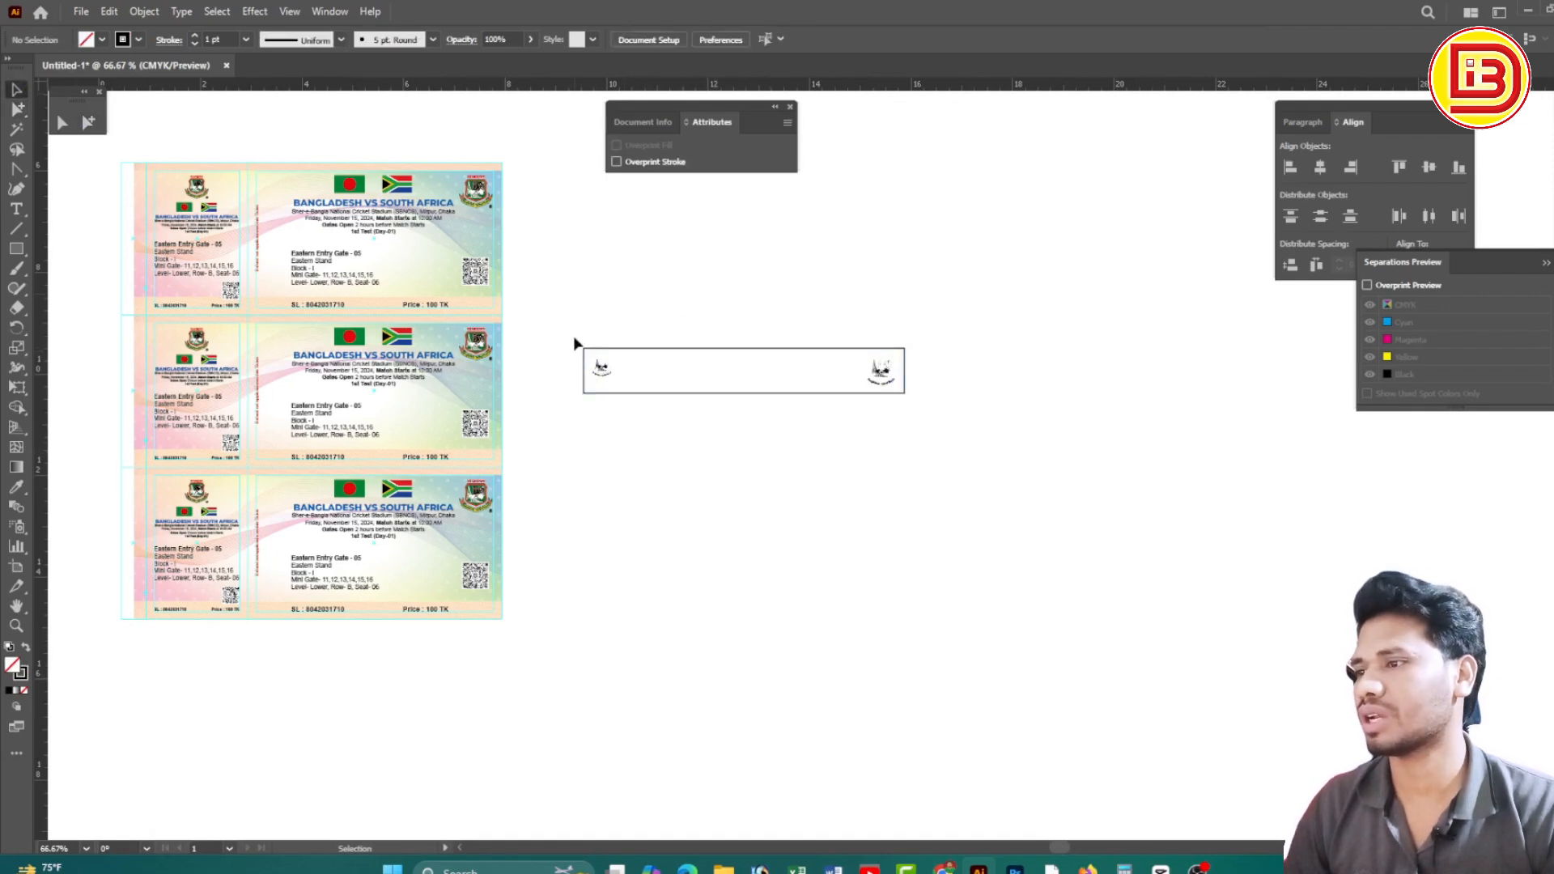
Move the whole banner group onto the top ticket
left_click_drag(572, 321, 939, 522)
left_click_drag(667, 489, 963, 518)
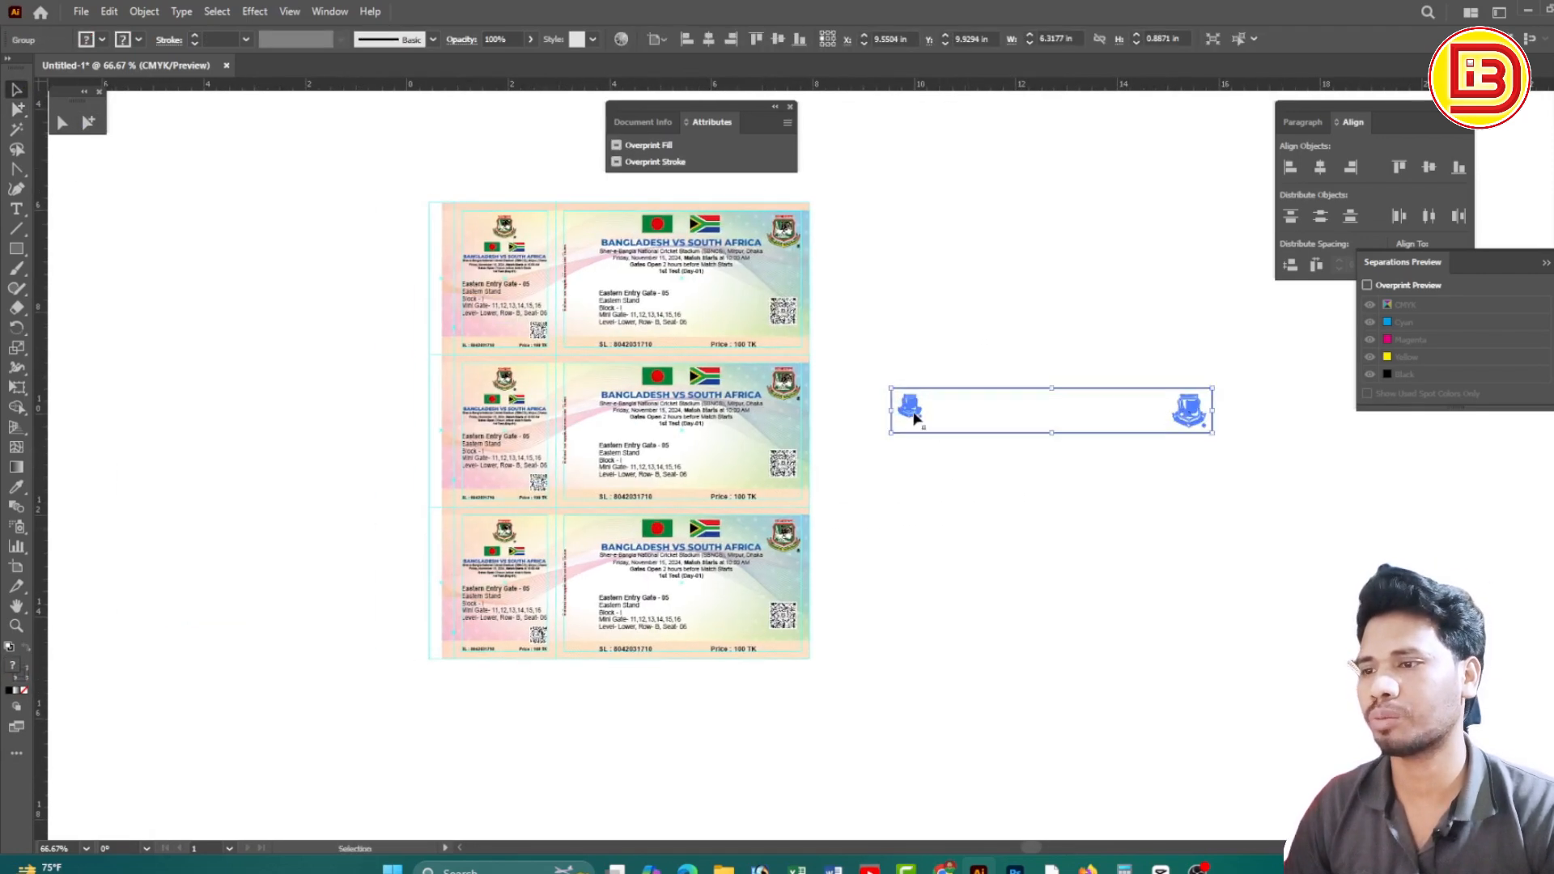
left_click_drag(910, 409, 513, 243)
Align the banner's logo over the ticket's crest at X 1.565 in, Y 6.4012 in
left_click_drag(471, 187, 1081, 430)
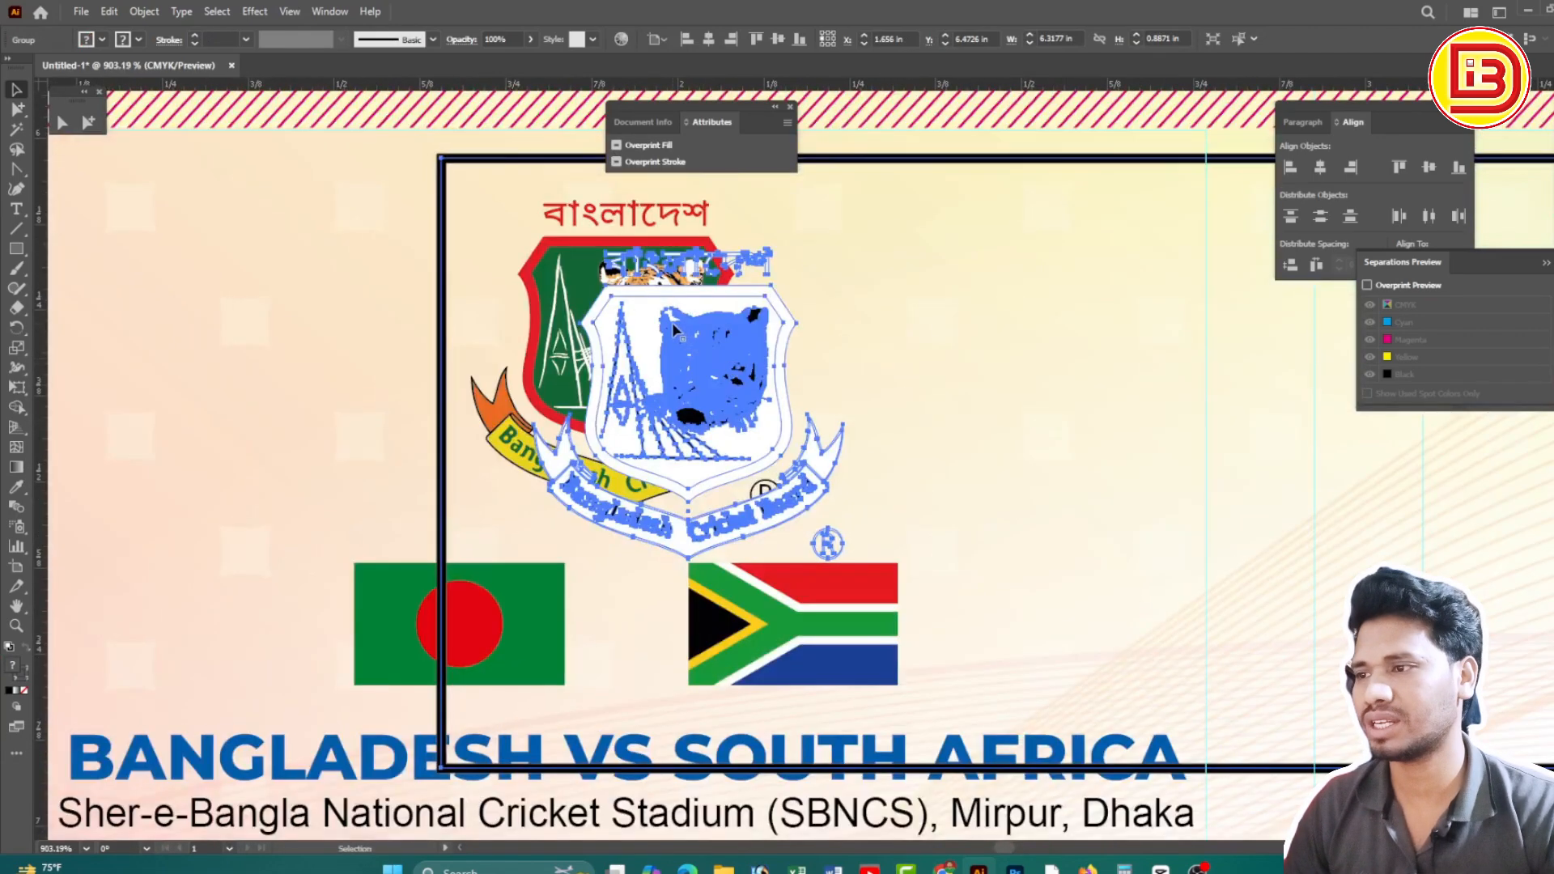
left_click_drag(671, 322, 609, 277)
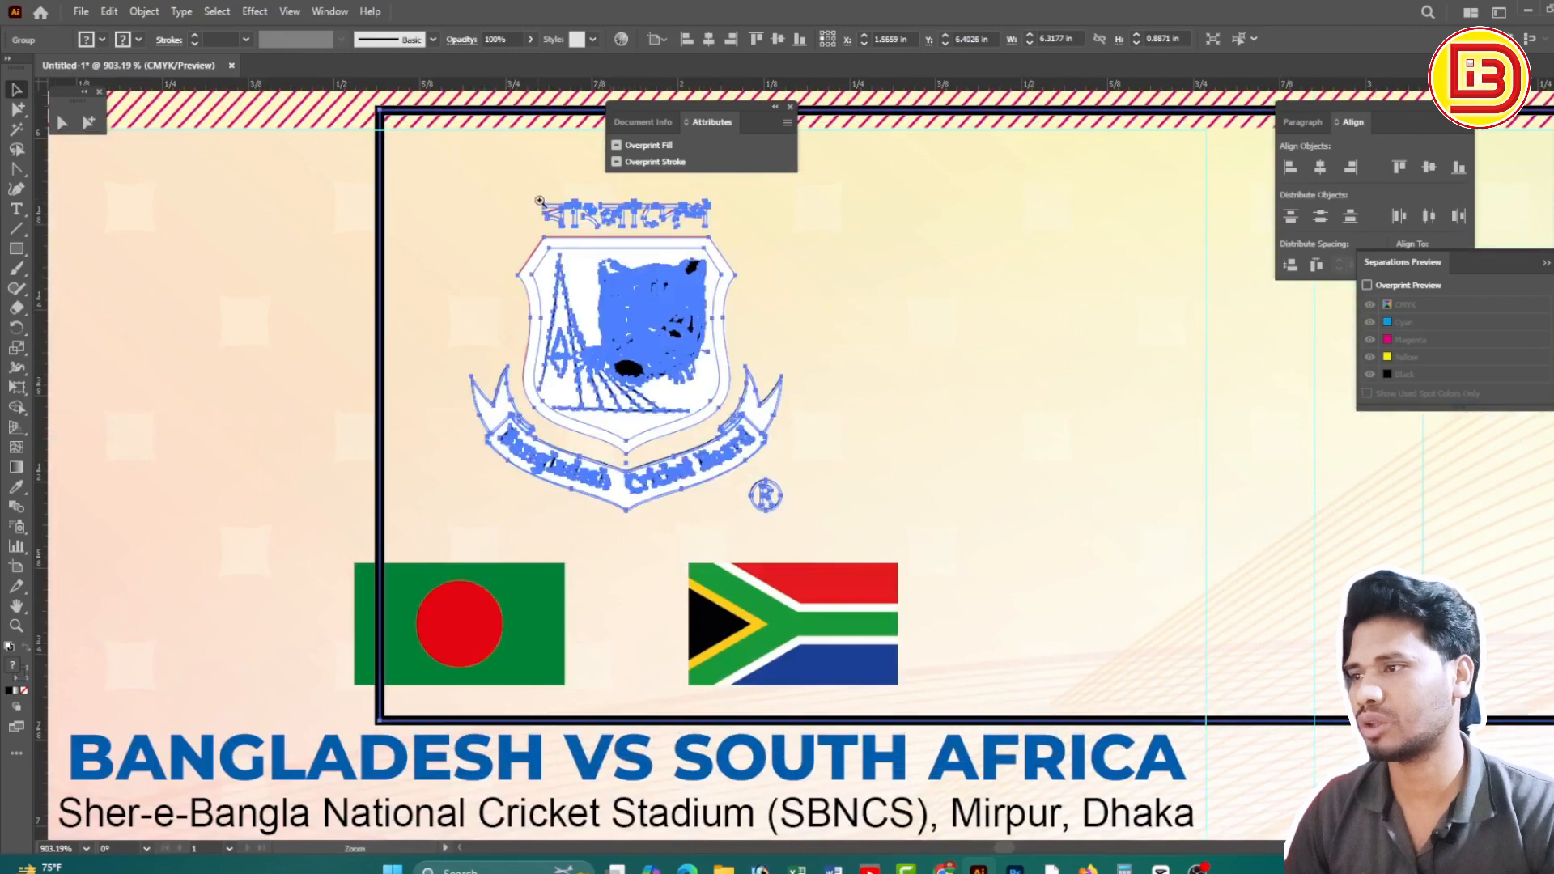
left_click_drag(540, 199, 871, 421)
left_click_drag(668, 395, 667, 397)
left_click_drag(559, 341, 743, 475)
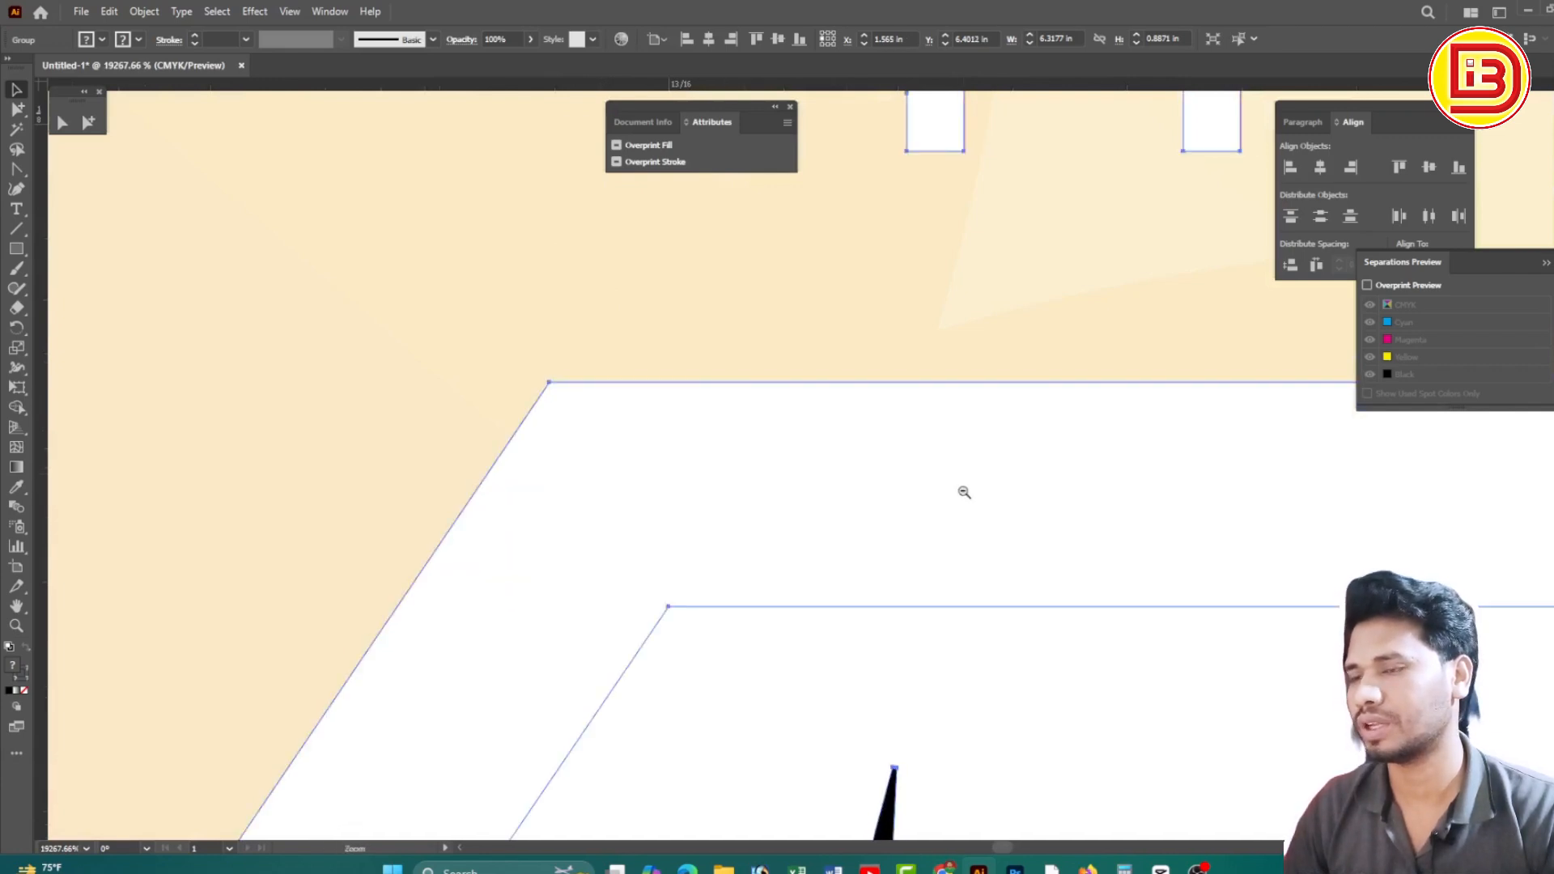
left_click_drag(964, 492, 843, 467)
left_click(843, 467, "ctrl+alt")
left_click(843, 467, "ctrl+alt")
left_click(842, 467, "ctrl+alt")
left_click(842, 467, "ctrl+alt")
left_click(843, 467, "ctrl+alt")
left_click(843, 467, "ctrl+alt")
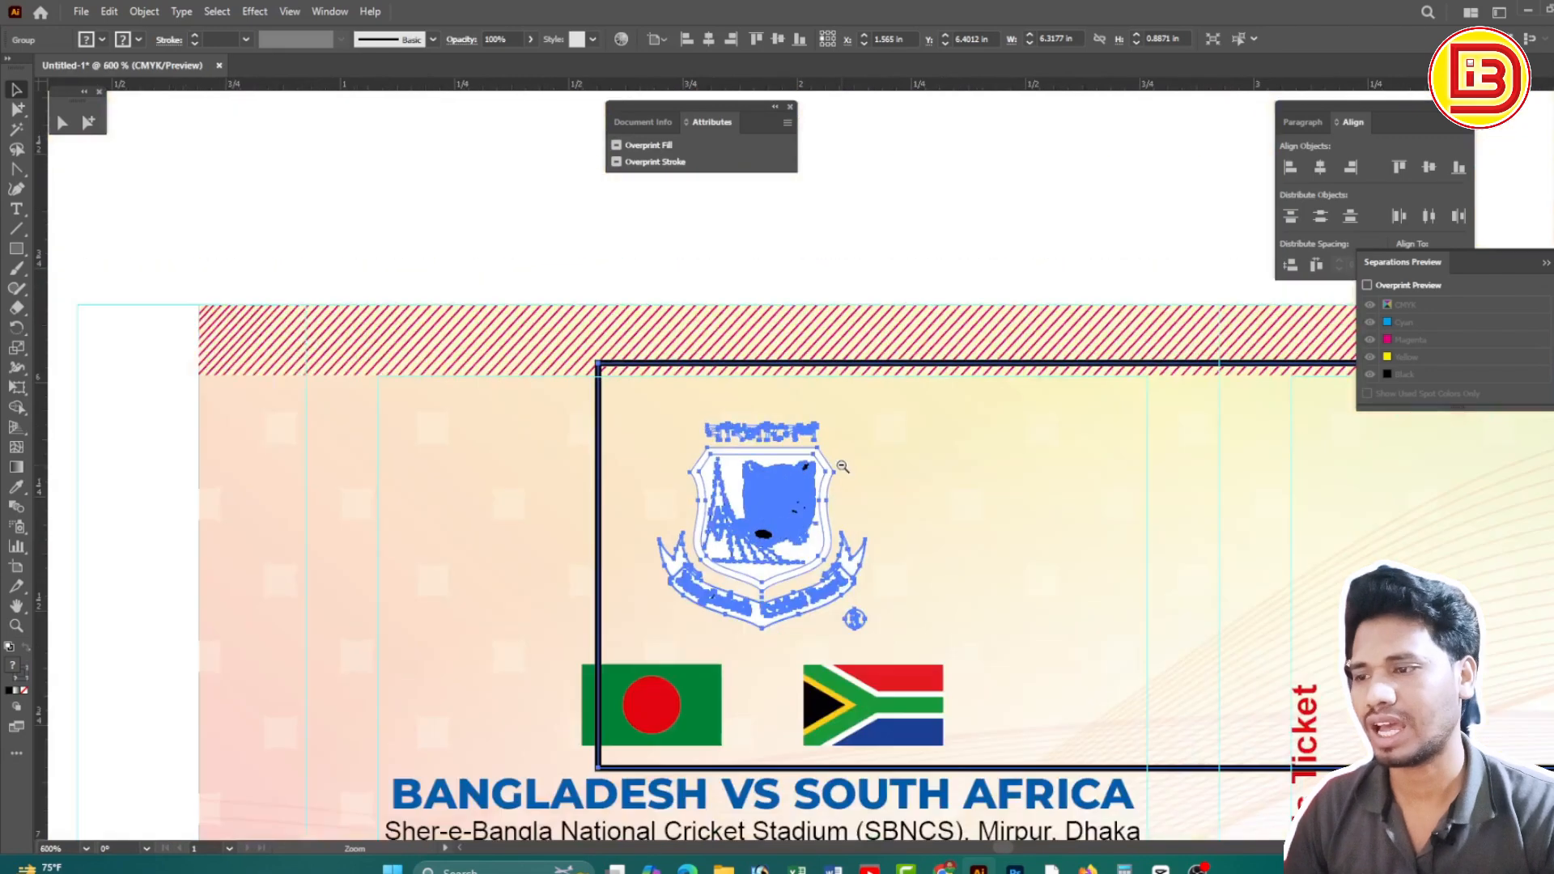
left_click(842, 467, "ctrl+alt")
Zoom and pan around the ticket sheet to inspect the BCB logos
left_click_drag(1004, 462, 891, 438)
left_click(988, 295)
left_click(1023, 504, "ctrl+alt")
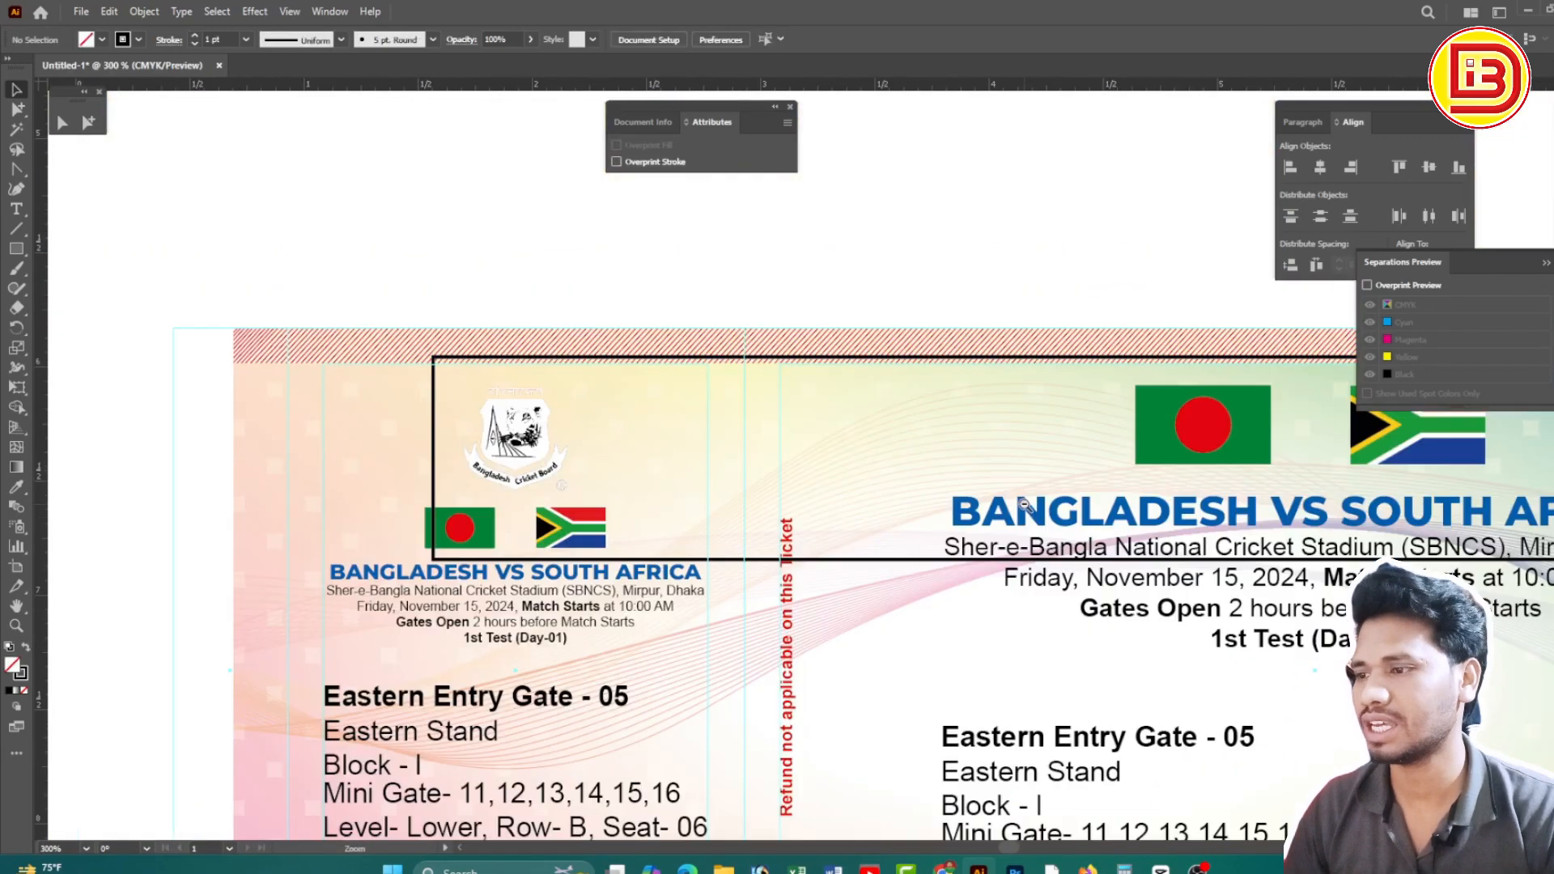
left_click(1021, 512, "ctrl+alt")
left_click_drag(1039, 502, 792, 484)
left_click_drag(1010, 435, 1283, 451)
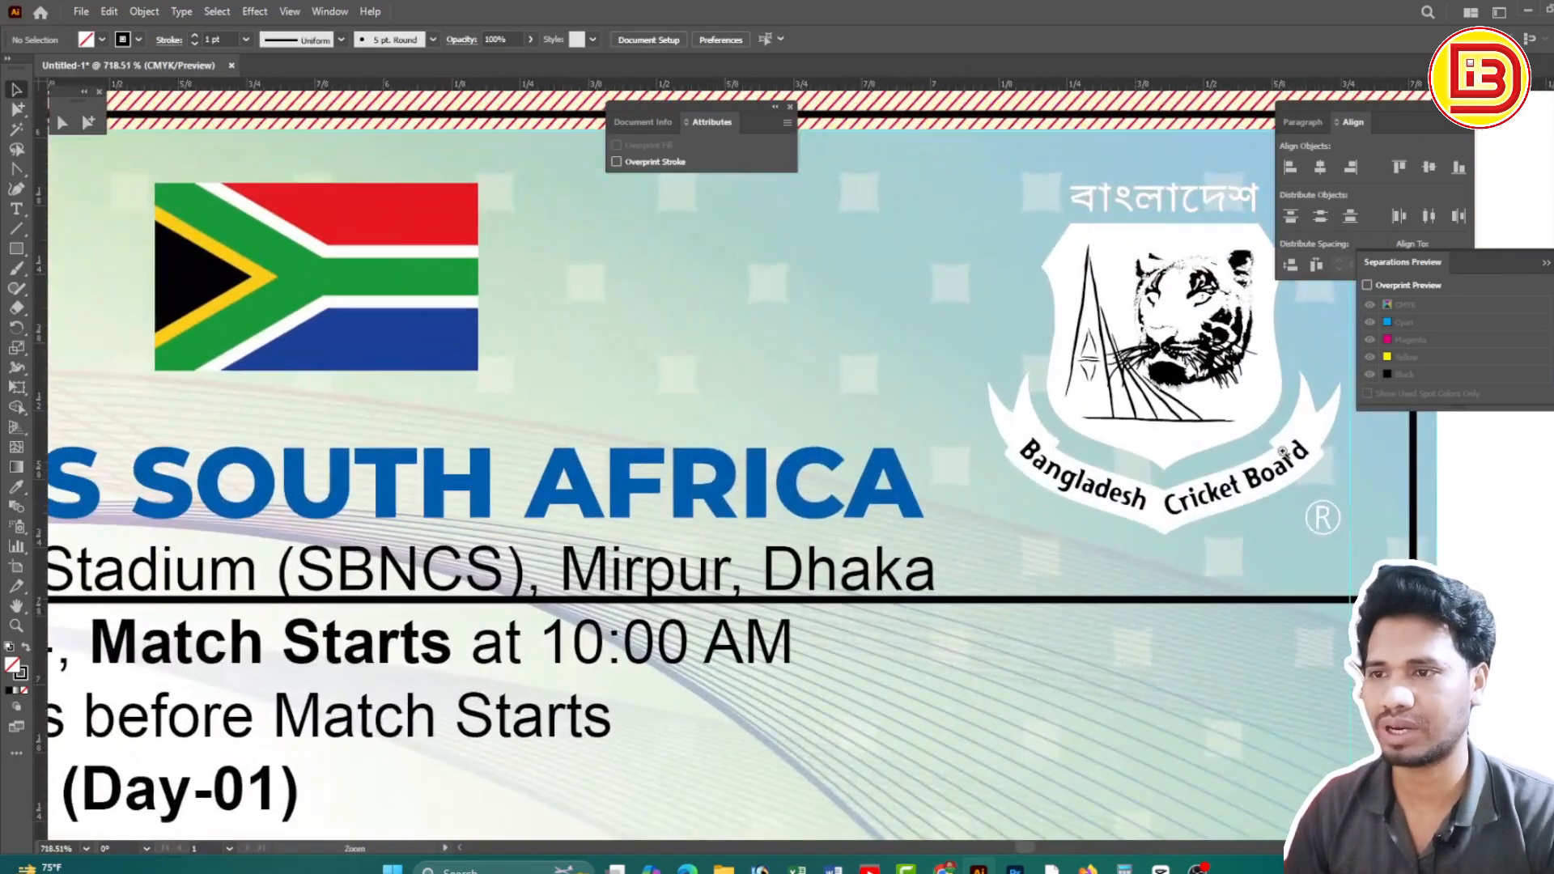
left_click(720, 467, "ctrl+alt")
left_click(720, 467, "ctrl+alt")
left_click(720, 467, "ctrl+alt")
left_click(720, 466, "ctrl+alt")
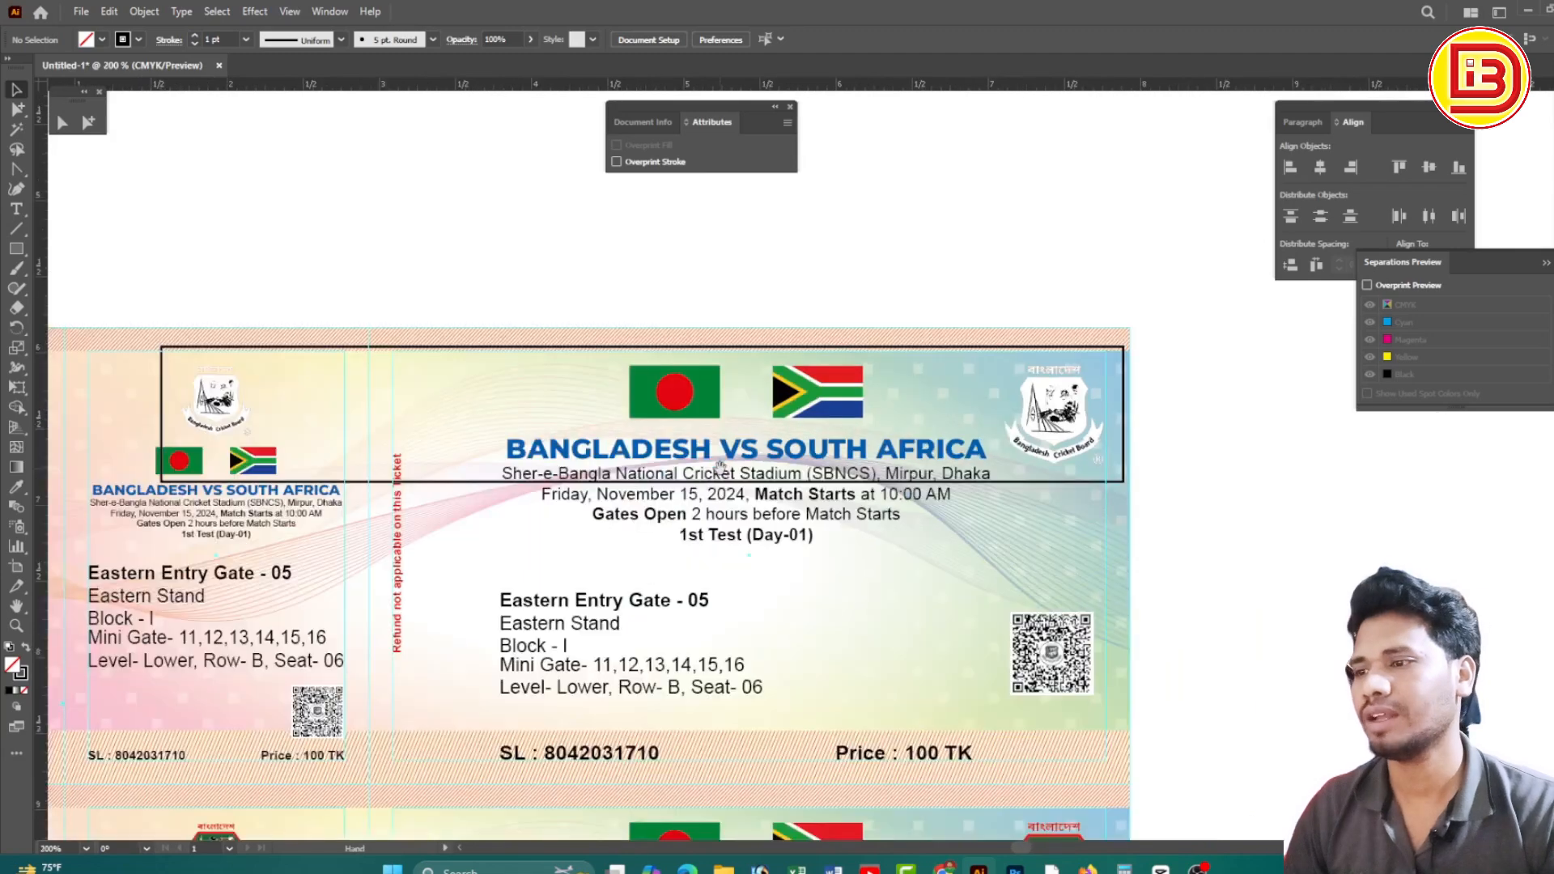
left_click_drag(924, 556, 833, 502)
left_click(875, 456, "ctrl+alt")
left_click(874, 456, "ctrl+alt")
scroll(870, 508, "up", 10)
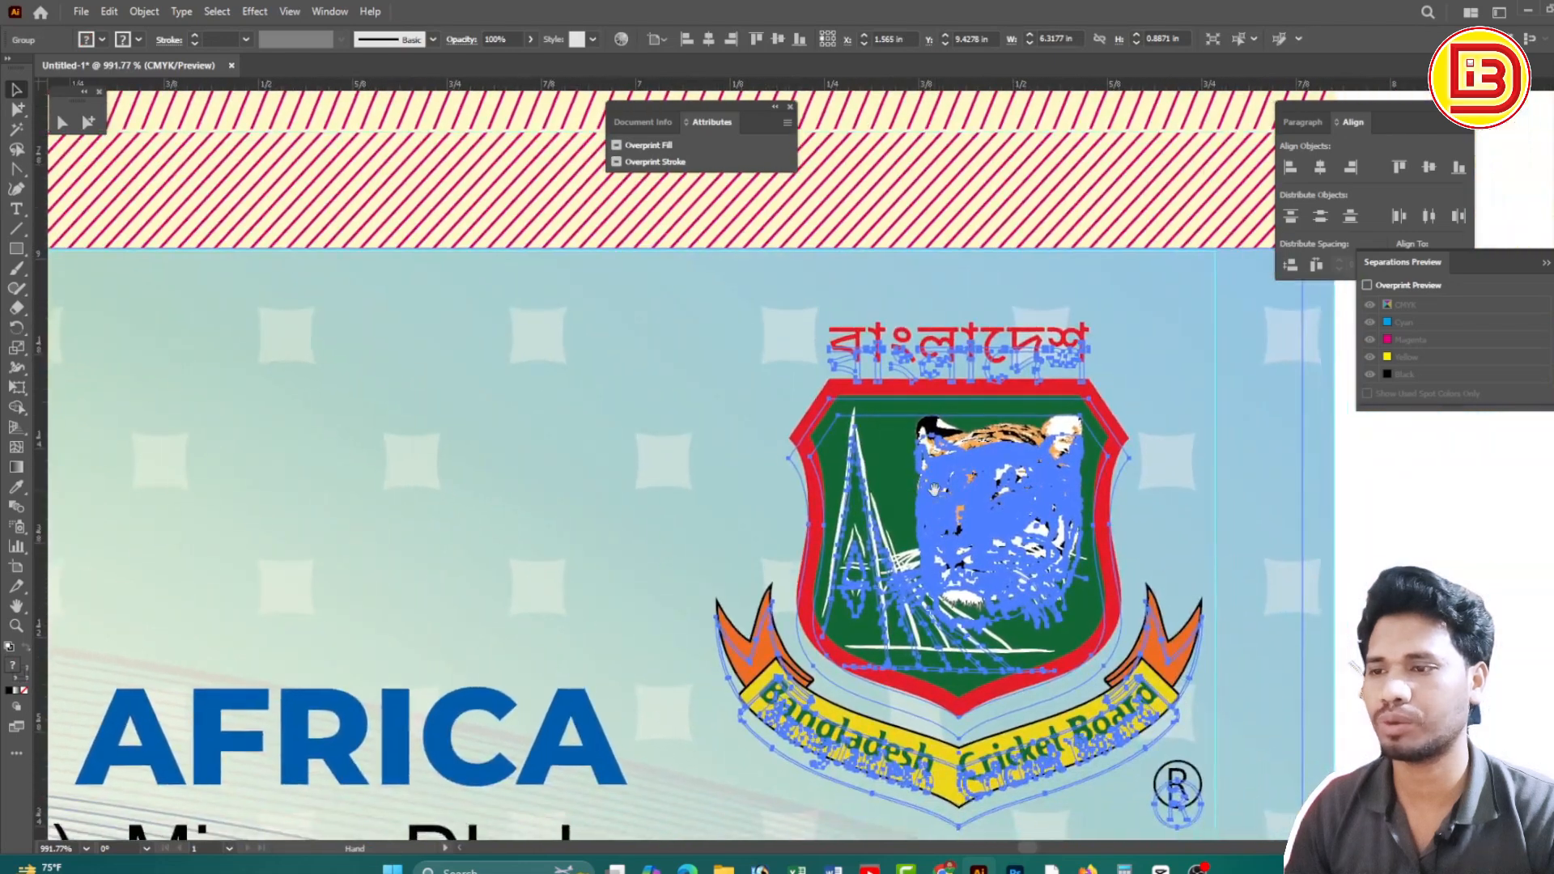
Bring the white logo group to the front and nudge it into register on the second ticket
key("ctrl+shift+]")
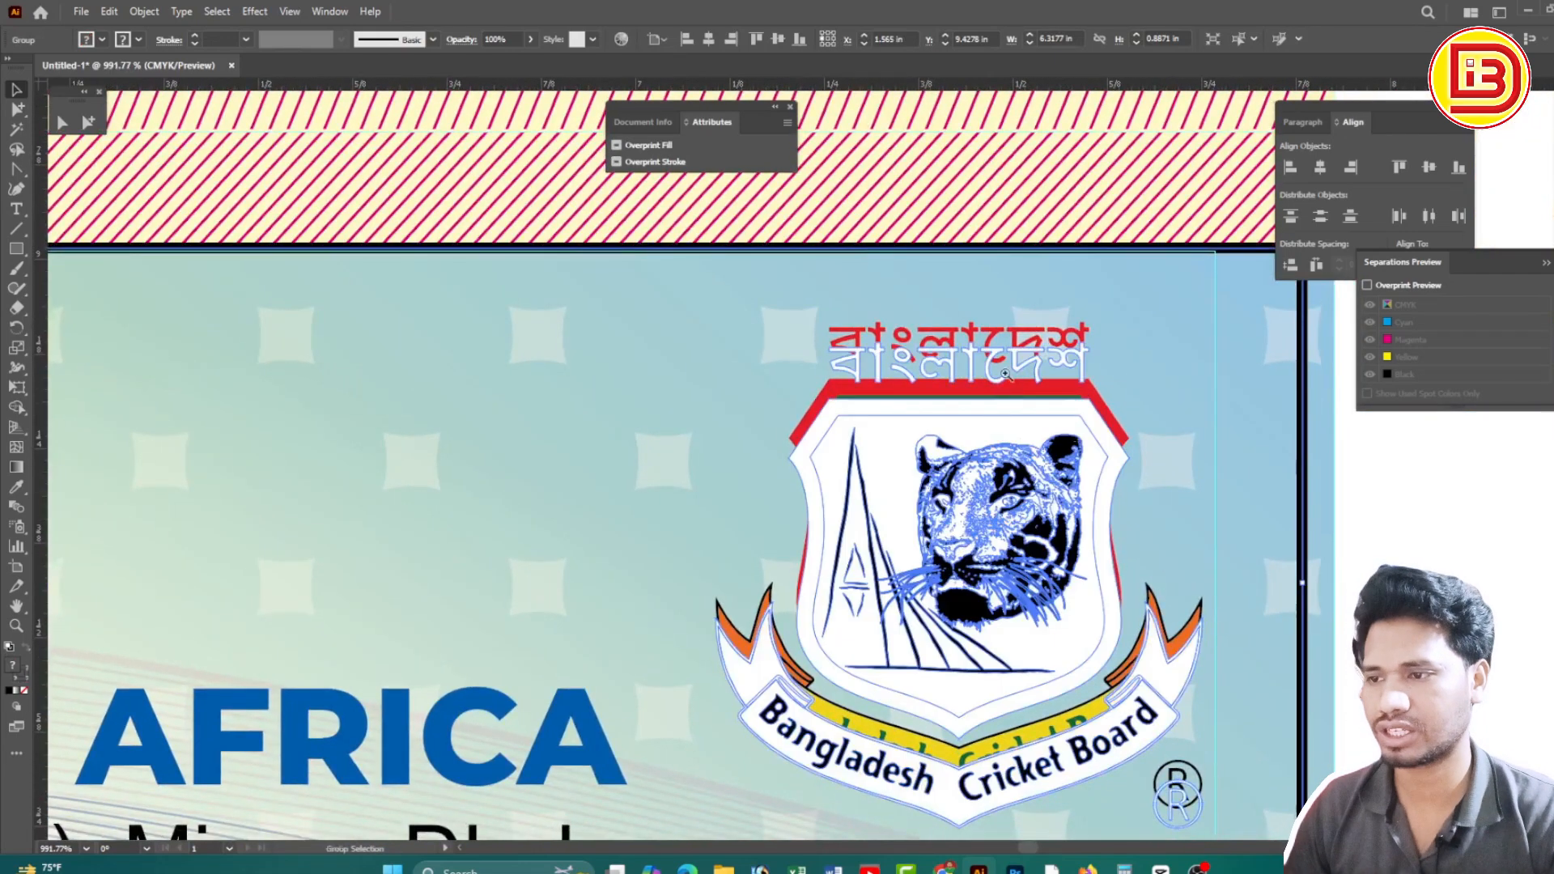
left_click_drag(1048, 382, 1287, 554)
left_click_drag(1138, 474, 1138, 427)
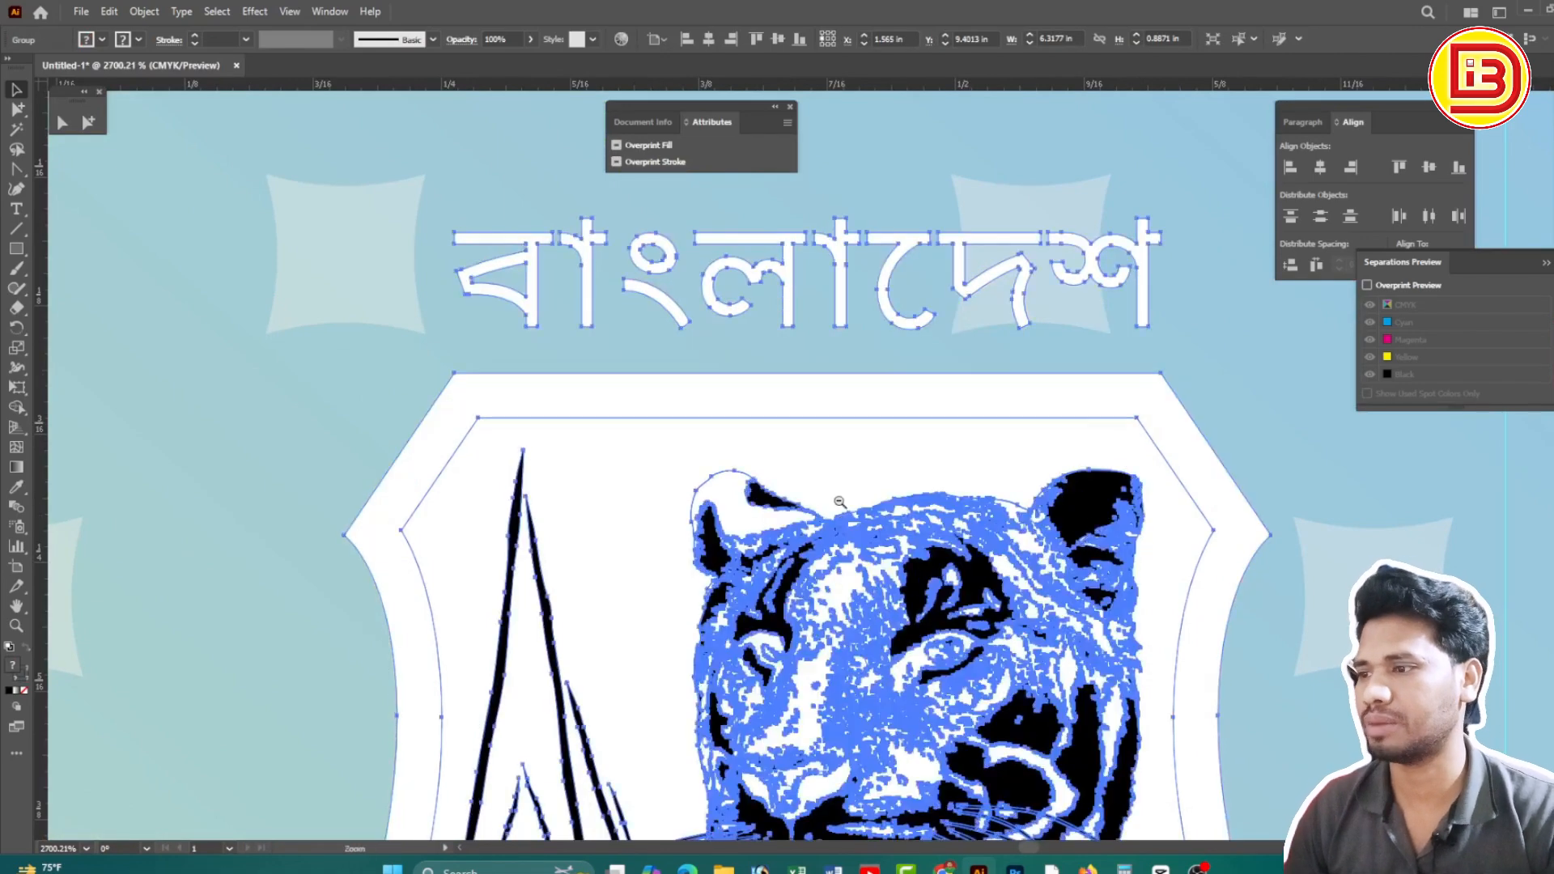
left_click(839, 499, "ctrl+alt")
left_click(839, 499, "ctrl+alt")
left_click(838, 499, "ctrl+alt")
left_click(838, 499, "ctrl+alt")
left_click(838, 499, "ctrl+alt")
left_click(839, 500, "ctrl+alt")
left_click(838, 499, "ctrl+alt")
left_click(838, 499, "ctrl+alt")
Copy the logo group down to the third ticket, aligned over the tiger logo at Y 12.3975 in
left_click_drag(680, 500, 940, 293)
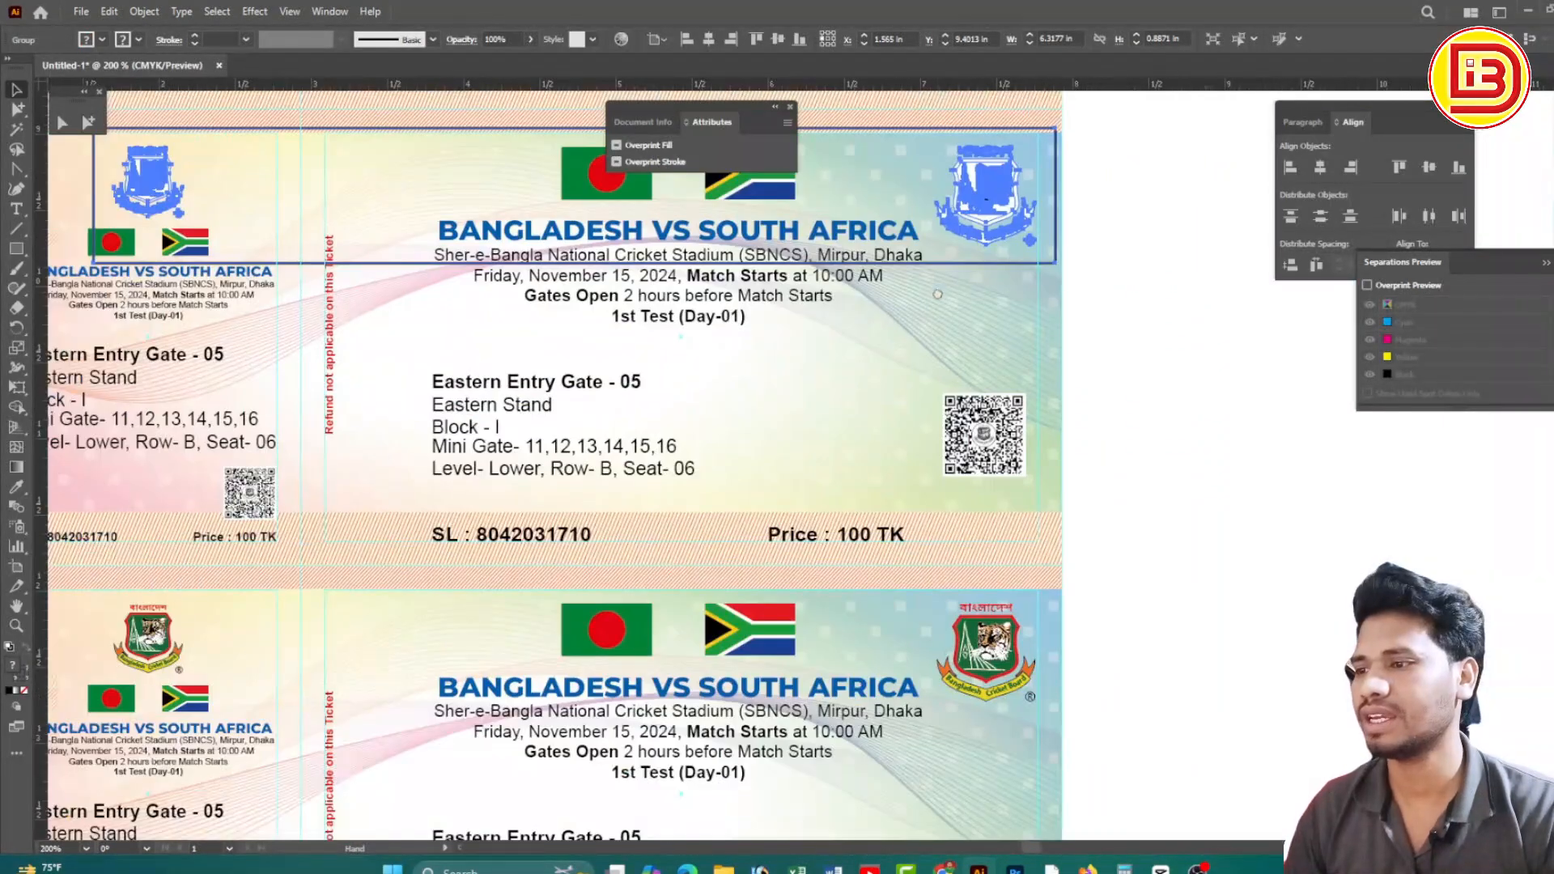
left_click_drag(1004, 202, 1082, 621)
left_click_drag(968, 664, 1011, 664)
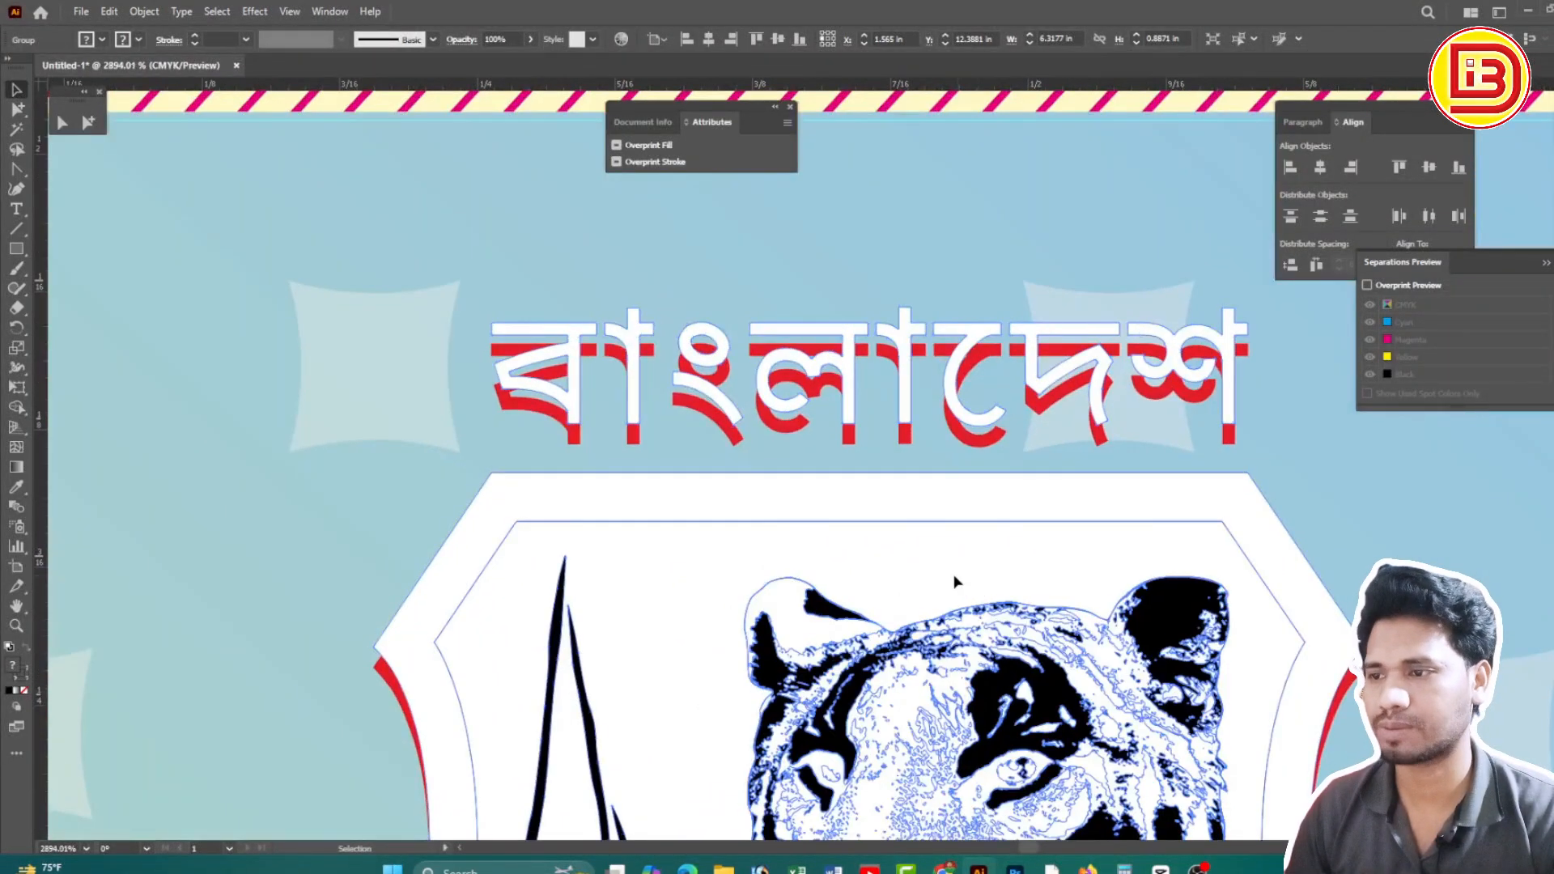
left_click_drag(955, 589, 955, 602)
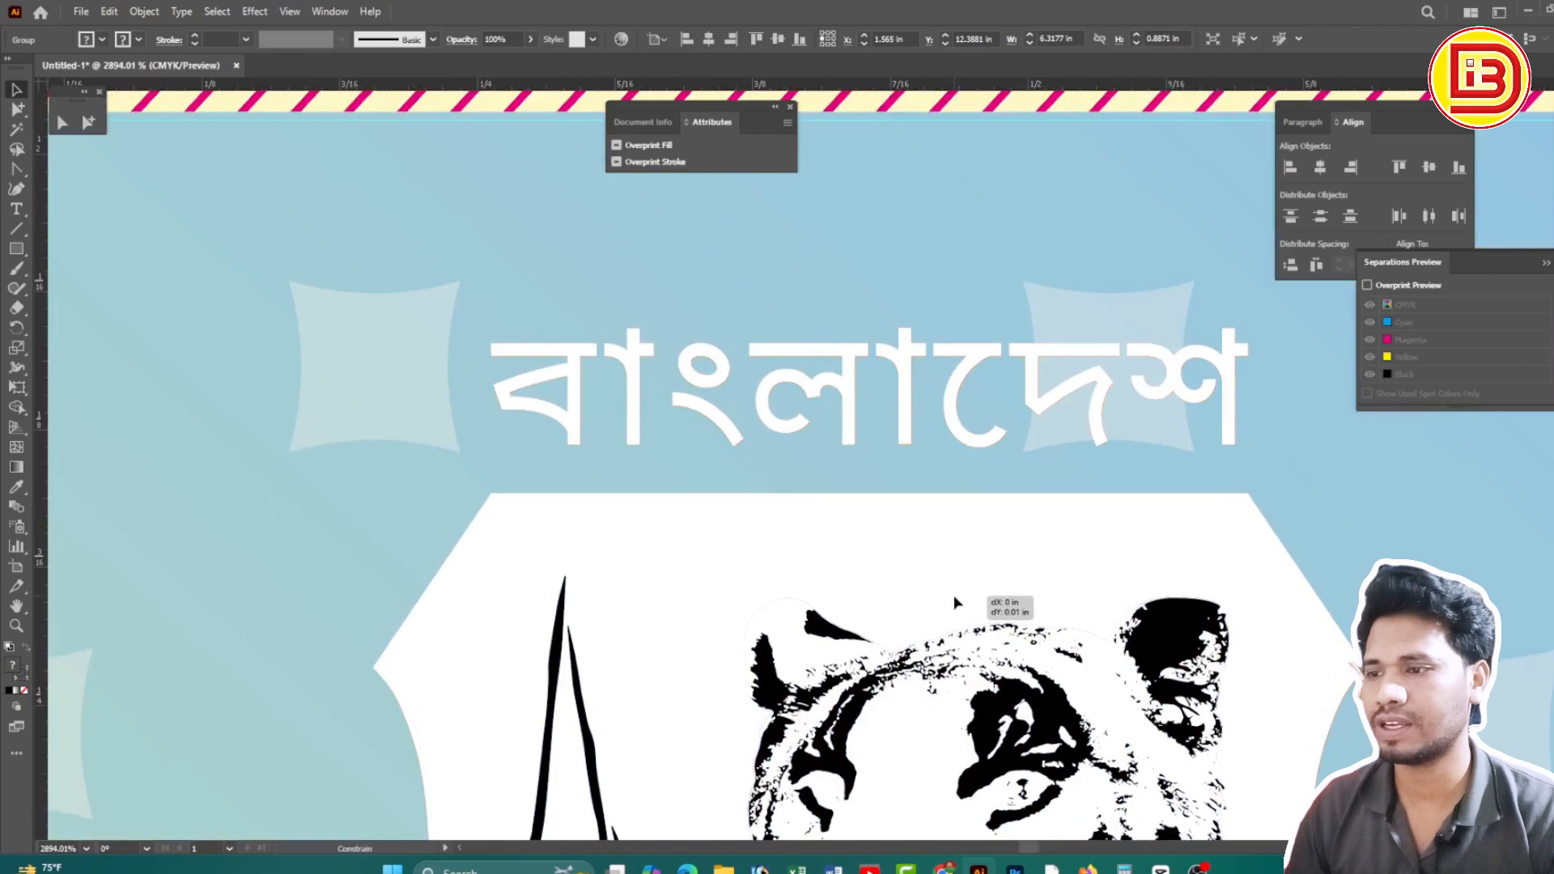
left_click(767, 559, "ctrl+alt")
left_click(690, 479, "ctrl+alt")
left_click(691, 479, "ctrl+alt")
left_click(690, 480, "ctrl+alt")
left_click(982, 388, "ctrl+alt")
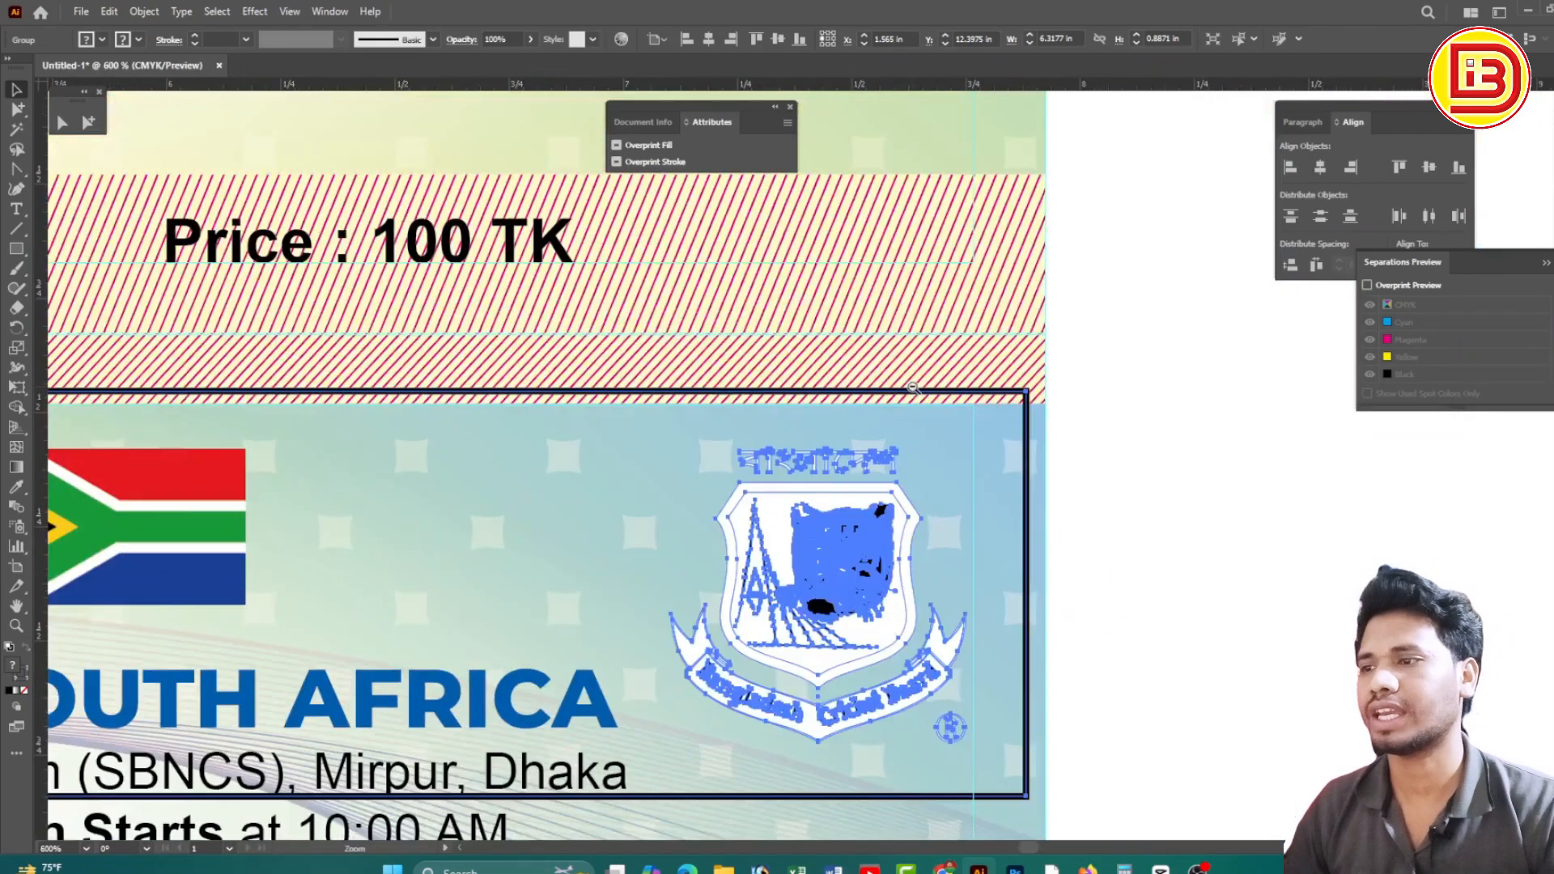
left_click(913, 389, "ctrl+alt")
left_click(913, 388, "ctrl+alt")
left_click(913, 388, "ctrl+alt")
left_click(913, 387, "ctrl+alt")
left_click(908, 401, "ctrl+alt")
left_click_drag(687, 483, 920, 489)
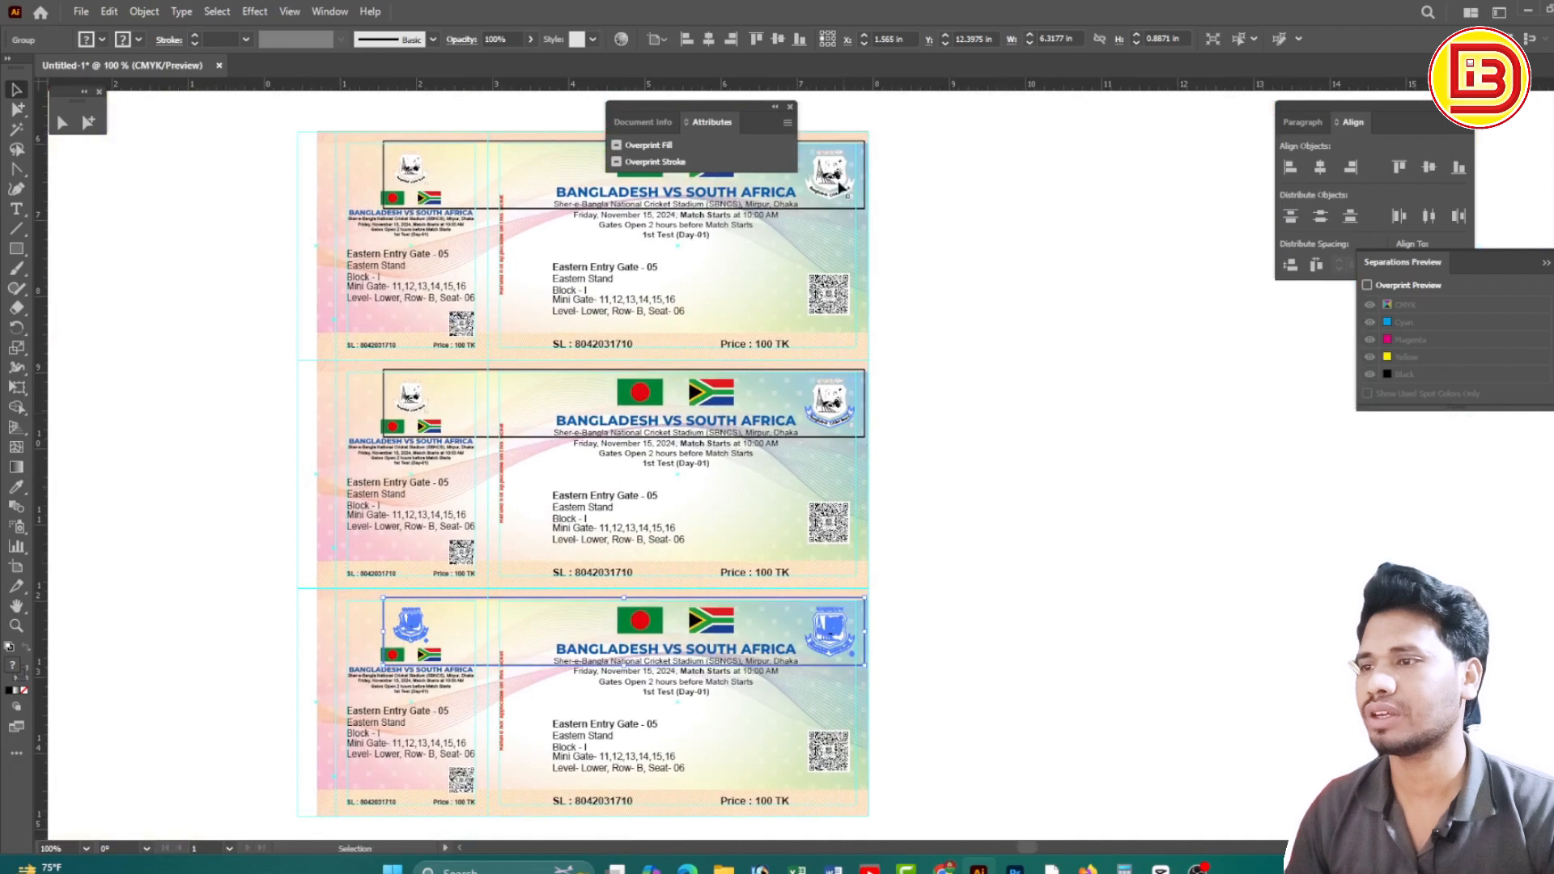
Drag the three logo header frames 7.06 in to the right, beside the ticket stack
left_click(1002, 319)
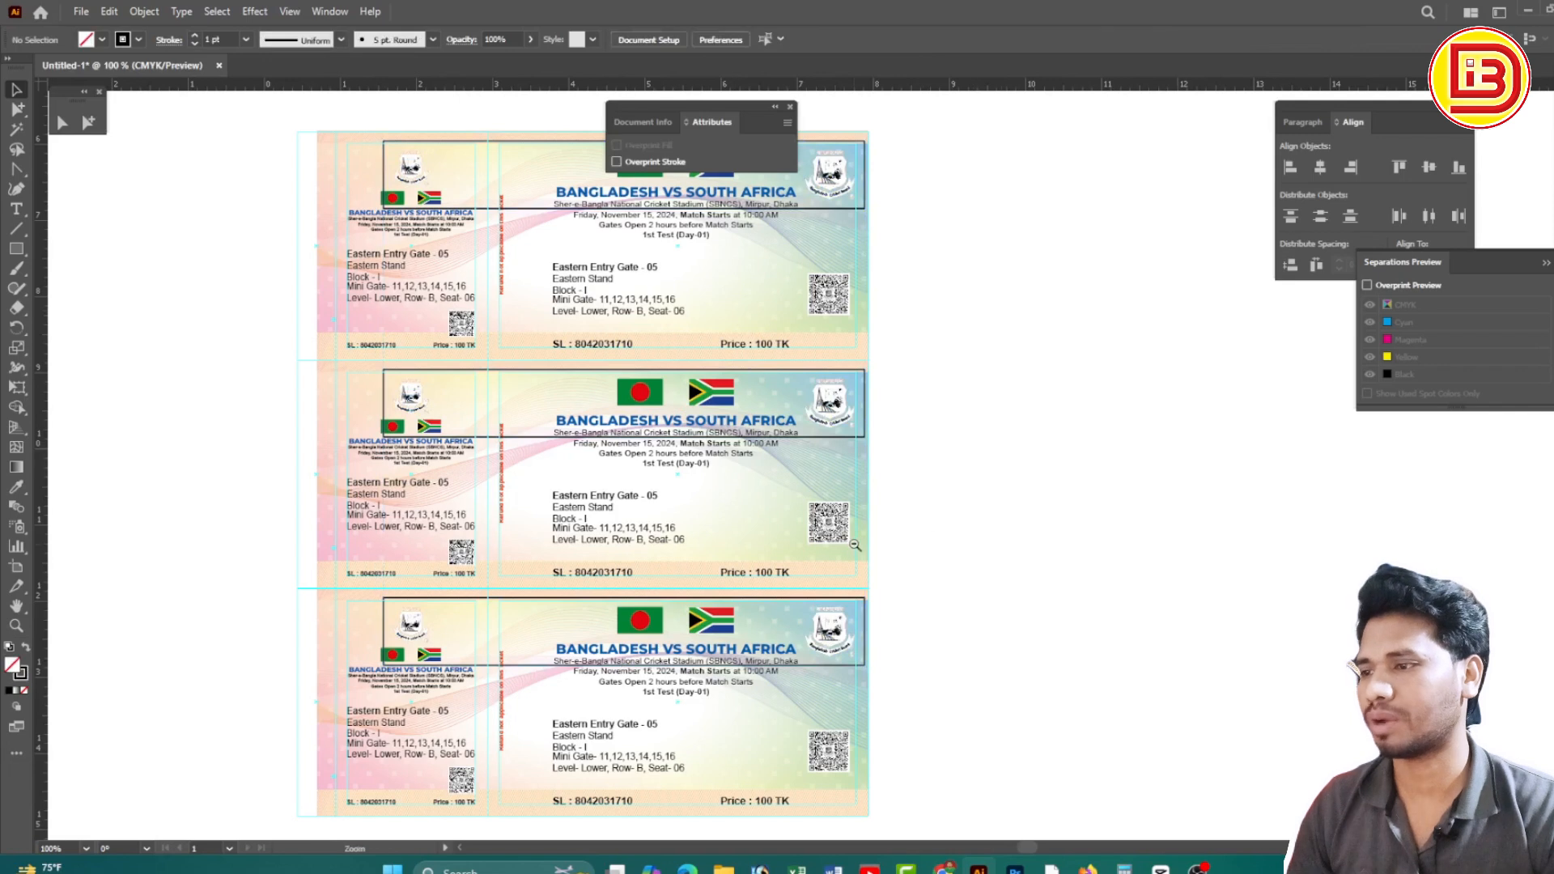
key("ctrl+minus")
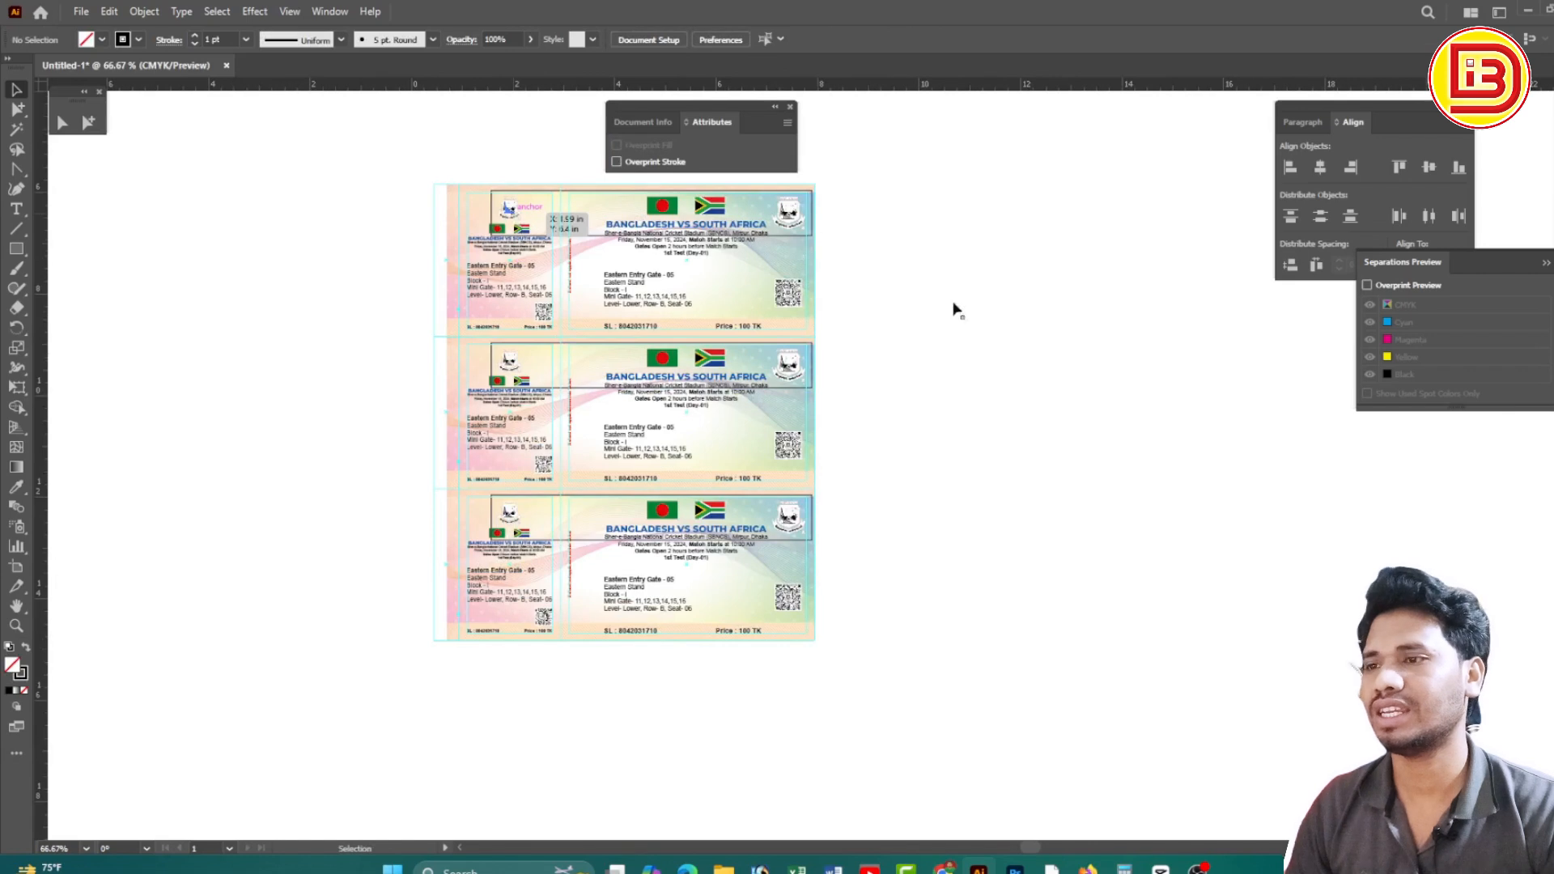
key("ctrl+a")
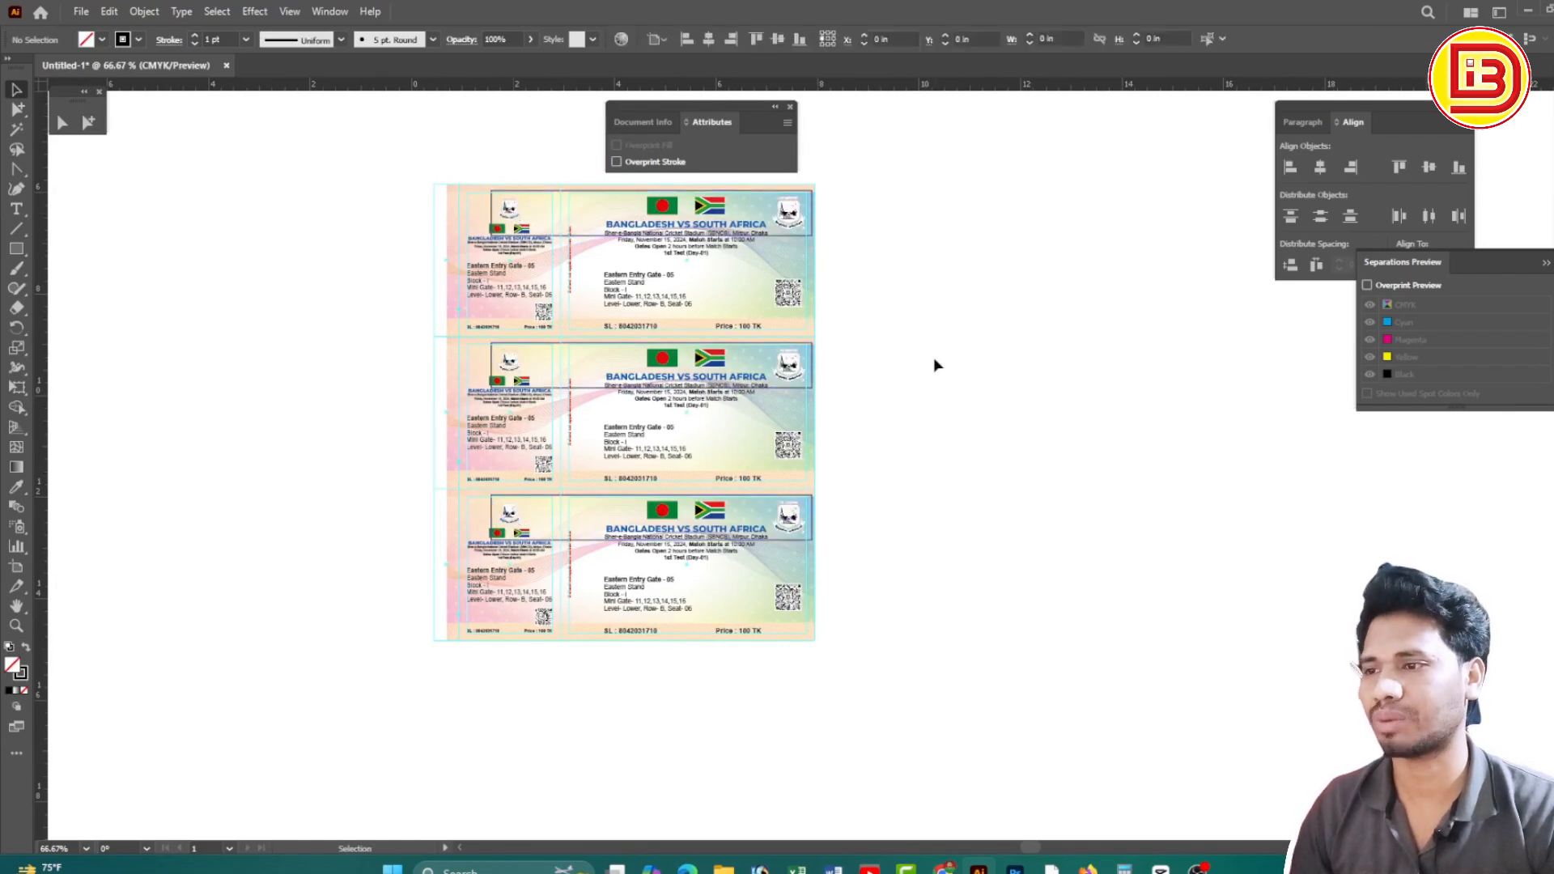
left_click(934, 366)
scroll(851, 337, "right", 2)
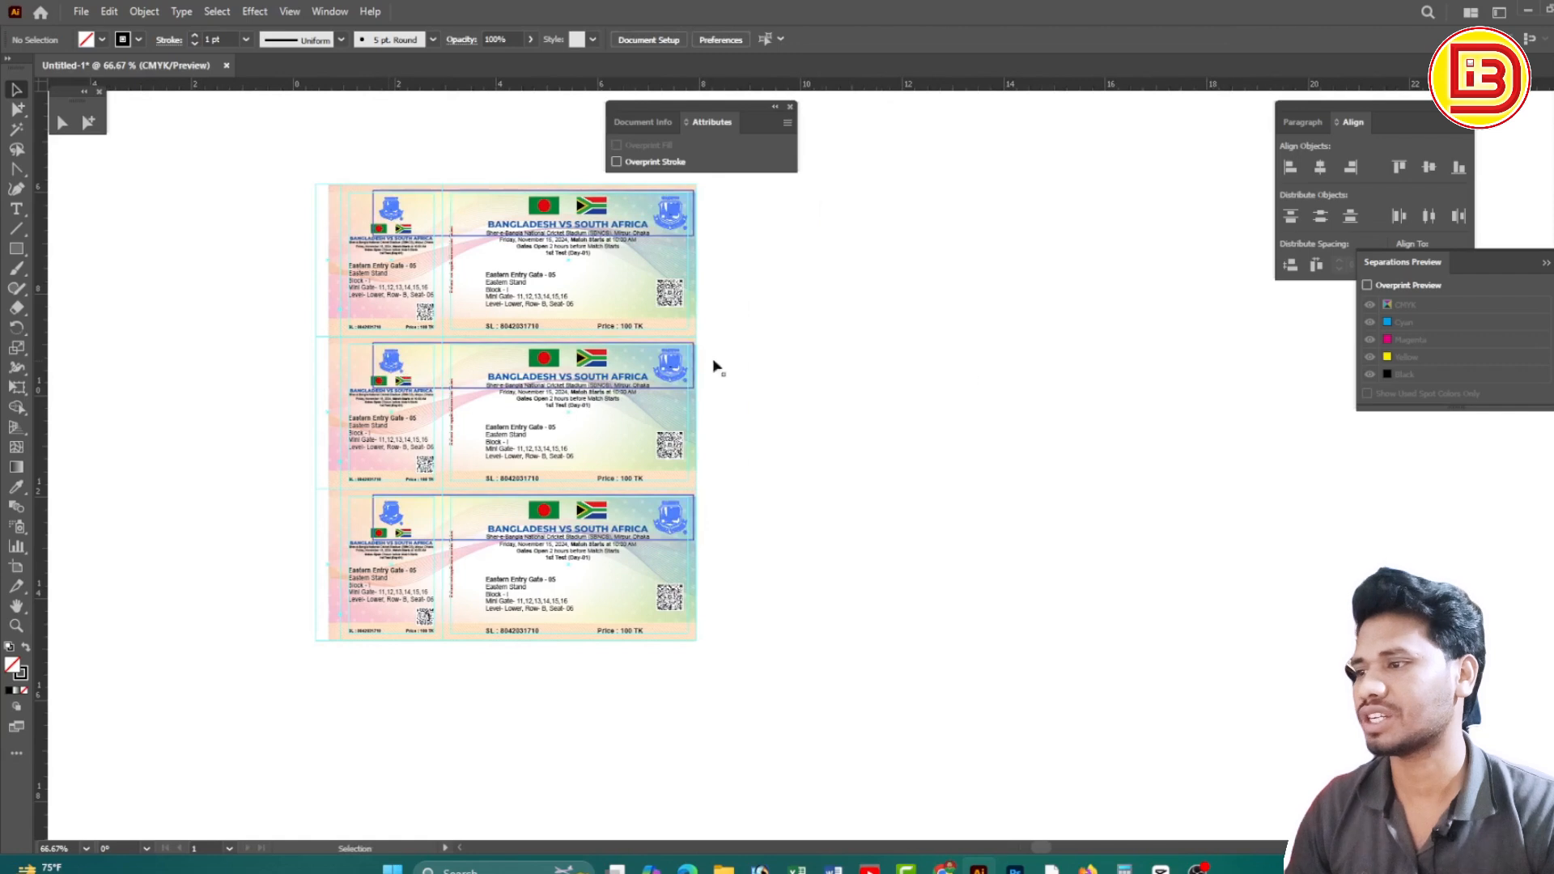
left_click_drag(390, 362, 745, 366)
left_click_drag(849, 312, 848, 312)
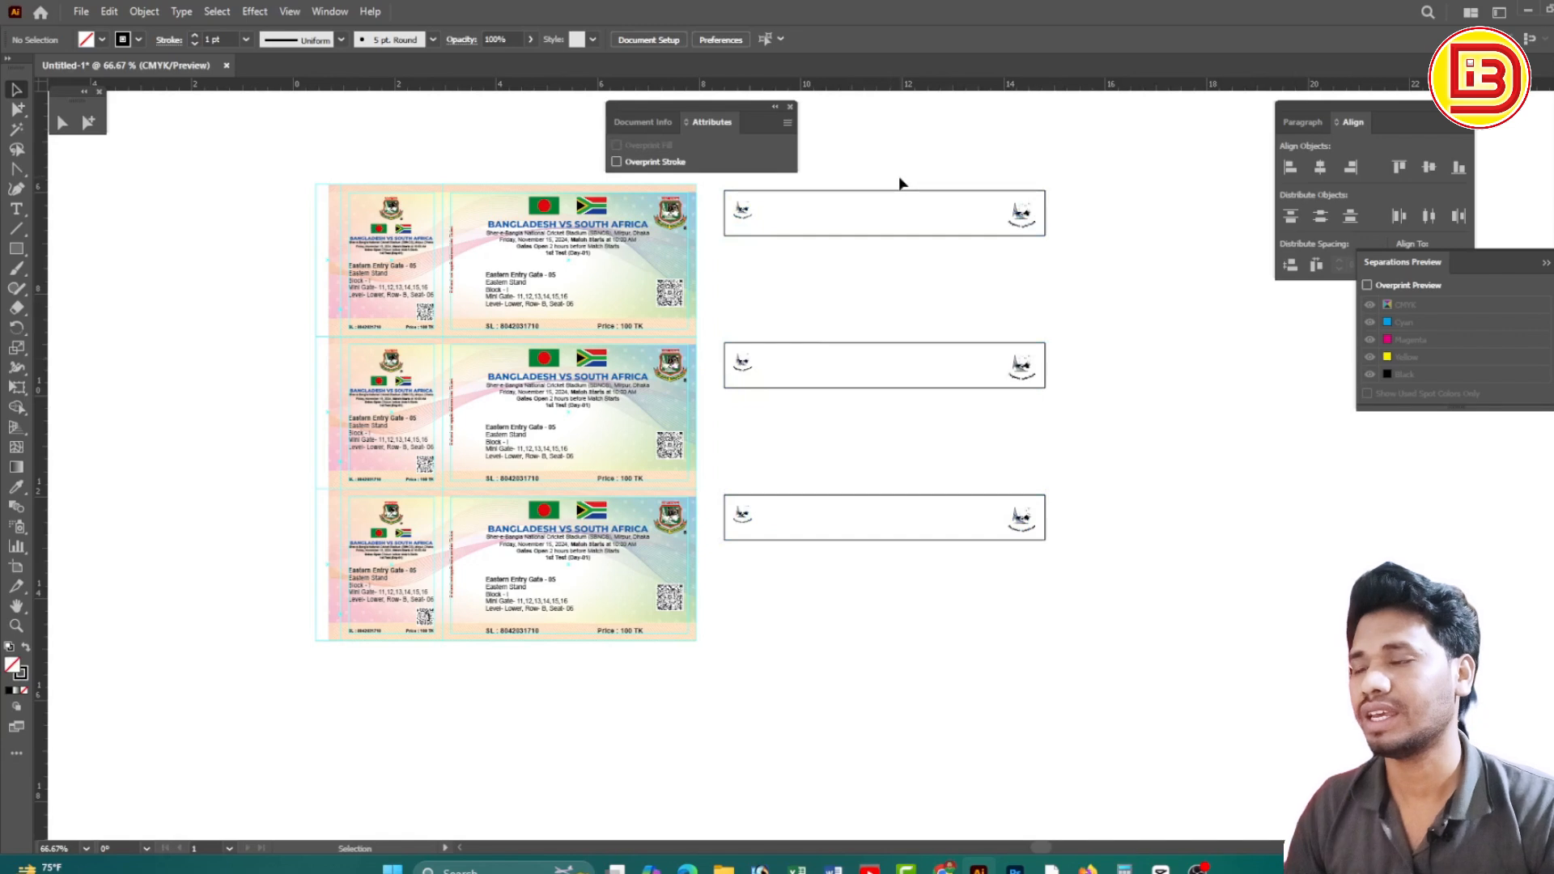
Swap the three frames' strokes to solid black fills, then reselect the 6.3177 × 6.8834 in banner group
left_click_drag(895, 146, 1149, 560)
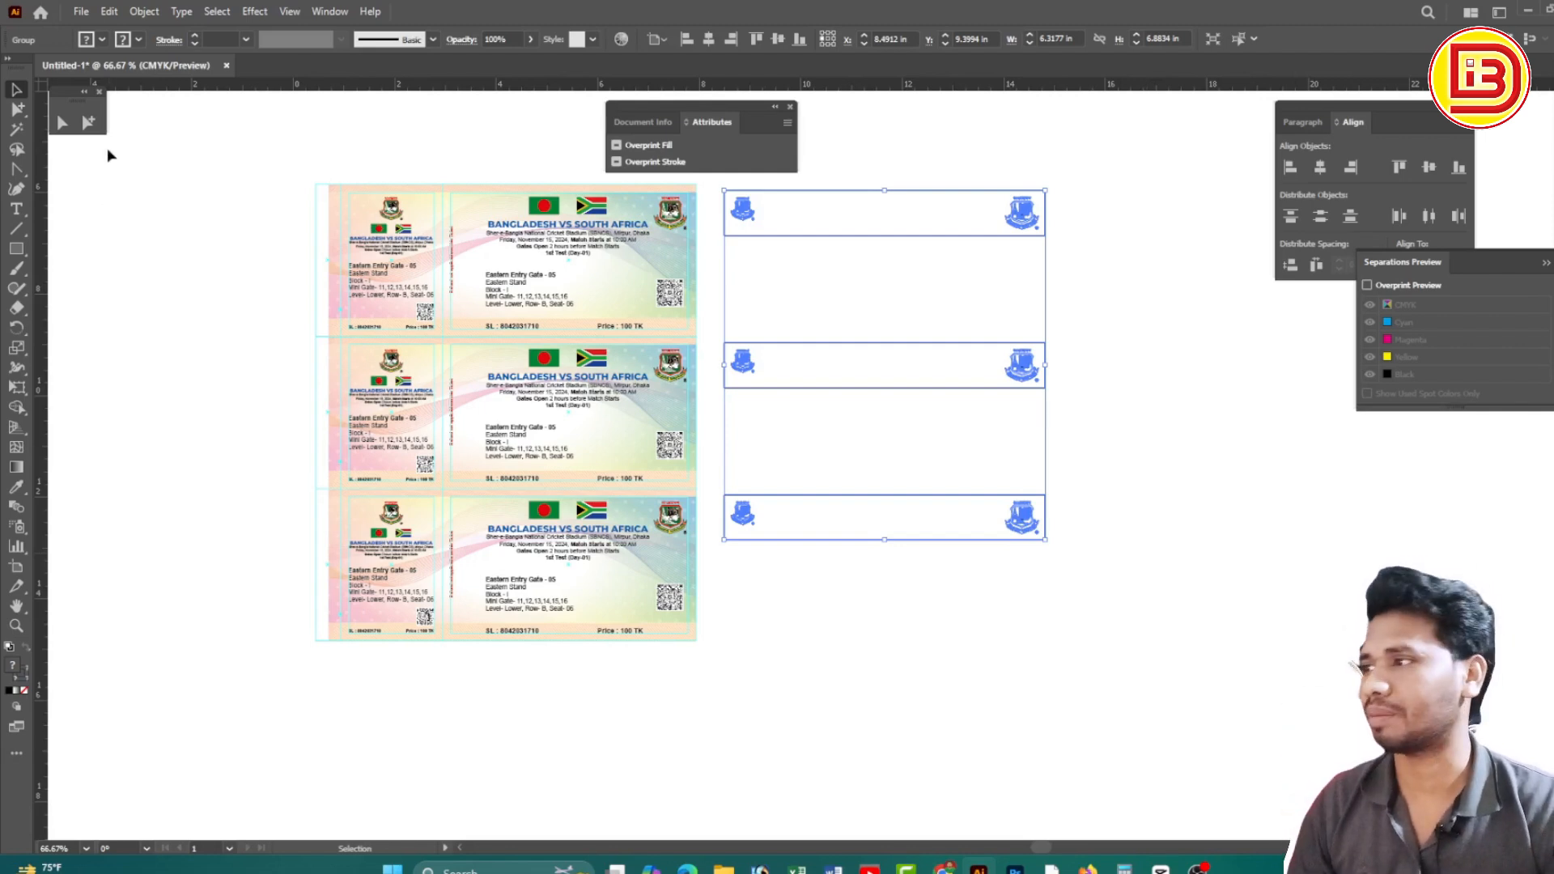
left_click(88, 122)
left_click_drag(859, 168, 935, 631)
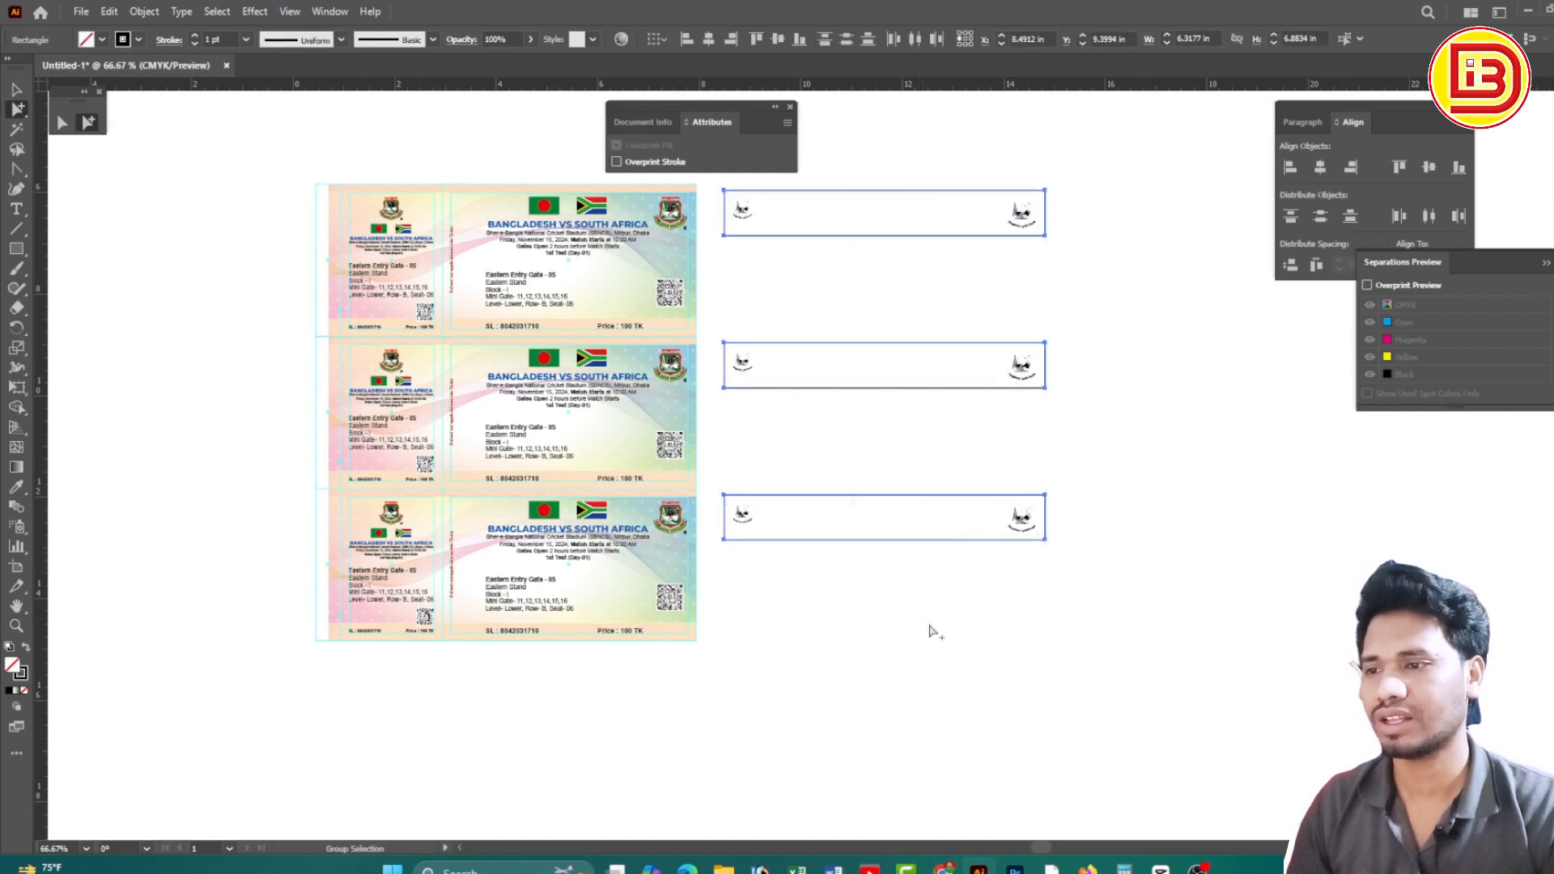
left_click(1552, 81)
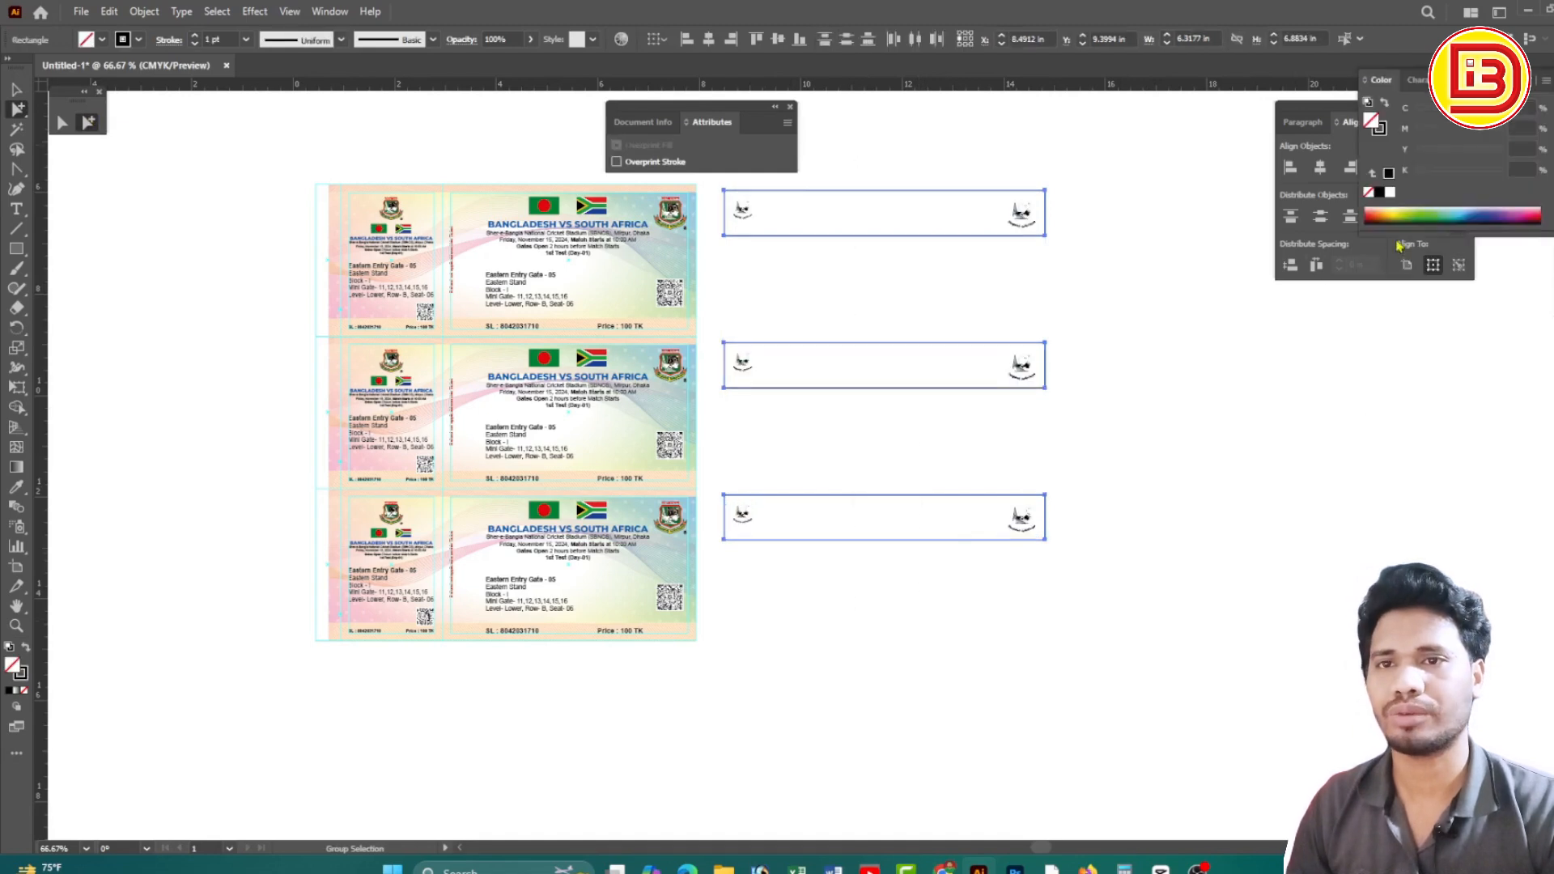
key("shift+x")
left_click(1161, 355)
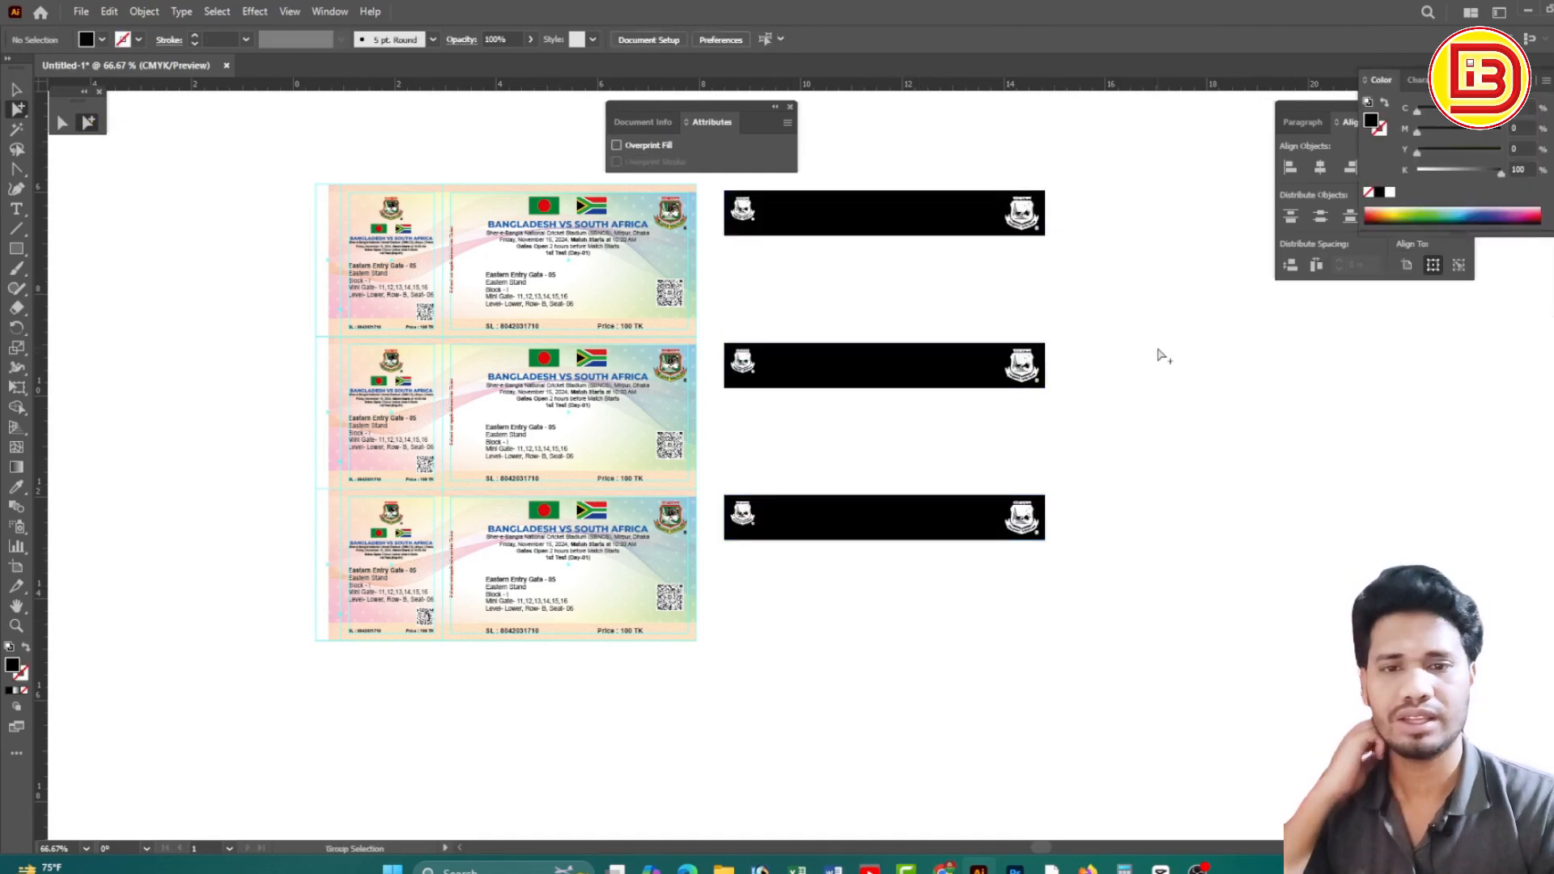
left_click(17, 90)
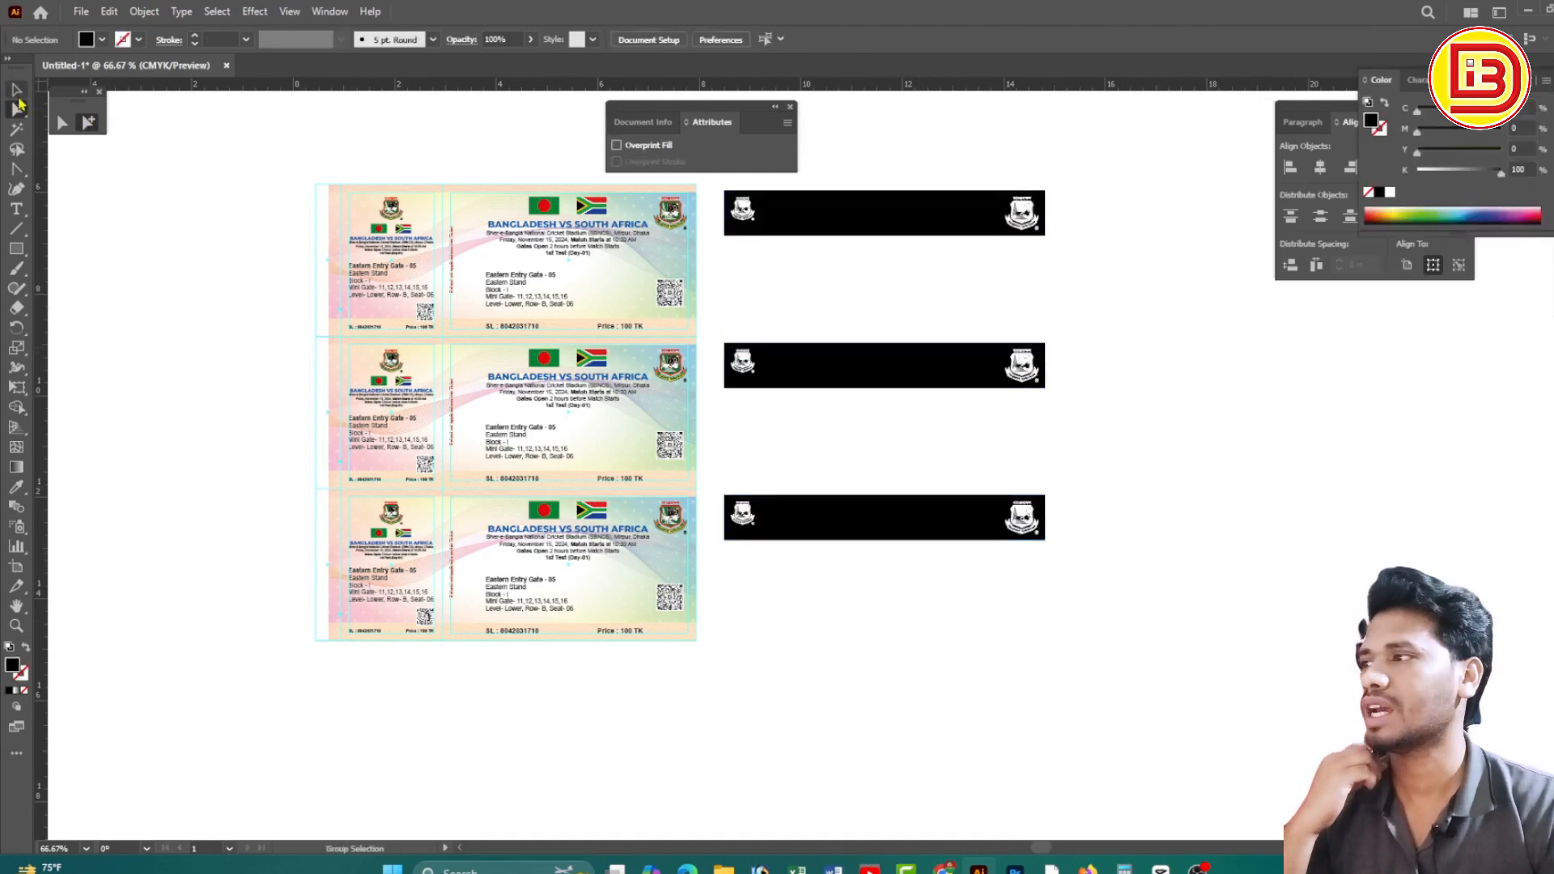
left_click(976, 364)
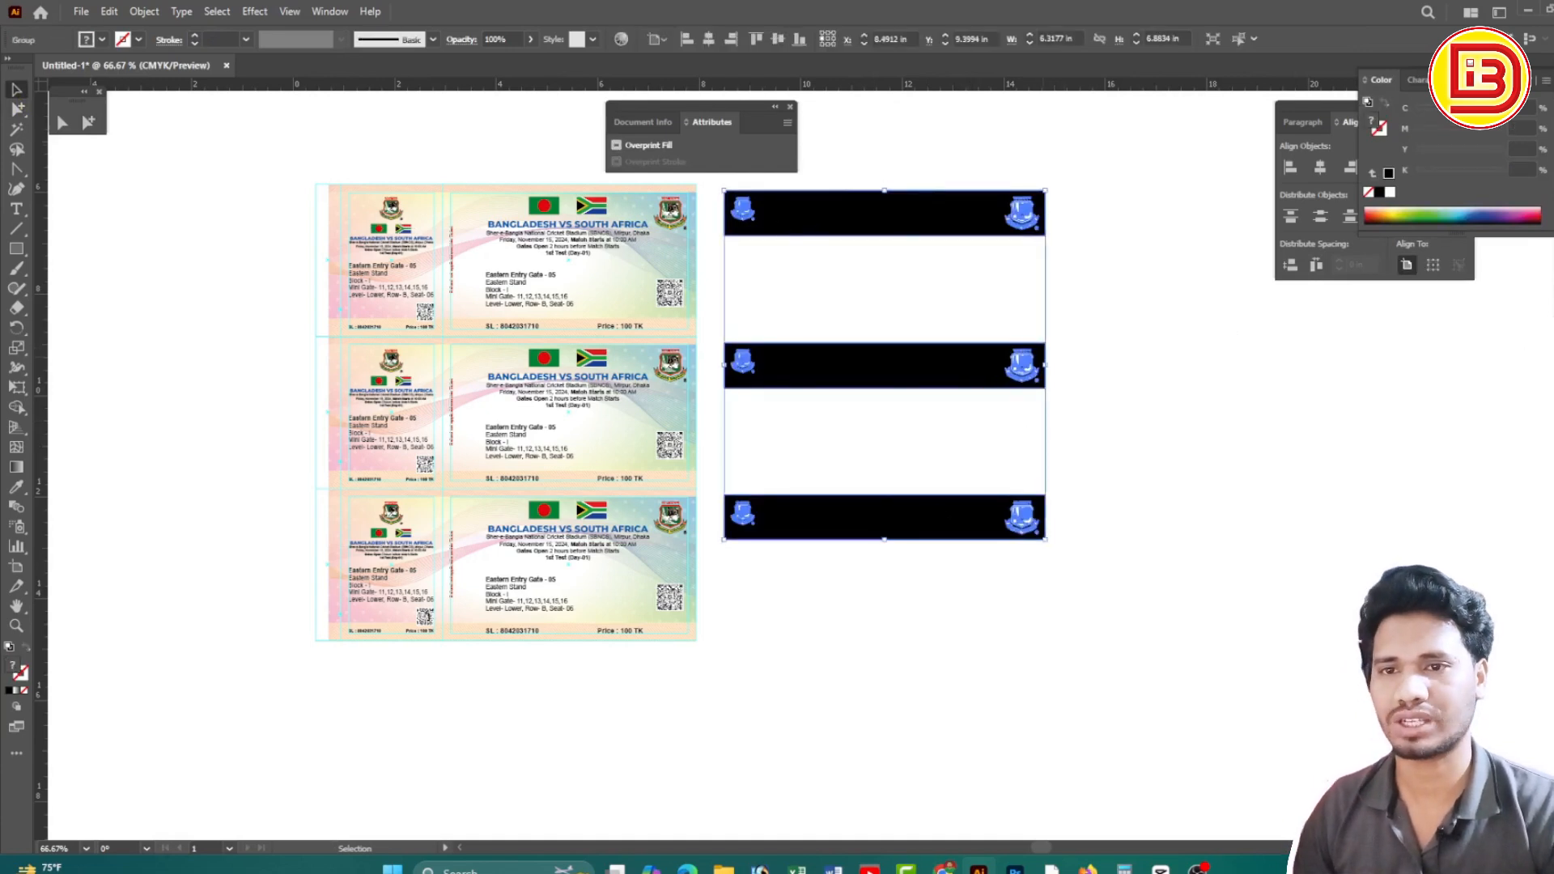
left_click(1548, 326)
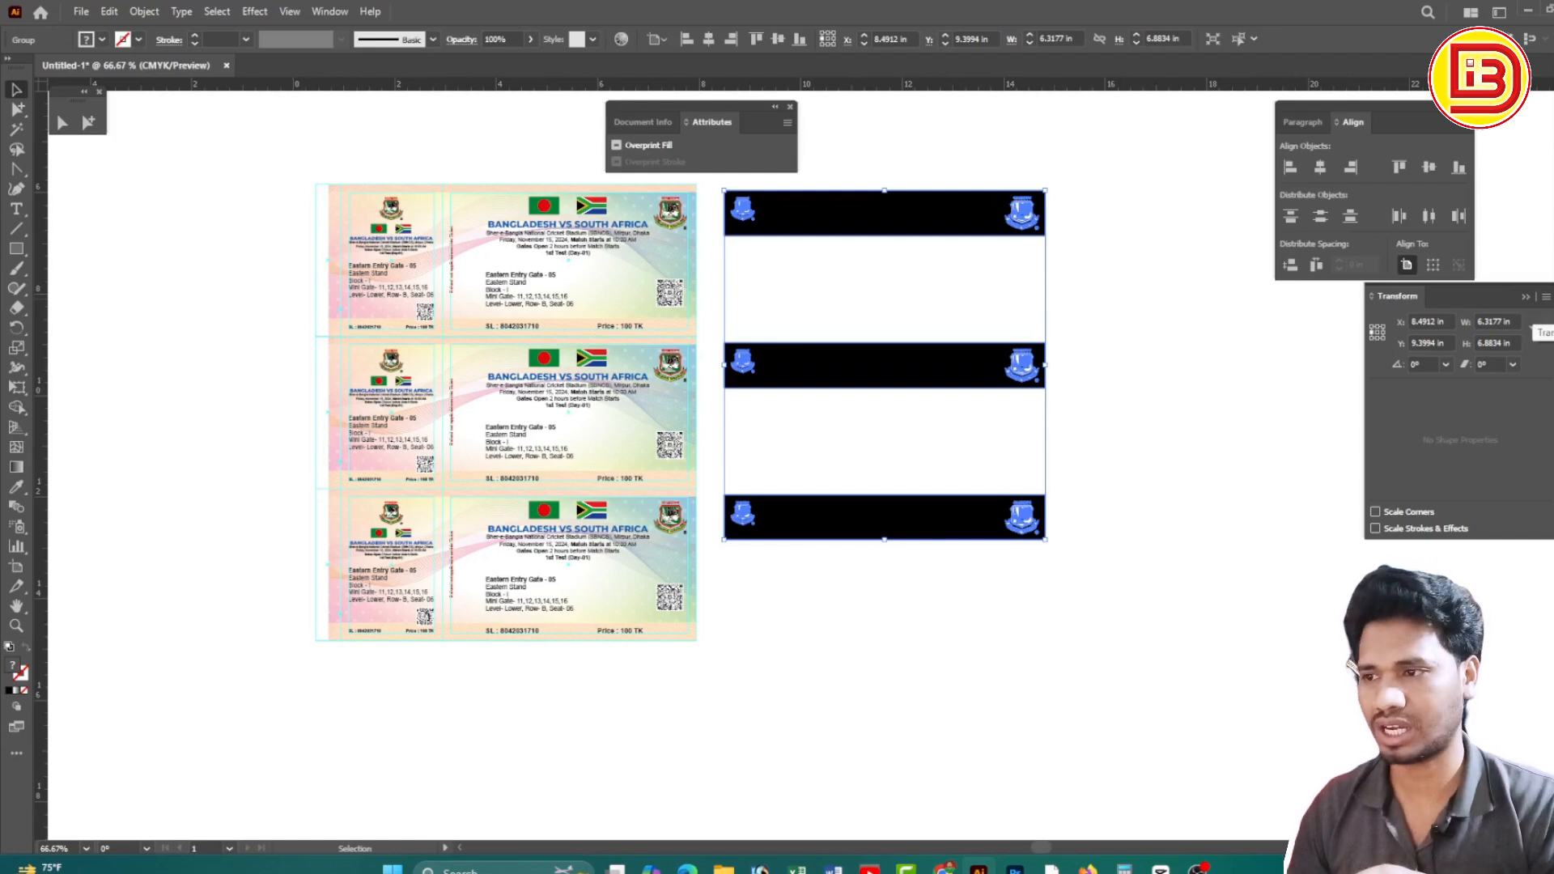
Check the top black bar's dimensions, deselect it, and close the Document Info panel
left_click(88, 123)
left_click(1006, 313)
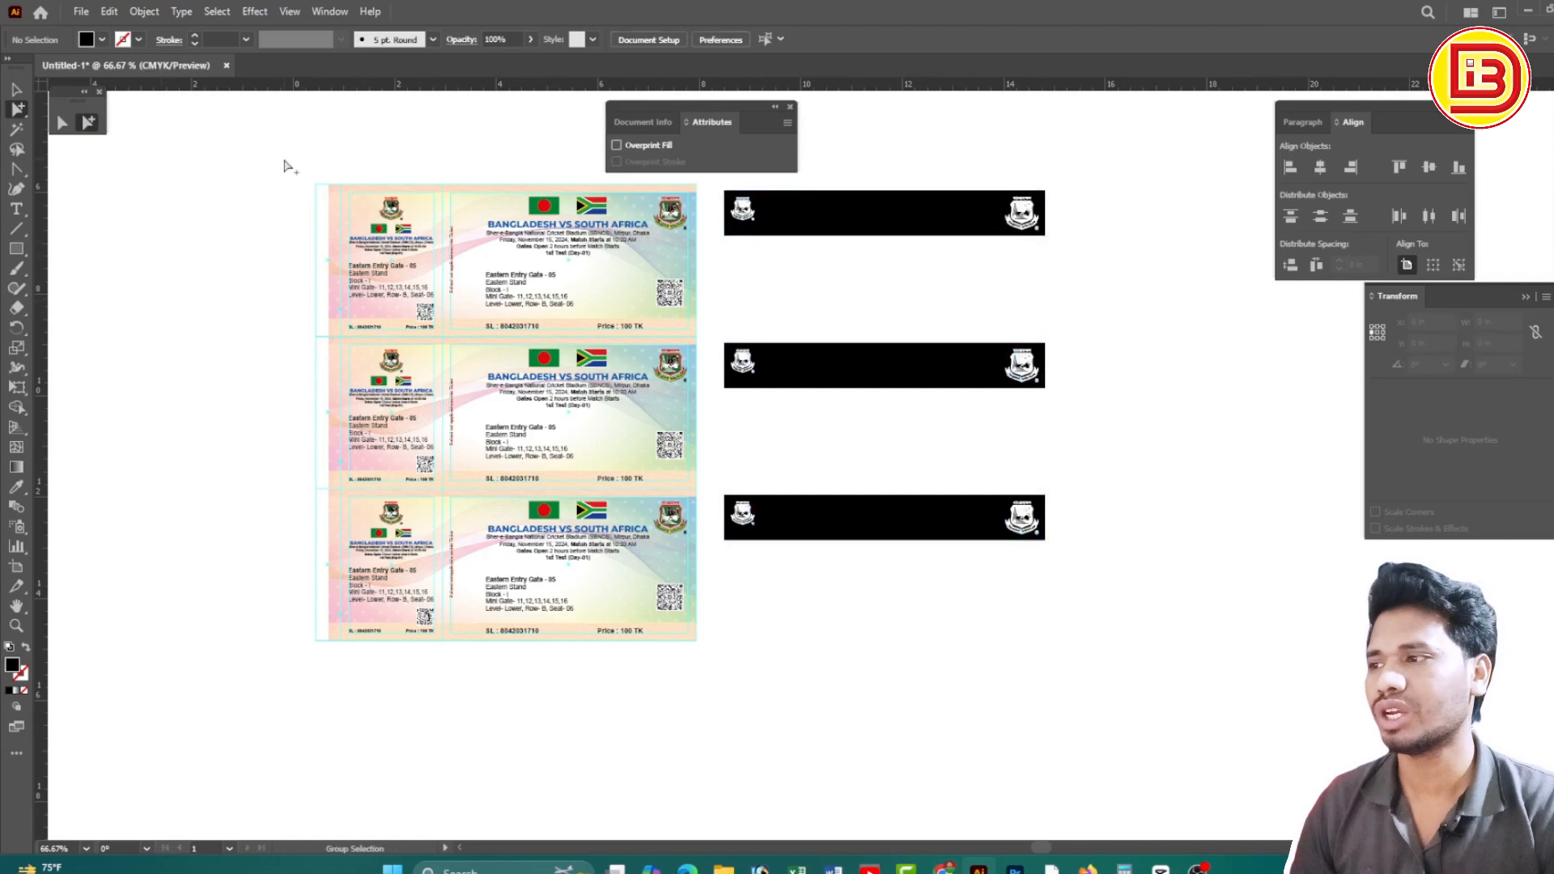
left_click_drag(285, 157, 711, 658)
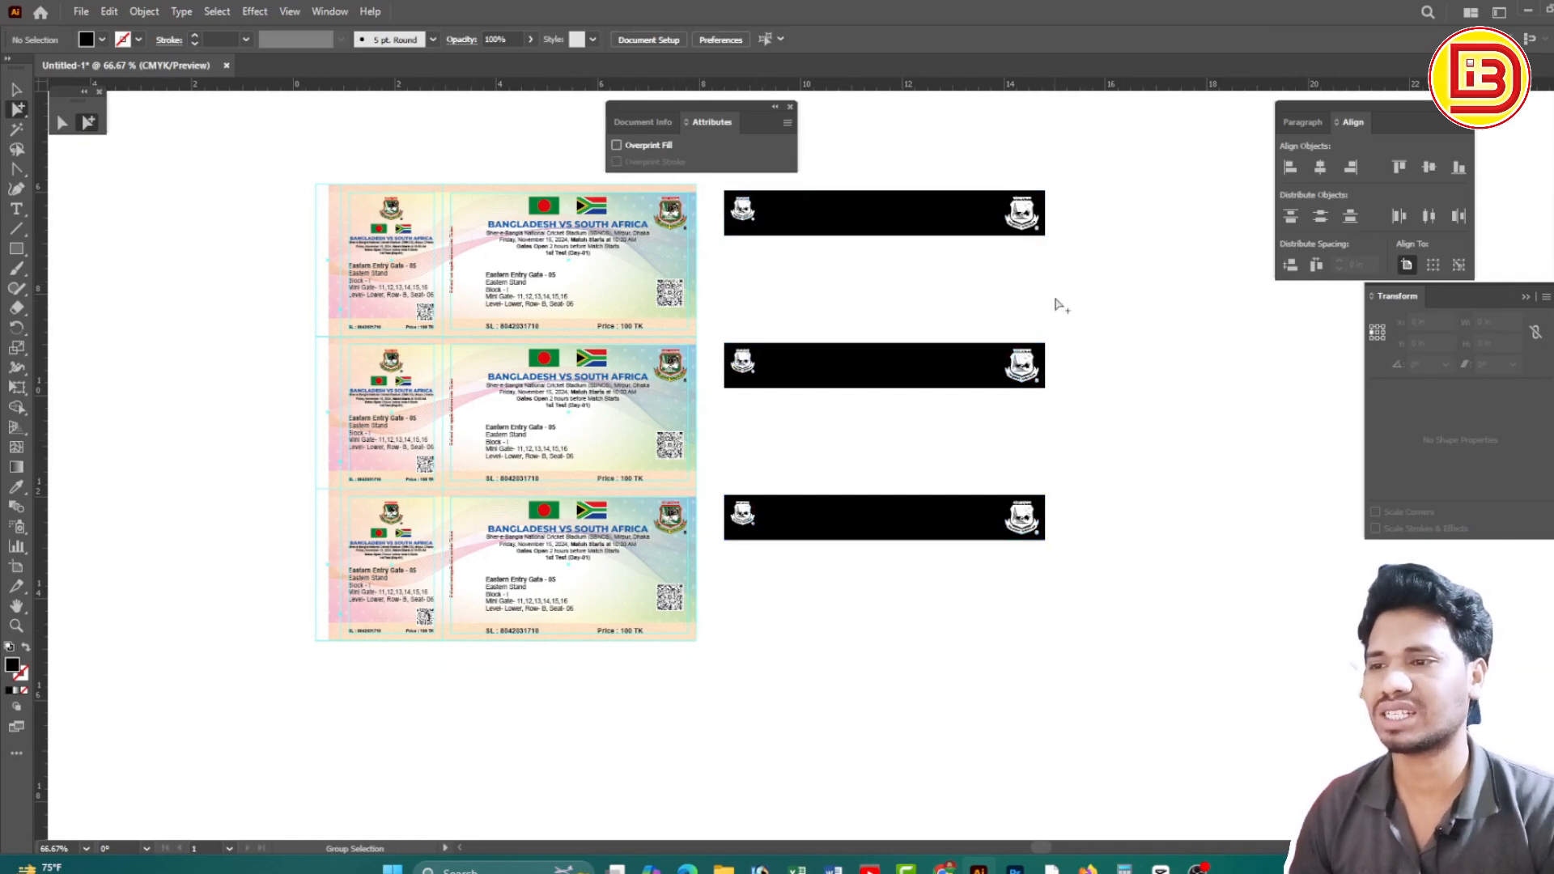
left_click_drag(1067, 277, 714, 194)
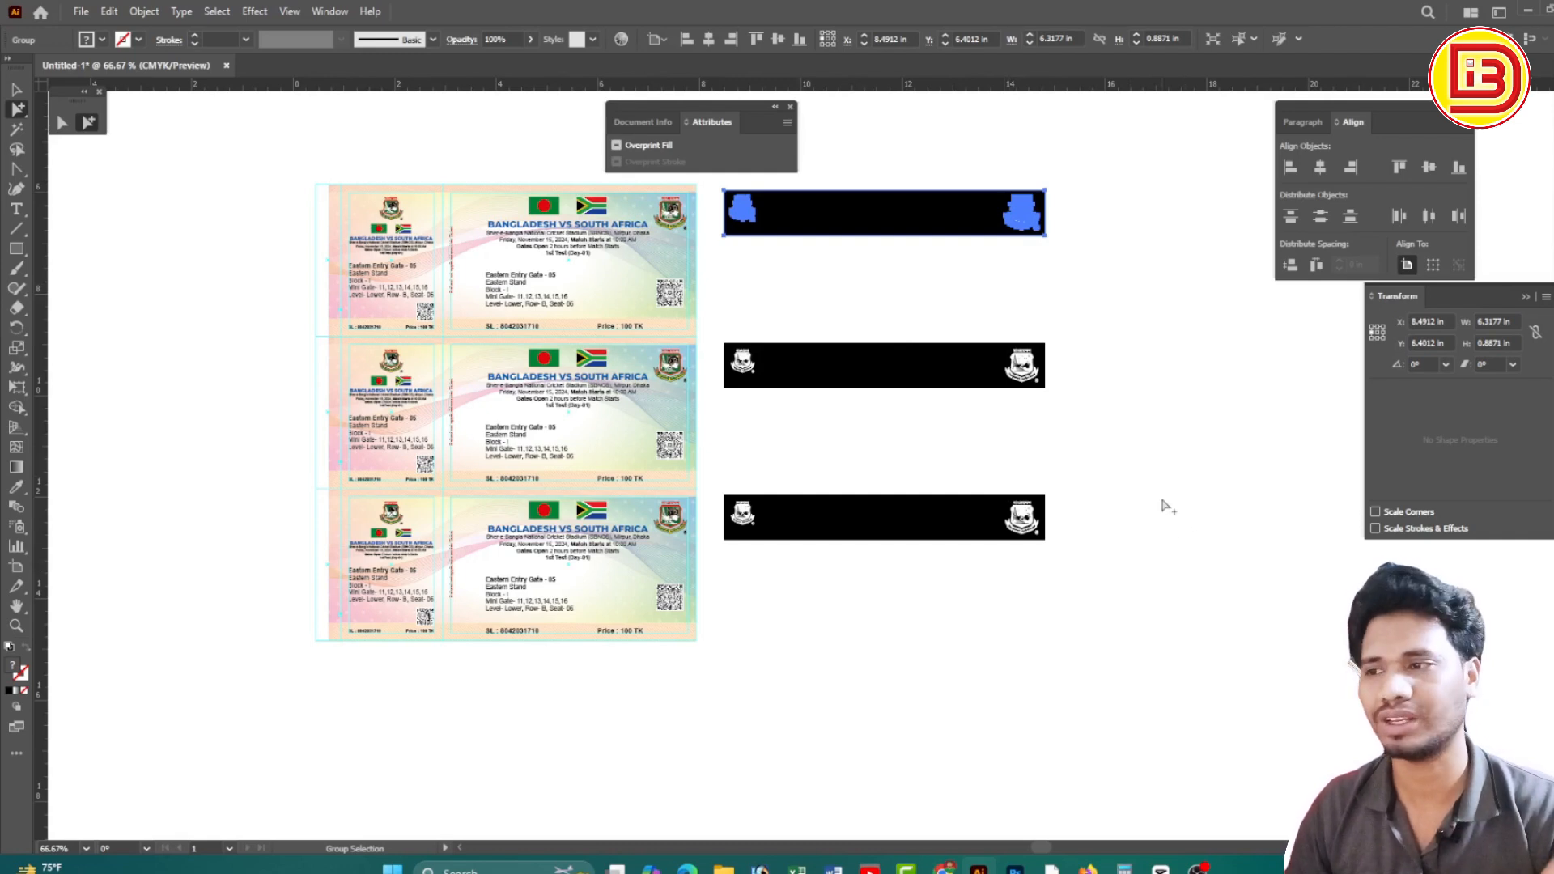
left_click(16, 89)
left_click(283, 242)
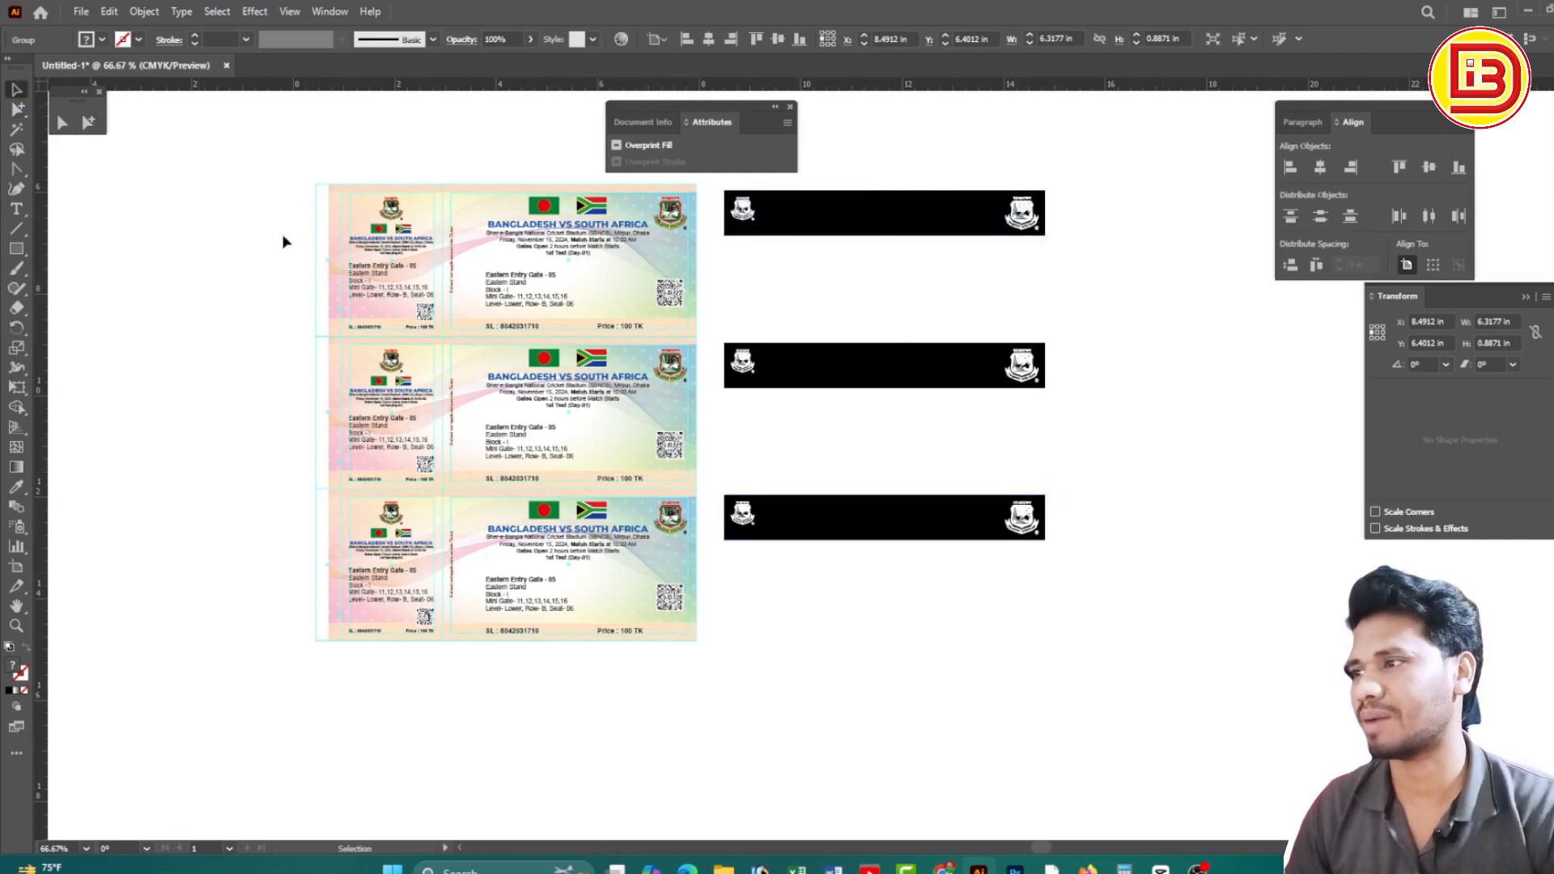
left_click(283, 241)
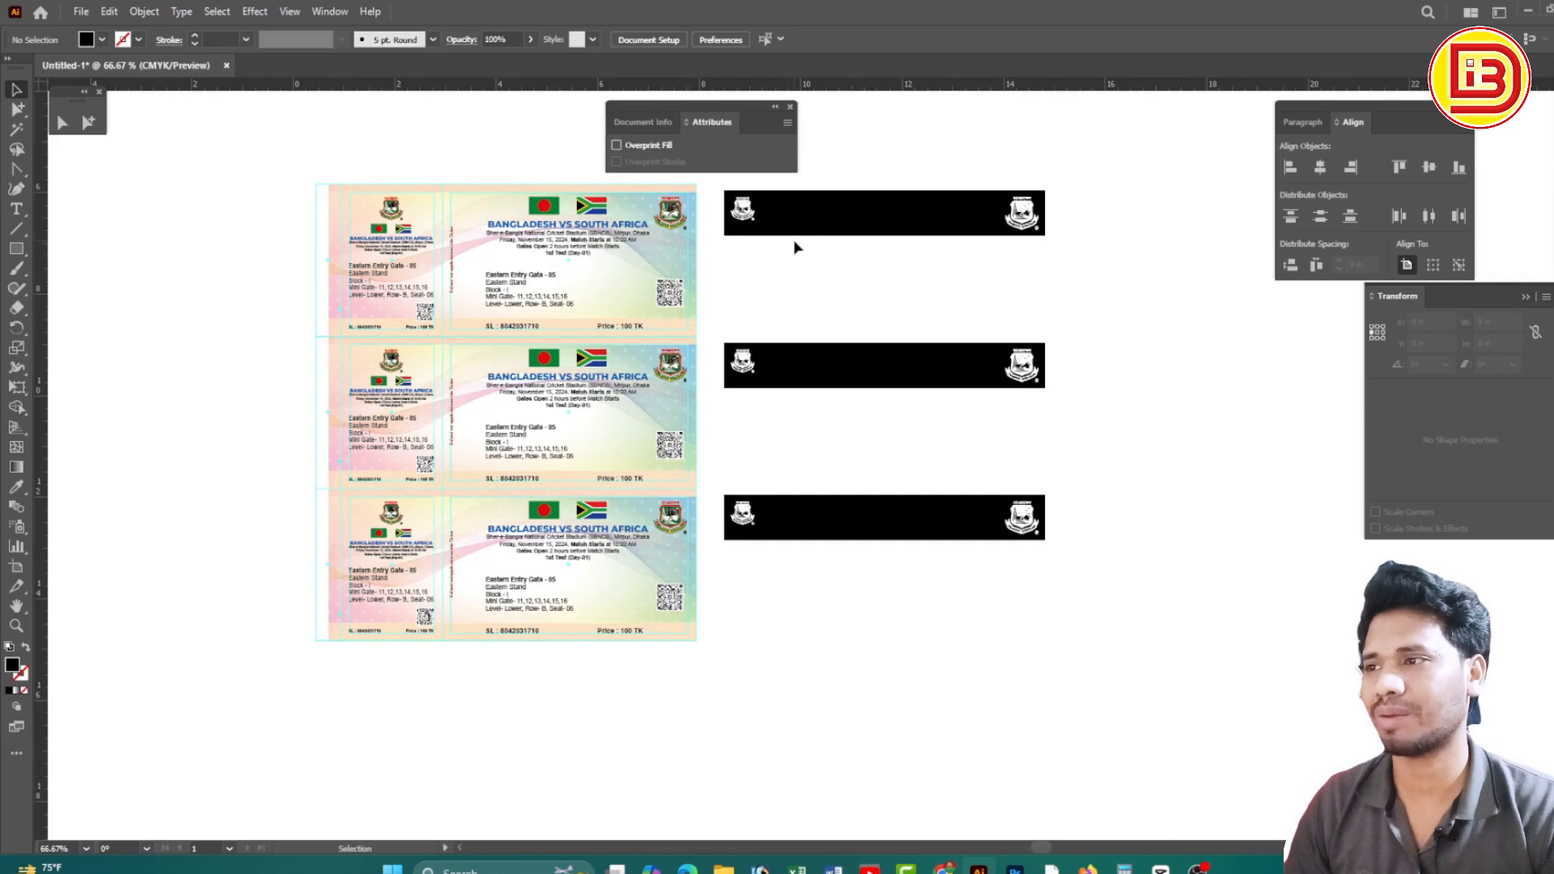
left_click(791, 107)
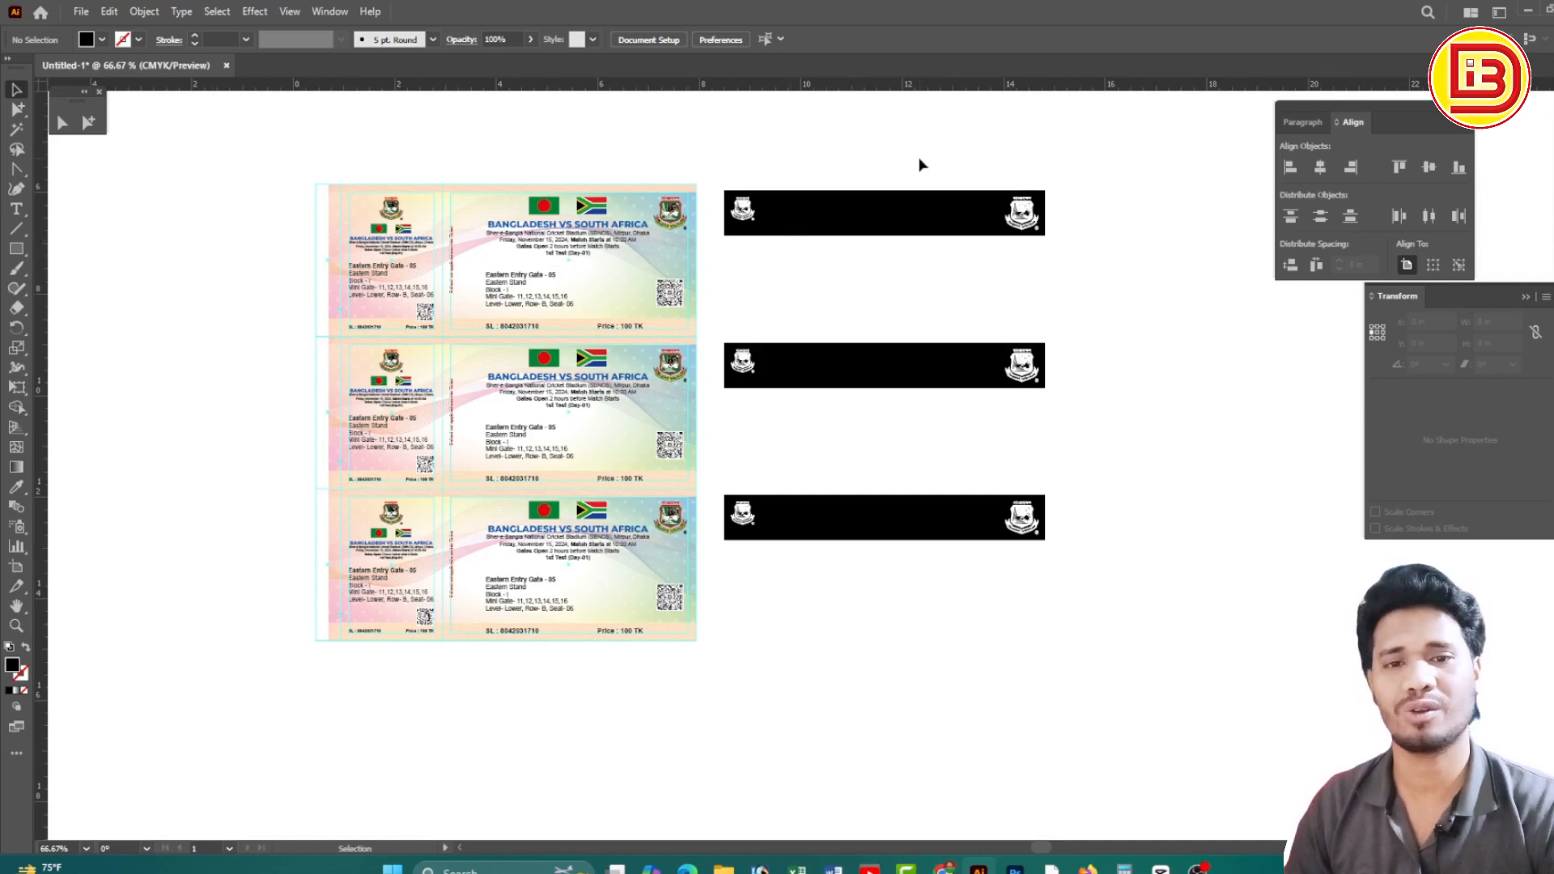